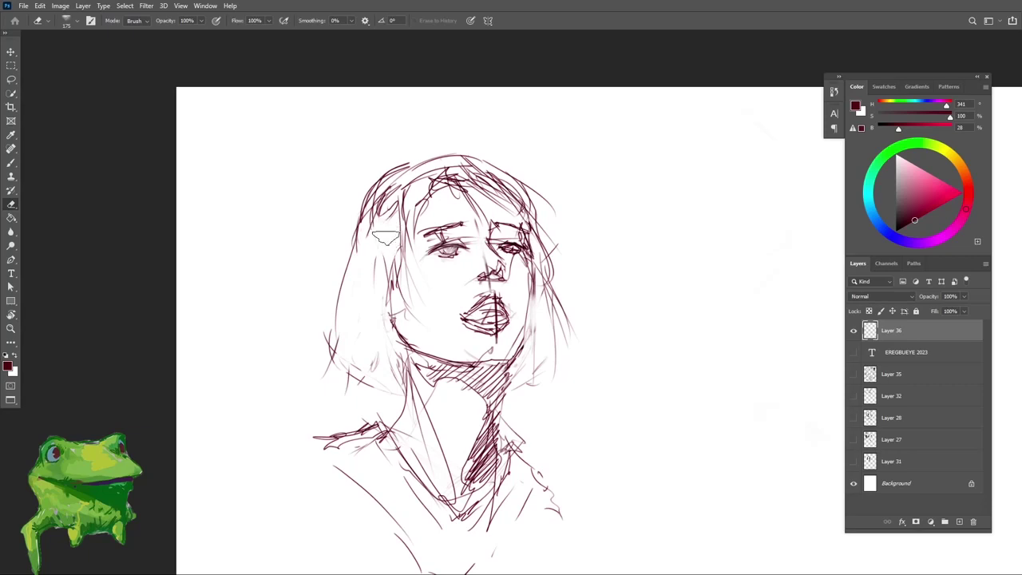
Step: Darken the hairline above the forehead with short, dense dark-red brush strokes
key("b")
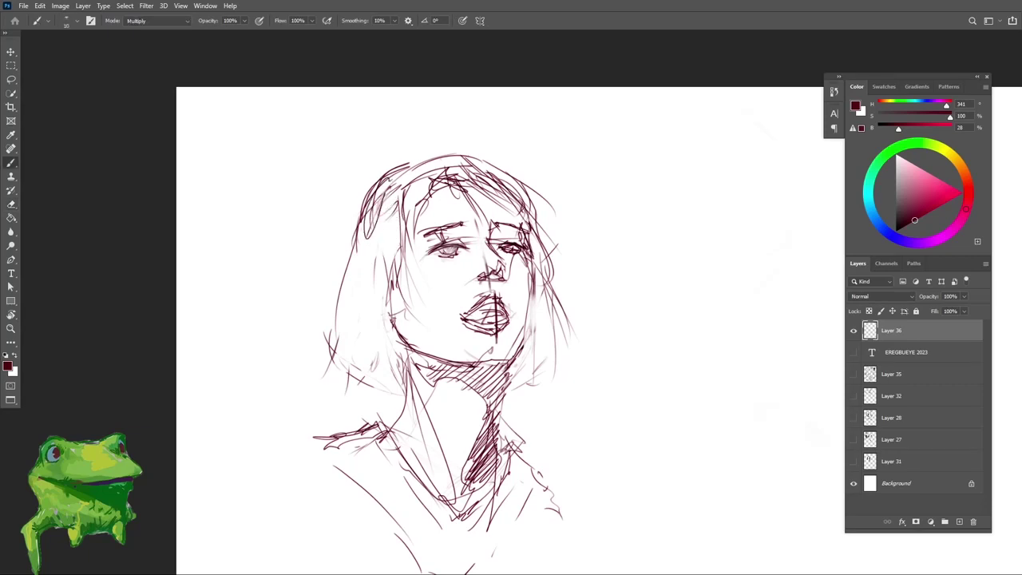
left_click_drag(437, 173, 444, 185)
left_click_drag(449, 164, 481, 186)
key("ctrl+space")
left_click_drag(479, 231, 505, 231)
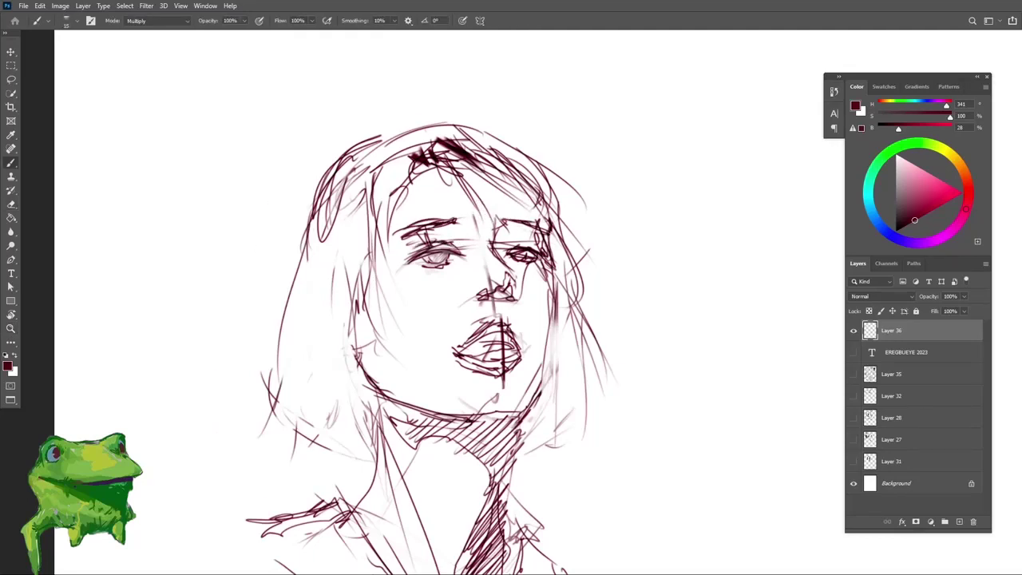
Step: Lighten stray sketch lines around the nose and far cheek with the Eraser
key("ctrl+space")
key("e")
left_click_drag(554, 272, 484, 300)
key("bracketleft")
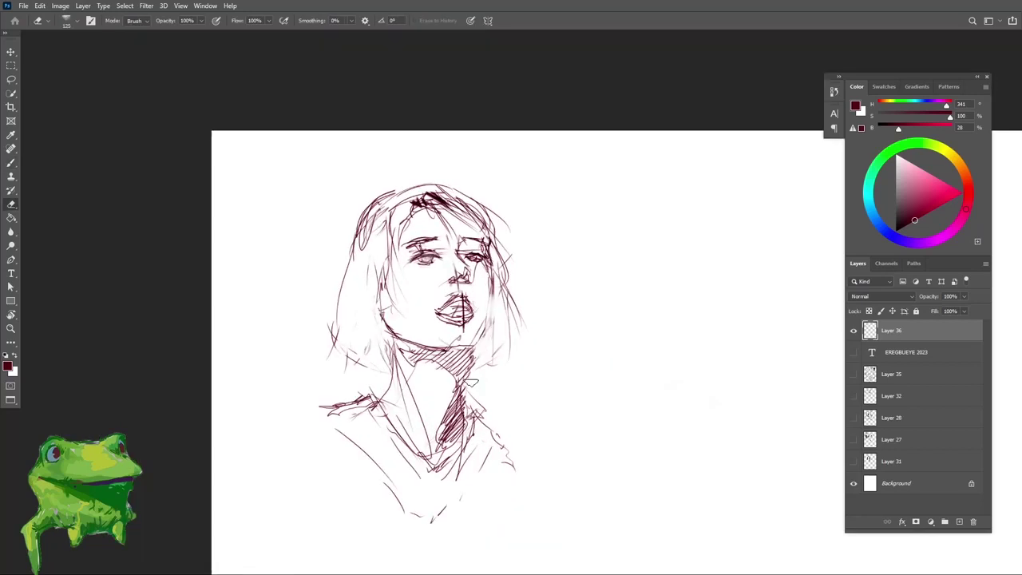
Step: Lasso the neck and shoulders and shift them slightly left beneath the head
key("l")
mouse_move(385, 527)
left_mouse_down()
mouse_move(296, 411)
mouse_move(385, 527)
left_mouse_up()
key("ctrl+d")
key("e")
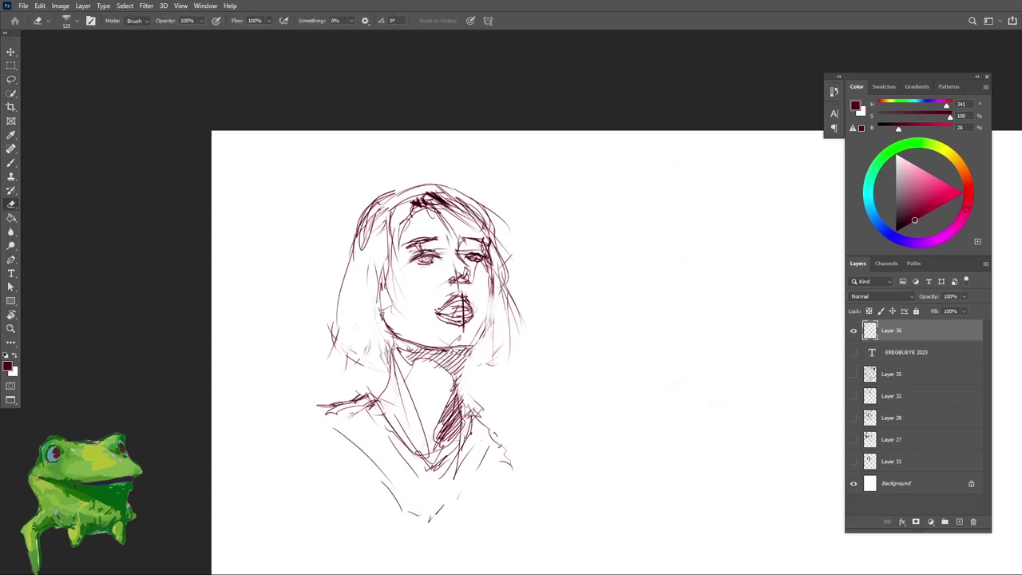
Step: Reinforce the jawline and the far contour of the face with darker brush lines
key("b")
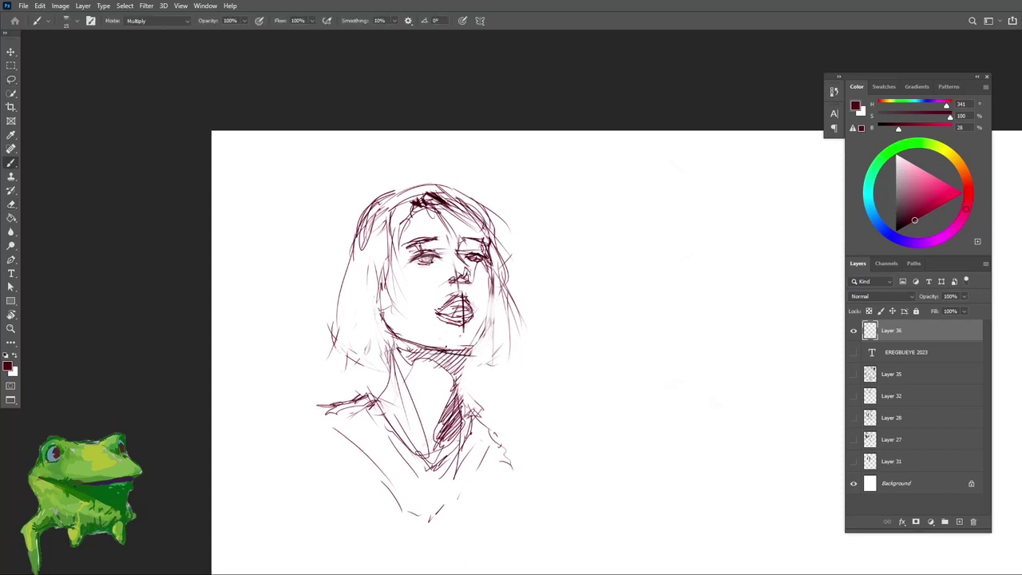
key("z")
mouse_move(484, 336)
left_mouse_down()
mouse_move(445, 425)
mouse_move(484, 345)
mouse_move(428, 385)
left_mouse_up()
key("alt")
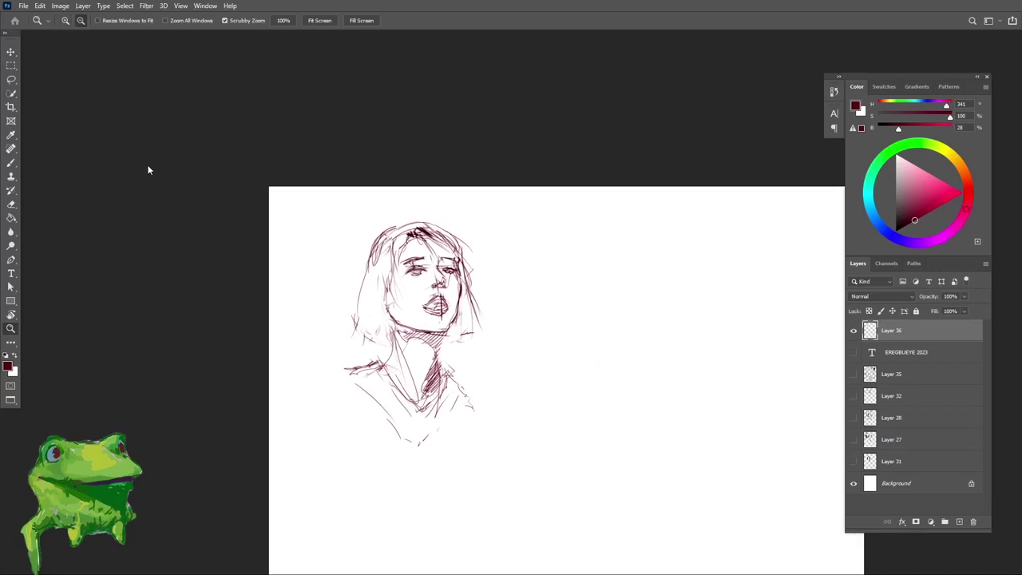
mouse_move(442, 390)
left_mouse_down()
mouse_move(388, 375)
mouse_move(376, 349)
mouse_move(332, 401)
left_mouse_up()
Step: Sketch the shoulders, the upper arm and the front of the torso below the neckline
key("b")
mouse_move(351, 357)
left_mouse_down()
mouse_move(330, 436)
mouse_move(380, 391)
left_mouse_up()
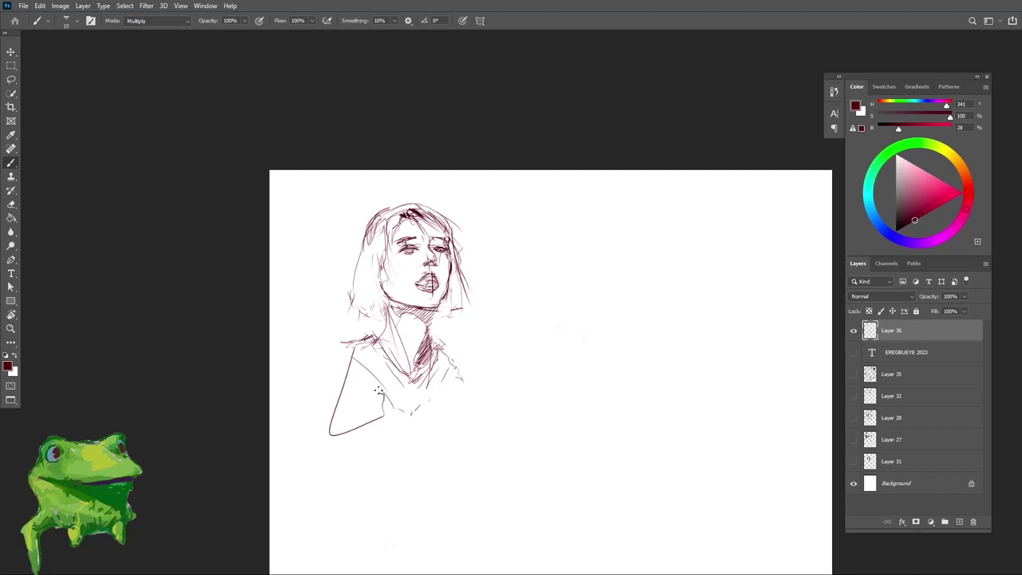
left_click_drag(341, 347, 331, 431)
mouse_move(340, 343)
left_mouse_down()
mouse_move(378, 341)
mouse_move(410, 380)
mouse_move(376, 347)
mouse_move(400, 413)
left_mouse_up()
mouse_move(364, 358)
left_mouse_down()
mouse_move(414, 424)
mouse_move(449, 403)
left_mouse_up()
scroll(421, 257, "up", 4)
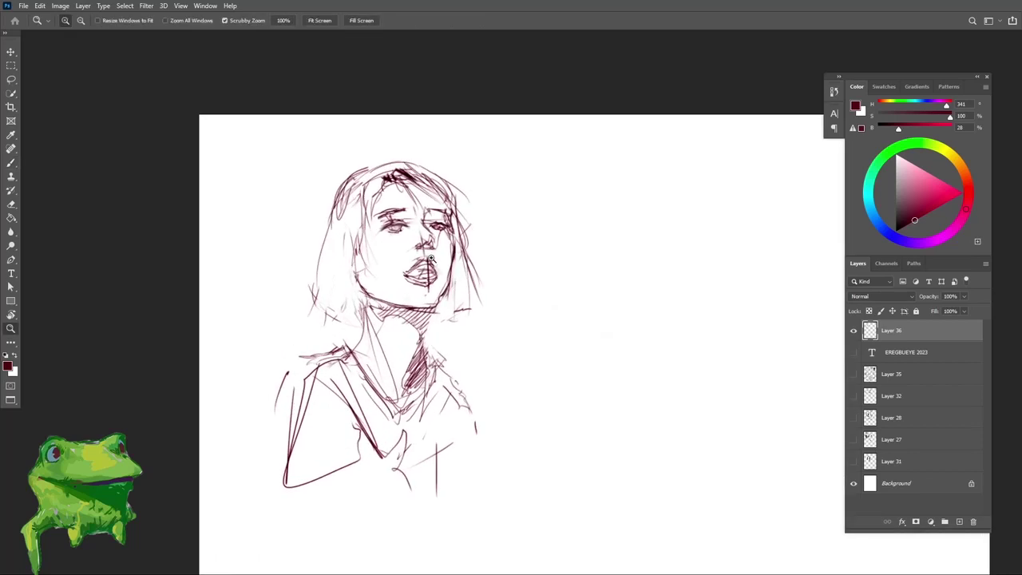
Step: Erase the excess hair lines crossing the forehead
key("e")
key("z")
left_click_drag(438, 269, 449, 283)
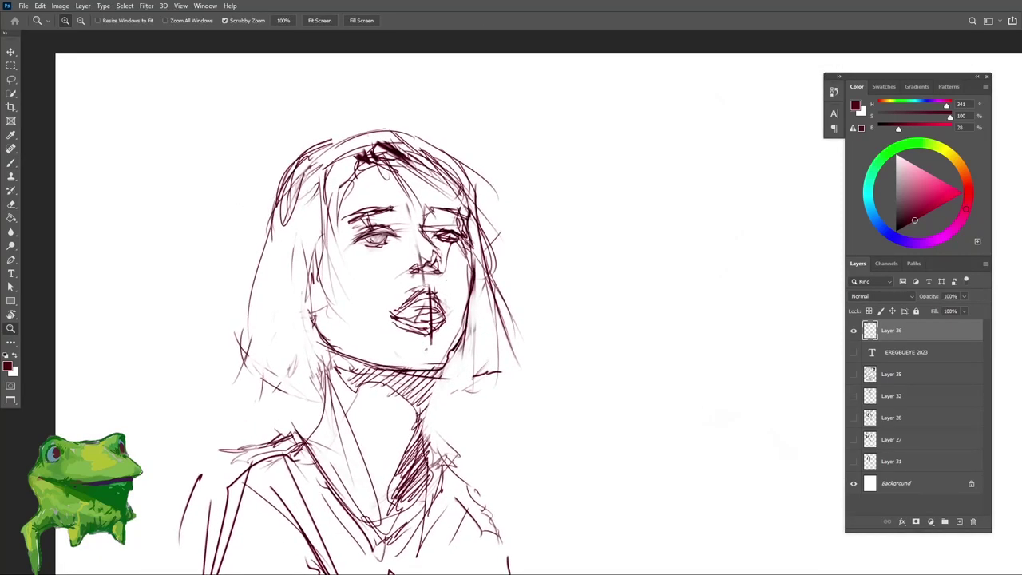
mouse_move(471, 320)
left_mouse_down()
mouse_move(493, 321)
mouse_move(432, 321)
mouse_move(449, 321)
left_mouse_up()
key("e")
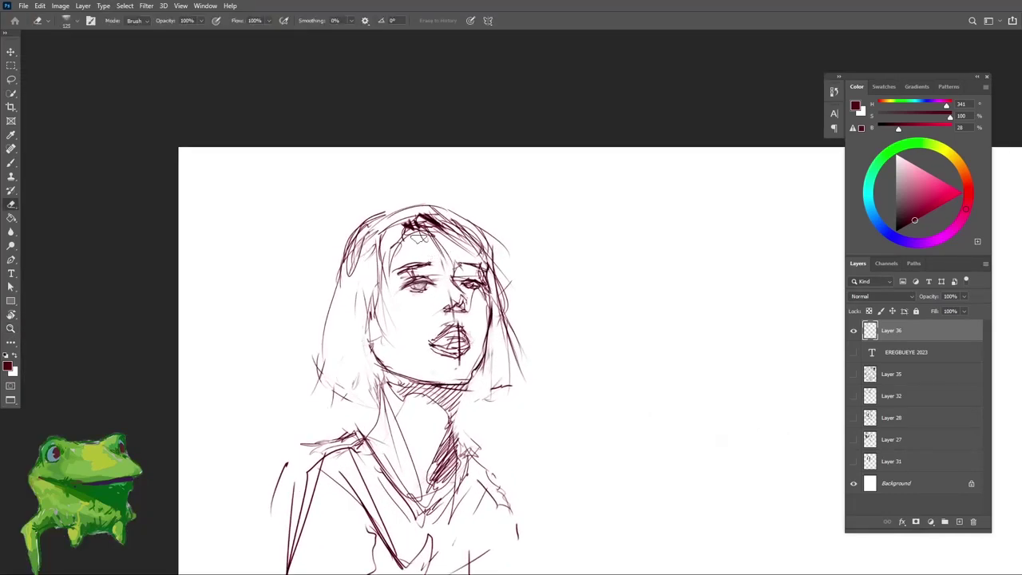
Step: Redraw the lids of the near eye so that it looks more open
key("b")
scroll(479, 263, "up", 2)
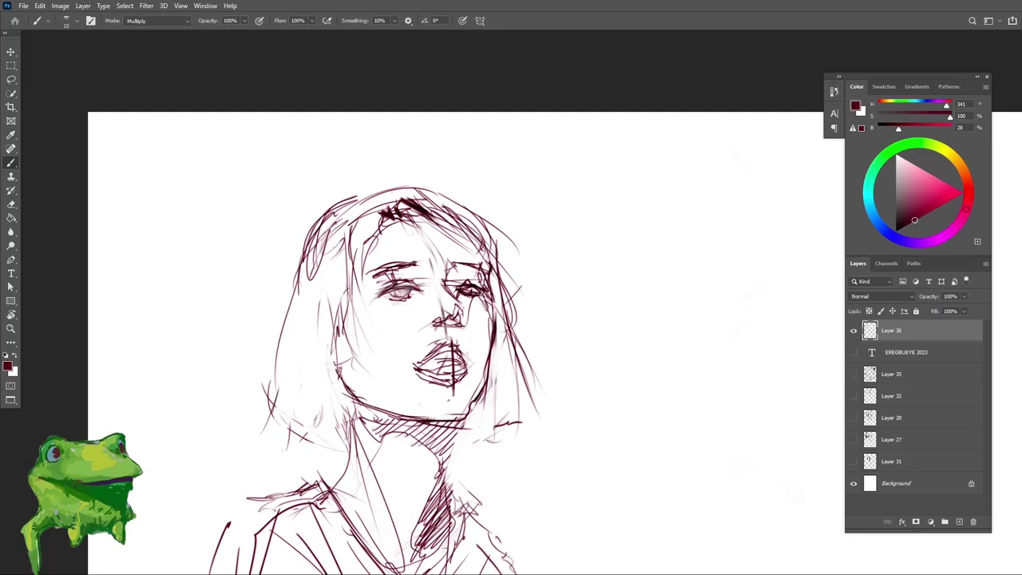
left_click_drag(388, 300, 423, 296)
key("z")
mouse_move(423, 285)
left_mouse_down()
mouse_move(358, 357)
mouse_move(443, 292)
left_mouse_up()
Step: Clean up the hair at the crown and add loose outline strokes along the top of the head
key("e")
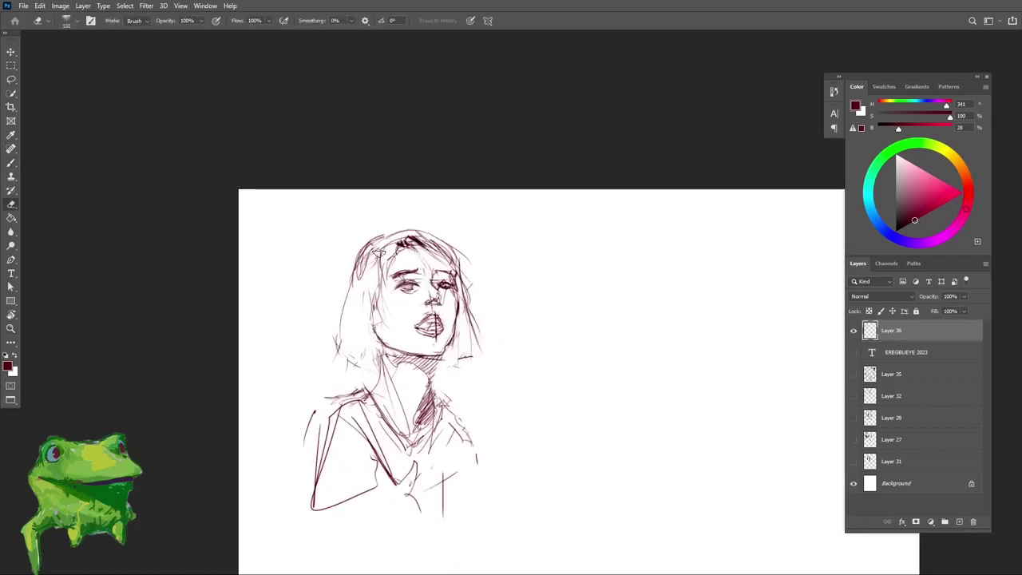
key("b")
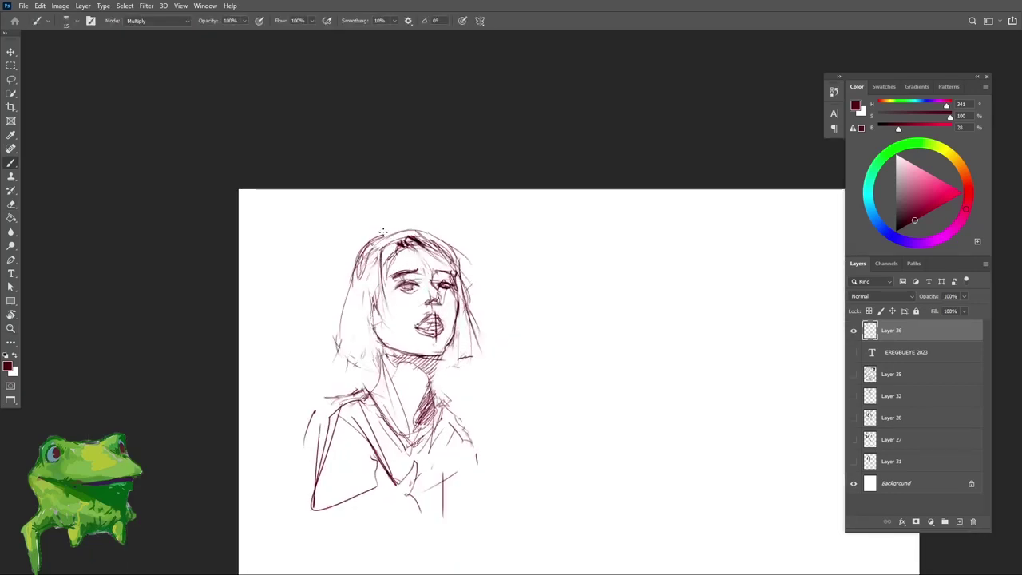
left_click_drag(388, 236, 425, 227)
Step: Fade the dark lines of both eyes with the Eraser and redraw the lids and irises more lightly
key("z")
key("e")
mouse_move(443, 272)
left_mouse_down()
mouse_move(473, 274)
mouse_move(442, 295)
left_mouse_up()
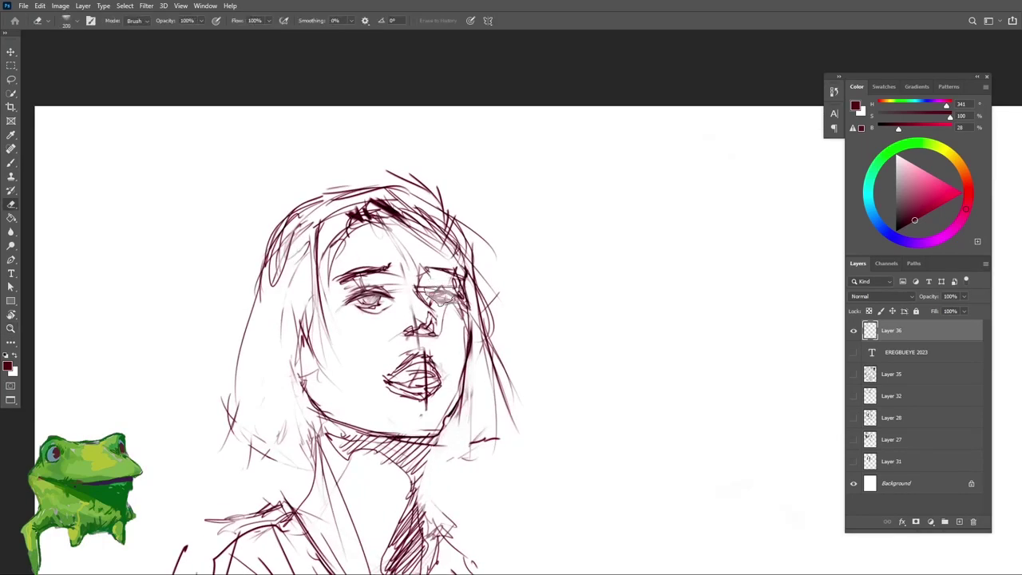
key("b")
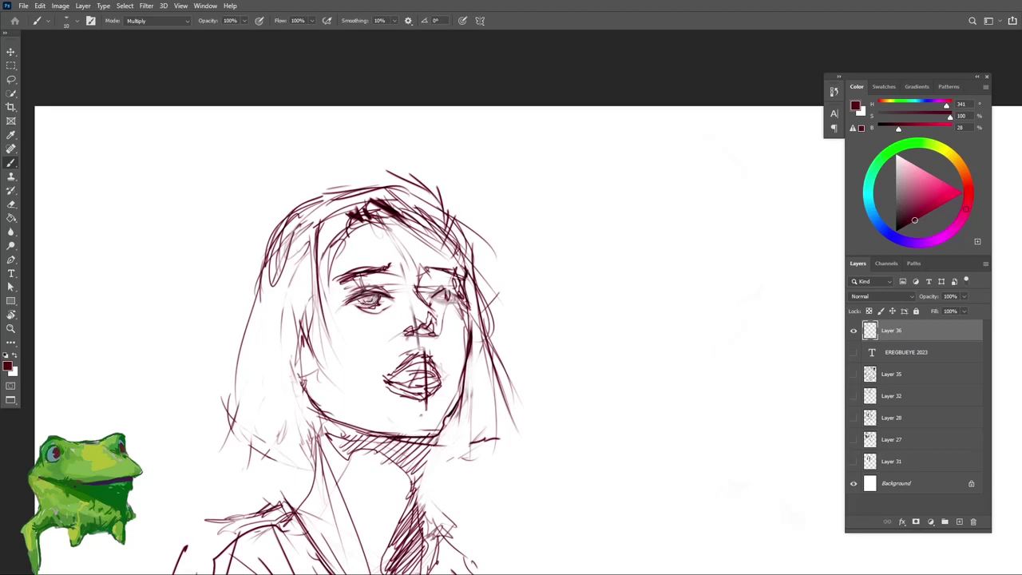
key("e")
left_click_drag(359, 299, 387, 295)
key("b")
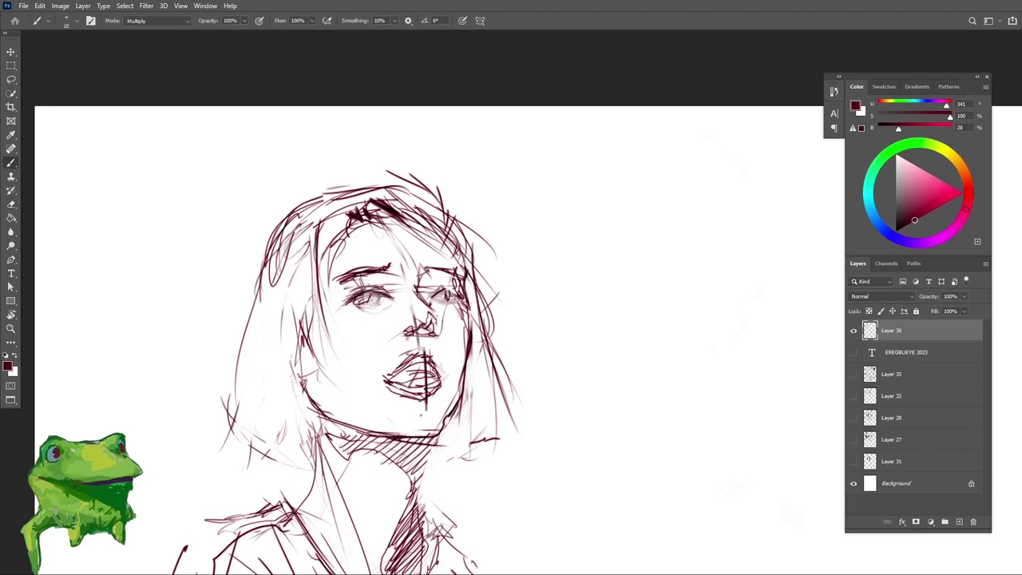
key("e")
Step: Erase the heavy lines around the nose and redraw its bridge and tip
scroll(420, 357, "up", 1)
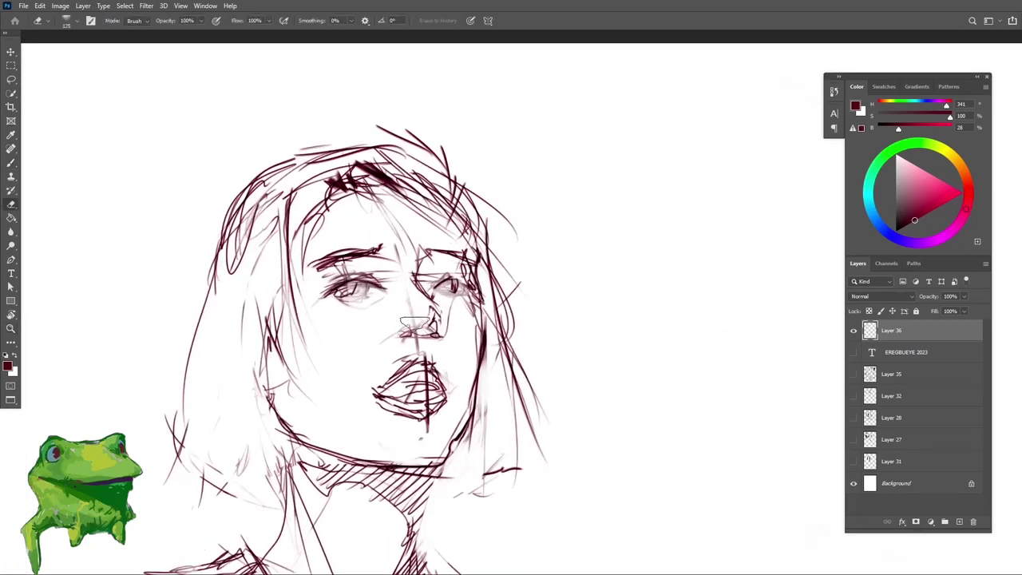
mouse_move(441, 302)
left_mouse_down()
mouse_move(423, 288)
mouse_move(438, 310)
left_mouse_up()
key("b")
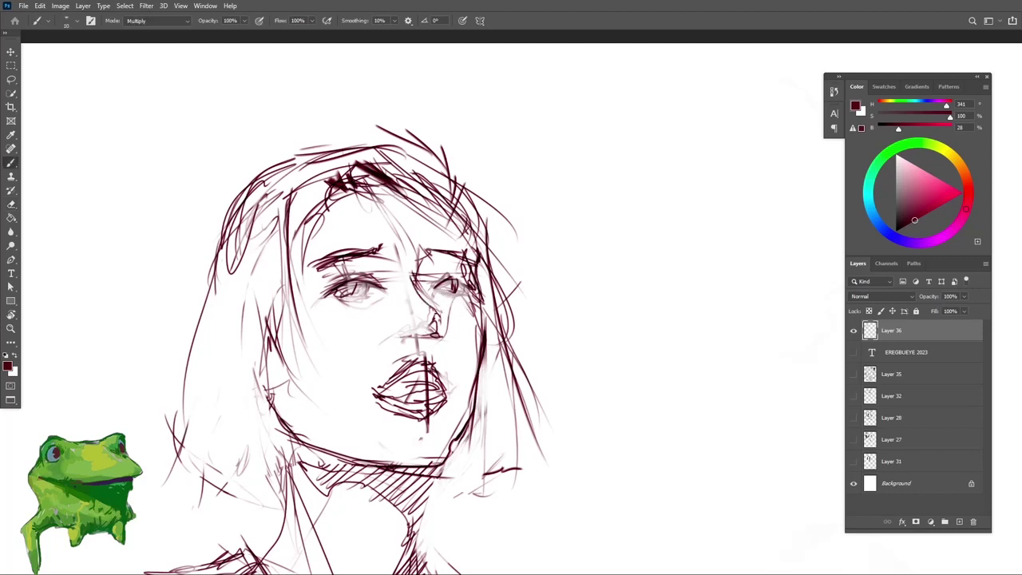
key("ctrl+z")
left_click_drag(412, 274, 434, 310)
Step: Examine the whole portrait from a rotated view to judge the proportions of the face
key("z")
left_click_drag(424, 341, 356, 340)
key("r")
left_click_drag(596, 236, 535, 221)
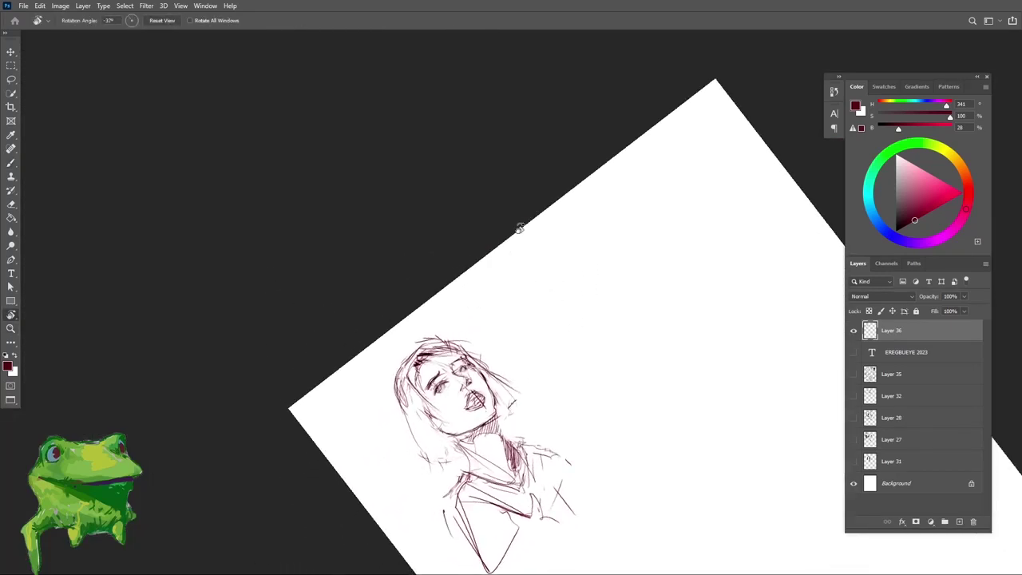
key("Escape")
key("z")
left_click_drag(414, 338, 443, 334)
left_click(443, 334)
Step: Erase the lower lip and the mouth's vertical guide line, and redraw the parting line between the lips
key("e")
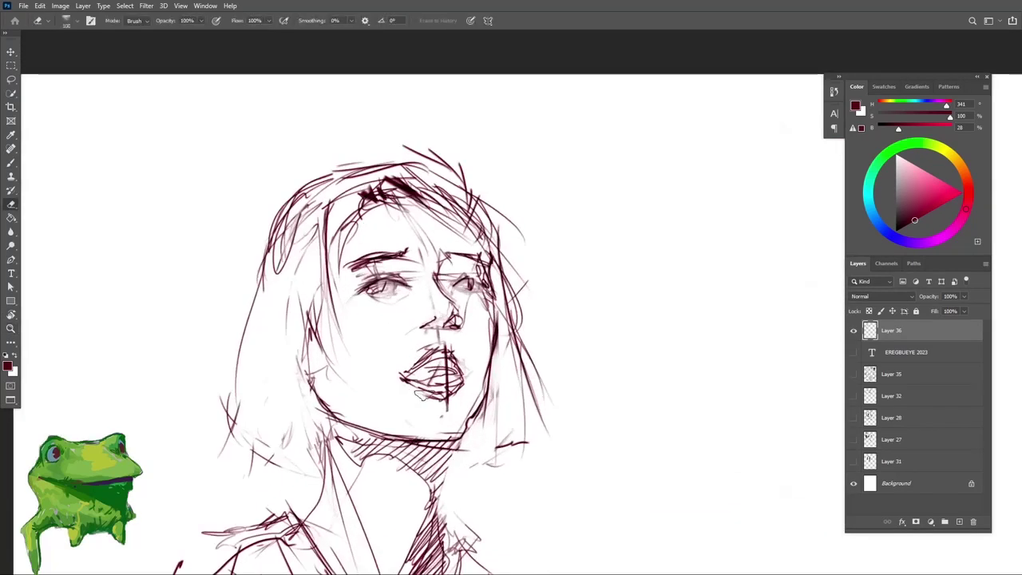
mouse_move(448, 400)
left_mouse_down()
mouse_move(435, 396)
mouse_move(457, 391)
mouse_move(432, 390)
mouse_move(427, 369)
mouse_move(438, 366)
left_mouse_up()
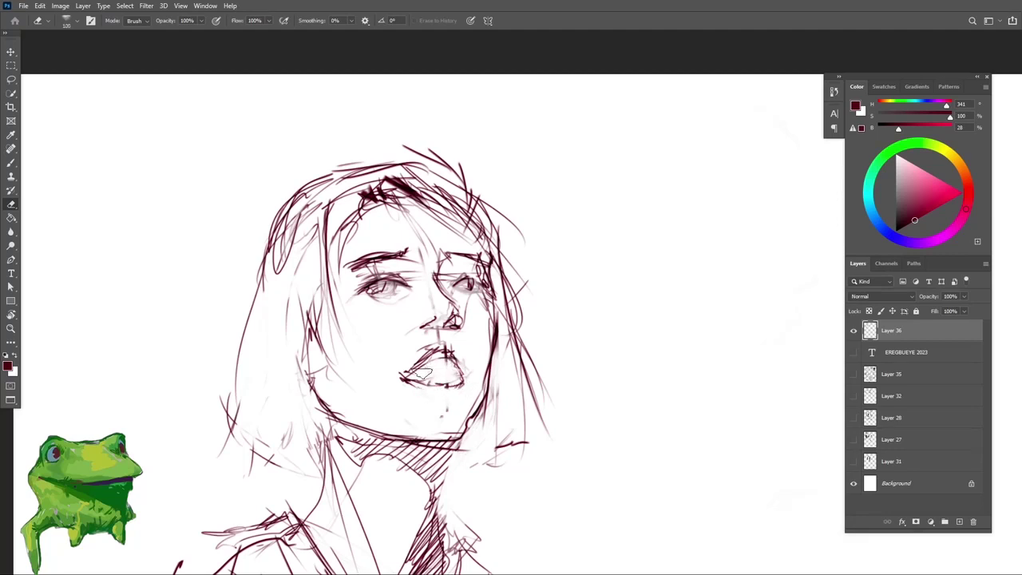
key("b")
left_click_drag(416, 371, 454, 370)
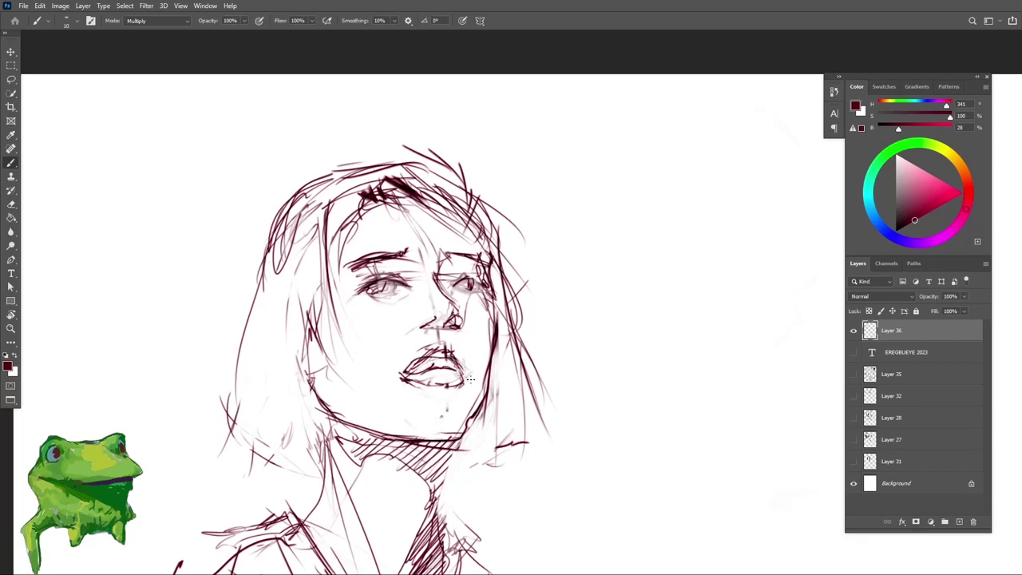
Step: Check the mouth against the tilted head, and rework its interior with the Eraser and darker strokes
key("z")
left_click_drag(471, 379, 407, 379)
key("r")
left_click_drag(571, 357, 588, 265)
key("z")
left_click_drag(479, 403, 531, 399)
key("e")
mouse_move(444, 377)
left_mouse_down()
mouse_move(480, 377)
mouse_move(409, 372)
left_mouse_up()
key("b")
Step: Extend both corners of the mouth and soften the outline of the lower lip
key("z")
key("r")
left_click_drag(581, 344, 571, 261)
key("Escape")
key("z")
left_click_drag(459, 384, 518, 381)
key("b")
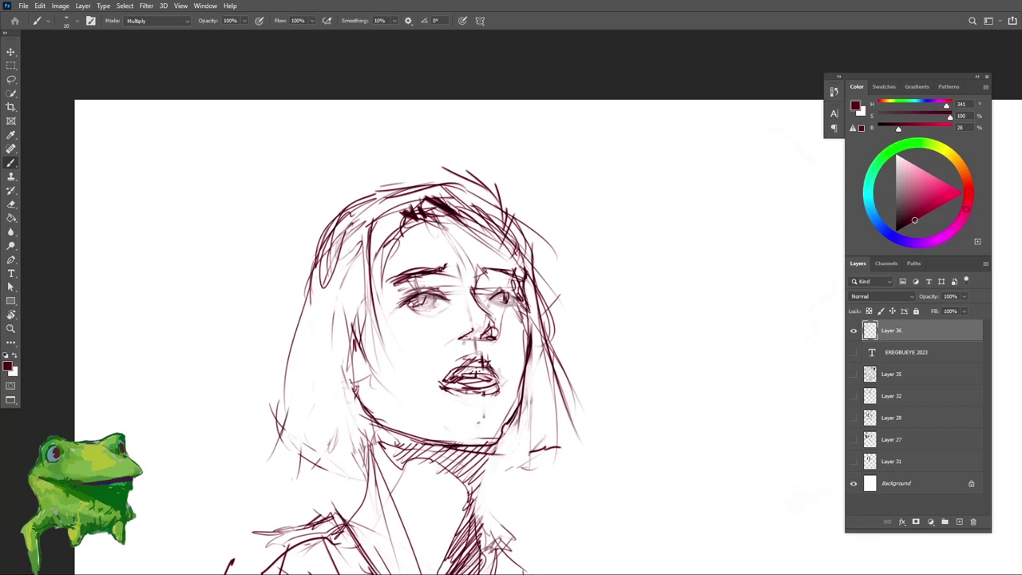
key("r")
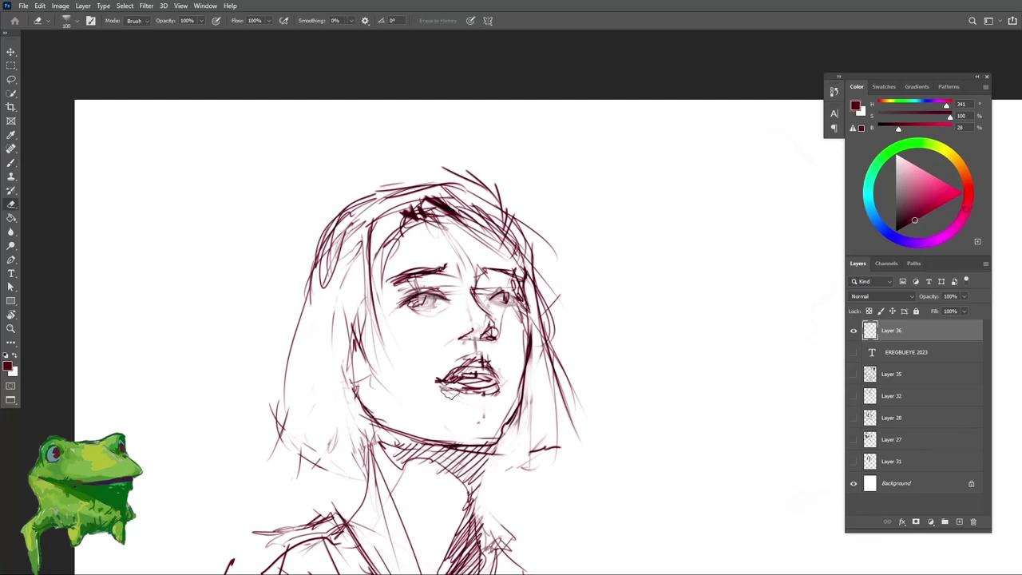
key("Escape")
key("b")
key("r")
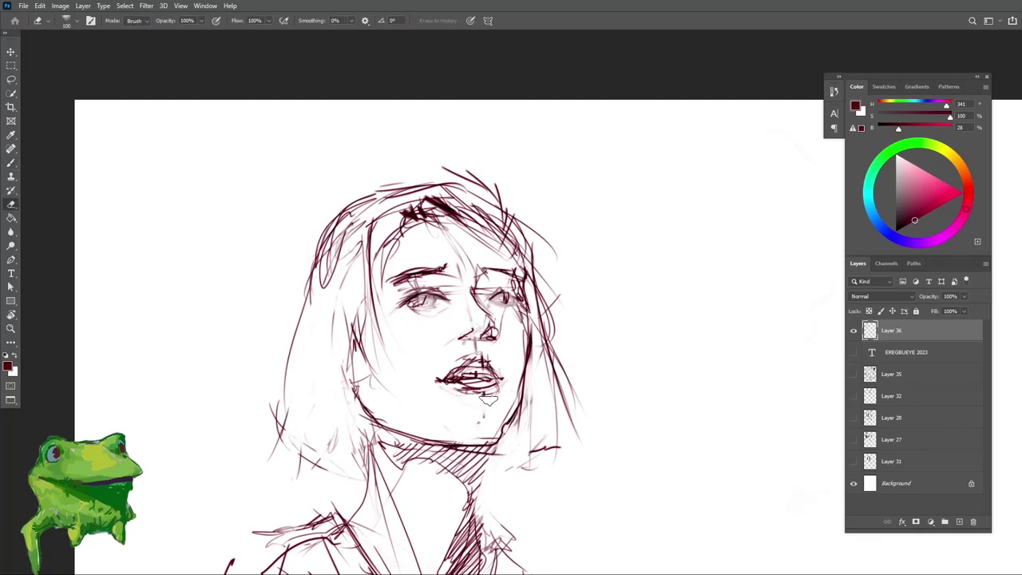
key("Escape")
key("b")
Step: Examine the redrawn mouth in a rotated view of the portrait
key("z")
left_click_drag(473, 392, 434, 390)
key("r")
left_click_drag(593, 326, 588, 264)
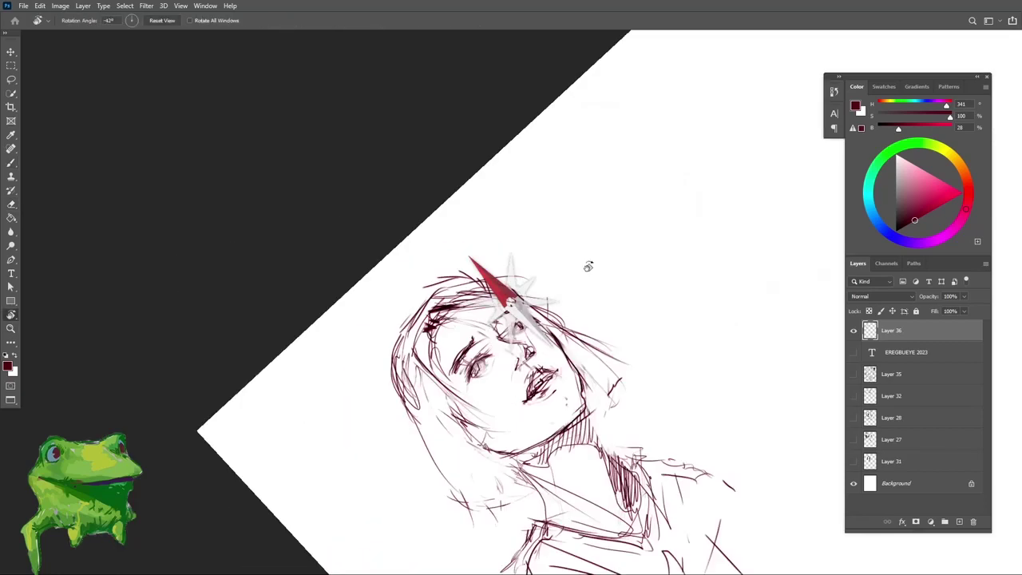
key("z")
left_click_drag(544, 427, 490, 448)
key("Escape")
left_click(445, 354)
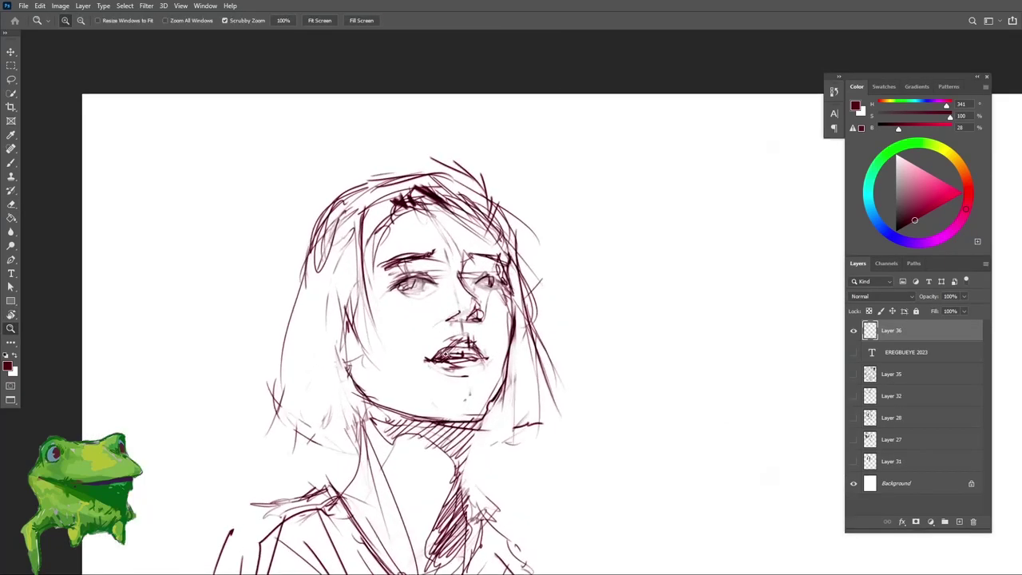
Step: Lighten the lines around the mouth and under the nose with the Eraser
key("b")
key("z")
key("e")
mouse_move(437, 364)
left_mouse_down()
mouse_move(407, 401)
mouse_move(448, 338)
mouse_move(438, 373)
mouse_move(479, 335)
mouse_move(446, 322)
mouse_move(470, 321)
left_mouse_up()
key("z")
key("r")
key("z")
Step: Strengthen the near side of the jaw from below the ear towards the chin
key("b")
mouse_move(410, 335)
left_mouse_down()
mouse_move(432, 357)
mouse_move(438, 388)
left_mouse_up()
key("z")
left_click_drag(427, 334, 444, 320)
key("b")
Step: Thin the dark hairline at the forehead with the Eraser and draw a hair strand down its far side
key("e")
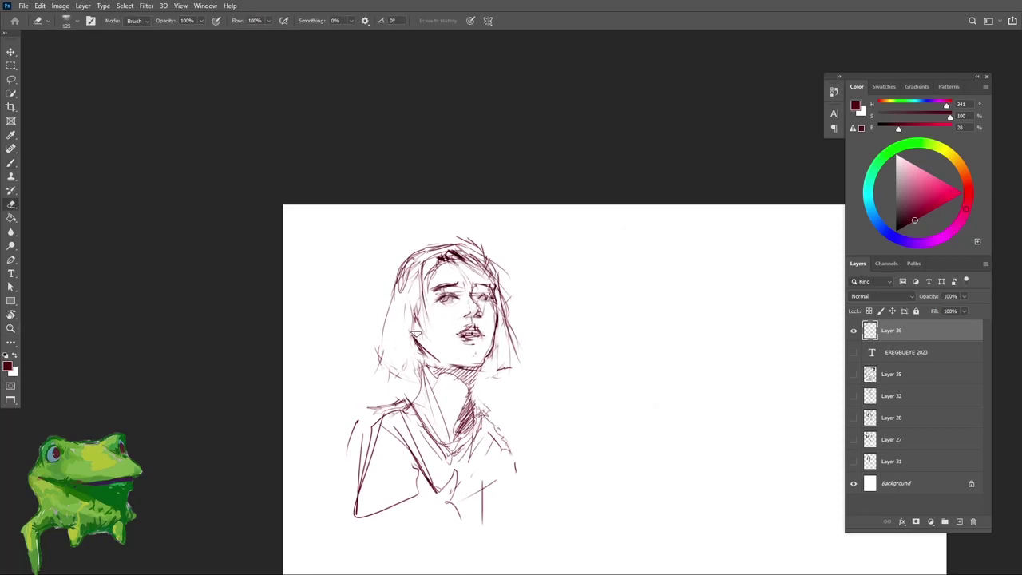
key("b")
key("e")
left_click_drag(456, 257, 464, 264)
key("b")
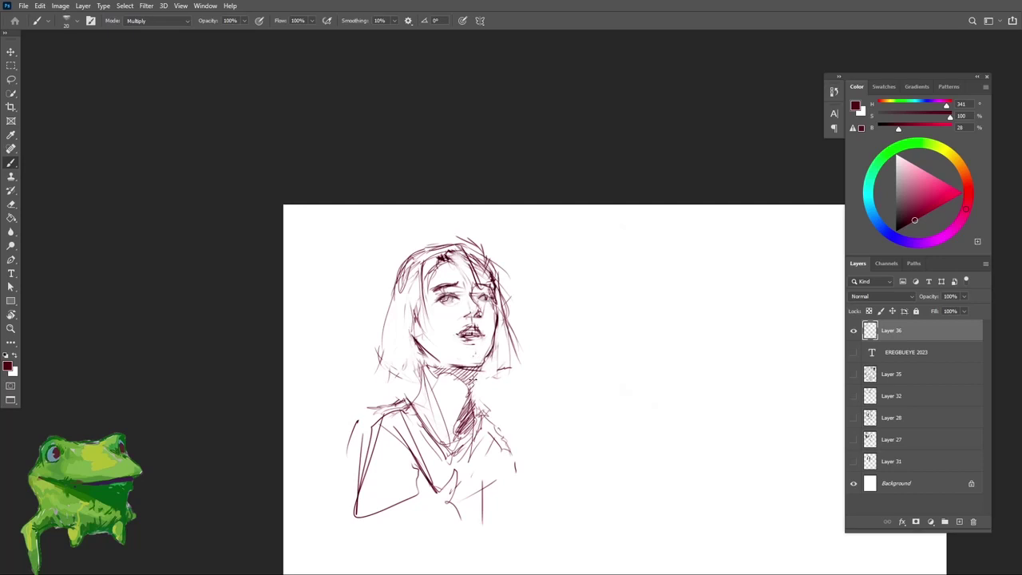
key("e")
key("b")
Step: Restate the underside of the chin and its shadow with brush strokes
key("e")
key("b")
left_click_drag(443, 362, 483, 365)
Step: Erase stray hair lines beside the near cheek and neck
key("z")
key("e")
mouse_move(416, 339)
left_mouse_down()
mouse_move(426, 351)
mouse_move(403, 384)
left_mouse_up()
key("b")
Step: Flip the canvas horizontally and frame the mirrored portrait for further drawing
key("z")
key("ctrl+shift+h")
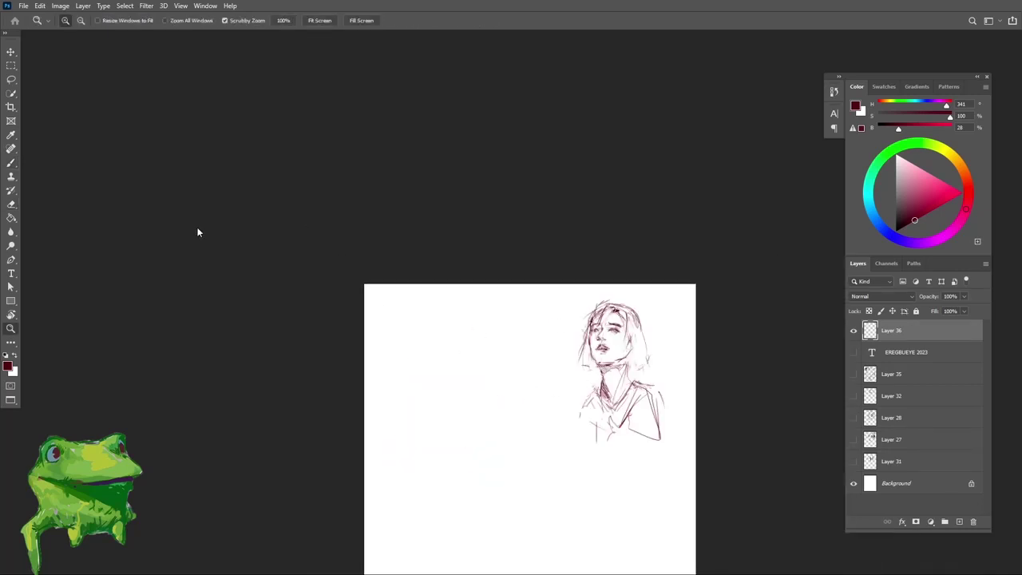
left_click_drag(710, 339, 748, 331)
mouse_move(675, 370)
left_mouse_down()
mouse_move(567, 335)
mouse_move(595, 321)
left_mouse_up()
key("e")
key("b")
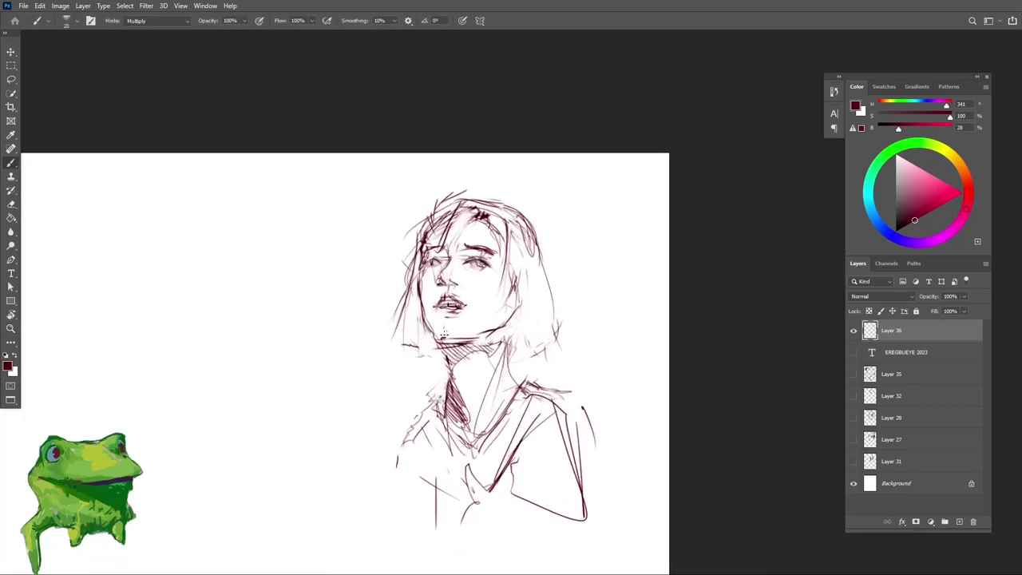
Step: Draw the ear beside the jaw and darken the jawline below it
mouse_move(498, 325)
left_mouse_down()
mouse_move(512, 301)
mouse_move(505, 343)
mouse_move(478, 369)
left_mouse_up()
scroll(515, 299, "down", 1)
scroll(526, 284, "down", 1)
key("v")
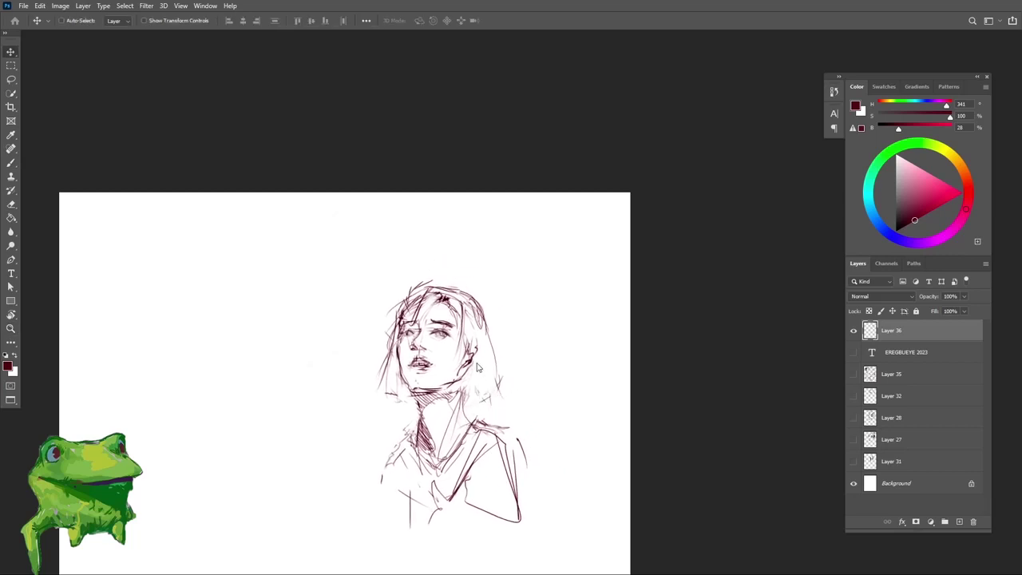
key("b")
Step: Sketch a curved shape on the side of the head and add a pointed tip to the ear
mouse_move(469, 291)
left_mouse_down()
mouse_move(481, 334)
mouse_move(478, 321)
left_mouse_up()
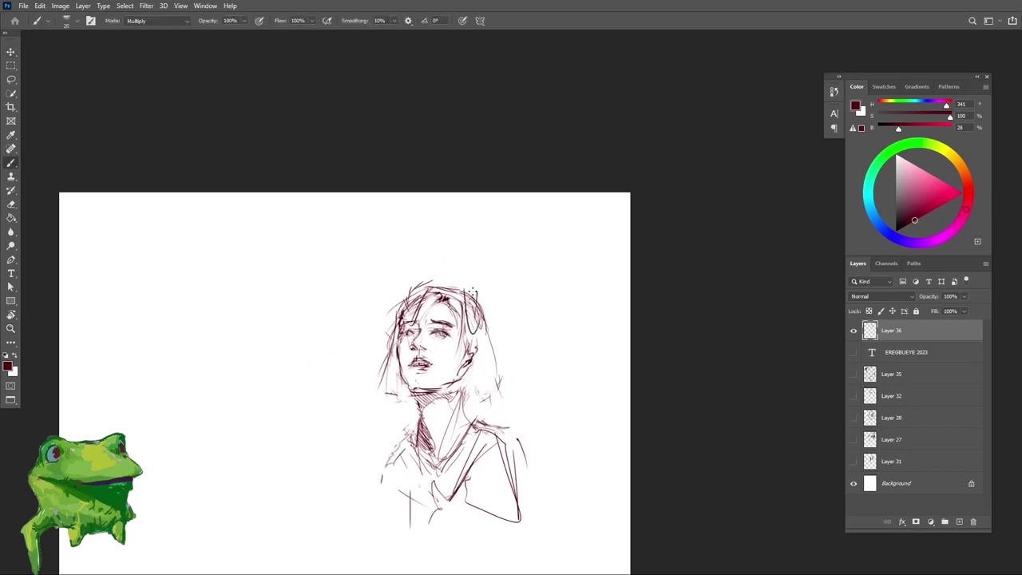
left_click_drag(404, 298, 412, 279)
key("ctrl+z")
left_click_drag(474, 342, 502, 317)
Step: Sketch the outer curves of tall horns rising above the head
left_click_drag(459, 193, 439, 260)
mouse_move(472, 226)
left_mouse_down()
mouse_move(486, 267)
mouse_move(481, 305)
left_mouse_up()
mouse_move(480, 246)
left_mouse_down()
mouse_move(509, 238)
mouse_move(509, 292)
left_mouse_up()
key("ctrl+z")
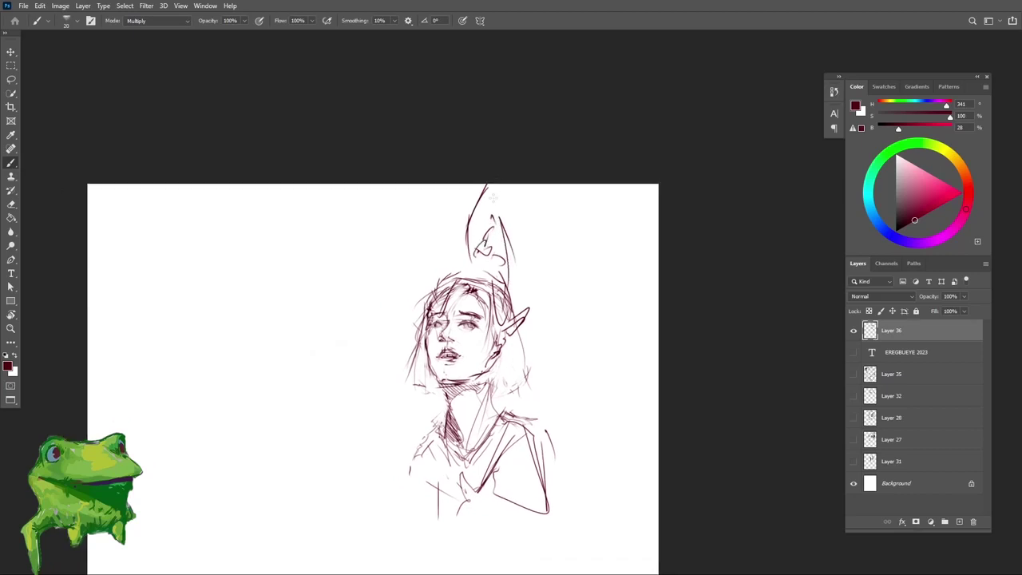
Step: Close the horns' inner edges and connect their bases to the top of the head
mouse_move(493, 197)
left_mouse_down()
mouse_move(515, 287)
mouse_move(492, 281)
left_mouse_up()
left_click_drag(502, 228, 520, 289)
key("ctrl+z")
left_click_drag(465, 255, 494, 272)
mouse_move(503, 219)
left_mouse_down()
mouse_move(523, 272)
mouse_move(514, 305)
left_mouse_up()
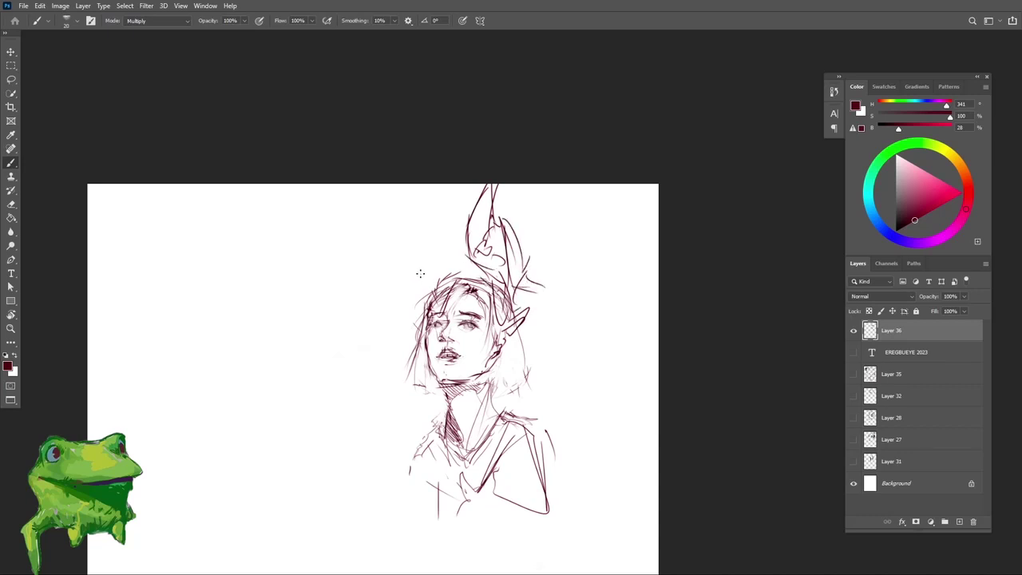
Step: Erase the crossing horn lines above the ear and redraw a tall horn with a curled shape at its base
key("e")
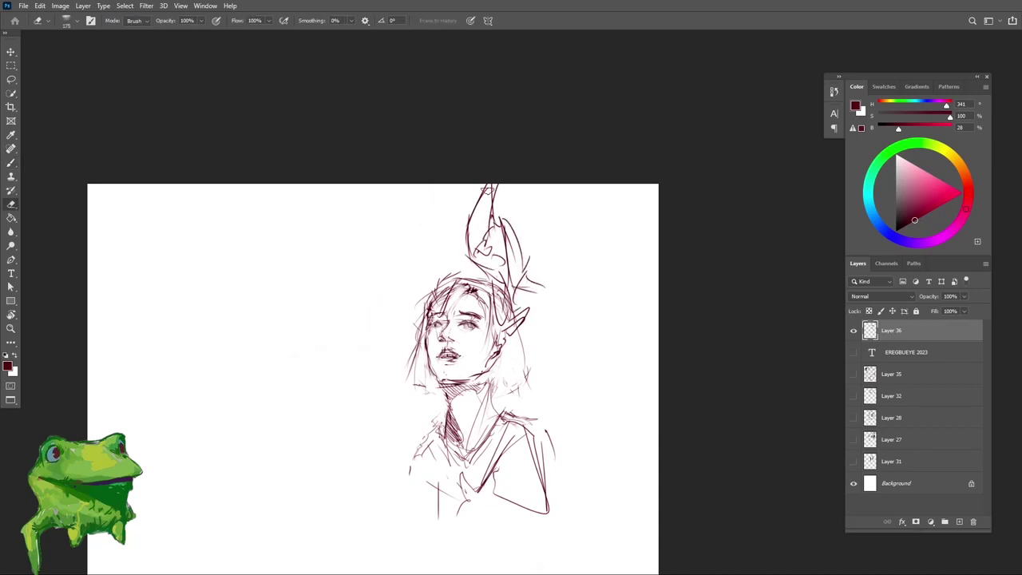
left_click_drag(495, 159, 500, 247)
key("b")
mouse_move(481, 185)
left_mouse_down()
mouse_move(469, 247)
mouse_move(515, 257)
mouse_move(495, 276)
left_mouse_up()
mouse_move(502, 247)
left_mouse_down()
mouse_move(516, 235)
mouse_move(526, 284)
mouse_move(535, 277)
mouse_move(540, 295)
left_mouse_up()
Step: Sketch the two long edges of a matching horn above the opposite side of the head
left_click_drag(411, 185, 415, 267)
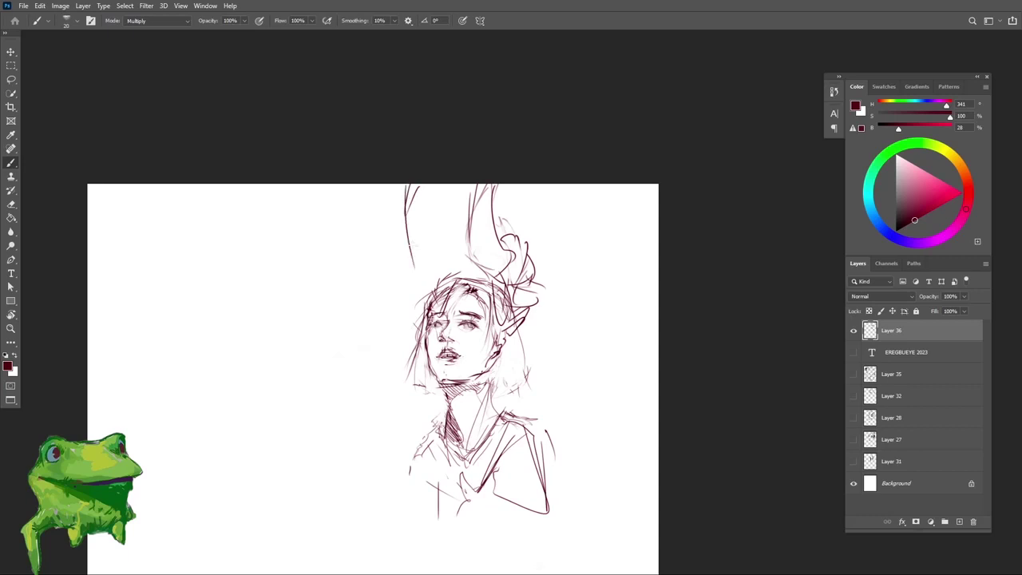
key("ctrl+z")
mouse_move(410, 185)
left_mouse_down()
mouse_move(414, 266)
mouse_move(443, 263)
left_mouse_up()
left_click_drag(426, 260, 416, 273)
Step: Select the whole portrait with the Lasso, move it lower on the canvas and deselect it
scroll(460, 293, "down", 5)
key("l")
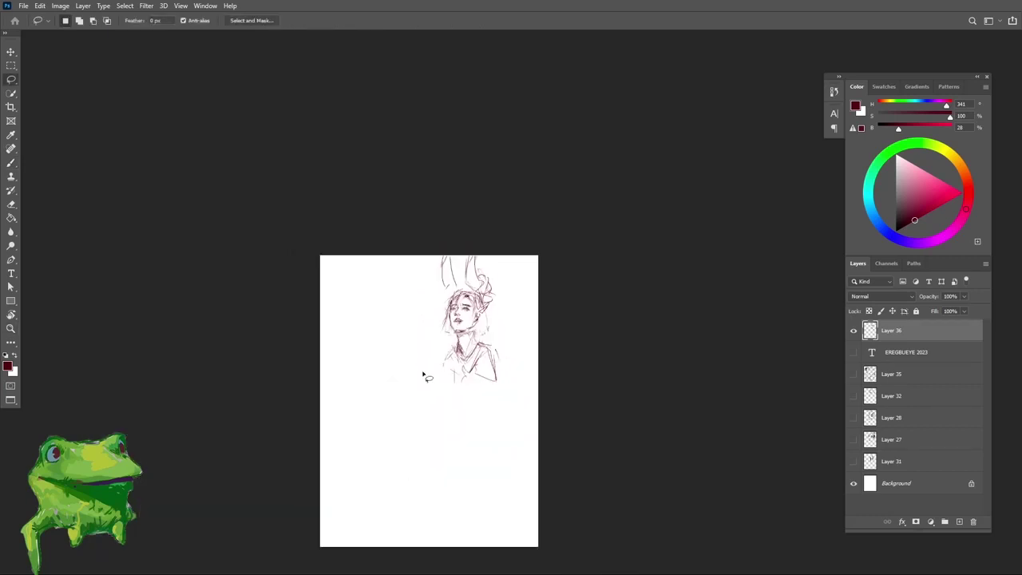
mouse_move(425, 381)
left_mouse_down()
mouse_move(397, 281)
mouse_move(423, 379)
left_mouse_up()
scroll(431, 340, "up", 1)
key("v")
left_click_drag(486, 325, 489, 349)
key("ctrl+d")
Step: Reinforce the outer edge of the horn opposite the ear and extend it upward
key("z")
left_click_drag(467, 289, 482, 259)
key("e")
key("b")
left_click_drag(436, 223, 440, 306)
left_click_drag(513, 406, 510, 325)
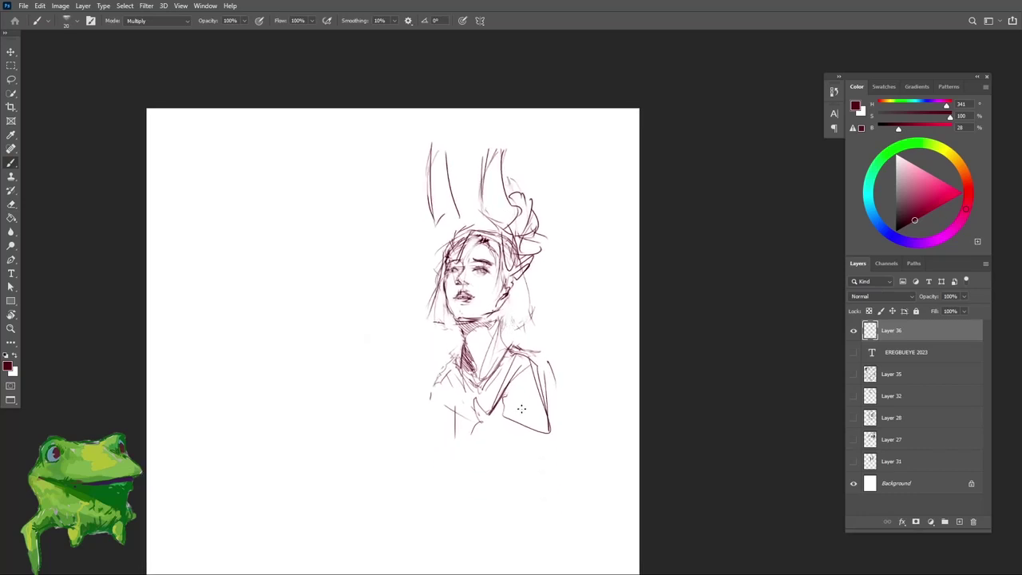
Step: Rough in long ovals for the upper arm and forearm below the near shoulder
left_click_drag(503, 388, 485, 477)
left_click_drag(509, 433, 513, 400)
key("ctrl+z")
mouse_move(502, 366)
left_mouse_down()
mouse_move(551, 350)
mouse_move(502, 420)
mouse_move(527, 413)
mouse_move(486, 462)
mouse_move(504, 421)
left_mouse_up()
mouse_move(488, 437)
left_mouse_down()
mouse_move(497, 387)
mouse_move(501, 436)
mouse_move(517, 394)
left_mouse_up()
key("ctrl+z")
mouse_move(485, 377)
left_mouse_down()
mouse_move(480, 460)
mouse_move(529, 390)
mouse_move(520, 358)
left_mouse_up()
key("ctrl+z")
key("ctrl+z")
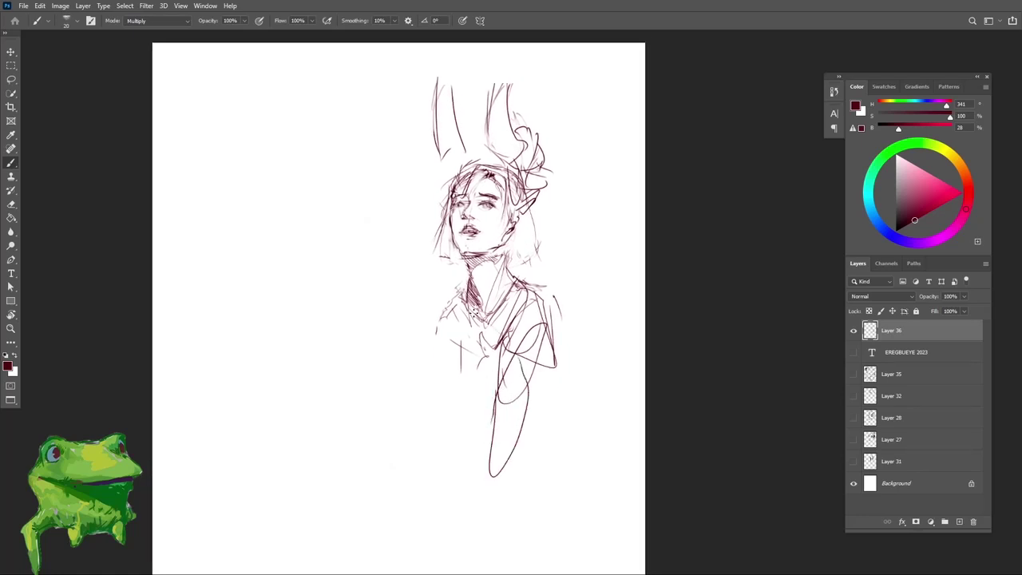
left_click_drag(460, 308, 484, 335)
key("ctrl+z")
key("ctrl+z")
mouse_move(512, 348)
left_mouse_down()
mouse_move(520, 373)
mouse_move(493, 447)
mouse_move(533, 321)
mouse_move(500, 455)
mouse_move(508, 476)
left_mouse_up()
key("ctrl+z")
key("e")
key("b")
Step: Sketch the forearm direction and a small rough hand in front of the lower torso
scroll(505, 403, "down", 1)
left_click_drag(497, 407, 493, 463)
left_click_drag(496, 463, 476, 488)
mouse_move(504, 479)
left_mouse_down()
mouse_move(466, 496)
mouse_move(446, 524)
mouse_move(465, 522)
left_mouse_up()
mouse_move(482, 495)
left_mouse_down()
mouse_move(495, 485)
mouse_move(480, 509)
left_mouse_up()
mouse_move(495, 491)
left_mouse_down()
mouse_move(485, 508)
mouse_move(496, 514)
left_mouse_up()
left_click_drag(486, 500, 495, 513)
Step: Erase stray arm lines, then redraw the near upper arm as an oval with a long outer contour
key("ctrl+space")
mouse_move(546, 454)
left_mouse_down()
mouse_move(474, 523)
mouse_move(512, 475)
left_mouse_up()
key("e")
key("b")
left_click_drag(498, 437, 494, 459)
key("e")
mouse_move(504, 397)
left_mouse_down()
mouse_move(495, 457)
mouse_move(527, 364)
mouse_move(495, 323)
mouse_move(458, 376)
mouse_move(469, 353)
mouse_move(456, 323)
mouse_move(444, 336)
left_mouse_up()
key("b")
key("ctrl+z")
mouse_move(528, 335)
left_mouse_down()
mouse_move(514, 378)
mouse_move(502, 353)
mouse_move(546, 327)
mouse_move(503, 385)
left_mouse_up()
mouse_move(551, 319)
left_mouse_down()
mouse_move(552, 467)
mouse_move(540, 452)
left_mouse_up()
Step: Lighten the lines above the head and redraw the long edges of the horn opposite the ear
key("e")
mouse_move(486, 237)
left_mouse_down()
mouse_move(496, 209)
mouse_move(511, 234)
left_mouse_up()
mouse_move(422, 196)
left_mouse_down()
mouse_move(497, 209)
mouse_move(510, 258)
mouse_move(450, 264)
left_mouse_up()
left_click_drag(451, 264, 465, 228)
left_click_drag(424, 164, 436, 267)
mouse_move(438, 201)
left_mouse_down()
mouse_move(448, 160)
mouse_move(437, 264)
mouse_move(449, 187)
left_mouse_up()
key("ctrl+z")
left_click_drag(492, 171, 502, 148)
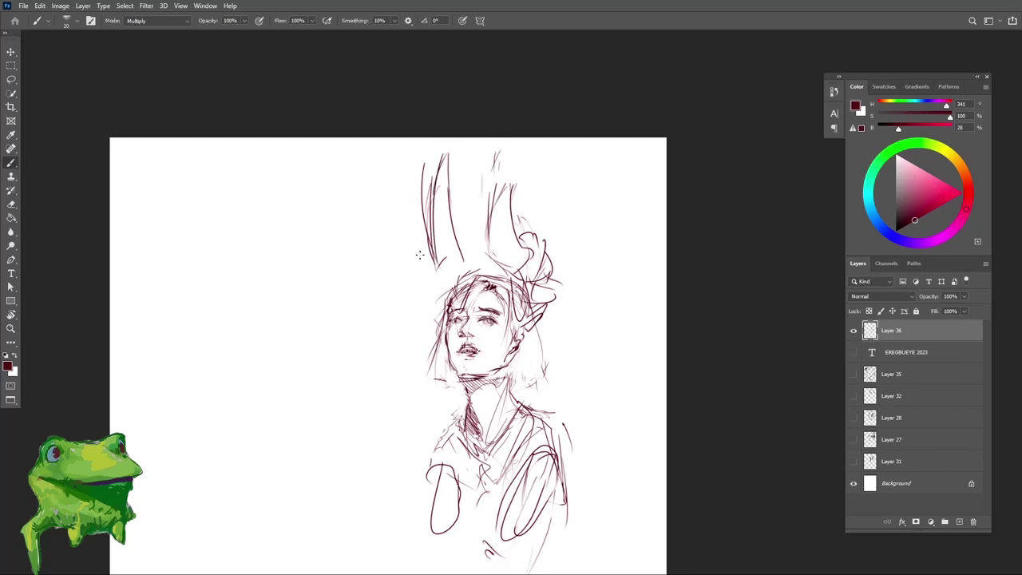
Step: Sketch curled ornament shapes around the bases of both horns
mouse_move(425, 253)
left_mouse_down()
mouse_move(431, 284)
mouse_move(440, 232)
mouse_move(423, 253)
mouse_move(450, 272)
mouse_move(417, 285)
left_mouse_up()
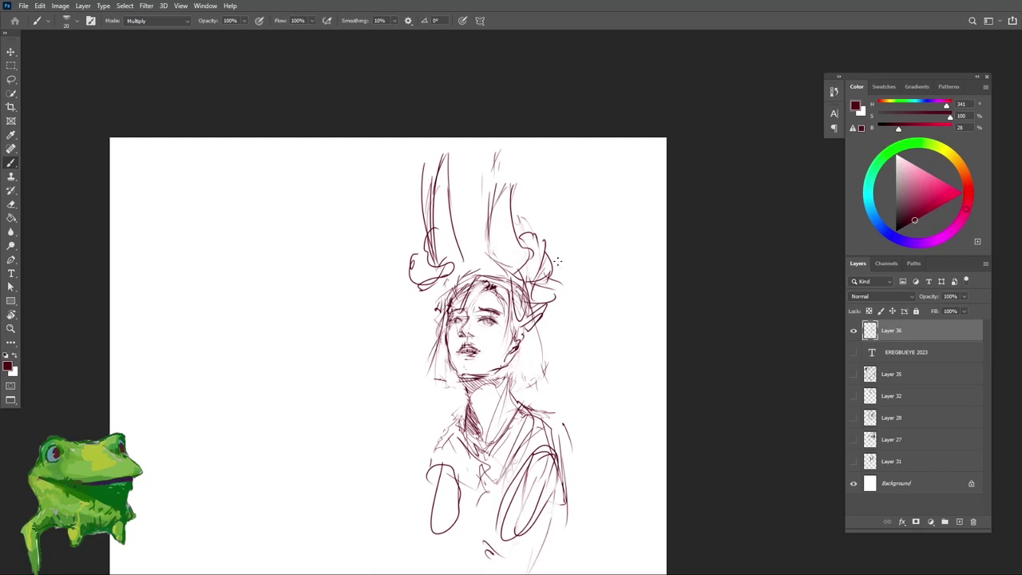
mouse_move(557, 261)
left_mouse_down()
mouse_move(530, 269)
mouse_move(528, 293)
left_mouse_up()
left_click_drag(533, 233, 551, 282)
Step: Erase the ear-side horn and the curled shape at its base down to faint traces
key("e")
mouse_move(576, 297)
left_mouse_down()
mouse_move(553, 277)
mouse_move(546, 228)
left_mouse_up()
key("b")
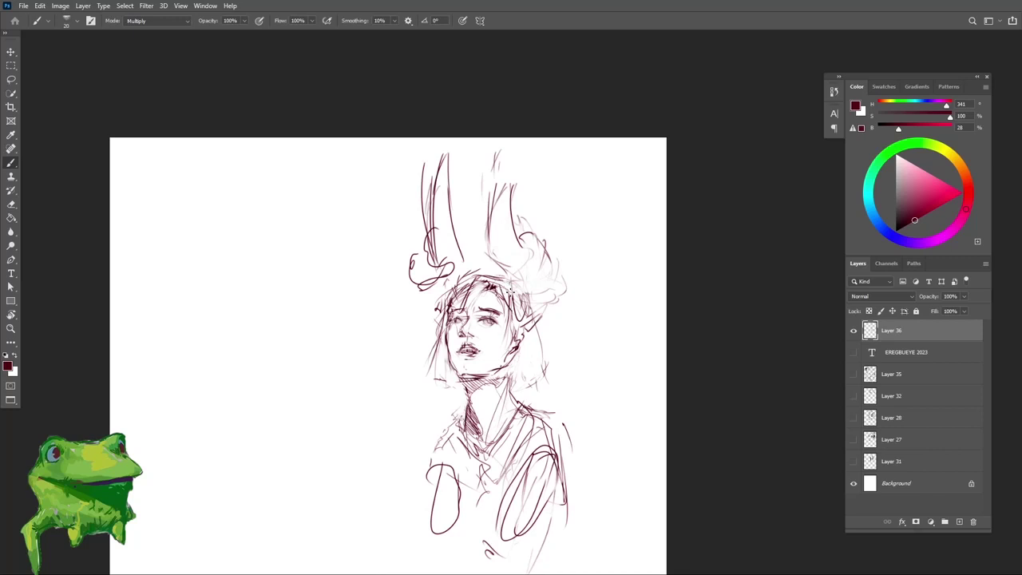
key("e")
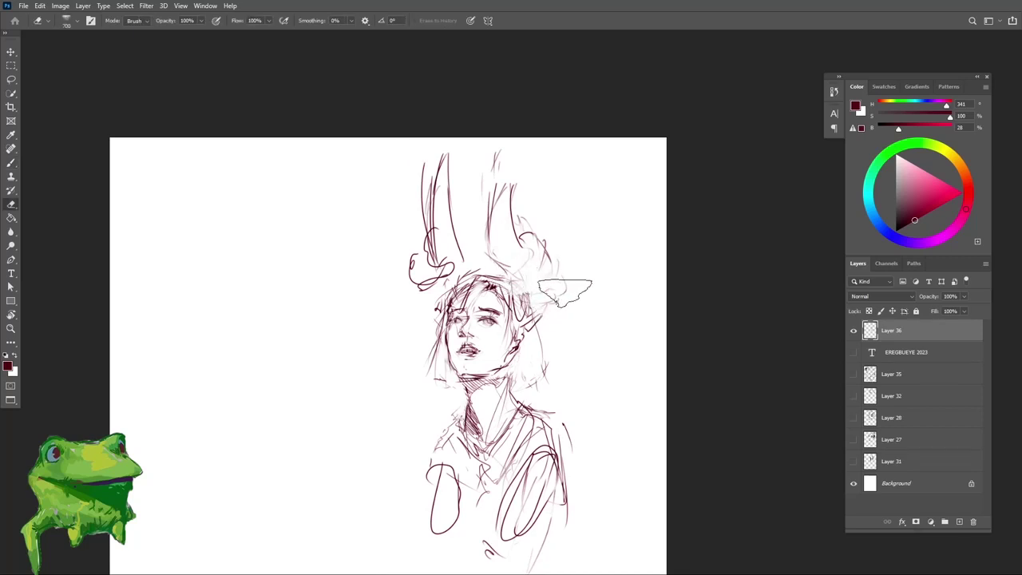
left_click_drag(564, 290, 493, 177)
key("b")
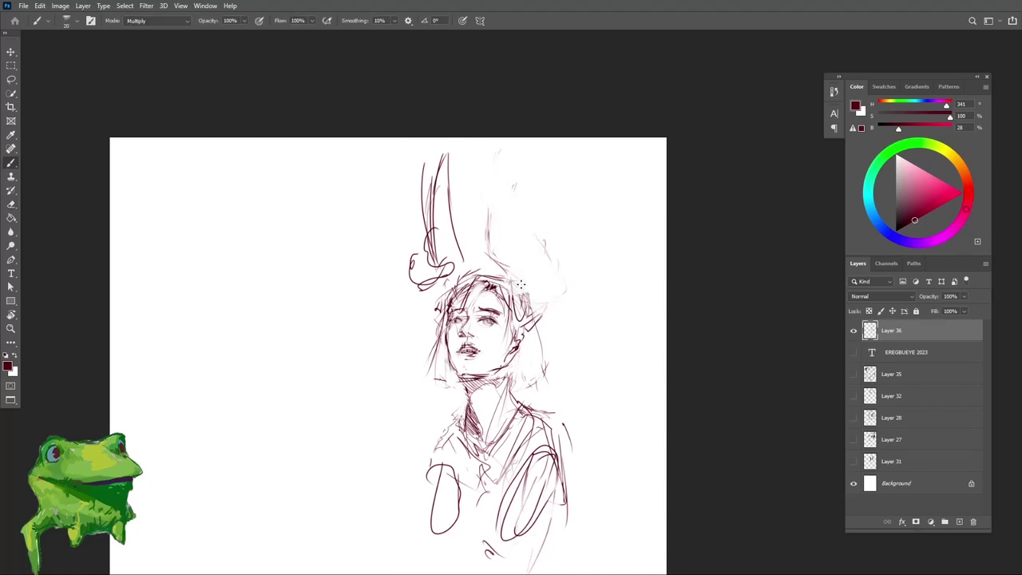
key("e")
left_click_drag(537, 264, 511, 188)
key("b")
left_click_drag(489, 280, 511, 303)
key("ctrl+z")
left_click_drag(488, 230, 514, 292)
key("e")
key("b")
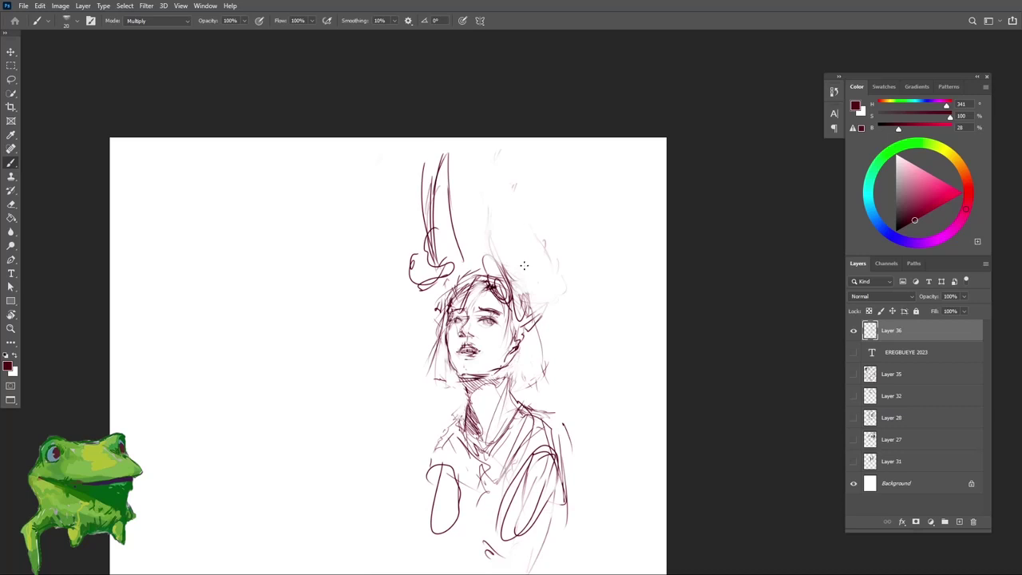
key("ctrl+z")
key("ctrl+z")
key("ctrl+z")
Step: Clean up the area above the ear and sketch a new horn with a jagged curled branch at its base
key("e")
left_click_drag(501, 234, 518, 282)
key("b")
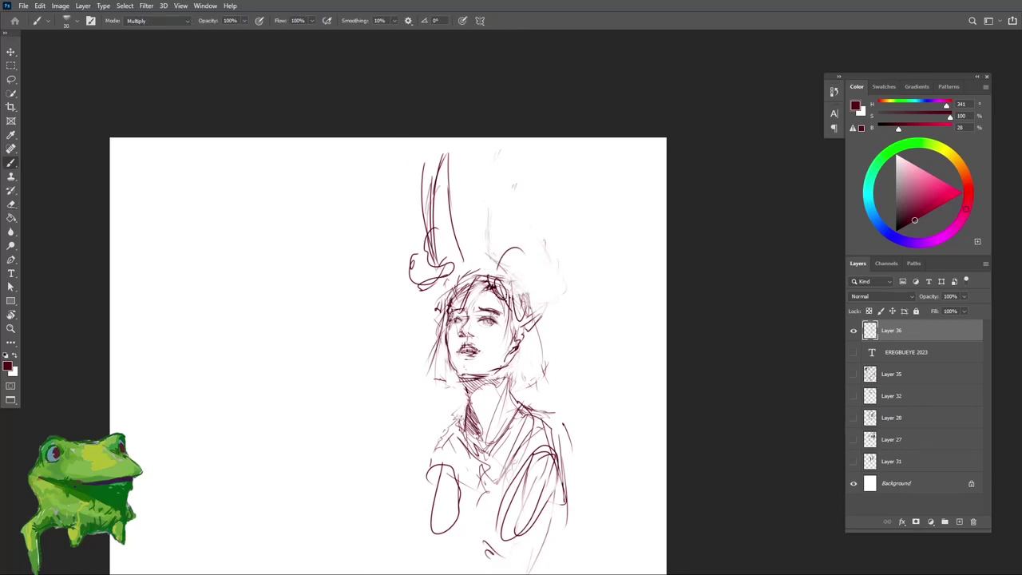
key("ctrl+z")
mouse_move(500, 270)
left_mouse_down()
mouse_move(533, 273)
mouse_move(484, 221)
mouse_move(532, 258)
mouse_move(551, 246)
left_mouse_up()
key("z")
mouse_move(541, 286)
left_mouse_down()
mouse_move(487, 285)
mouse_move(551, 273)
left_mouse_up()
Step: Fade the old lines of the horn opposite the ear and sketch a wavy branch at its base
key("e")
mouse_move(473, 238)
left_mouse_down()
mouse_move(510, 281)
mouse_move(585, 274)
left_mouse_up()
key("z")
key("b")
left_click_drag(480, 304, 441, 274)
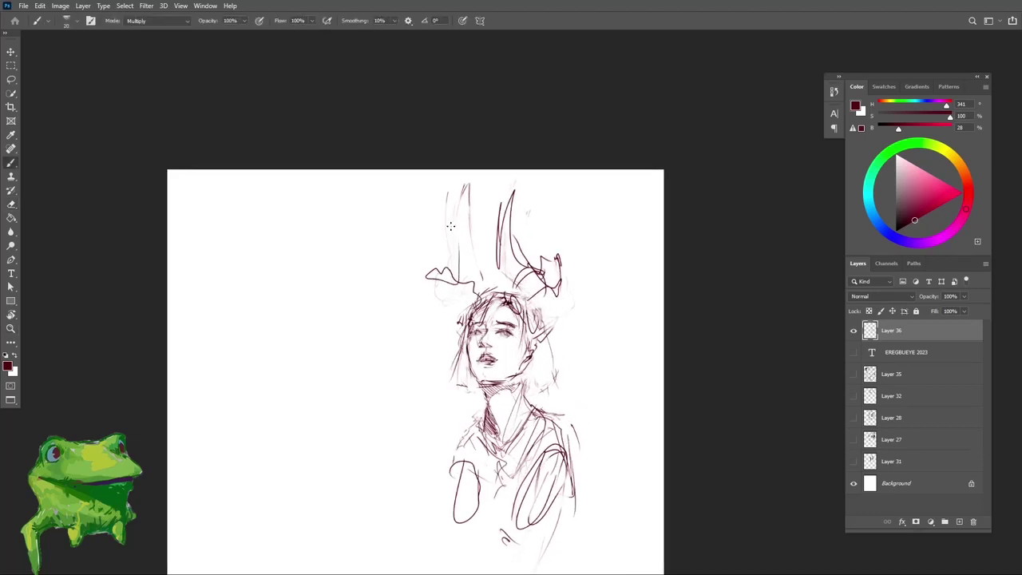
mouse_move(451, 226)
left_mouse_down()
mouse_move(465, 200)
mouse_move(441, 288)
mouse_move(432, 383)
mouse_move(497, 278)
mouse_move(457, 288)
mouse_move(467, 315)
left_mouse_up()
Step: Flip the canvas horizontally
key("e")
scroll(439, 288, "down", 5)
scroll(447, 303, "up", 3)
key("z")
key("ctrl+shift+h")
mouse_move(484, 263)
left_mouse_down()
mouse_move(473, 263)
mouse_move(497, 264)
left_mouse_up()
Step: Erase the straight lines inside the ear-side horn and redraw its inner edge as one long curve from the tip
key("b")
left_click_drag(447, 182, 472, 292)
key("e")
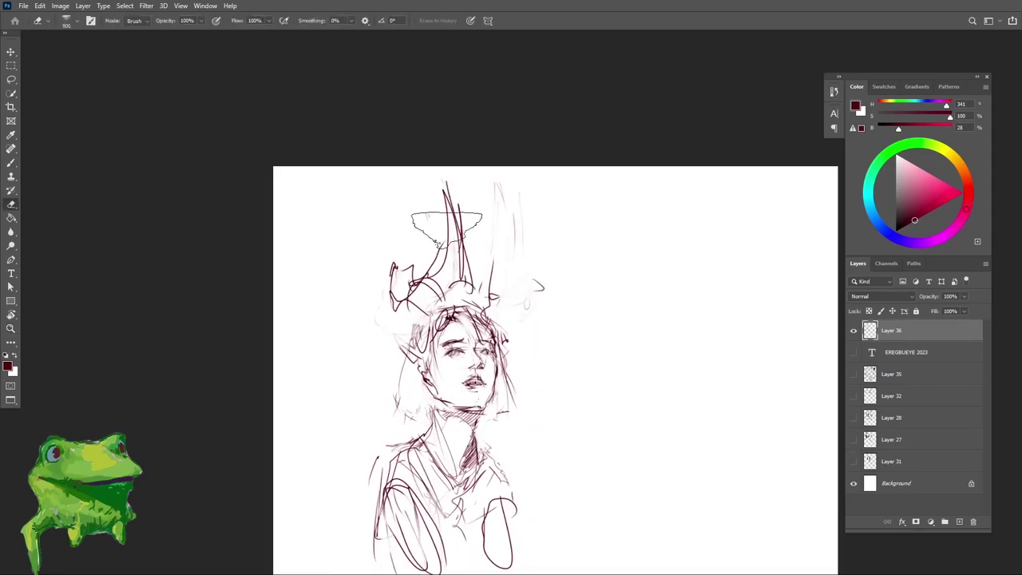
left_click_drag(448, 216, 461, 259)
key("b")
left_click_drag(444, 182, 479, 289)
left_click_drag(444, 182, 460, 289)
key("e")
left_click_drag(454, 211, 460, 284)
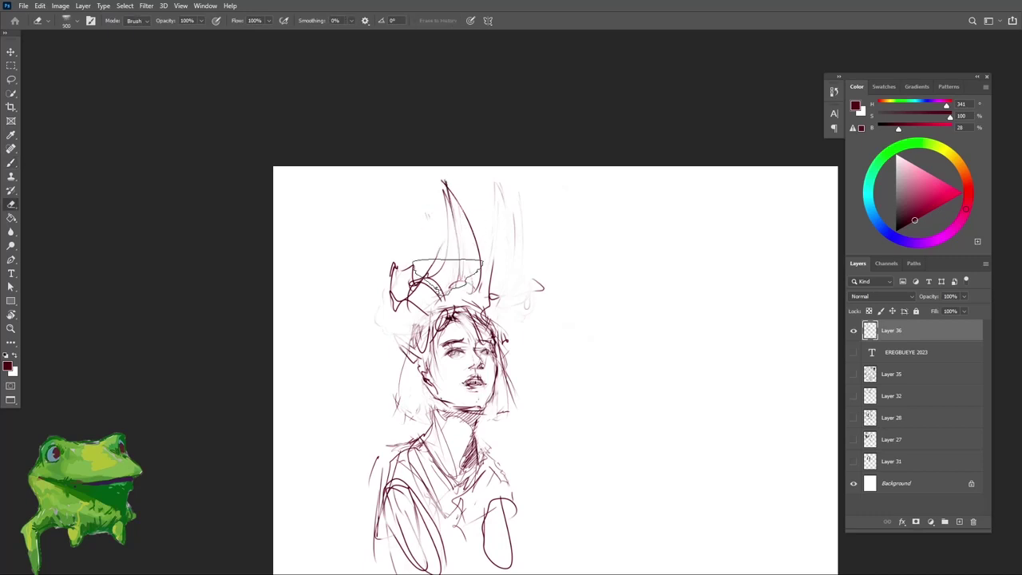
Step: Redraw the ear-side horn's outer edge and add a curled loop beside its base
key("b")
mouse_move(445, 184)
left_mouse_down()
mouse_move(467, 291)
mouse_move(414, 284)
left_mouse_up()
mouse_move(418, 285)
left_mouse_down()
mouse_move(376, 317)
mouse_move(408, 322)
left_mouse_up()
Step: Redraw the other horn with dark tapering edges running from its tip down to the head
left_click_drag(493, 178, 519, 274)
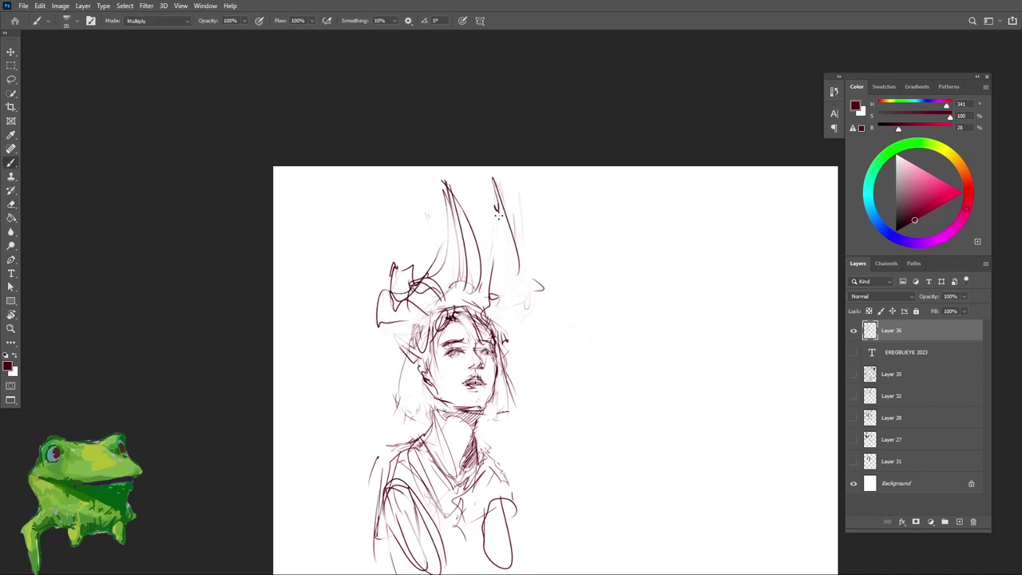
left_click_drag(496, 210, 517, 306)
key("z")
left_click_drag(524, 358, 479, 365)
key("r")
left_click_drag(565, 351, 581, 248)
key("Escape")
key("z")
mouse_move(513, 339)
left_mouse_down()
mouse_move(528, 338)
mouse_move(537, 322)
left_mouse_up()
key("b")
left_click_drag(504, 249, 521, 313)
Step: Add a small zigzag beside the far horn's base and erase the stray lines next to the horn
key("z")
key("b")
left_click_drag(537, 296, 546, 301)
key("z")
key("e")
left_click_drag(511, 246, 534, 278)
key("b")
key("z")
mouse_move(534, 361)
left_mouse_down()
mouse_move(595, 363)
mouse_move(479, 357)
left_mouse_up()
key("b")
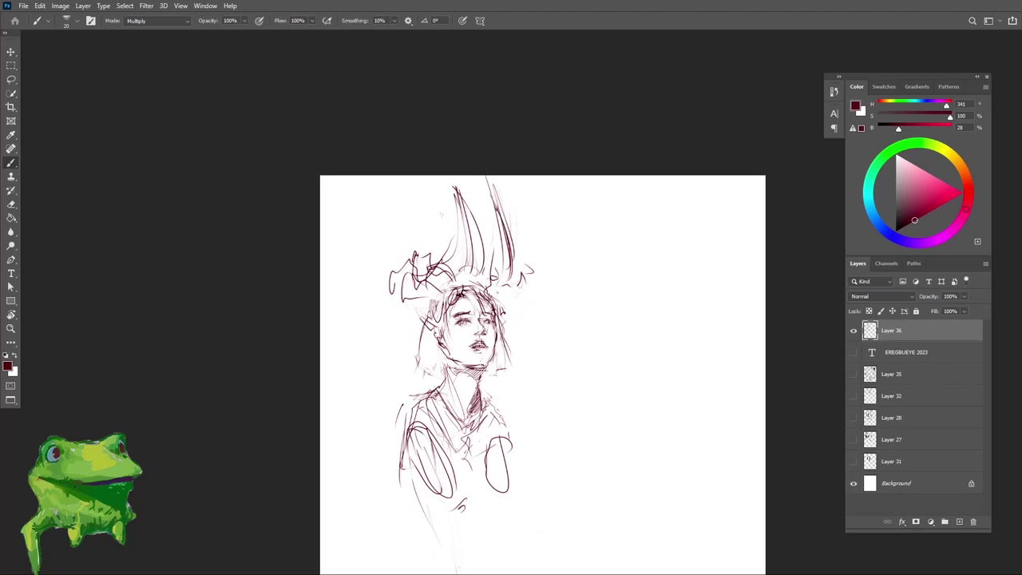
Step: Sketch strands from beneath the ear-side ornament down past the ear and along the hairline
key("z")
mouse_move(478, 289)
left_mouse_down()
mouse_move(513, 291)
mouse_move(435, 320)
left_mouse_up()
key("b")
key("e")
key("z")
key("e")
key("b")
mouse_move(403, 273)
left_mouse_down()
mouse_move(443, 315)
mouse_move(419, 332)
left_mouse_up()
mouse_move(444, 300)
left_mouse_down()
mouse_move(412, 334)
mouse_move(377, 314)
mouse_move(447, 307)
mouse_move(438, 329)
left_mouse_up()
Step: Refine the hair locks over the forehead and temple by alternately erasing and redrawing their outlines
key("e")
key("b")
key("e")
mouse_move(486, 298)
left_mouse_down()
mouse_move(513, 324)
mouse_move(515, 311)
mouse_move(491, 363)
mouse_move(479, 343)
mouse_move(487, 357)
mouse_move(476, 363)
mouse_move(412, 382)
mouse_move(434, 370)
left_mouse_up()
key("b")
key("e")
key("b")
scroll(502, 355, "up", 3)
key("e")
key("b")
key("e")
key("b")
key("ctrl+space")
left_click_drag(510, 457, 543, 456)
mouse_move(436, 441)
left_mouse_down()
mouse_move(468, 424)
mouse_move(449, 435)
left_mouse_up()
key("ctrl+space")
key("r")
left_click_drag(575, 434, 580, 319)
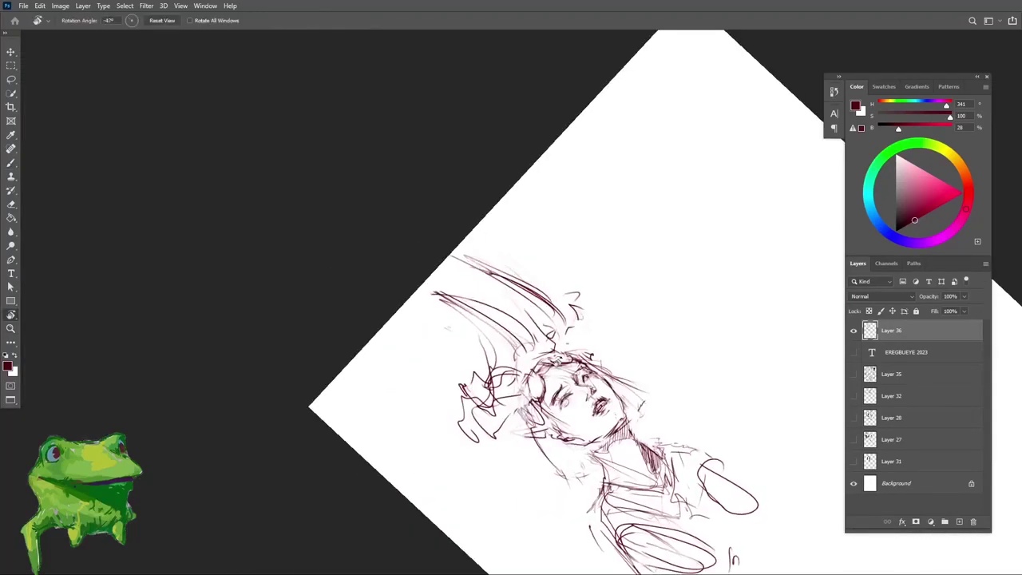
key("Escape")
key("ctrl+space")
left_click_drag(509, 463, 520, 458)
key("ctrl+minus")
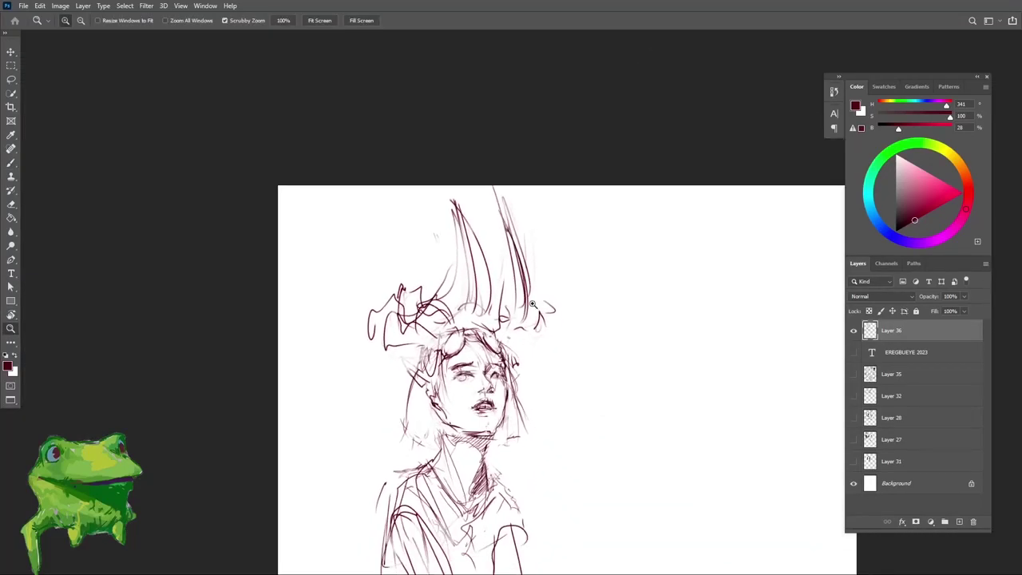
Step: Erase the far horn's rough lines and redraw it with a rounded tip and long curved outer edge
key("space")
left_click_drag(533, 303, 518, 321)
key("e")
mouse_move(488, 239)
left_mouse_down()
mouse_move(504, 303)
mouse_move(492, 217)
mouse_move(519, 307)
mouse_move(519, 367)
mouse_move(463, 353)
mouse_move(515, 365)
mouse_move(452, 371)
mouse_move(483, 371)
mouse_move(468, 351)
left_mouse_up()
key("b")
key("ctrl+space")
key("e")
key("ctrl+space")
key("b")
key("e")
key("b")
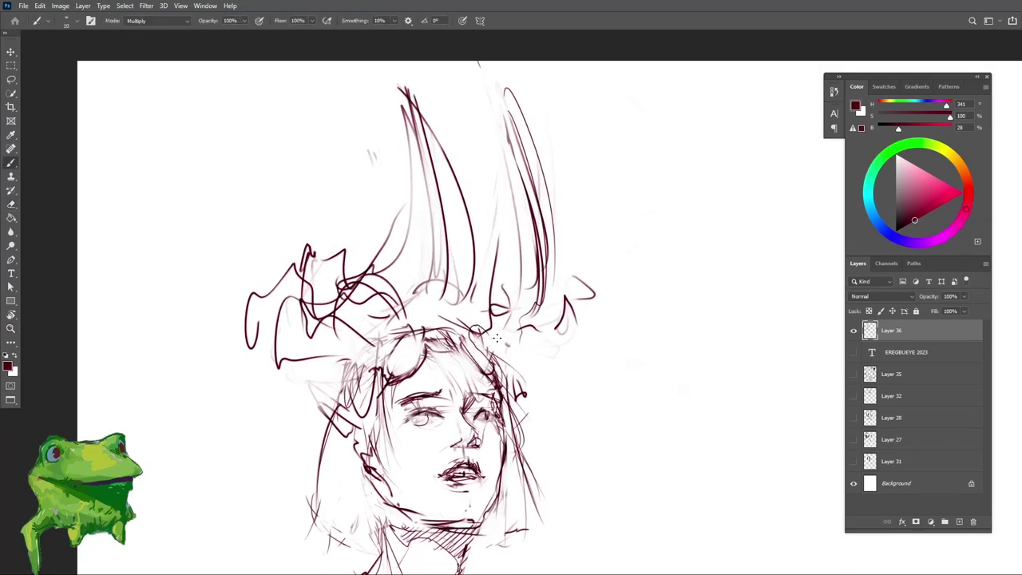
Step: Strengthen the hair strands falling on both sides of the face
scroll(496, 339, "down", 2)
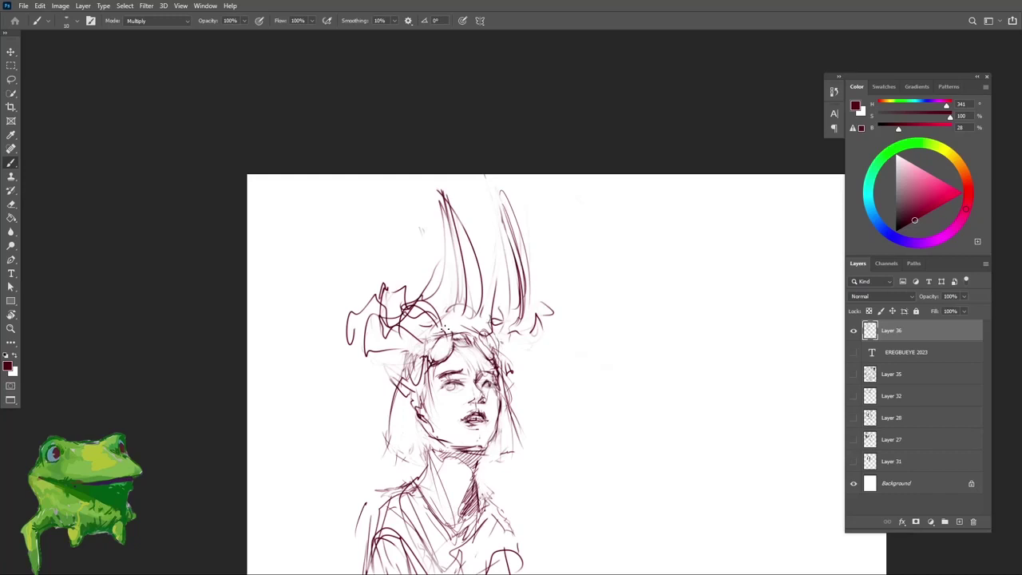
left_click_drag(507, 357, 500, 367)
key("space")
left_click_drag(511, 361, 480, 330)
left_click_drag(469, 316, 456, 289)
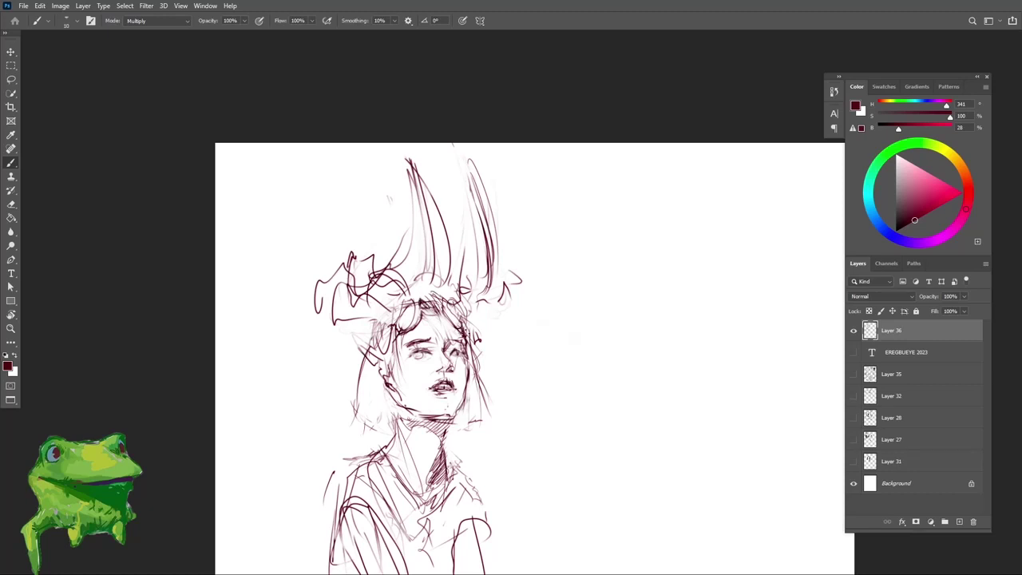
left_click_drag(476, 338, 482, 395)
left_click_drag(366, 345, 359, 420)
Step: Erase part of the far horn and redraw its inner and outer edges down from the tip
key("ctrl+space")
left_click_drag(398, 391, 371, 393)
mouse_move(441, 368)
left_mouse_down()
mouse_move(435, 396)
mouse_move(457, 348)
left_mouse_up()
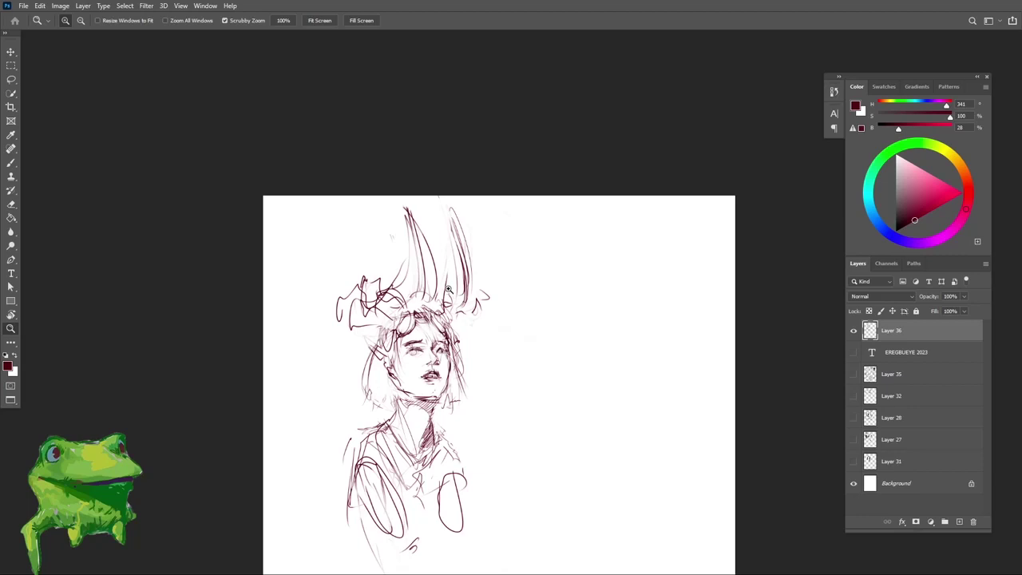
left_click_drag(491, 313, 525, 283)
left_click_drag(482, 194, 495, 261)
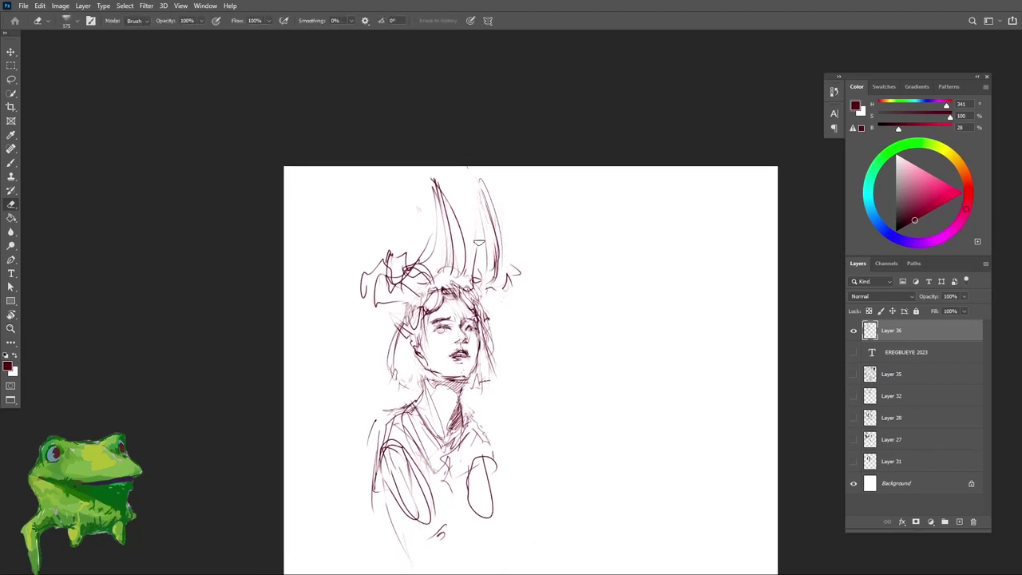
key("b")
left_click_drag(482, 199, 498, 274)
left_click_drag(477, 183, 498, 278)
left_click_drag(479, 178, 474, 248)
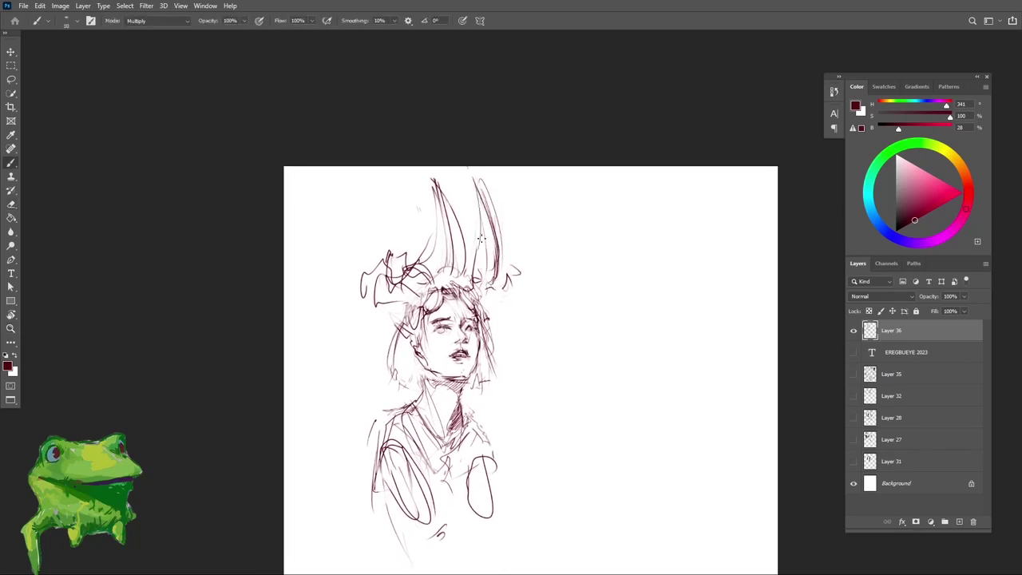
Step: Undo the last far-horn stroke, thin its lines, and redraw its inner edge with small curls around the base
key("ctrl+z")
key("e")
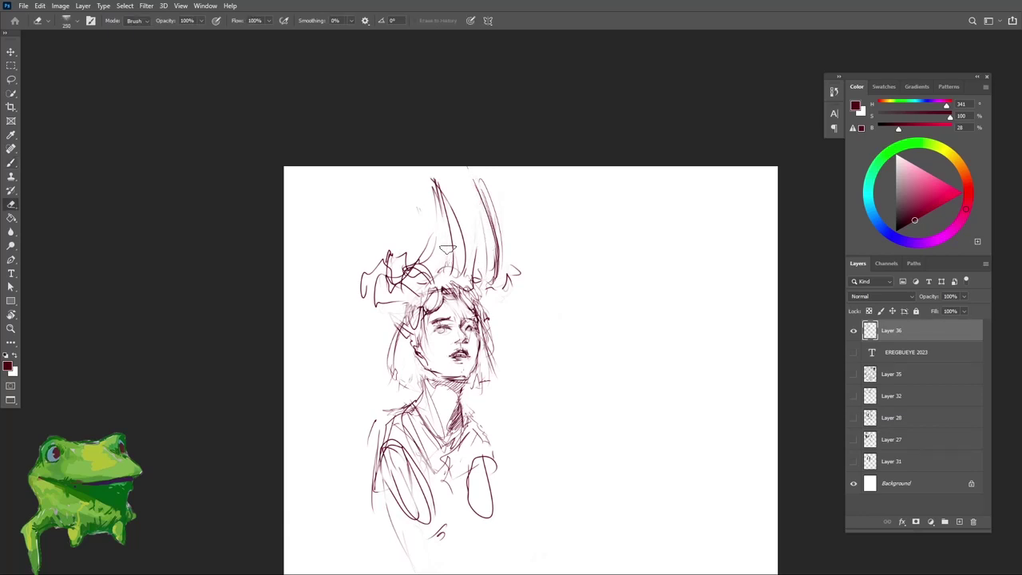
key("b")
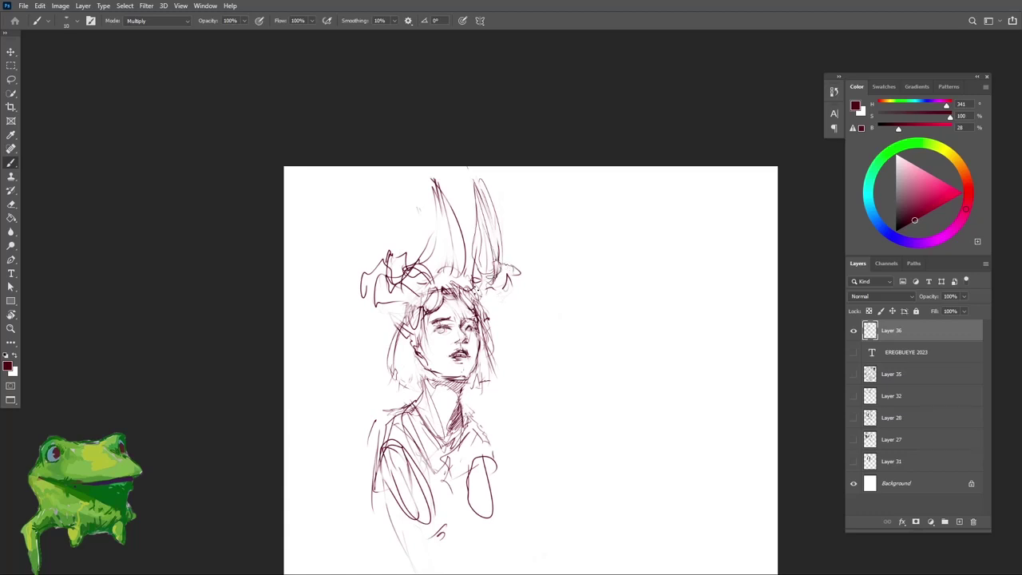
left_click_drag(479, 290, 493, 304)
left_click_drag(455, 275, 484, 263)
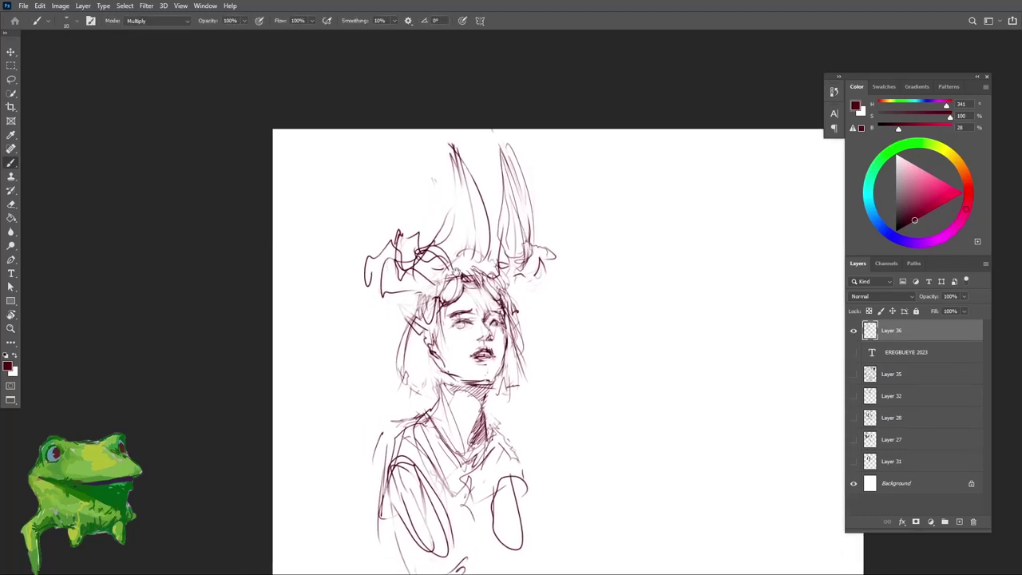
Step: Reshape the ear-side ornament with a rounded top and pointed outer edges, undoing unwanted strokes
left_click_drag(416, 292, 376, 314)
left_click_drag(365, 254, 376, 320)
key("ctrl+z")
mouse_move(451, 268)
left_mouse_down()
mouse_move(417, 292)
mouse_move(429, 289)
left_mouse_up()
key("ctrl+z")
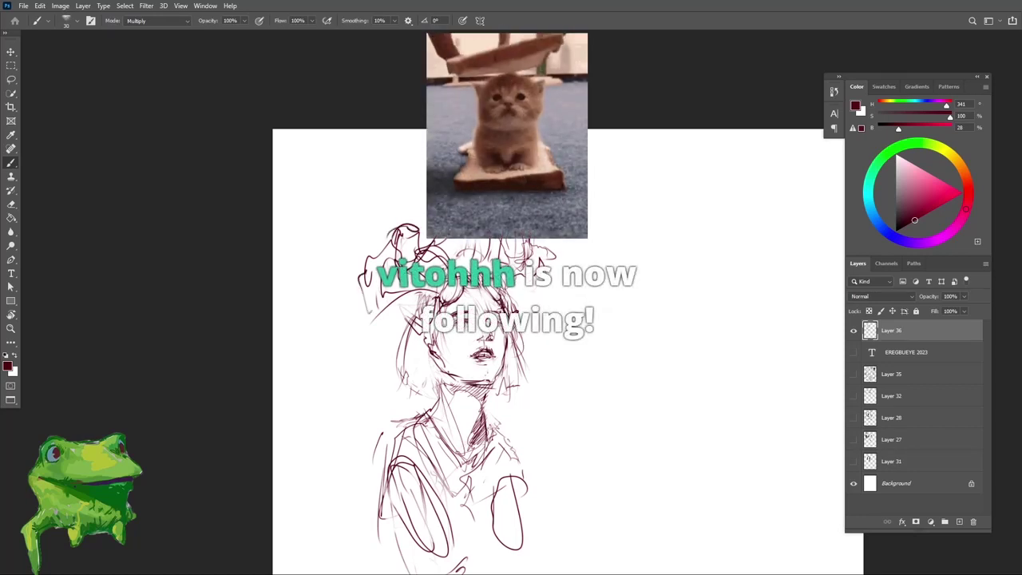
key("z")
left_click_drag(456, 337, 433, 335)
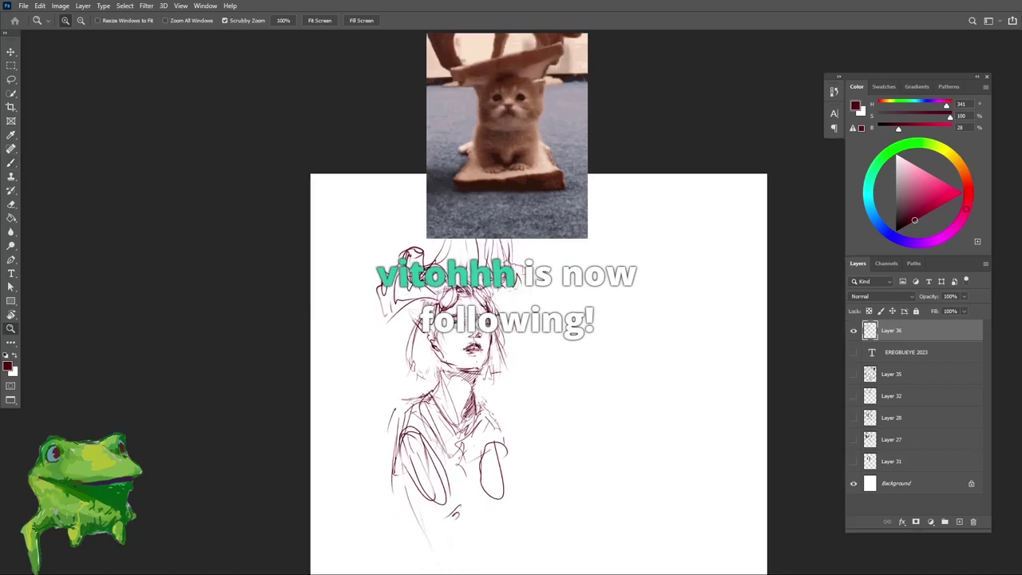
left_click_drag(432, 280, 436, 248)
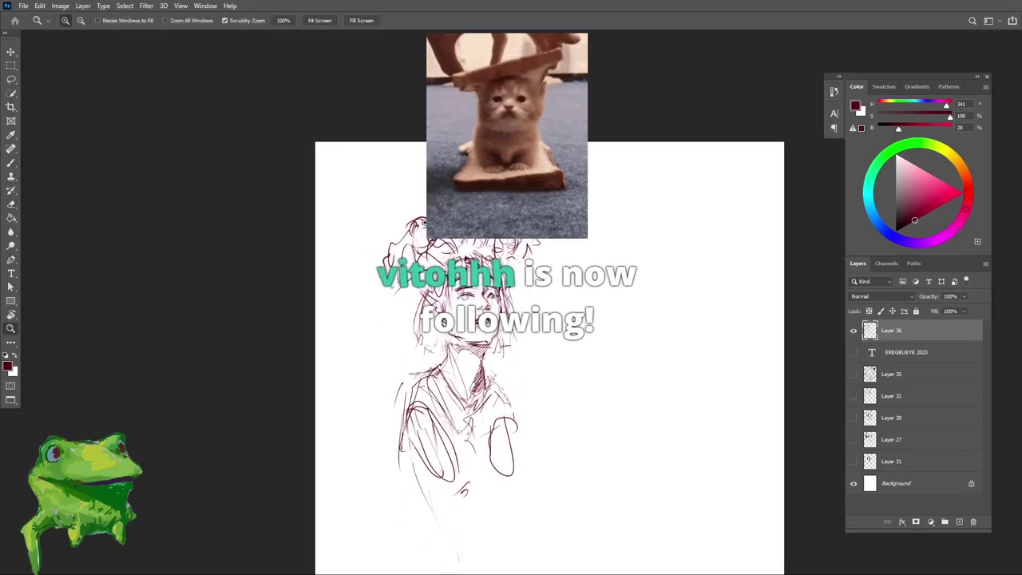
key("e")
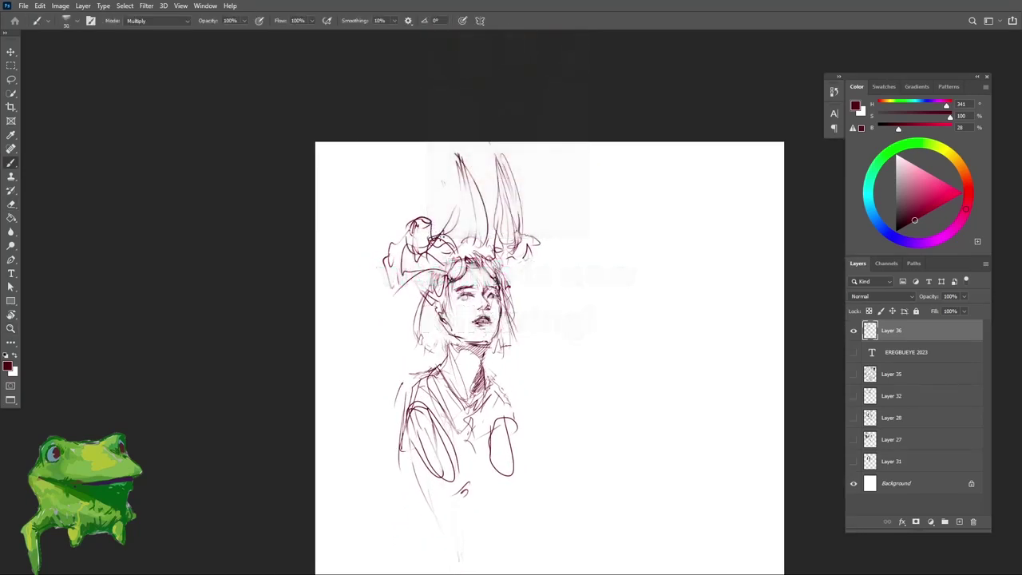
Step: Build the ear-side ornament into a dark coil of overlapping loops and darken the far side of the hairline
key("b")
key("ctrl+plus")
left_click_drag(434, 270, 399, 285)
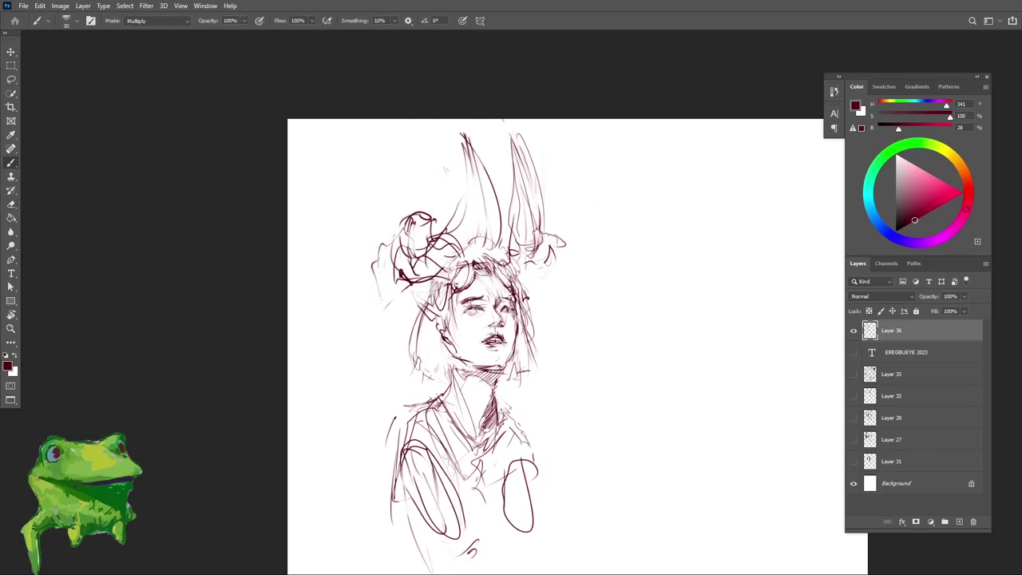
left_click_drag(413, 216, 447, 228)
left_click_drag(405, 278, 452, 261)
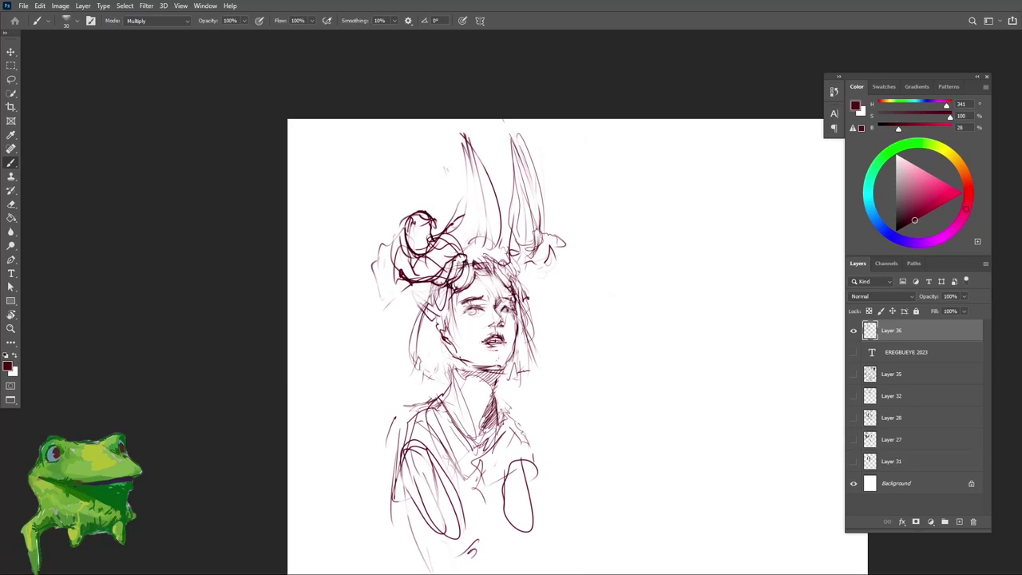
left_click_drag(480, 320, 464, 336)
left_click_drag(503, 306, 503, 269)
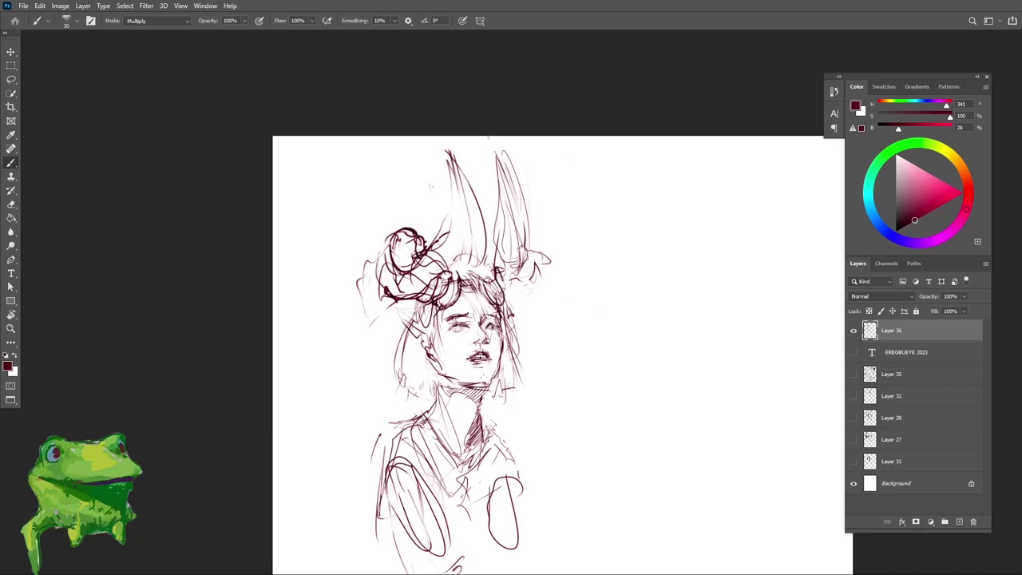
Step: Undo the trial strokes on the ear-side horn and redraw it narrower with dark edges
mouse_move(461, 158)
left_mouse_down()
mouse_move(475, 263)
mouse_move(459, 228)
mouse_move(457, 245)
mouse_move(472, 249)
mouse_move(470, 239)
left_mouse_up()
key("ctrl+z")
key("ctrl+z")
key("ctrl+z")
mouse_move(457, 148)
left_mouse_down()
mouse_move(466, 217)
mouse_move(477, 154)
left_mouse_up()
left_click_drag(477, 266, 434, 319)
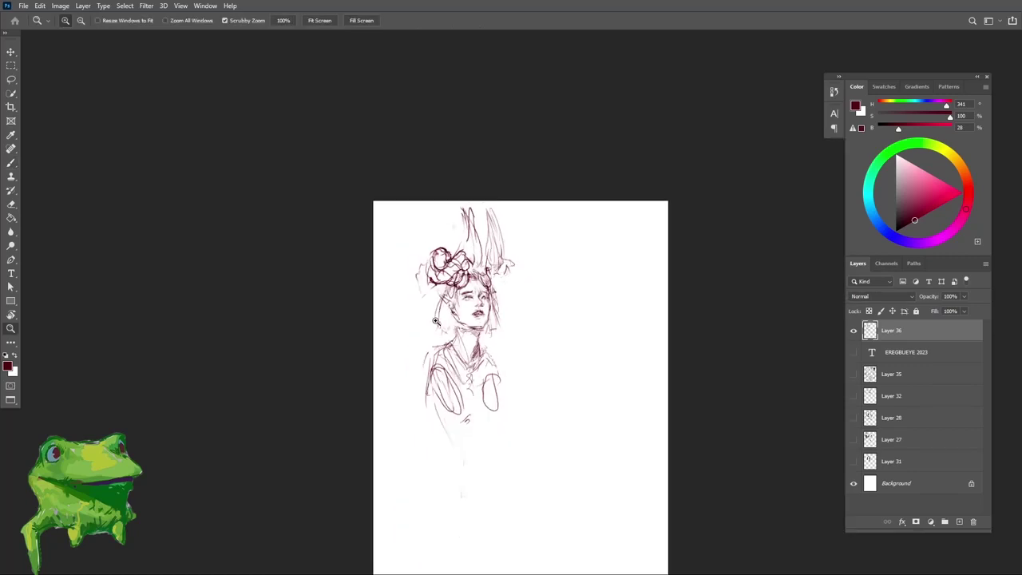
mouse_move(477, 239)
left_mouse_down()
mouse_move(488, 226)
mouse_move(478, 286)
left_mouse_up()
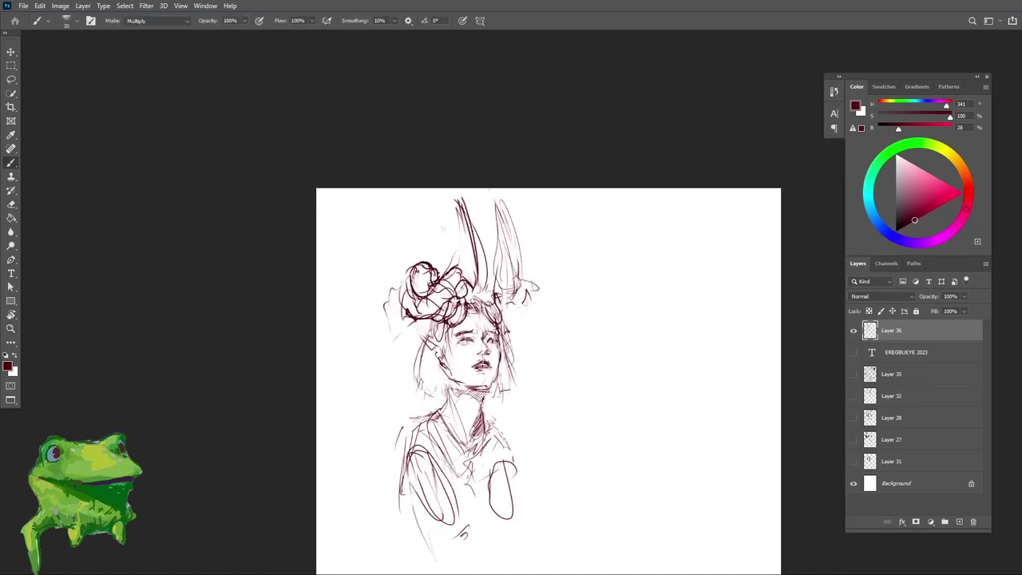
Step: Erase stray marks outside the ear-side ornament and draw a dark curve along its outer side
left_click_drag(505, 366, 524, 348)
left_click(464, 322, "alt")
left_click(420, 348, "alt")
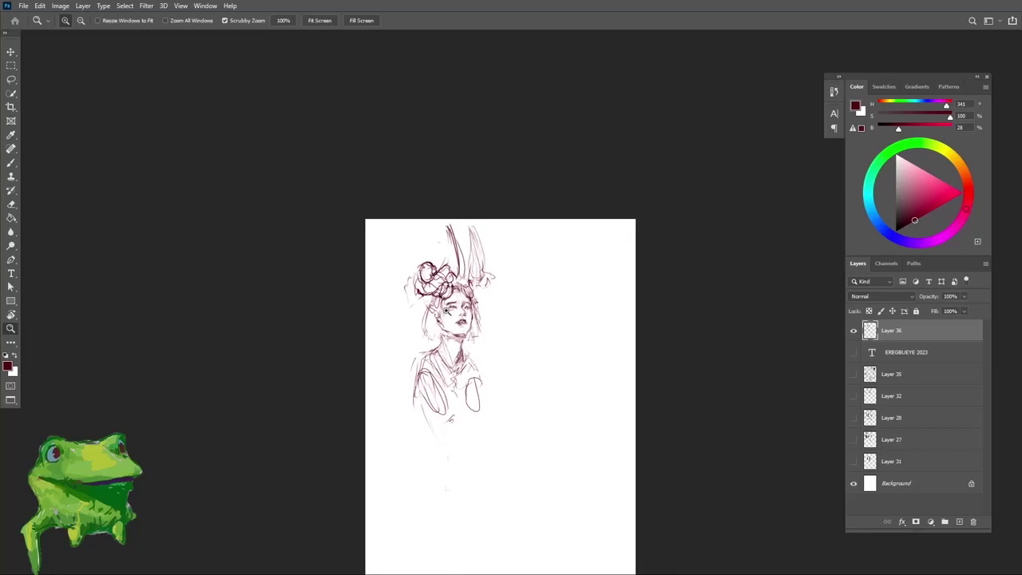
left_click(446, 311)
key("e")
mouse_move(379, 277)
left_mouse_down()
mouse_move(366, 315)
mouse_move(376, 309)
left_mouse_up()
key("b")
key("e")
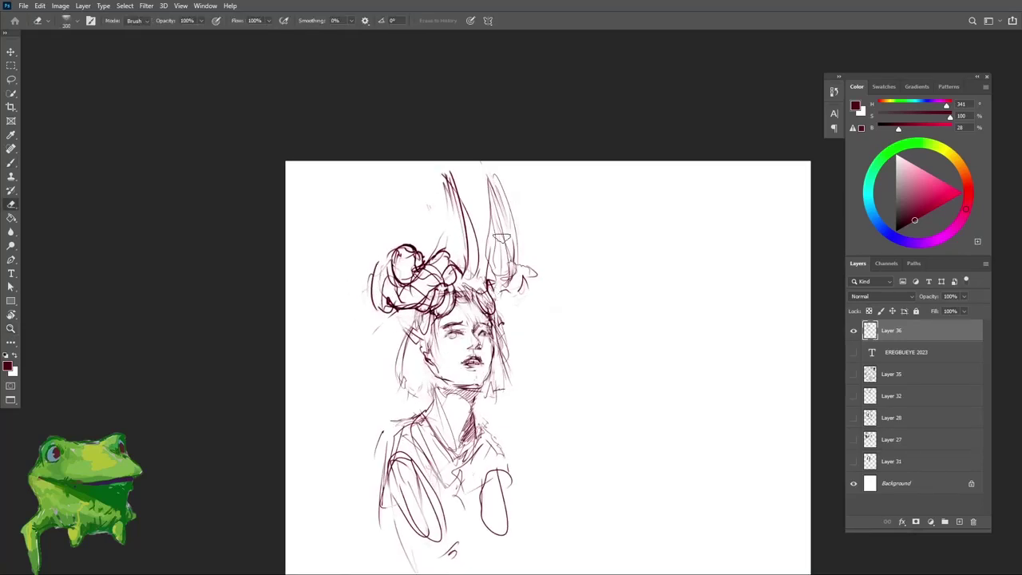
Step: Erase most of both tall horns and open up the round top of the ear-side ornament
key("b")
left_click_drag(409, 258, 397, 268)
left_click_drag(438, 181, 465, 270)
key("e")
mouse_move(459, 216)
left_mouse_down()
mouse_move(493, 217)
mouse_move(456, 229)
mouse_move(484, 221)
mouse_move(485, 248)
mouse_move(445, 216)
left_mouse_up()
key("b")
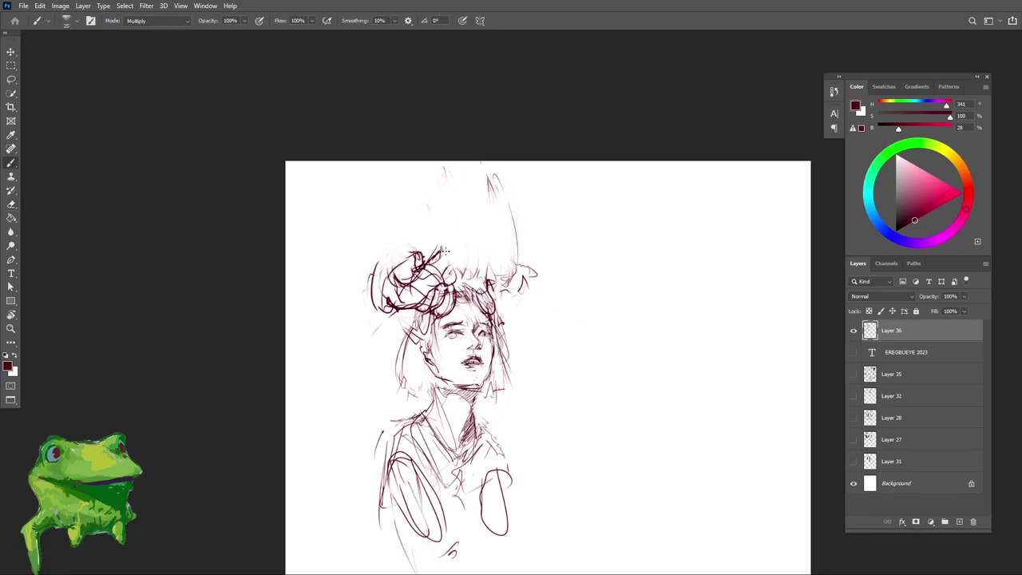
Step: Erase the ear-side ornament's outer curve and rework its top with short spiky strokes
key("e")
mouse_move(378, 270)
left_mouse_down()
mouse_move(372, 318)
mouse_move(388, 308)
left_mouse_up()
key("b")
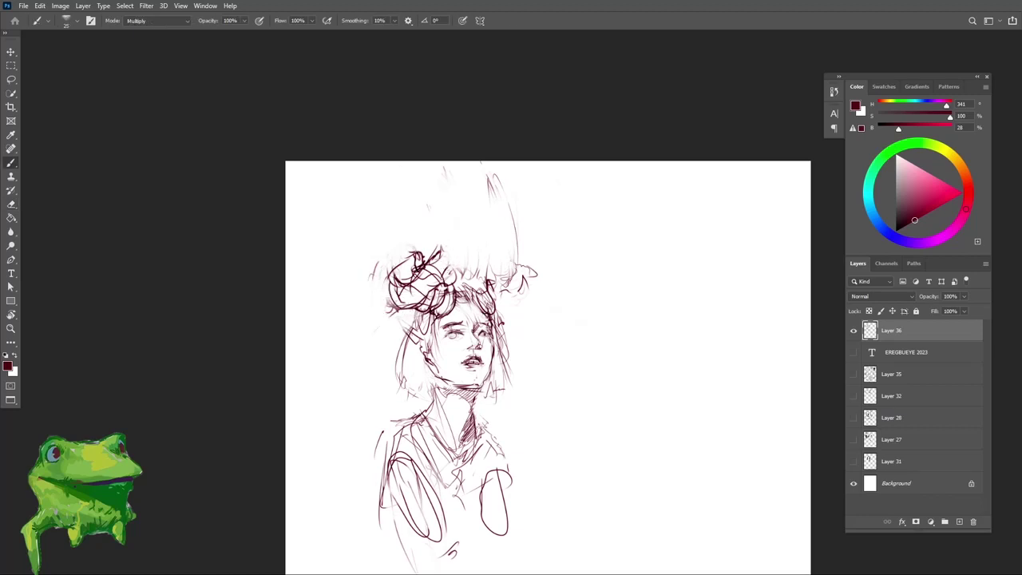
key("z")
mouse_move(417, 275)
left_mouse_down()
mouse_move(383, 275)
mouse_move(448, 249)
mouse_move(445, 274)
left_mouse_up()
key("b")
key("e")
key("b")
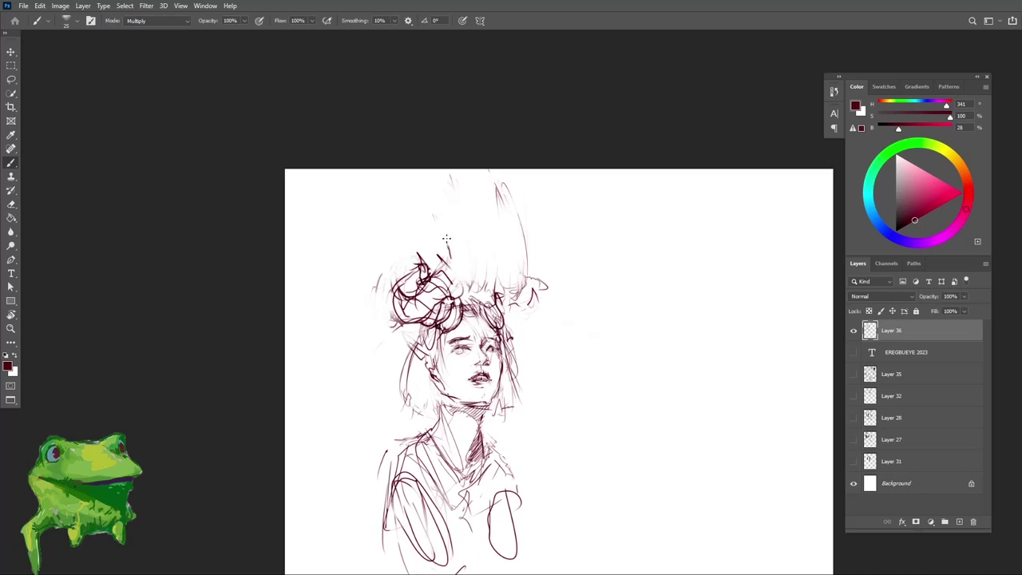
Step: Draw a shorter straight ear-side horn line and replace the far horn's remains with an outward-curving stroke
left_click_drag(446, 238, 439, 205)
left_click_drag(441, 214, 459, 263)
key("e")
mouse_move(505, 185)
left_mouse_down()
mouse_move(522, 269)
mouse_move(516, 299)
mouse_move(500, 238)
mouse_move(517, 212)
left_mouse_up()
key("b")
left_click_drag(515, 214, 493, 266)
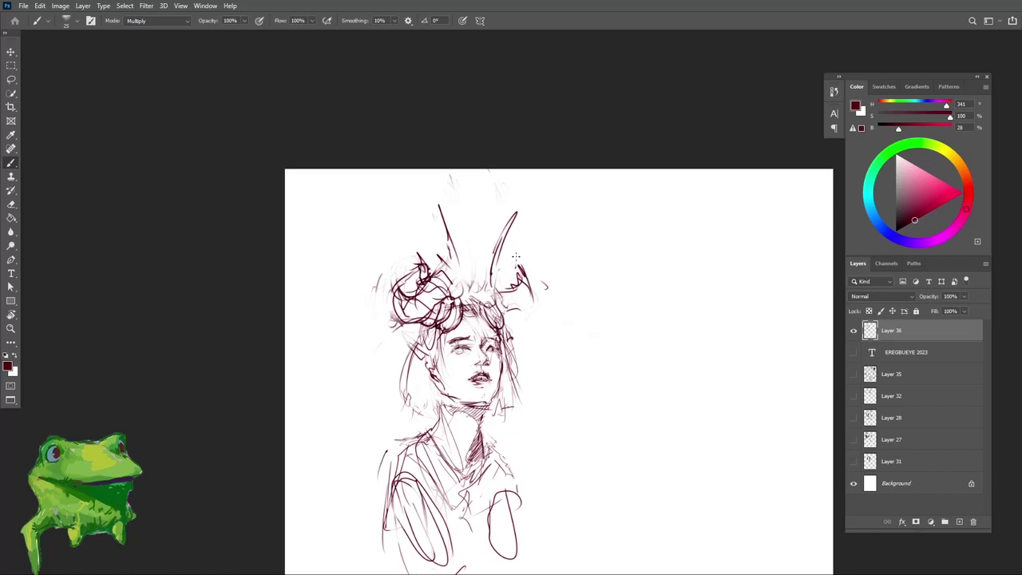
Step: Flip the canvas horizontally and darken the outward-curving far horn from its tip
key("z")
left_click_drag(687, 416, 639, 399)
left_click_drag(605, 353, 570, 331)
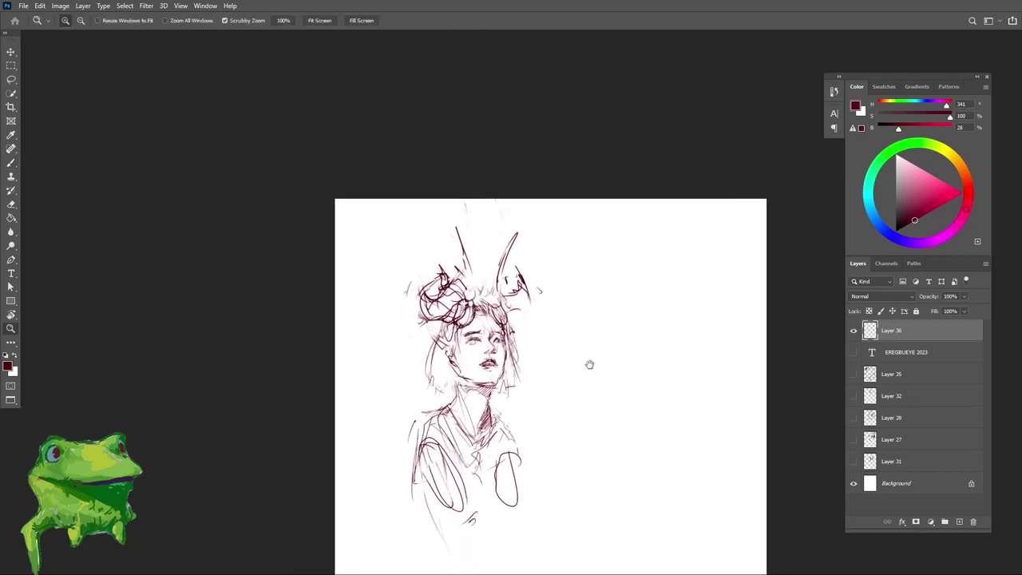
key("ctrl+shift+h")
left_click_drag(609, 371, 511, 345)
left_click_drag(565, 289, 588, 287)
key("b")
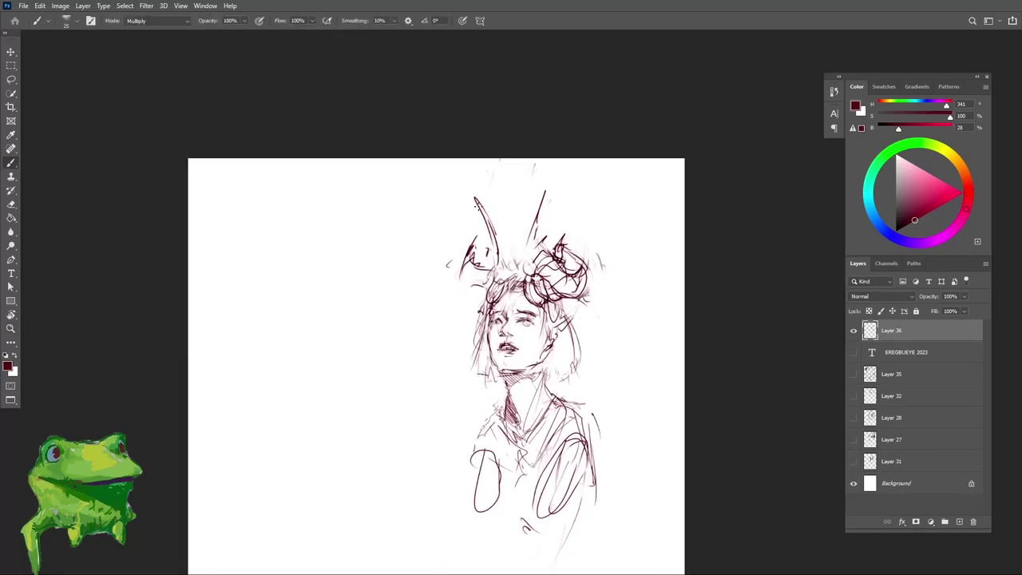
left_click_drag(475, 194, 491, 230)
Step: Lasso the far horn with its side ornament, rotate it about 2.7° clockwise and shift it slightly toward the other horn
key("z")
left_click_drag(559, 295, 511, 287)
key("l")
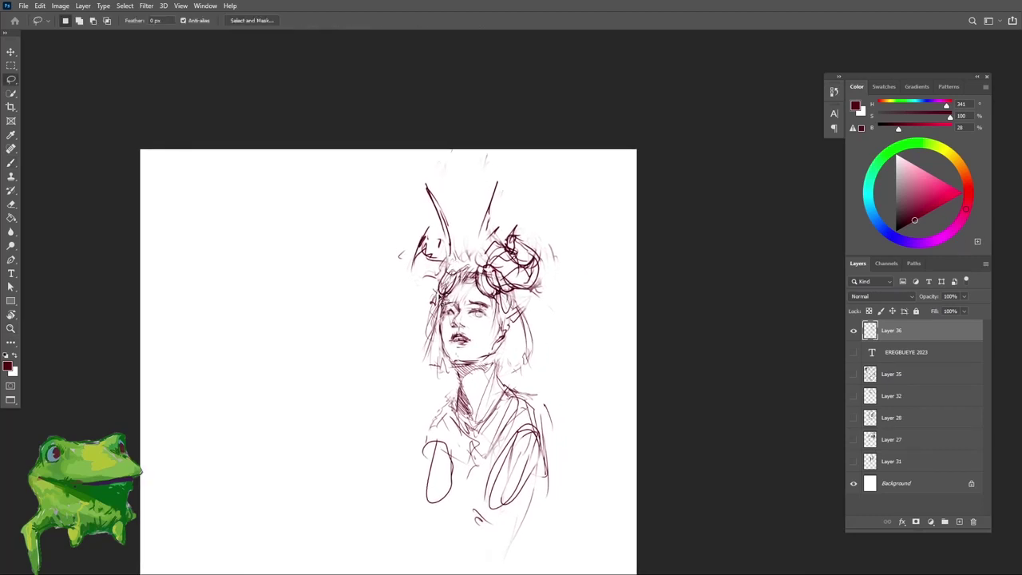
mouse_move(438, 295)
left_mouse_down()
mouse_move(472, 270)
mouse_move(418, 290)
mouse_move(436, 296)
left_mouse_up()
key("ctrl+t")
left_click_drag(546, 194, 549, 200)
left_click_drag(447, 250, 450, 251)
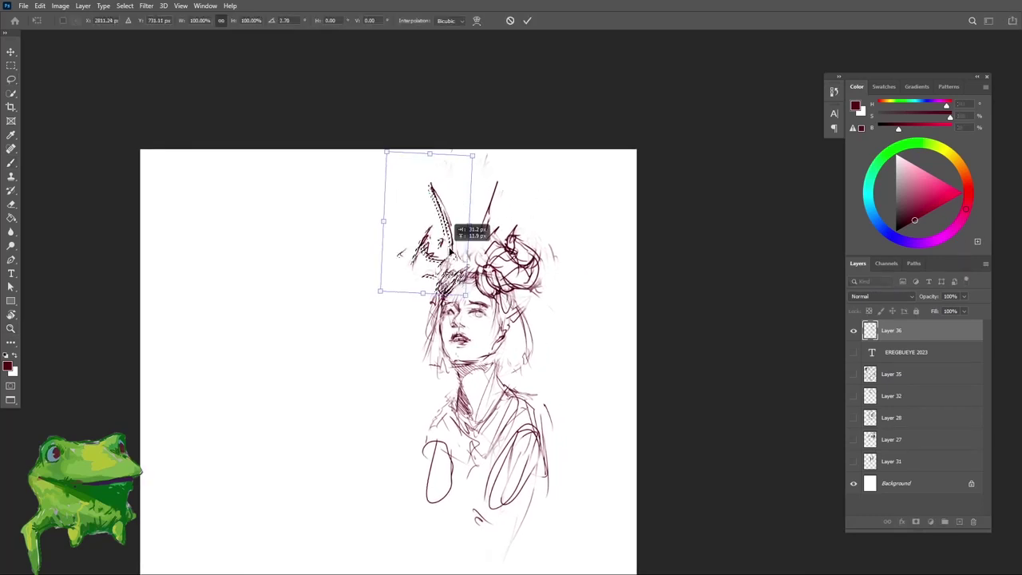
key("Return")
key("ctrl+d")
Step: Sketch new curved strokes on both horns, sweeping up and toward the ear side
key("b")
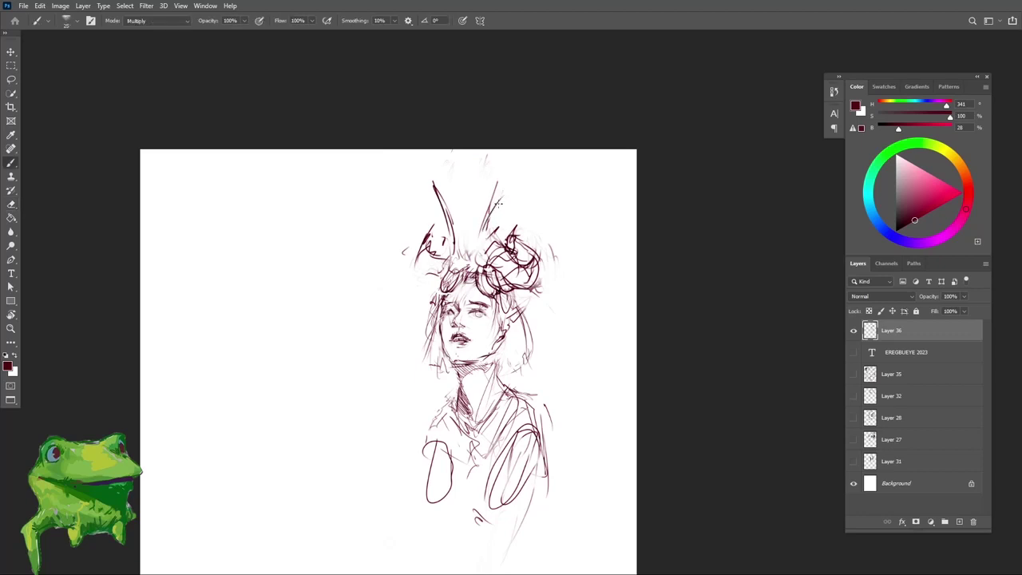
mouse_move(524, 175)
left_mouse_down()
mouse_move(494, 234)
mouse_move(451, 222)
left_mouse_up()
key("e")
key("b")
mouse_move(448, 186)
left_mouse_down()
mouse_move(447, 265)
mouse_move(470, 293)
mouse_move(456, 293)
left_mouse_up()
Step: Soften the sketch lines between the horn bases with the eraser
key("z")
key("e")
left_click_drag(479, 259, 459, 290)
key("z")
left_click_drag(496, 346, 517, 374)
Step: Add short dark strokes along the ear-side shoulder and undo the last one
key("b")
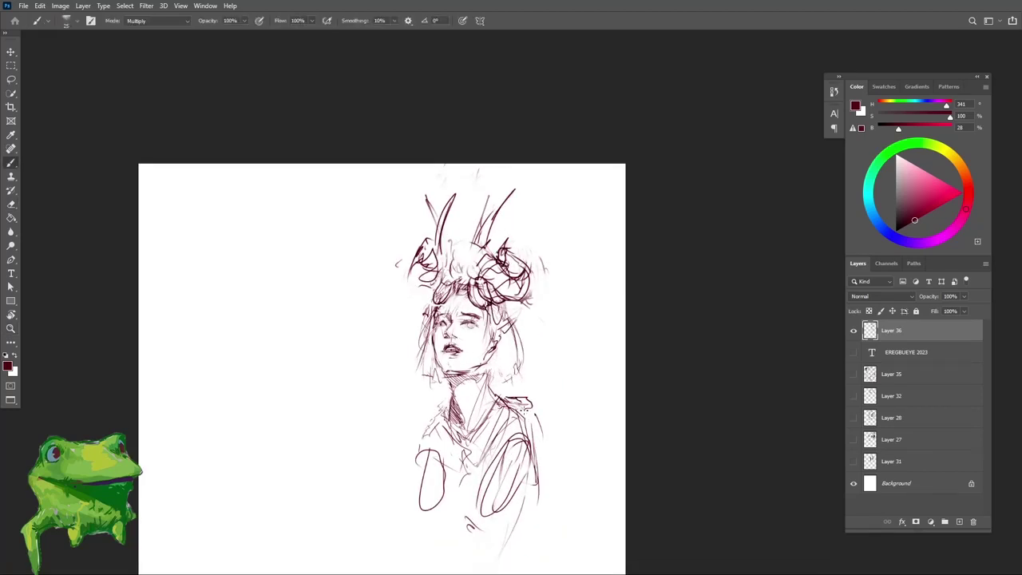
left_click_drag(523, 409, 527, 415)
key("ctrl+z")
key("z")
left_click_drag(488, 359, 508, 327)
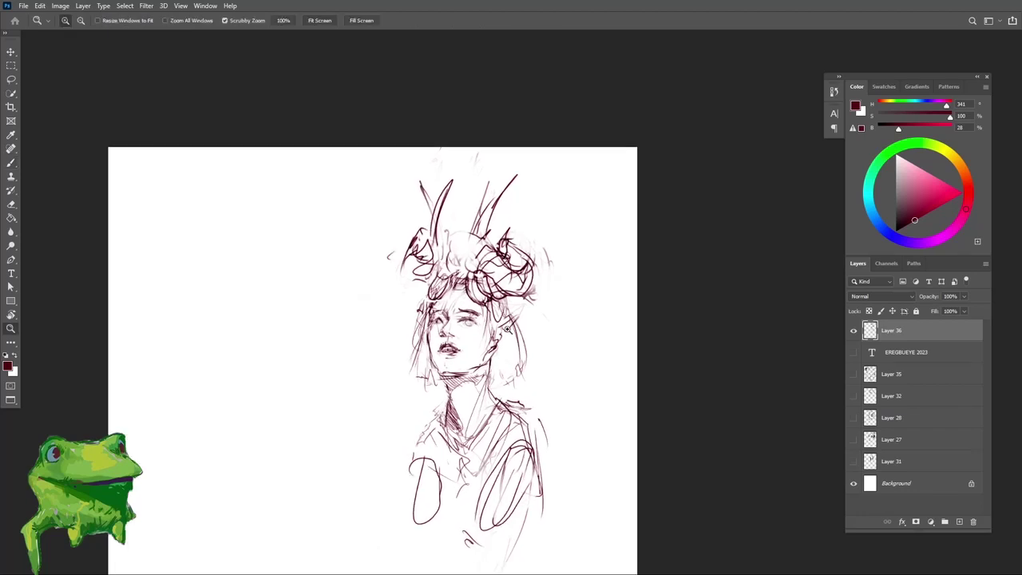
left_click_drag(478, 365, 487, 366)
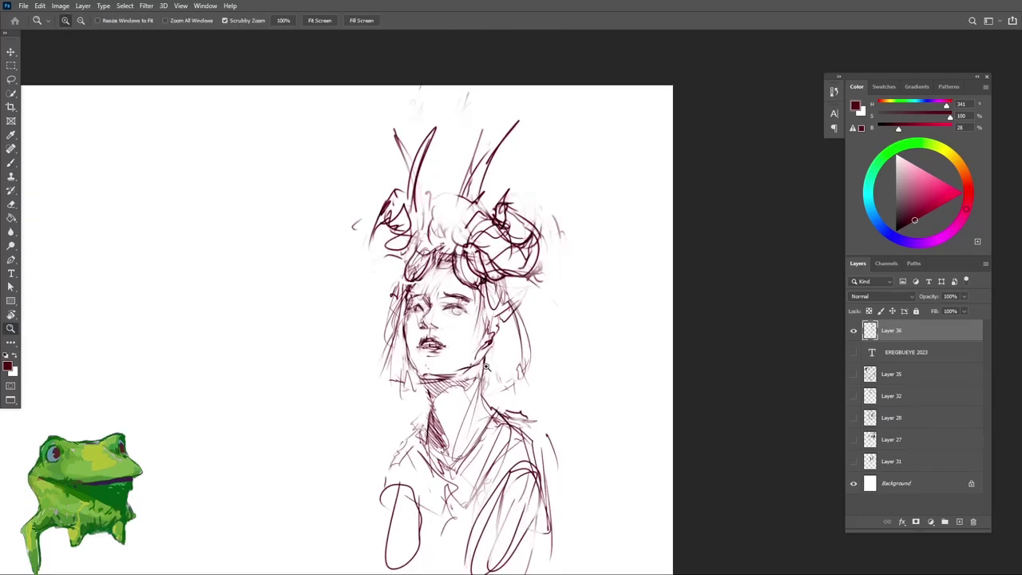
key("b")
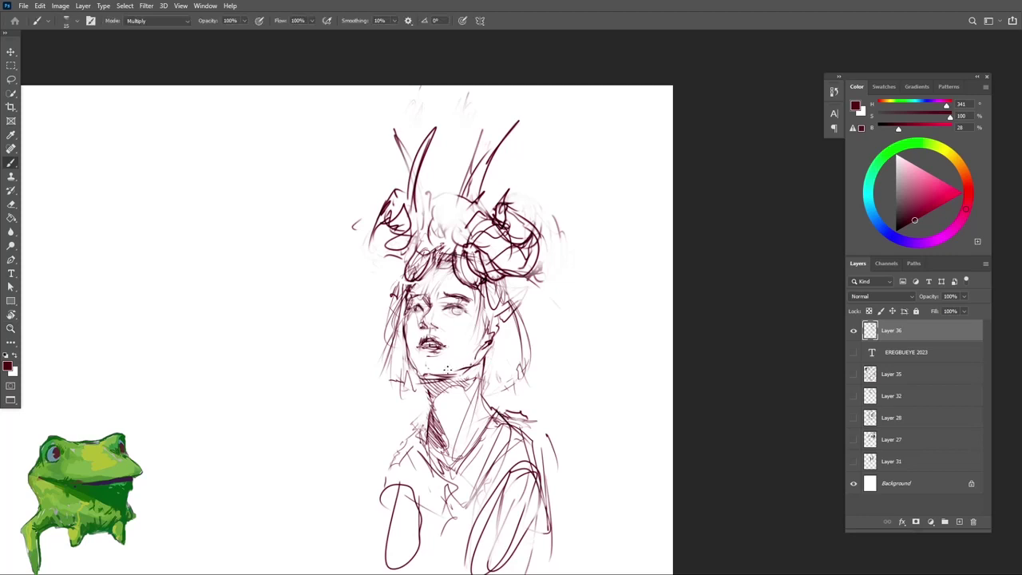
Step: Erase the rough lines around the ear and jaw, then redraw the pointed ear and add a small earring beneath it
key("e")
mouse_move(495, 331)
left_mouse_down()
mouse_move(469, 352)
mouse_move(490, 353)
left_mouse_up()
key("b")
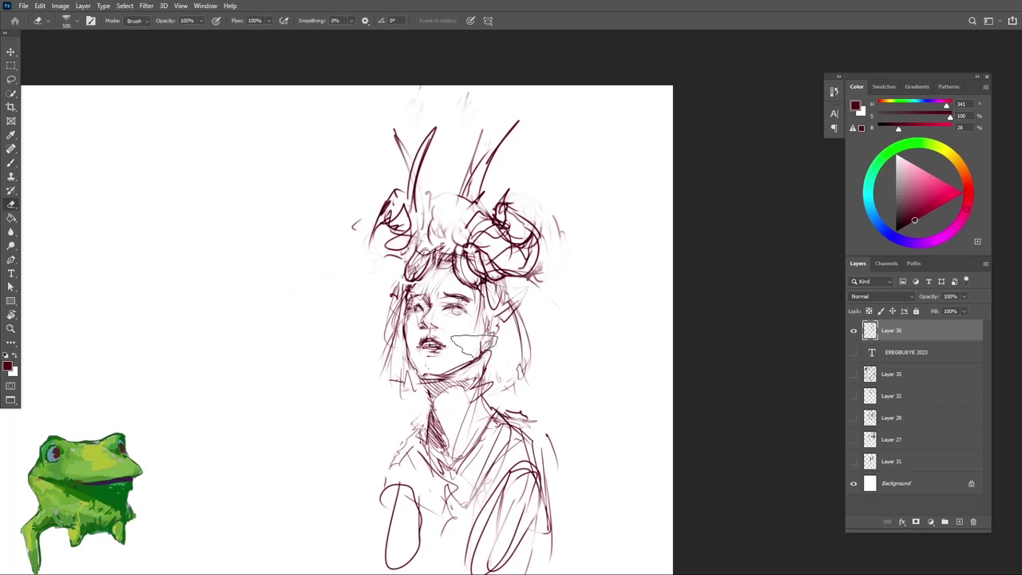
mouse_move(491, 306)
left_mouse_down()
mouse_move(521, 281)
mouse_move(462, 382)
left_mouse_up()
mouse_move(484, 360)
left_mouse_down()
mouse_move(469, 392)
mouse_move(478, 422)
mouse_move(478, 389)
left_mouse_up()
key("e")
key("b")
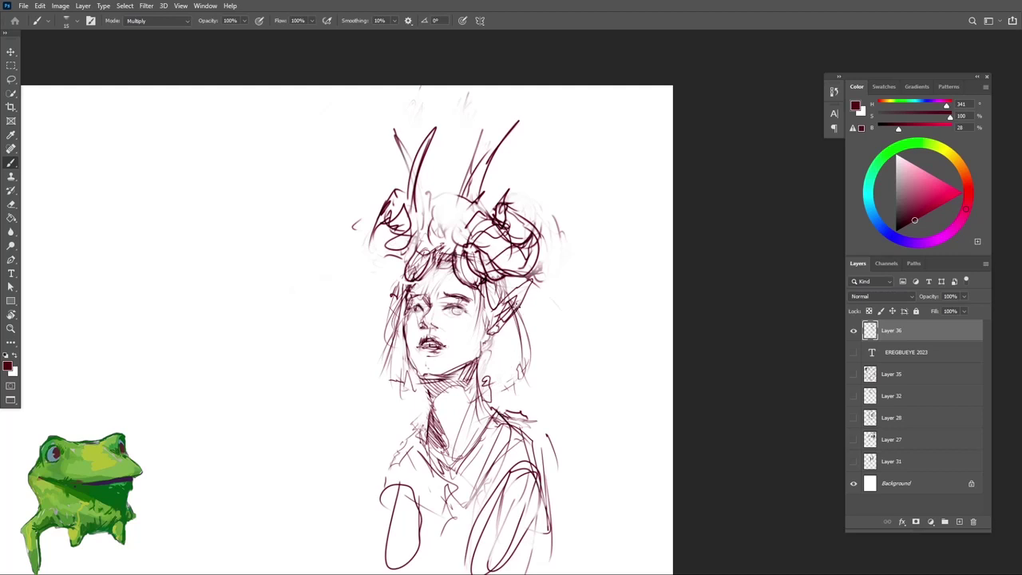
Step: Stroke in the hair behind the pointed ear and soften the lines at the crown and in the far-side hair
left_click_drag(516, 302, 527, 371)
left_click_drag(447, 245, 441, 270)
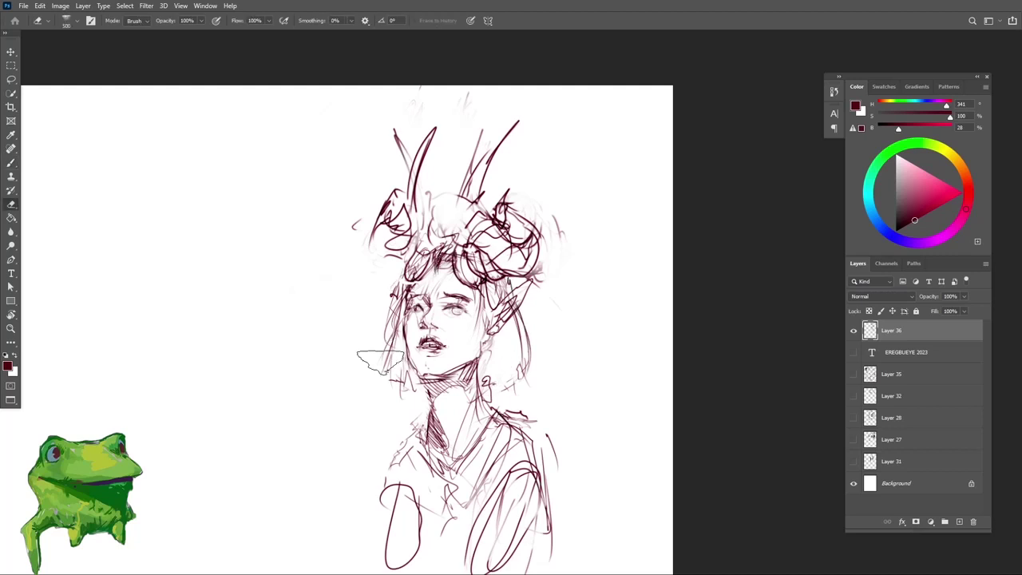
key("z")
key("e")
mouse_move(423, 360)
left_mouse_down()
mouse_move(436, 357)
mouse_move(405, 377)
mouse_move(441, 372)
left_mouse_up()
key("b")
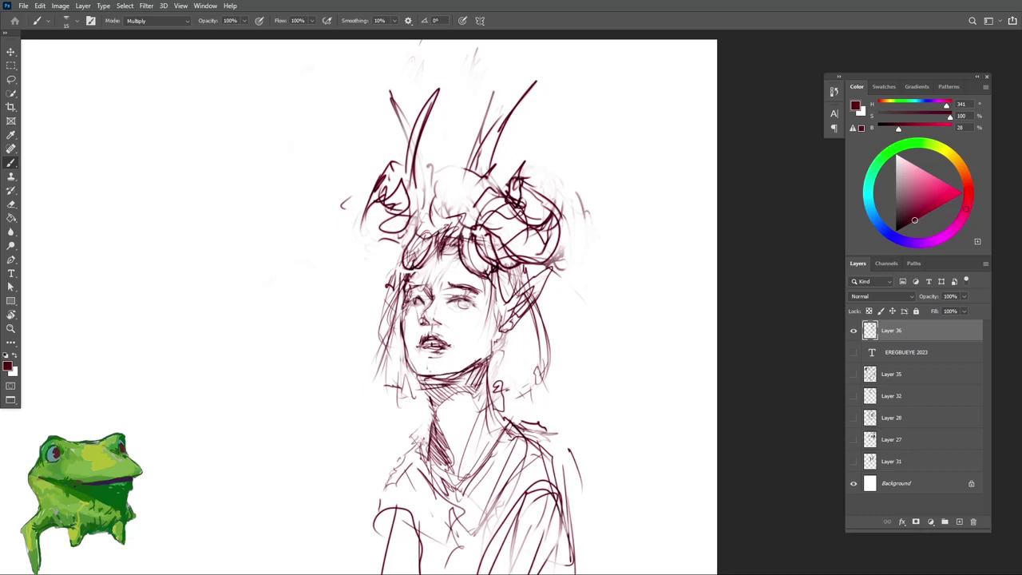
Step: Soften stray sketch lines beside the far side of the jaw with the eraser
key("z")
left_click_drag(505, 292, 459, 294)
key("r")
mouse_move(578, 359)
left_mouse_down()
mouse_move(514, 392)
mouse_move(579, 359)
left_mouse_up()
key("z")
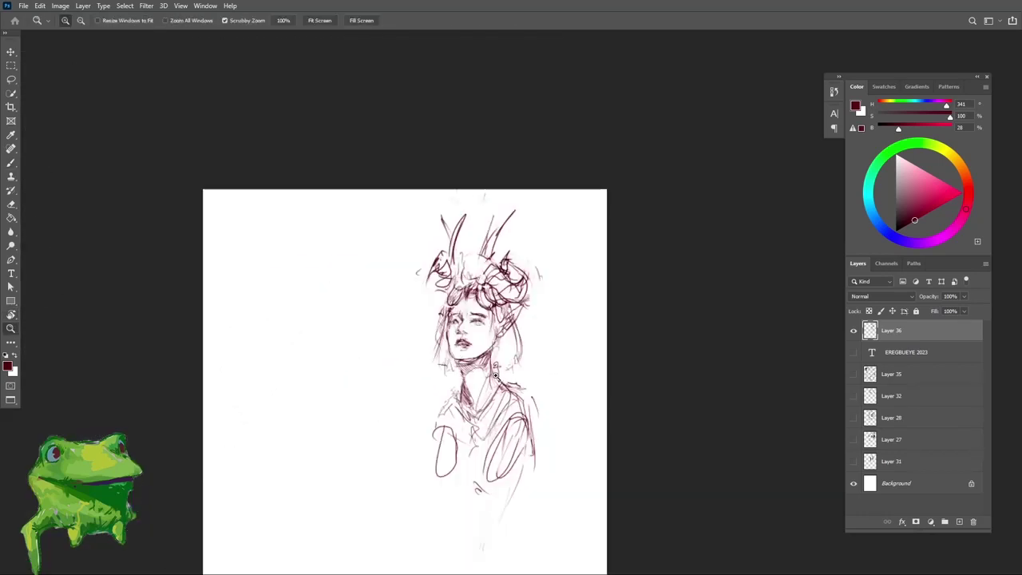
left_click_drag(482, 376, 515, 376)
key("e")
mouse_move(435, 359)
left_mouse_down()
mouse_move(469, 368)
mouse_move(419, 361)
left_mouse_up()
key("z")
key("b")
key("z")
key("r")
mouse_move(574, 378)
left_mouse_down()
mouse_move(468, 390)
mouse_move(494, 375)
left_mouse_up()
key("z")
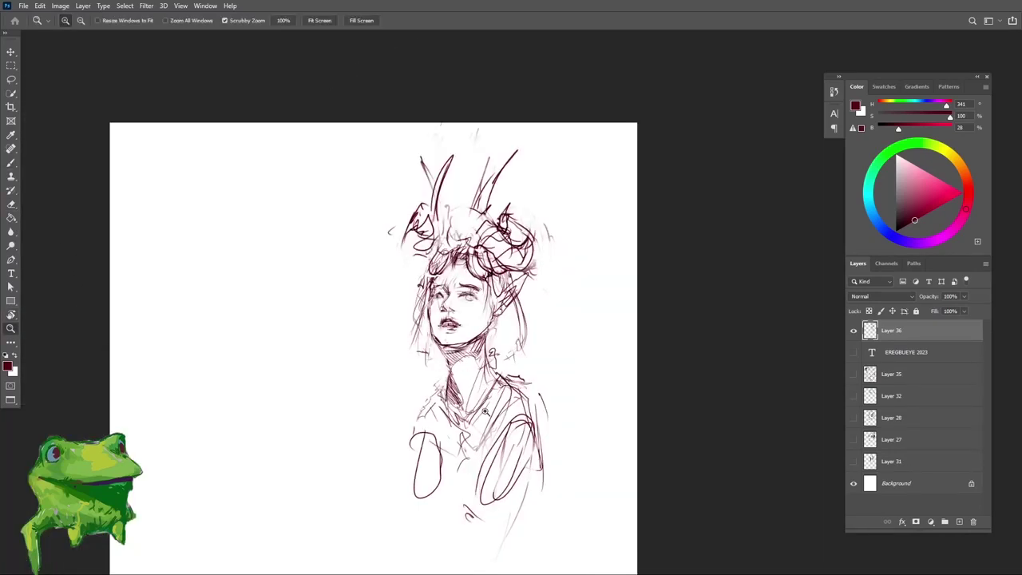
Step: Lasso the shoulders and arms, move them slightly up toward the head and deselect
key("l")
mouse_move(367, 503)
left_mouse_down()
mouse_move(530, 540)
mouse_move(522, 356)
mouse_move(462, 347)
mouse_move(446, 359)
left_mouse_up()
key("v")
left_click_drag(516, 430, 513, 421)
key("ctrl+d")
Step: Clean up the neck lines under the jaw and beside the earring with small eraser and brush touches
key("e")
scroll(463, 334, "up", 1)
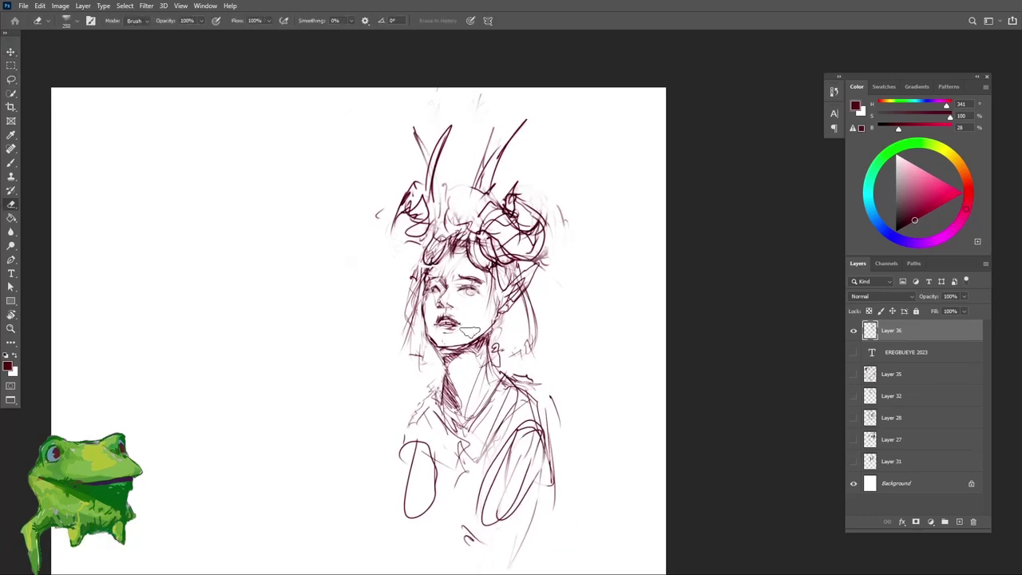
key("z")
left_click_drag(442, 329, 450, 329)
key("b")
key("e")
key("bracketleft")
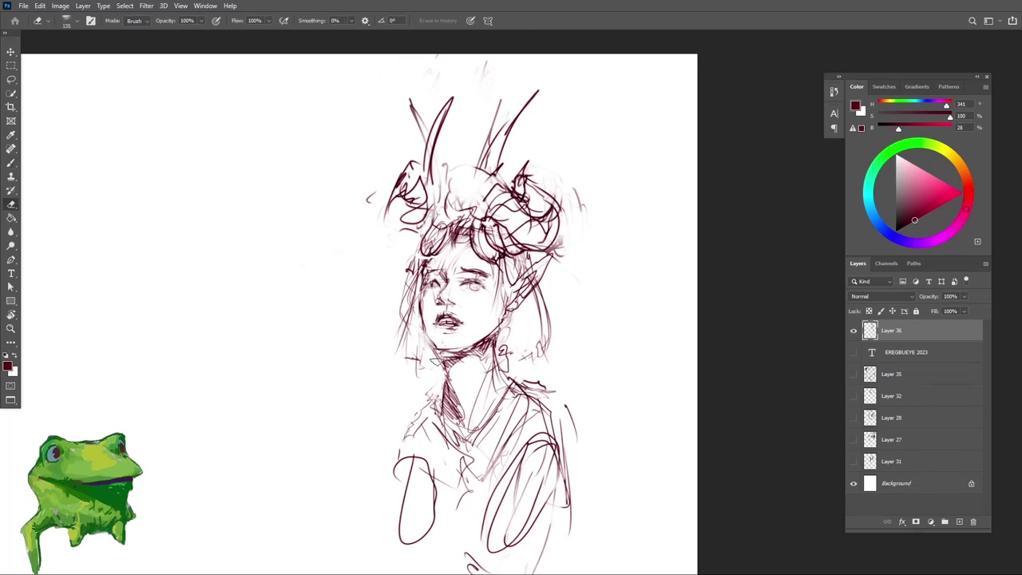
key("b")
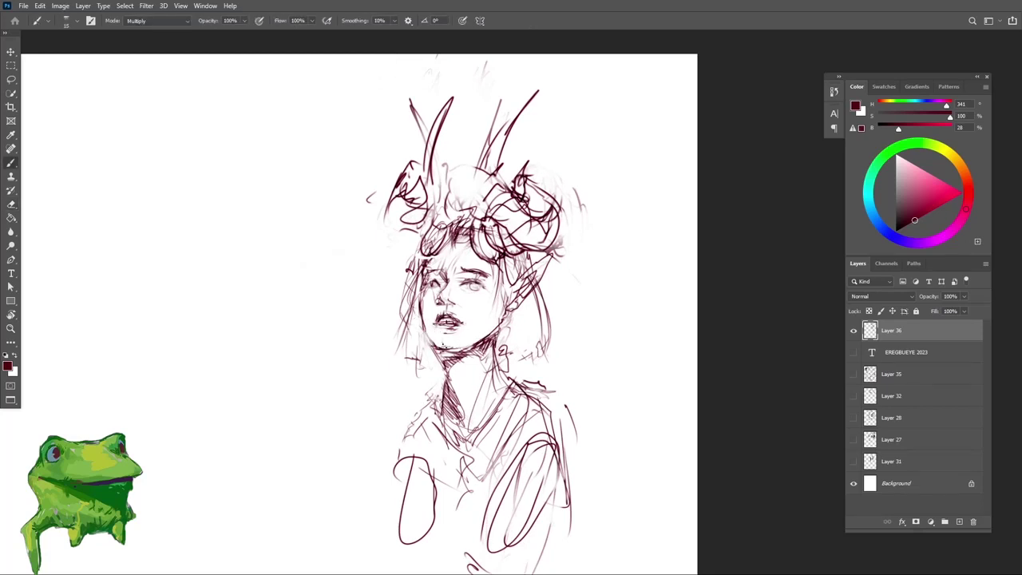
key("e")
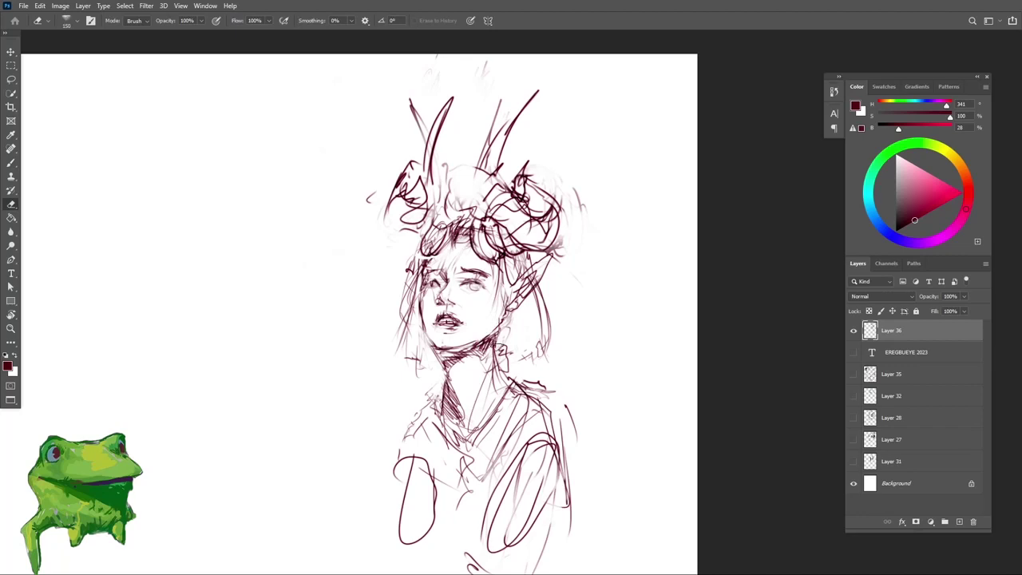
Step: Erase the far-side neck contour and its upper shading, and redraw the contour with a cleaner line
left_click_drag(502, 331, 447, 336)
key("r")
left_click_drag(575, 375, 486, 420)
key("Escape")
left_click_drag(448, 356, 482, 339)
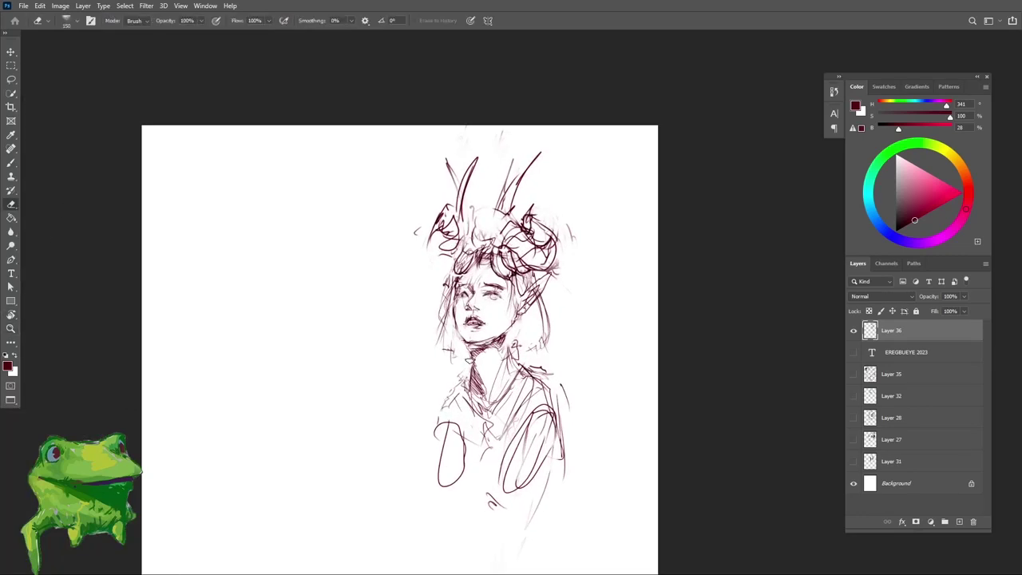
scroll(447, 345, "up", 1)
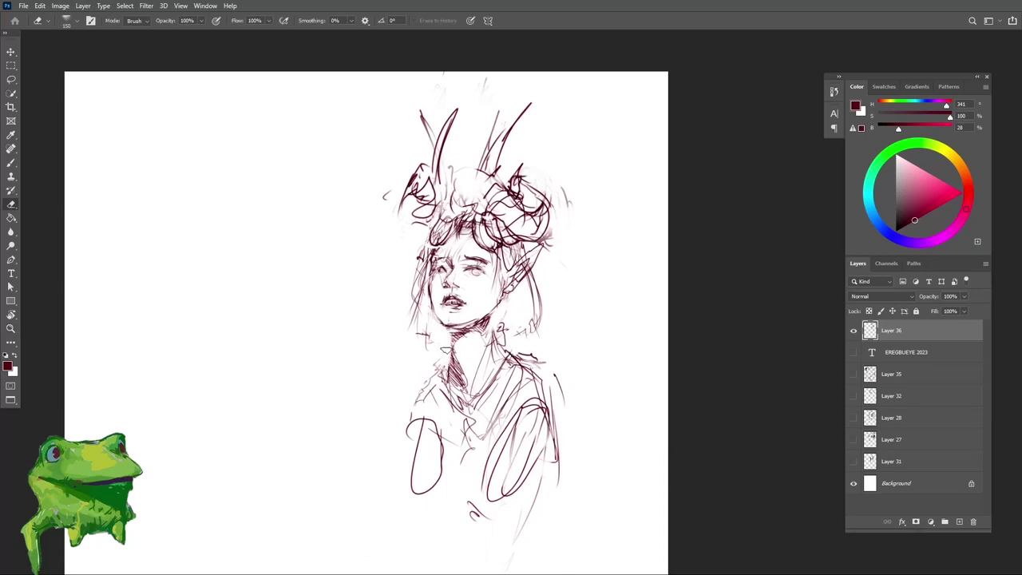
key("b")
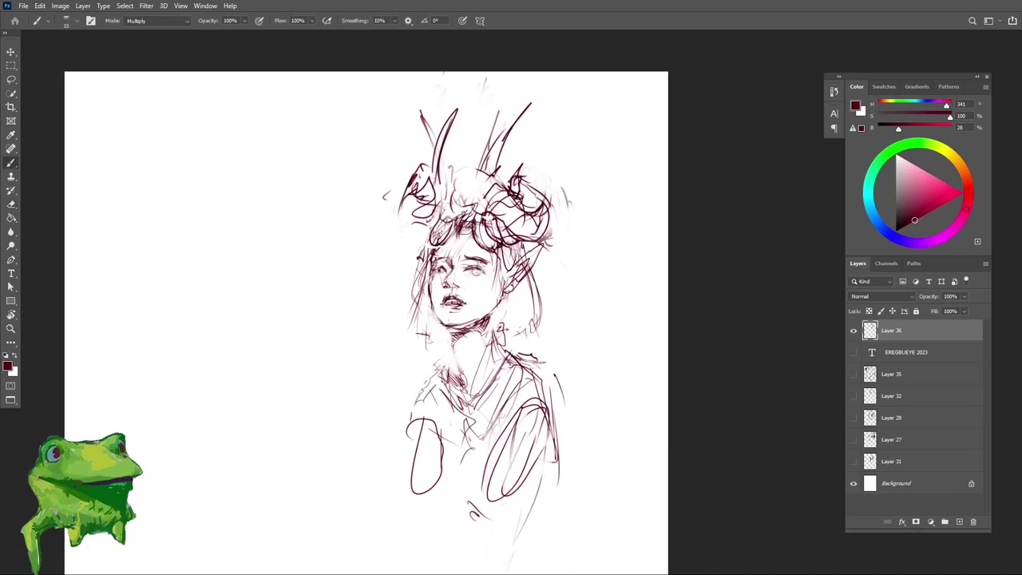
left_click_drag(467, 381, 449, 331)
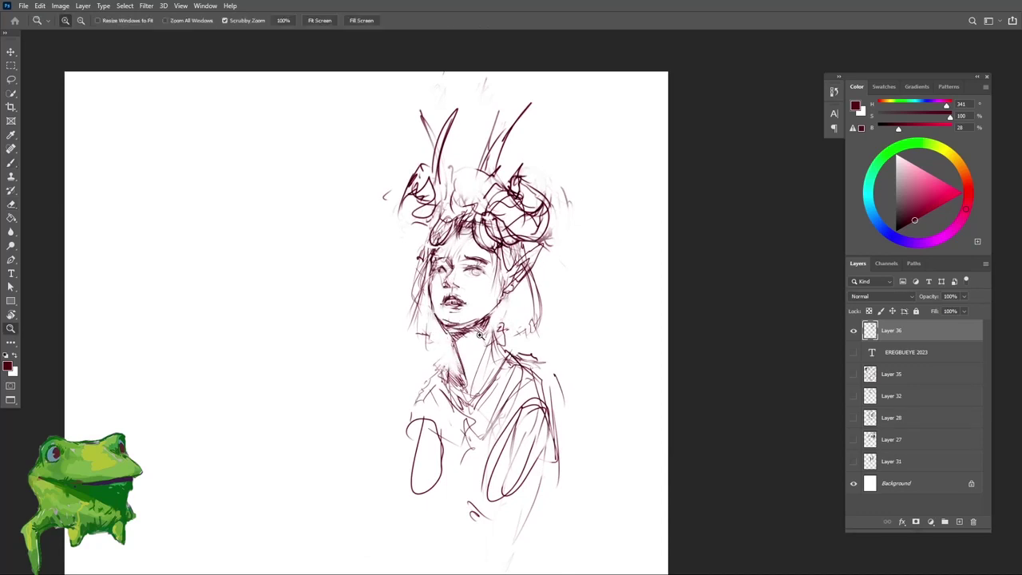
Step: Erase the rough hatching at the far side of the neck's base and refine the neck contour there
key("e")
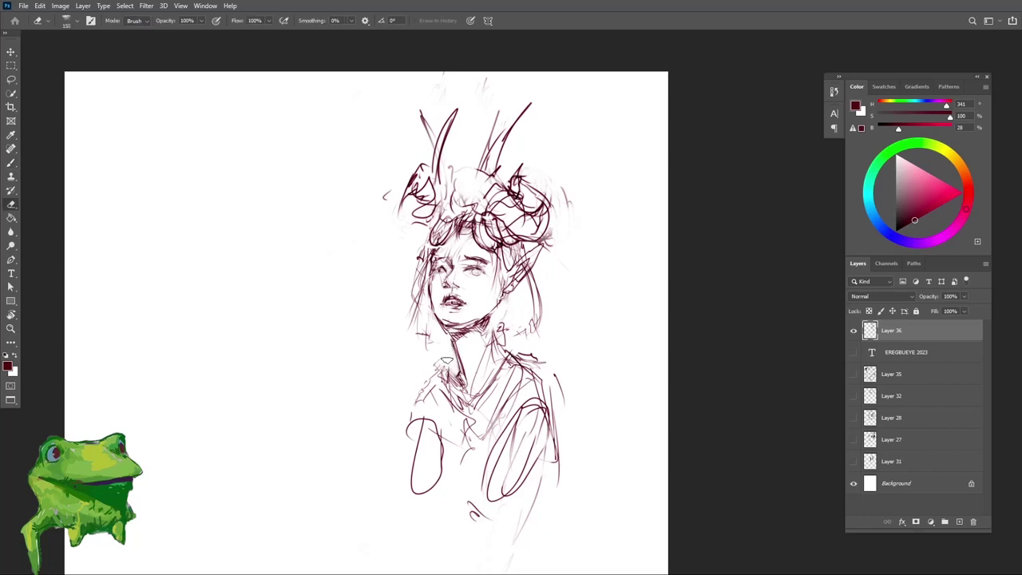
mouse_move(449, 359)
left_mouse_down()
mouse_move(456, 400)
mouse_move(467, 398)
left_mouse_up()
key("b")
mouse_move(455, 371)
left_mouse_down()
mouse_move(457, 388)
mouse_move(450, 371)
left_mouse_up()
key("ctrl+space")
left_click_drag(460, 367, 436, 367)
left_click(482, 367)
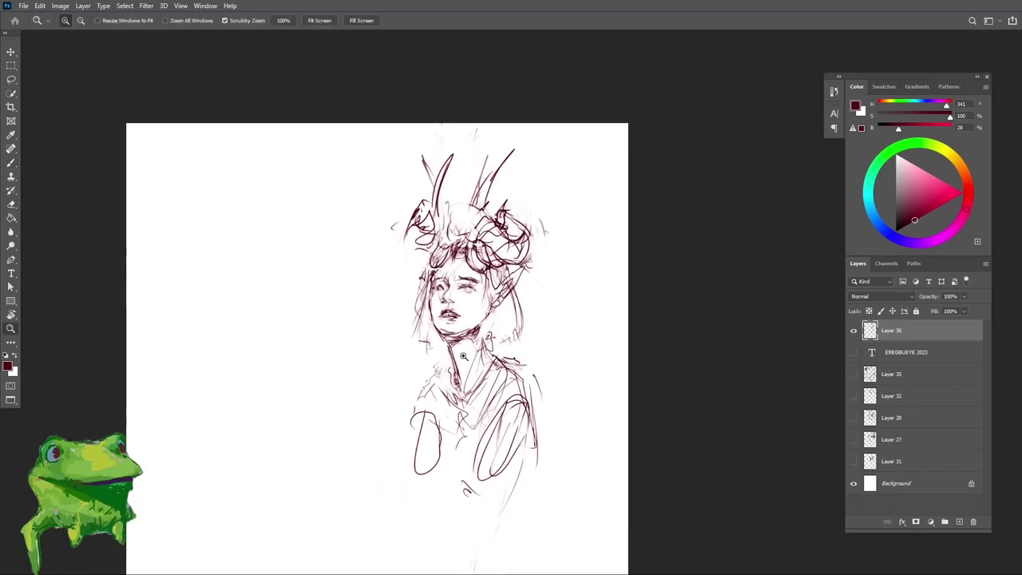
key("z")
left_click(483, 324)
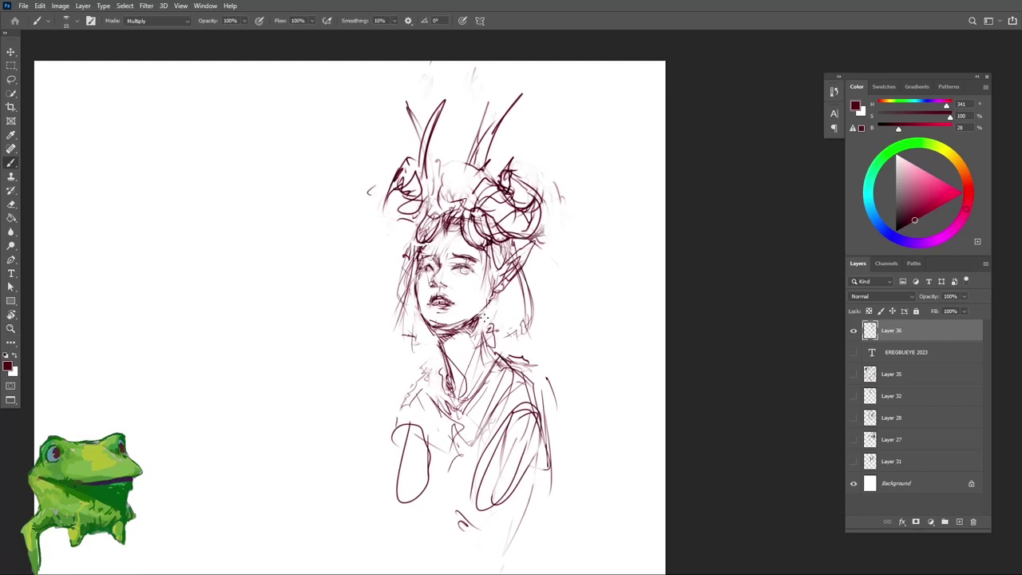
Step: Lasso the ear-side eye and eyebrow and move them slightly on the face
key("space")
left_click_drag(485, 331, 470, 346)
key("e")
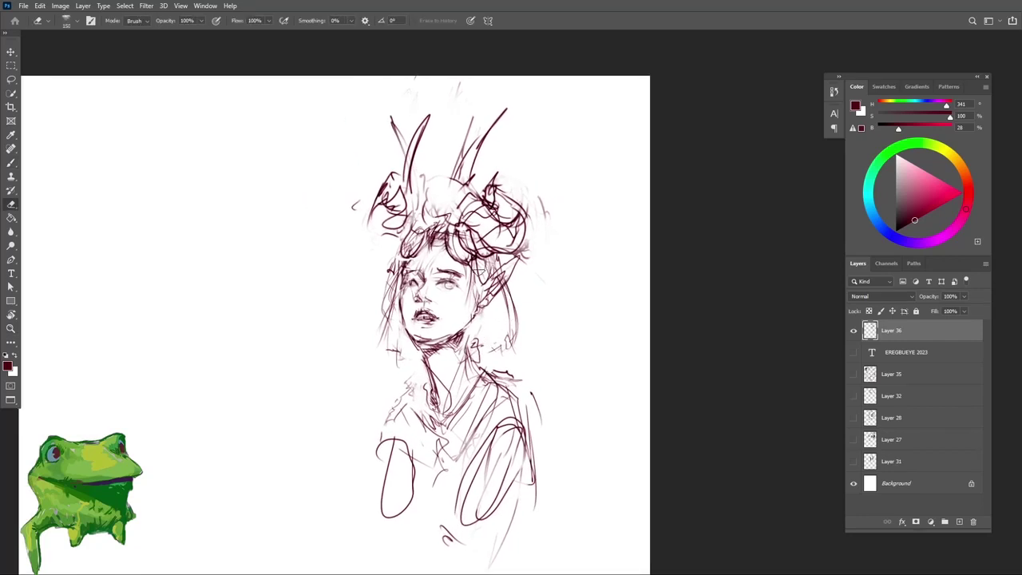
key("b")
key("z")
left_click(452, 292)
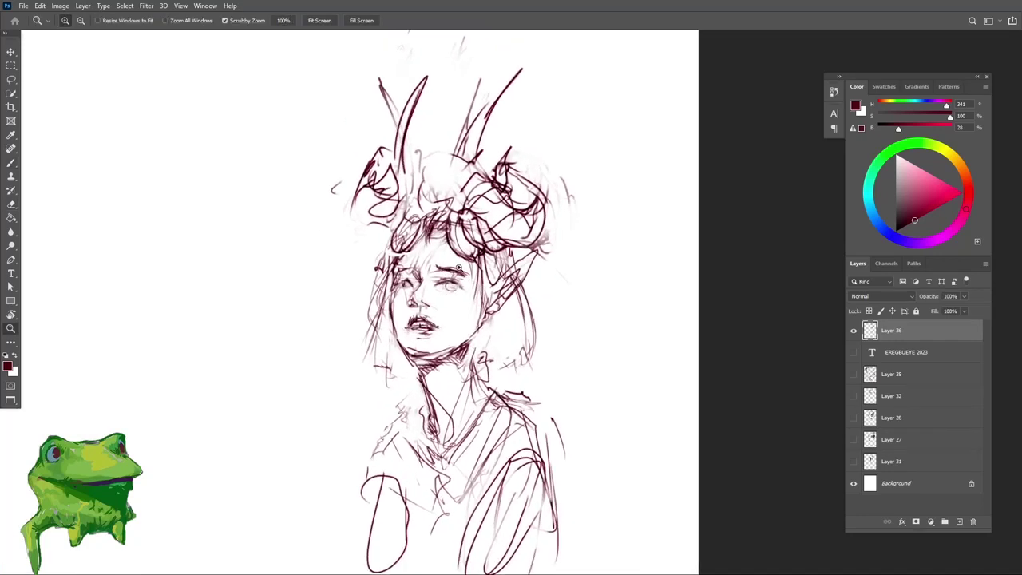
key("l")
mouse_move(445, 298)
left_mouse_down()
mouse_move(477, 289)
mouse_move(429, 266)
mouse_move(435, 280)
left_mouse_up()
key("v")
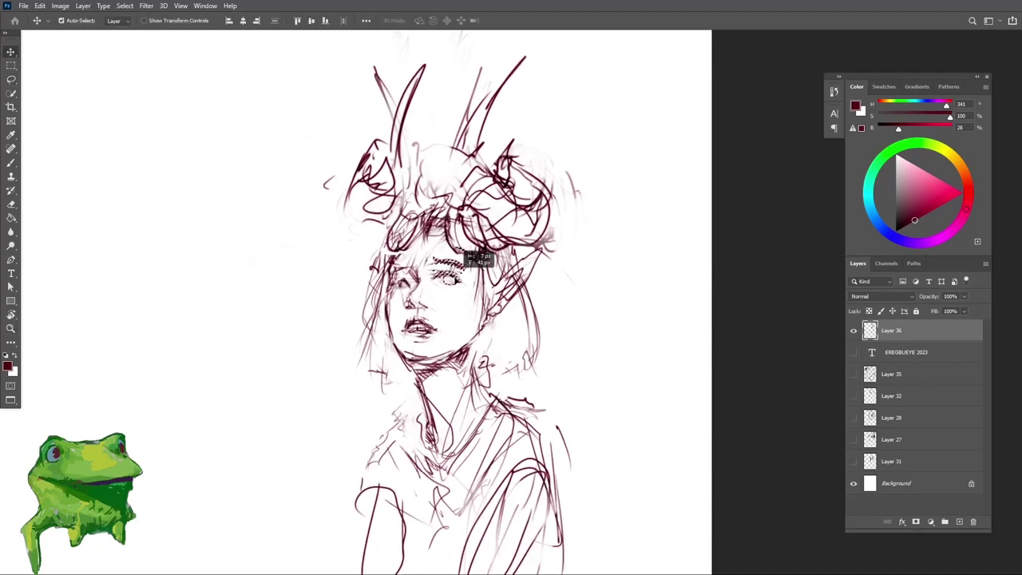
Step: Erase the faint eye lines and redraw both eyes with darker, half-closed lids
key("e")
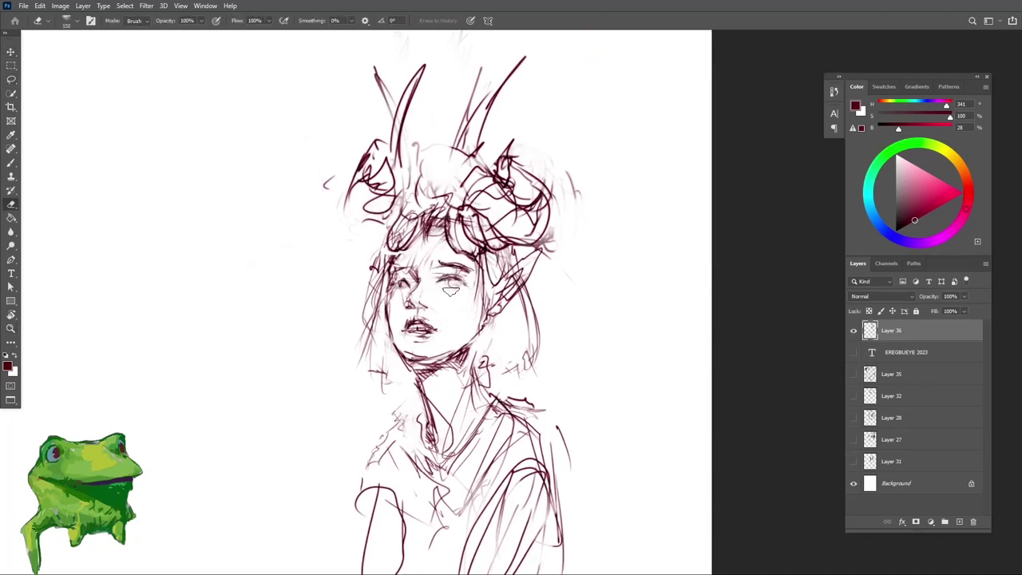
scroll(441, 289, "up", 1)
key("b")
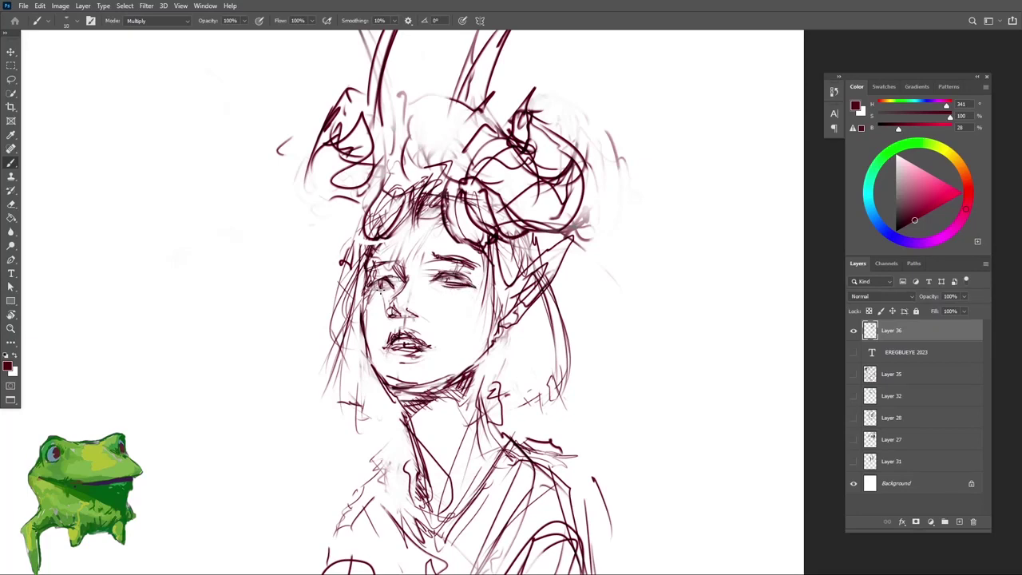
left_click_drag(388, 287, 385, 283)
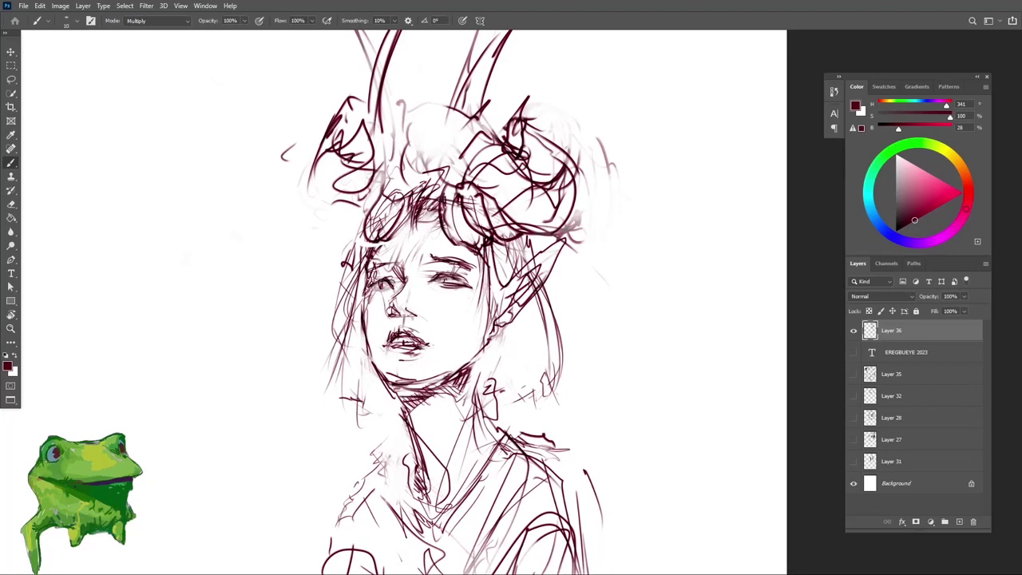
Step: Erase the loose hair strand along the ear-side cheek and redraw the line from temple to jaw
scroll(399, 302, "down", 3)
scroll(399, 302, "up", 2)
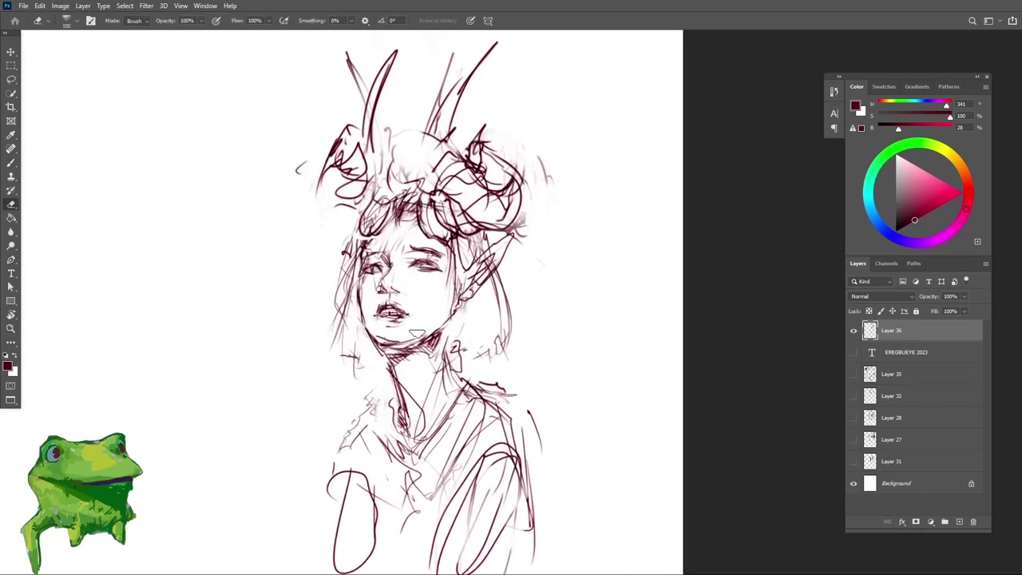
key("e")
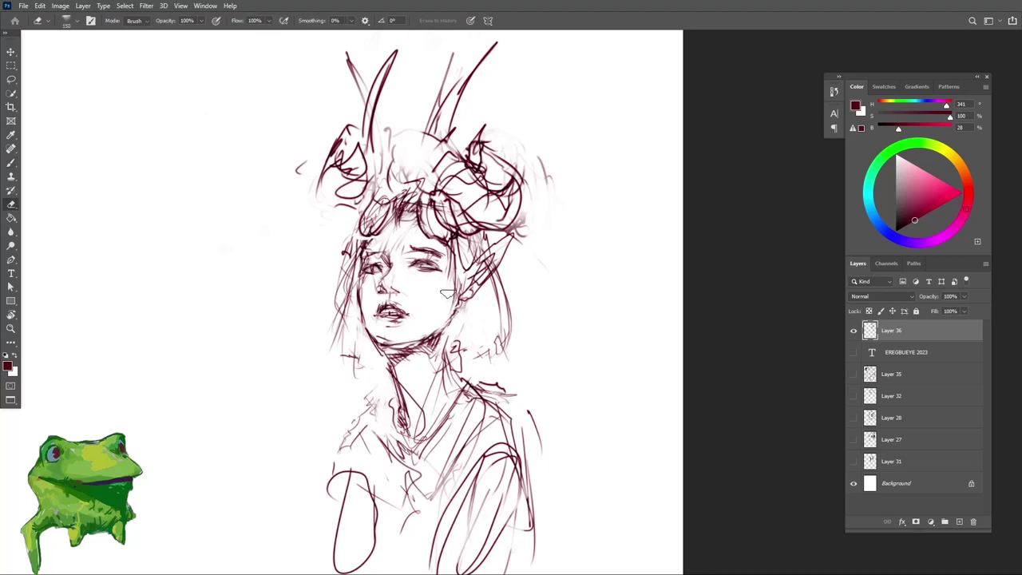
key("b")
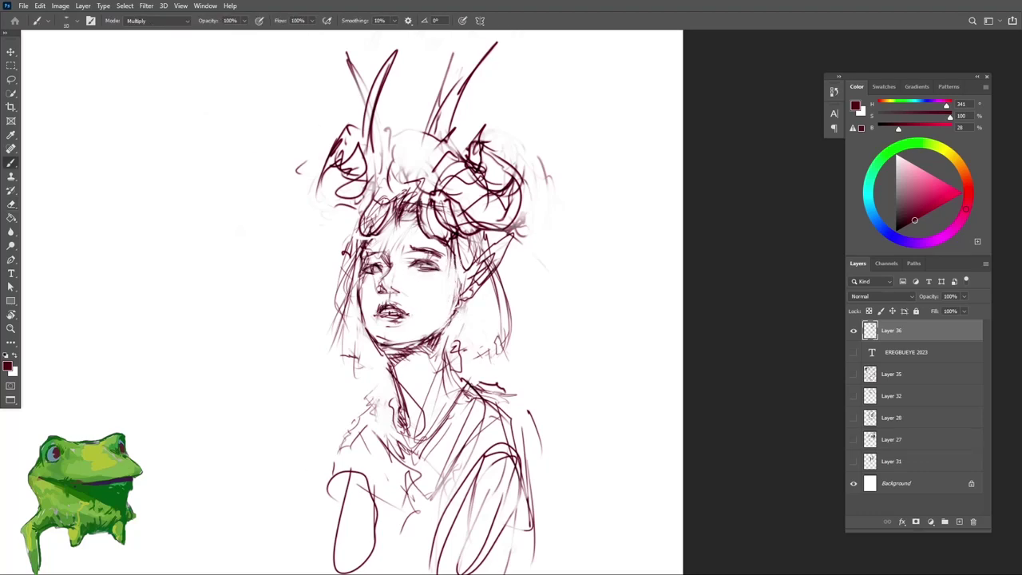
mouse_move(452, 272)
left_mouse_down()
mouse_move(450, 302)
mouse_move(407, 331)
mouse_move(435, 332)
left_mouse_up()
Step: Erase the far horn and its side ornament, enlarging the eraser for broader strokes
key("z")
key("e")
mouse_move(444, 238)
left_mouse_down()
mouse_move(449, 176)
mouse_move(392, 172)
mouse_move(406, 227)
mouse_move(383, 158)
mouse_move(370, 184)
left_mouse_up()
key("]")
key("]")
key("]")
key("]")
key("]")
key("]")
Step: Resketch the far horn and its curved side ornament with lighter, looser strokes, undoing one stroke along the way
key("z")
mouse_move(419, 148)
left_mouse_down()
mouse_move(361, 250)
mouse_move(426, 135)
mouse_move(434, 181)
left_mouse_up()
key("b")
key("ctrl+z")
mouse_move(442, 114)
left_mouse_down()
mouse_move(432, 167)
mouse_move(449, 171)
mouse_move(412, 185)
left_mouse_up()
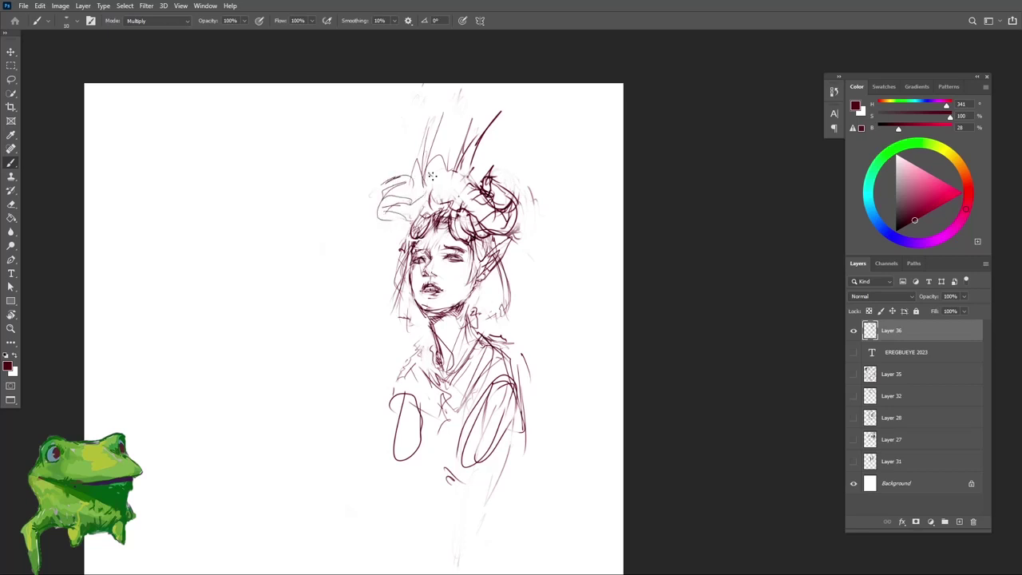
Step: Erase the far-side coil above the forehead and touch up the hairline around it
key("e")
mouse_move(399, 226)
left_mouse_down()
mouse_move(463, 204)
mouse_move(460, 233)
mouse_move(408, 283)
mouse_move(423, 248)
left_mouse_up()
key("b")
key("z")
key("e")
key("b")
key("z")
key("e")
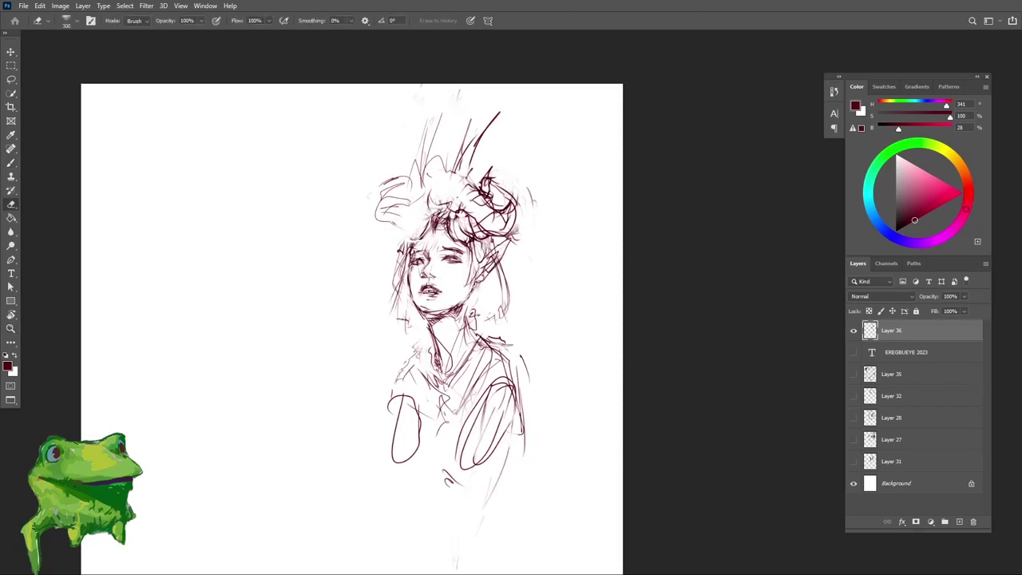
left_click_drag(438, 213, 431, 240)
key("b")
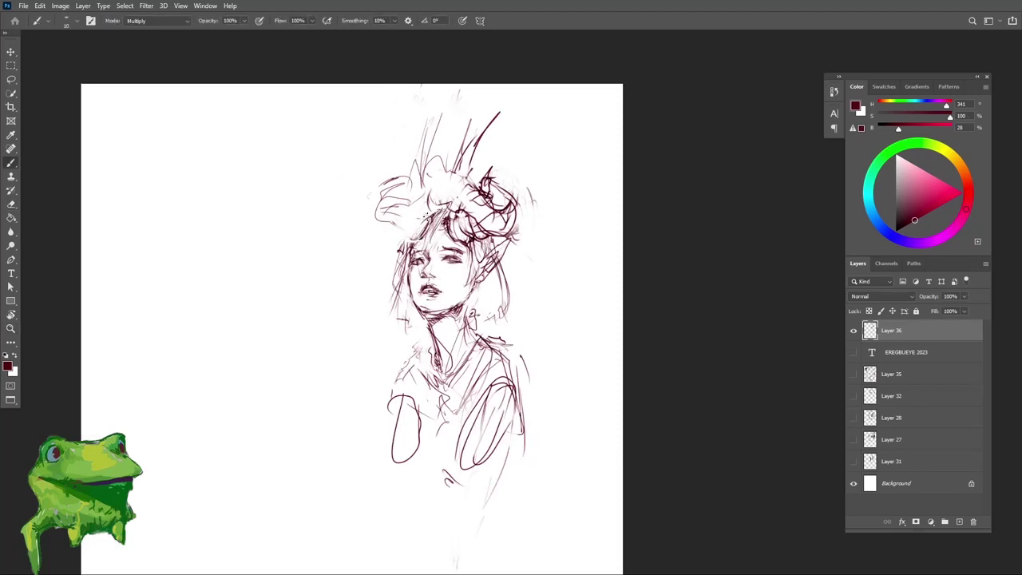
Step: Draw loose hair strands sweeping down from the crown beside the face and soften the lines between the horns
key("space")
left_click_drag(426, 215, 428, 262)
key("e")
left_click_drag(441, 189, 437, 225)
key("b")
left_click_drag(443, 162, 408, 309)
Step: Soften the coiled ornament above the pointed ear with the eraser and enlarge the brush to 25
key("z")
left_click_drag(432, 248, 452, 258)
key("space")
left_click_drag(503, 314, 531, 320)
key("e")
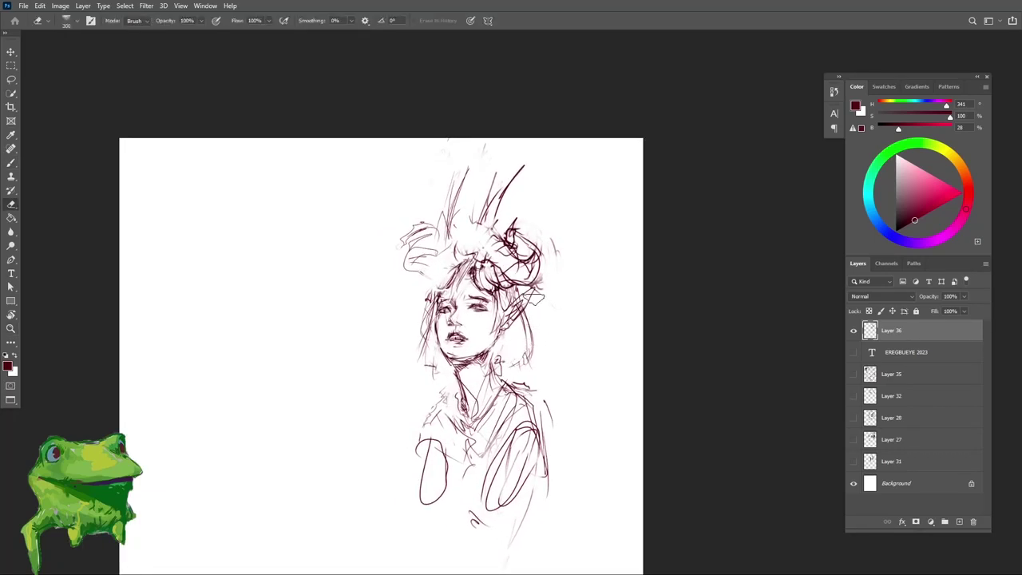
mouse_move(525, 232)
left_mouse_down()
mouse_move(513, 232)
mouse_move(539, 279)
mouse_move(542, 251)
mouse_move(465, 295)
left_mouse_up()
key("b")
key("e")
key("b")
key("bracketright")
key("bracketright")
Step: Flip the canvas horizontally
key("z")
key("ctrl+shift+h")
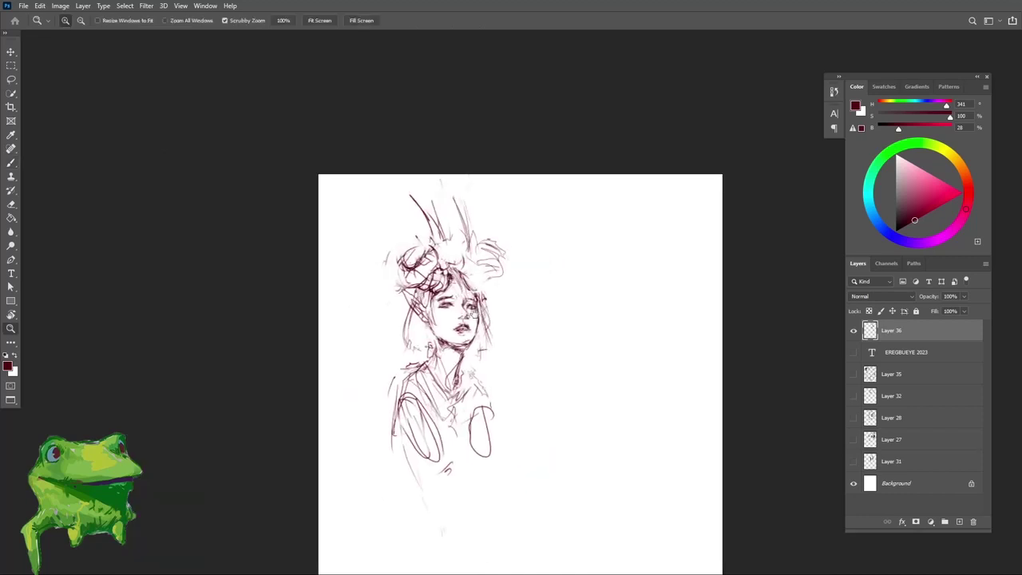
left_click(472, 239)
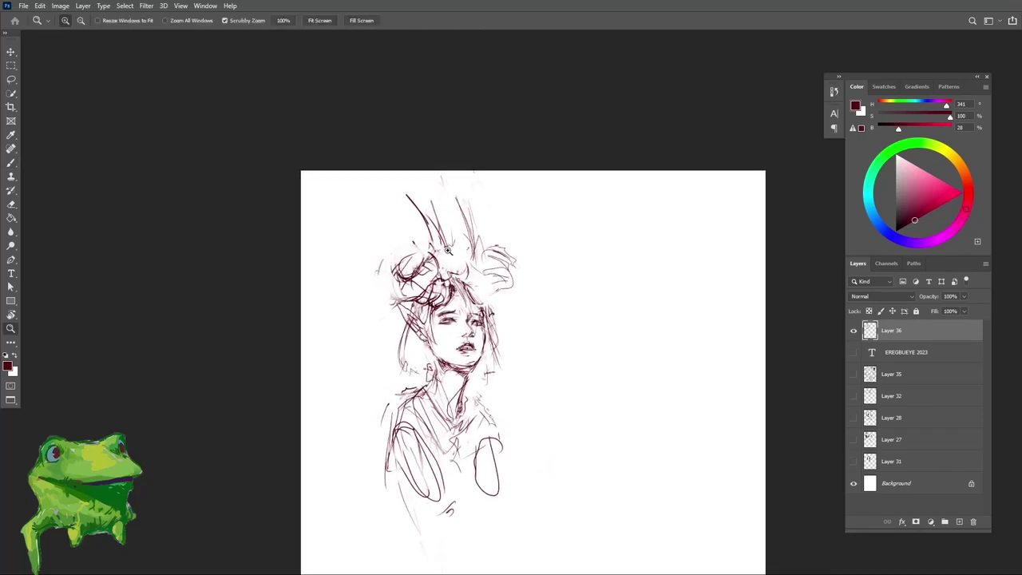
Step: Erase the tangled lines at the base of the ear-side horn and redraw the horn and coil, undoing one stroke
key("e")
left_click_drag(444, 258, 439, 266)
left_click_drag(442, 241, 433, 258)
key("b")
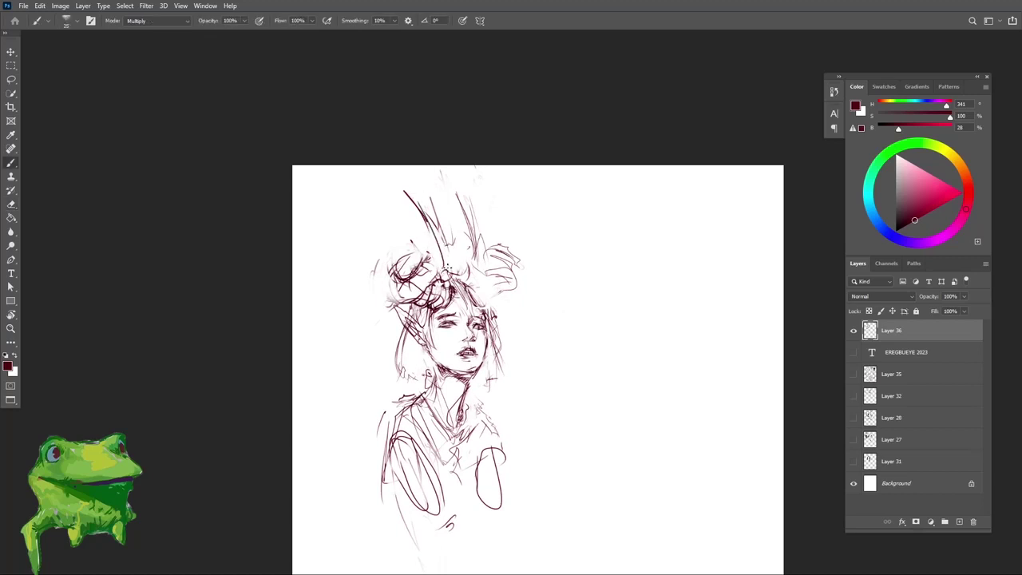
left_click_drag(421, 211, 452, 277)
key("ctrl+z")
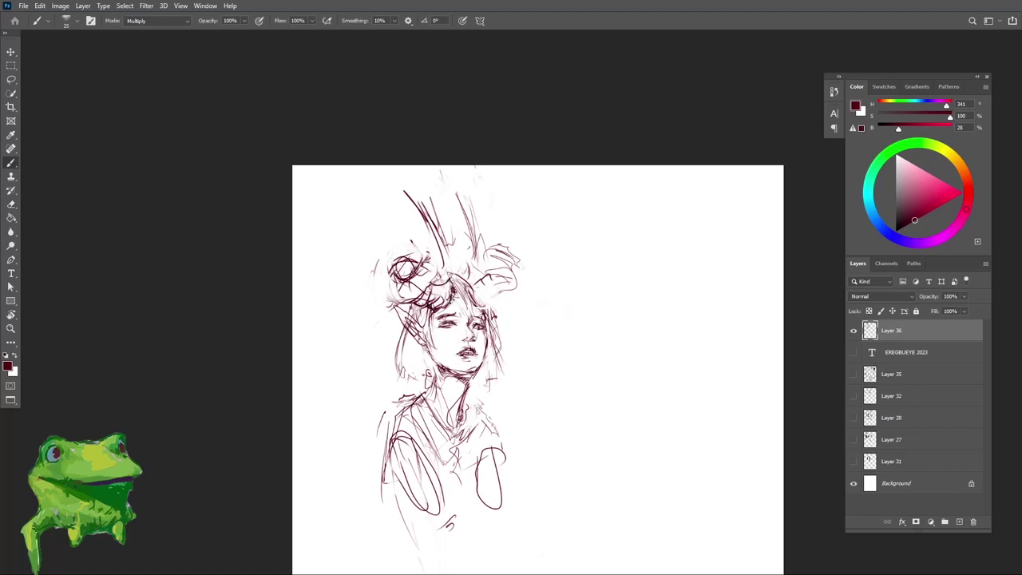
key("ctrl+space")
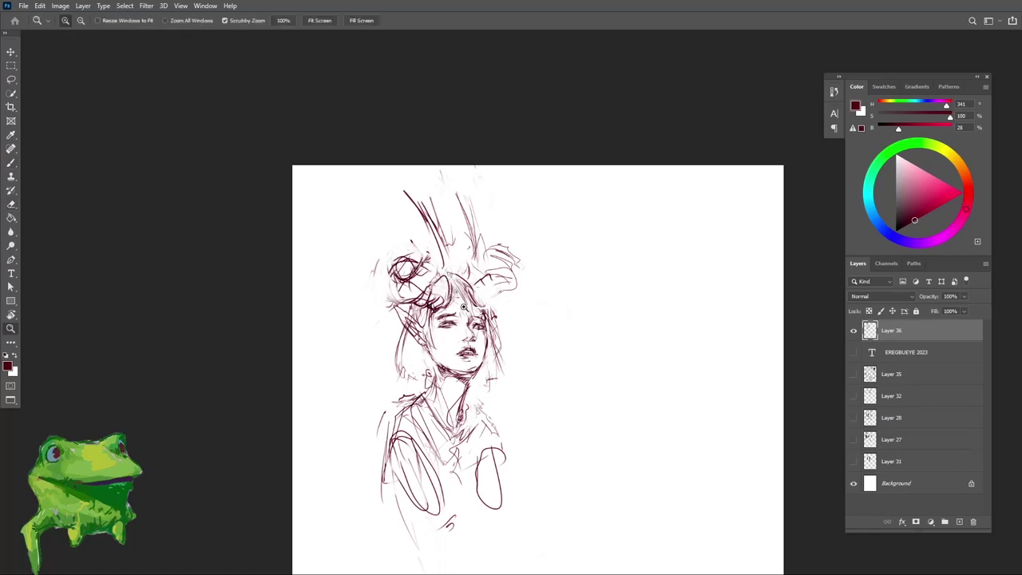
Step: Darken the outline of the horn on the far side of the head
left_click_drag(464, 306, 475, 303)
mouse_move(445, 333)
left_mouse_down()
mouse_move(486, 326)
mouse_move(395, 366)
left_mouse_up()
left_click_drag(453, 277, 462, 276)
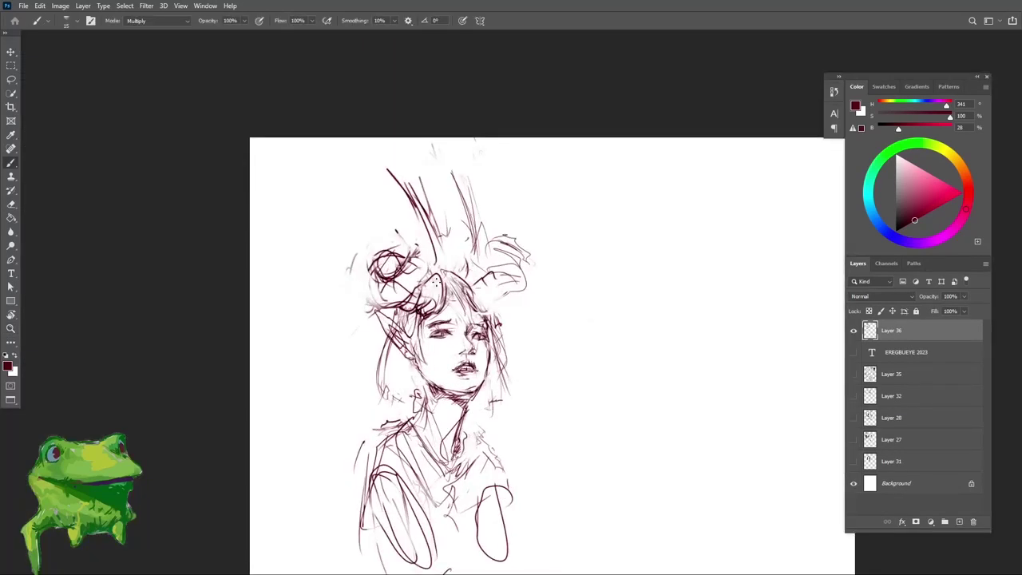
left_click_drag(448, 177, 478, 253)
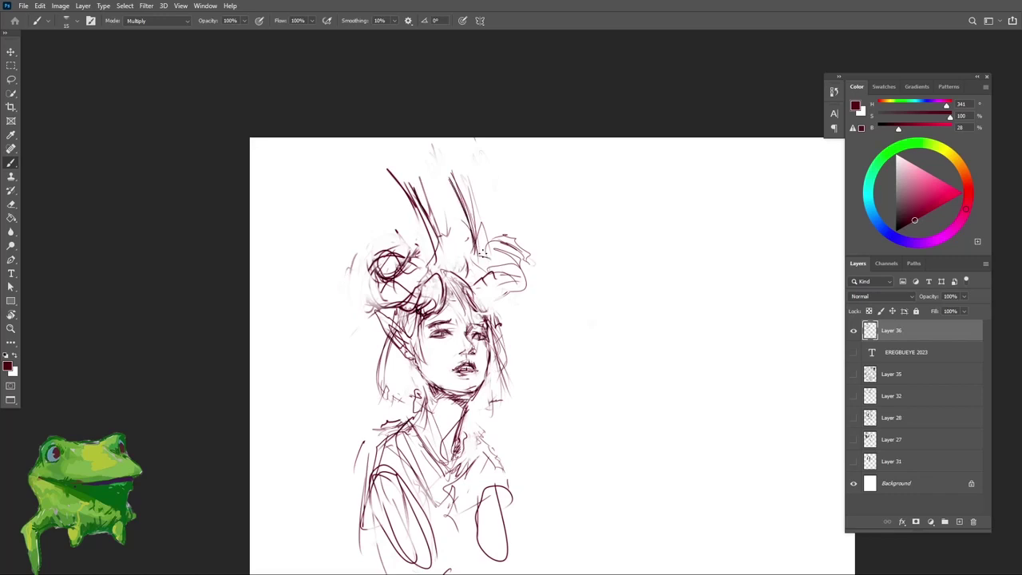
Step: Draw a rounded curl at the far horn's base and add looping petal shapes to the ornament beside it
mouse_move(461, 215)
left_mouse_down()
mouse_move(490, 263)
mouse_move(495, 240)
left_mouse_up()
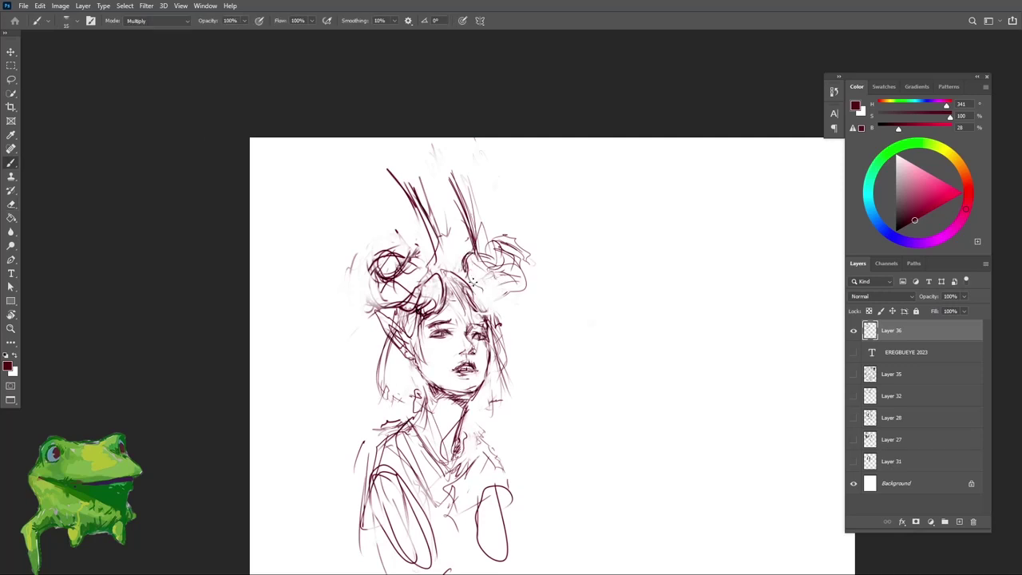
left_click_drag(477, 282, 503, 286)
key("z")
left_click(535, 281, "alt")
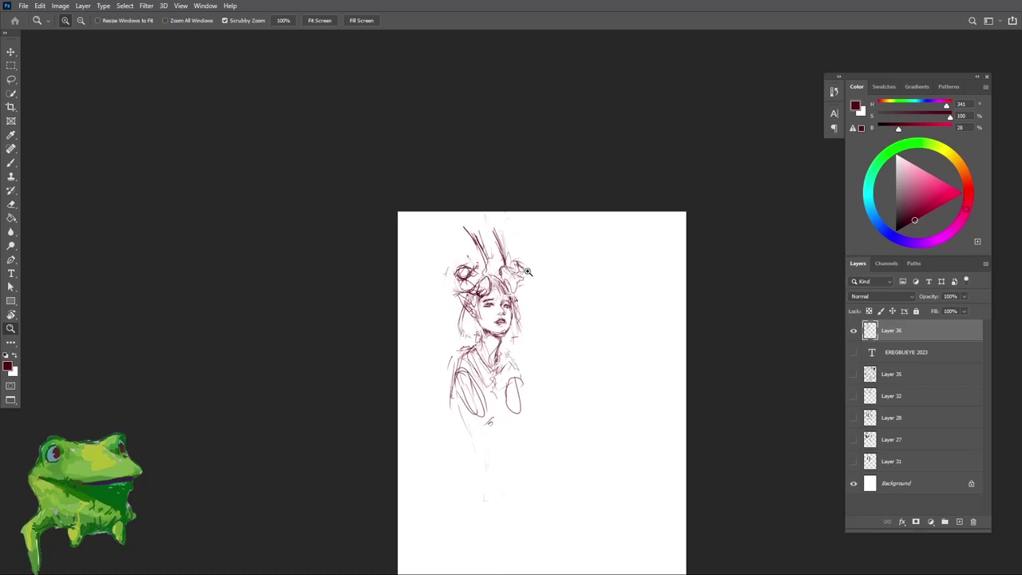
left_click(527, 271)
key("b")
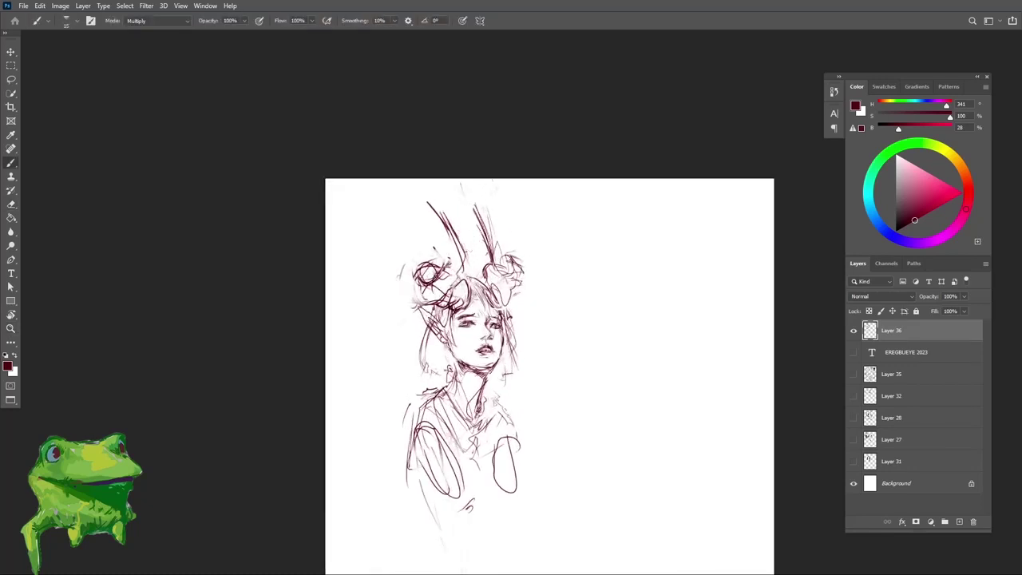
key("z")
left_click(492, 272, "alt")
left_click(538, 351)
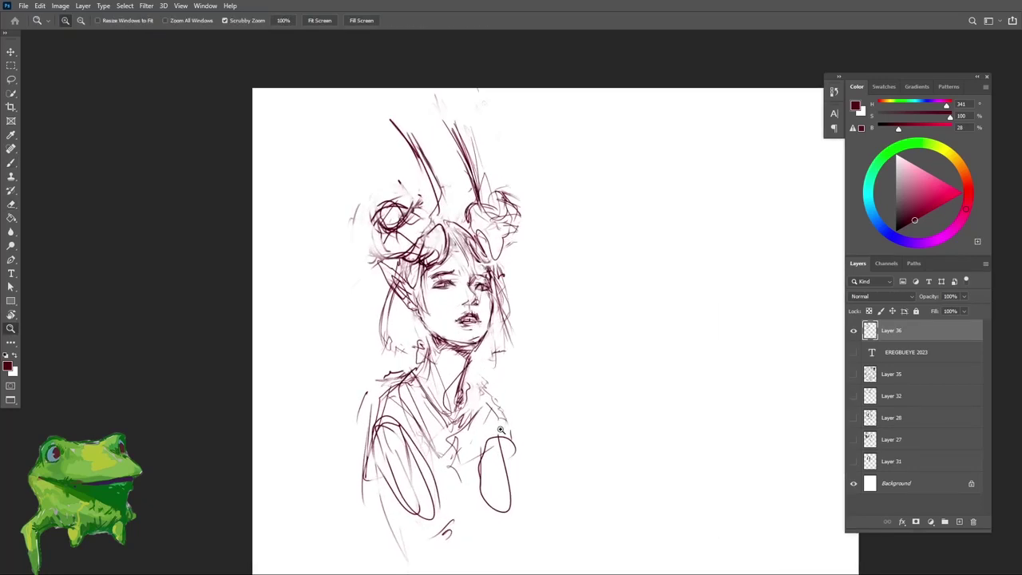
Step: Sketch the curved side of the torso between the arms, softening the chest lines and the far arm's oval with the eraser
key("e")
left_click_drag(494, 472, 501, 447)
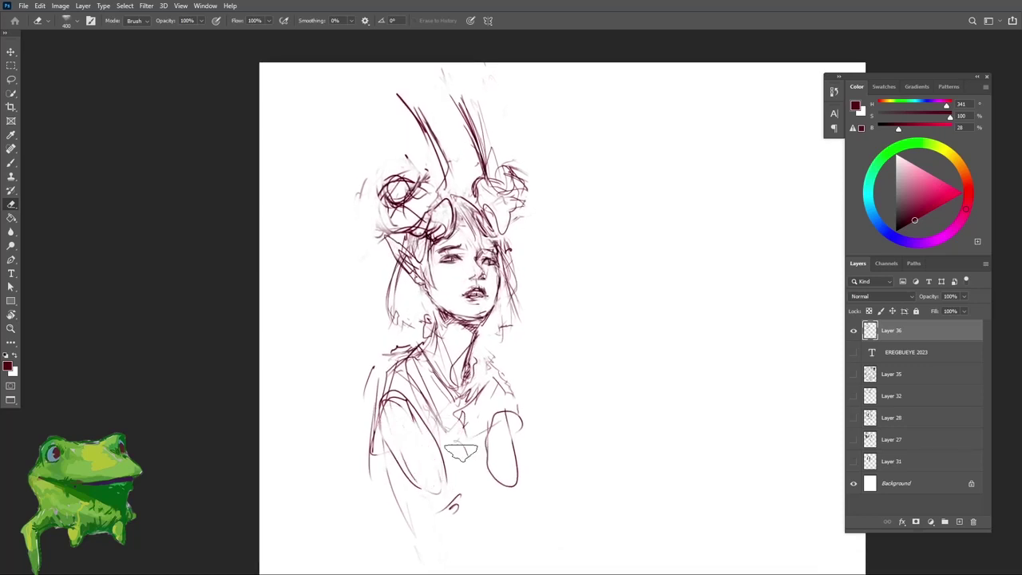
key("b")
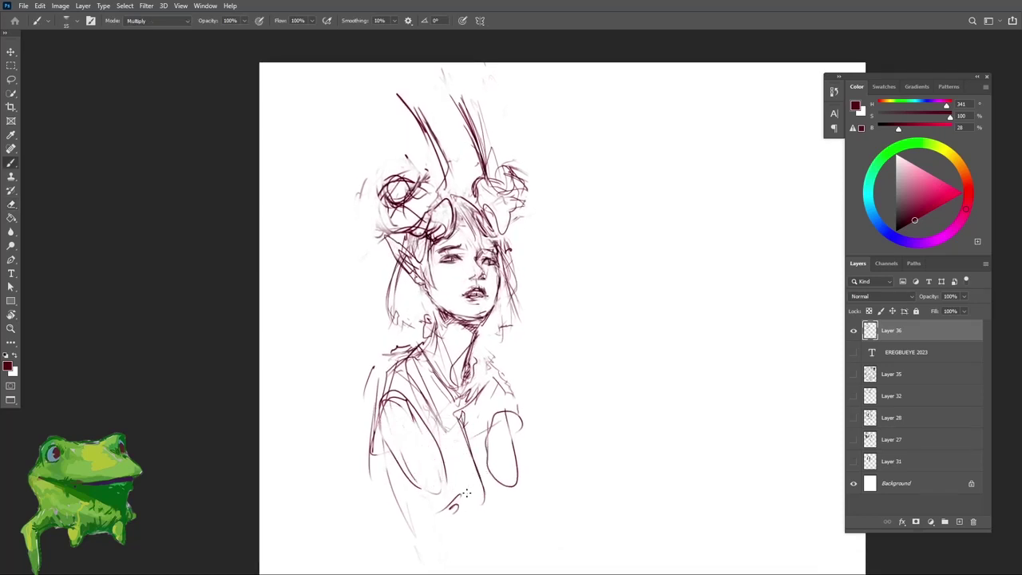
key("e")
key("b")
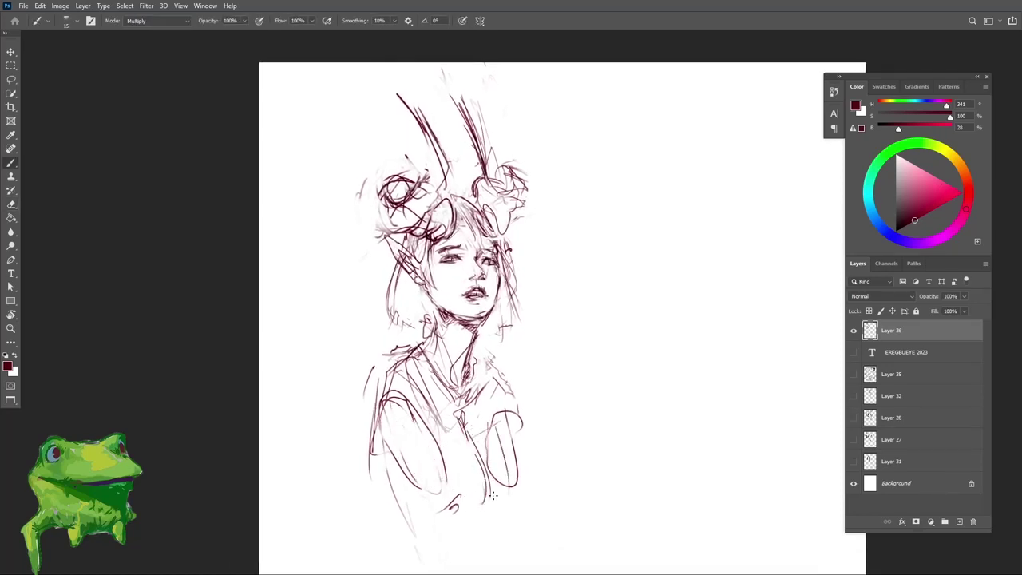
key("e")
left_click_drag(492, 457, 484, 433)
key("b")
left_click_drag(467, 512, 474, 510)
key("e")
key("b")
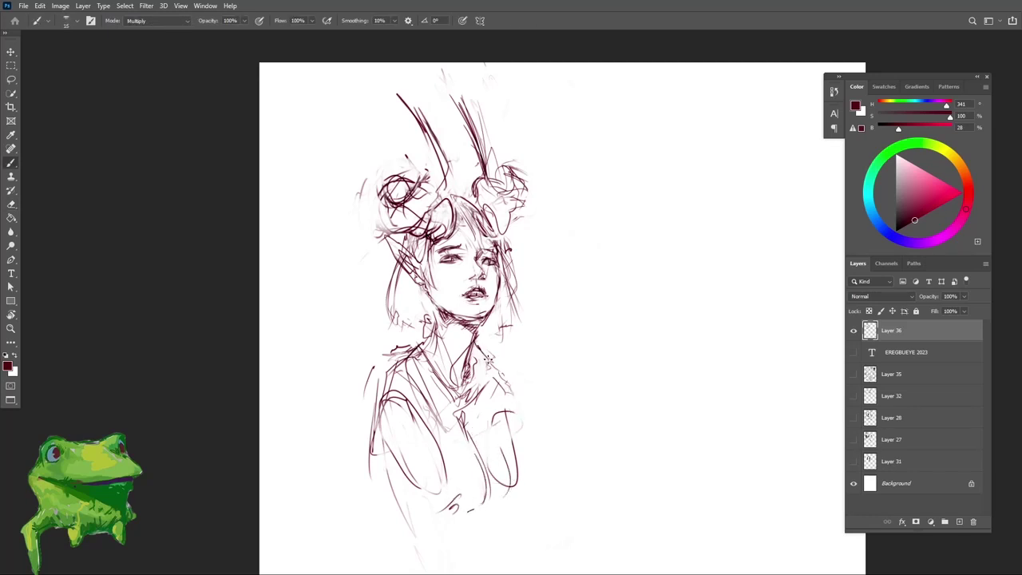
Step: Erase stray marks beneath the ear and touch up the lines around the neck
key("e")
left_click_drag(429, 317, 423, 332)
key("b")
left_click_drag(478, 269, 493, 257)
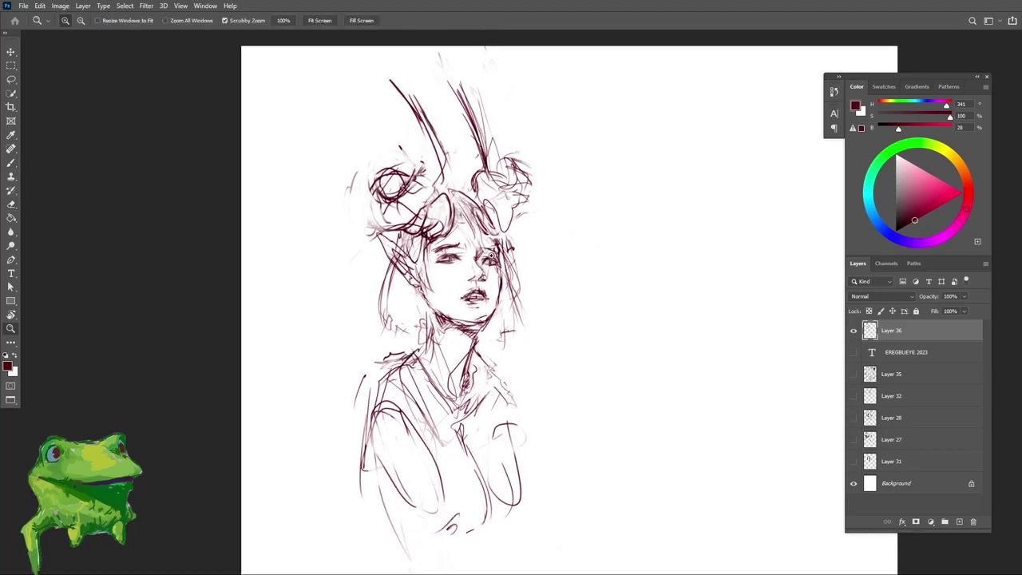
Step: Lasso the mouth area, move it slightly upward toward the nose and deselect it
mouse_move(472, 307)
left_mouse_down()
mouse_move(541, 307)
mouse_move(499, 307)
left_mouse_up()
key("l")
key("z")
left_click_drag(493, 260, 497, 259)
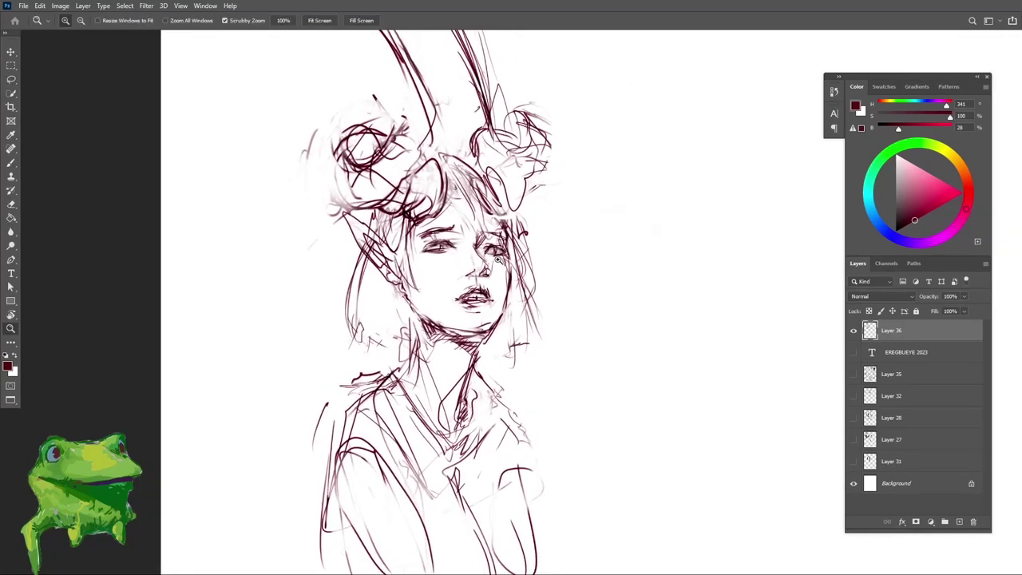
key("l")
mouse_move(447, 303)
left_mouse_down()
mouse_move(489, 321)
mouse_move(499, 262)
mouse_move(446, 300)
mouse_move(490, 281)
left_mouse_up()
key("z")
key("v")
left_click_drag(480, 290, 490, 264)
key("ctrl+d")
Step: Darken the hair along the crown and the strands falling beside the far cheek
mouse_move(483, 289)
left_mouse_down()
mouse_move(406, 302)
mouse_move(468, 315)
mouse_move(436, 313)
mouse_move(474, 262)
left_mouse_up()
key("e")
key("z")
key("e")
key("z")
key("b")
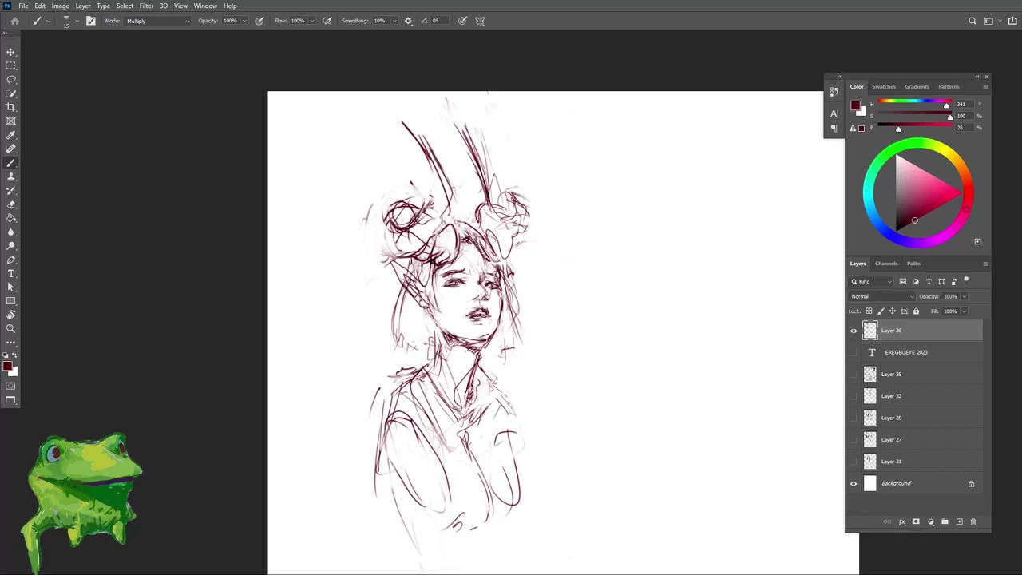
left_click_drag(454, 274, 457, 274)
key("e")
key("b")
mouse_move(468, 238)
left_mouse_down()
mouse_move(484, 261)
mouse_move(524, 270)
mouse_move(518, 308)
left_mouse_up()
mouse_move(503, 265)
left_mouse_down()
mouse_move(518, 356)
mouse_move(514, 293)
left_mouse_up()
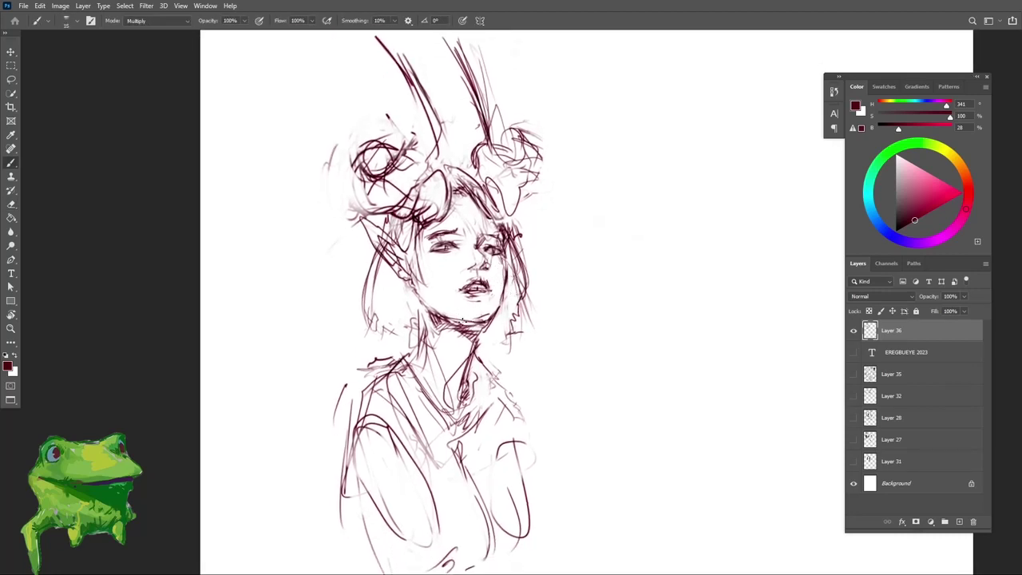
Step: Clean up the far edge of the neck with the eraser and redraw the near neck line down to the shoulder
key("e")
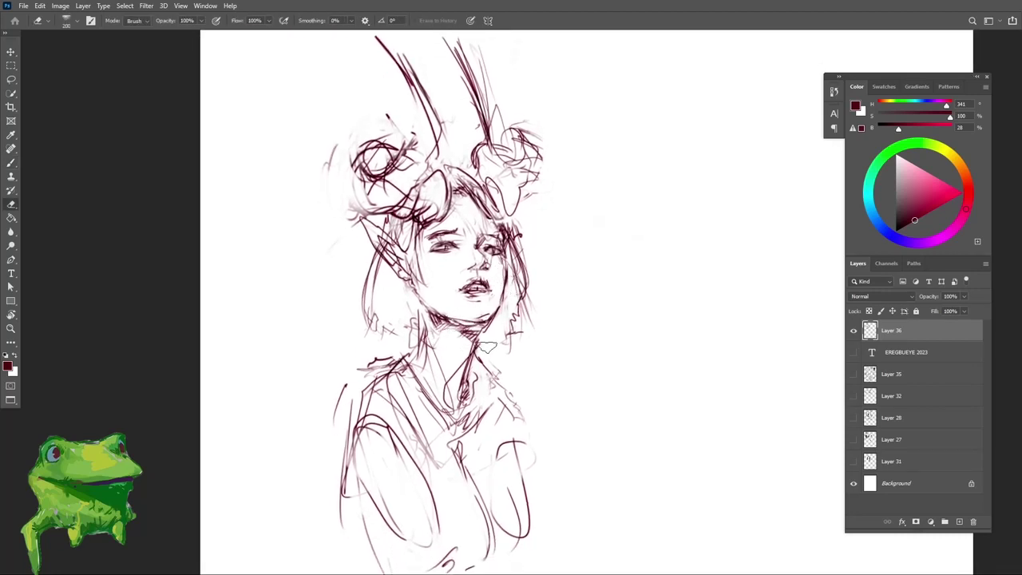
key("b")
key("e")
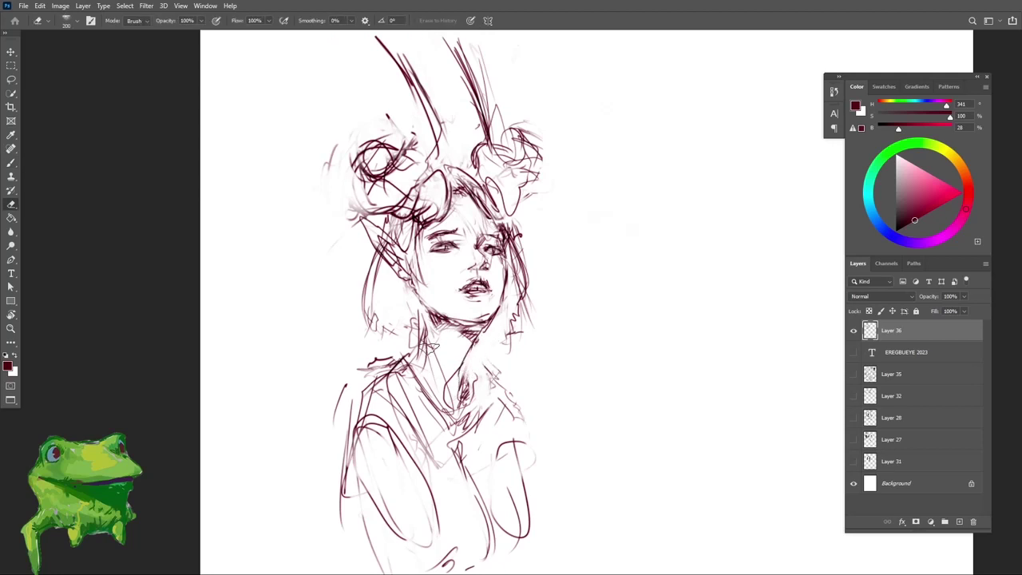
key("b")
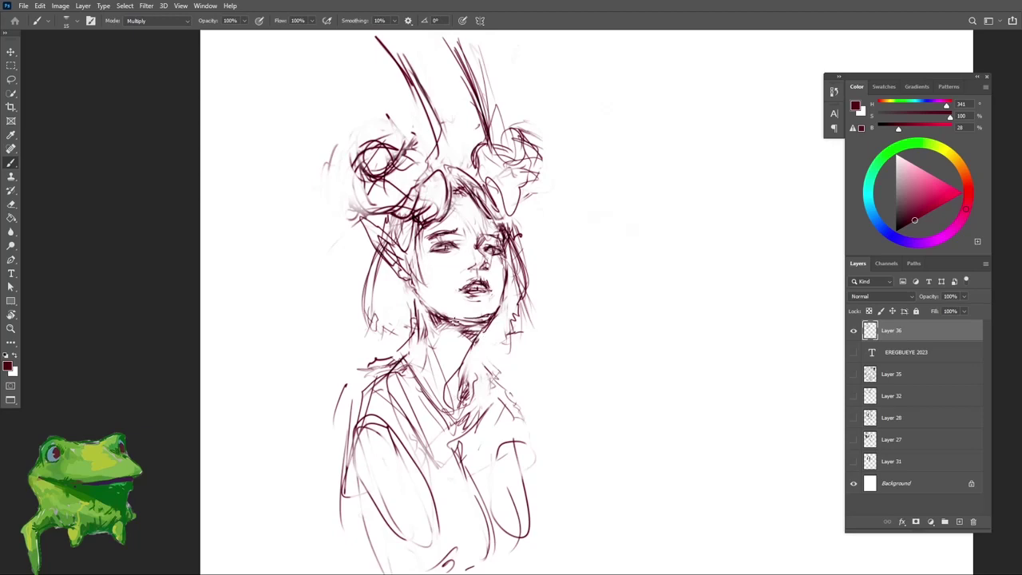
key("e")
scroll(479, 307, "up", 2)
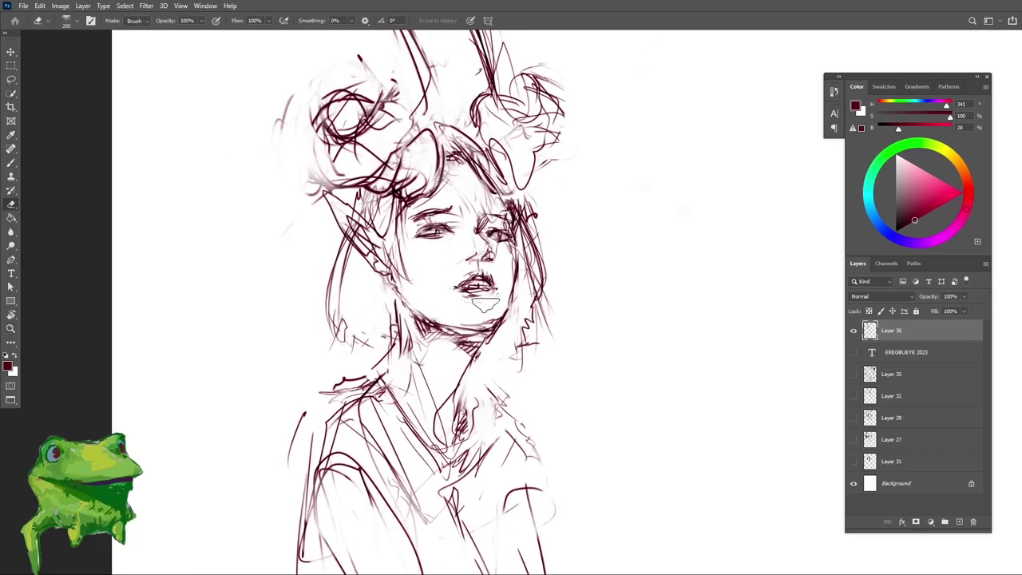
Step: Soften the lines around the chin and upper neck with the eraser
key("z")
left_click_drag(484, 305, 400, 306)
key("r")
left_click_drag(591, 279, 543, 214)
key("Escape")
key("z")
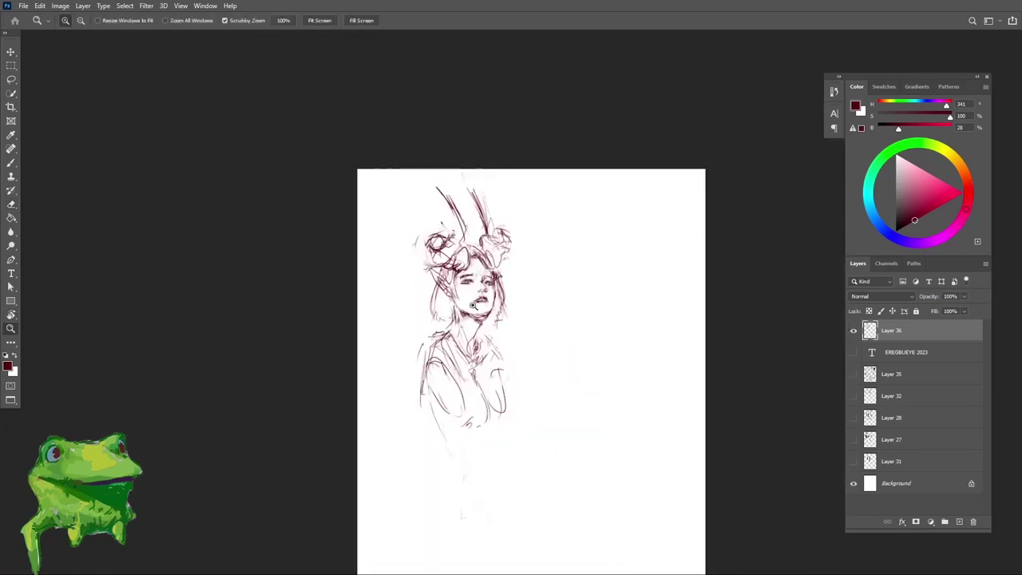
key("e")
mouse_move(473, 306)
left_mouse_down()
mouse_move(519, 306)
mouse_move(465, 342)
left_mouse_up()
key("z")
key("e")
Step: Reduce the eraser size and clean up the lines around the far eye
key("z")
left_click_drag(498, 278, 520, 284)
key("e")
key("bracketleft")
key("bracketleft")
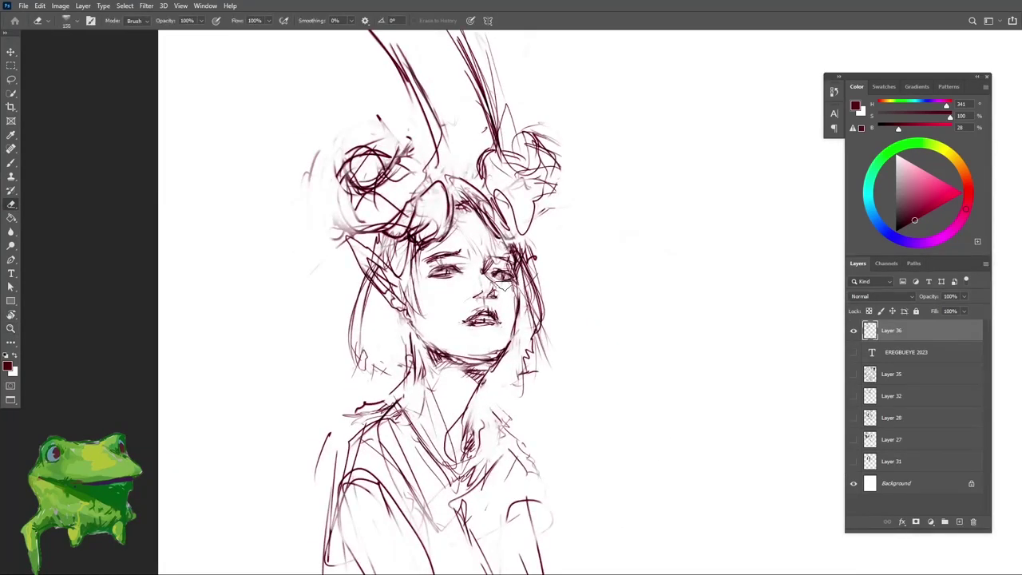
key("b")
key("z")
mouse_move(498, 296)
left_mouse_down()
mouse_move(469, 308)
mouse_move(510, 285)
left_mouse_up()
left_click_drag(503, 314, 492, 282)
left_click_drag(492, 284, 487, 280)
Step: Erase the looped lock above the forehead on the ear side and rework the hairline and crown there
key("e")
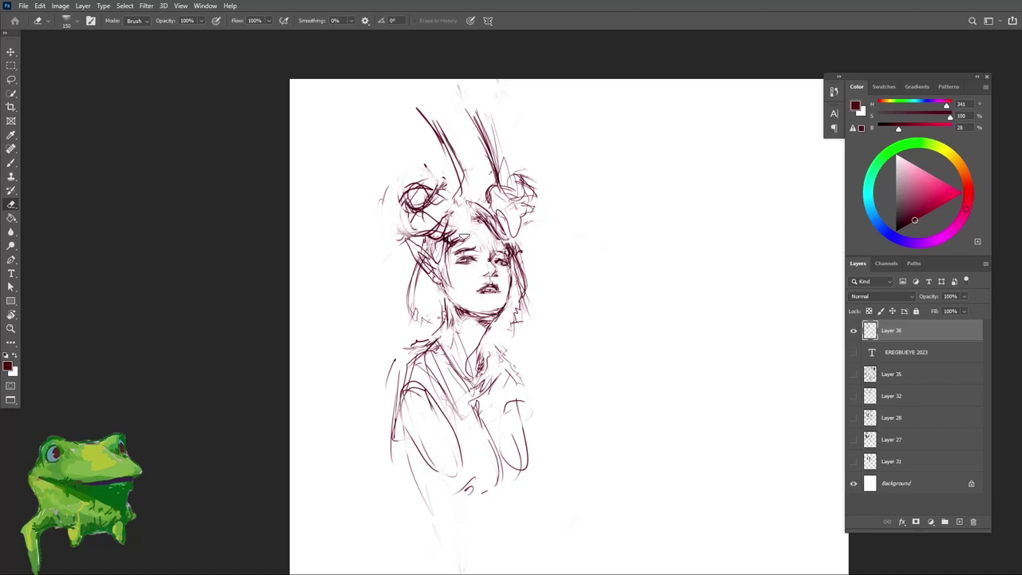
scroll(473, 230, "up", 2)
key("b")
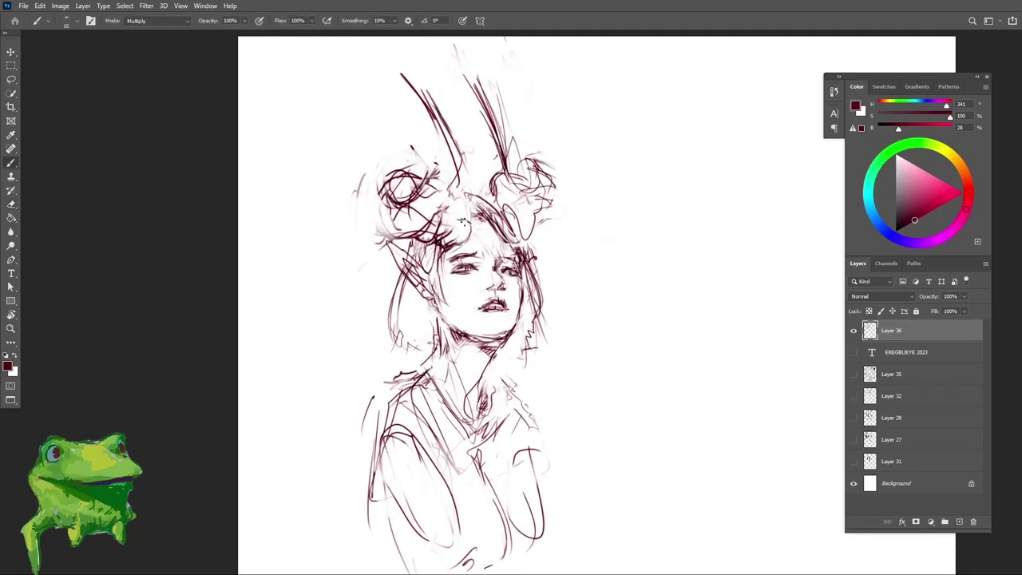
key("e")
left_click_drag(493, 228, 508, 240)
key("b")
key("e")
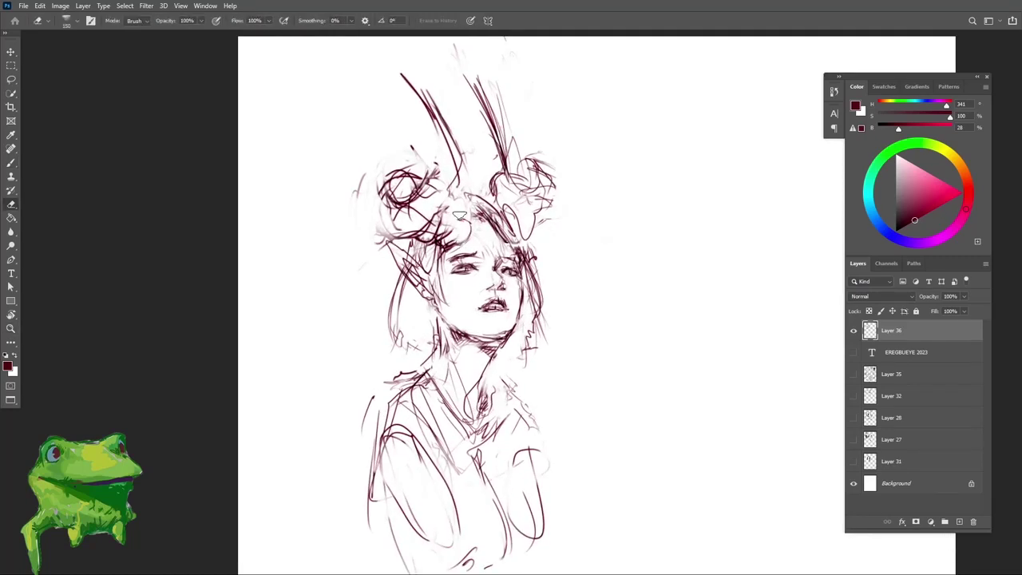
left_click_drag(454, 222, 463, 214)
key("b")
key("e")
scroll(461, 214, "down", 2)
scroll(464, 214, "up", 1)
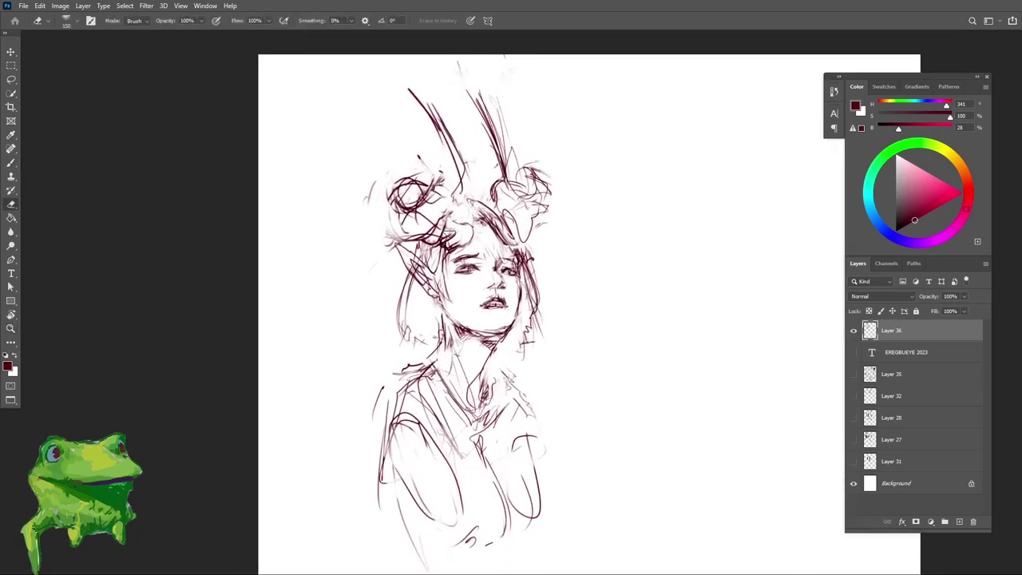
Step: Soften the bold ring of the ear-side head ornament and redraw it as looser, petal-like curls
key("b")
key("e")
key("b")
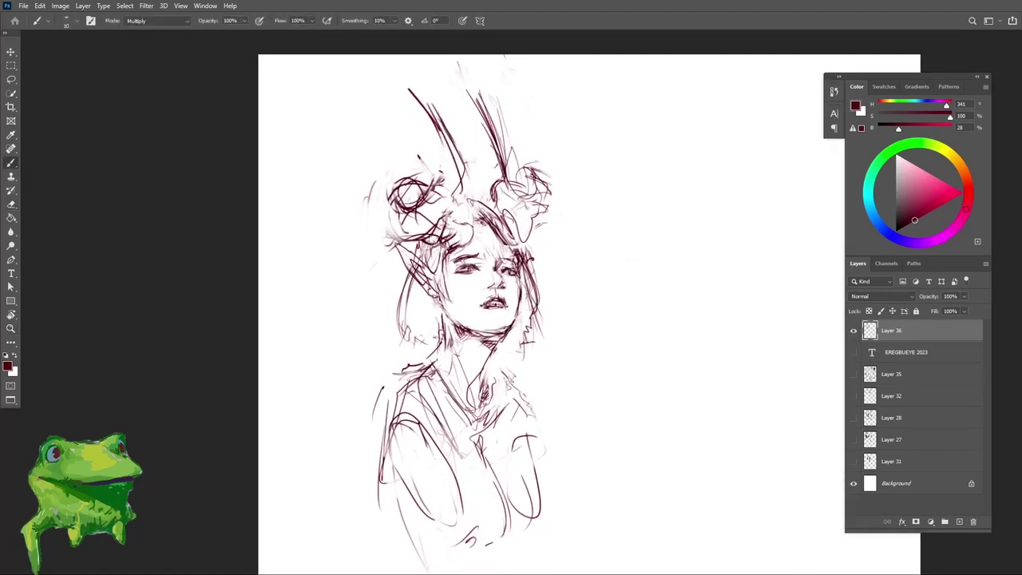
key("e")
left_click_drag(401, 187, 417, 197)
key("b")
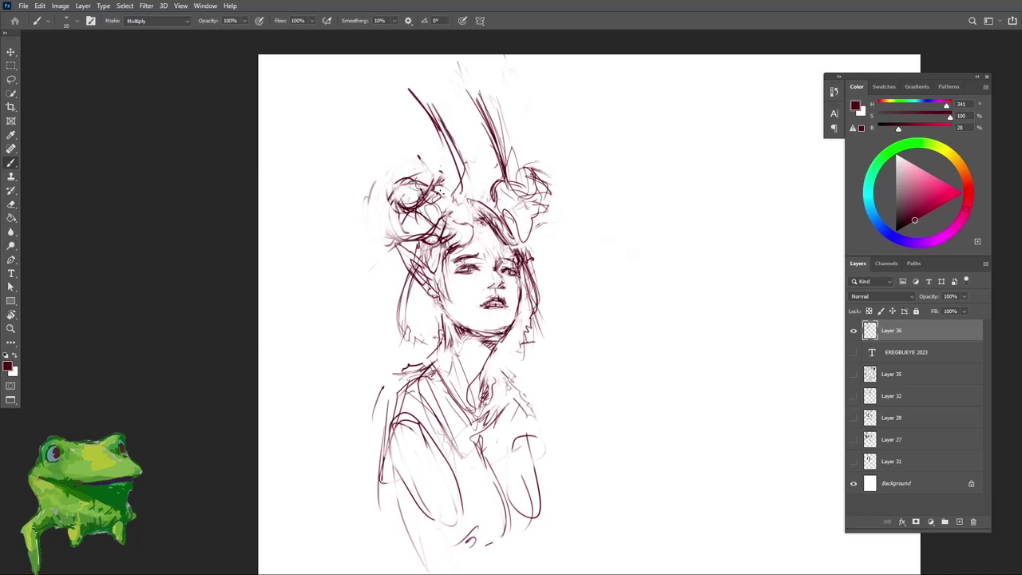
key("e")
mouse_move(423, 192)
left_mouse_down()
mouse_move(412, 219)
mouse_move(396, 230)
mouse_move(408, 228)
mouse_move(395, 206)
mouse_move(413, 190)
left_mouse_up()
key("b")
key("e")
key("b")
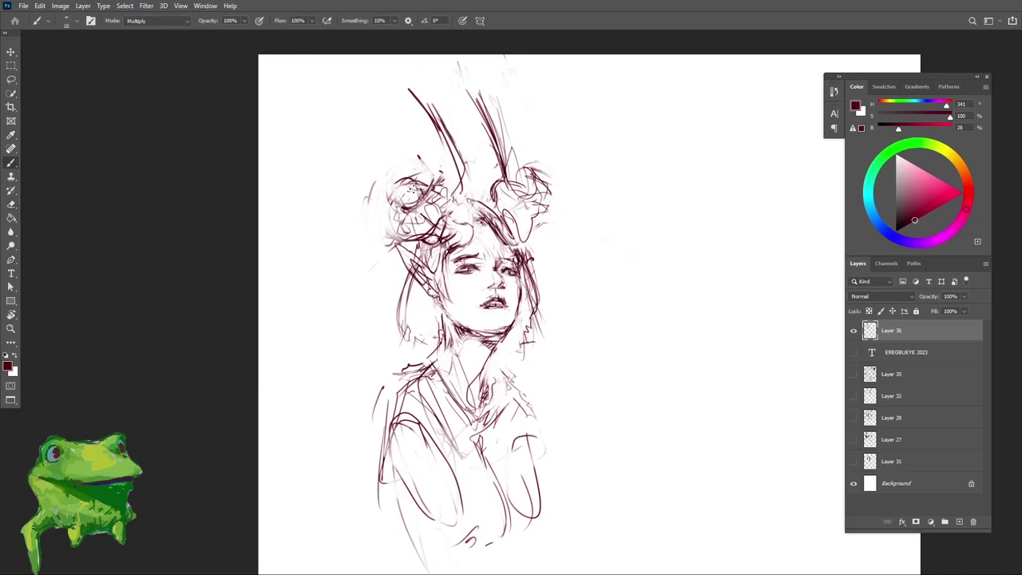
Step: Refine the base of the ear-side horn where it meets the hair
key("z")
left_click_drag(446, 236, 425, 237)
key("b")
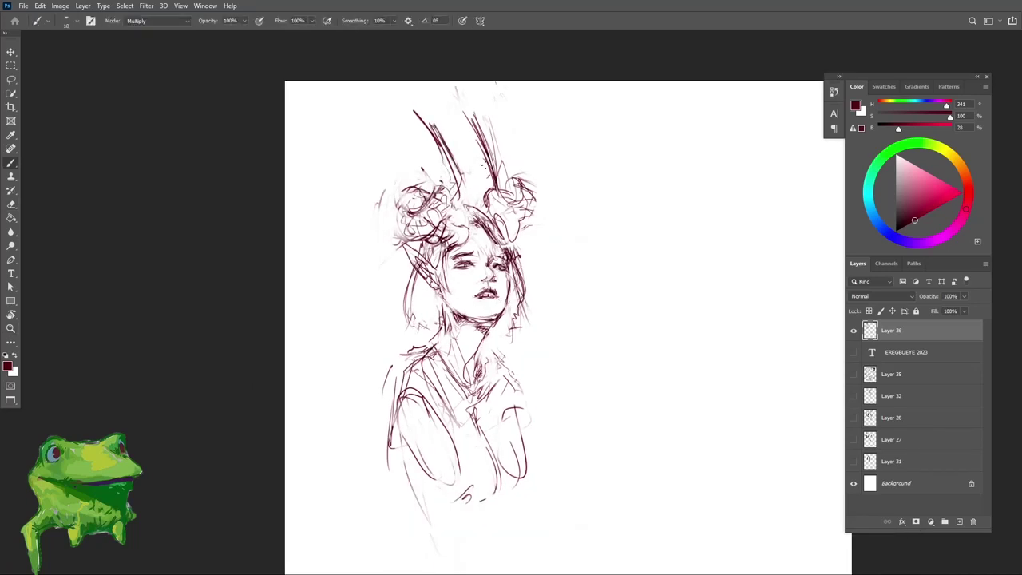
key("e")
key("z")
left_click_drag(496, 194, 463, 209)
key("e")
key("b")
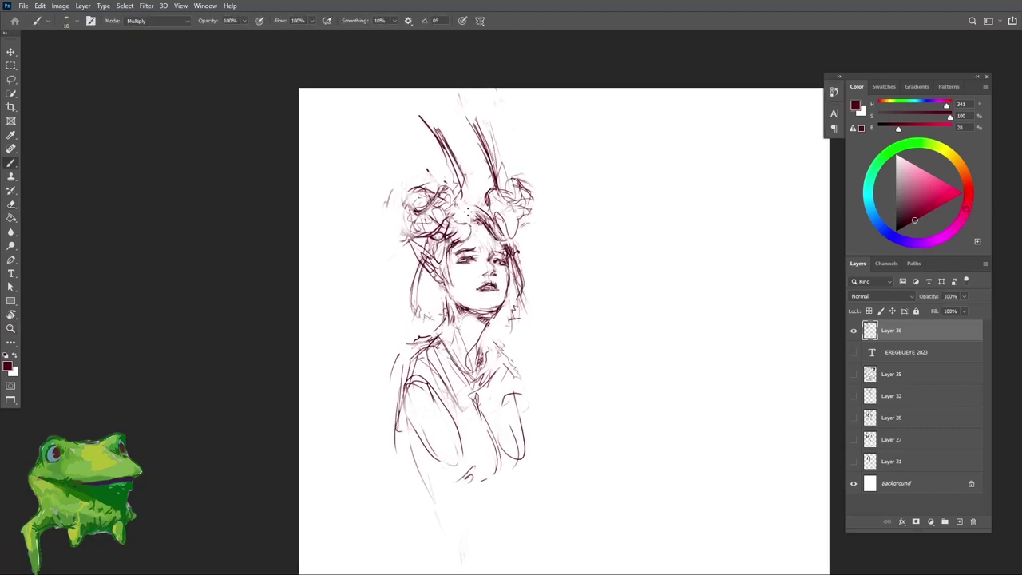
Step: Erase the long pointed tip of the ear, leaving only the inner part beside the cheek
key("e")
mouse_move(416, 257)
left_mouse_down()
mouse_move(409, 277)
mouse_move(425, 308)
left_mouse_up()
key("b")
key("e")
scroll(457, 287, "up", 2)
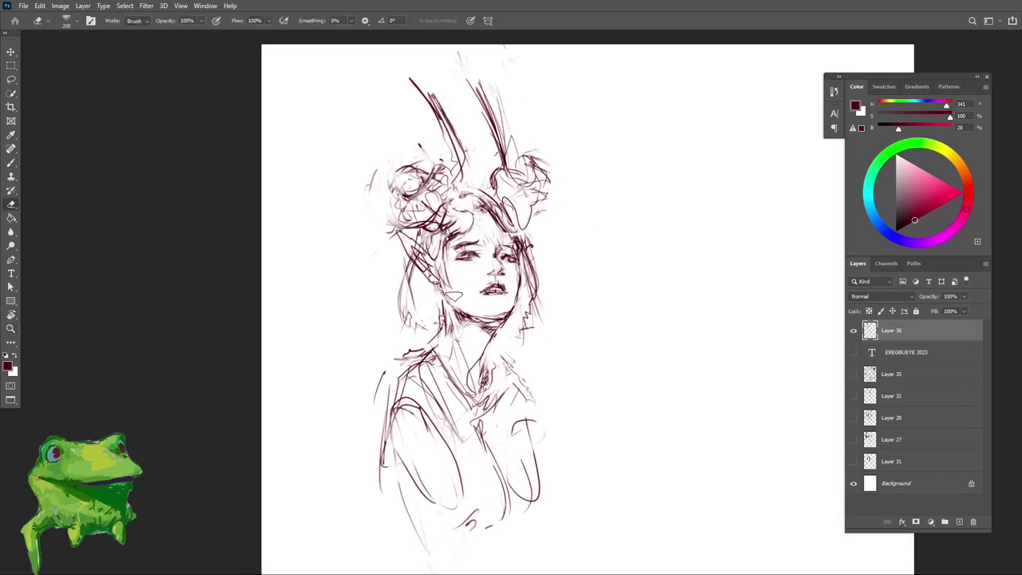
key("b")
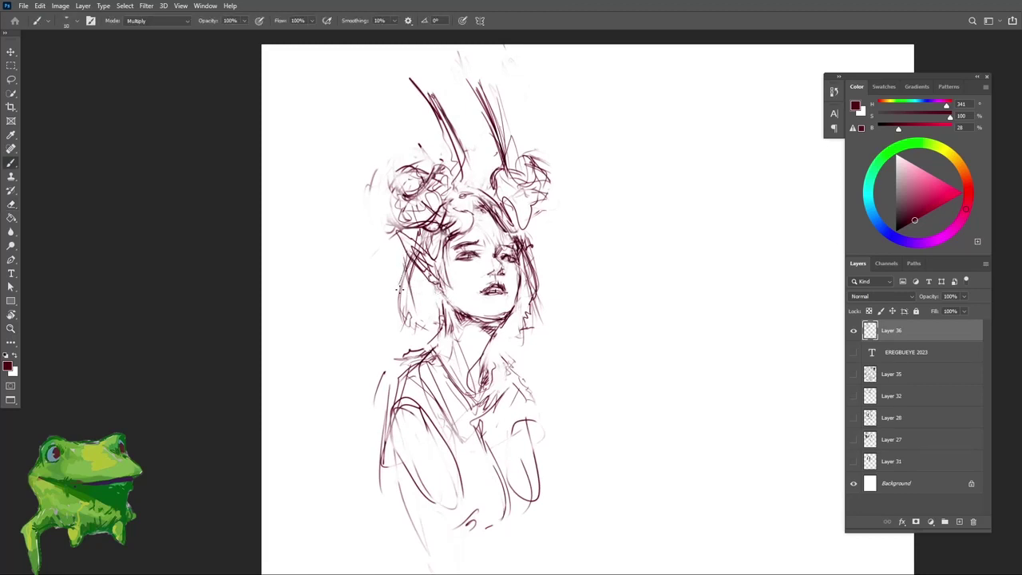
key("e")
mouse_move(402, 238)
left_mouse_down()
mouse_move(431, 276)
mouse_move(412, 293)
left_mouse_up()
key("b")
Step: Draw hair strands falling from the ear-side ornament over the cleared ear area
left_click_drag(428, 239, 405, 289)
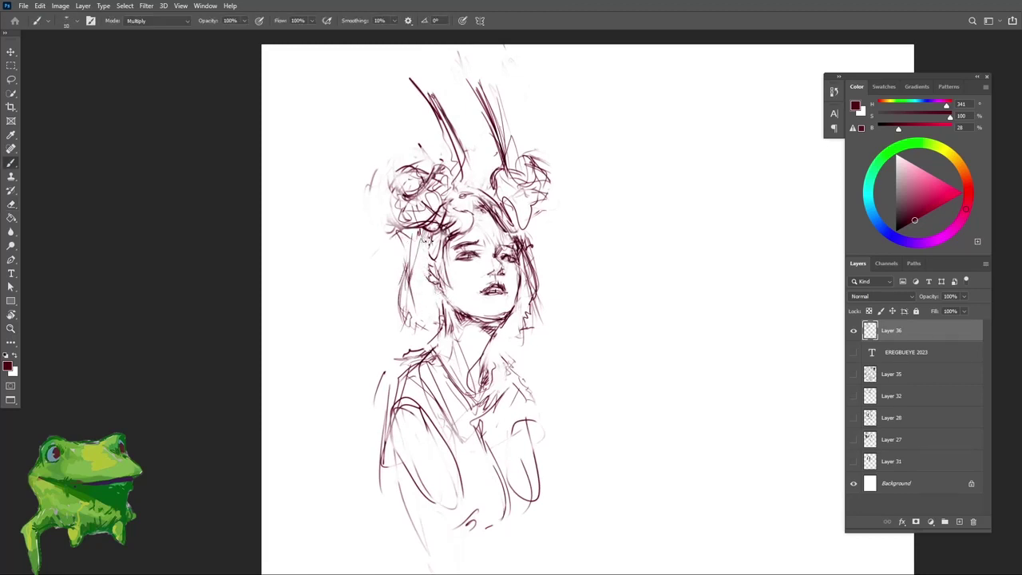
key("e")
mouse_move(407, 235)
left_mouse_down()
mouse_move(401, 271)
mouse_move(398, 235)
mouse_move(401, 268)
mouse_move(452, 278)
left_mouse_up()
key("b")
key("e")
key("b")
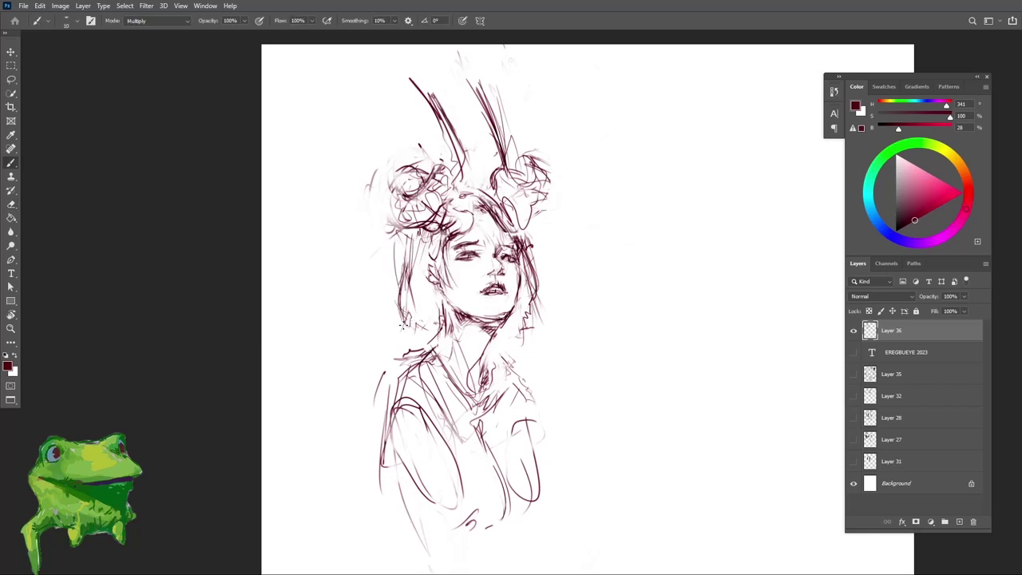
Step: Add short strokes on the near shoulder, fade the near sleeve and chest lines, and draw a curved collar line
mouse_move(398, 344)
left_mouse_down()
mouse_move(433, 336)
mouse_move(392, 346)
left_mouse_up()
key("e")
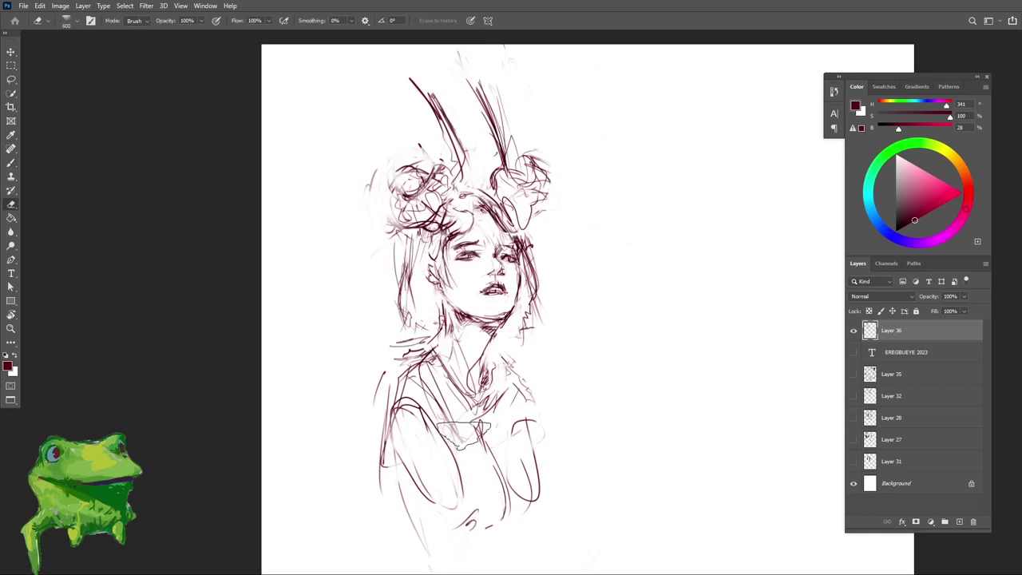
mouse_move(480, 431)
left_mouse_down()
mouse_move(413, 423)
mouse_move(457, 382)
mouse_move(440, 389)
mouse_move(474, 398)
left_mouse_up()
key("b")
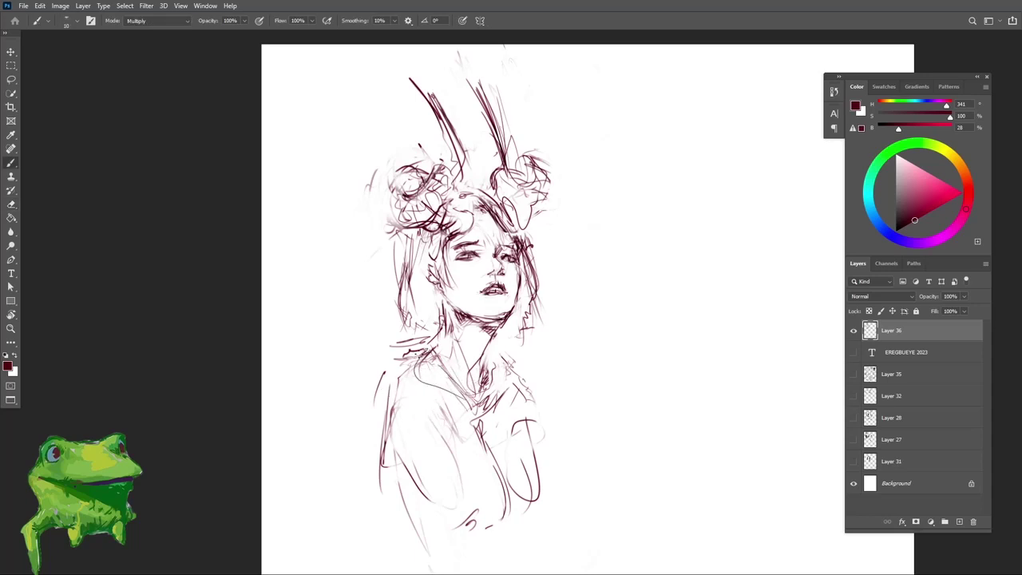
Step: Add short strokes below the ear-side hair and extend the outer contour of the near shoulder
left_click_drag(423, 353, 409, 369)
key("z")
left_click_drag(412, 370, 399, 388)
key("b")
left_click_drag(421, 350, 392, 392)
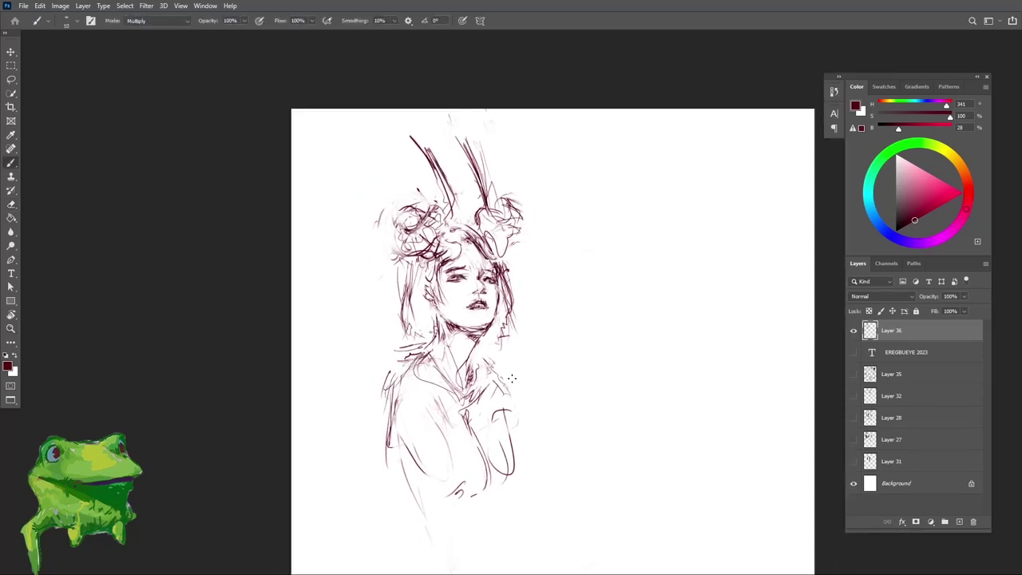
Step: Fade the dark sleeve and arm lines on both sides of the lower torso with the eraser
key("e")
left_click_drag(481, 467, 493, 444)
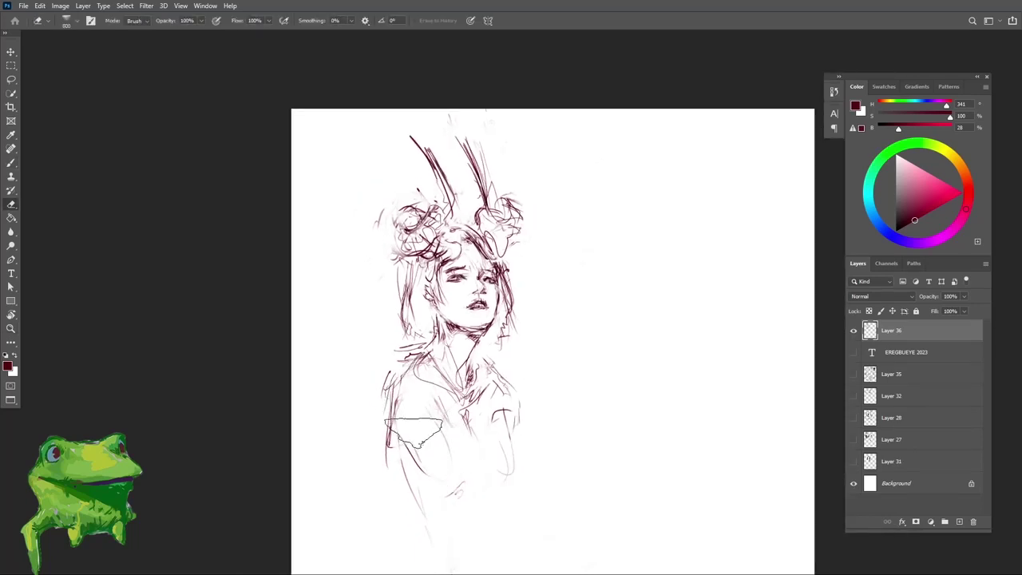
key("z")
left_click_drag(420, 408, 426, 400)
left_click(431, 403, "alt")
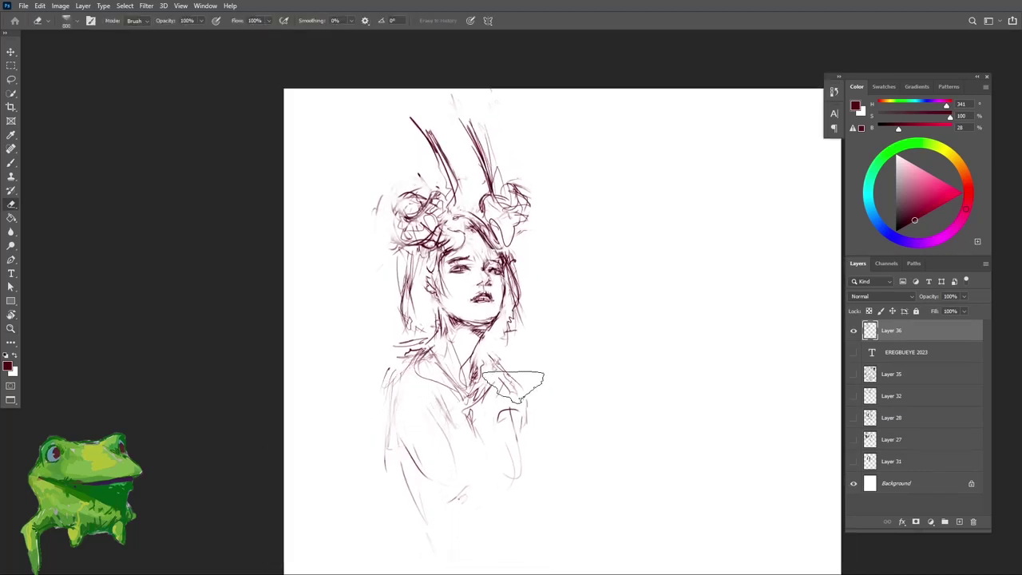
Step: Add short strokes along the far side of the collar and lighten the far-side hair strands
key("b")
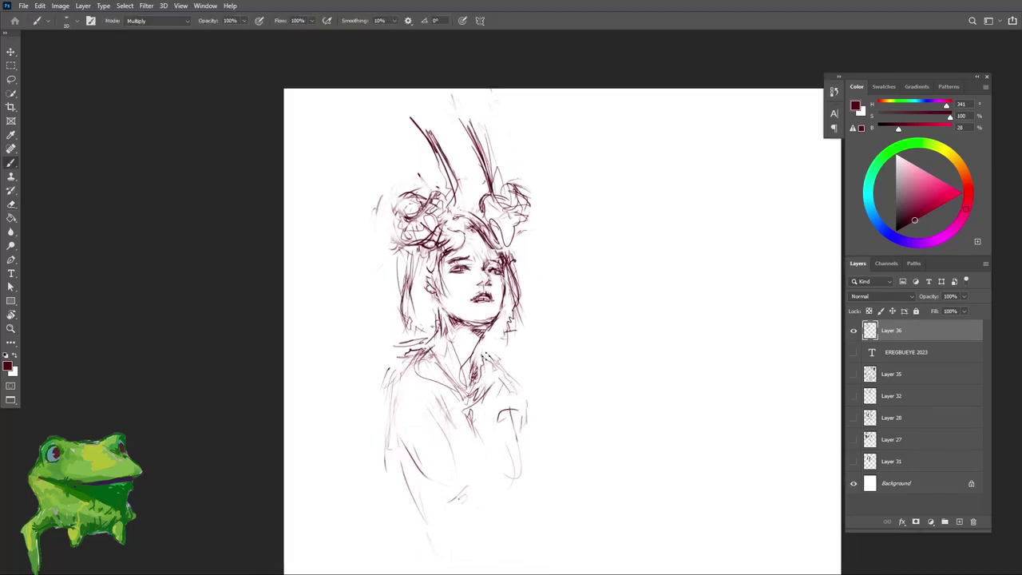
left_click_drag(506, 376, 485, 370)
key("e")
mouse_move(513, 269)
left_mouse_down()
mouse_move(496, 313)
mouse_move(496, 292)
left_mouse_up()
key("z")
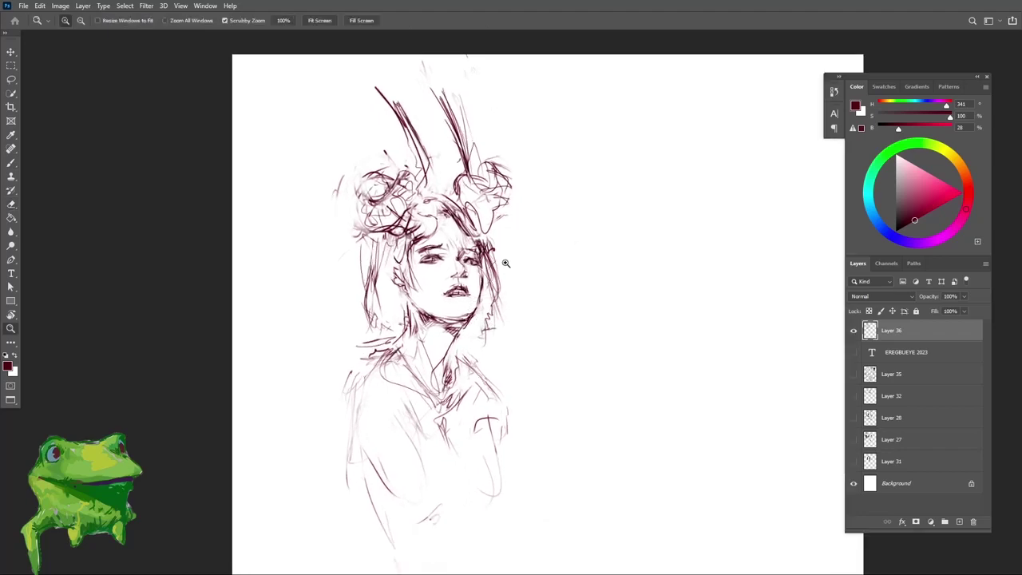
key("e")
scroll(479, 288, "up", 3)
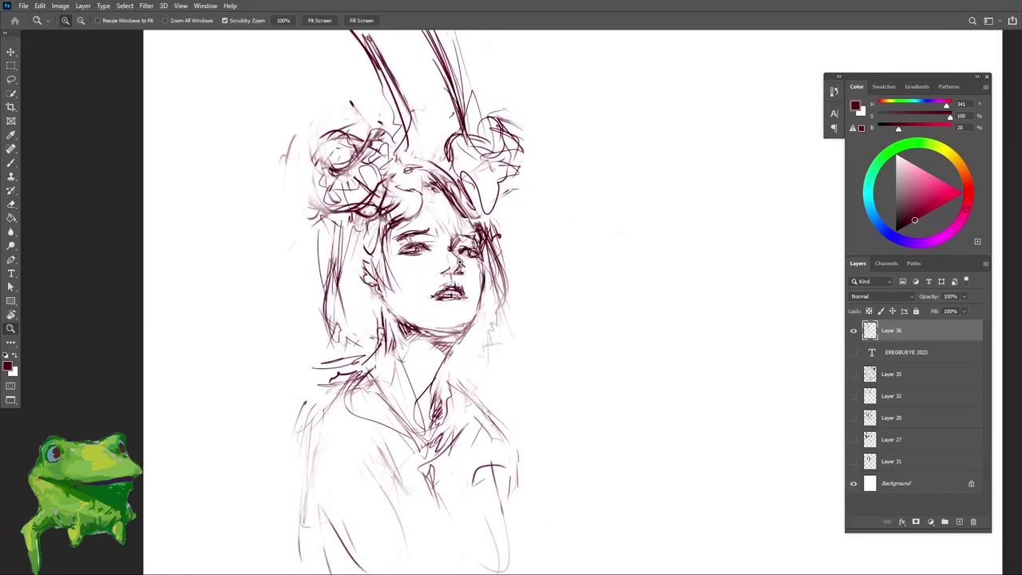
Step: Reduce the eraser size and clean up the lines around the nose and upper lip
key("bracketleft")
key("bracketleft")
key("bracketleft")
key("bracketleft")
key("bracketleft")
key("bracketleft")
key("bracketleft")
key("bracketleft")
key("bracketleft")
key("bracketleft")
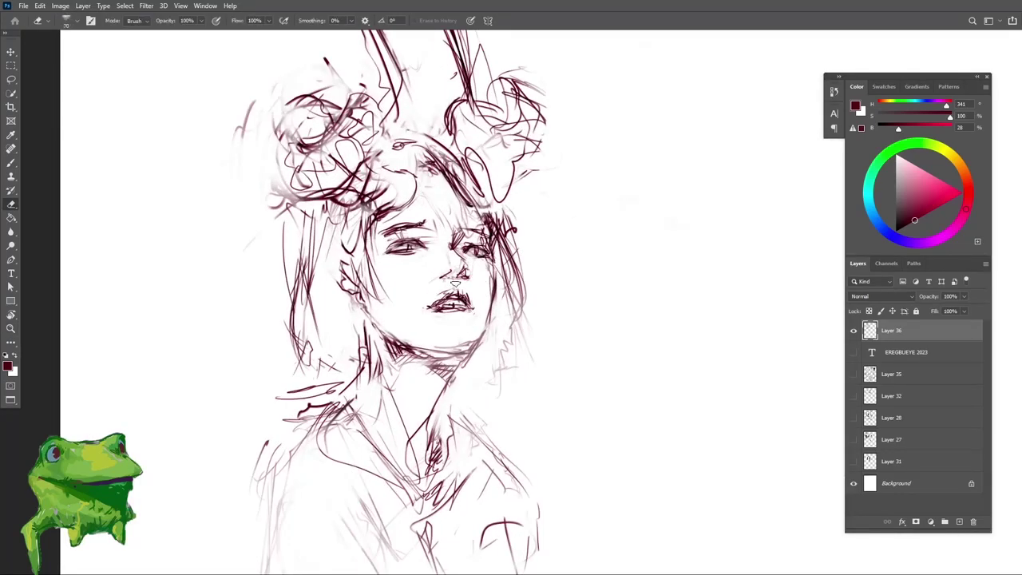
key("b")
scroll(455, 282, "up", 2)
key("e")
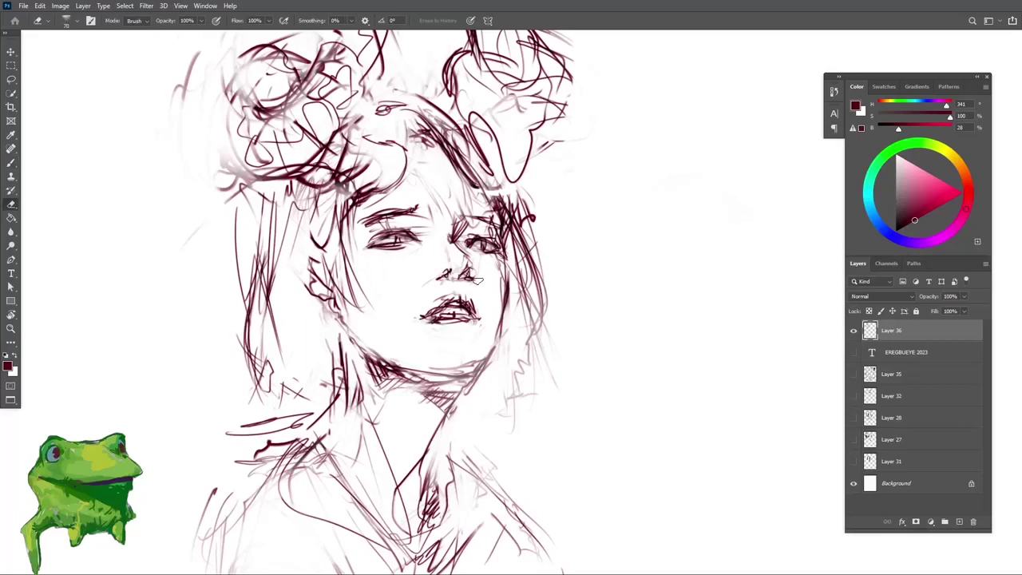
key("z")
left_click_drag(453, 279, 335, 280)
key("r")
left_click_drag(551, 248, 493, 213)
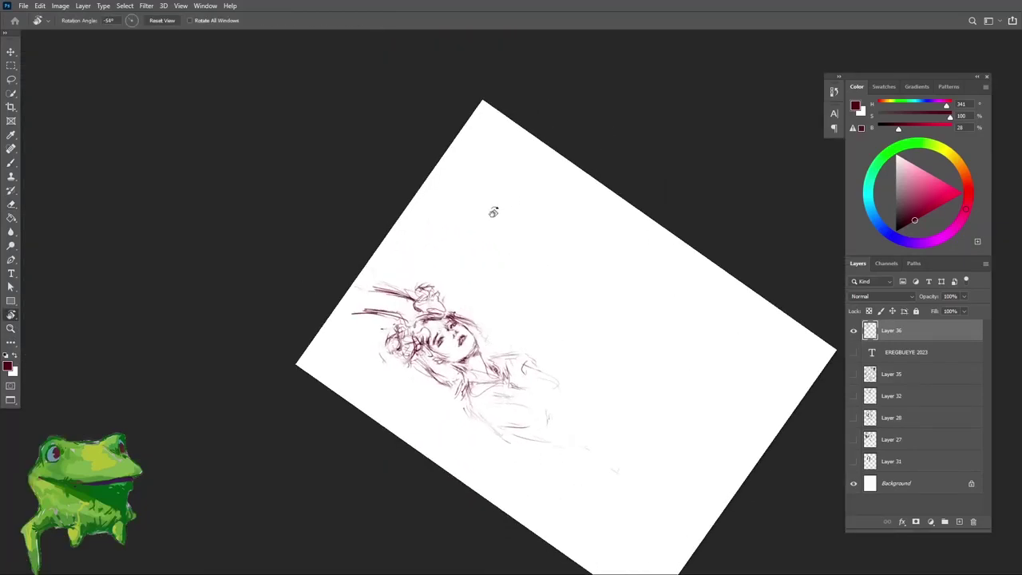
key("Escape")
Step: Hide Layer 36 and show Layer 35 to look over the finished character sketches on the page
key("z")
left_click_drag(456, 272, 582, 288)
left_click(853, 331)
left_click(853, 374)
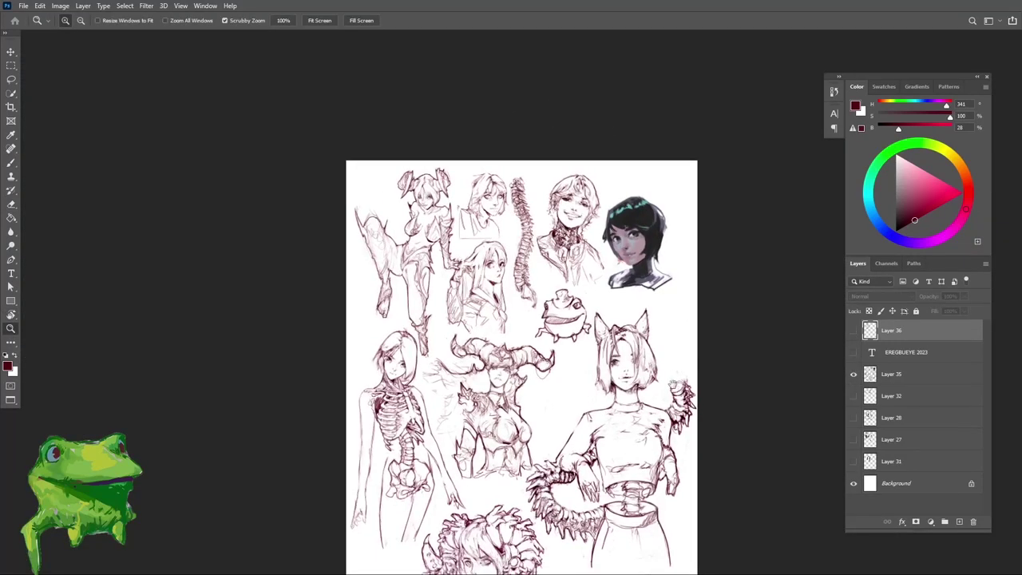
scroll(683, 343, "down", 2)
left_click_drag(671, 344, 660, 348)
mouse_move(675, 377)
left_mouse_down()
mouse_move(670, 352)
mouse_move(666, 365)
left_mouse_up()
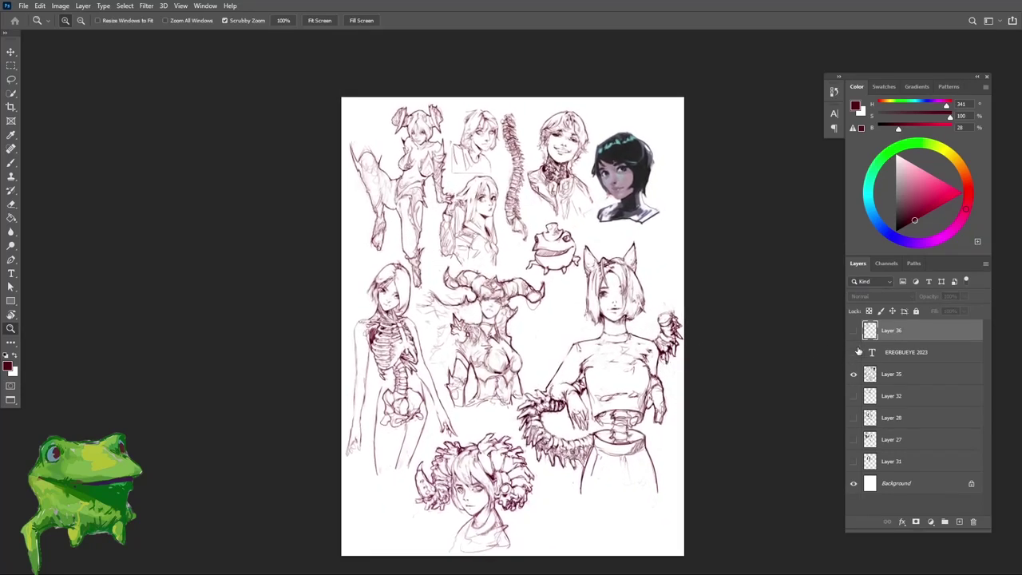
left_click_drag(613, 333, 637, 327)
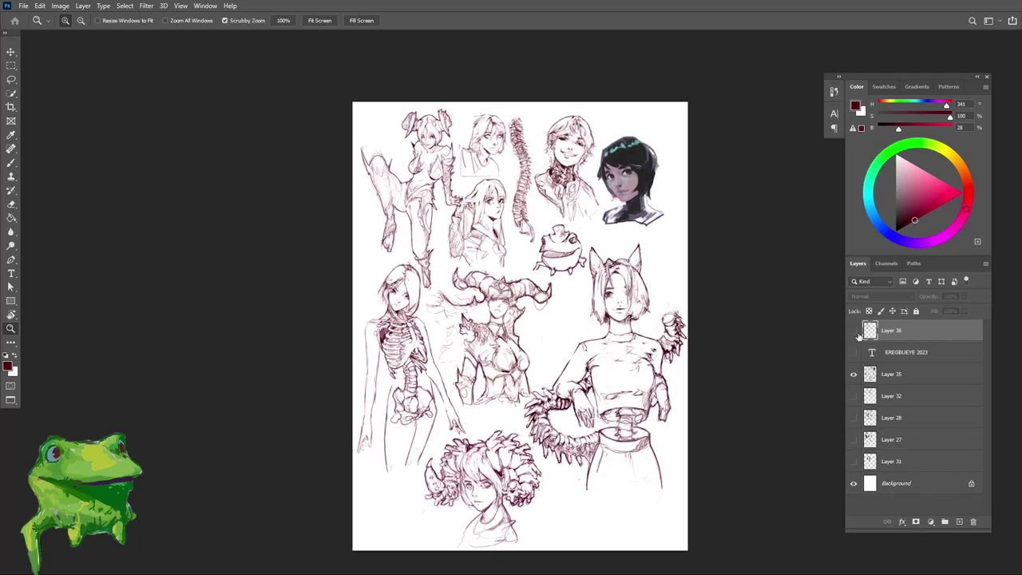
Step: Hide Layer 35 and show Layer 36 to return to the horned woman sketch
left_click(854, 374)
left_click(854, 331)
left_click_drag(495, 174, 531, 167)
left_click_drag(456, 149, 463, 182)
left_click_drag(463, 183, 470, 181)
Step: Rework the upper petals of the far-side head ornament, alternating light erasing with new curved strokes
key("b")
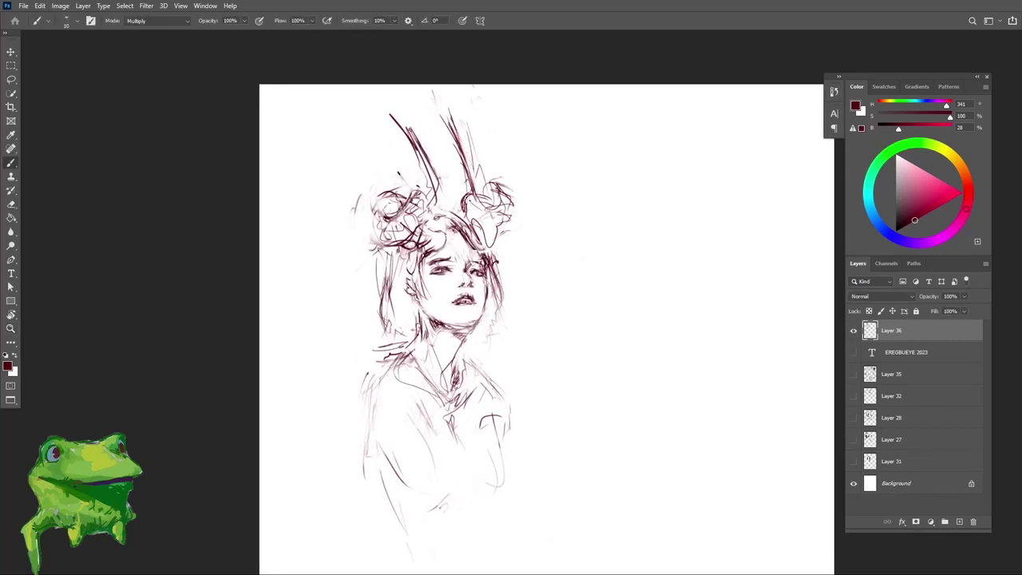
scroll(477, 205, "up", 1)
key("e")
scroll(485, 211, "up", 1)
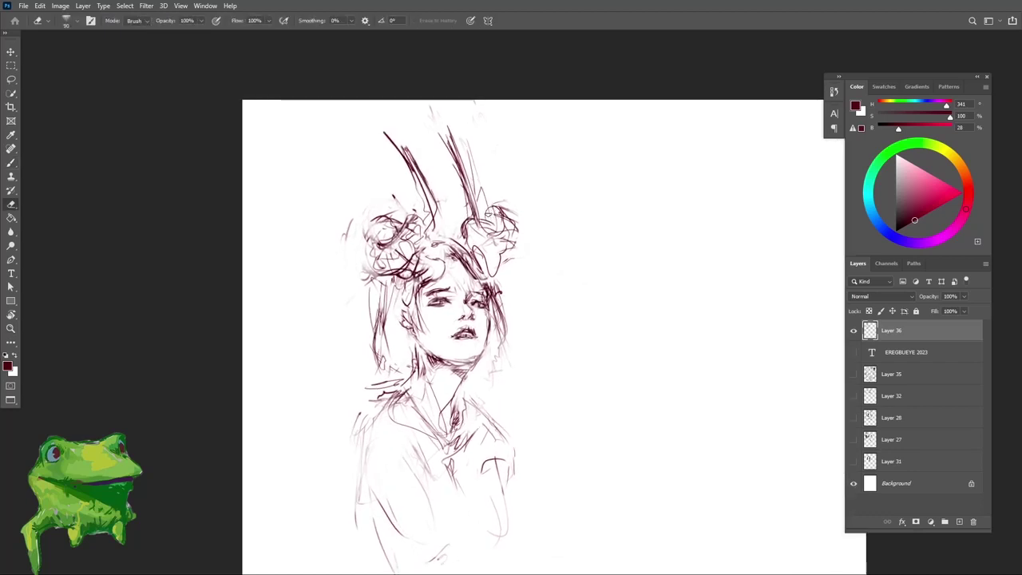
key("b")
key("e")
key("b")
mouse_move(501, 224)
left_mouse_down()
mouse_move(487, 226)
mouse_move(508, 217)
mouse_move(498, 219)
left_mouse_up()
key("e")
key("b")
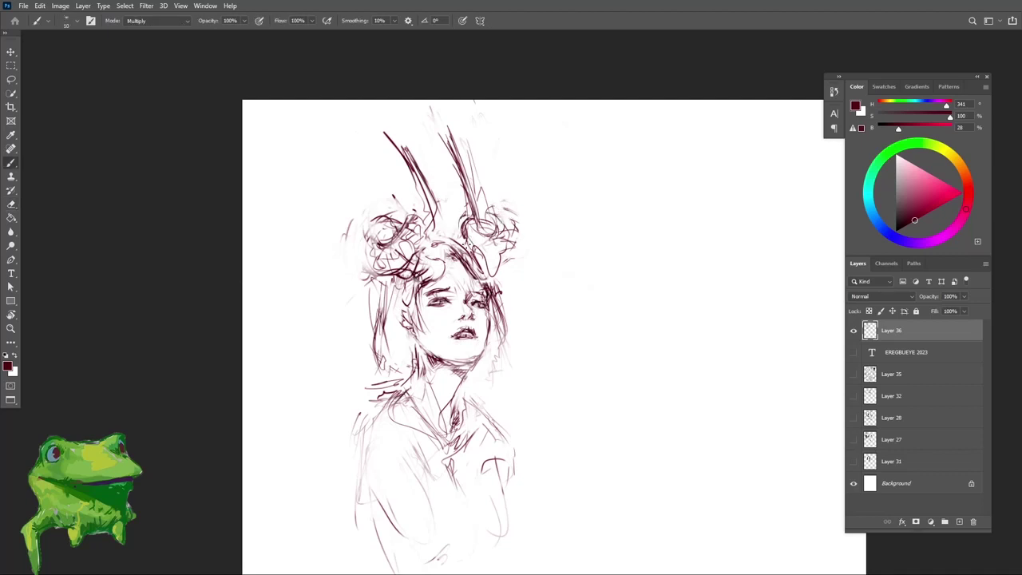
Step: Erase the long lower petals of the far-side ornament and redraw its lines around the horn base
key("e")
left_click_drag(502, 254, 498, 268)
key("b")
left_click_drag(480, 205, 494, 238)
key("e")
key("b")
mouse_move(456, 175)
left_mouse_down()
mouse_move(484, 230)
mouse_move(452, 254)
left_mouse_up()
Step: Build up circular petal lines in the middle of the far-side ornament
key("r")
key("z")
key("e")
key("b")
scroll(468, 246, "up", 1)
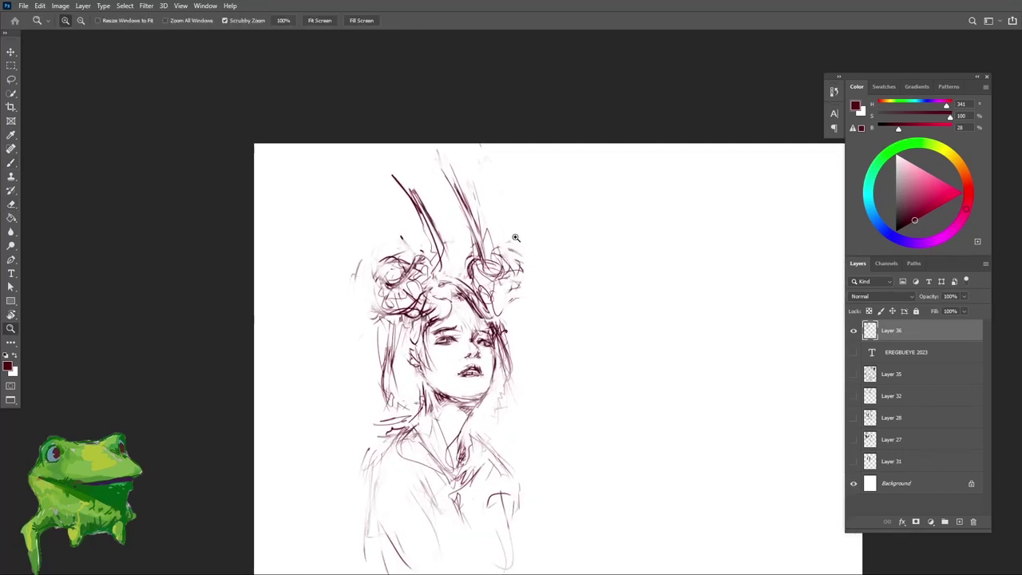
key("z")
mouse_move(506, 281)
left_mouse_down()
mouse_move(484, 316)
mouse_move(495, 290)
left_mouse_up()
key("b")
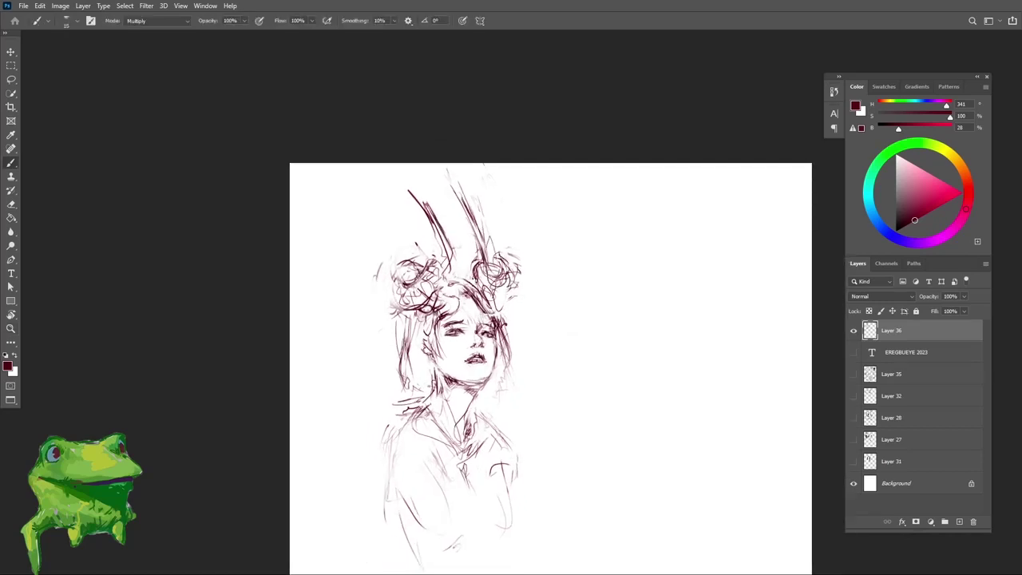
Step: Lighten and touch up the hair lines on the crown above the forehead
key("e")
scroll(485, 313, "up", 1)
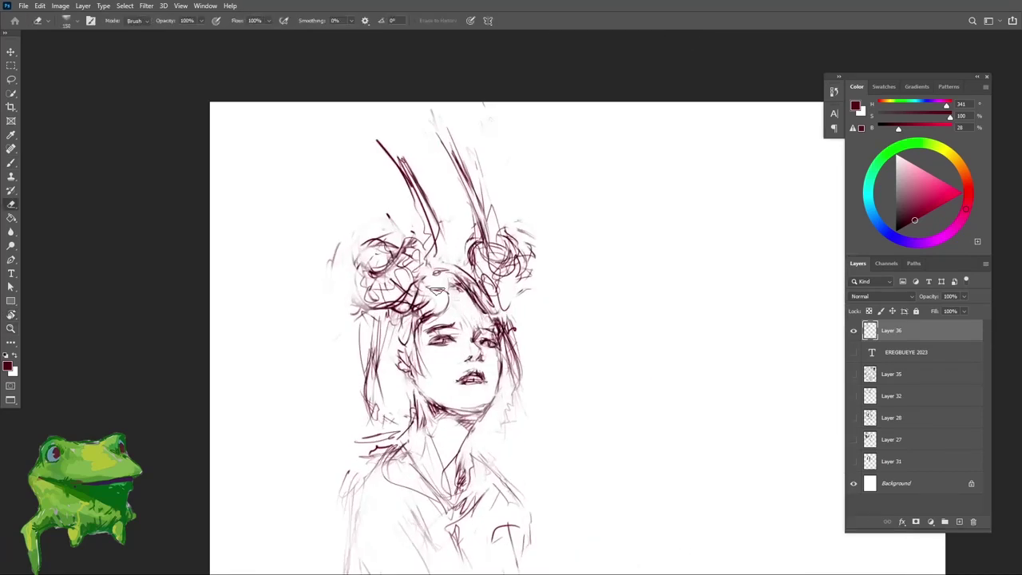
key("b")
key("z")
left_click_drag(483, 303, 439, 315)
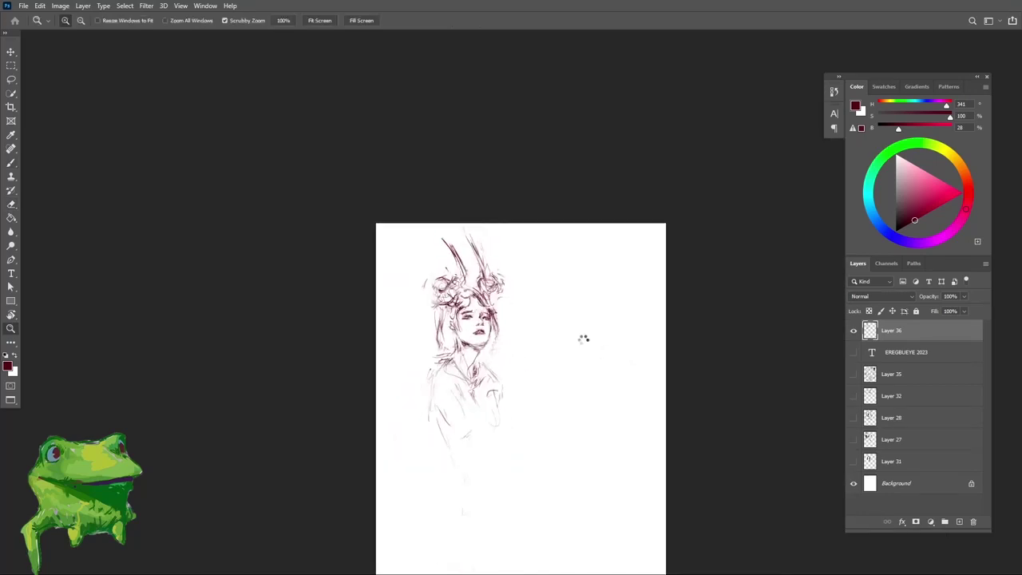
Step: Flip the canvas horizontally and soften the far-side hair lines beside the face
key("ctrl+shift+h")
left_click_drag(529, 295, 578, 305)
left_click_drag(621, 333, 471, 312)
key("e")
left_click_drag(461, 284, 417, 359)
key("b")
key("z")
left_click_drag(469, 337, 499, 297)
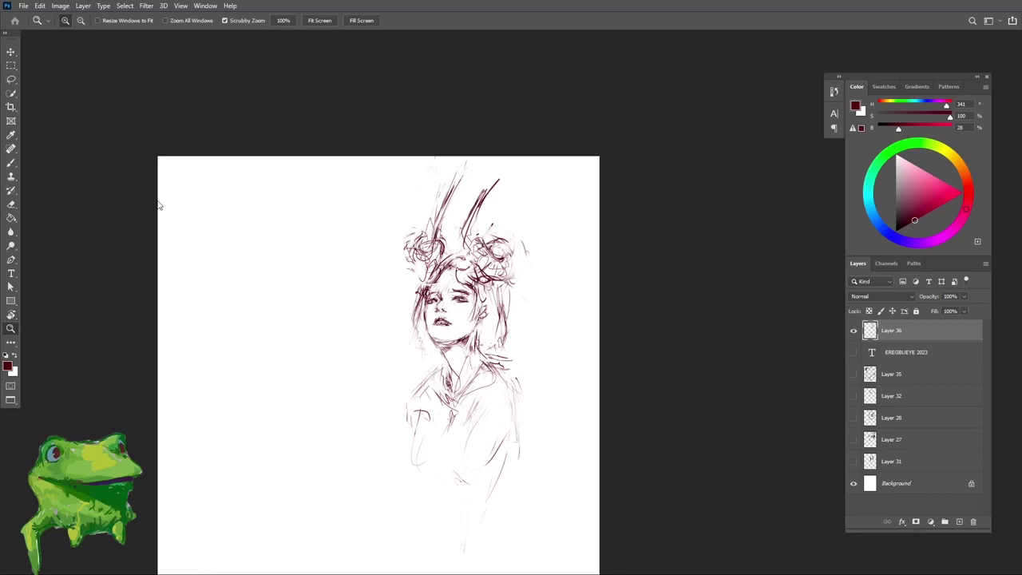
Step: Refine the hair strands along the parting between the two ornaments with brush and eraser
scroll(424, 371, "up", 2)
key("b")
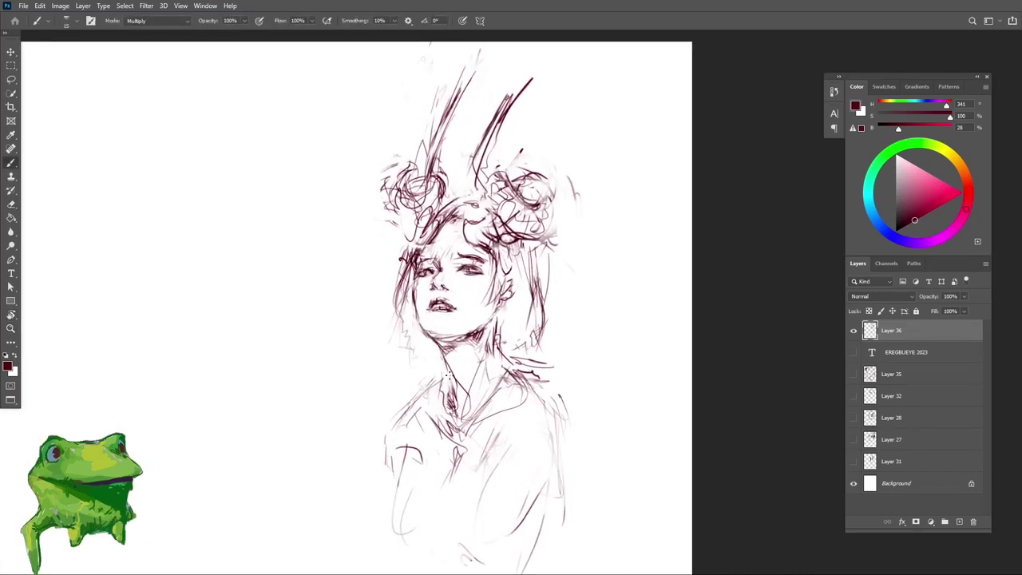
key("z")
scroll(464, 372, "down", 2)
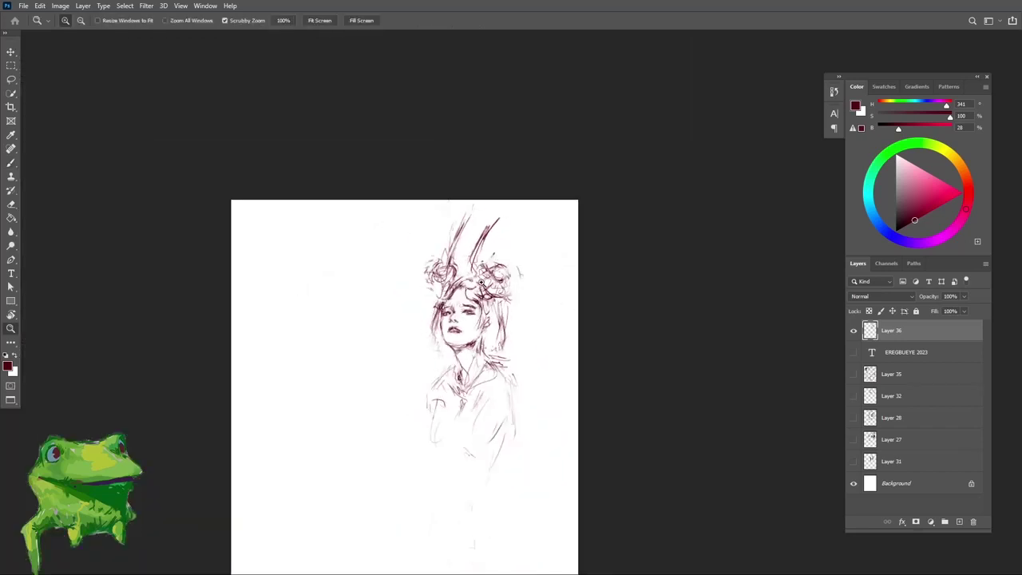
scroll(481, 282, "up", 2)
key("e")
key("b")
mouse_move(453, 278)
left_mouse_down()
mouse_move(446, 297)
mouse_move(470, 290)
left_mouse_up()
key("e")
key("b")
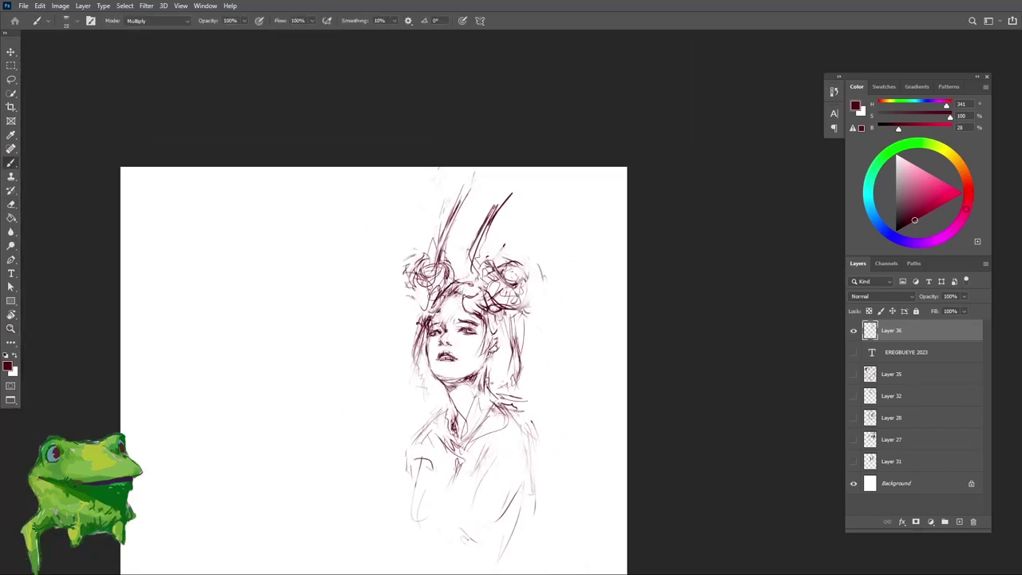
Step: Hatch the hair below the ear with short strokes and draw curled ends on the far-side hair
key("e")
key("z")
mouse_move(526, 339)
left_mouse_down()
mouse_move(510, 352)
mouse_move(545, 361)
mouse_move(539, 346)
mouse_move(525, 352)
left_mouse_up()
scroll(539, 345, "down", 1)
scroll(525, 353, "down", 1)
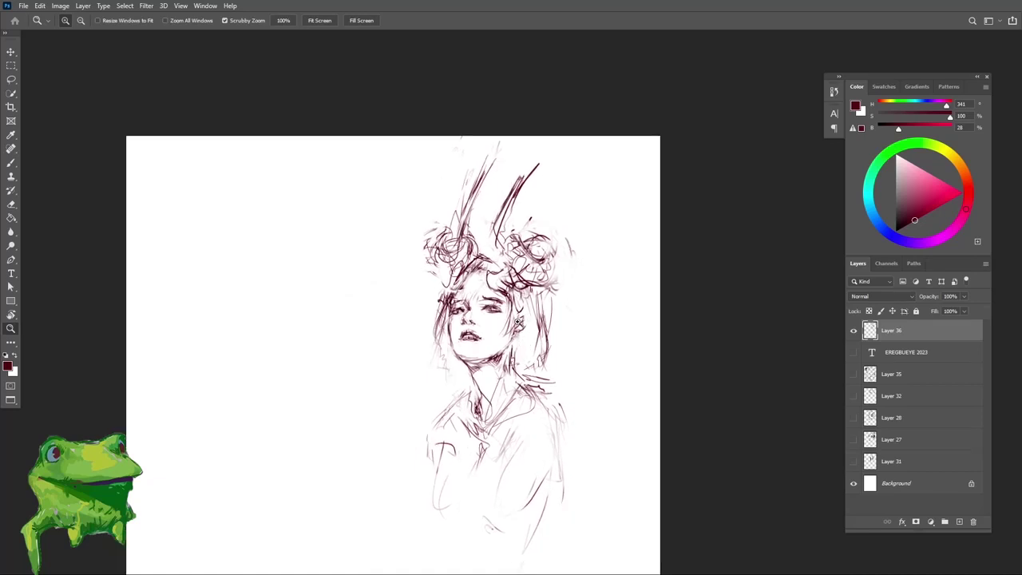
scroll(528, 339, "up", 1)
key("b")
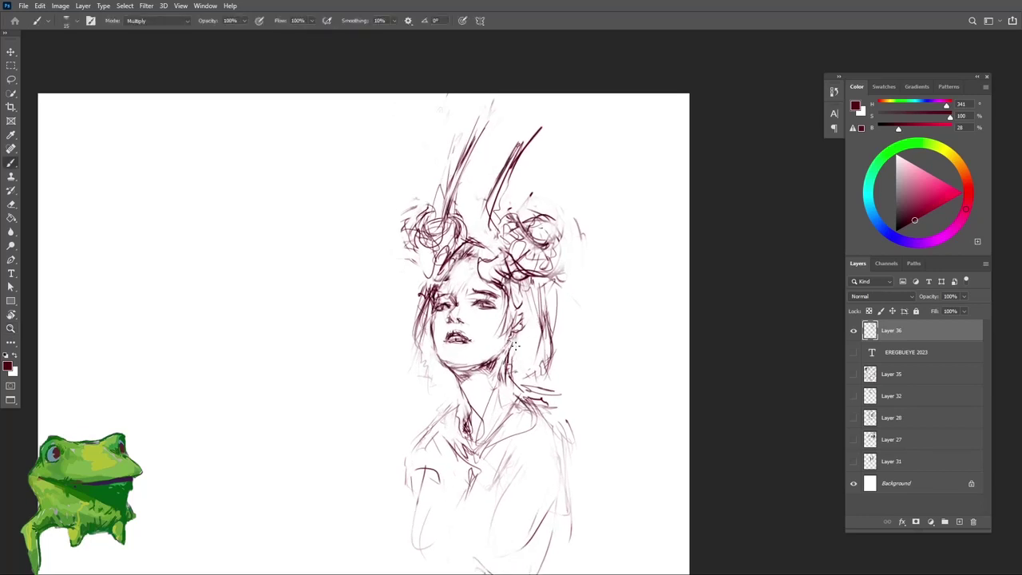
mouse_move(515, 346)
left_mouse_down()
mouse_move(522, 364)
mouse_move(543, 360)
left_mouse_up()
key("e")
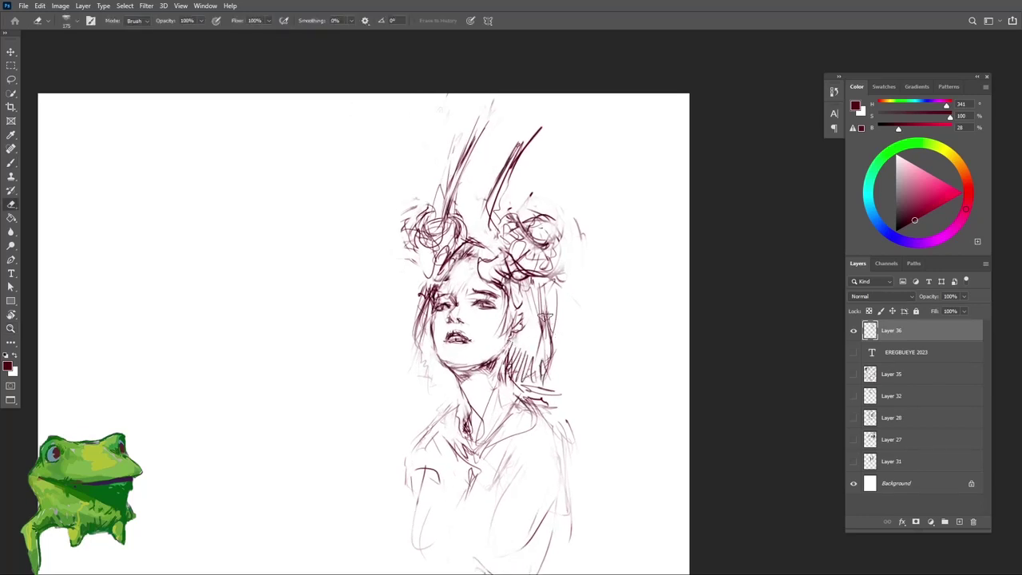
key("b")
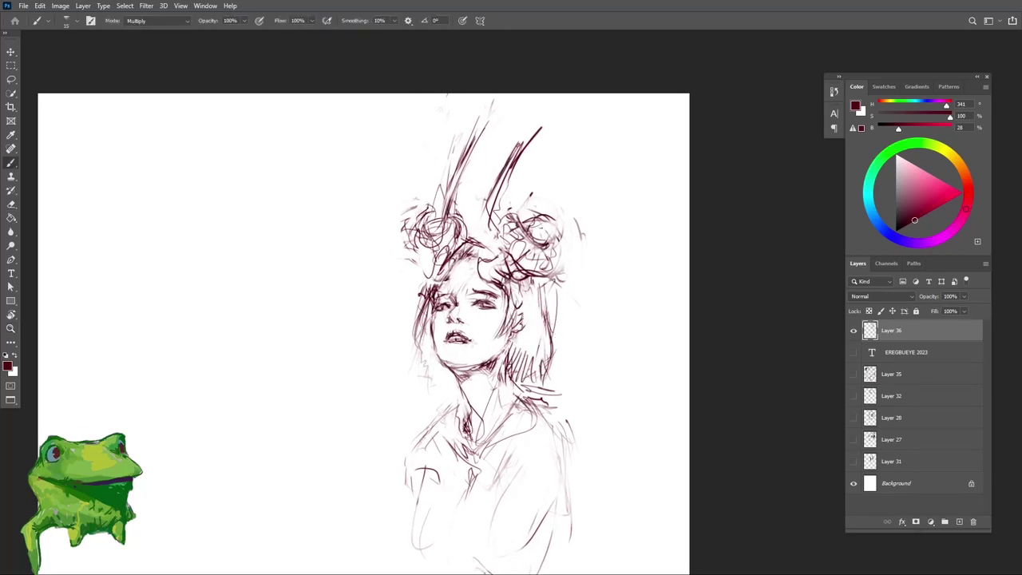
left_click_drag(410, 328, 421, 389)
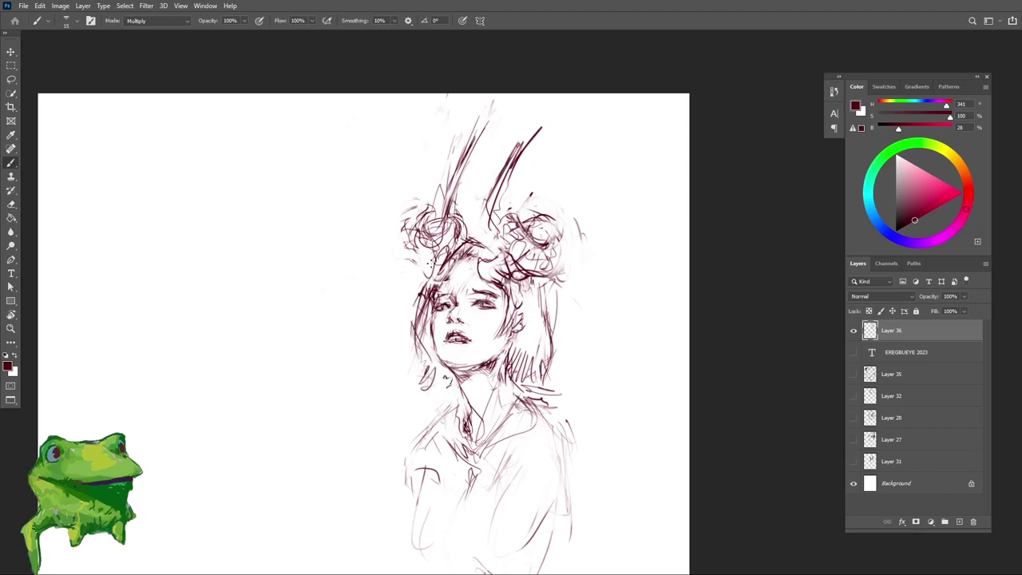
Step: Erase the inner lines at the base of the far horn and redraw the ornament's curve beneath it
key("e")
left_click_drag(440, 225, 453, 171)
key("b")
left_click_drag(426, 225, 438, 234)
key("e")
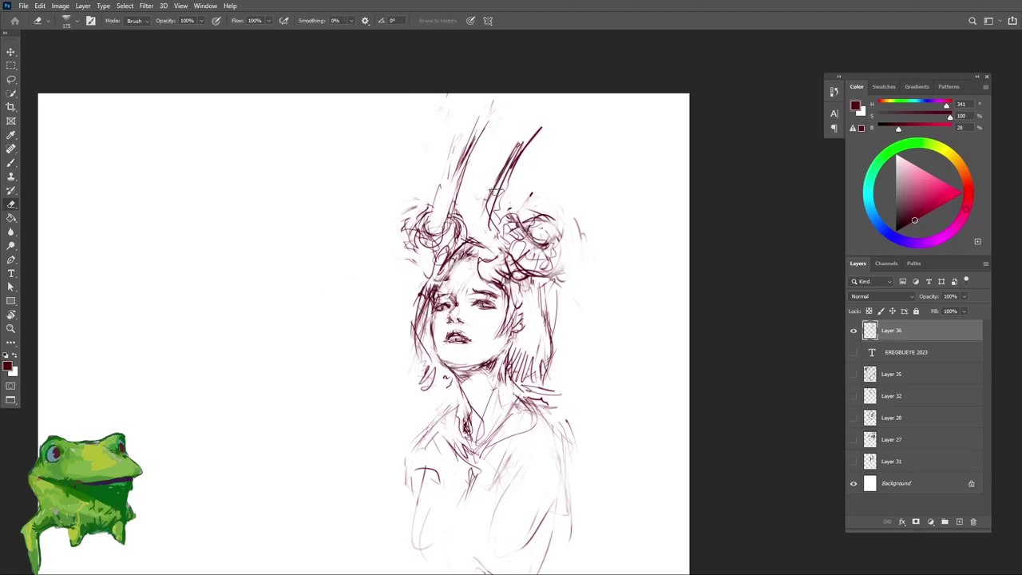
Step: Erase the jagged inner edge of the ear-side horn and redraw its tip and base contour
key("b")
mouse_move(495, 192)
left_mouse_down()
mouse_move(509, 166)
mouse_move(483, 214)
left_mouse_up()
key("e")
key("b")
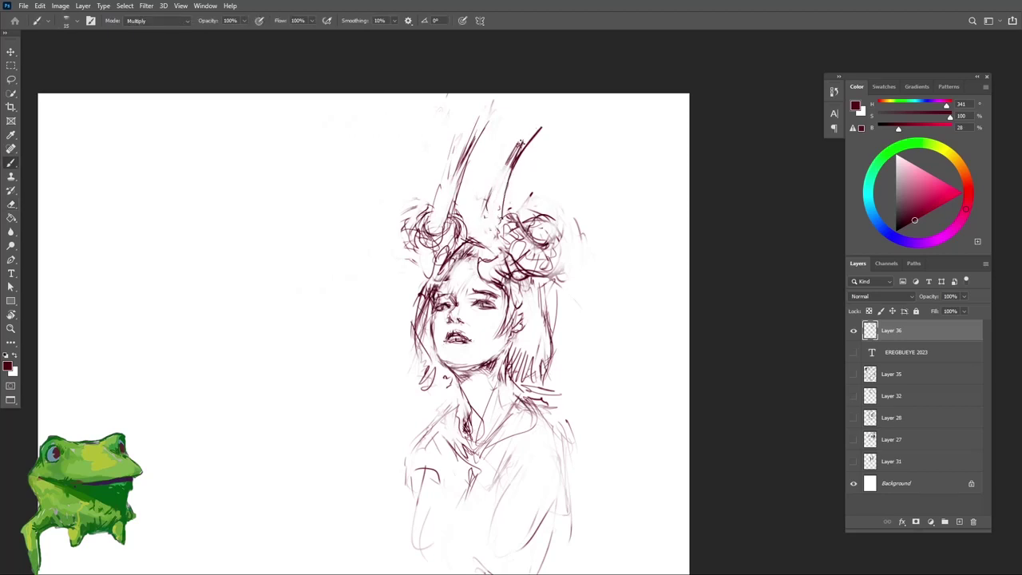
mouse_move(507, 165)
left_mouse_down()
mouse_move(490, 228)
mouse_move(534, 134)
left_mouse_up()
left_click_drag(493, 183, 478, 224)
Step: Touch up the bases of both horns where they meet the flower-like ornaments
key("z")
left_click_drag(485, 234, 460, 295)
key("z")
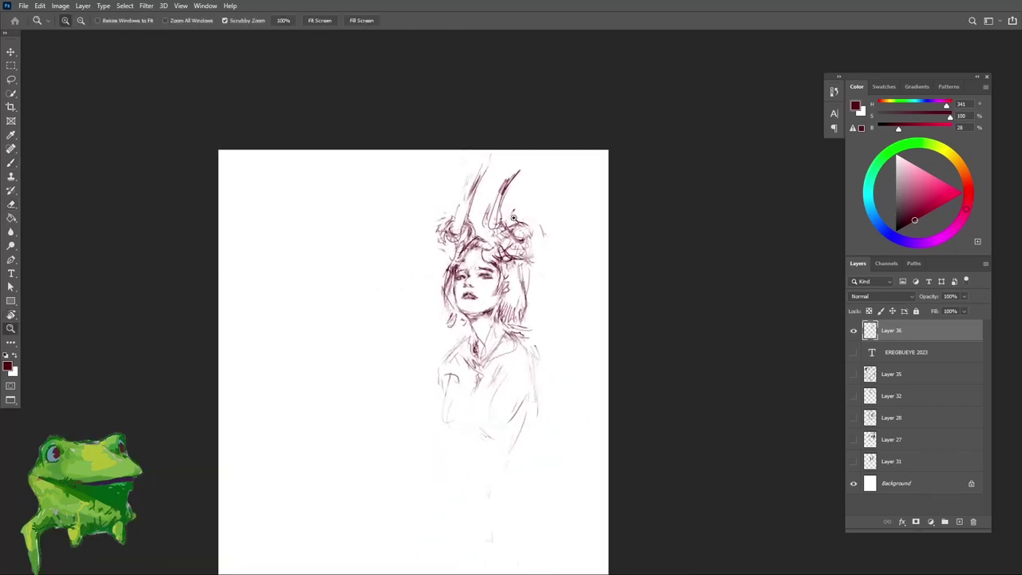
left_click_drag(498, 213, 517, 214)
key("e")
key("b")
key("e")
key("b")
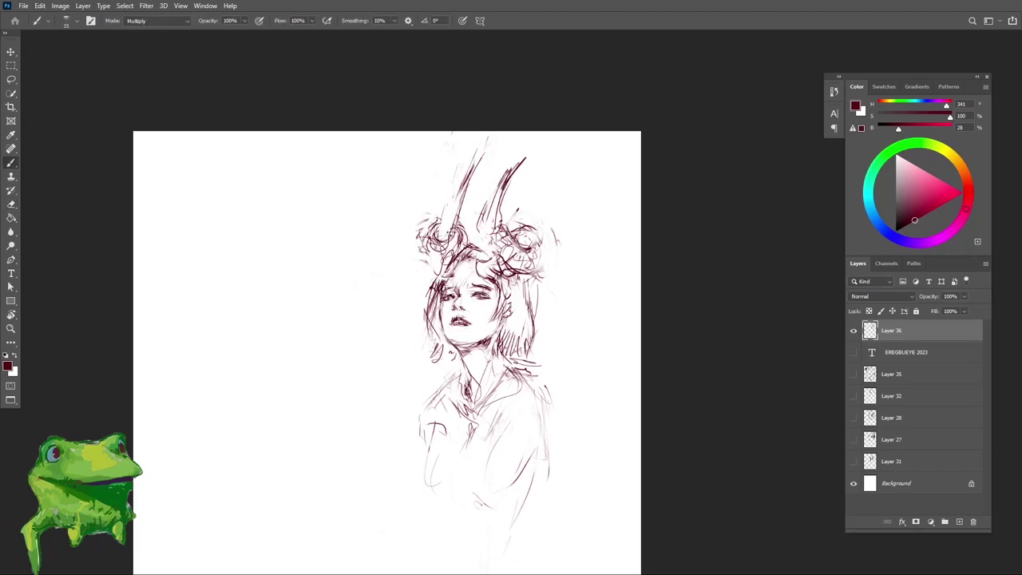
Step: Sharpen the far horn's outline with a darker contour toward its tip
key("z")
left_click_drag(491, 240, 465, 265)
left_click_drag(478, 211, 498, 214)
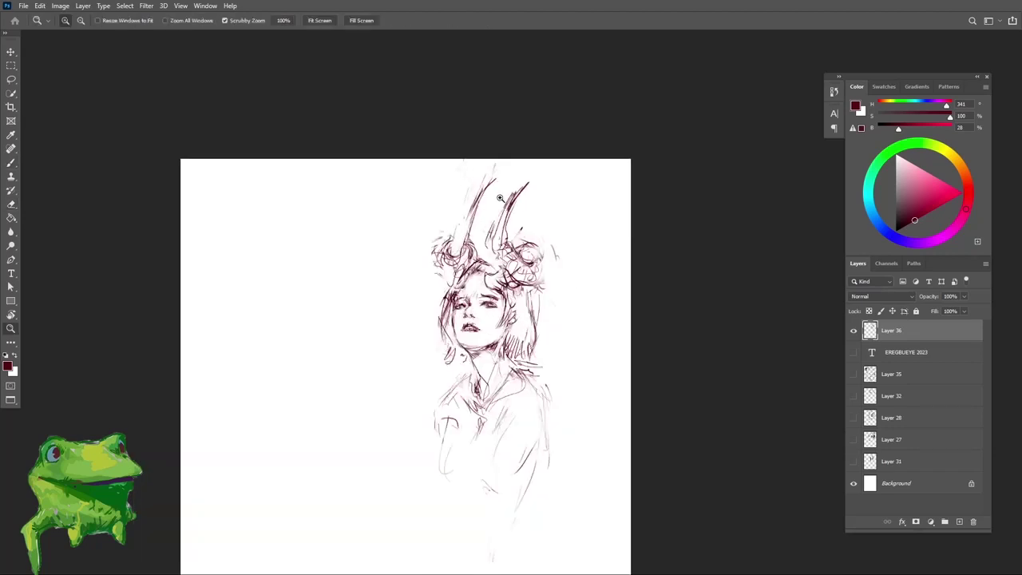
key("e")
key("b")
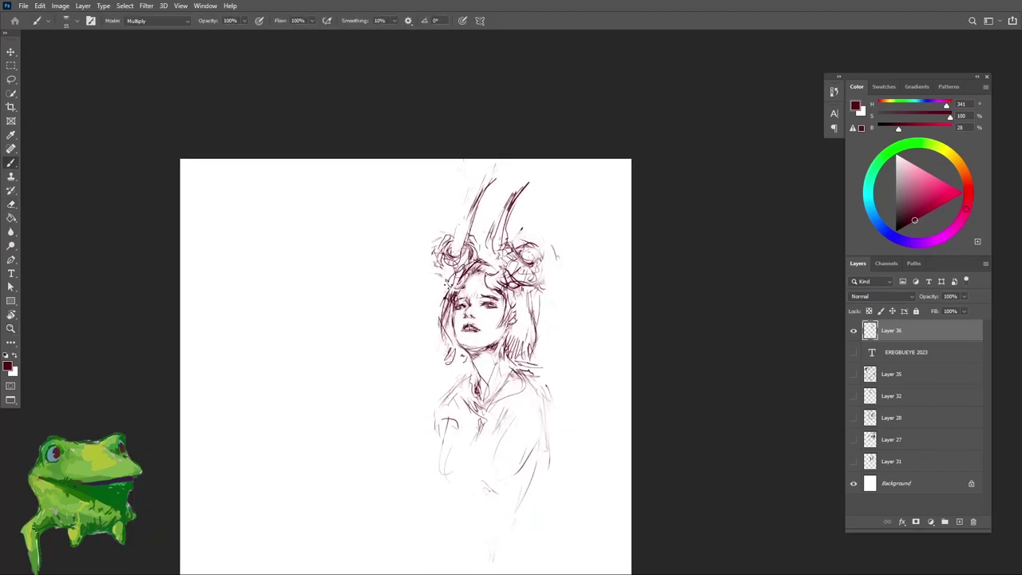
Step: Redraw both shoulder contours with darker lines and erase the old sleeve lines on the torso
key("z")
left_click_drag(469, 288, 430, 350)
mouse_move(474, 324)
left_mouse_down()
mouse_move(525, 361)
mouse_move(507, 376)
mouse_move(527, 371)
left_mouse_up()
key("e")
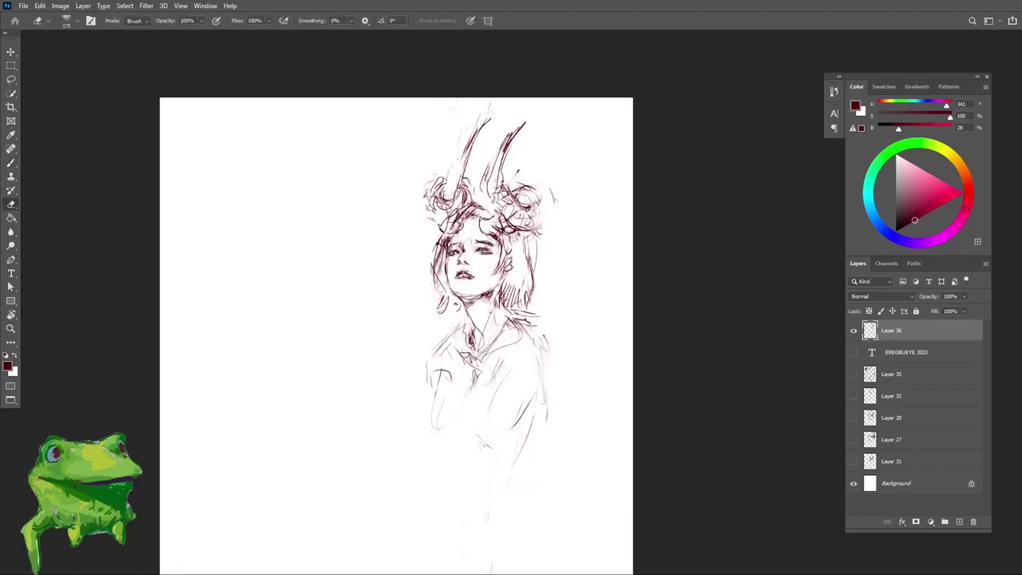
key("b")
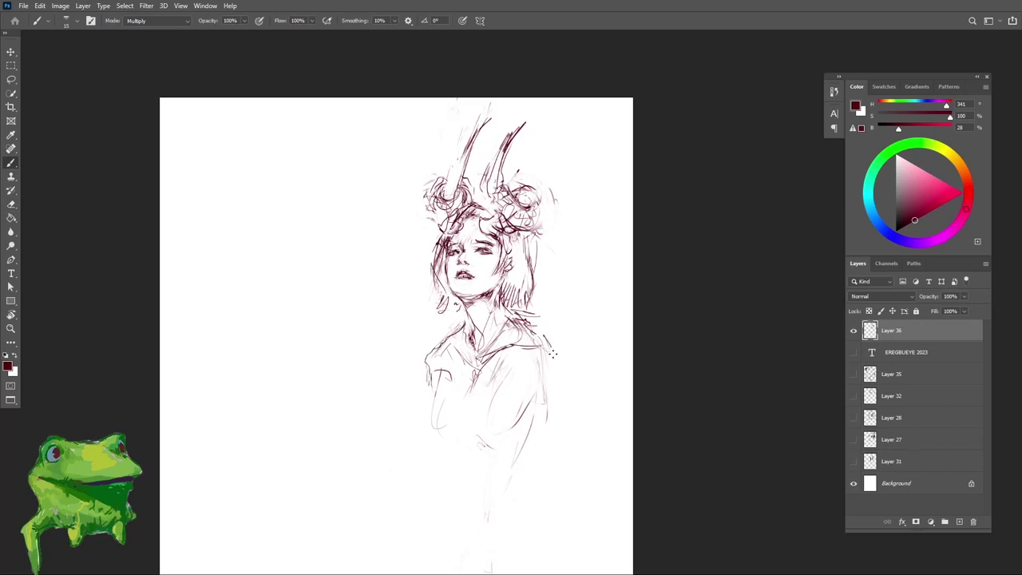
key("e")
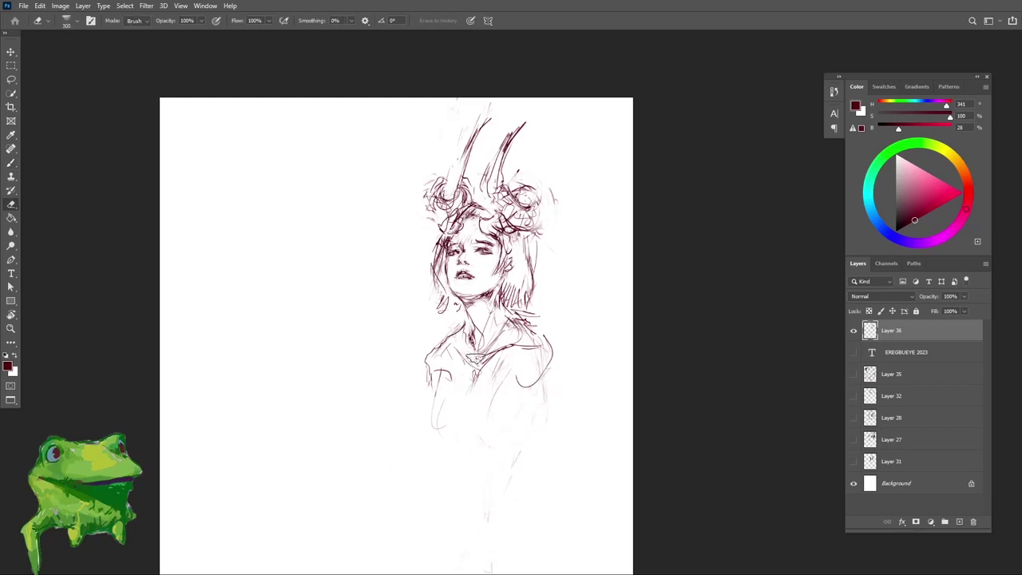
key("b")
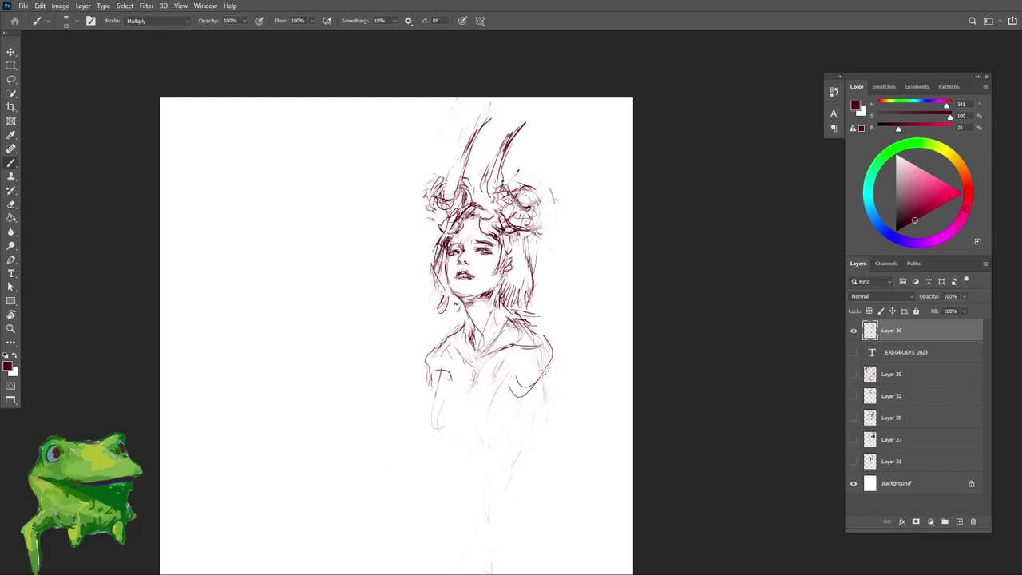
Step: Draw loose curved contours for both upper arms below the shoulders
left_click_drag(546, 371, 503, 398)
key("ctrl+z")
mouse_move(432, 384)
left_mouse_down()
mouse_move(452, 393)
mouse_move(452, 412)
mouse_move(498, 431)
left_mouse_up()
key("ctrl+z")
key("ctrl+z")
left_click_drag(500, 391, 523, 401)
Step: Erase stray strokes between the ear-side hair ends and the near shoulder
key("e")
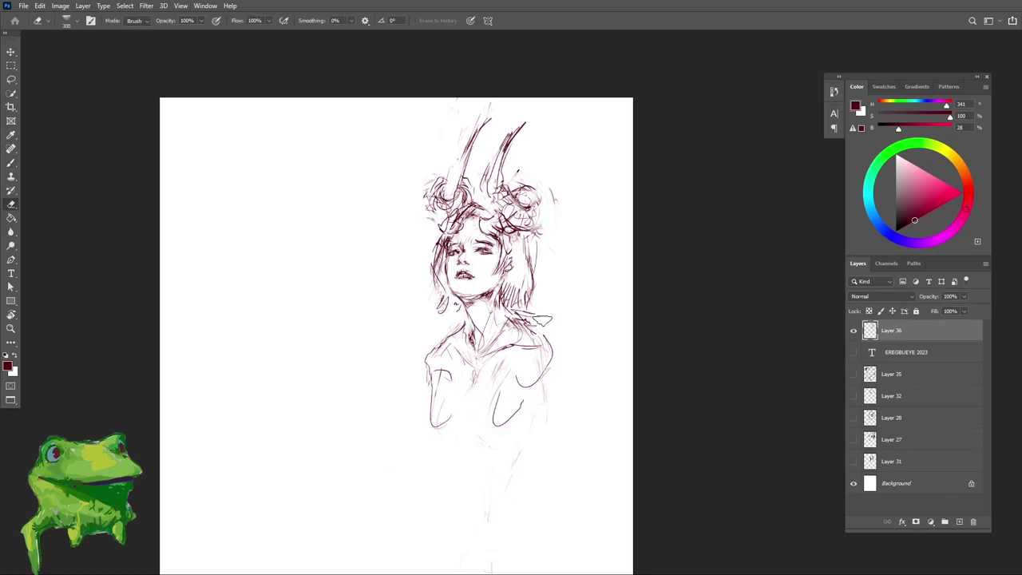
left_click_drag(546, 316, 531, 329)
left_click_drag(511, 323, 506, 350)
left_click_drag(503, 318, 526, 286)
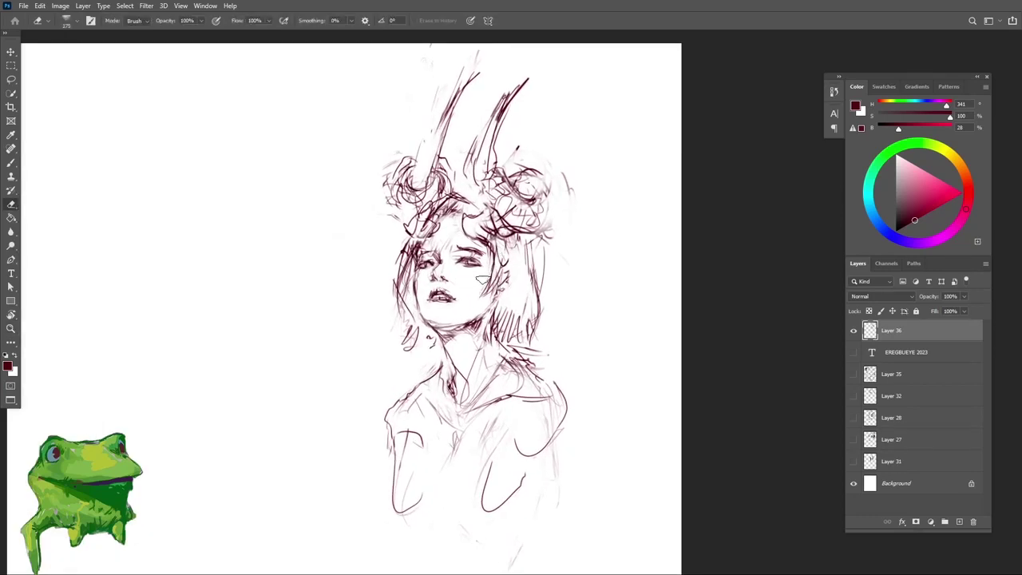
Step: Touch up the near eyebrow with a longer, softer stroke
key("b")
scroll(438, 311, "up", 1)
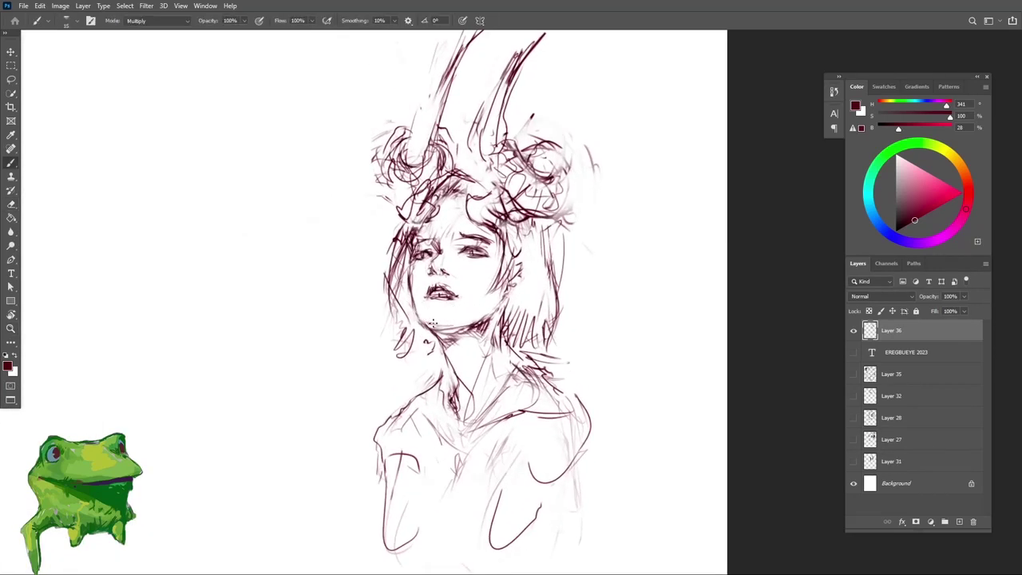
left_click_drag(465, 309, 432, 310)
left_click_drag(465, 241, 484, 244)
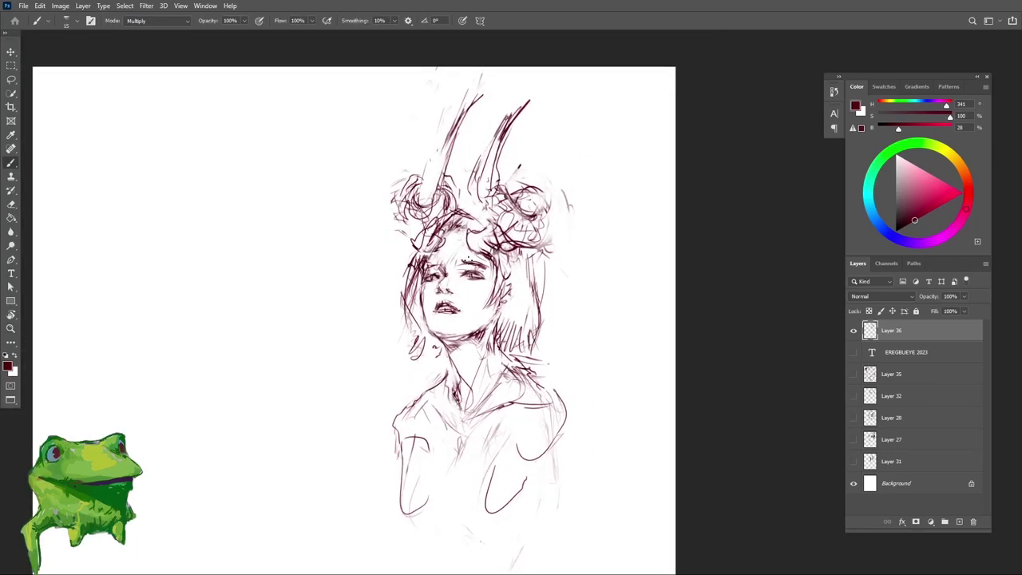
scroll(479, 257, "up", 1)
key("e")
key("b")
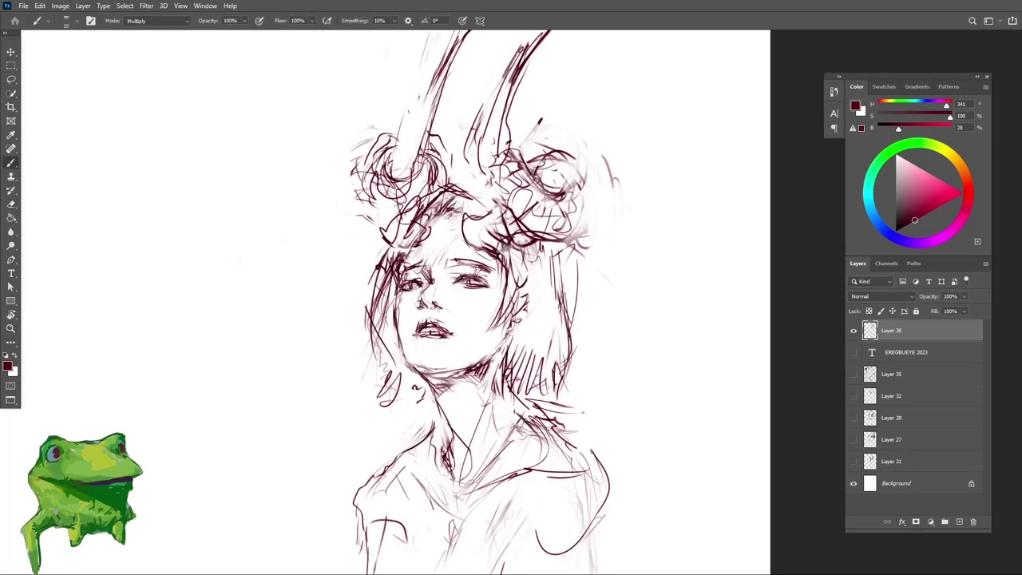
Step: Enlarge the eraser to about 1700 and lightly fade the facial features and far-side hair lines
scroll(493, 288, "up", 3)
key("e")
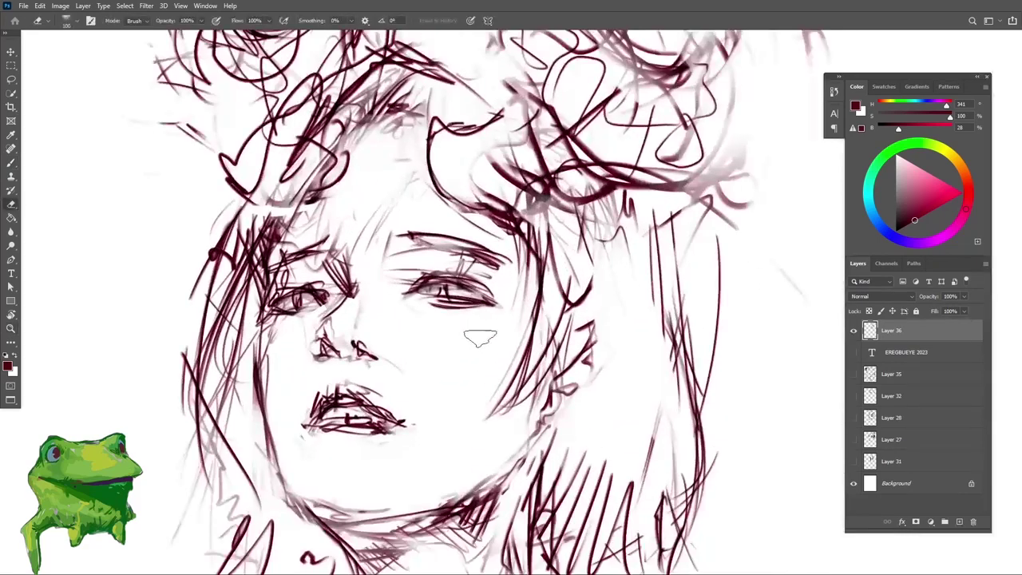
key("bracketright")
key("bracketright")
key("bracketright")
key("bracketright")
key("bracketright")
key("bracketright")
key("bracketright")
key("bracketright")
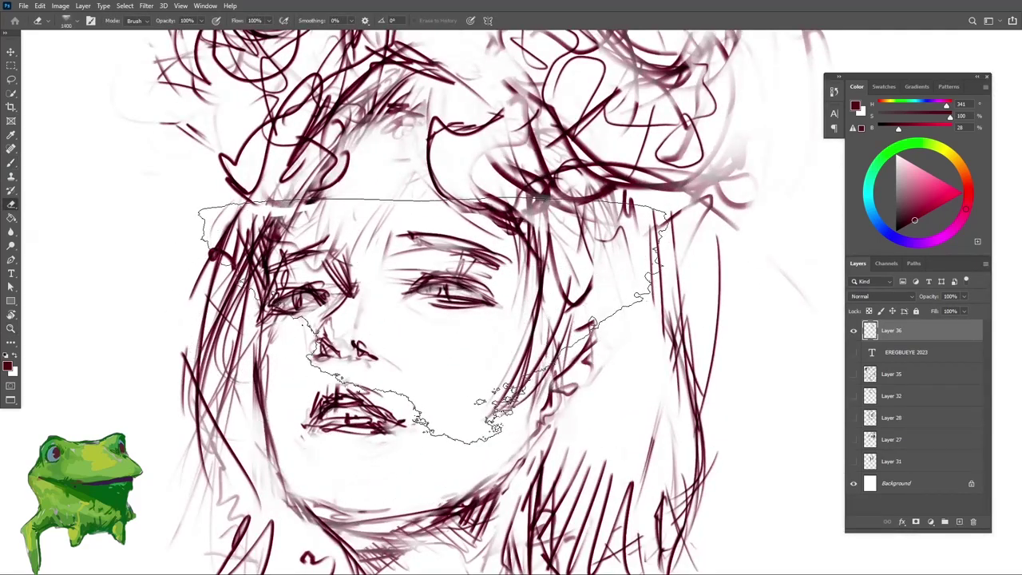
left_click_drag(477, 327, 431, 344)
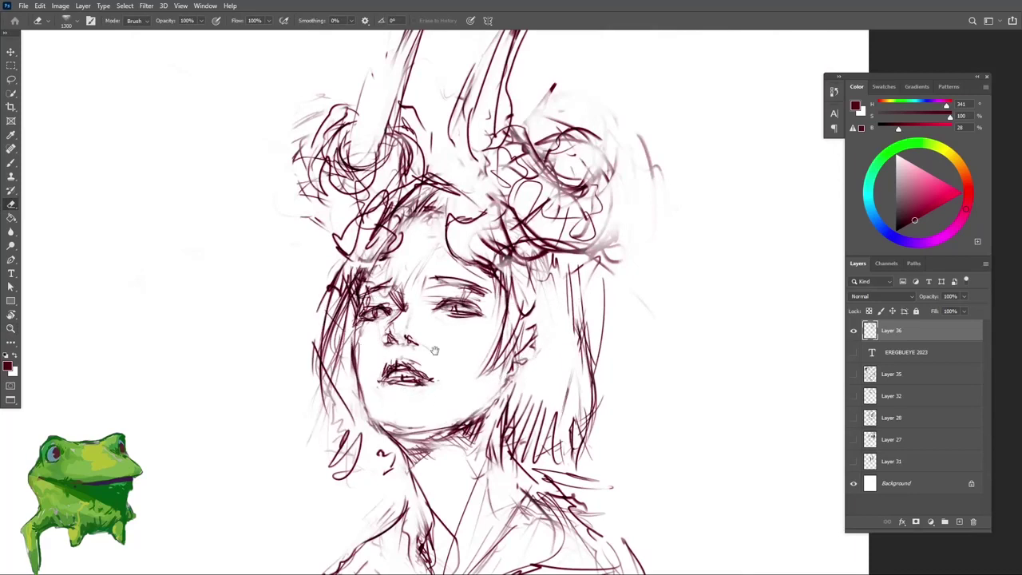
left_click_drag(537, 308, 456, 364)
key("e")
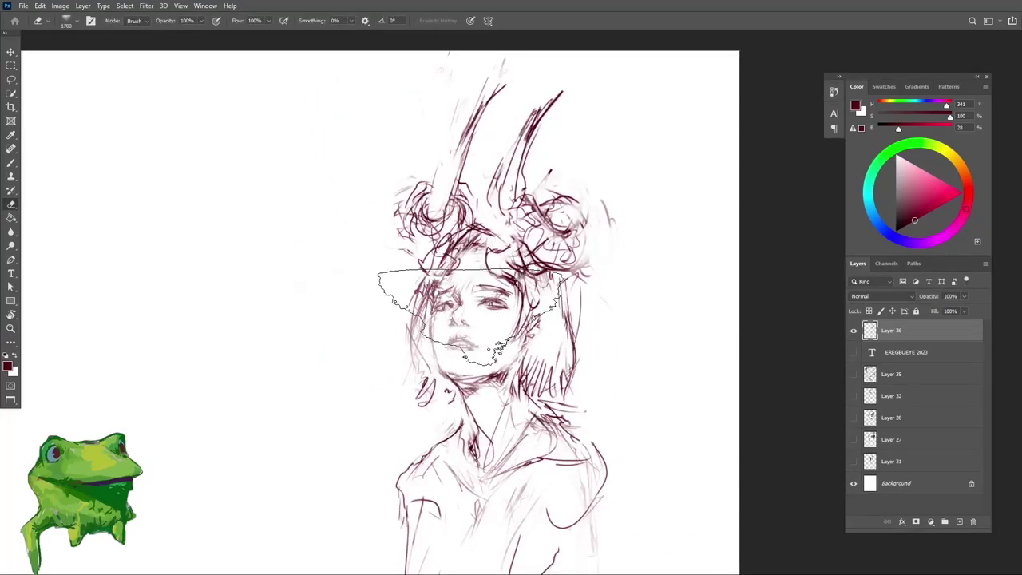
Step: Redraw the upper lash line of the near eye over the faded sketch
key("z")
left_click(488, 299)
left_click(490, 287)
key("b")
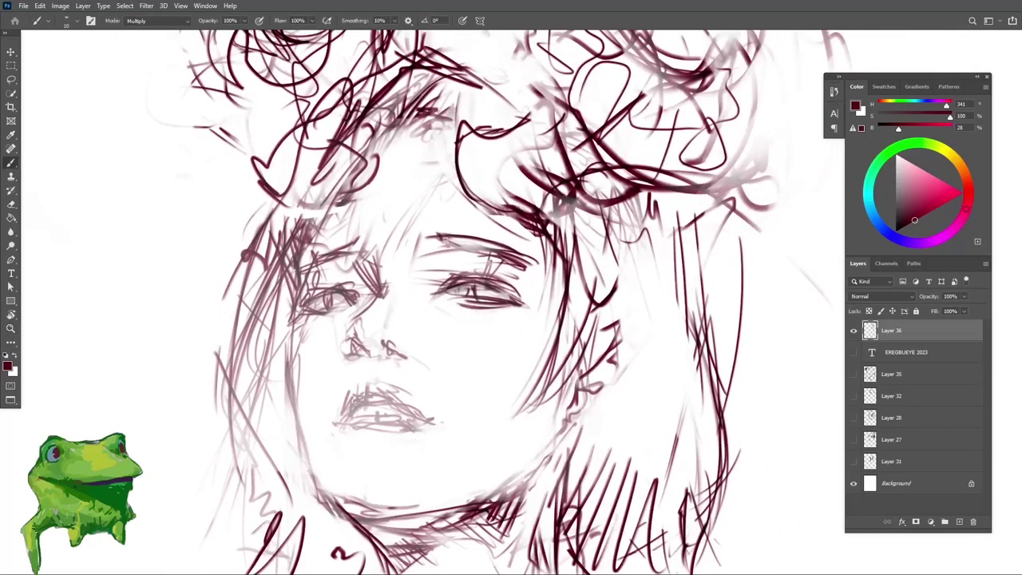
left_click_drag(447, 288, 490, 283)
mouse_move(480, 287)
left_mouse_down()
mouse_move(487, 302)
mouse_move(510, 304)
mouse_move(499, 311)
mouse_move(519, 306)
mouse_move(441, 282)
mouse_move(452, 282)
mouse_move(405, 322)
left_mouse_up()
Step: Clean up the near eye with a small eraser and darken its iris and lower lid
key("e")
key("bracketleft")
key("bracketleft")
key("bracketleft")
key("bracketleft")
key("bracketleft")
key("bracketleft")
key("bracketleft")
key("bracketleft")
key("bracketleft")
key("bracketleft")
key("bracketleft")
key("bracketleft")
key("bracketleft")
key("bracketleft")
key("bracketleft")
key("bracketleft")
key("bracketleft")
key("b")
key("ctrl+z")
key("e")
key("b")
key("ctrl+z")
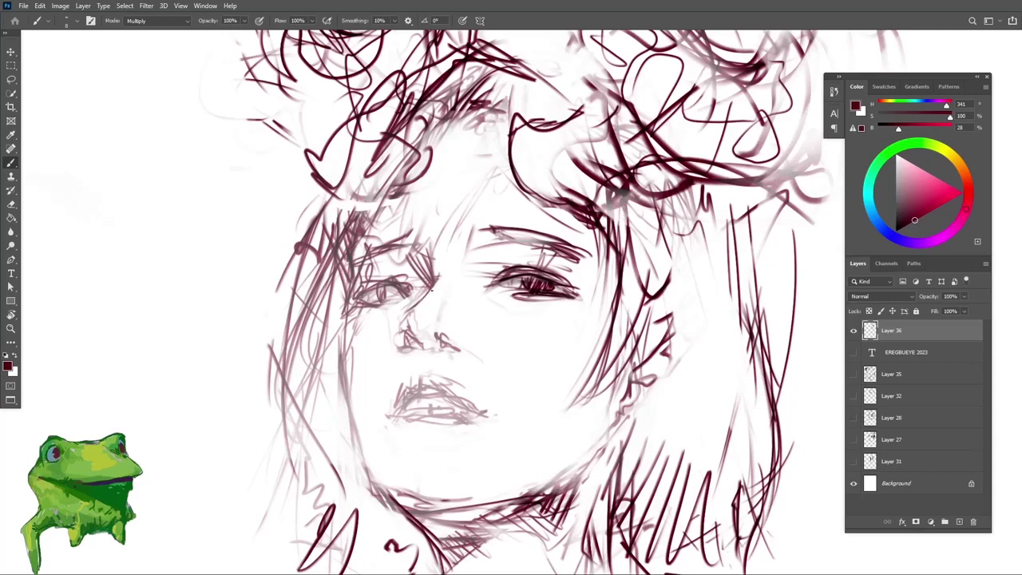
Step: Redraw the nose bridge line from the far eye's inner corner and darken the nostrils
left_click_drag(435, 286, 407, 320)
scroll(447, 375, "down", 3)
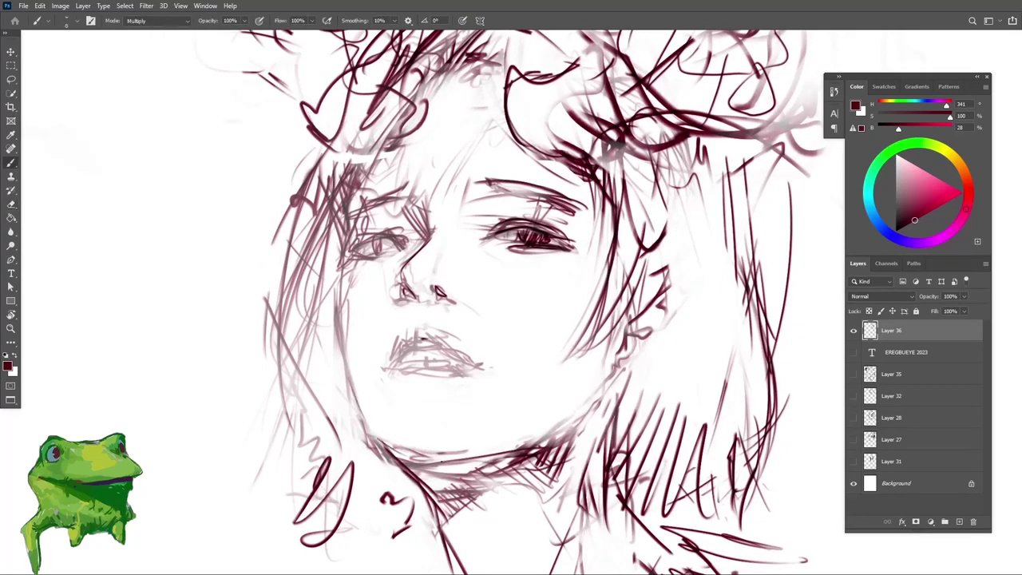
key("z")
left_click_drag(472, 434, 456, 435)
key("l")
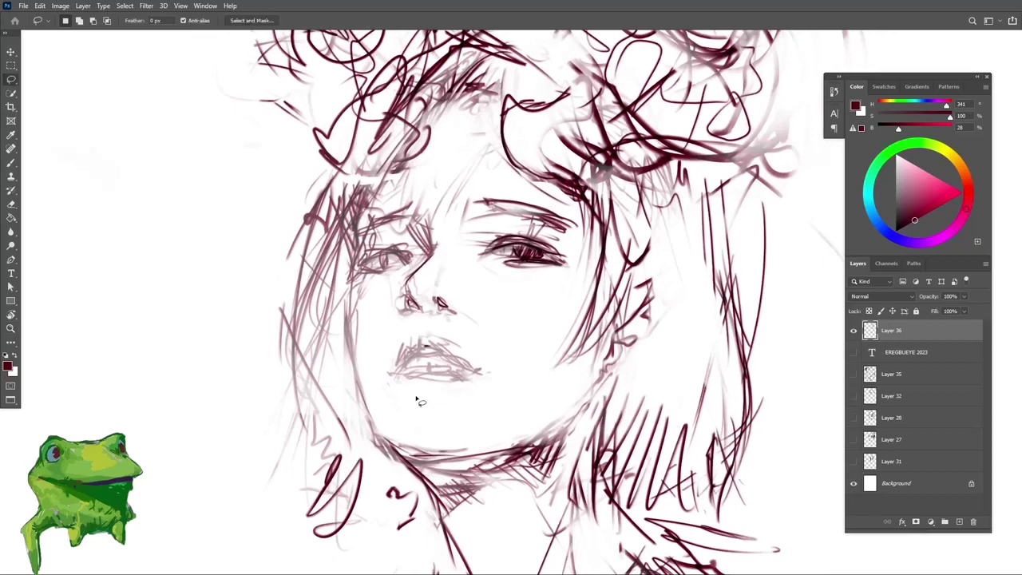
Step: Redraw the lips with a darker upper contour and mouth line, erasing the faded strokes around them
key("b")
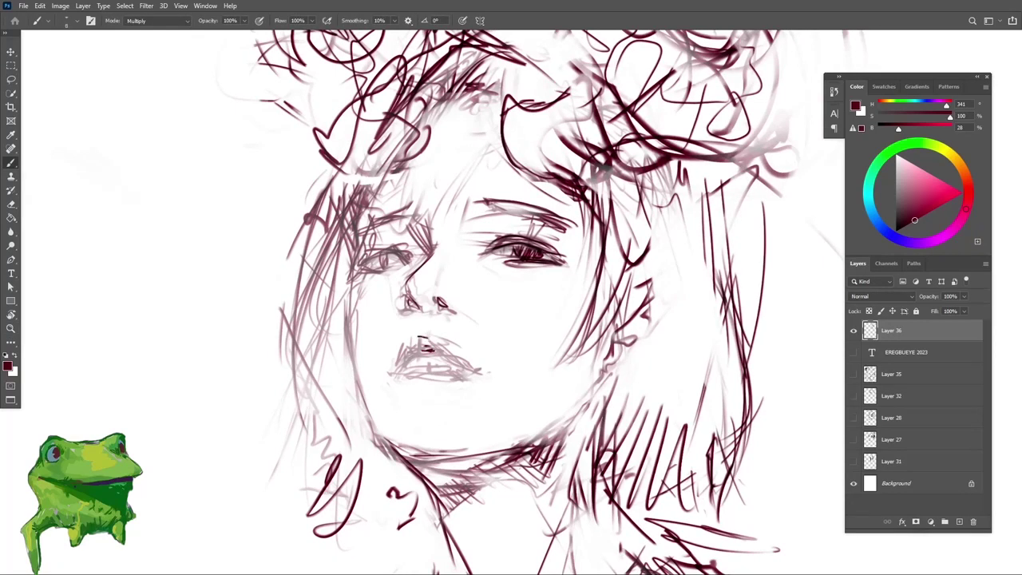
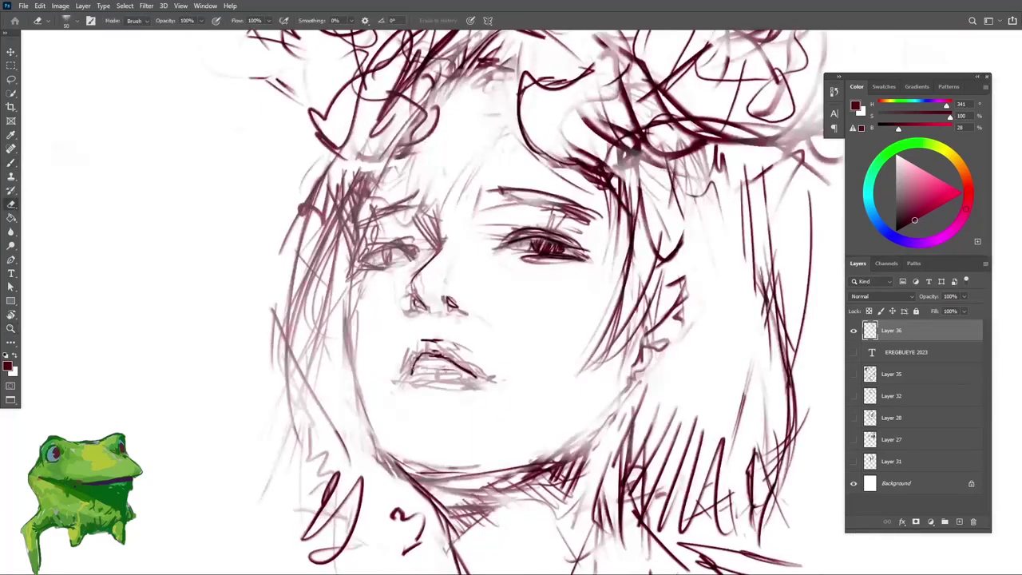
key("z")
mouse_move(436, 391)
left_mouse_down()
mouse_move(393, 384)
mouse_move(422, 379)
left_mouse_up()
key("b")
key("e")
key("z")
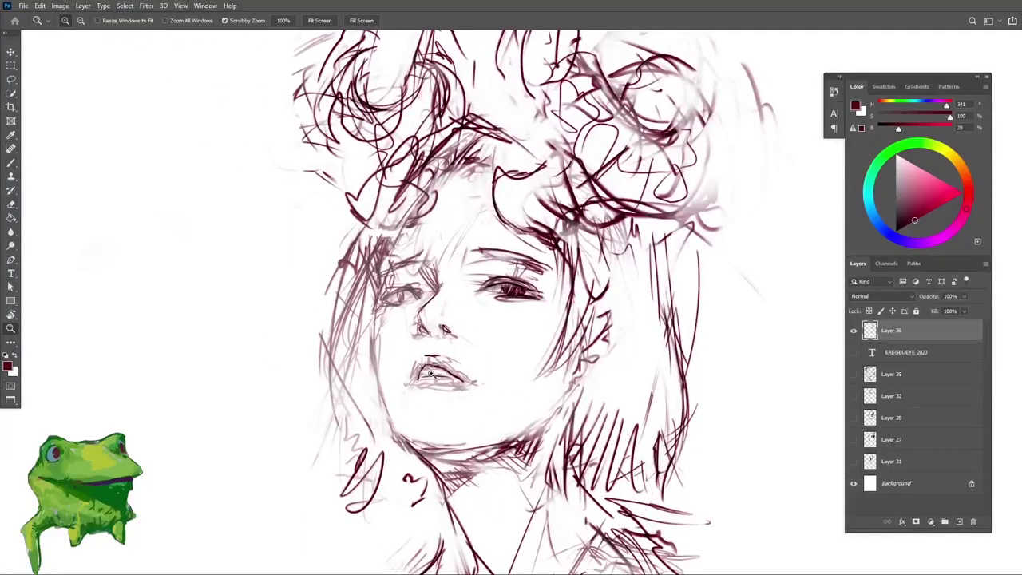
scroll(430, 373, "up", 1)
key("b")
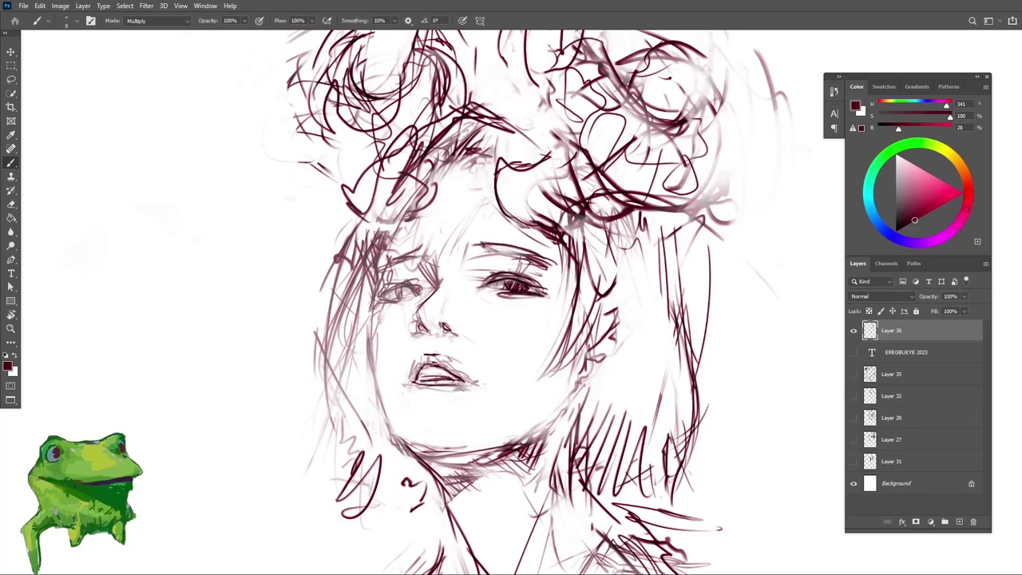
mouse_move(471, 385)
left_mouse_down()
mouse_move(417, 427)
mouse_move(511, 379)
mouse_move(436, 346)
left_mouse_up()
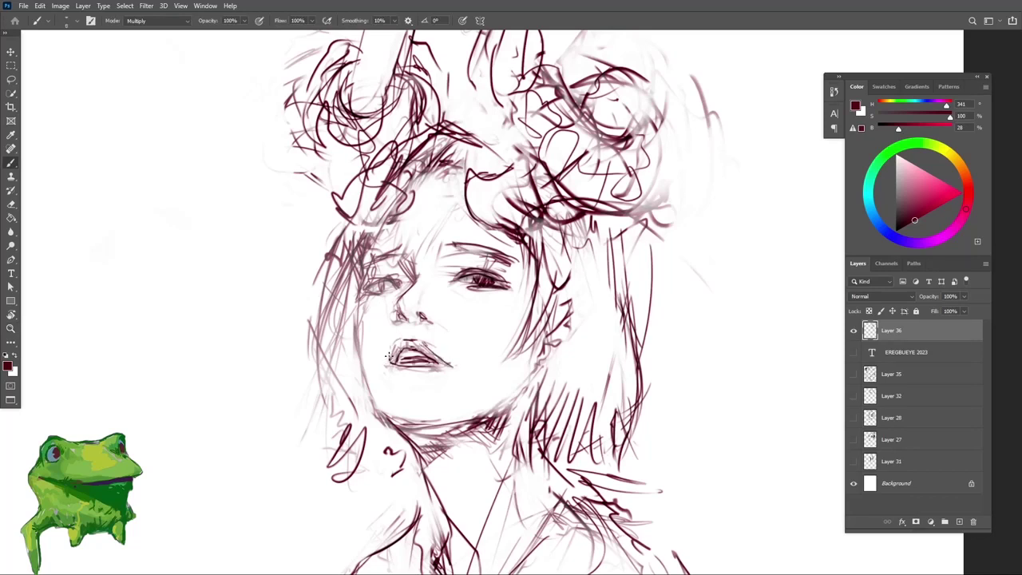
Step: Add a short dark shadow stroke beneath the lower lip
left_click_drag(403, 379, 422, 379)
scroll(440, 391, "down", 5)
scroll(423, 384, "up", 5)
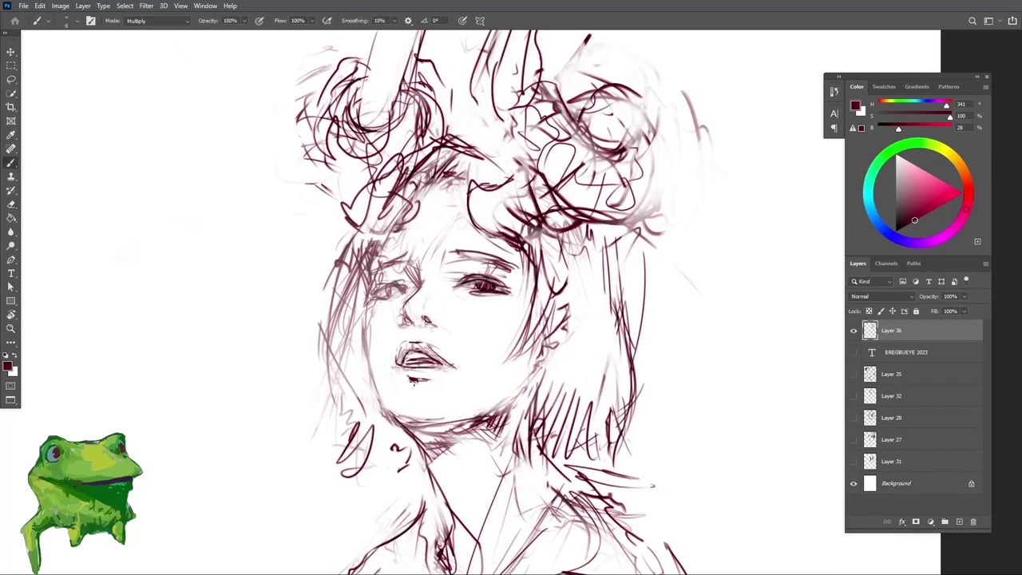
mouse_move(442, 381)
left_mouse_down()
mouse_move(415, 436)
mouse_move(476, 359)
mouse_move(489, 376)
left_mouse_up()
Step: Erase the rough far-side face edge and redraw the cheek contour down to the jaw
key("e")
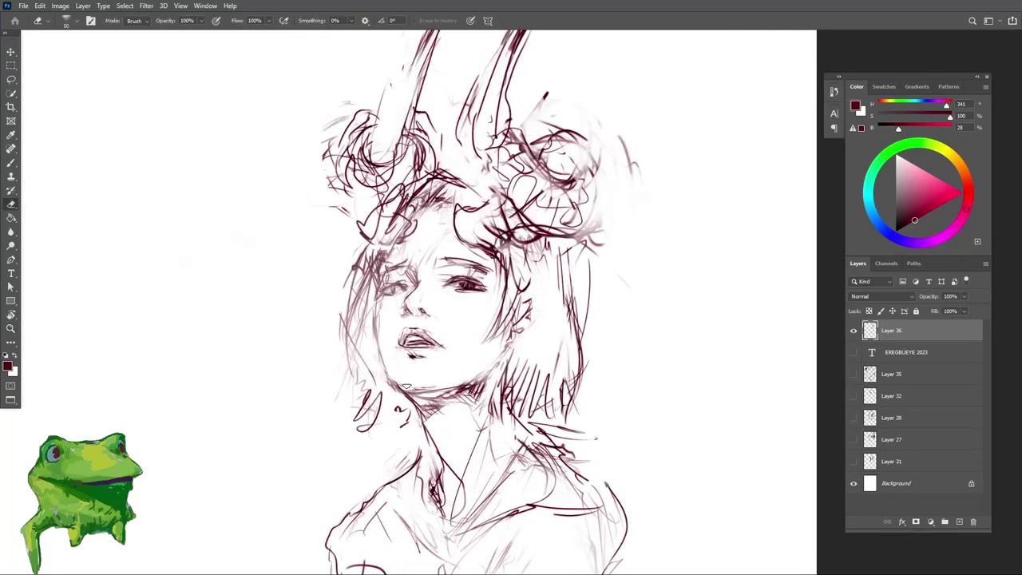
key("b")
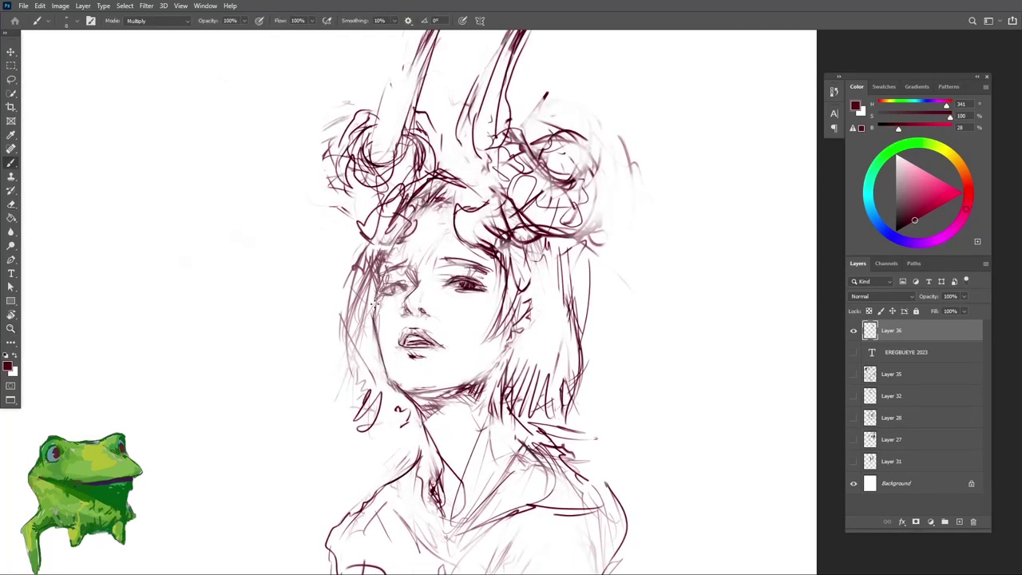
key("e")
mouse_move(379, 312)
left_mouse_down()
mouse_move(383, 339)
mouse_move(380, 280)
left_mouse_up()
key("b")
key("e")
key("b")
Step: Darken the far eye's lash line and iris
key("ctrl+space")
left_click_drag(379, 288, 407, 296)
key("e")
key("ctrl+space")
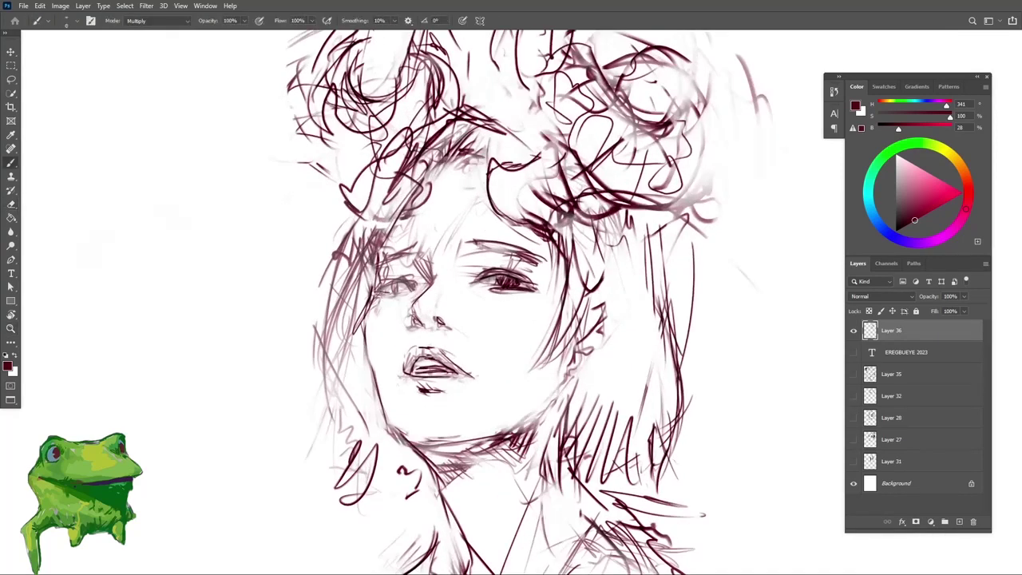
scroll(387, 297, "up", 1)
key("b")
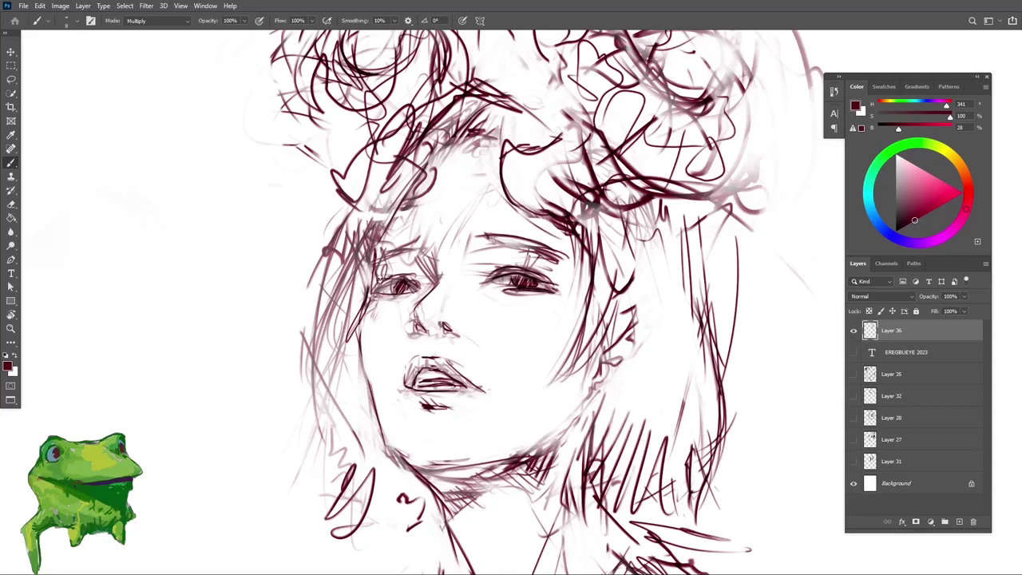
Step: Erase the rough lines above the far eye and redraw its eyebrow
key("e")
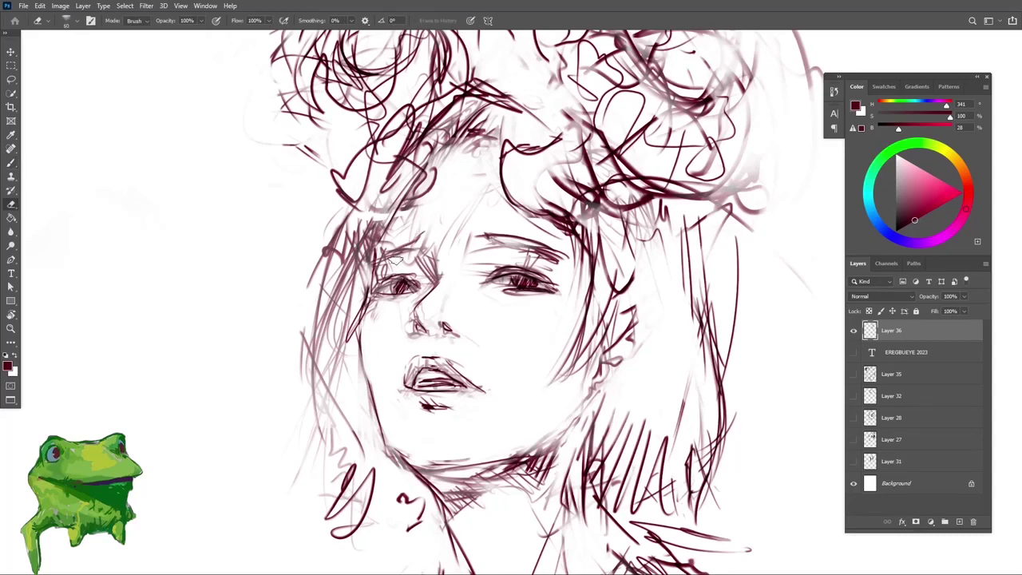
mouse_move(411, 250)
left_mouse_down()
mouse_move(385, 260)
mouse_move(420, 241)
left_mouse_up()
key("b")
key("ctrl+space")
left_click_drag(412, 274, 399, 291)
left_click(400, 291)
key("b")
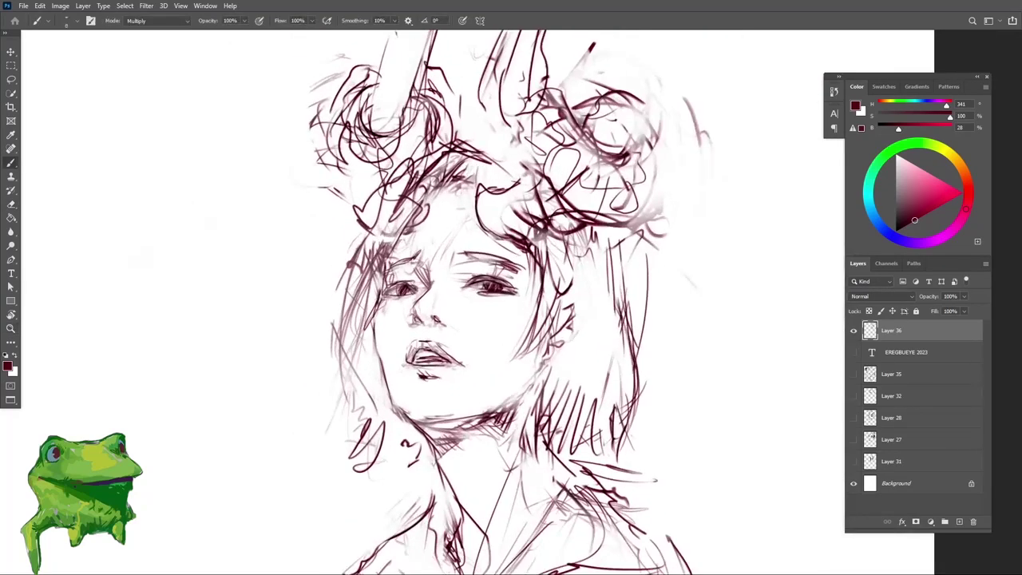
key("e")
key("b")
left_click_drag(423, 246, 413, 257)
key("ctrl+space")
left_click_drag(418, 278, 378, 367)
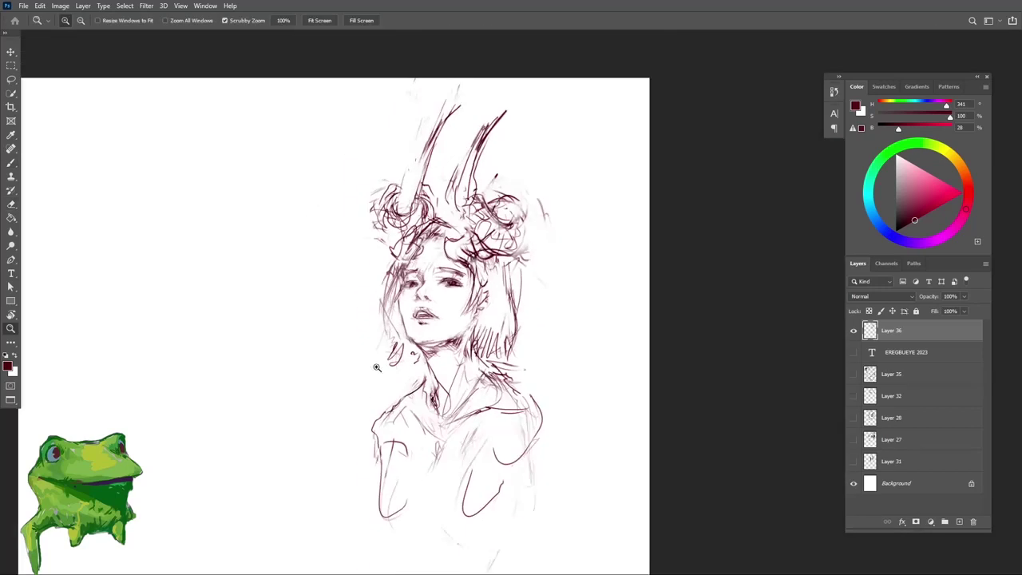
Step: Erase most of the far horn and its flower-like ornament with an enlarged eraser
key("r")
key("z")
left_click(424, 316, "alt")
left_click(447, 306)
key("e")
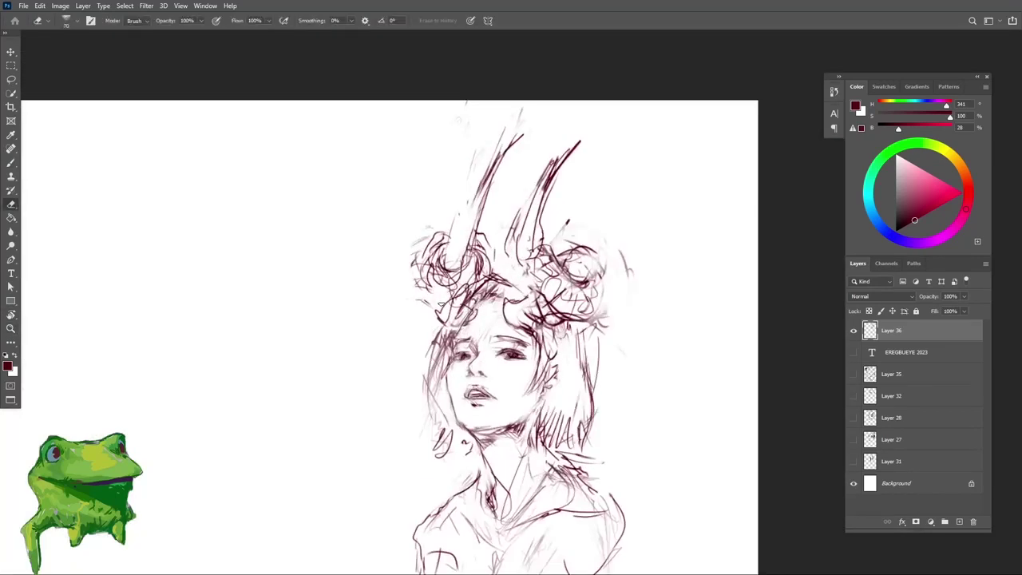
left_click_drag(409, 295, 377, 295)
key("z")
left_click(471, 278)
key("e")
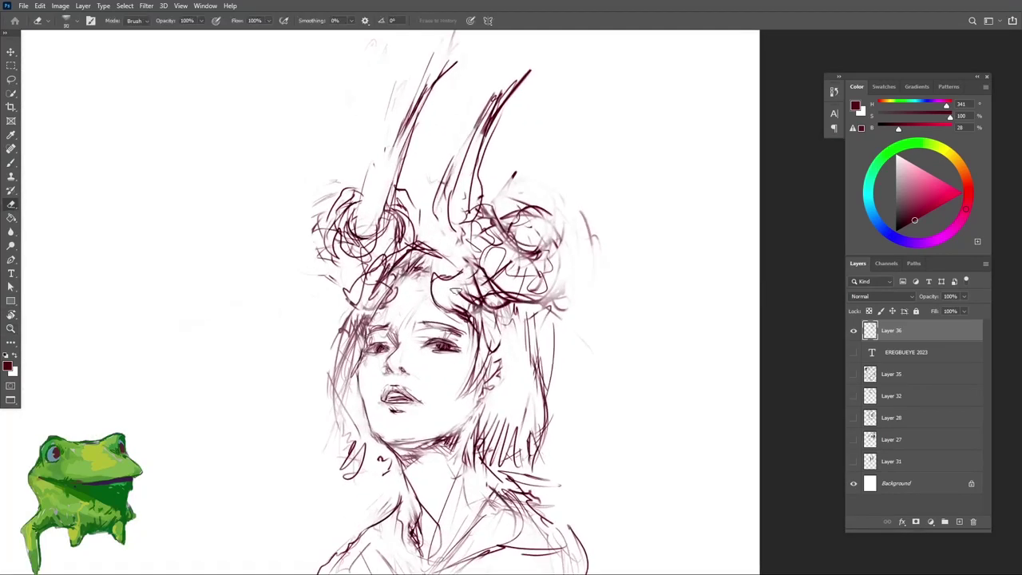
key("bracketright")
key("bracketright")
key("bracketright")
key("bracketright")
key("bracketright")
key("bracketright")
key("bracketright")
key("bracketright")
key("bracketright")
key("bracketright")
mouse_move(447, 79)
left_mouse_down()
mouse_move(334, 202)
mouse_move(333, 227)
left_mouse_up()
key("z")
left_click_drag(449, 278, 453, 280)
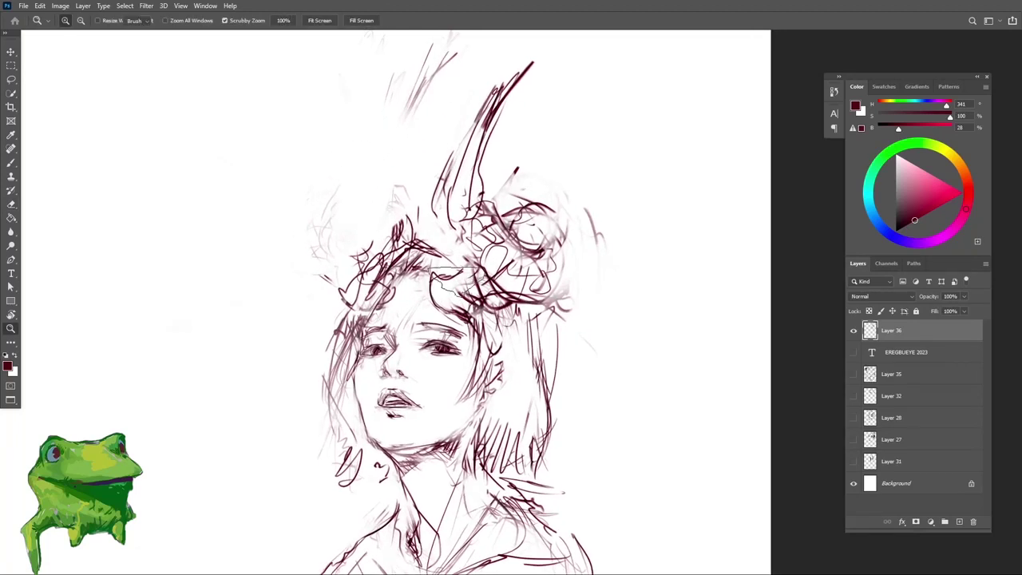
Step: Sketch new petal-like strokes over the ear-side flower ornament at the base of the remaining horn
key("e")
key("bracketleft")
key("bracketleft")
key("b")
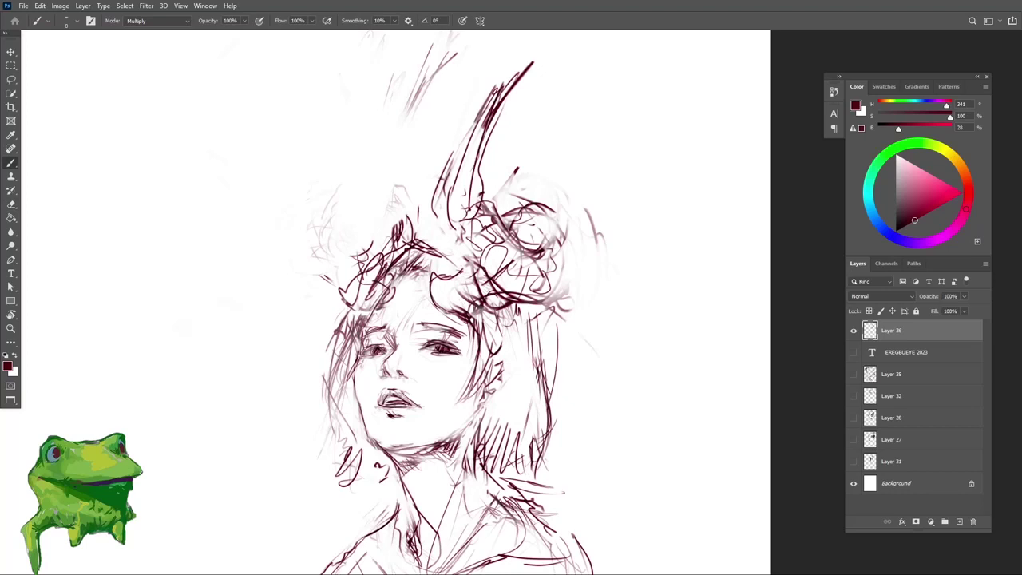
left_click_drag(454, 296, 521, 176)
key("ctrl+z")
left_click_drag(476, 312, 519, 195)
left_click_drag(499, 230, 528, 232)
mouse_move(505, 186)
left_mouse_down()
mouse_move(496, 253)
mouse_move(518, 227)
mouse_move(540, 241)
mouse_move(520, 182)
mouse_move(539, 209)
left_mouse_up()
scroll(550, 222, "down", 1)
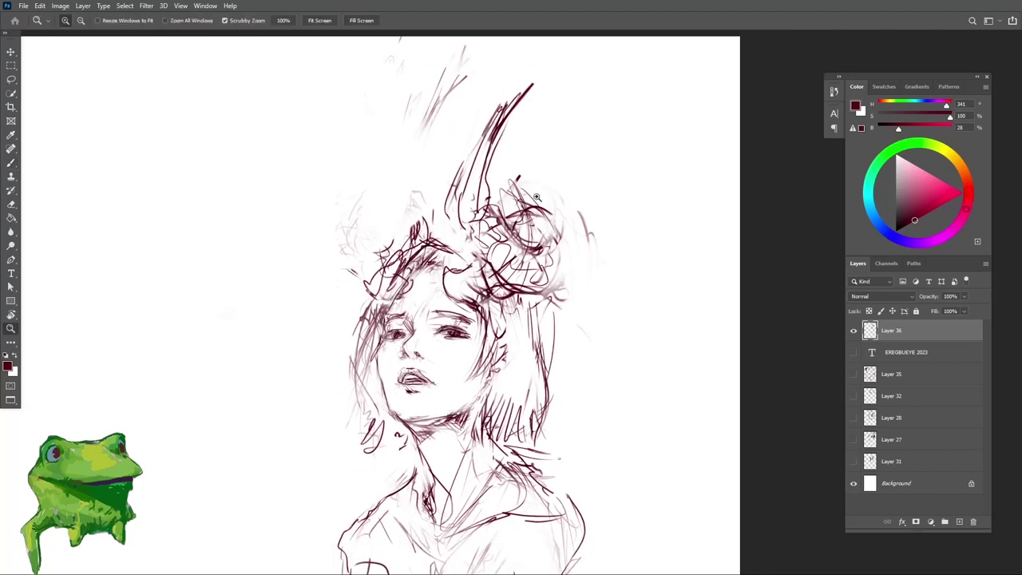
Step: Fade out the remaining horn and the ear-side flower with the eraser, and sketch a curved line up from the hairline
scroll(519, 208, "down", 1)
key("e")
mouse_move(490, 199)
left_mouse_down()
mouse_move(512, 136)
mouse_move(544, 303)
mouse_move(444, 320)
mouse_move(486, 211)
mouse_move(495, 246)
left_mouse_up()
key("b")
key("ctrl+z")
left_click_drag(454, 308, 492, 233)
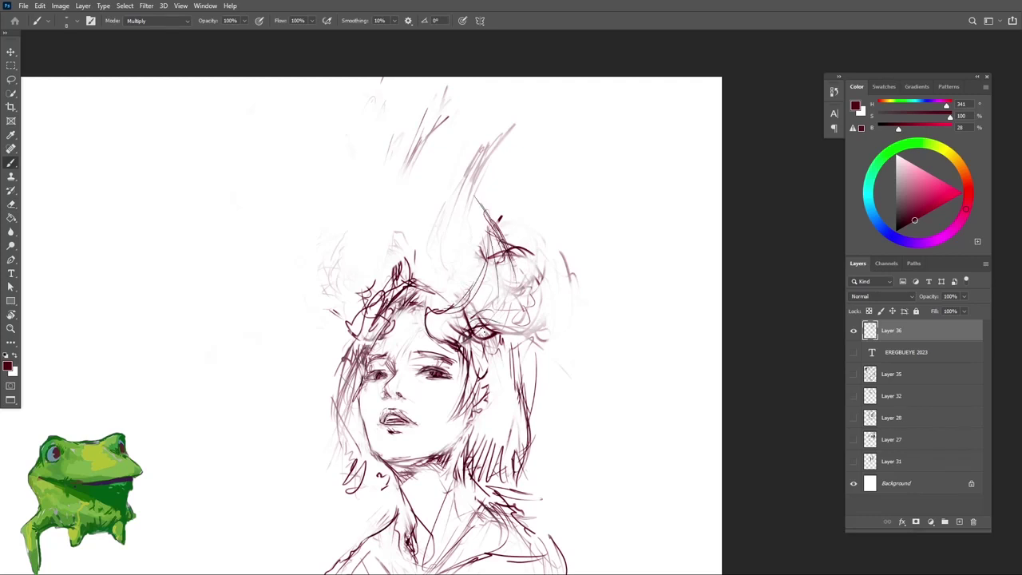
Step: Sketch tall pointed petal-like strokes rising from the far side of the head, undoing the unwanted attempts
mouse_move(323, 313)
left_mouse_down()
mouse_move(331, 267)
mouse_move(322, 309)
mouse_move(360, 209)
mouse_move(327, 287)
mouse_move(327, 279)
mouse_move(322, 331)
mouse_move(314, 289)
mouse_move(353, 241)
left_mouse_up()
key("ctrl+z")
key("ctrl+z")
key("ctrl+z")
key("e")
key("b")
mouse_move(317, 273)
left_mouse_down()
mouse_move(343, 225)
mouse_move(330, 288)
left_mouse_up()
key("ctrl+space")
mouse_move(361, 293)
left_mouse_down()
mouse_move(306, 391)
mouse_move(340, 371)
left_mouse_up()
key("ctrl+z")
left_click_drag(375, 244, 350, 306)
left_click_drag(356, 260, 335, 303)
left_click_drag(349, 276, 342, 321)
Step: Sketch a torso contour and erase the heavy outline of the far shoulder and arm
key("space")
left_click_drag(429, 429, 459, 359)
left_click_drag(424, 468, 413, 515)
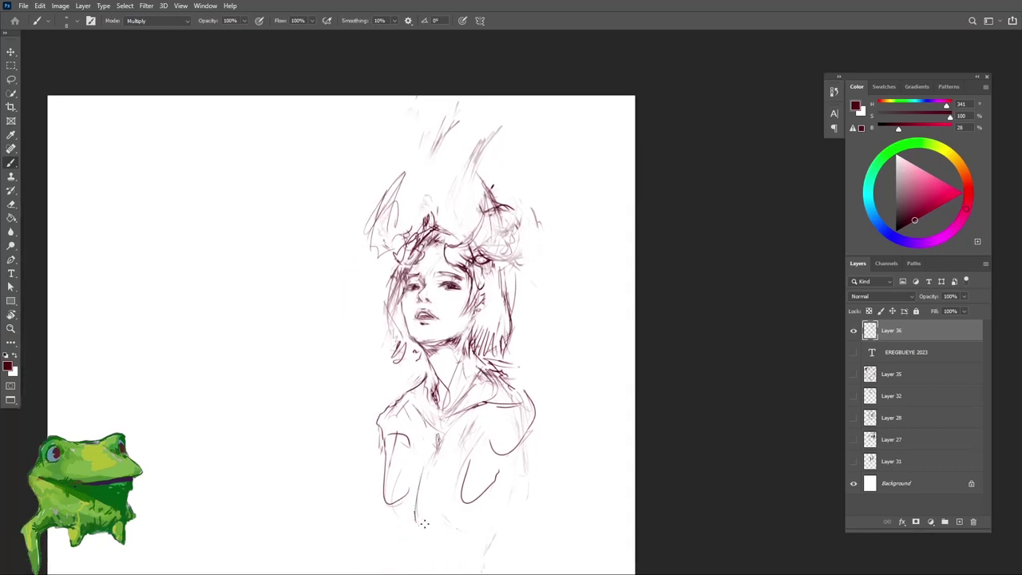
key("e")
mouse_move(390, 394)
left_mouse_down()
mouse_move(369, 423)
mouse_move(388, 486)
left_mouse_up()
key("b")
key("e")
key("b")
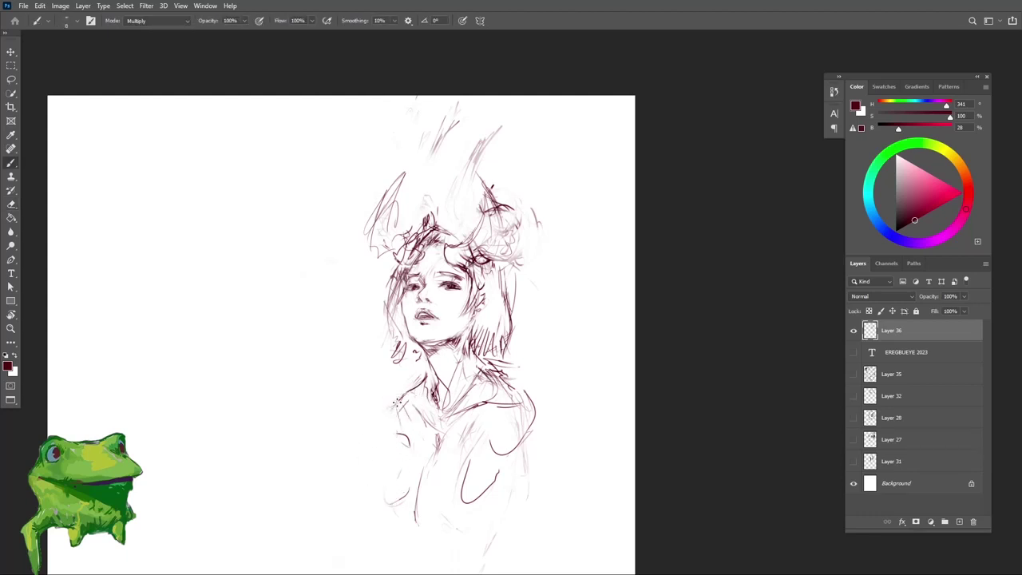
Step: Undo the rejected far-arm stroke, and rework the torso contour with the eraser and brush
left_click_drag(396, 402, 405, 511)
key("ctrl+z")
key("ctrl+z")
key("ctrl+z")
key("e")
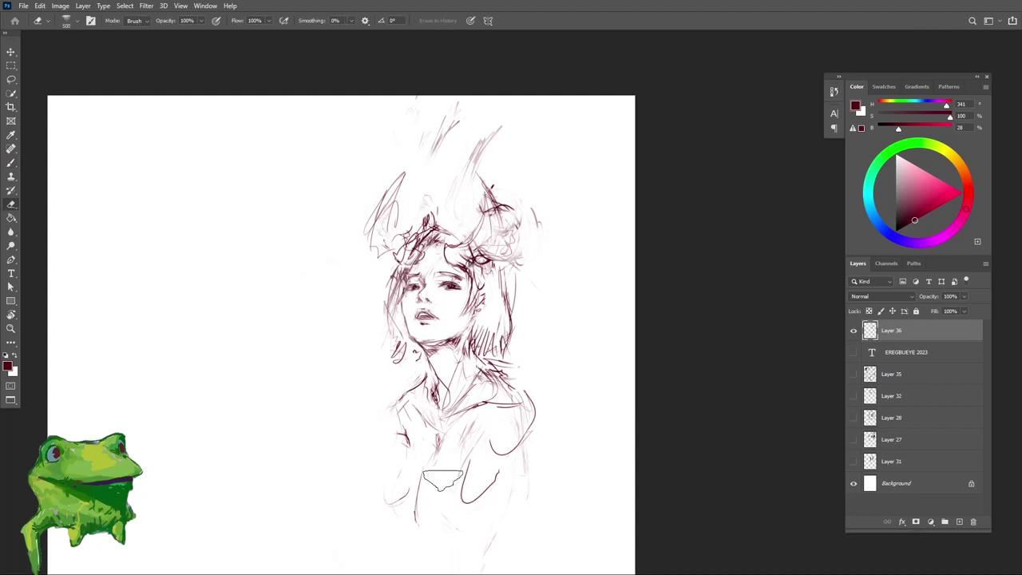
key("b")
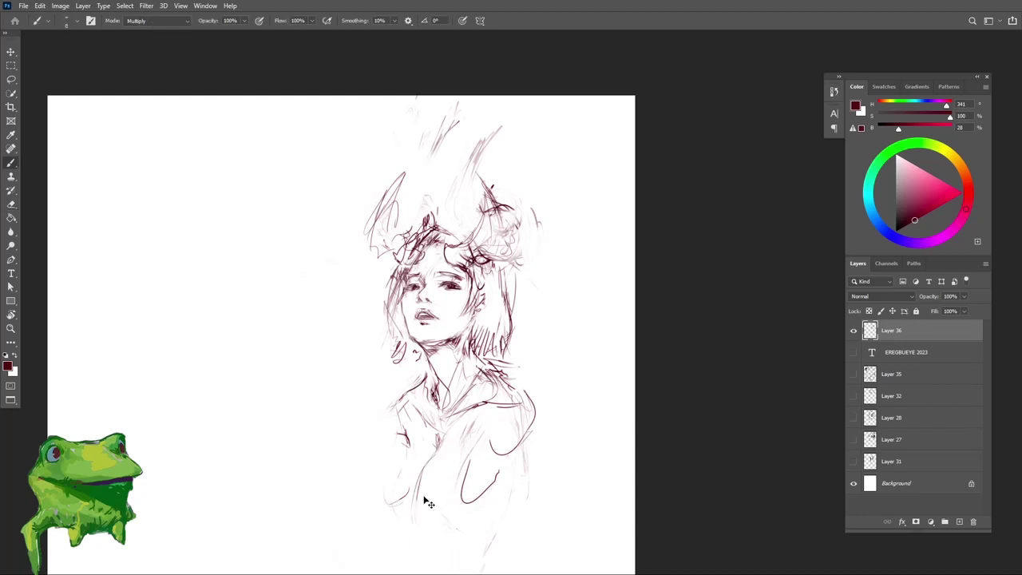
mouse_move(436, 461)
left_mouse_down()
mouse_move(411, 523)
mouse_move(422, 540)
mouse_move(415, 519)
left_mouse_up()
Step: Redraw the far shoulder and upper-arm outline, and close the loop on the near arm
key("e")
key("b")
mouse_move(397, 411)
left_mouse_down()
mouse_move(388, 445)
mouse_move(411, 450)
mouse_move(392, 406)
mouse_move(393, 472)
left_mouse_up()
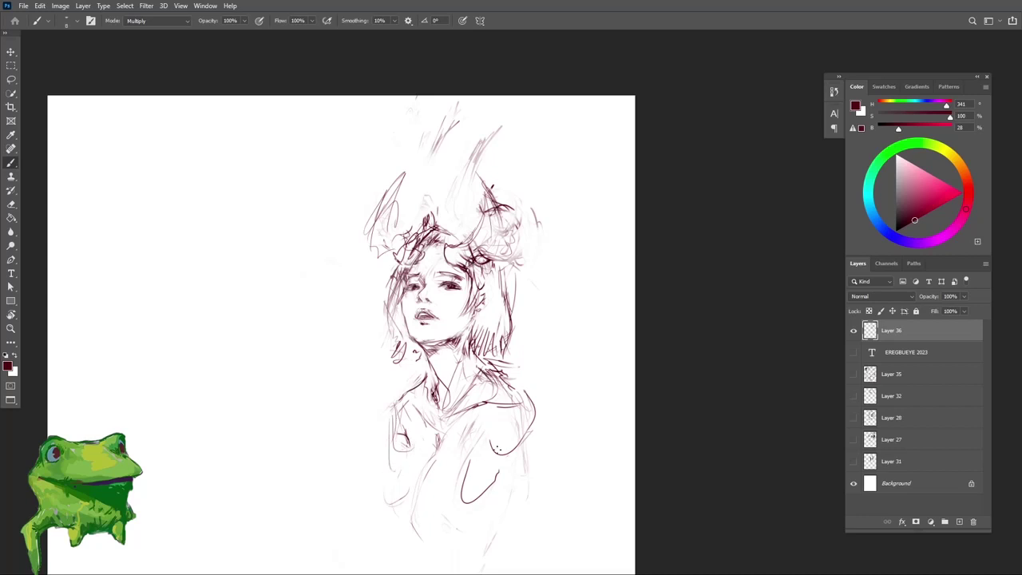
left_click_drag(496, 450, 462, 505)
left_click_drag(386, 419, 387, 462)
key("b")
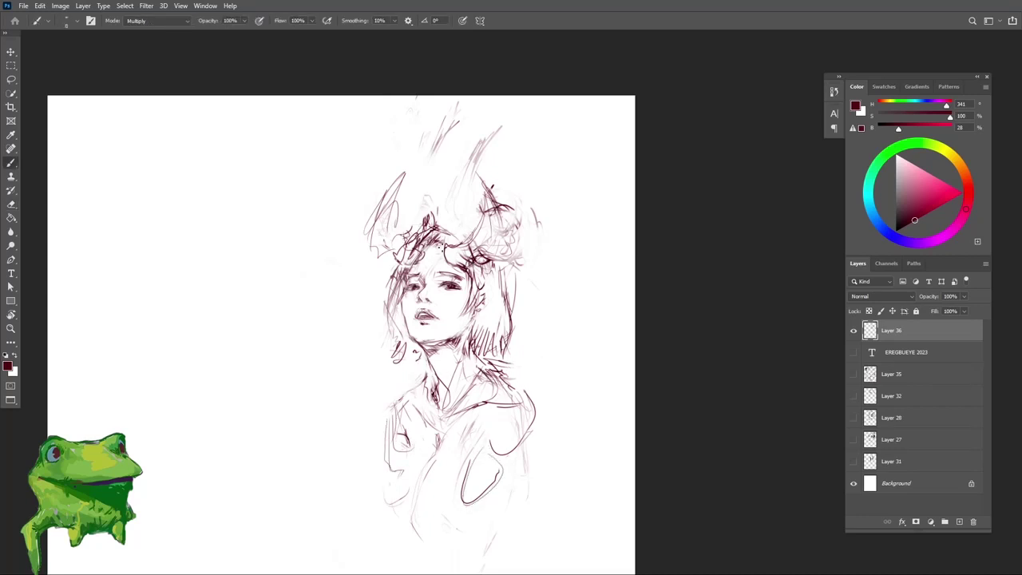
Step: Erase the old horns and flower ornaments above the head, and rough in a low horn shape at the near temple
key("e")
left_click_drag(446, 220, 424, 214)
key("b")
key("e")
mouse_move(530, 221)
left_mouse_down()
mouse_move(490, 169)
mouse_move(482, 130)
left_mouse_up()
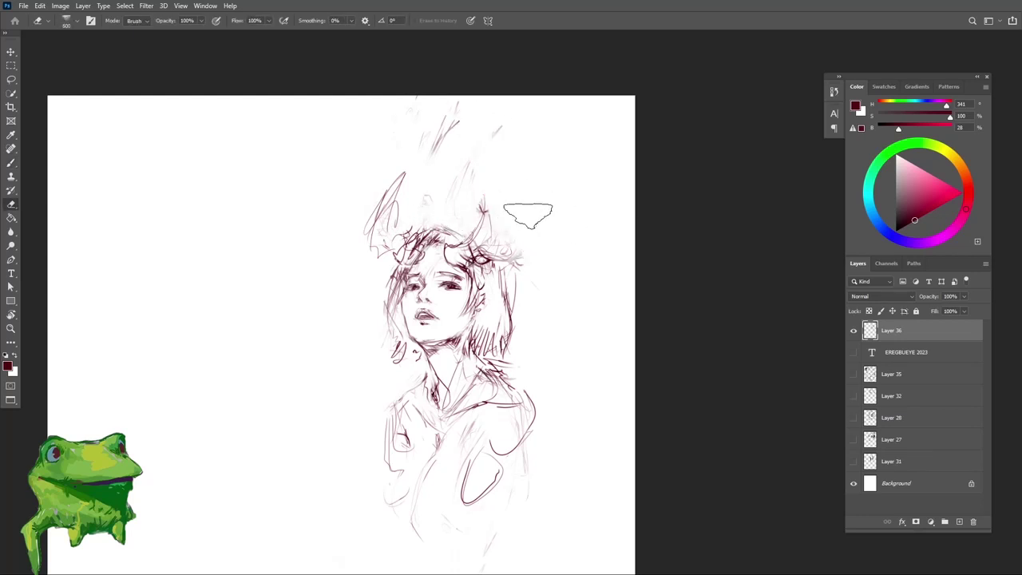
mouse_move(528, 214)
left_mouse_down()
mouse_move(428, 109)
mouse_move(516, 217)
mouse_move(484, 228)
mouse_move(551, 260)
left_mouse_up()
key("b")
key("e")
left_click_drag(398, 249, 418, 172)
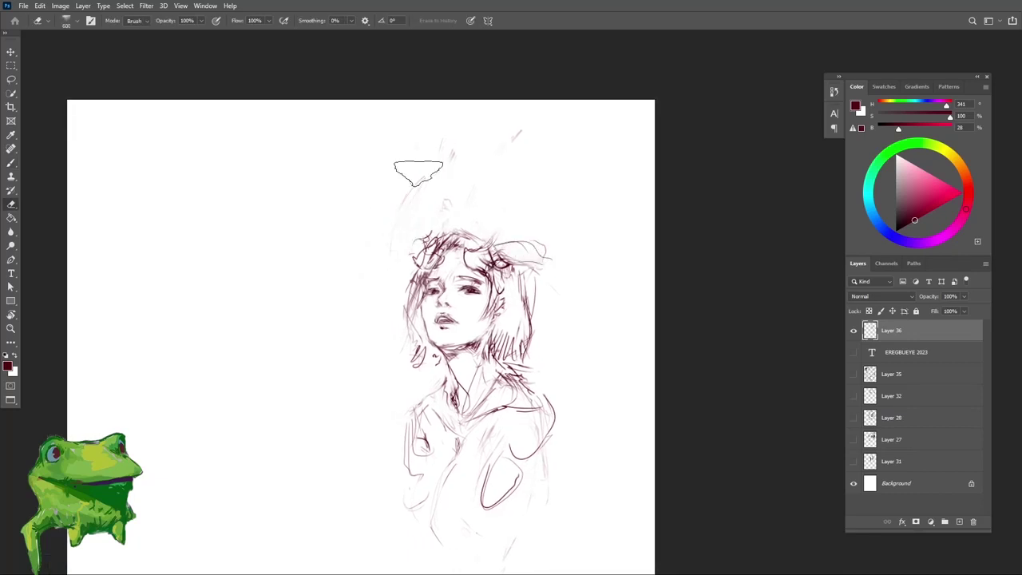
Step: Sketch a long horizontal horn extending outward from the near side of the head
key("b")
left_click_drag(420, 245, 393, 249)
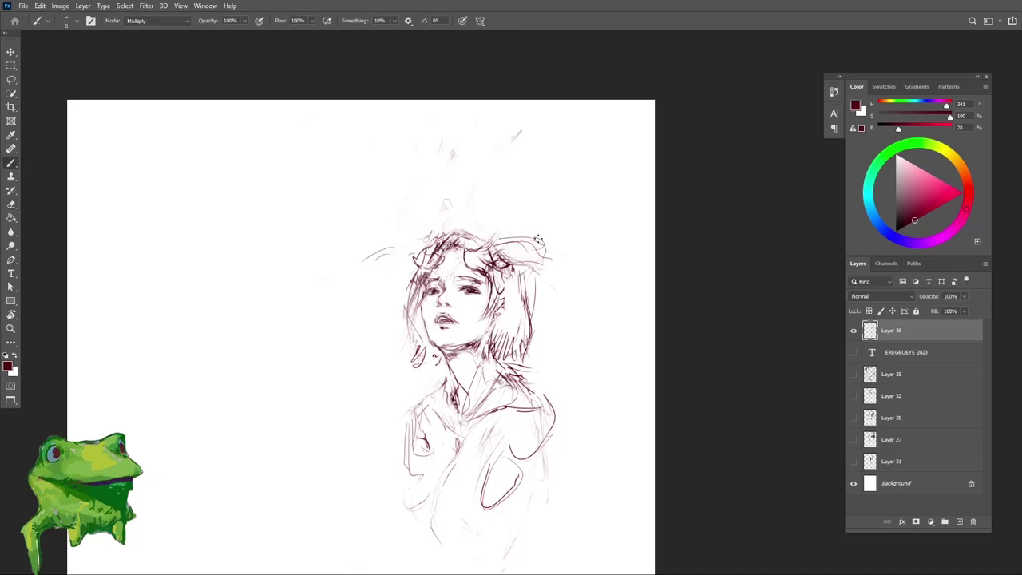
key("ctrl+z")
key("e")
mouse_move(489, 246)
left_mouse_down()
mouse_move(519, 264)
mouse_move(528, 241)
left_mouse_up()
key("b")
left_click_drag(502, 257, 524, 256)
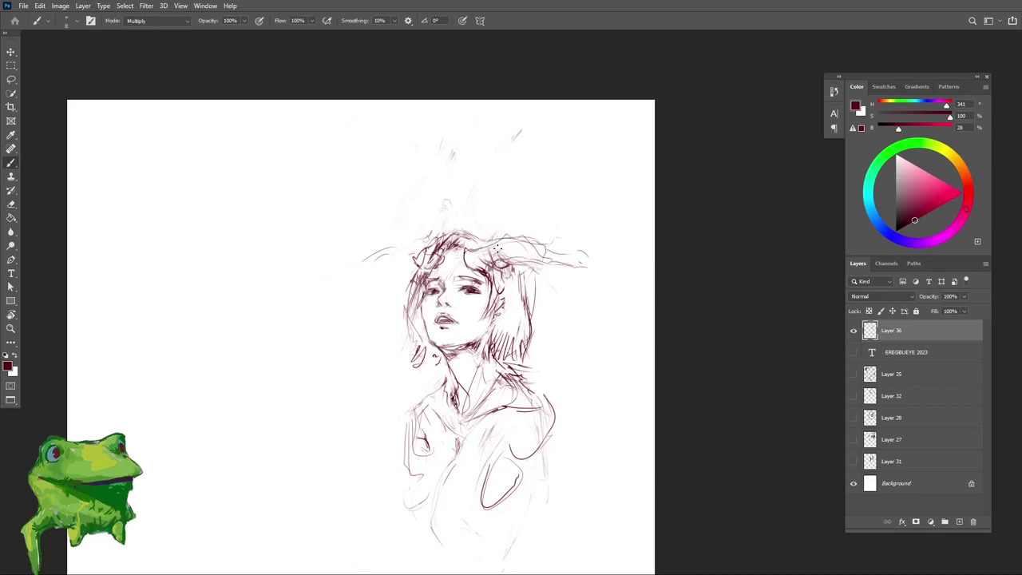
Step: Sketch a matching horizontal horn on the far side of the head
scroll(498, 250, "down", 1)
mouse_move(426, 254)
left_mouse_down()
mouse_move(386, 249)
mouse_move(399, 252)
left_mouse_up()
key("e")
key("b")
mouse_move(429, 262)
left_mouse_down()
mouse_move(386, 261)
mouse_move(428, 264)
left_mouse_up()
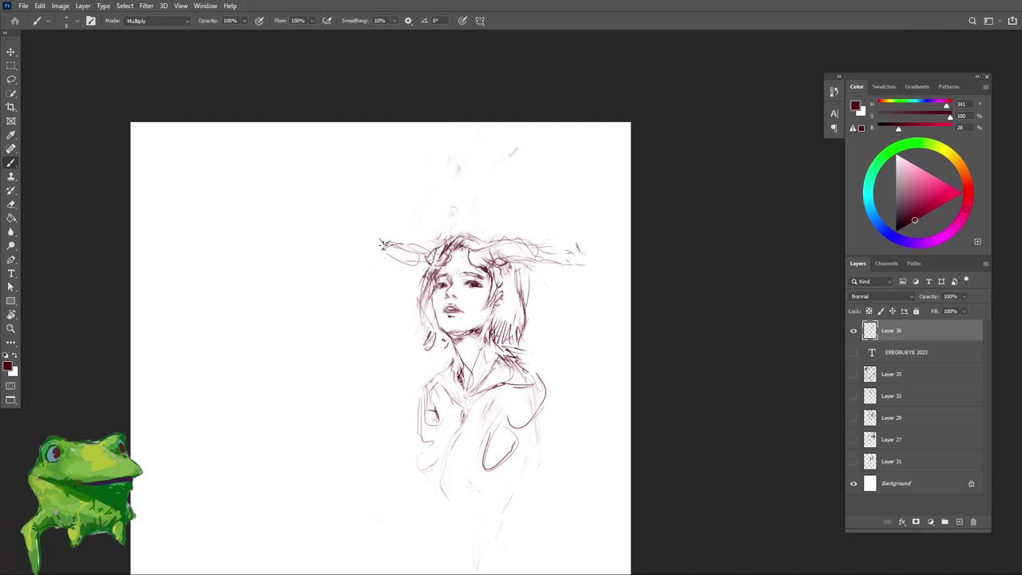
Step: Flip the canvas horizontally and reframe the figure
key("z")
left_click_drag(417, 264, 397, 299)
key("ctrl+shift+h")
left_click_drag(391, 260, 587, 287)
left_click_drag(587, 287, 511, 308)
Step: Thin the far horn's rough lines with the eraser and redraw its twisting contours
key("e")
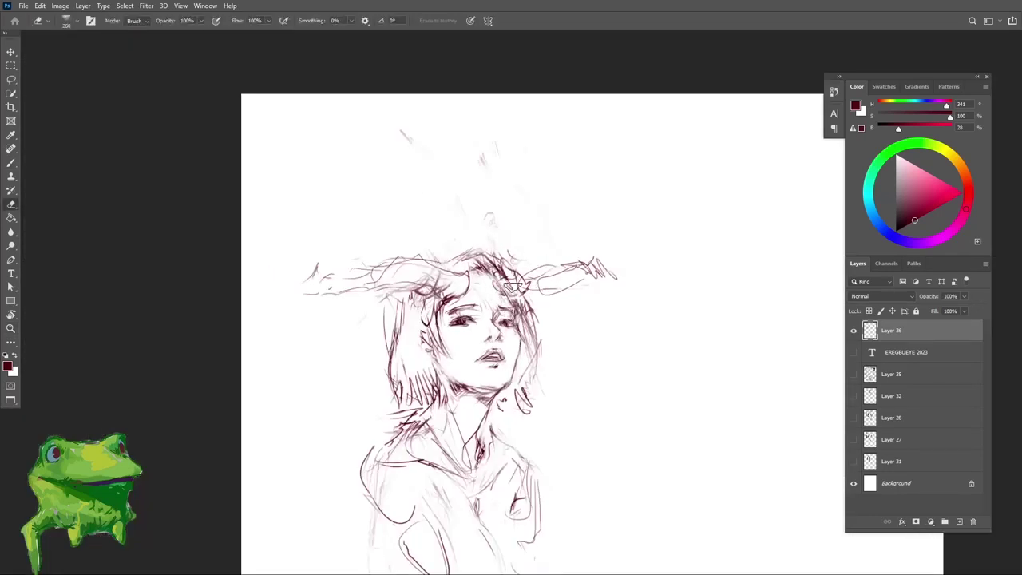
key("b")
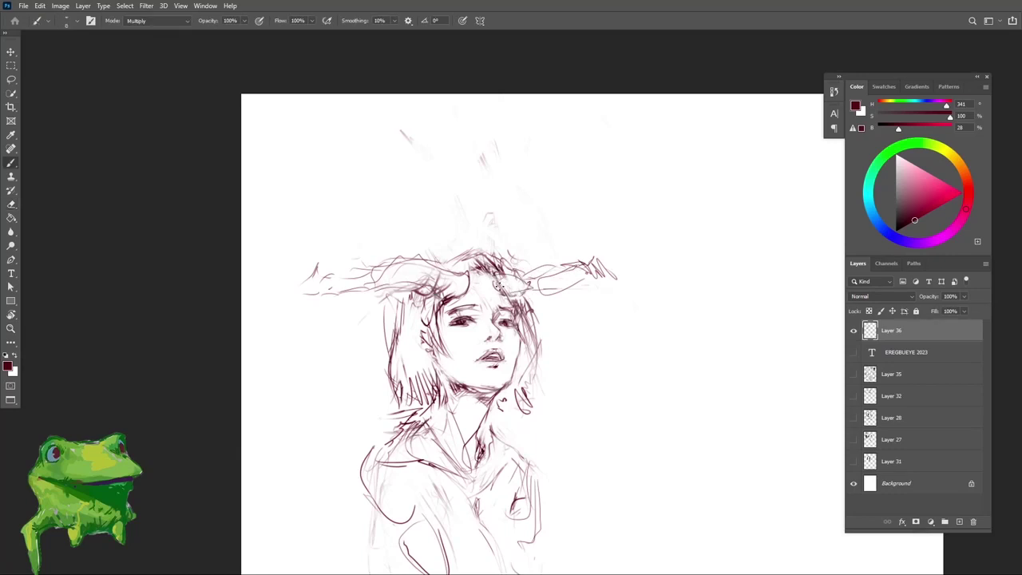
key("e")
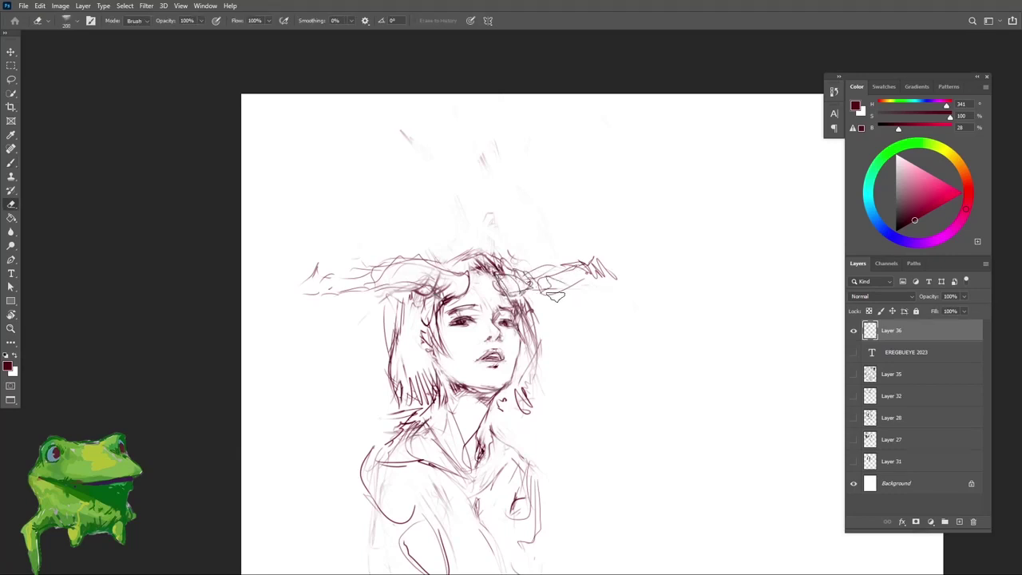
left_click_drag(557, 293, 598, 264)
key("b")
key("e")
key("b")
left_click_drag(523, 267, 544, 284)
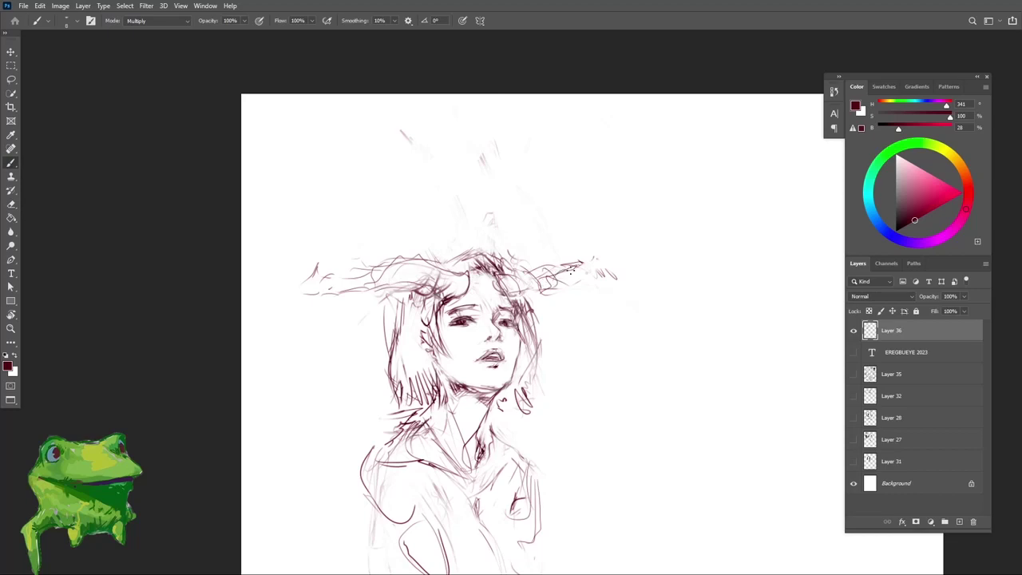
Step: Sketch short angular strokes at the outer tips of both horns
scroll(595, 288, "down", 2)
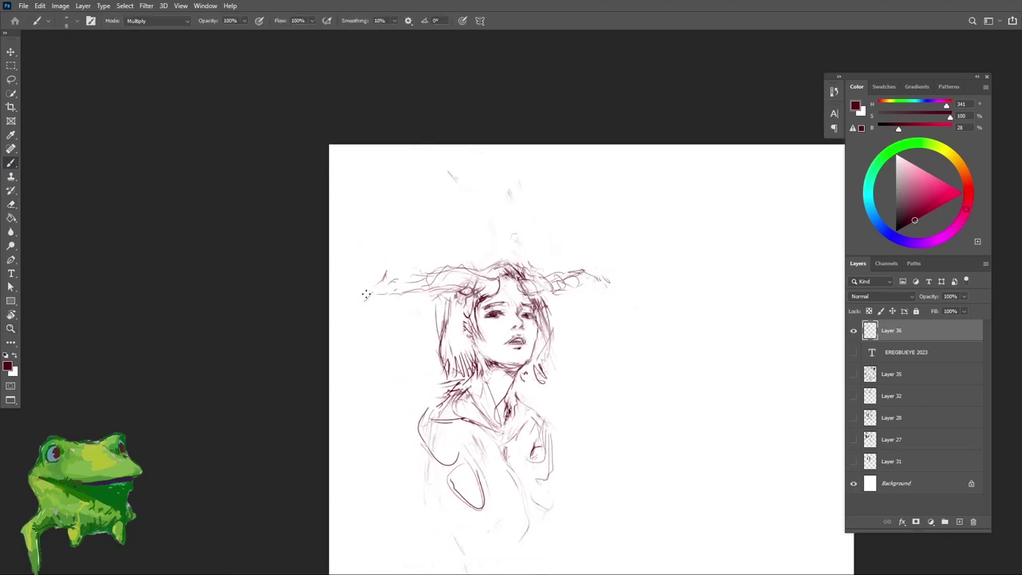
key("z")
left_click_drag(464, 276, 436, 277)
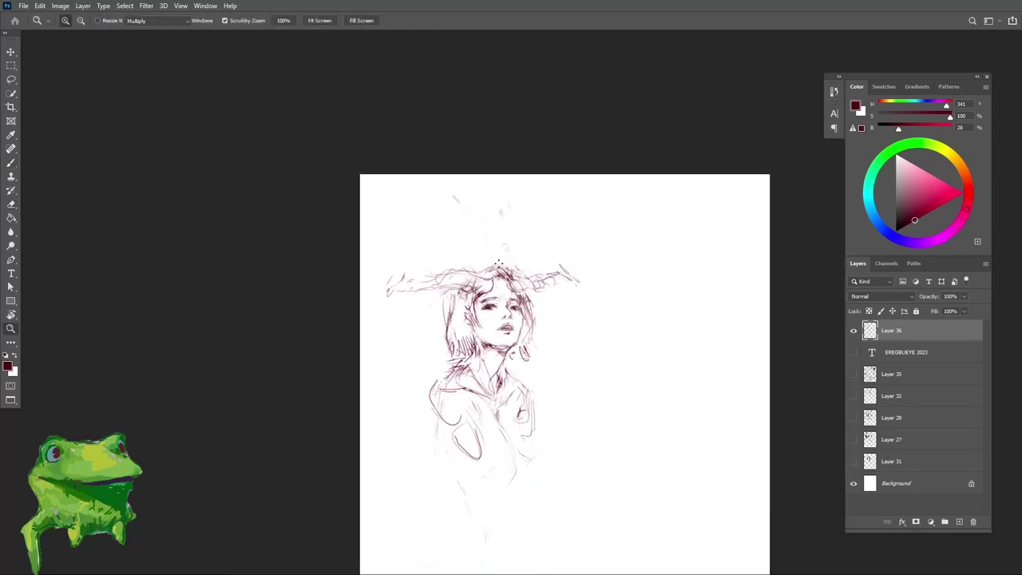
key("z")
left_click_drag(500, 296, 587, 297)
Step: Rework the lines beneath the jaw and along the neck, undoing an unwanted stroke
key("e")
key("space")
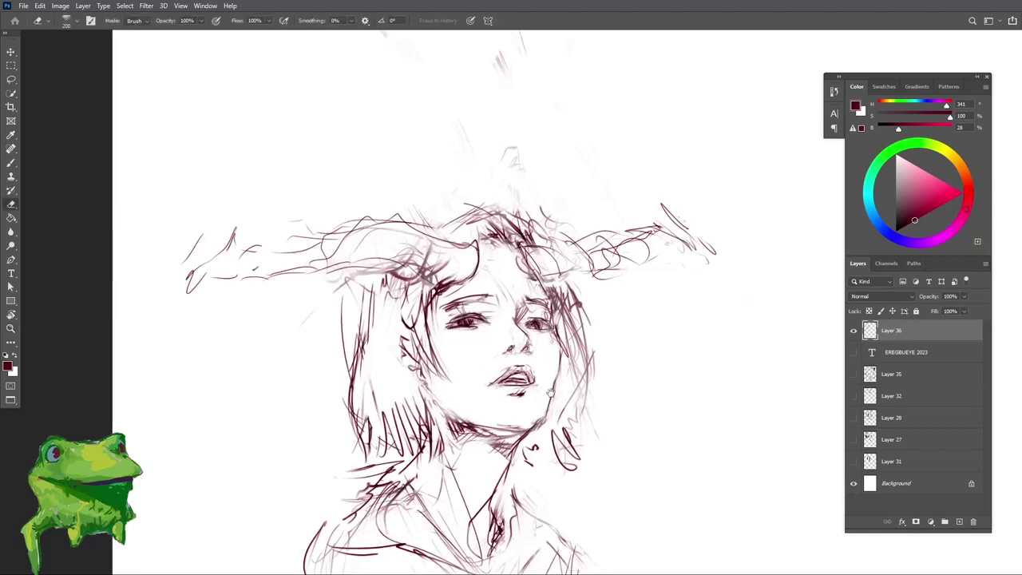
left_click_drag(551, 394, 534, 350)
key("z")
left_click_drag(501, 303, 525, 302)
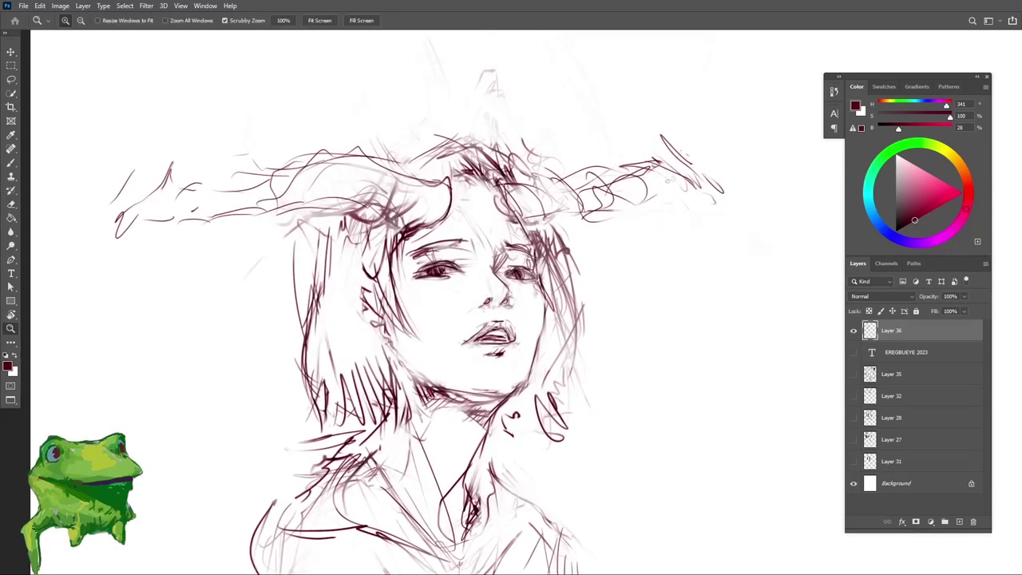
mouse_move(460, 564)
left_mouse_down()
mouse_move(504, 359)
mouse_move(468, 391)
mouse_move(508, 347)
mouse_move(488, 375)
left_mouse_up()
mouse_move(488, 375)
left_mouse_down()
mouse_move(511, 355)
mouse_move(470, 387)
mouse_move(478, 382)
mouse_move(491, 403)
left_mouse_up()
key("b")
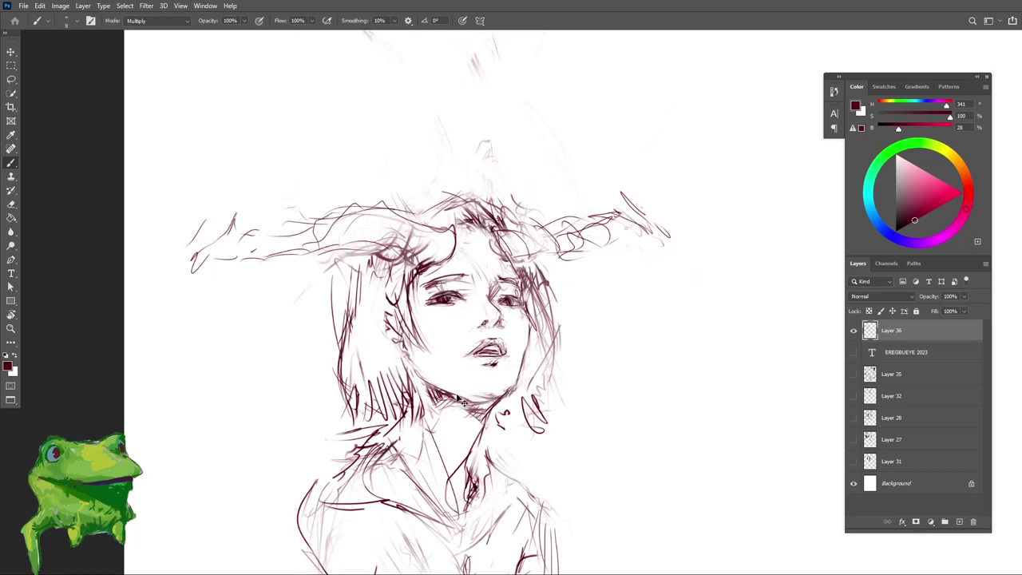
key("ctrl+z")
mouse_move(423, 379)
left_mouse_down()
mouse_move(471, 400)
mouse_move(458, 454)
left_mouse_up()
left_click_drag(519, 388, 571, 383)
key("e")
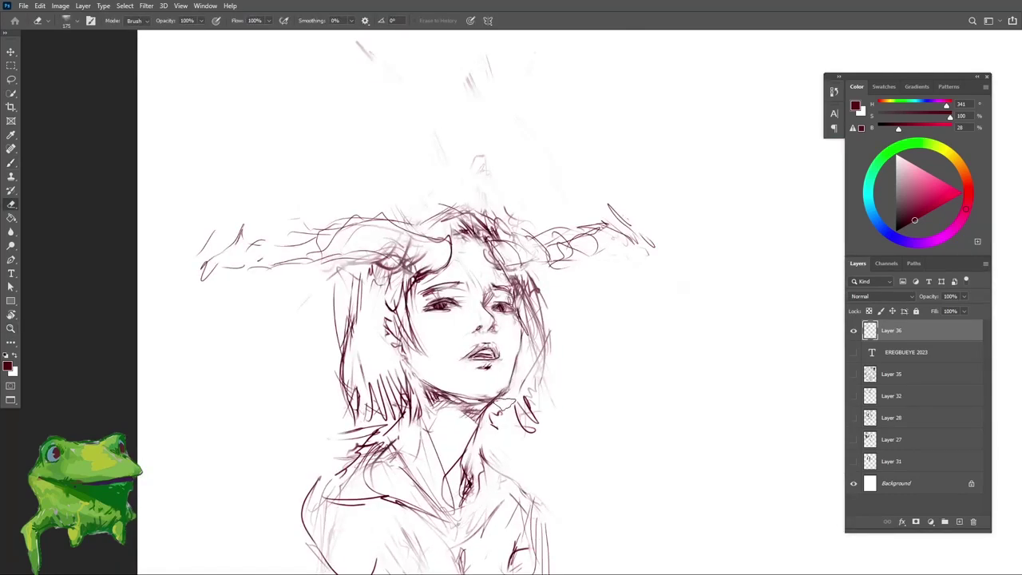
Step: Redraw the lips with a darker mouth opening and a heavier lower-lip outline, trimming the edges with the eraser
mouse_move(483, 347)
left_mouse_down()
mouse_move(580, 339)
mouse_move(513, 366)
mouse_move(578, 342)
left_mouse_up()
key("r")
key("b")
key("Escape")
key("z")
key("r")
key("e")
mouse_move(479, 378)
left_mouse_down()
mouse_move(521, 373)
mouse_move(485, 381)
mouse_move(485, 444)
left_mouse_up()
key("b")
key("Escape")
key("z")
key("b")
key("e")
key("b")
key("z")
left_click_drag(519, 371, 541, 343)
key("e")
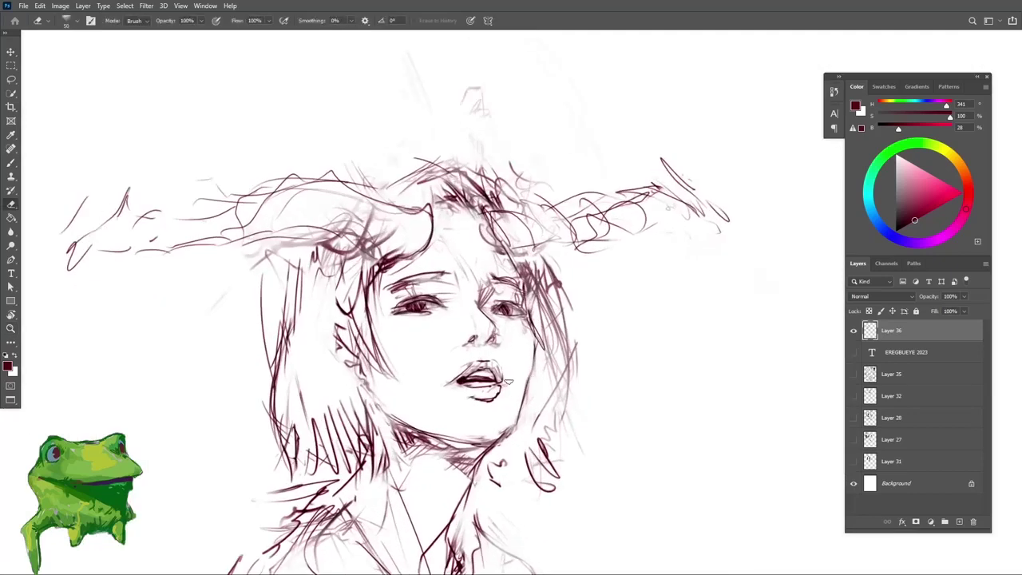
Step: Fill the upper lip with dense dark-red strokes
scroll(512, 373, "up", 1)
key("b")
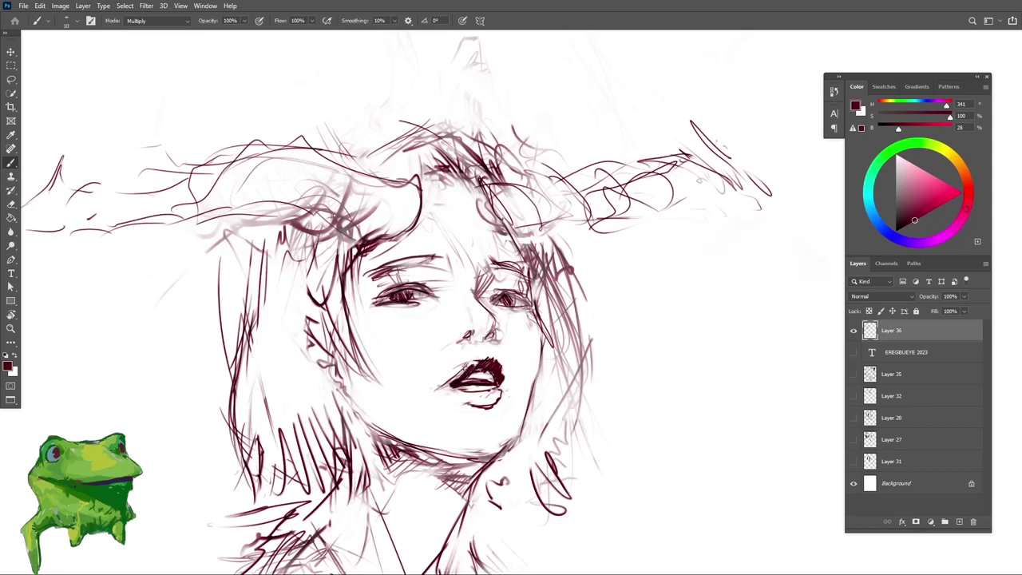
key("z")
mouse_move(461, 383)
left_mouse_down()
mouse_move(437, 416)
mouse_move(488, 369)
left_mouse_up()
Step: Enlarge the eraser to 400 px and soften the lower lip's outline
key("e")
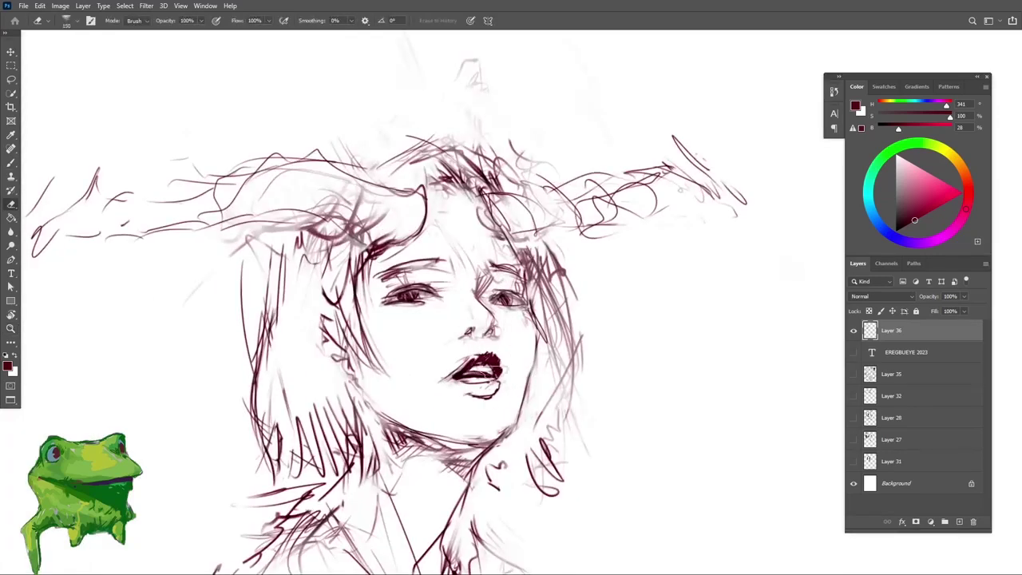
key("bracketright")
key("bracketright")
key("bracketright")
key("bracketright")
key("bracketright")
key("bracketright")
key("bracketright")
key("bracketright")
key("bracketright")
key("bracketleft")
key("bracketleft")
key("bracketleft")
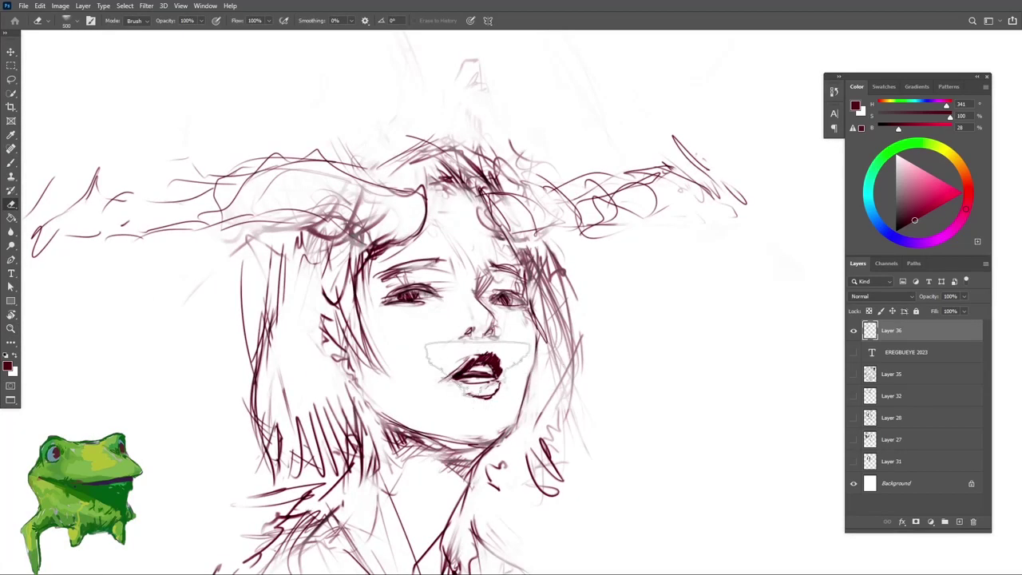
key("bracketleft")
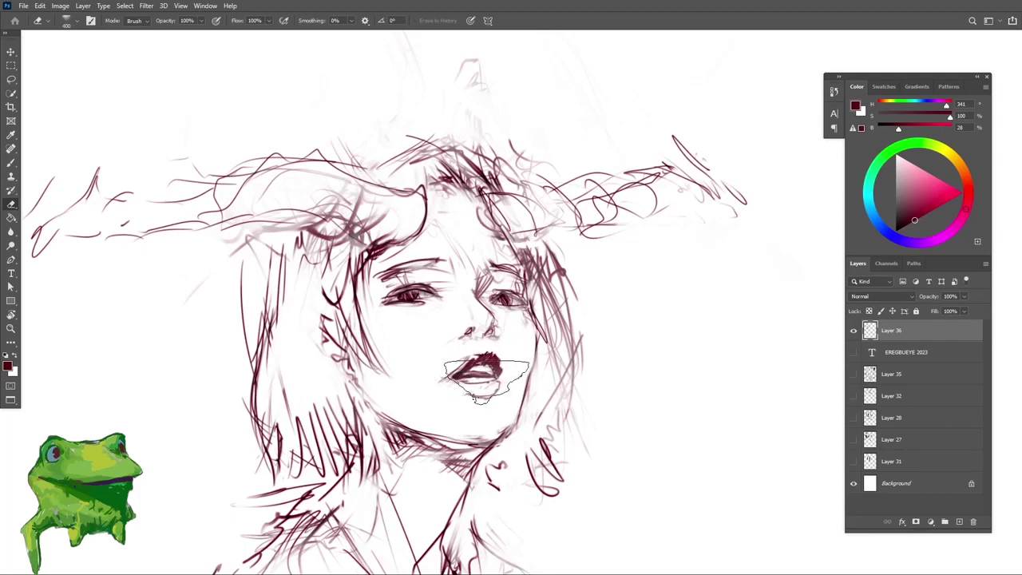
Step: Reduce the eraser to 35 px and clean up the light area between the lips
key("z")
left_click_drag(465, 384, 508, 381)
key("r")
left_click_drag(495, 384, 537, 373)
key("z")
mouse_move(511, 359)
left_mouse_down()
mouse_move(531, 350)
mouse_move(499, 362)
left_mouse_up()
key("bracketleft")
key("bracketleft")
key("bracketleft")
key("bracketleft")
key("bracketleft")
key("bracketleft")
key("bracketleft")
key("bracketleft")
key("bracketleft")
key("bracketleft")
key("bracketleft")
key("bracketleft")
key("bracketleft")
key("bracketleft")
key("bracketleft")
key("r")
key("z")
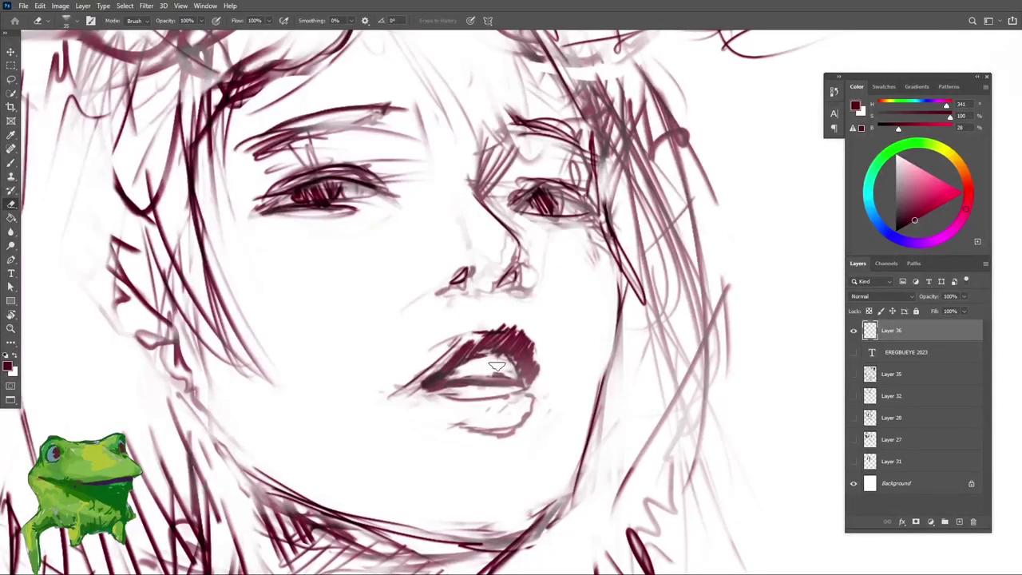
Step: Add fine dark lines inside the mouth to define the teeth and lip edges
key("b")
key("z")
left_click_drag(498, 366, 451, 369)
key("r")
left_click_drag(546, 313, 550, 279)
key("Escape")
key("z")
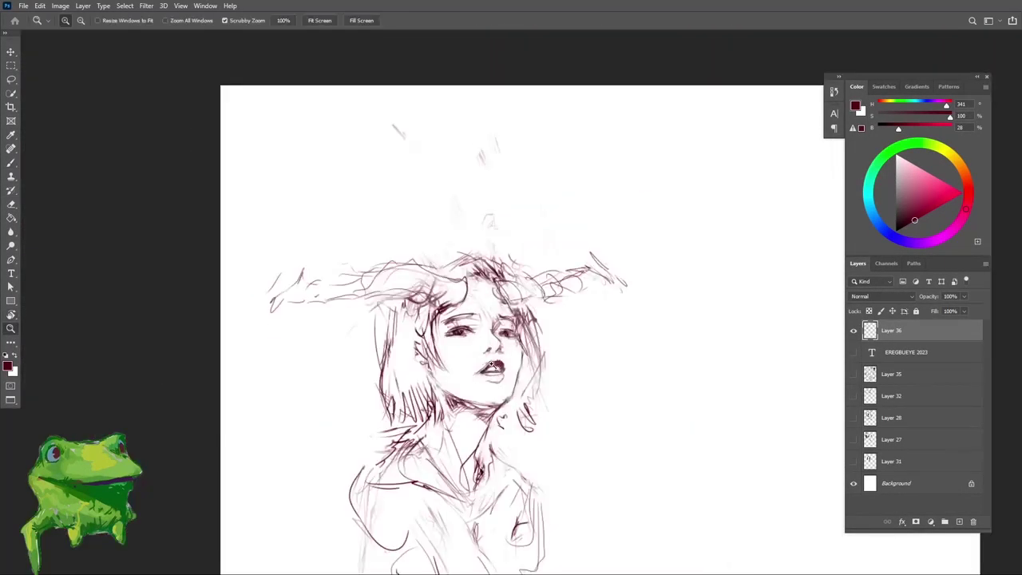
left_click_drag(492, 365, 533, 366)
key("b")
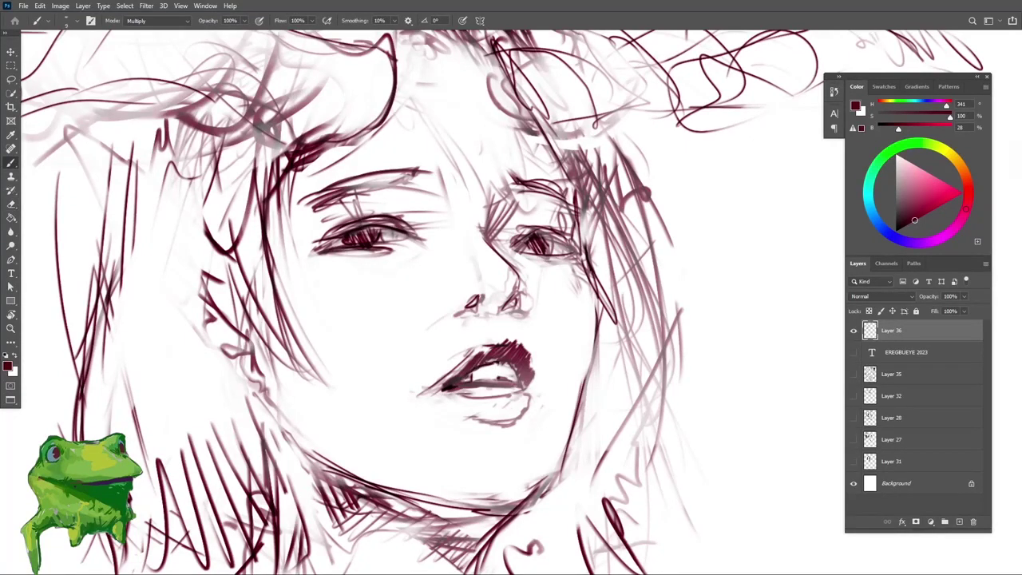
Step: Refine the outer corner of the mouth with short dark-red strokes
key("r")
left_click_drag(514, 394, 555, 384)
key("e")
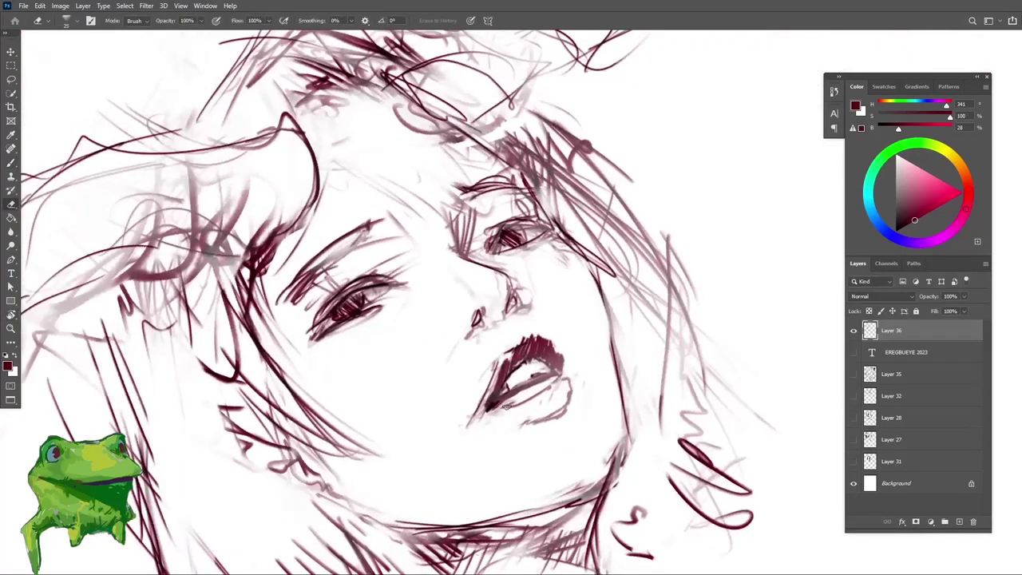
key("b")
key("z")
key("Escape")
key("b")
left_click_drag(460, 387, 485, 396)
key("ctrl+z")
mouse_move(449, 390)
left_mouse_down()
mouse_move(516, 399)
mouse_move(445, 406)
left_mouse_up()
key("e")
Step: Shade beneath the lower lip with short dark strokes and erase the surplus lip outline with a 25 px eraser
key("z")
key("r")
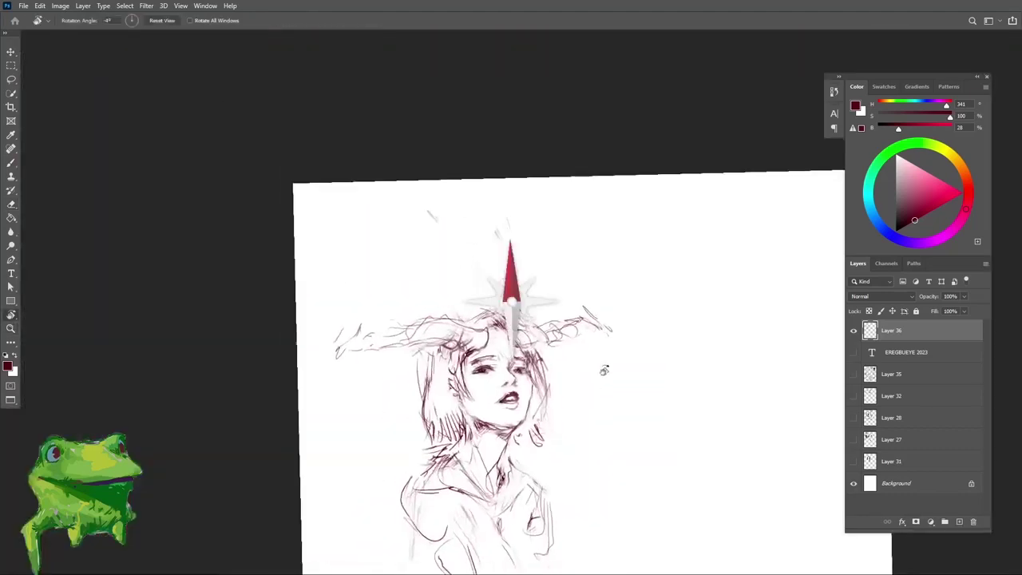
left_click_drag(603, 370, 597, 307)
key("Escape")
key("z")
left_click_drag(495, 395, 567, 394)
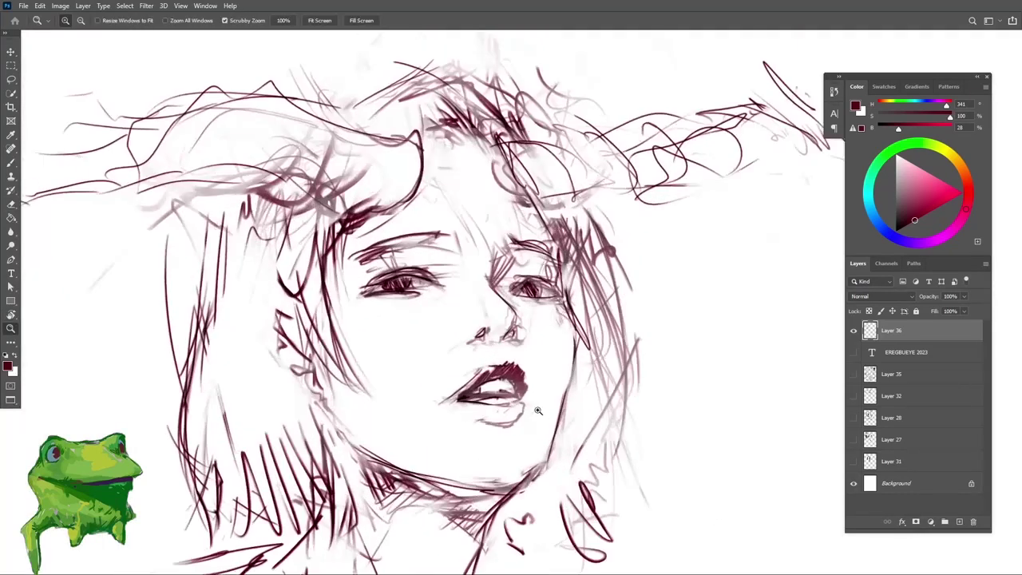
key("b")
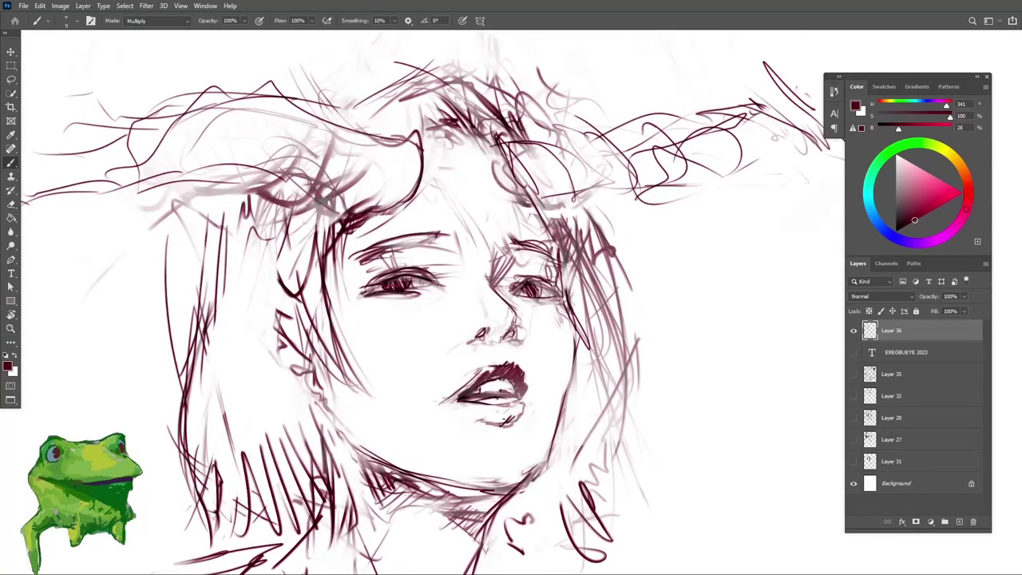
key("e")
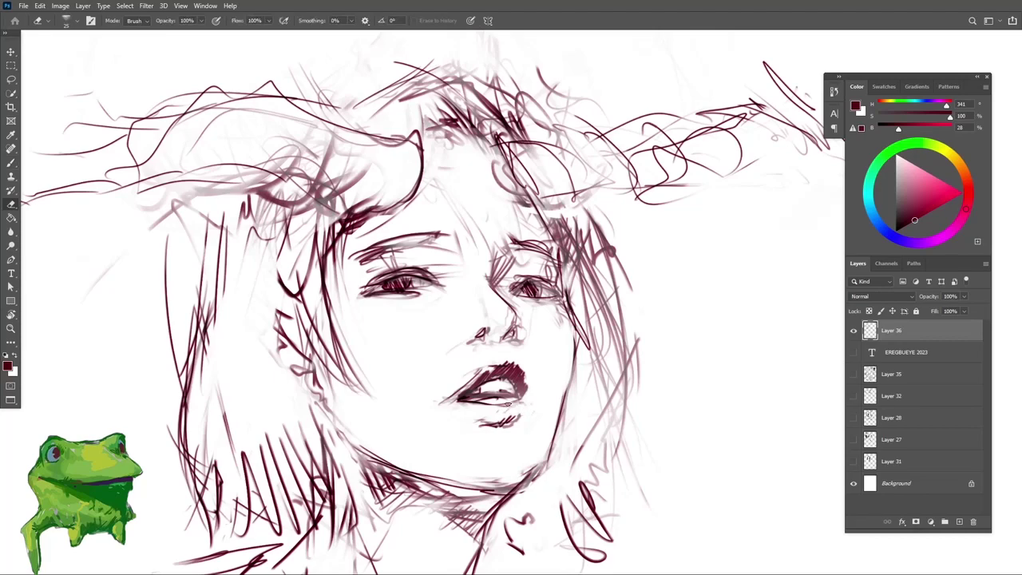
key("b")
Step: Lasso the lips, shift them slightly on the face, and deselect them
key("z")
left_click_drag(509, 404, 459, 399)
mouse_move(509, 359)
left_mouse_down()
mouse_move(524, 363)
mouse_move(480, 396)
mouse_move(511, 371)
left_mouse_up()
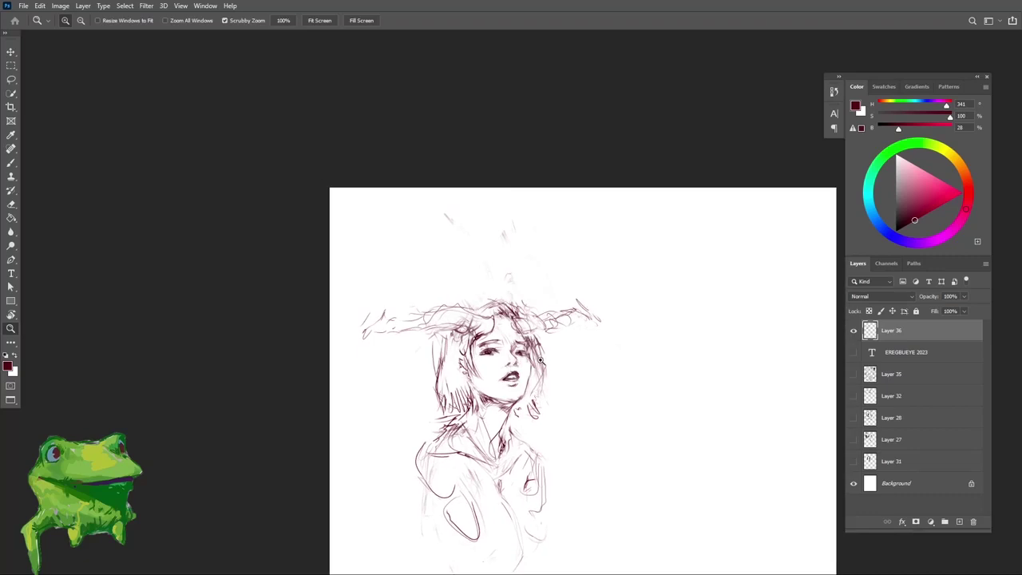
left_click(542, 361)
left_click(533, 358)
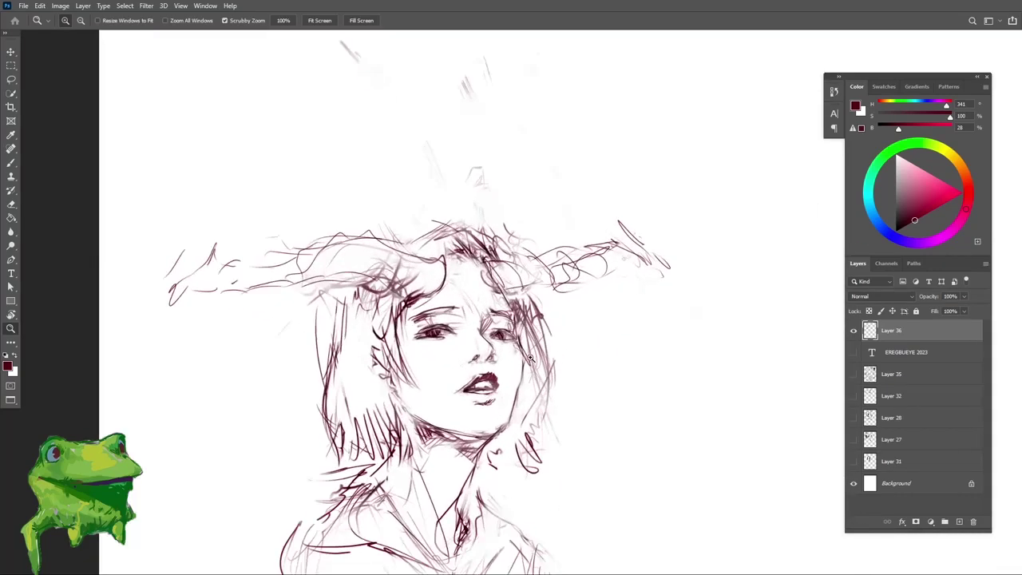
mouse_move(520, 342)
left_mouse_down()
mouse_move(529, 353)
mouse_move(515, 364)
mouse_move(520, 335)
mouse_move(471, 326)
mouse_move(486, 342)
left_mouse_up()
key("l")
key("z")
mouse_move(497, 334)
left_mouse_down()
mouse_move(526, 316)
mouse_move(521, 272)
mouse_move(524, 305)
left_mouse_up()
key("v")
key("ctrl+d")
key("z")
Step: Strengthen the far cheek and jaw contour with dark lines
key("b")
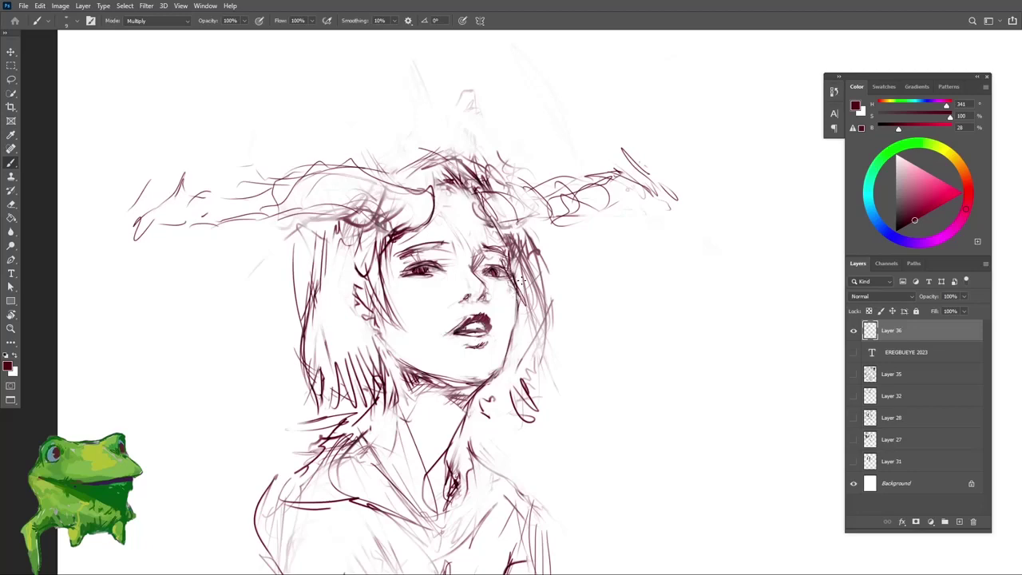
key("e")
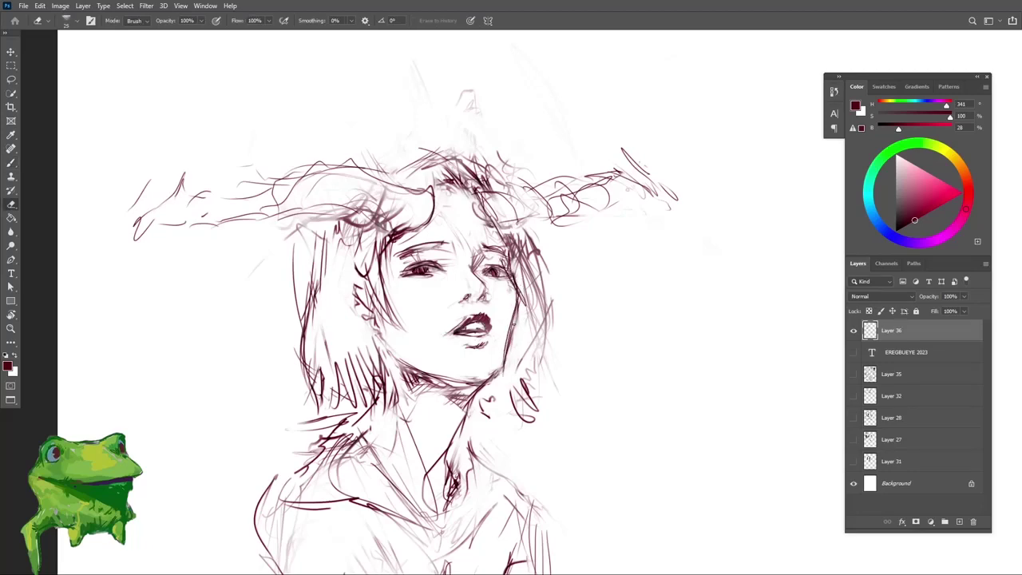
left_click_drag(504, 315, 482, 317)
Step: Clean up the mouth opening with a 20 px eraser and add fine marks beneath the lower lip
key("r")
left_click_drag(553, 302, 551, 242)
key("Escape")
key("z")
left_click_drag(484, 328, 511, 331)
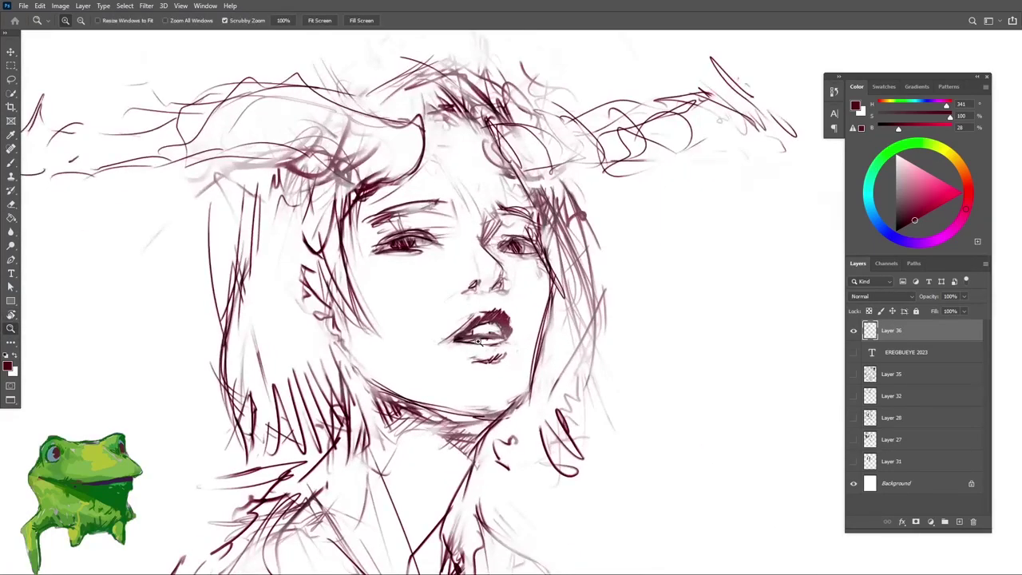
key("b")
key("e")
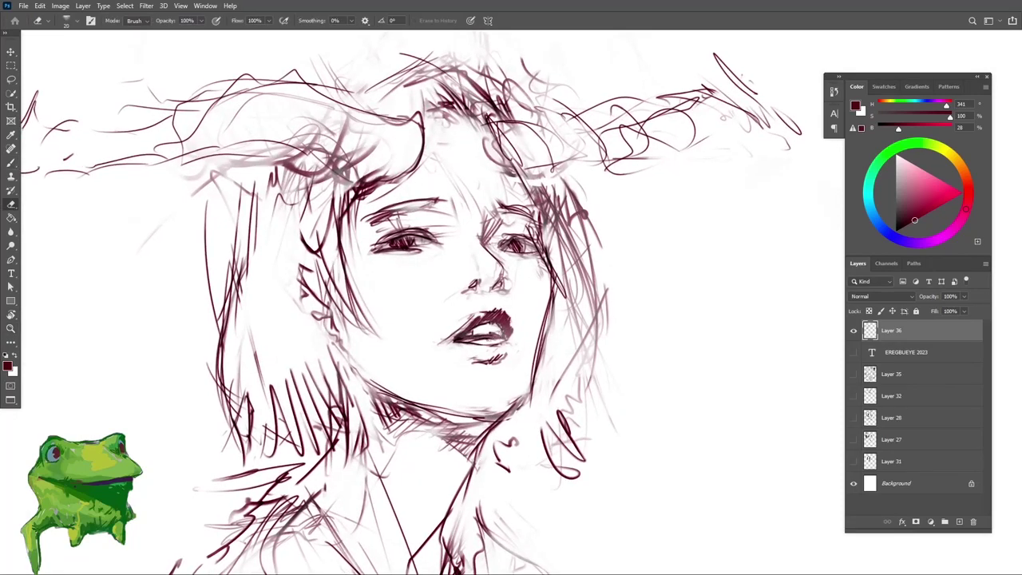
key("b")
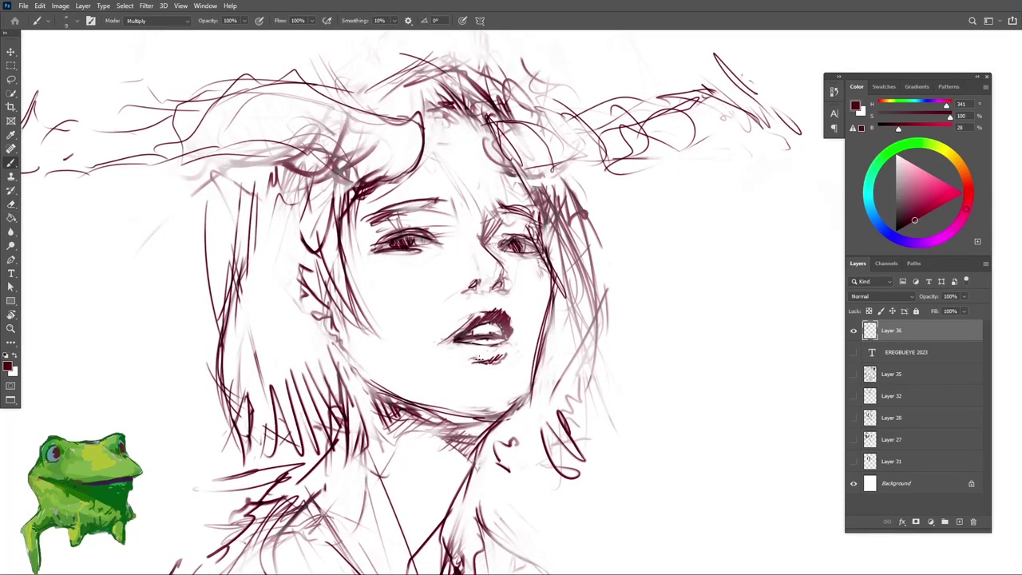
Step: Try curved cross-strokes on the left horn near its base with a 15 px brush
key("z")
left_click_drag(465, 345, 436, 345)
key("r")
left_click_drag(586, 333, 583, 279)
key("Escape")
key("z")
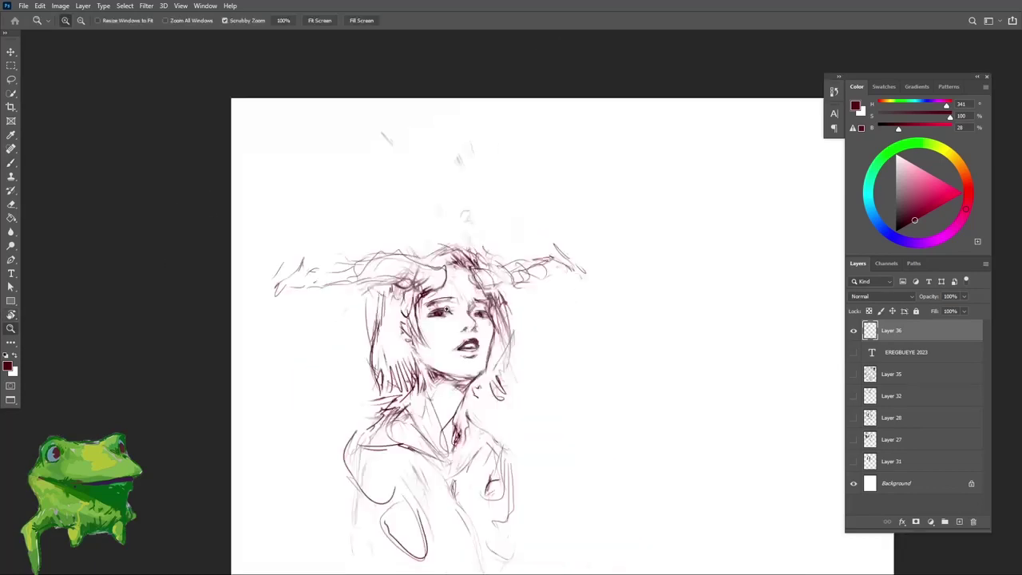
left_click_drag(458, 301, 485, 304)
key("b")
mouse_move(426, 314)
left_mouse_down()
mouse_move(470, 294)
mouse_move(439, 292)
left_mouse_up()
key("z")
key("e")
mouse_move(427, 243)
left_mouse_down()
mouse_move(453, 253)
mouse_move(400, 289)
mouse_move(446, 291)
left_mouse_up()
key("b")
key("space")
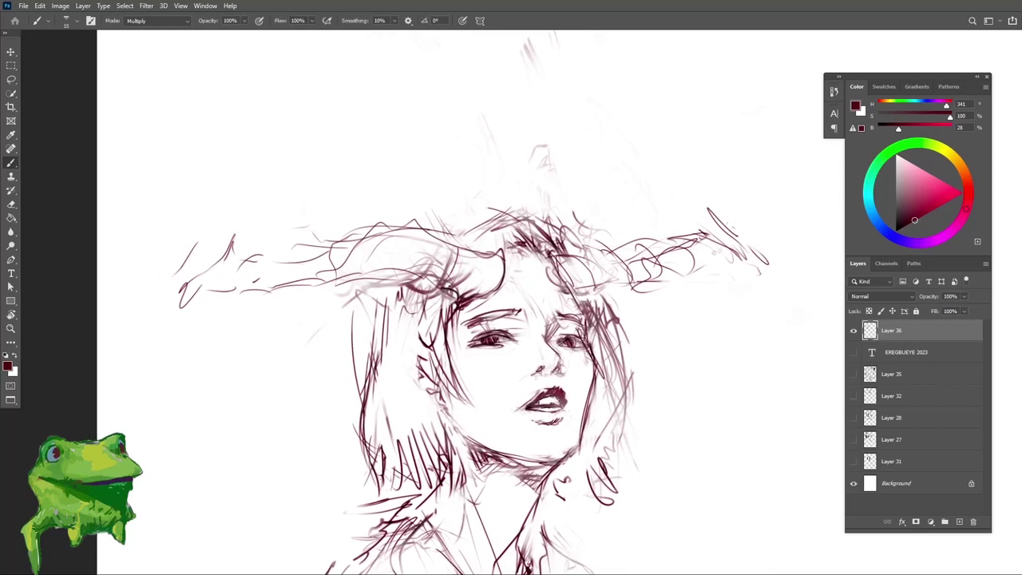
left_click_drag(460, 242, 441, 287)
key("ctrl+z")
left_click_drag(461, 246, 446, 291)
key("ctrl+z")
key("ctrl+z")
key("ctrl+space")
Step: Draw a dark band around the base of the left horn using the 15 px brush
left_click_drag(501, 252, 487, 268)
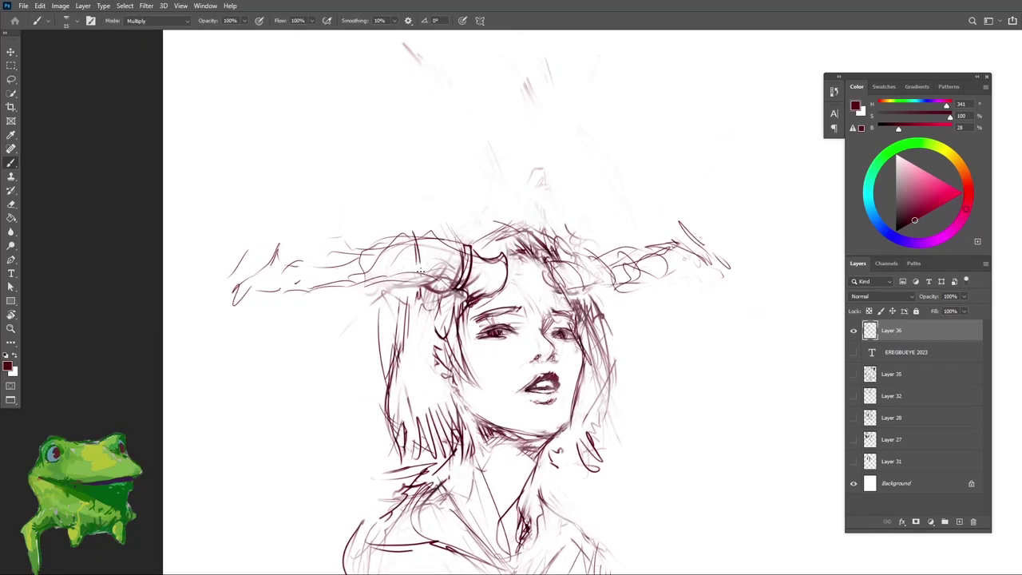
left_click_drag(415, 241, 420, 266)
mouse_move(418, 266)
left_mouse_down()
mouse_move(448, 287)
mouse_move(455, 281)
left_mouse_up()
mouse_move(429, 281)
left_mouse_down()
mouse_move(454, 289)
mouse_move(455, 277)
left_mouse_up()
left_click_drag(461, 241, 464, 270)
left_click_drag(417, 237, 460, 240)
key("ctrl+space")
left_click_drag(471, 290, 428, 356)
left_click_drag(471, 264, 496, 285)
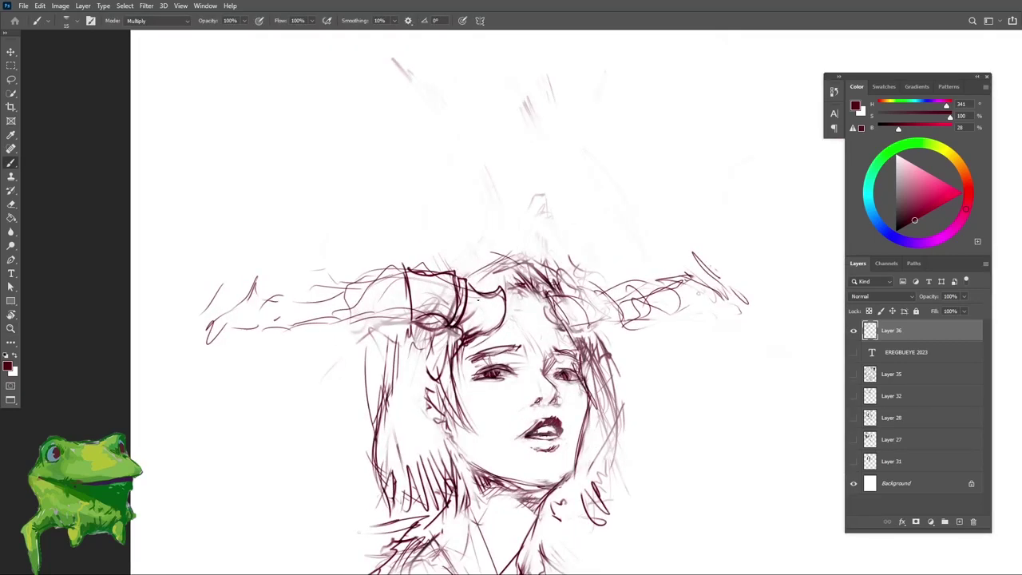
Step: Outline an upright, finger-like prong rising from the base of the left horn
left_click_drag(476, 277, 460, 305)
key("ctrl+z")
key("ctrl+z")
mouse_move(471, 251)
left_mouse_down()
mouse_move(443, 226)
mouse_move(479, 244)
left_mouse_up()
key("e")
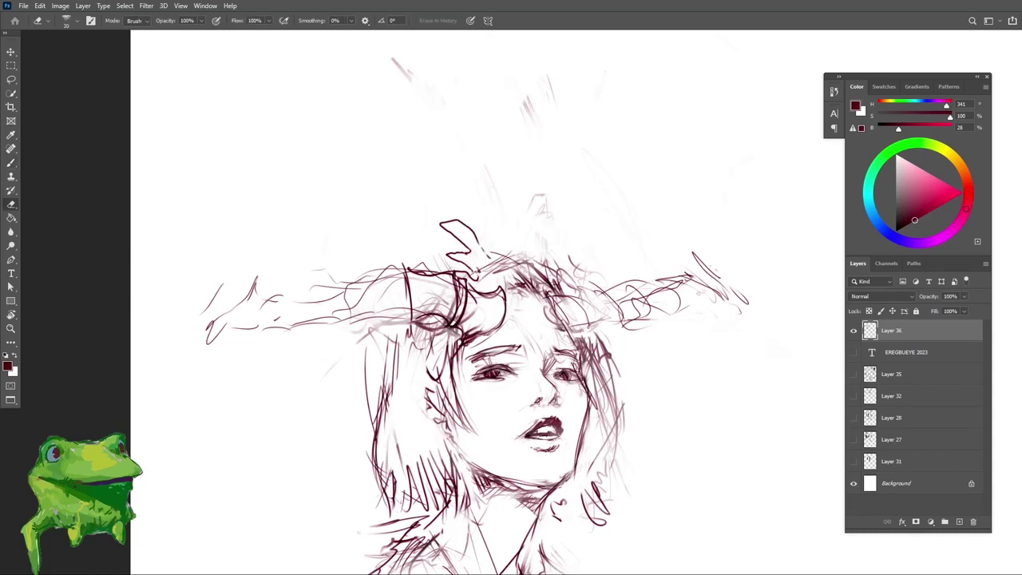
Step: Clean up the prong with a larger eraser and redraw its edge down towards the hairline
left_click_drag(467, 282, 473, 290)
key("bracketright")
mouse_move(449, 252)
left_mouse_down()
mouse_move(460, 260)
mouse_move(450, 262)
mouse_move(465, 255)
mouse_move(455, 238)
left_mouse_up()
key("b")
key("e")
key("b")
mouse_move(443, 222)
left_mouse_down()
mouse_move(483, 254)
mouse_move(488, 247)
mouse_move(493, 265)
left_mouse_up()
key("e")
key("b")
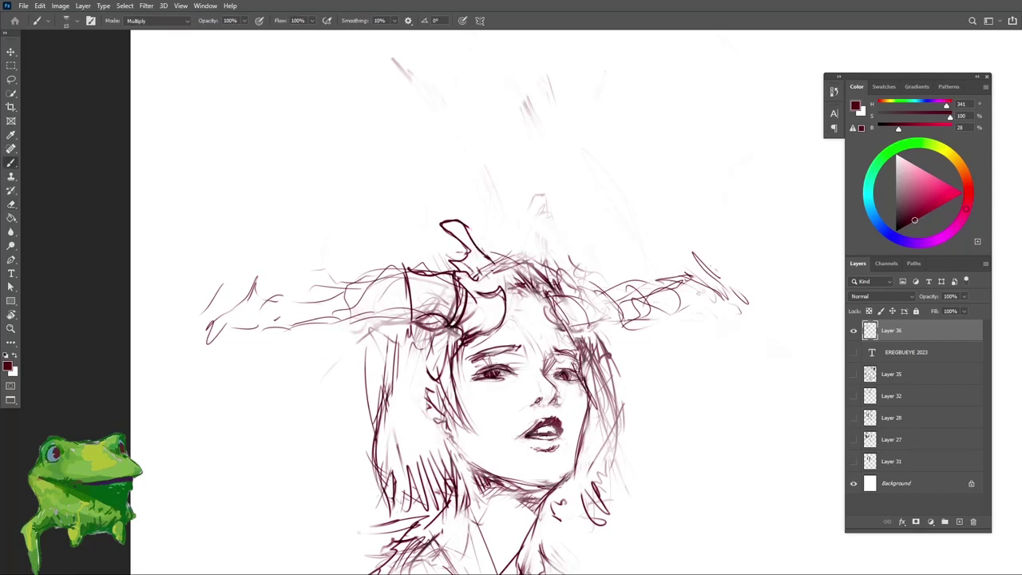
Step: Erase the horn edge overlapping the prong with a 60 px eraser and extend the prong down towards the forehead
key("e")
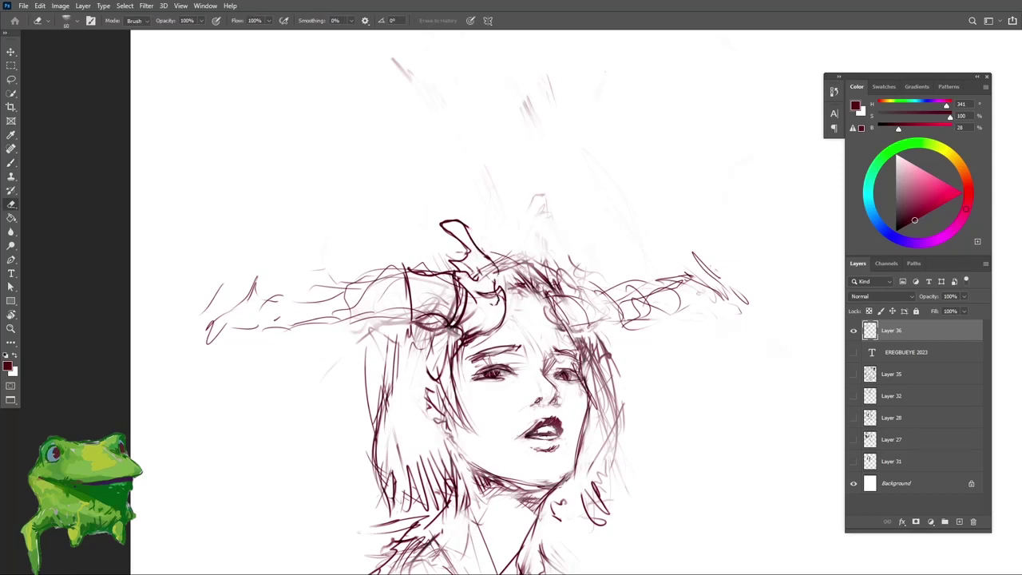
left_click_drag(479, 293, 495, 303)
key("b")
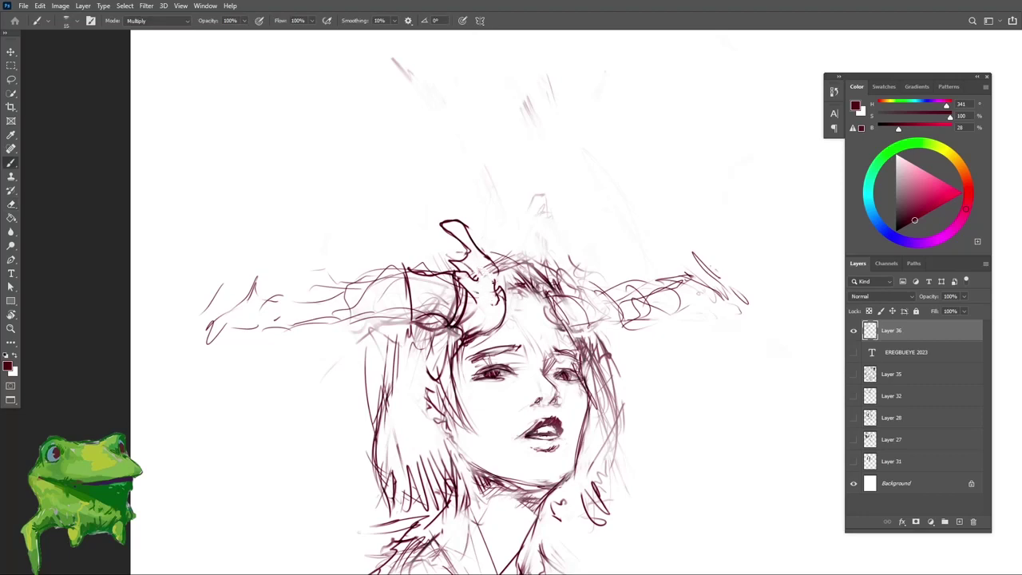
mouse_move(502, 344)
left_mouse_down()
mouse_move(455, 344)
mouse_move(481, 344)
left_mouse_up()
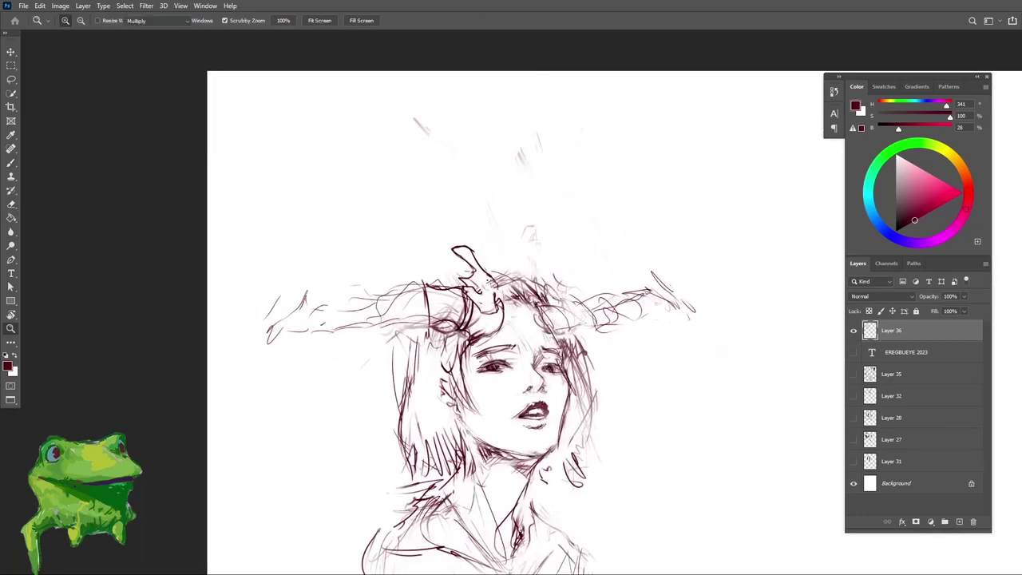
mouse_move(492, 279)
left_mouse_down()
mouse_move(495, 316)
mouse_move(447, 331)
mouse_move(496, 317)
left_mouse_up()
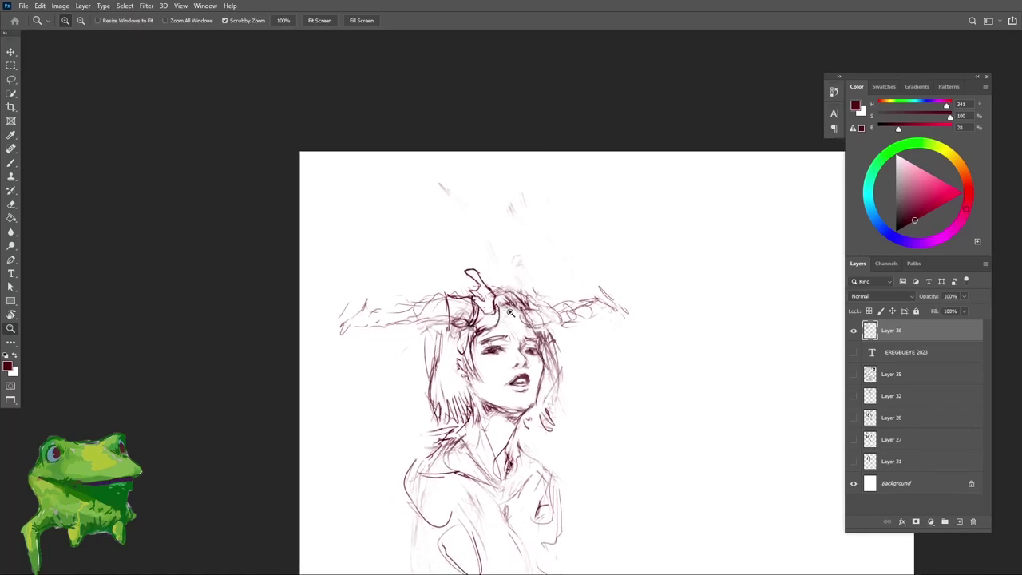
scroll(500, 305, "up", 2)
Step: Redraw and tidy the lower end of the prong where it crosses the inner edge of the horn
key("b")
key("b")
mouse_move(451, 263)
left_mouse_down()
mouse_move(470, 299)
mouse_move(407, 292)
left_mouse_up()
key("e")
key("b")
key("e")
key("b")
key("r")
scroll(459, 293, "up", 3)
key("b")
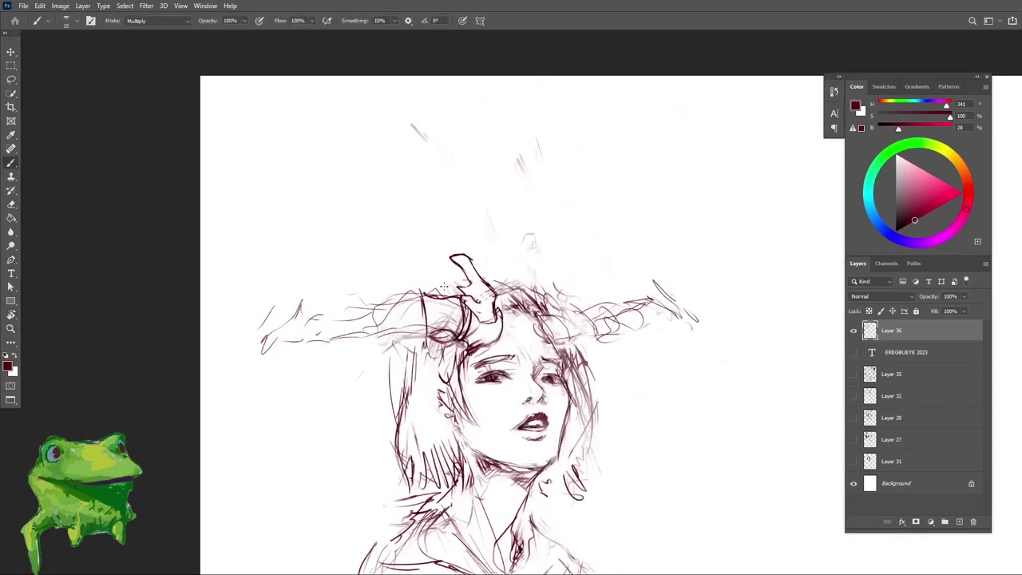
Step: Add a second finger-like prong beside the first one on the left horn
mouse_move(445, 277)
left_mouse_down()
mouse_move(417, 260)
mouse_move(442, 277)
mouse_move(433, 294)
mouse_move(411, 290)
mouse_move(415, 307)
left_mouse_up()
key("e")
key("b")
key("e")
key("b")
key("z")
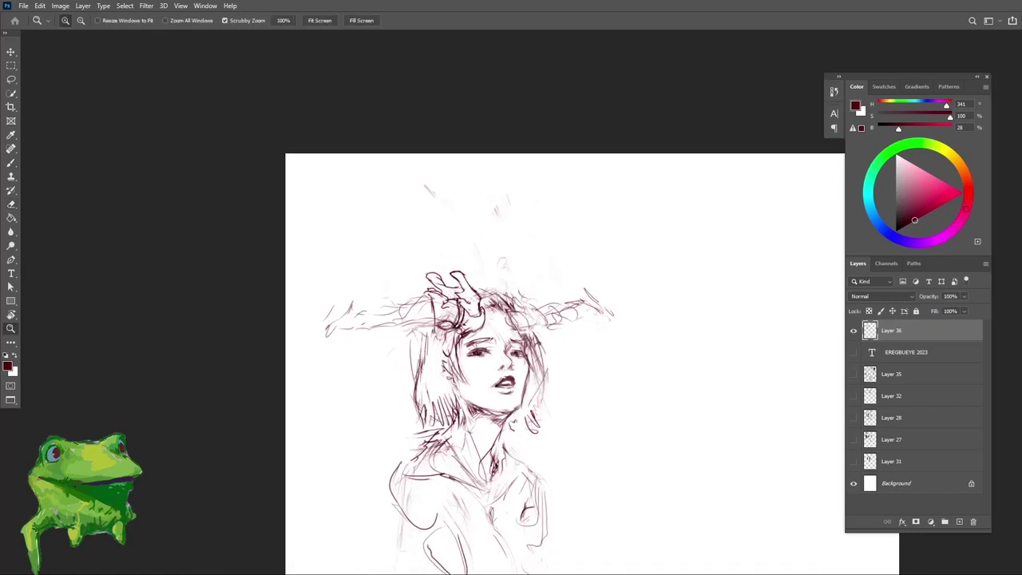
Step: Draw curved ridge segments along the left horn from the banded base out to its tip
key("r")
left_click_drag(490, 254, 431, 300)
key("z")
key("r")
mouse_move(586, 294)
left_mouse_down()
mouse_move(523, 228)
mouse_move(587, 293)
left_mouse_up()
key("z")
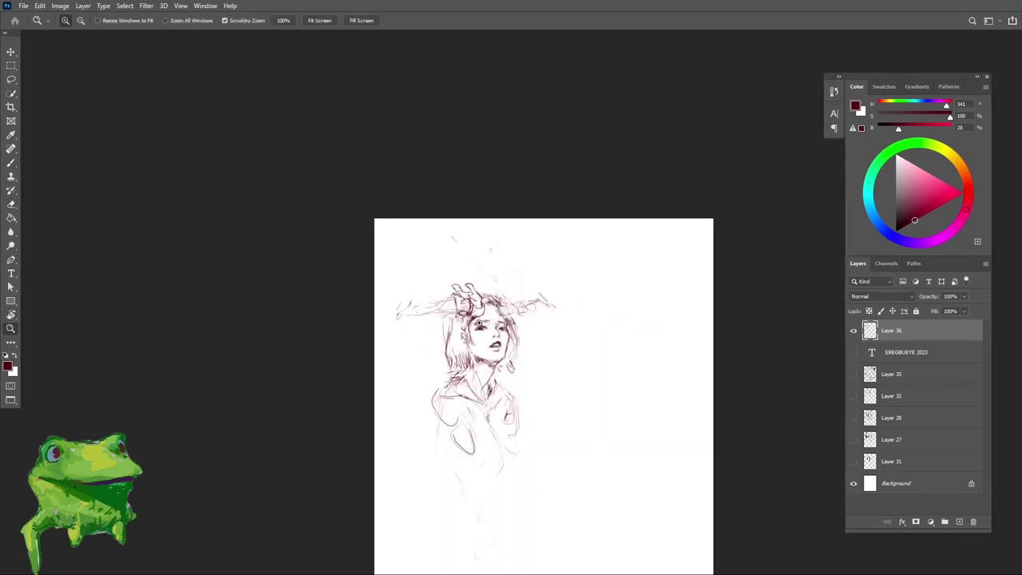
left_click_drag(456, 308, 494, 308)
key("b")
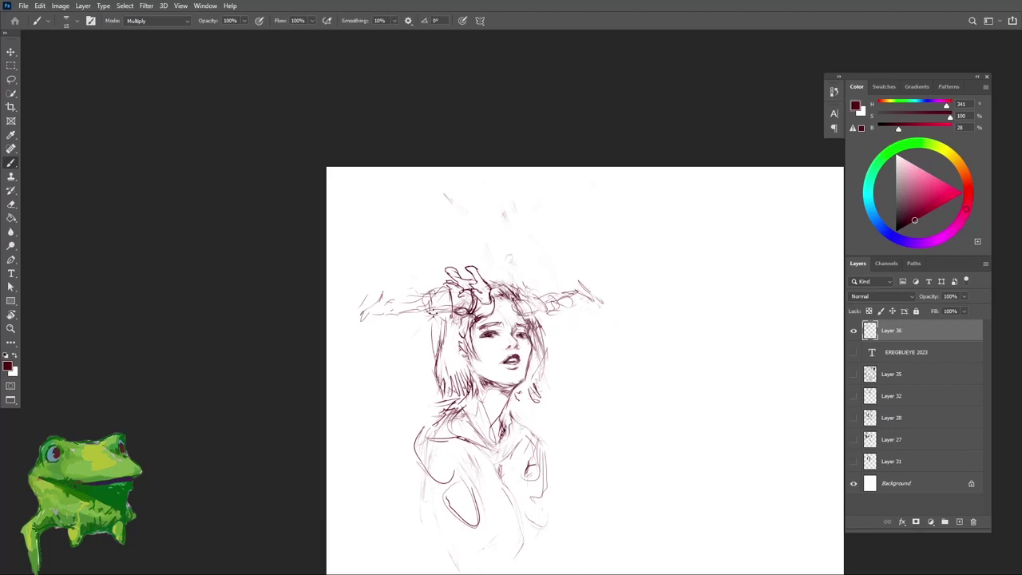
key("z")
left_click_drag(427, 297, 449, 297)
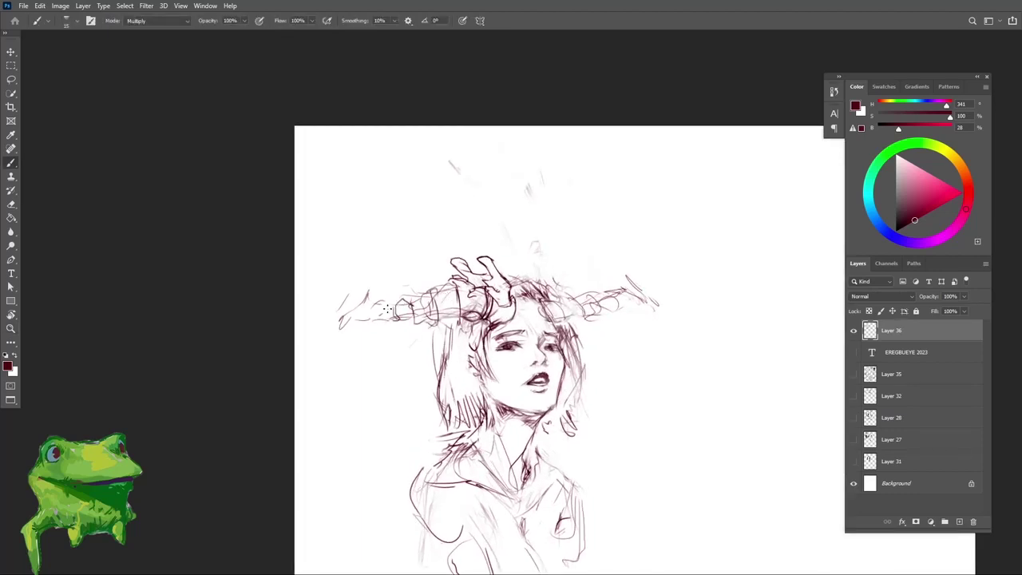
left_click_drag(378, 307, 364, 313)
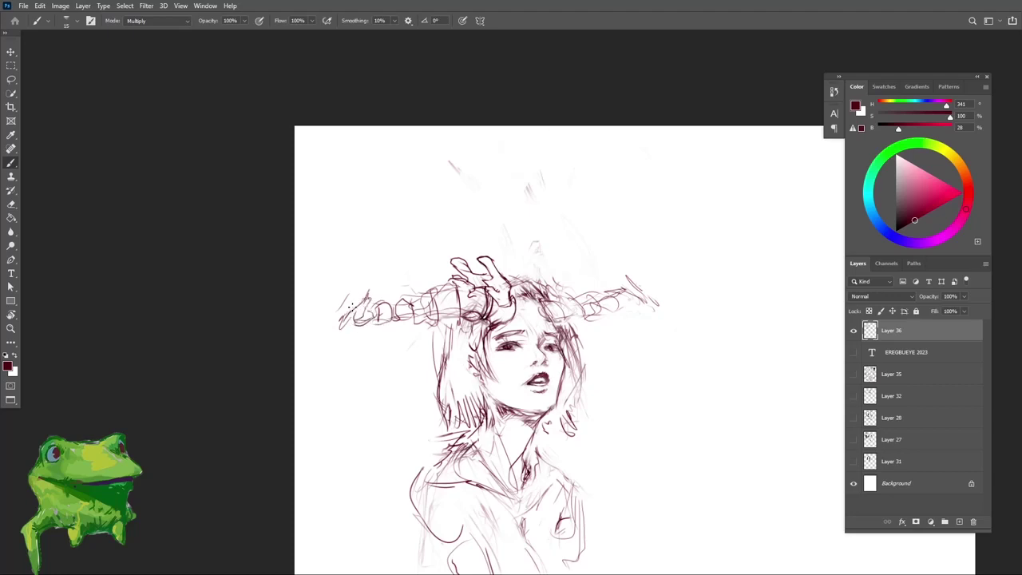
Step: Examine the ridged left horn and its prongs against the whole figure
key("z")
left_click_drag(364, 327, 339, 336)
key("r")
left_click_drag(591, 275, 551, 224)
key("Escape")
key("z")
left_click_drag(444, 326, 432, 329)
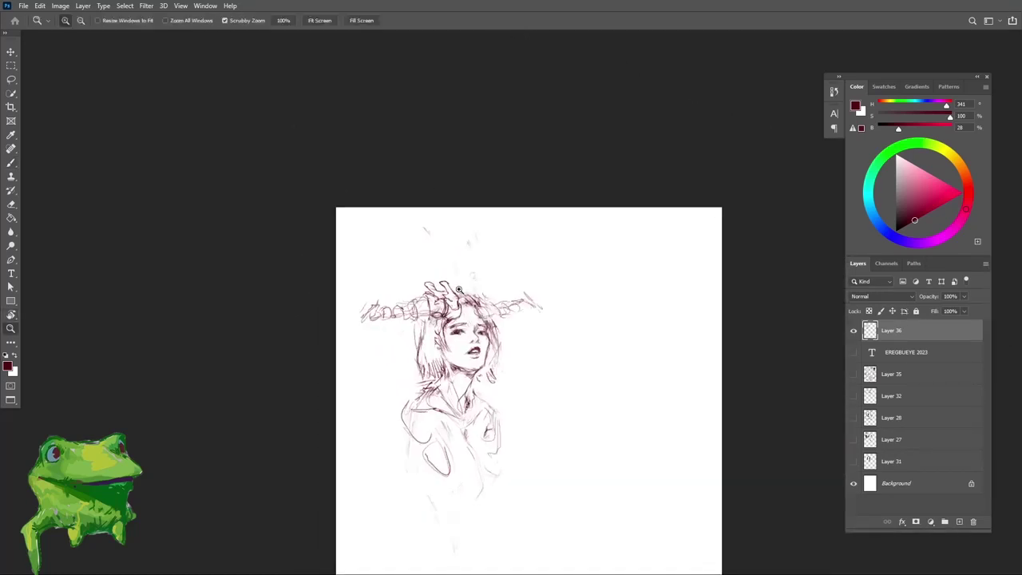
key("r")
left_click_drag(563, 287, 514, 261)
key("Escape")
Step: Enlarge the eraser and clean stray sketch marks from the forehead and brow area
key("z")
mouse_move(477, 306)
left_mouse_down()
mouse_move(507, 310)
mouse_move(463, 339)
mouse_move(484, 350)
left_mouse_up()
key("e")
key("z")
key("e")
key("bracketright")
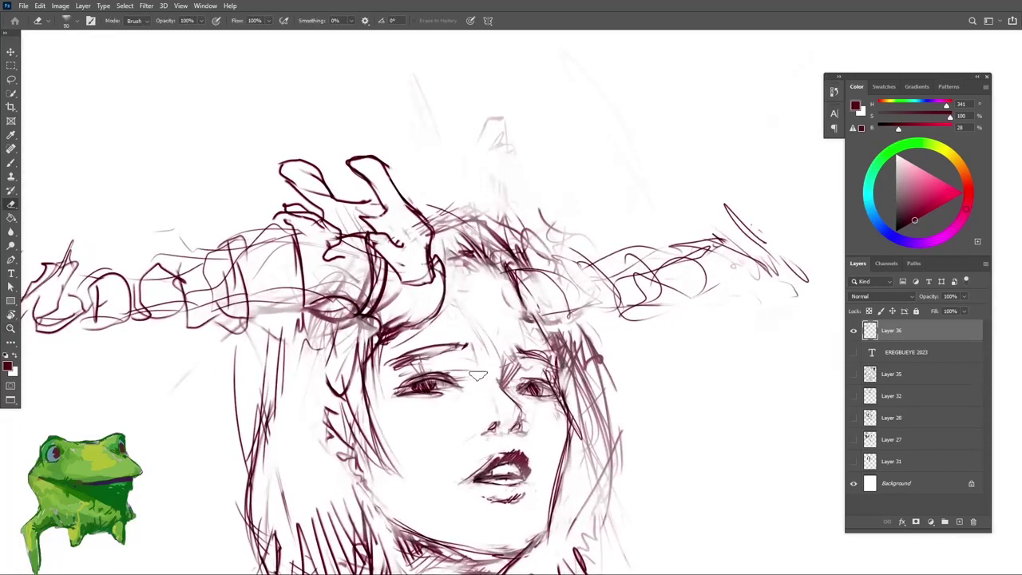
scroll(447, 355, "down", 2)
key("z")
key("e")
mouse_move(484, 350)
left_mouse_down()
mouse_move(497, 343)
mouse_move(459, 387)
mouse_move(435, 385)
left_mouse_up()
Step: Fill the hairline beside the prong with dark strokes and redraw the hair edge down the far side of the forehead
key("z")
key("r")
left_click_drag(583, 330, 546, 236)
key("Escape")
key("z")
left_click_drag(498, 306, 522, 311)
key("b")
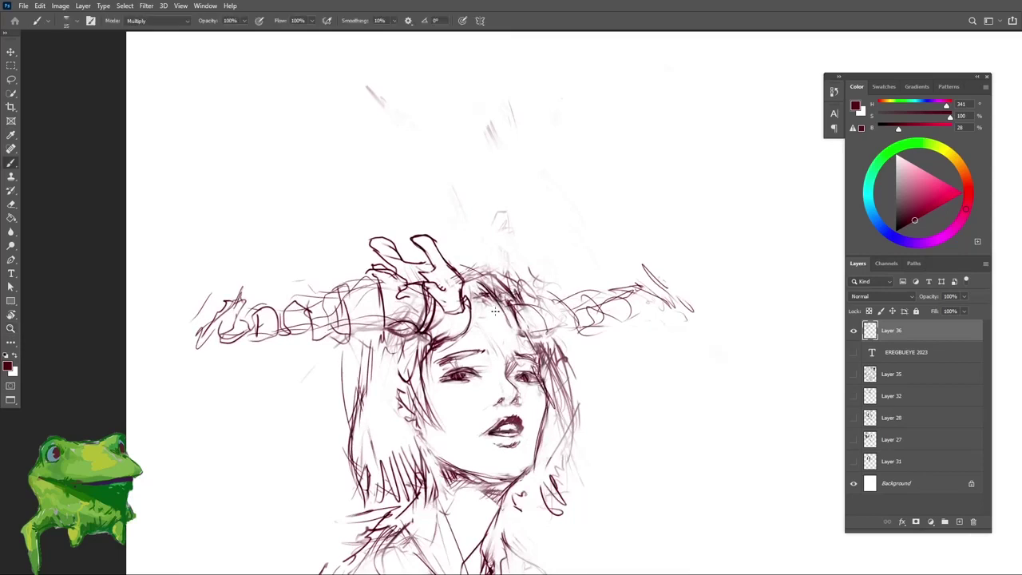
key("e")
key("b")
left_click_drag(476, 282, 516, 338)
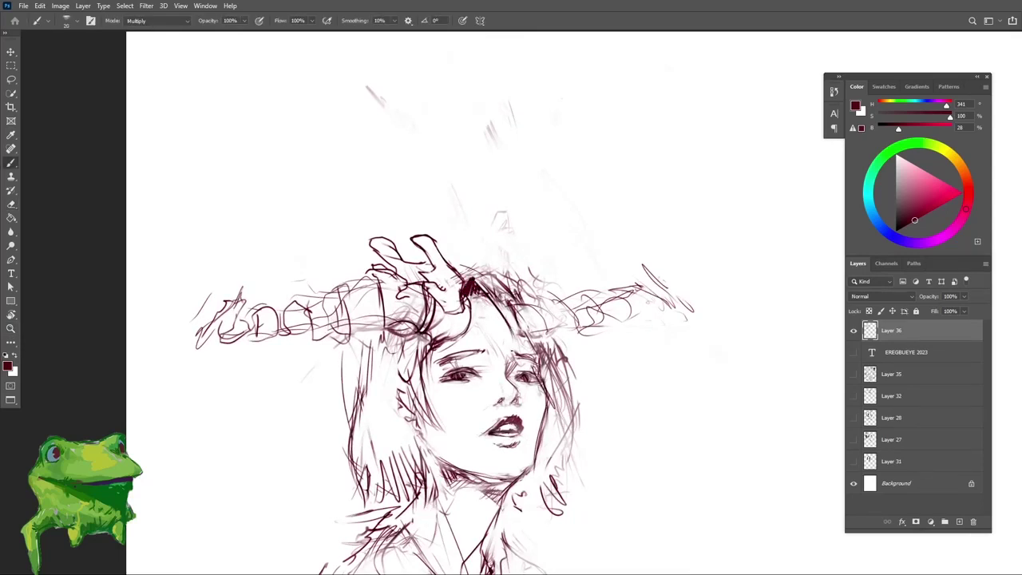
Step: Thin the sketch marks in the hair beside the forehead and redraw the head's top outline between the horns
key("e")
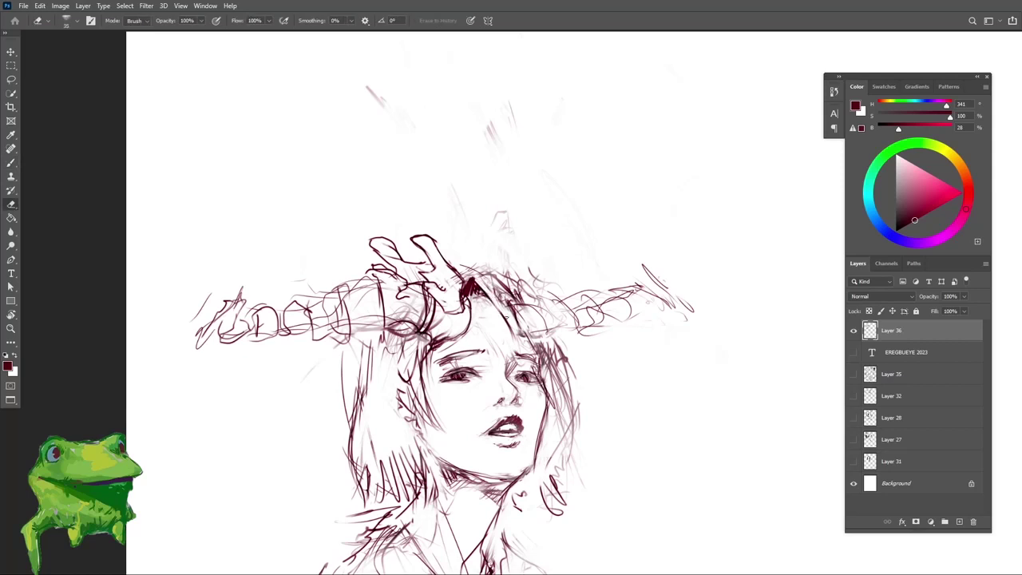
key("b")
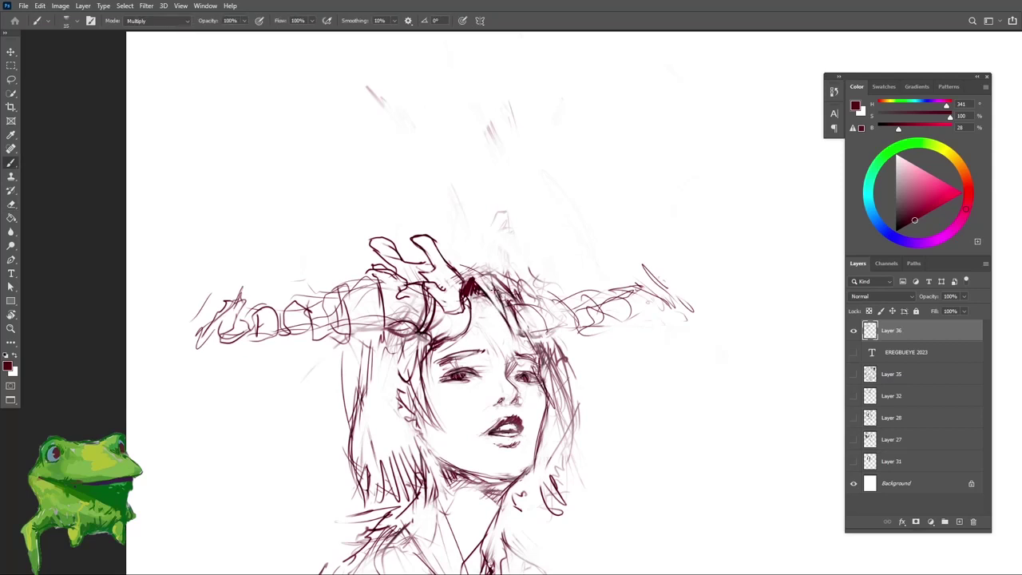
key("e")
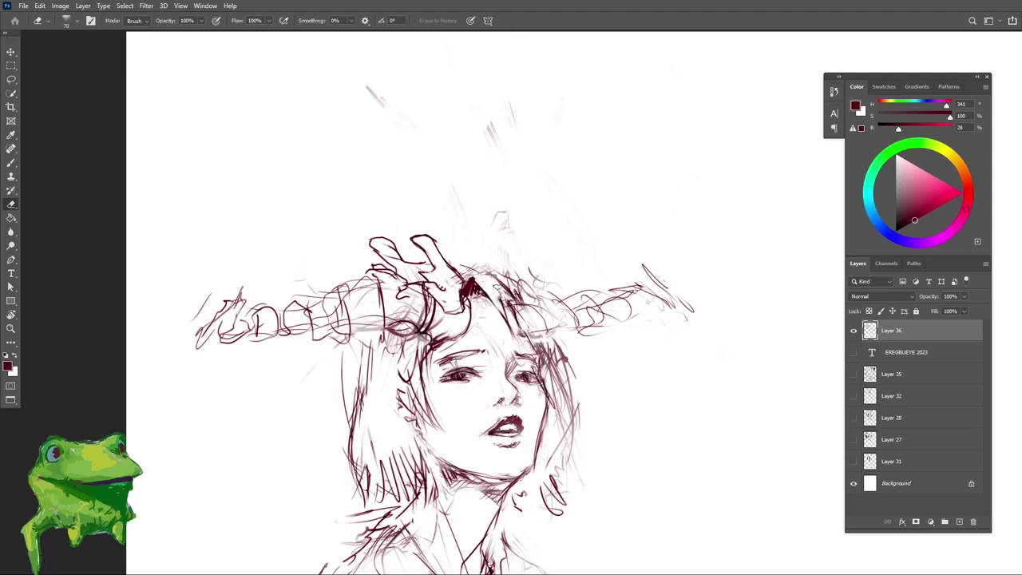
key("b")
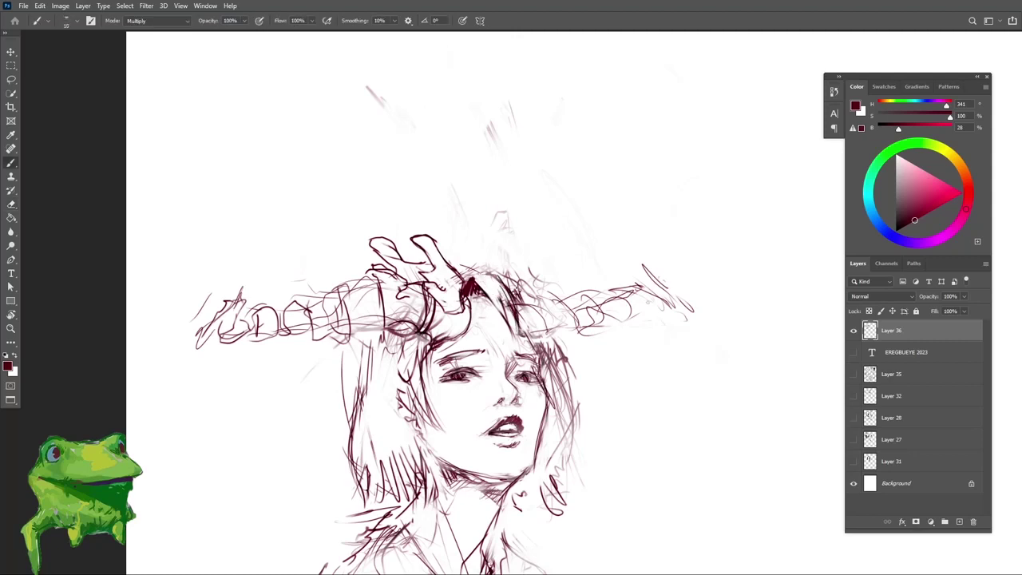
left_click_drag(465, 266, 505, 268)
key("z")
left_click_drag(521, 314, 503, 313)
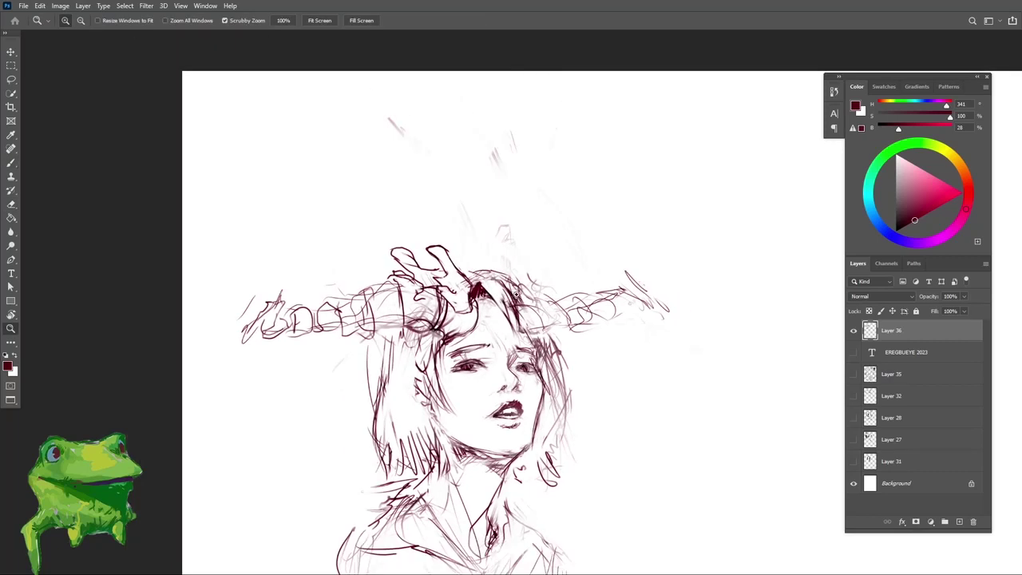
Step: Clean up and restate the crown line of the hair behind the forked prong
key("e")
key("b")
left_click_drag(484, 267, 444, 269)
key("e")
key("z")
key("r")
left_click_drag(597, 274, 529, 208)
key("Escape")
key("z")
mouse_move(507, 291)
left_mouse_down()
mouse_move(527, 285)
mouse_move(495, 265)
mouse_move(522, 235)
mouse_move(488, 255)
mouse_move(498, 259)
mouse_move(521, 336)
left_mouse_up()
key("b")
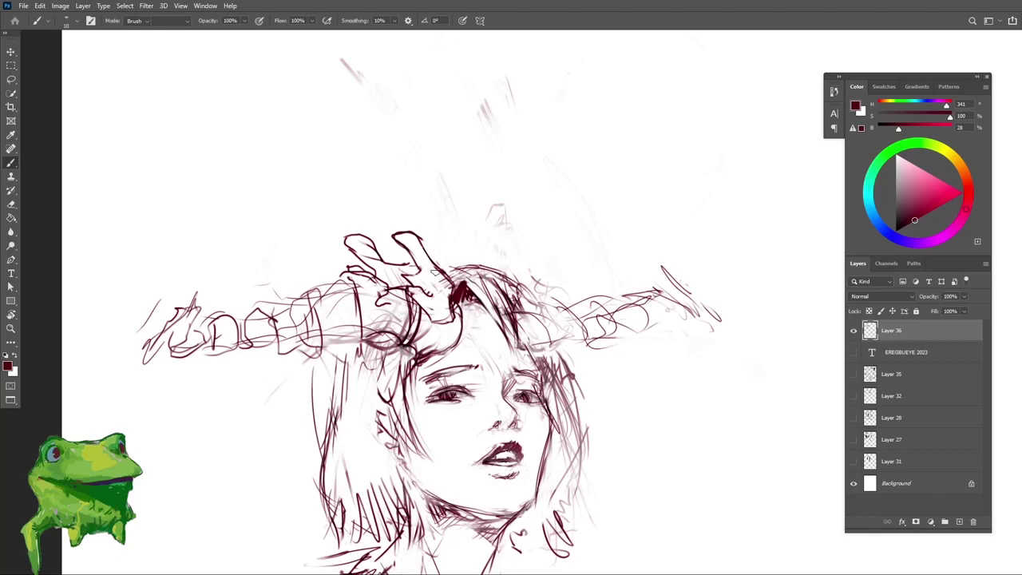
Step: Tidy the edges of the left horn's forked prongs and check them against the whole figure
key("e")
key("b")
key("e")
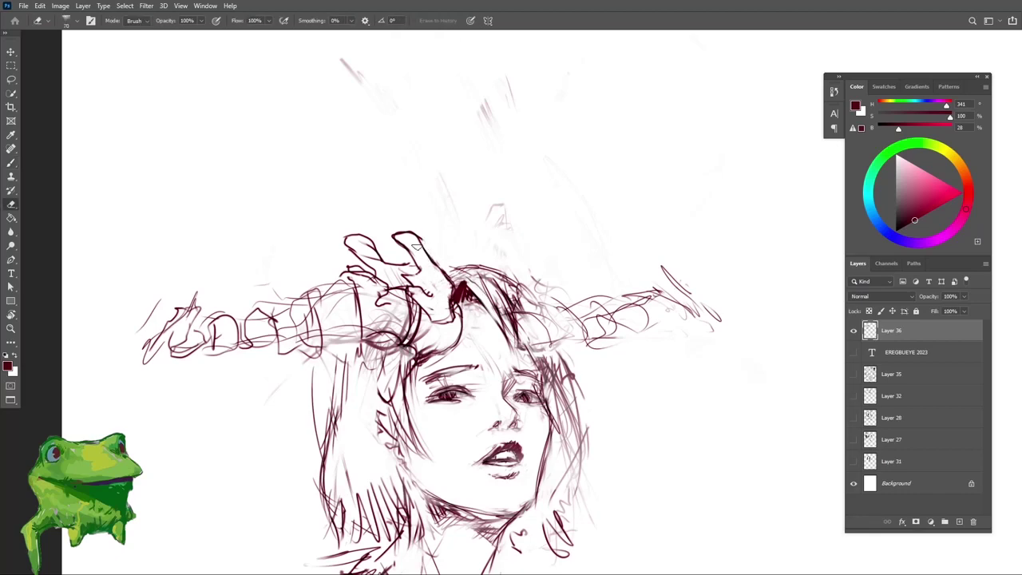
key("z")
left_click_drag(409, 251, 376, 339)
key("r")
left_click_drag(513, 202, 461, 214)
key("Escape")
key("z")
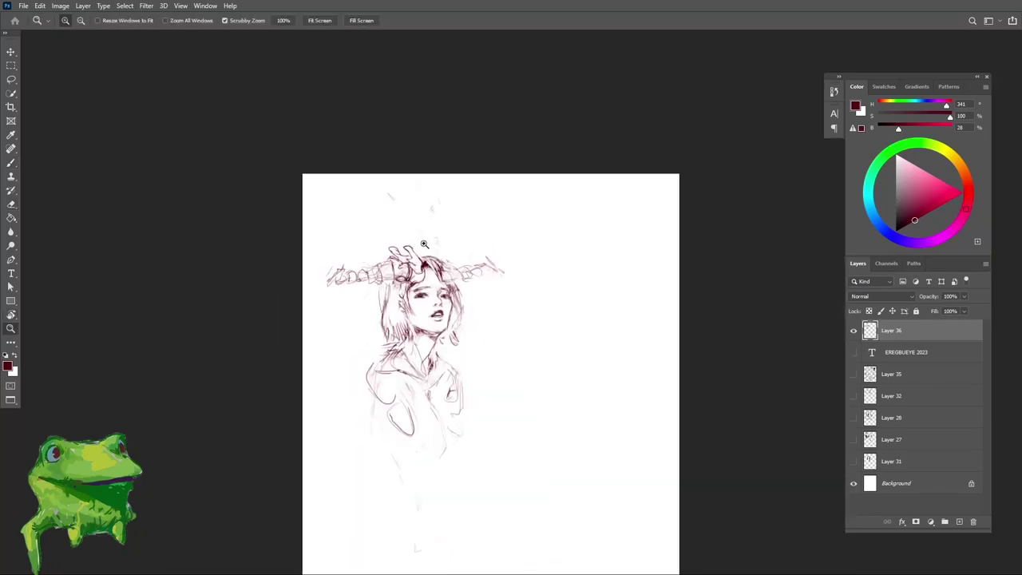
mouse_move(427, 245)
left_mouse_down()
mouse_move(481, 277)
mouse_move(519, 260)
left_mouse_up()
key("space")
key("b")
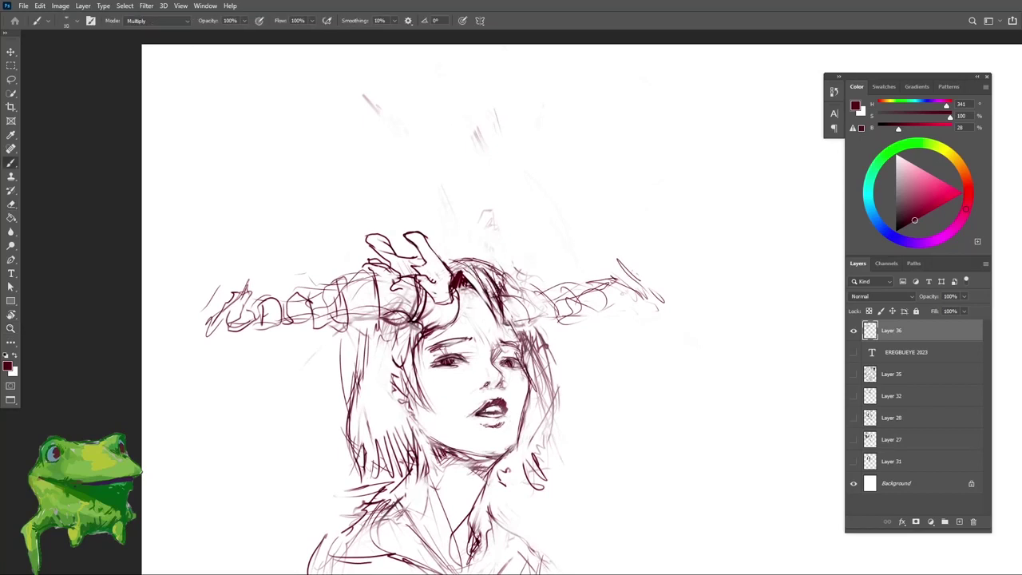
Step: Clean the base of the right horn beside the hair and undo the last stroke across the hairline
key("e")
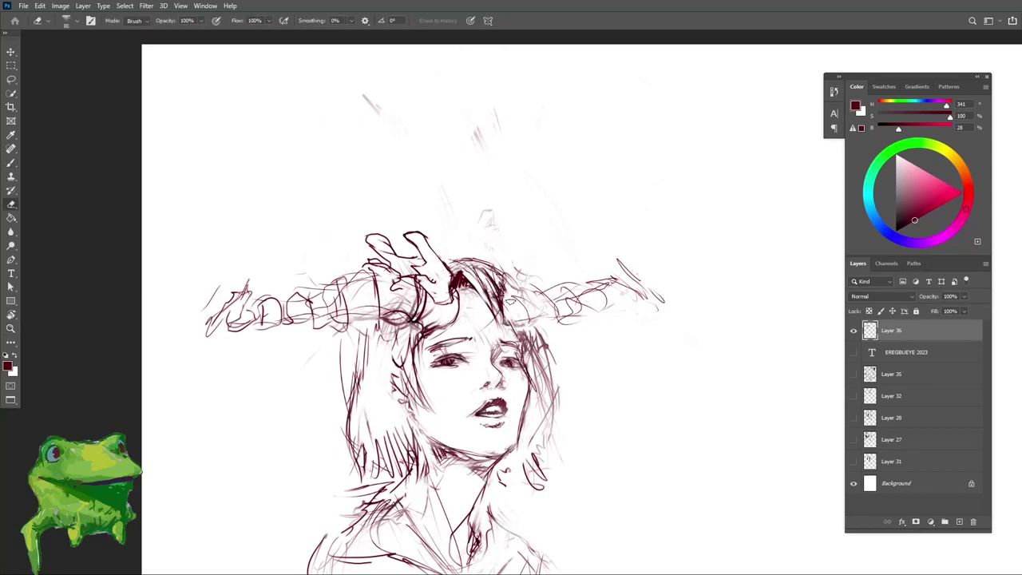
key("b")
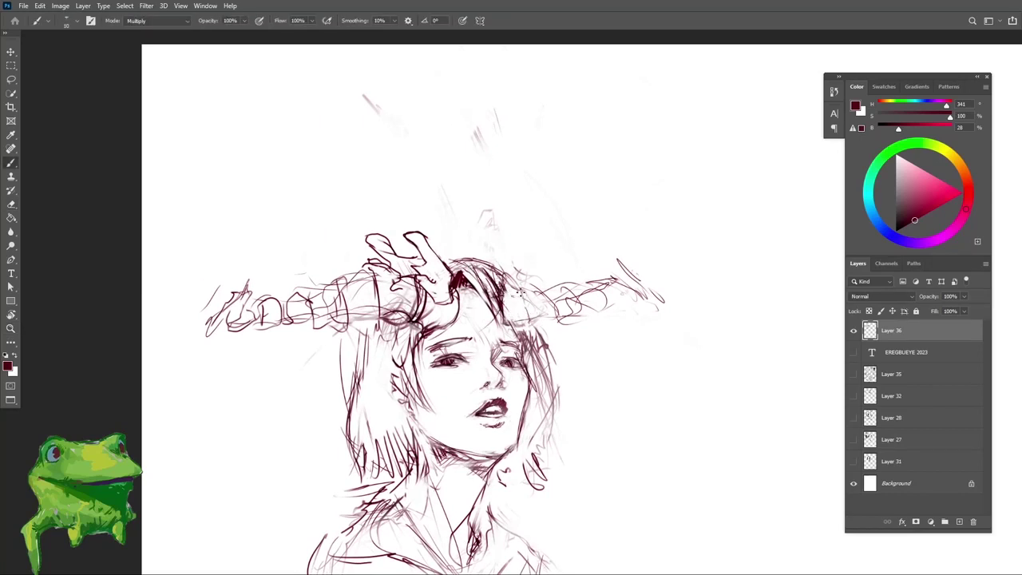
mouse_move(520, 291)
left_mouse_down()
mouse_move(531, 321)
mouse_move(465, 305)
left_mouse_up()
key("ctrl+z")
key("z")
key("r")
left_click_drag(561, 316, 537, 257)
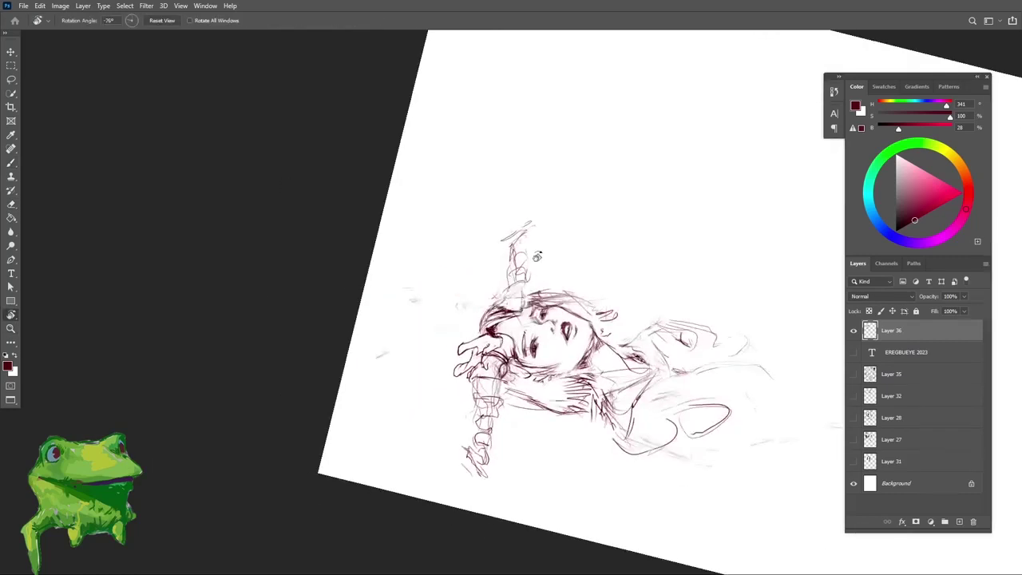
key("Escape")
key("z")
left_click_drag(519, 358, 551, 364)
key("e")
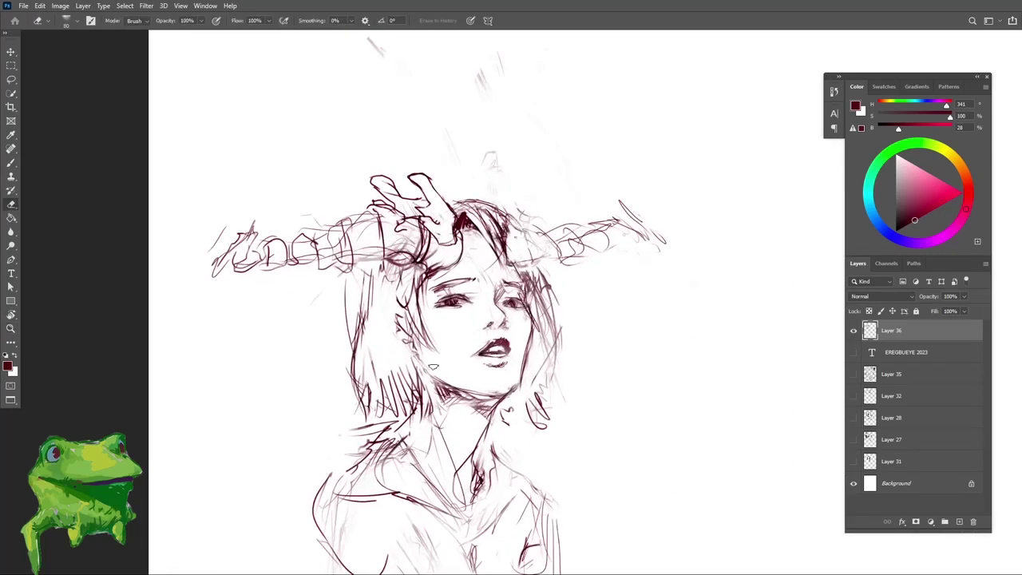
Step: Touch up the line at the near corner of the mouth and compare it with the full figure
key("b")
left_click_drag(471, 364, 484, 347)
key("z")
left_click_drag(482, 353, 454, 355)
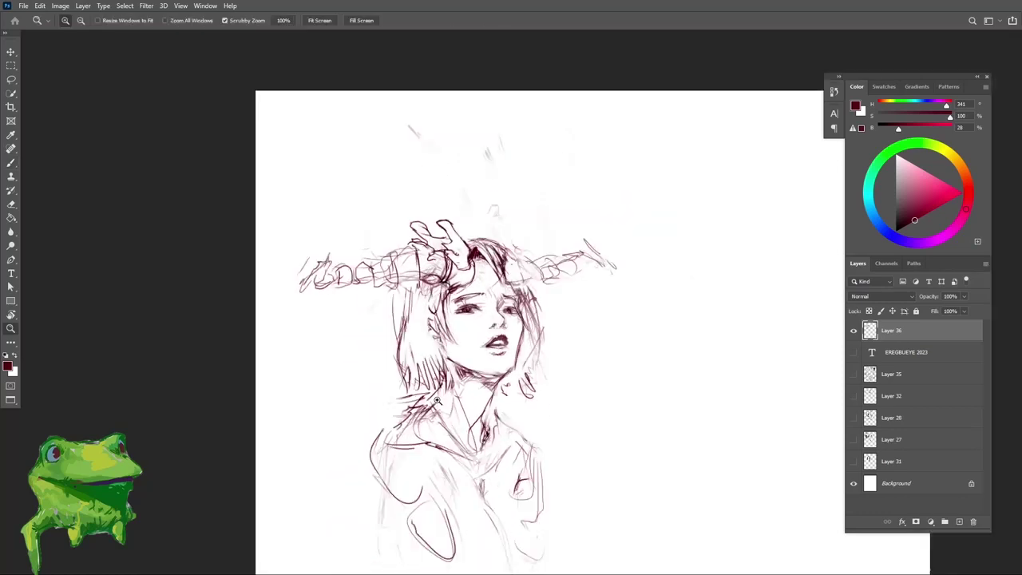
key("r")
left_click_drag(573, 345, 581, 260)
key("Escape")
key("z")
key("e")
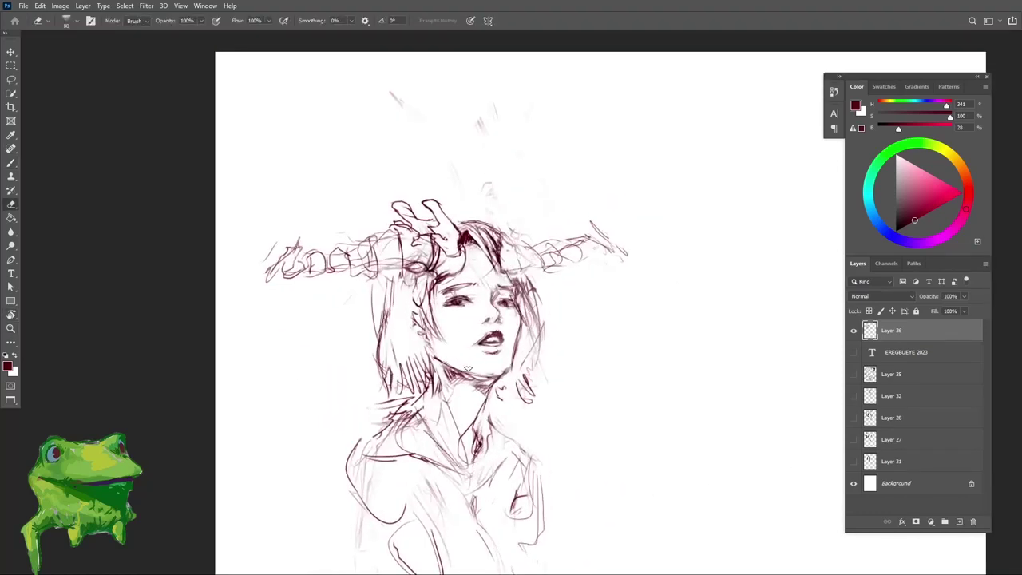
Step: Try an extra stroke along the underside of the jaw, then undo it
key("b")
mouse_move(461, 371)
left_mouse_down()
mouse_move(506, 390)
mouse_move(475, 373)
left_mouse_up()
key("ctrl+z")
key("z")
key("r")
mouse_move(583, 344)
left_mouse_down()
mouse_move(598, 263)
mouse_move(588, 244)
left_mouse_up()
key("Escape")
key("z")
left_click_drag(523, 329, 526, 329)
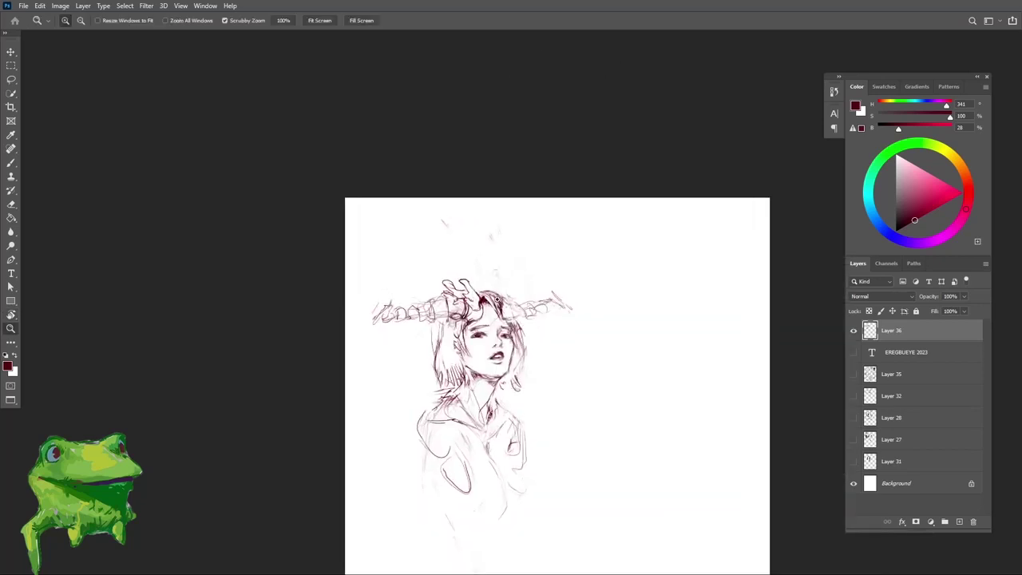
left_click_drag(479, 300, 490, 309)
key("ctrl+minus")
Step: Redraw the lower contour of the left horn's prongs where they join the horn
key("e")
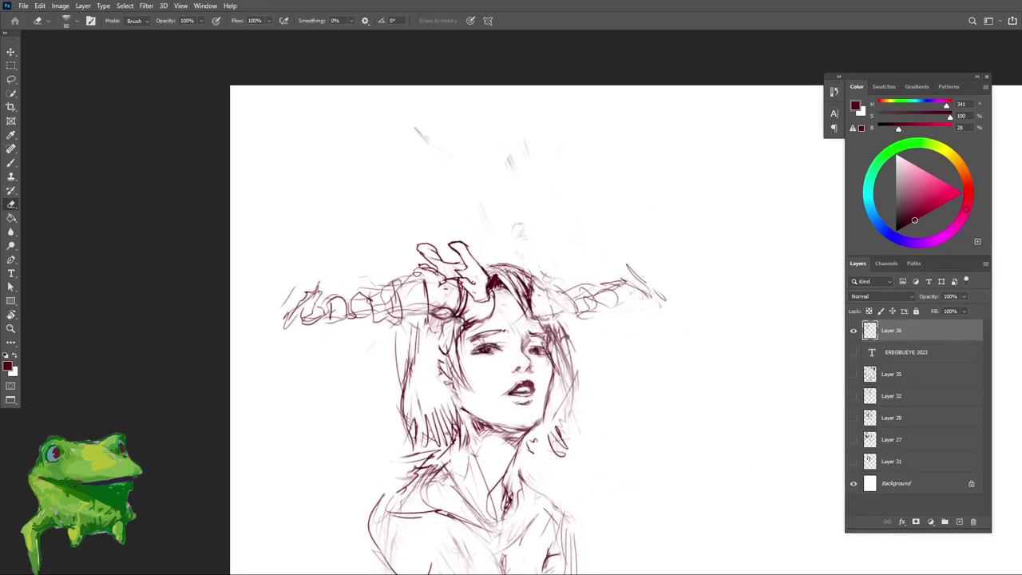
key("b")
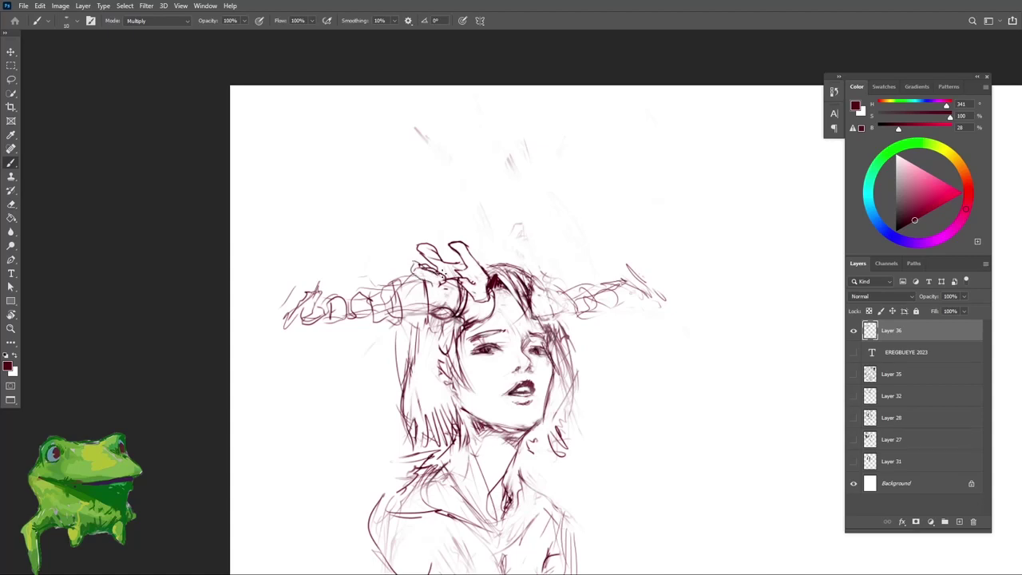
key("z")
left_click_drag(449, 292, 420, 294)
key("r")
left_click_drag(598, 296, 574, 241)
Step: Enlarge the eraser to 125 and clean the forehead between the hairline and brows
key("z")
left_click_drag(496, 294, 516, 287)
key("e")
key("bracketright")
key("bracketright")
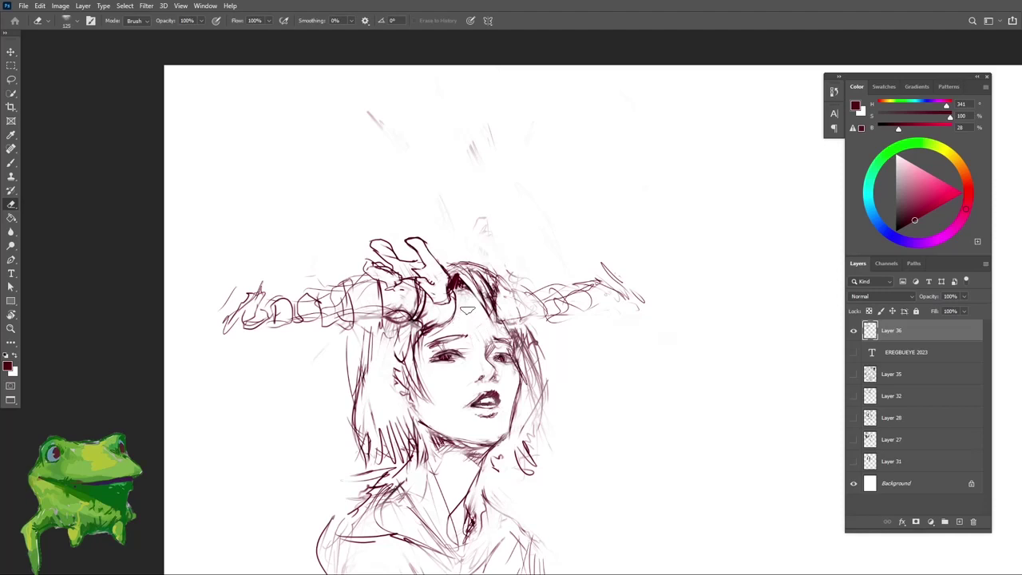
Step: Draw a small forked prong rising from the base of the right horn
key("b")
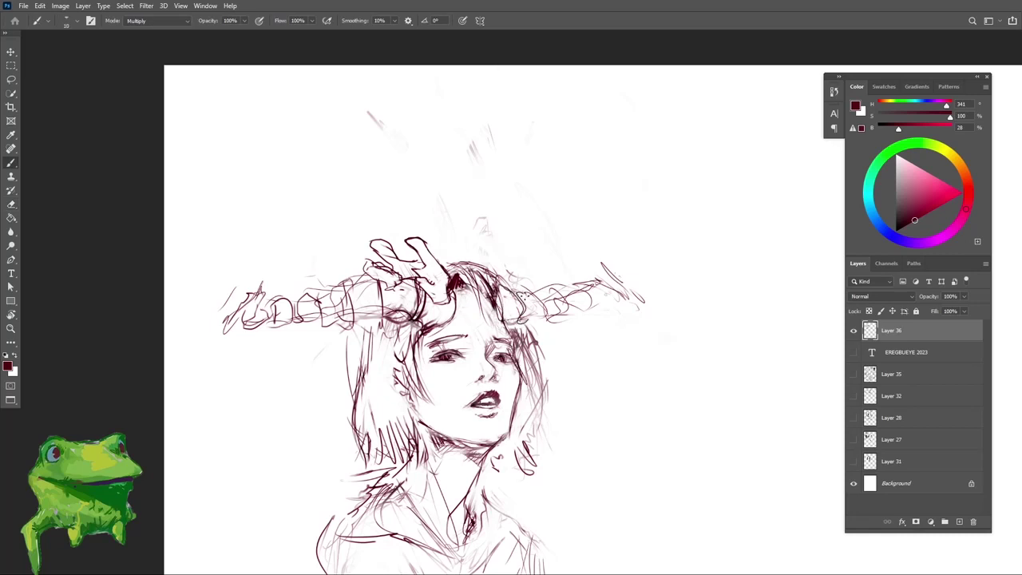
left_click_drag(502, 294, 533, 266)
mouse_move(534, 263)
left_mouse_down()
mouse_move(484, 269)
mouse_move(510, 272)
mouse_move(525, 296)
left_mouse_up()
key("e")
key("b")
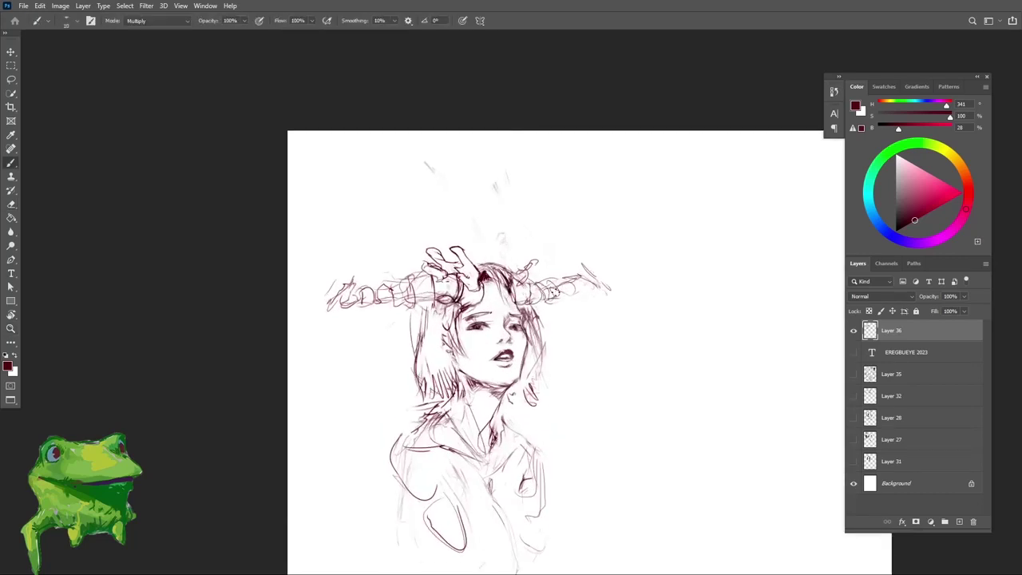
Step: Flip the canvas horizontally and reshape the rounded ridges of the shorter horn with eraser and brush
key("z")
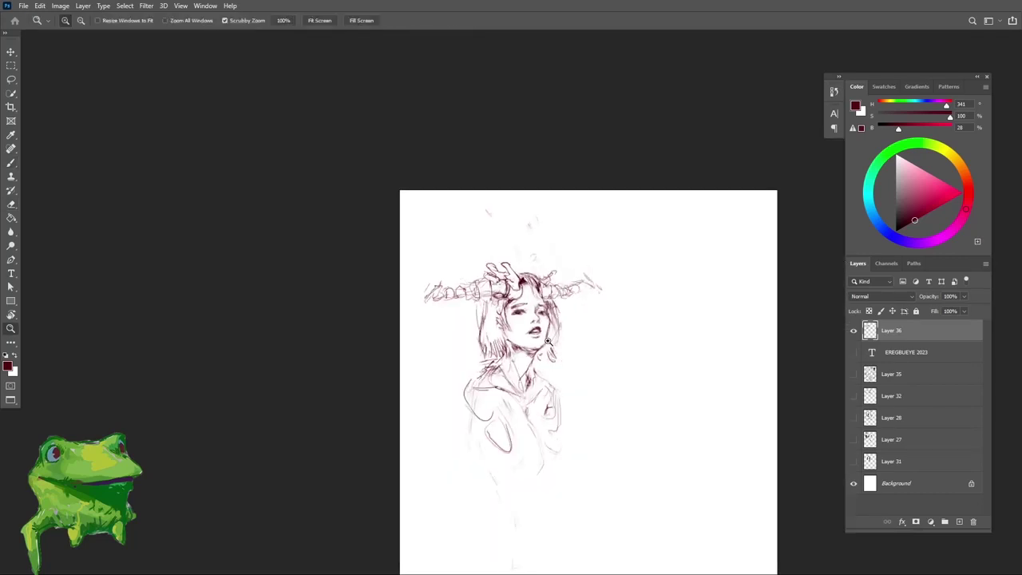
left_click(583, 287, "alt")
left_click_drag(601, 330, 456, 325)
left_click_drag(525, 263, 555, 264)
key("e")
left_click_drag(465, 293, 445, 296)
key("b")
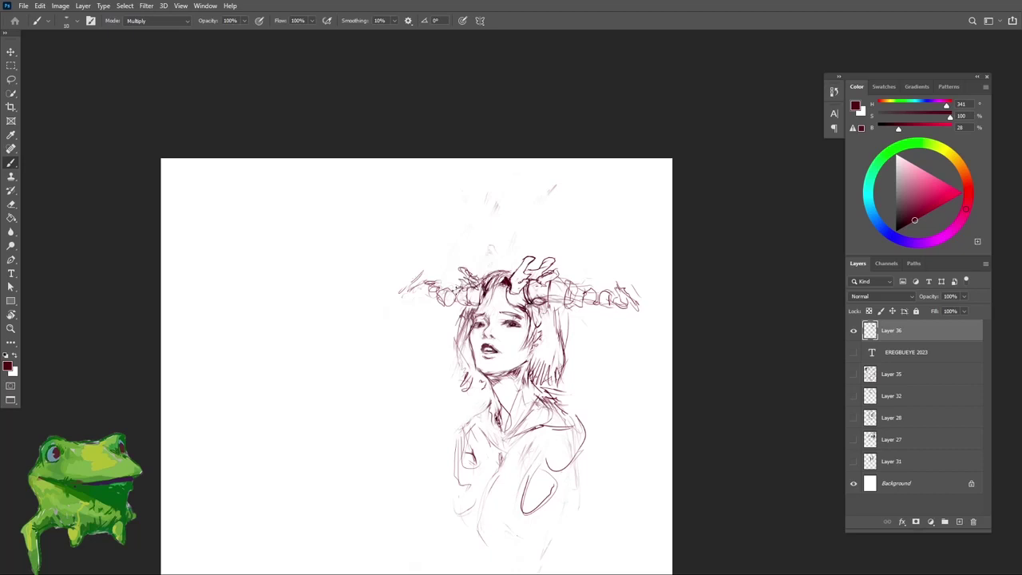
key("z")
left_click_drag(446, 294, 413, 296)
left_click_drag(476, 279, 498, 271)
left_click_drag(480, 315, 502, 291)
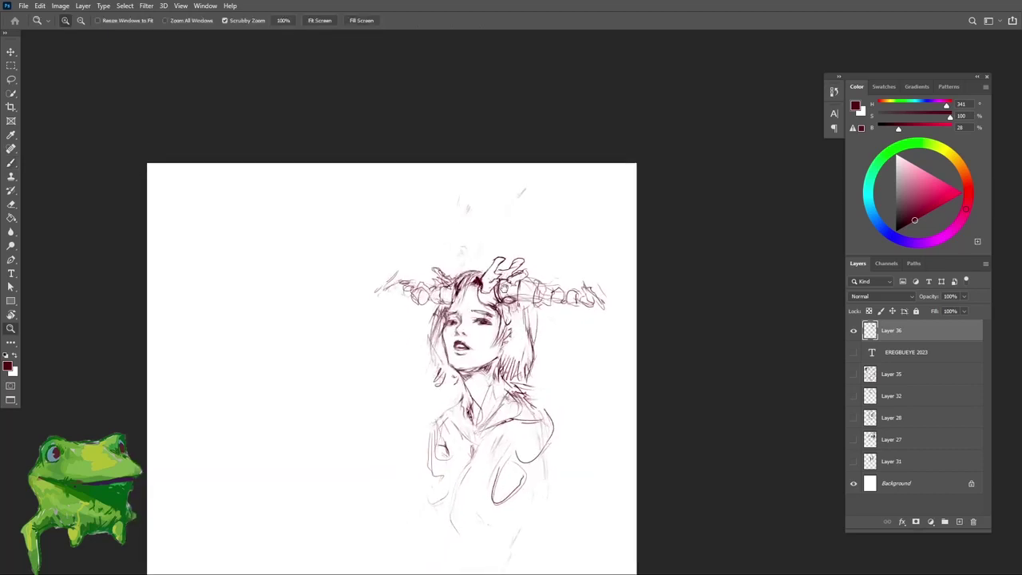
Step: Extend and darken both corners of the mouth on the mirrored face
left_click_drag(462, 357, 511, 350)
key("e")
left_click_drag(447, 340, 465, 342)
key("z")
left_click_drag(473, 338, 508, 335)
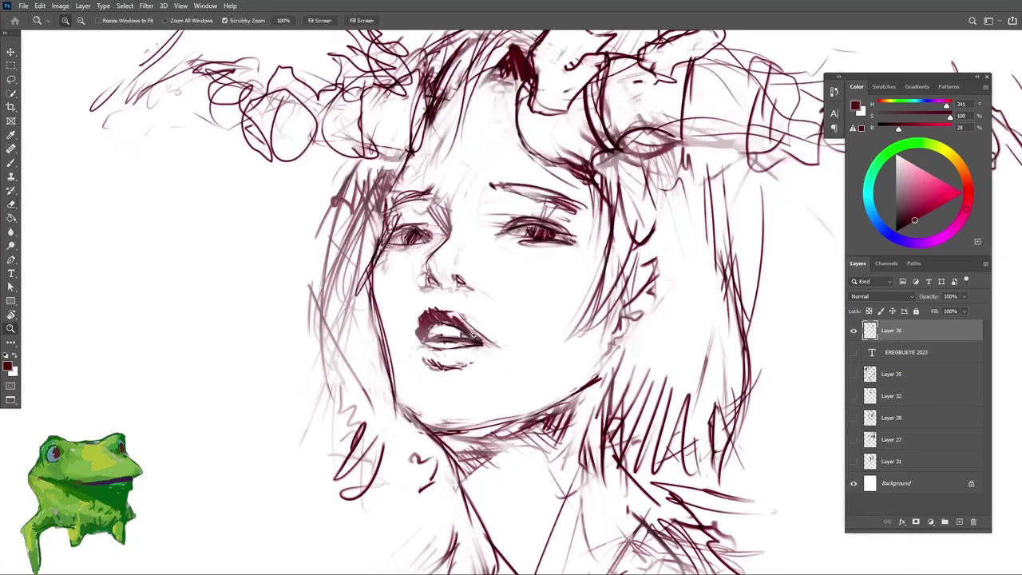
key("b")
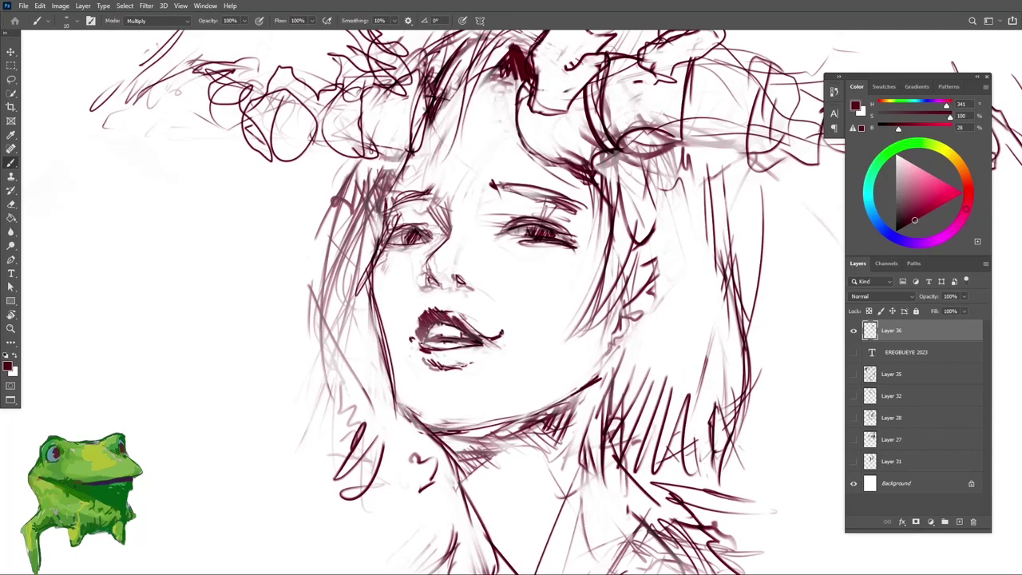
Step: Flip the canvas horizontally back to its original orientation after checking the face within the whole figure
key("z")
mouse_move(456, 373)
left_mouse_down()
mouse_move(407, 373)
mouse_move(457, 373)
mouse_move(505, 347)
left_mouse_up()
mouse_move(504, 347)
left_mouse_down()
mouse_move(489, 349)
mouse_move(496, 329)
left_mouse_up()
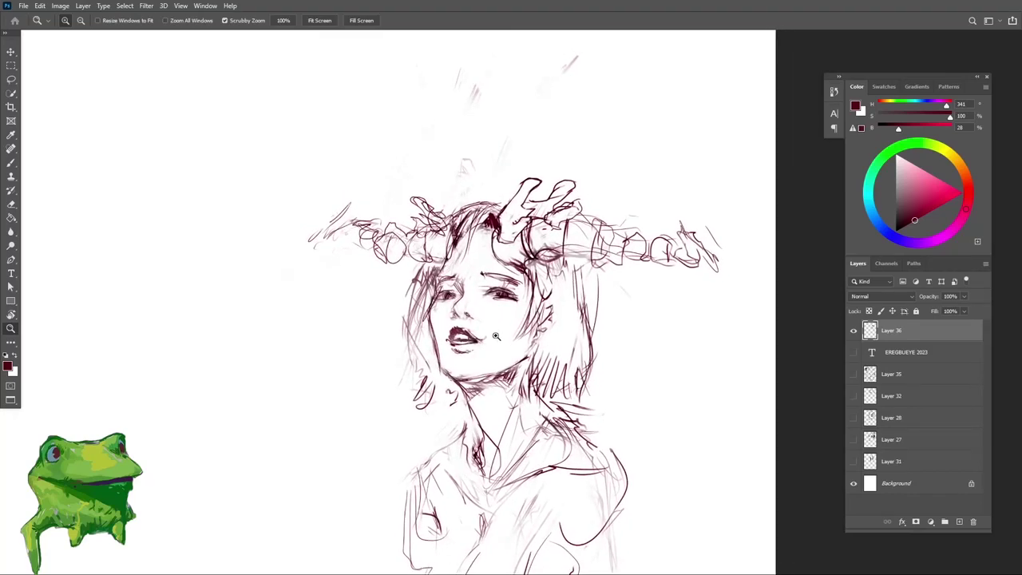
left_click_drag(496, 330, 420, 395)
key("b")
key("z")
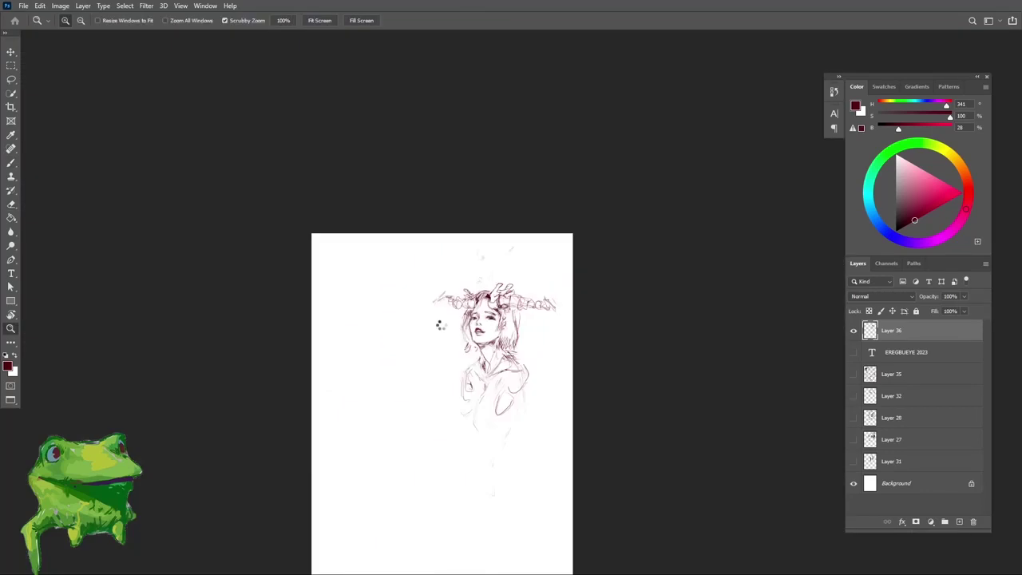
left_click(438, 324)
mouse_move(399, 349)
left_mouse_down()
mouse_move(496, 345)
mouse_move(465, 366)
mouse_move(490, 340)
left_mouse_up()
Step: Refine the lip corner and chin with small brush and eraser touches
key("b")
key("z")
key("b")
key("e")
key("b")
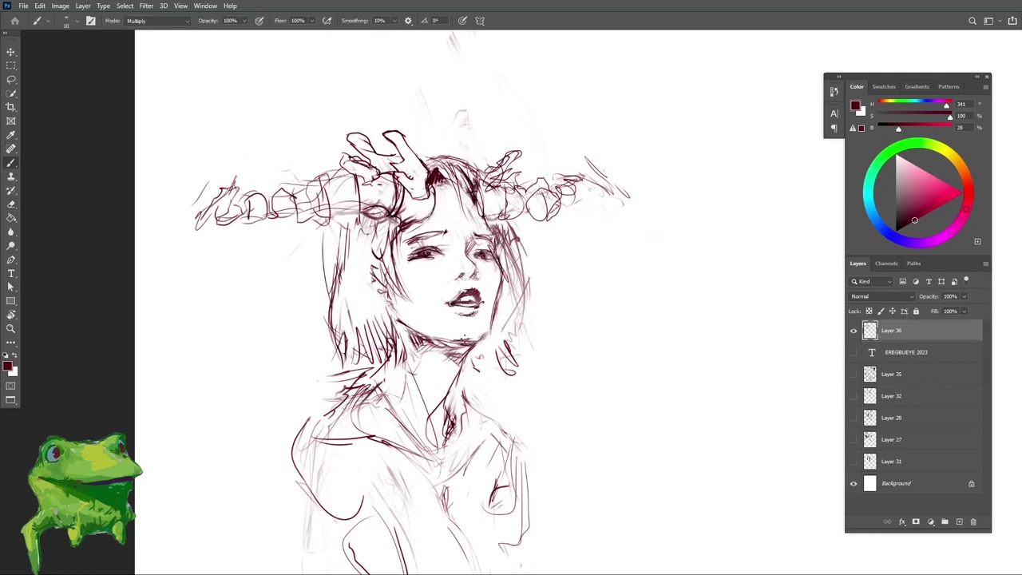
Step: Erase the jagged ear marks and loose strands beside the near cheek
mouse_move(415, 329)
left_mouse_down()
mouse_move(475, 341)
mouse_move(406, 297)
left_mouse_up()
key("e")
key("z")
key("e")
mouse_move(414, 262)
left_mouse_down()
mouse_move(439, 263)
mouse_move(409, 305)
left_mouse_up()
key("b")
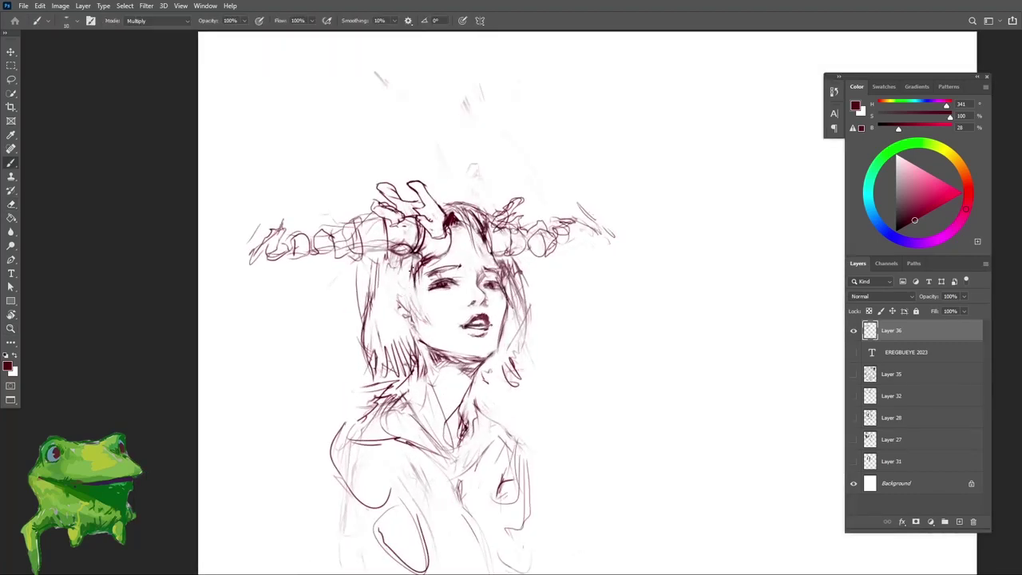
Step: Redraw the inner hair edge along the near cheek from the horn base to the jaw, replacing the last stroke
left_click_drag(414, 269, 409, 335)
left_click_drag(406, 289, 411, 355)
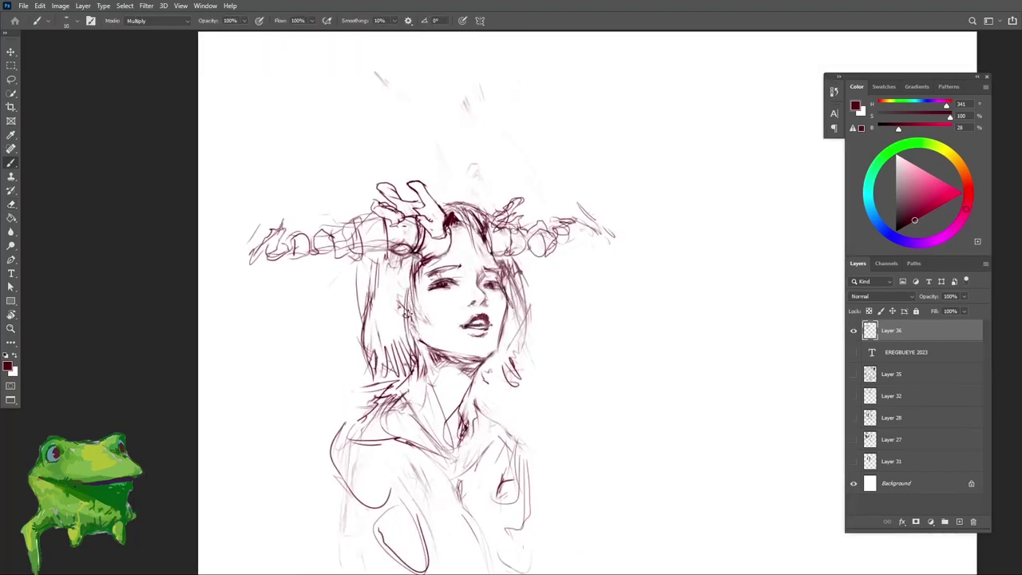
key("ctrl+z")
left_click_drag(409, 290, 415, 361)
key("e")
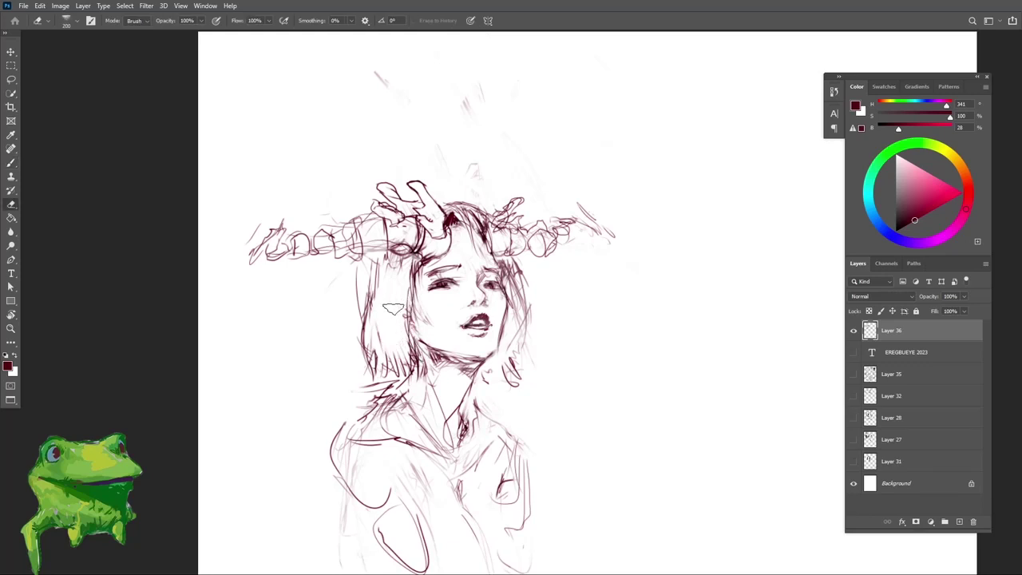
Step: Draw long strands down the hair mass below the left horn, lightening them with the eraser
key("b")
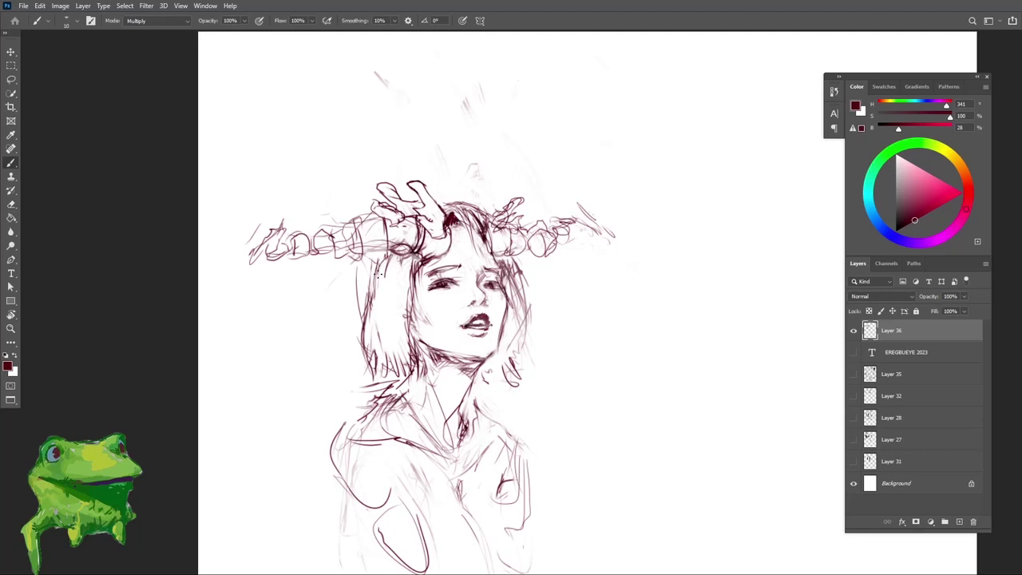
mouse_move(372, 274)
left_mouse_down()
mouse_move(386, 331)
mouse_move(364, 350)
mouse_move(381, 345)
left_mouse_up()
key("e")
key("b")
key("e")
Step: Erase the flyaway strokes between the hair tips and the near shoulder
mouse_move(365, 378)
left_mouse_down()
mouse_move(387, 389)
mouse_move(344, 405)
left_mouse_up()
key("z")
mouse_move(436, 409)
left_mouse_down()
mouse_move(489, 387)
mouse_move(536, 383)
left_mouse_up()
key("e")
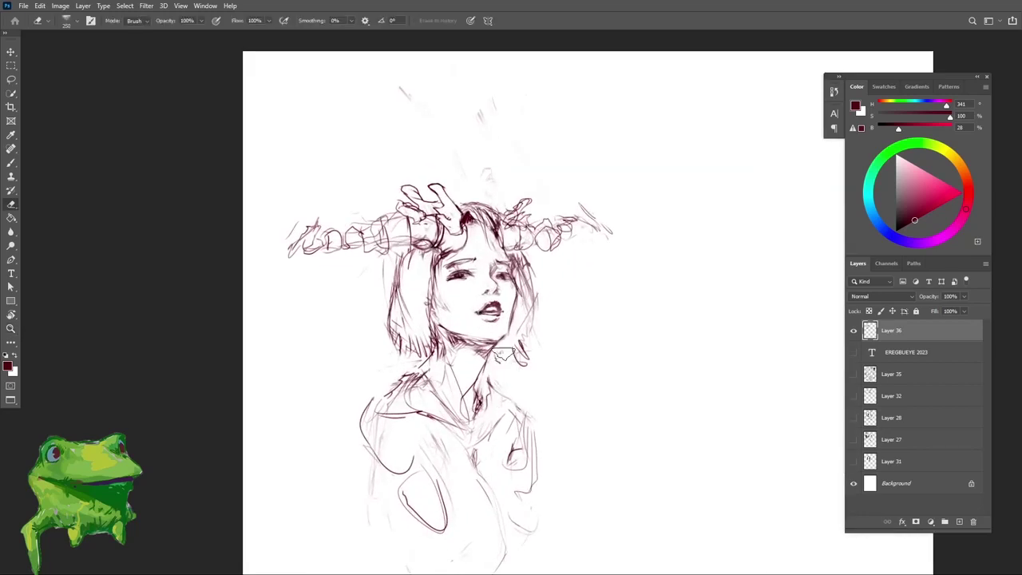
Step: Clean stray marks under the far side of the jaw and along the near jawline beside the hair
key("z")
left_click_drag(497, 293, 534, 298)
key("e")
mouse_move(488, 350)
left_mouse_down()
mouse_move(420, 348)
mouse_move(505, 339)
left_mouse_up()
key("b")
key("z")
key("e")
left_click_drag(442, 349, 431, 343)
key("b")
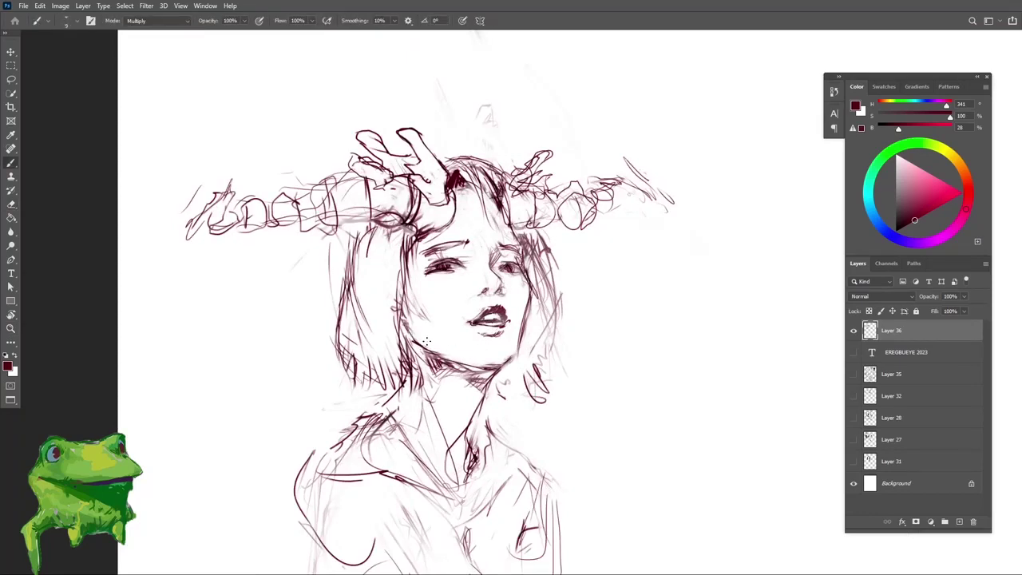
Step: Add short hair strands beside the near cheek and below the near horn's base, undoing the strokes that miss
key("e")
key("b")
mouse_move(422, 306)
left_mouse_down()
mouse_move(407, 275)
mouse_move(409, 343)
left_mouse_up()
key("ctrl+z")
mouse_move(399, 282)
left_mouse_down()
mouse_move(411, 351)
mouse_move(371, 324)
mouse_move(402, 308)
left_mouse_up()
key("z")
key("e")
key("b")
left_click_drag(396, 282, 400, 346)
key("ctrl+z")
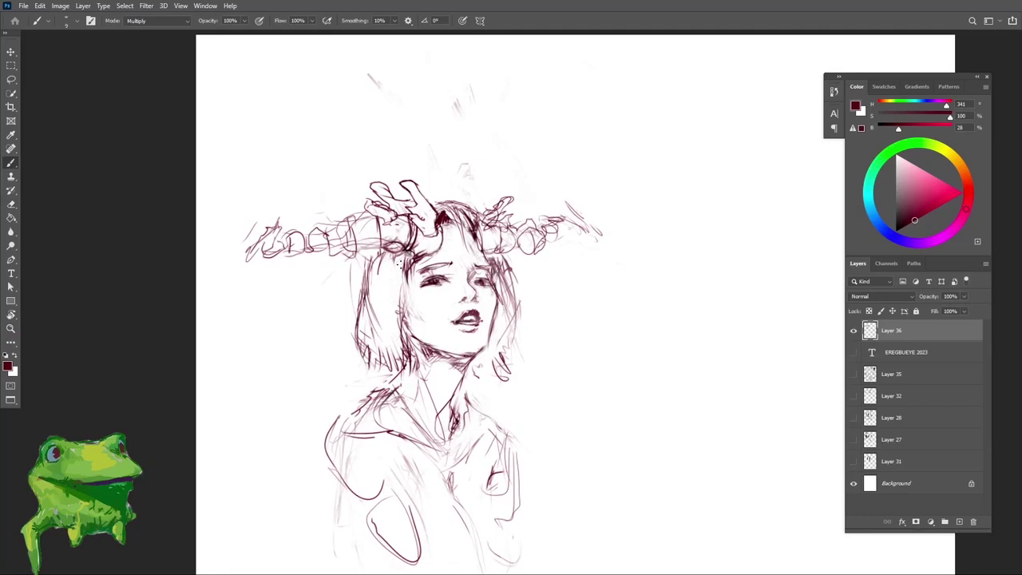
left_click_drag(413, 273, 416, 296)
Step: Lighten the hair strokes on the crown between the two horns
key("z")
left_click_drag(431, 260, 392, 260)
key("e")
mouse_move(463, 228)
left_mouse_down()
mouse_move(508, 228)
mouse_move(461, 270)
mouse_move(445, 226)
left_mouse_up()
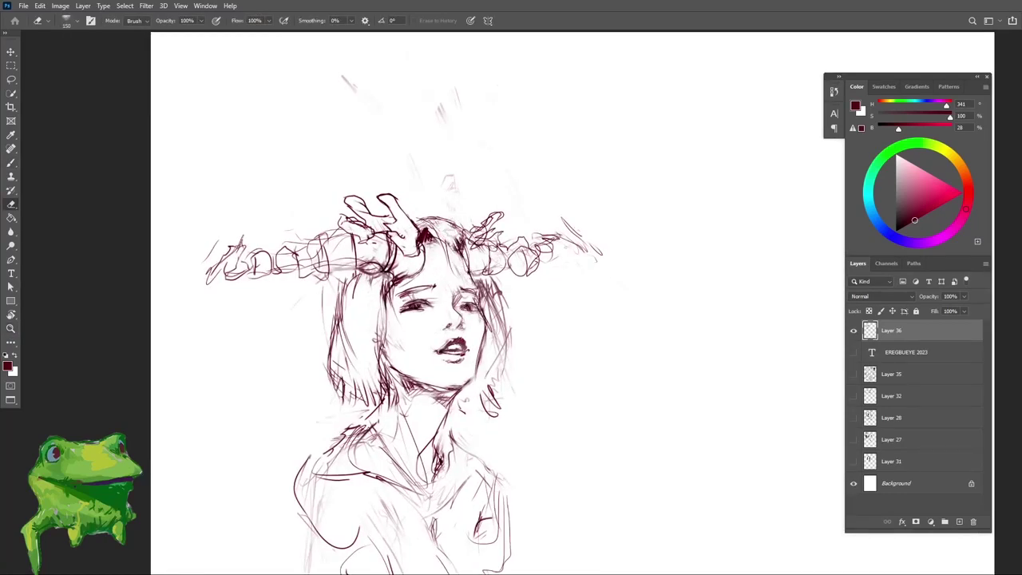
key("b")
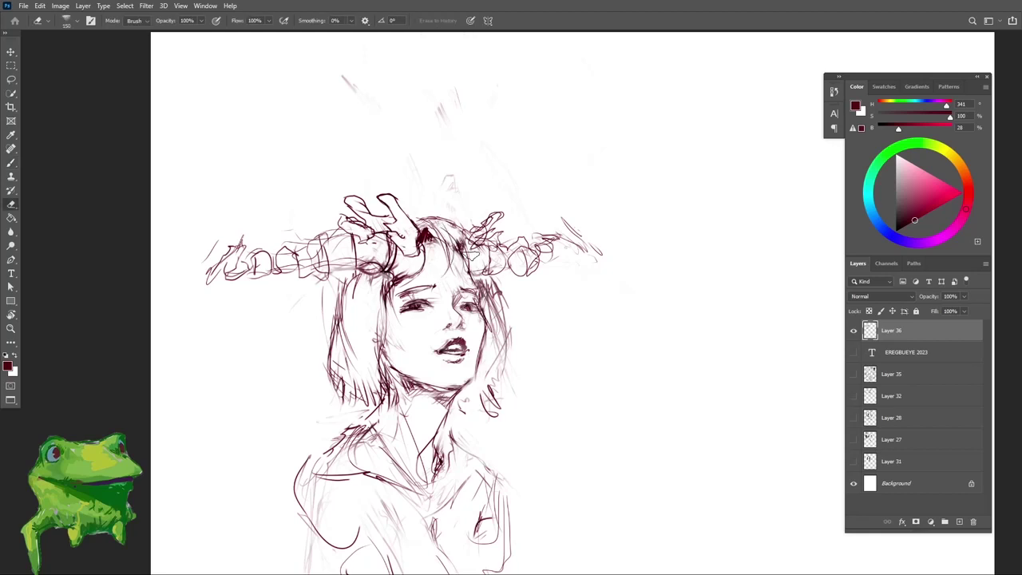
Step: Erase the prong above the far horn and soften the strokes where that horn meets the hair
key("e")
mouse_move(481, 241)
left_mouse_down()
mouse_move(469, 251)
mouse_move(490, 228)
mouse_move(480, 259)
mouse_move(496, 269)
mouse_move(476, 292)
mouse_move(508, 290)
left_mouse_up()
key("b")
key("e")
key("b")
key("z")
key("e")
mouse_move(511, 261)
left_mouse_down()
mouse_move(536, 289)
mouse_move(544, 275)
left_mouse_up()
key("b")
key("e")
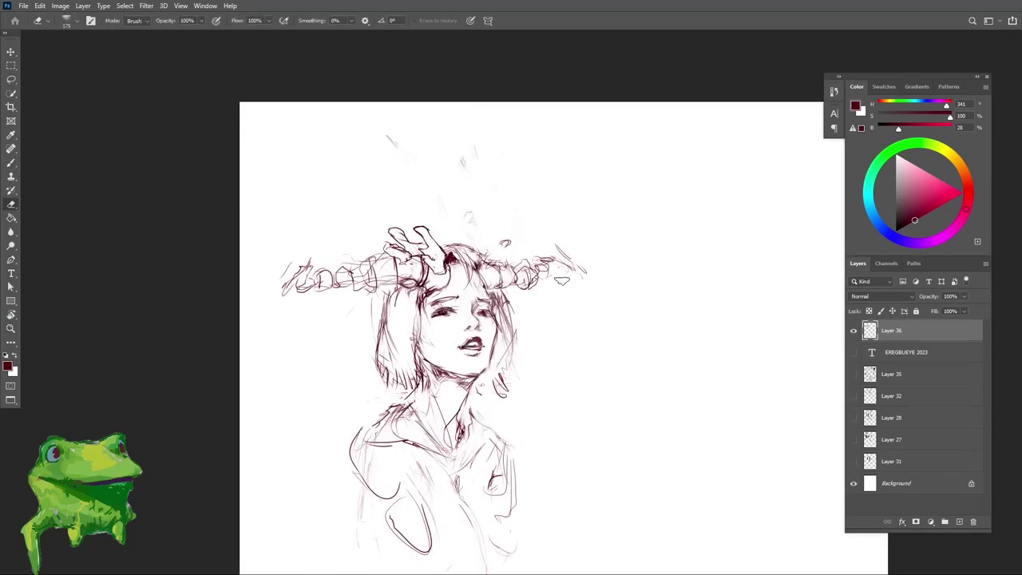
Step: Lighten the hair on the far side of the face and redraw its tips beside the neck
key("z")
key("r")
mouse_move(544, 330)
left_mouse_down()
mouse_move(511, 329)
mouse_move(553, 320)
left_mouse_up()
key("z")
key("e")
left_click_drag(521, 359, 517, 312)
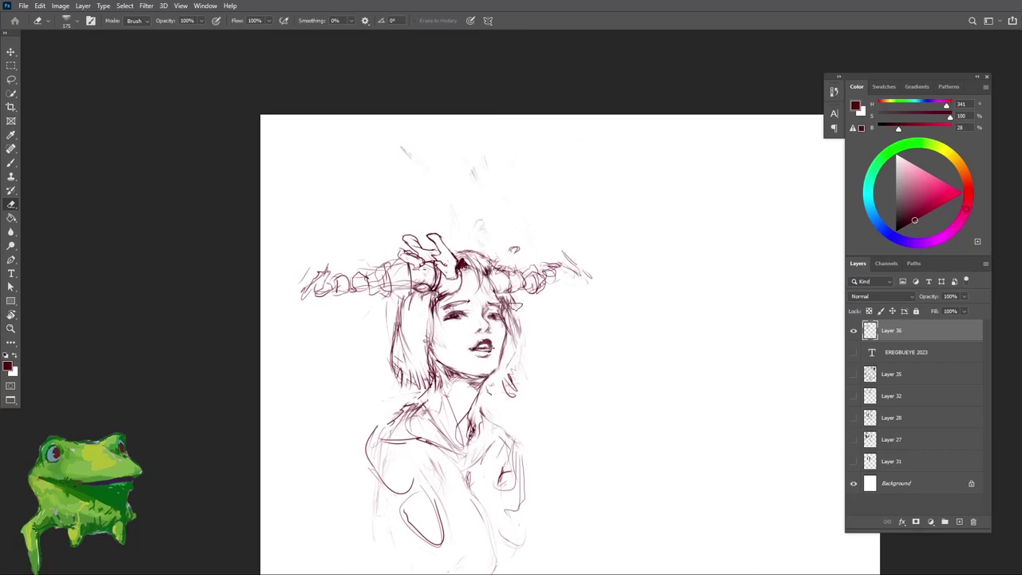
key("b")
key("z")
key("b")
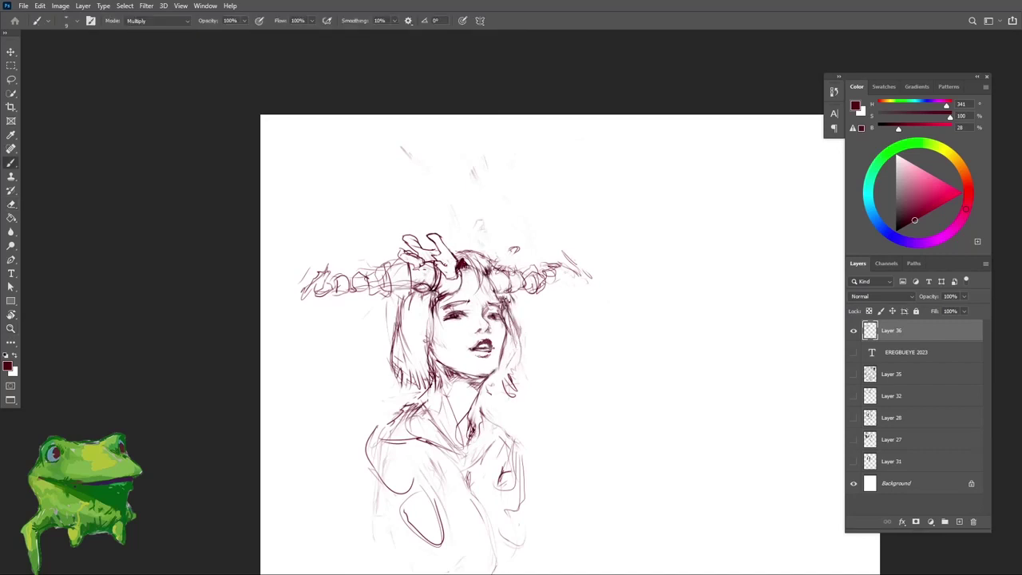
mouse_move(511, 390)
left_mouse_down()
mouse_move(503, 352)
mouse_move(507, 367)
left_mouse_up()
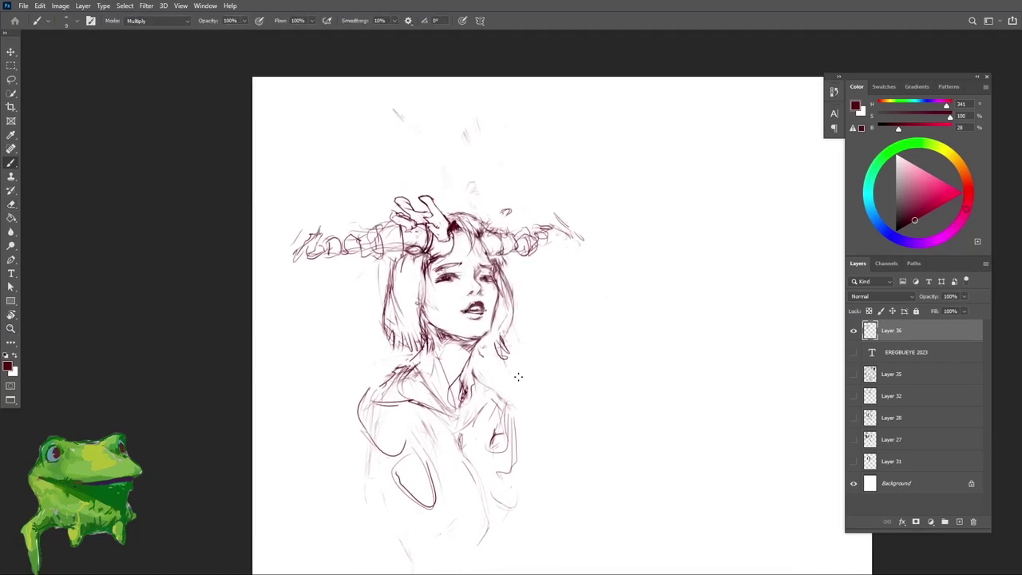
Step: Soften the near-side hair tips with the eraser and rework the strands of the near hair mass
key("e")
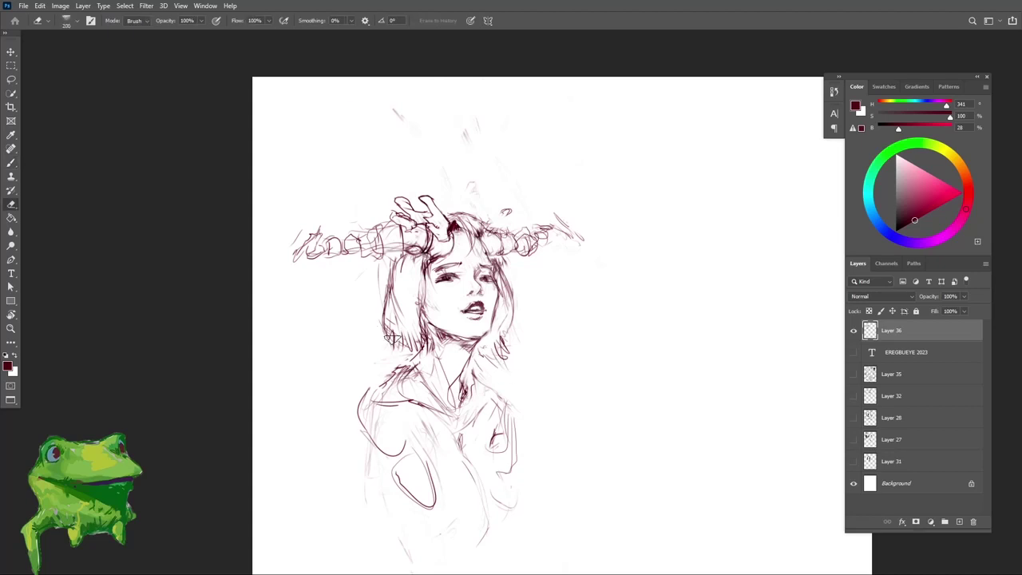
mouse_move(390, 345)
left_mouse_down()
mouse_move(409, 338)
mouse_move(423, 358)
left_mouse_up()
key("b")
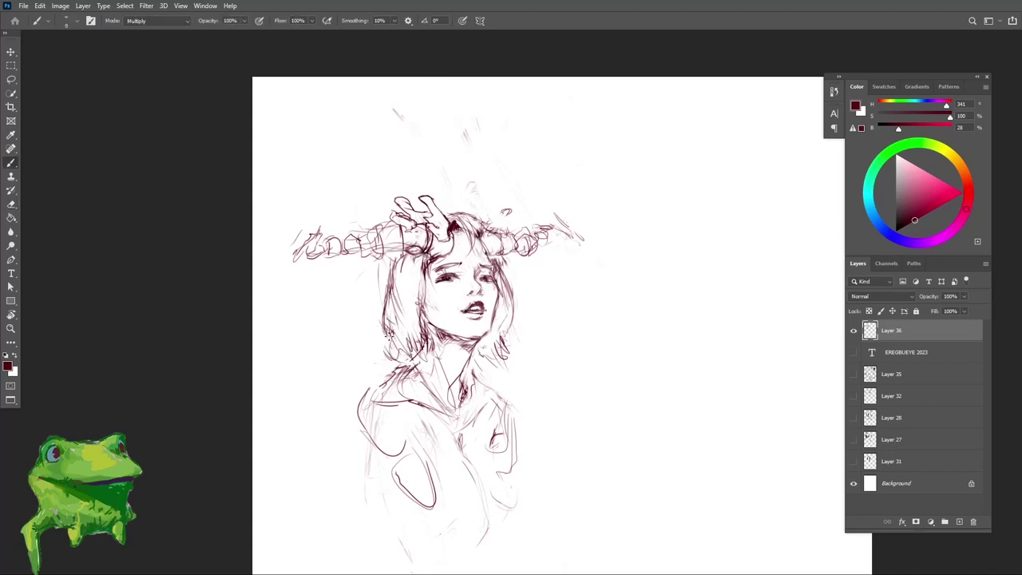
left_click_drag(392, 276, 394, 255)
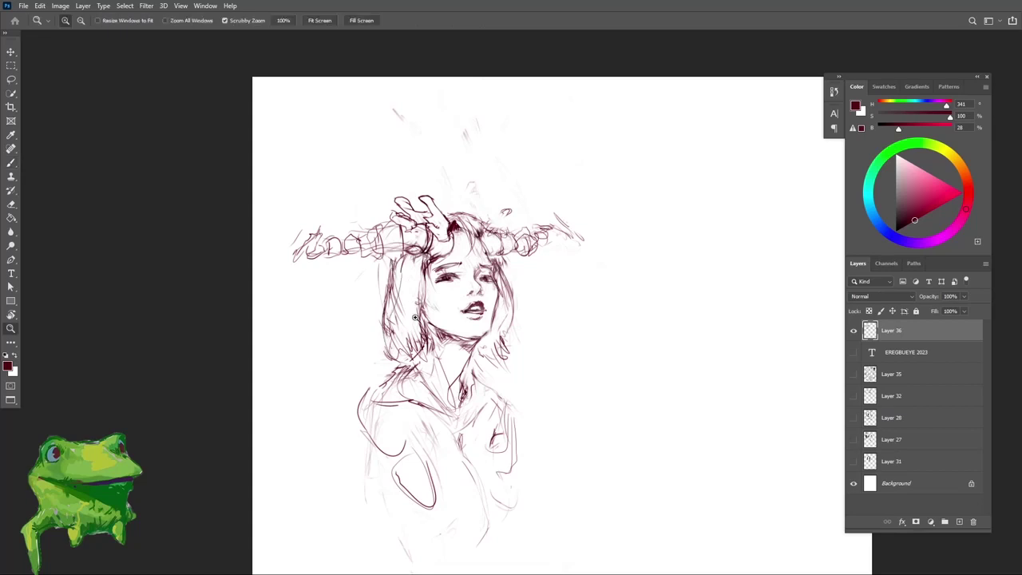
Step: Fade the heavy near-shoulder, collar and sleeve outlines with an enlarged eraser
left_click_drag(444, 322, 376, 323)
key("r")
left_click_drag(589, 296, 532, 232)
key("Escape")
left_click_drag(495, 386, 539, 386)
key("e")
key("bracketright")
key("bracketright")
mouse_move(386, 333)
left_mouse_down()
mouse_move(356, 354)
mouse_move(407, 337)
mouse_move(390, 335)
left_mouse_up()
key("bracketright")
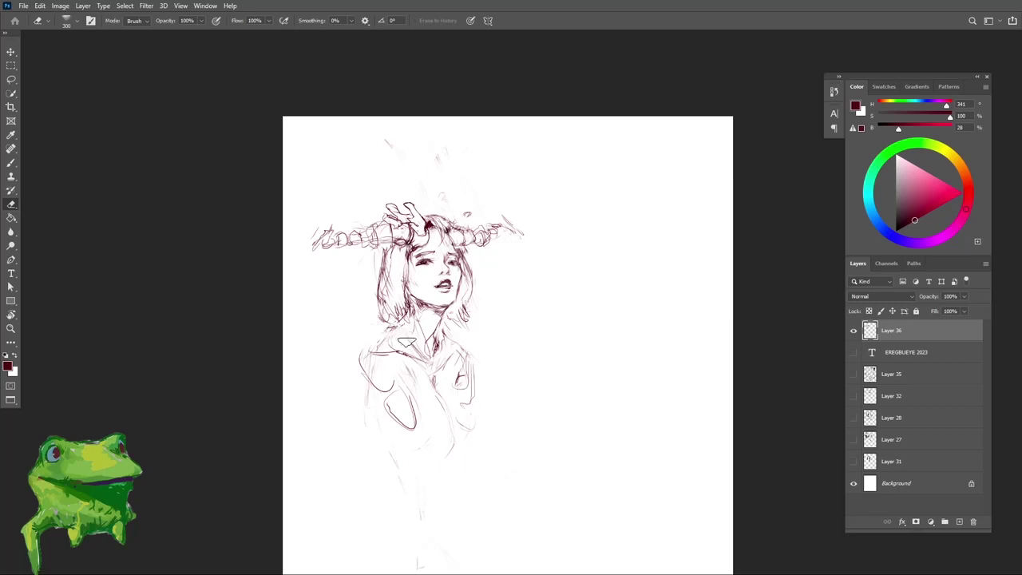
scroll(393, 339, "up", 1)
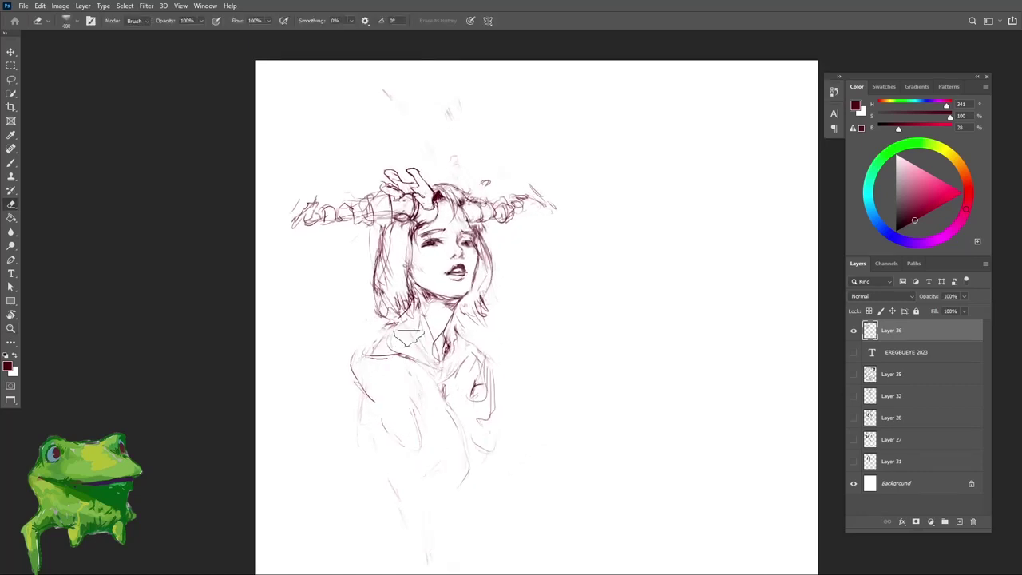
Step: Redraw the near shoulder's slope from the neck down to the upper arm, trimming it with the eraser
key("b")
left_click_drag(404, 311, 362, 346)
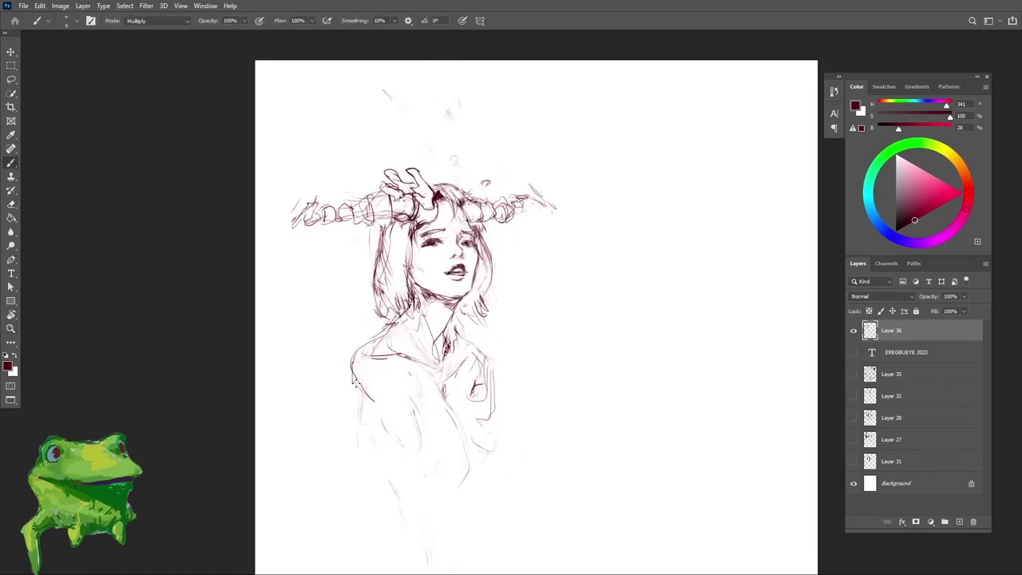
key("e")
key("b")
mouse_move(402, 319)
left_mouse_down()
mouse_move(361, 346)
mouse_move(435, 364)
mouse_move(383, 353)
mouse_move(381, 338)
mouse_move(409, 318)
mouse_move(447, 327)
mouse_move(369, 387)
left_mouse_up()
key("e")
key("b")
key("e")
key("b")
Step: Redraw the neckline edges running from the shoulders to the centre of the chest
key("z")
mouse_move(434, 322)
left_mouse_down()
mouse_move(449, 310)
mouse_move(414, 322)
mouse_move(484, 340)
left_mouse_up()
key("b")
key("e")
key("b")
key("e")
key("b")
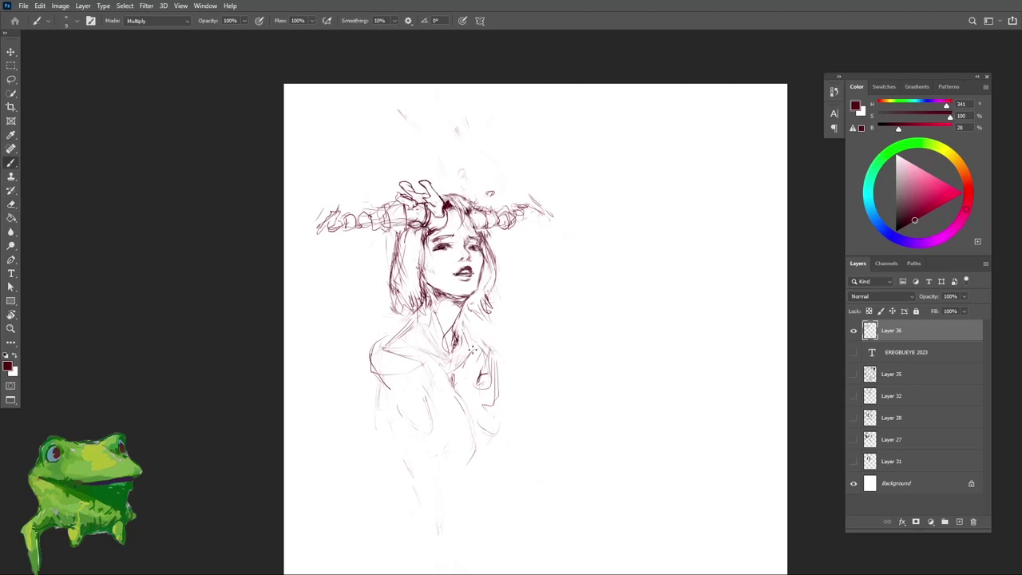
mouse_move(371, 353)
left_mouse_down()
mouse_move(454, 375)
mouse_move(473, 456)
left_mouse_up()
Step: Draw the garment's front line from the neckline down the torso and lighten the surrounding strokes
key("e")
key("b")
mouse_move(452, 376)
left_mouse_down()
mouse_move(457, 406)
mouse_move(469, 382)
mouse_move(461, 378)
left_mouse_up()
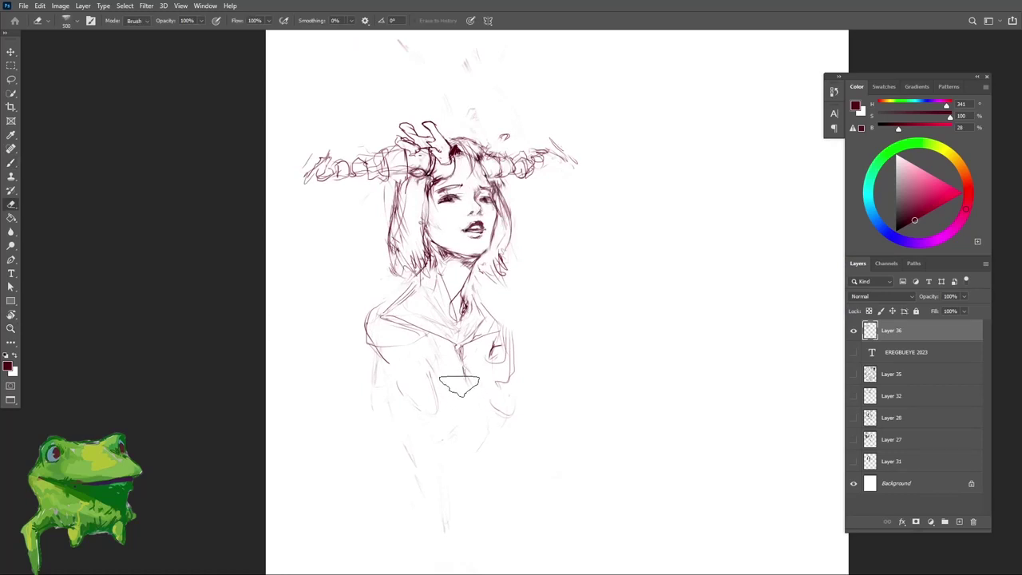
left_click_drag(462, 373, 484, 420)
key("e")
key("b")
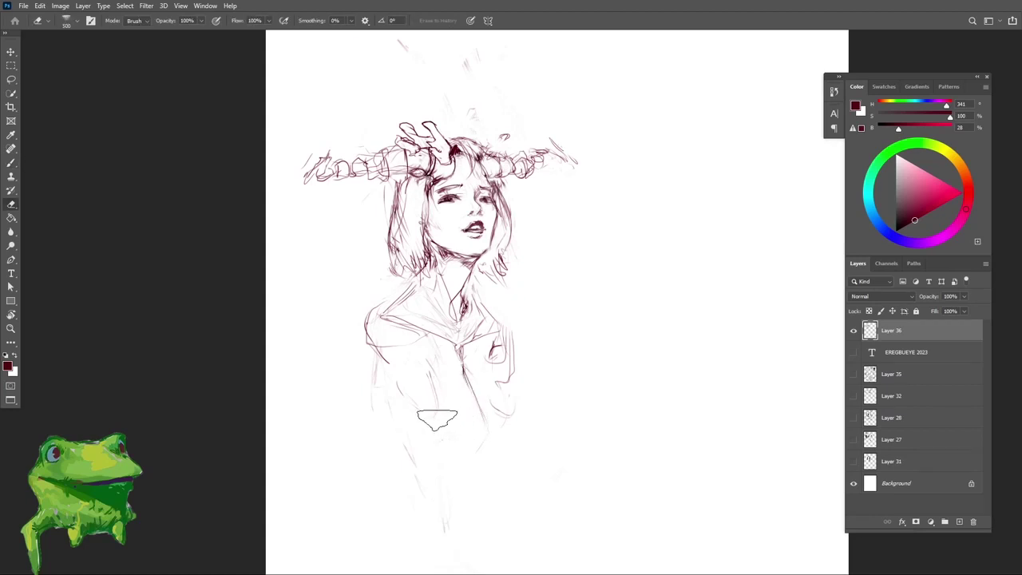
Step: Erase loose strokes beneath the left shoulder and sketch the upper arm with an oval shoulder form and an outer contour line
key("e")
mouse_move(387, 361)
left_mouse_down()
mouse_move(370, 341)
mouse_move(403, 379)
left_mouse_up()
key("b")
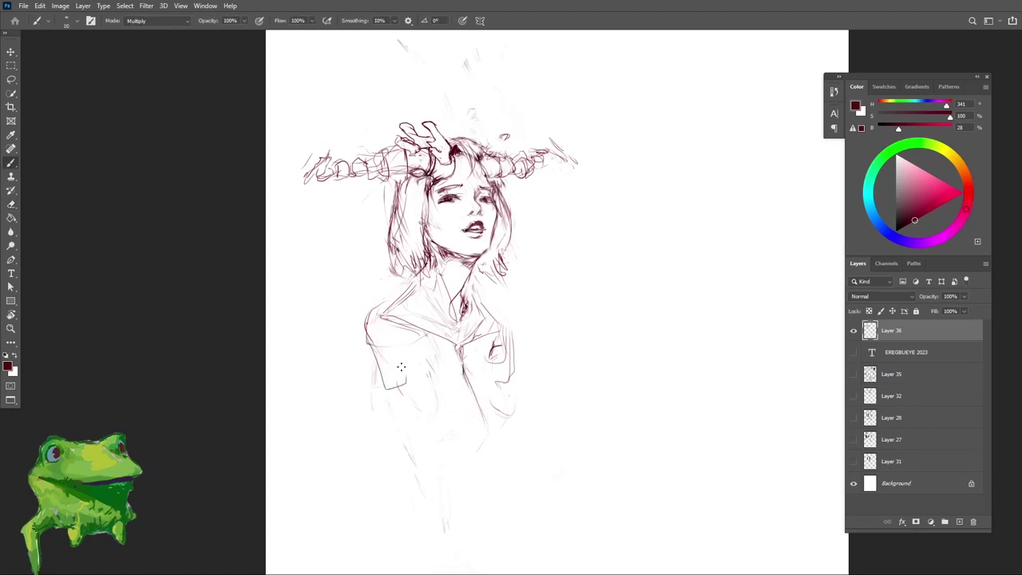
key("ctrl+z")
mouse_move(365, 335)
left_mouse_down()
mouse_move(383, 381)
mouse_move(411, 378)
mouse_move(386, 394)
left_mouse_up()
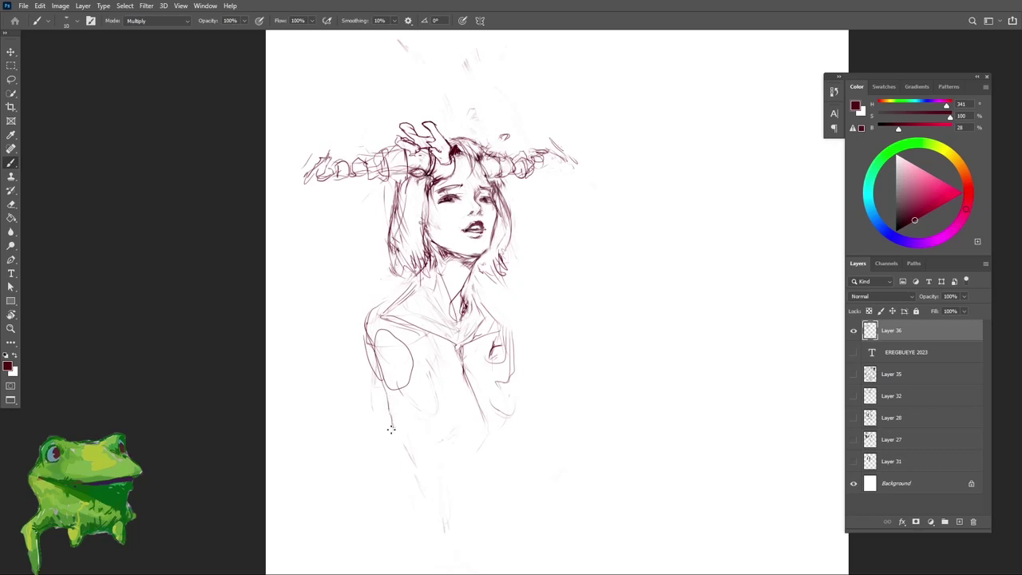
left_click_drag(391, 430, 399, 450)
left_click_drag(417, 444, 420, 416)
Step: Partly erase the oval on the left shoulder and redraw the upper arm's outer contour
key("e")
left_click_drag(394, 396, 377, 364)
key("b")
left_click_drag(369, 314, 411, 386)
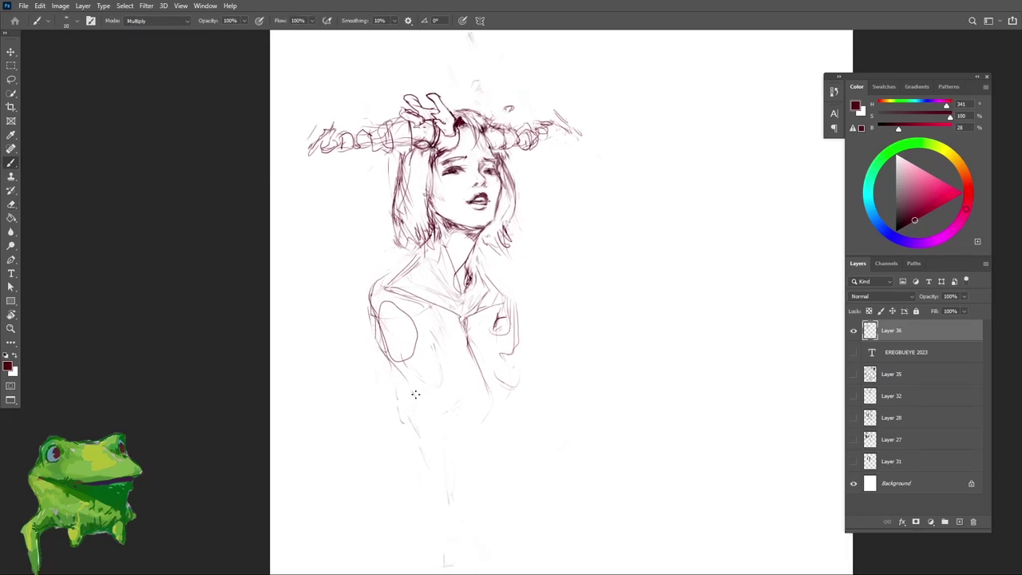
key("ctrl+z")
mouse_move(373, 330)
left_mouse_down()
mouse_move(394, 364)
mouse_move(426, 349)
mouse_move(410, 353)
mouse_move(426, 386)
mouse_move(406, 340)
left_mouse_up()
key("e")
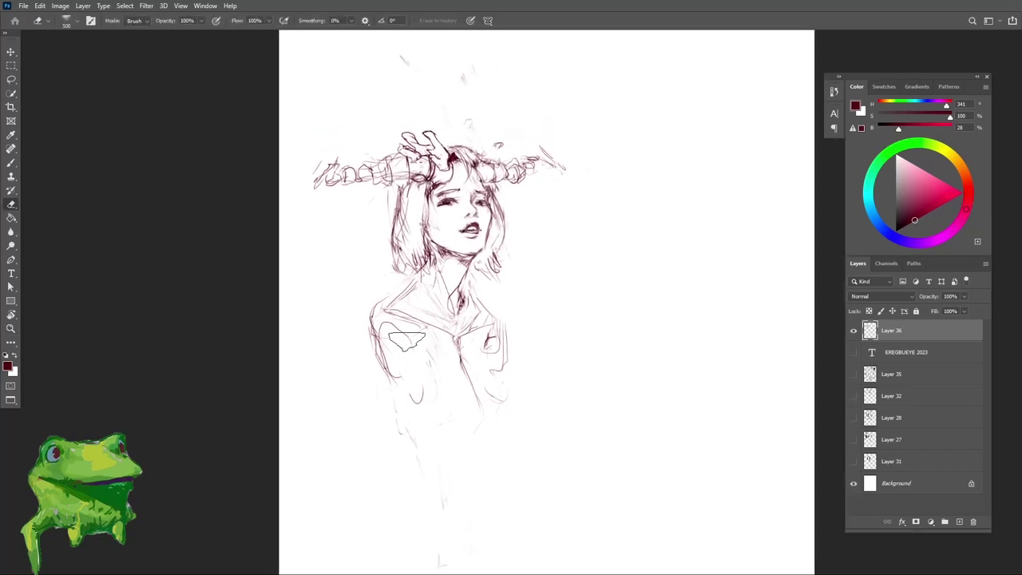
Step: Draw the rounded elbow of the left arm and the outer contour of the right arm
key("b")
left_click_drag(397, 377, 424, 412)
key("ctrl+z")
left_click_drag(399, 373, 428, 382)
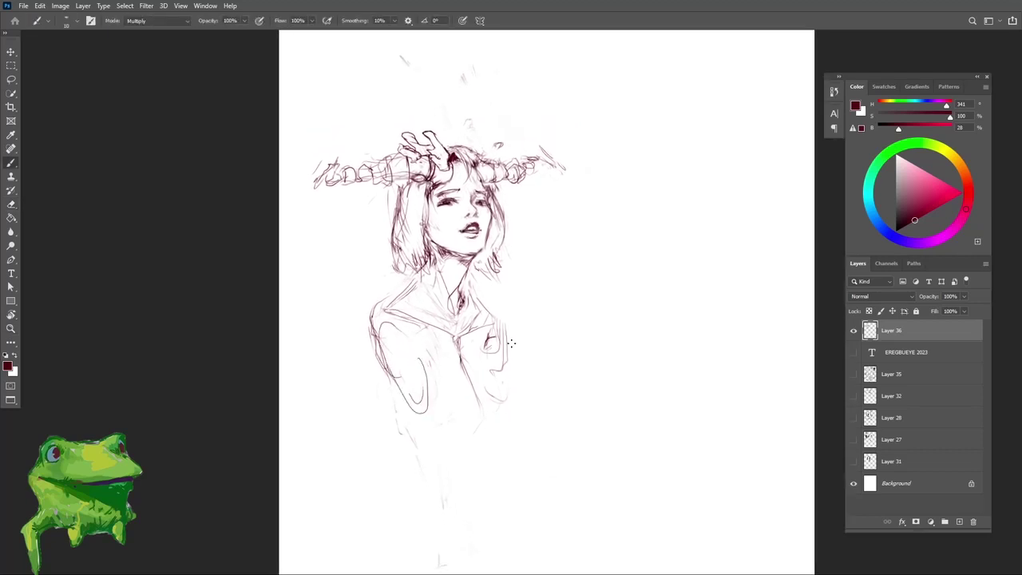
left_click_drag(514, 339, 501, 394)
Step: Try to extend the left arm below the elbow with a curved forearm line
key("z")
key("b")
key("z")
mouse_move(418, 405)
left_mouse_down()
mouse_move(438, 412)
mouse_move(399, 409)
left_mouse_up()
key("ctrl+z")
key("b")
mouse_move(420, 391)
left_mouse_down()
mouse_move(425, 415)
mouse_move(443, 425)
left_mouse_up()
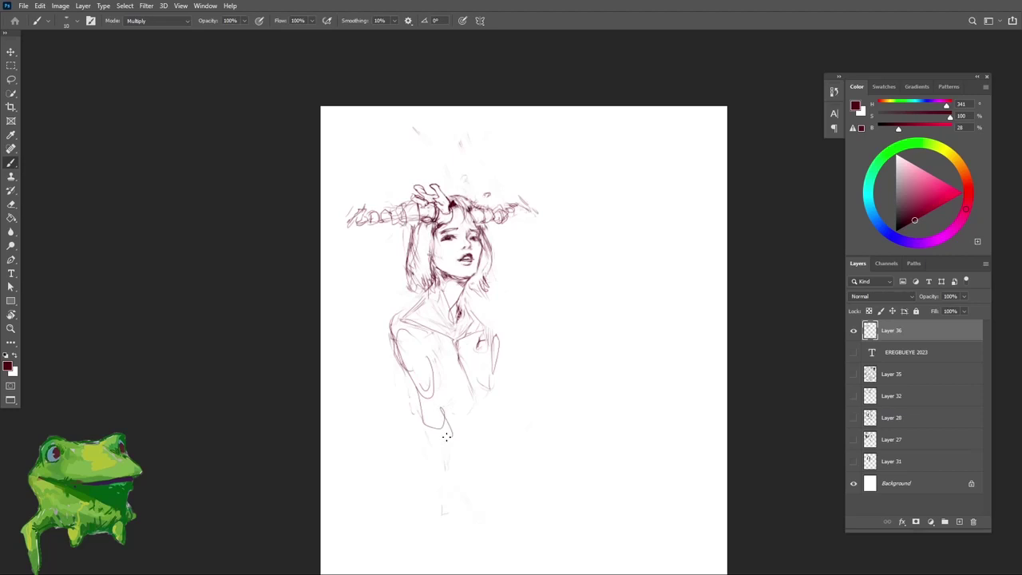
key("ctrl+z")
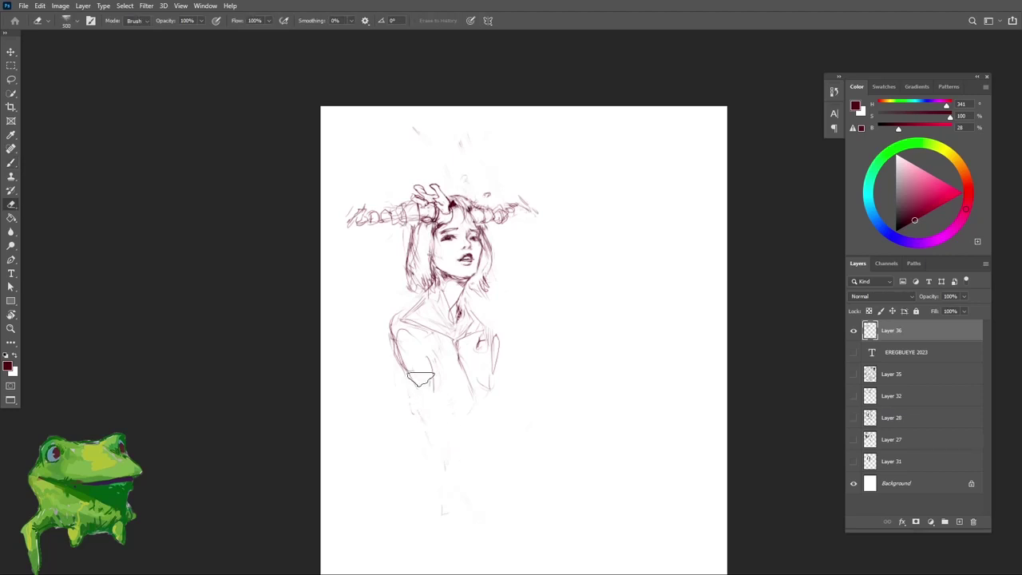
Step: Redraw the lower end of the left arm and the centre line of the torso, tilting the canvas for the strokes
key("r")
left_click_drag(546, 308, 545, 262)
key("Escape")
key("z")
key("b")
left_click_drag(466, 363, 480, 412)
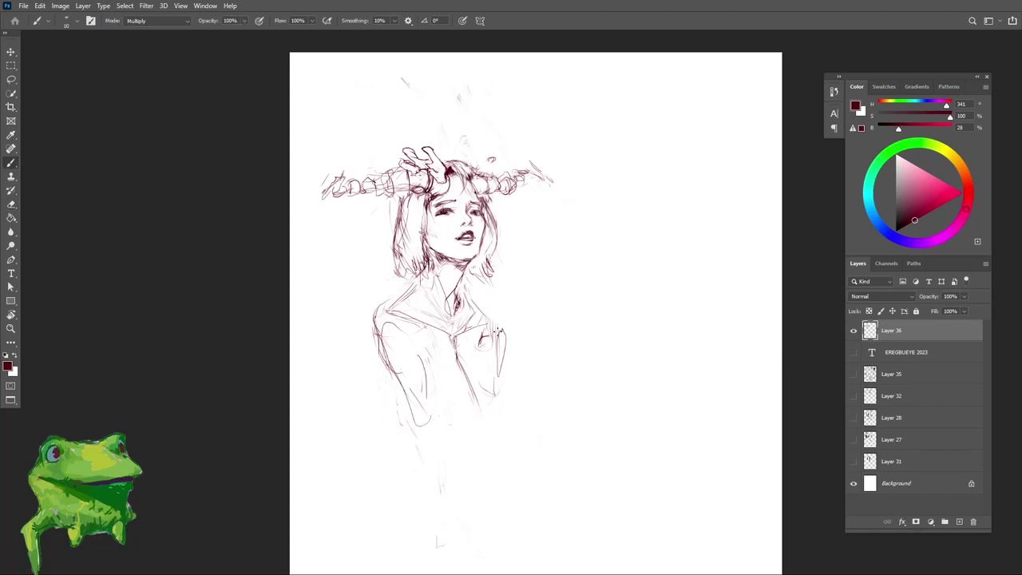
key("r")
left_click_drag(613, 309, 610, 333)
key("Escape")
Step: Erase the scribbled mark on the right side of the chest
key("ctrl+space")
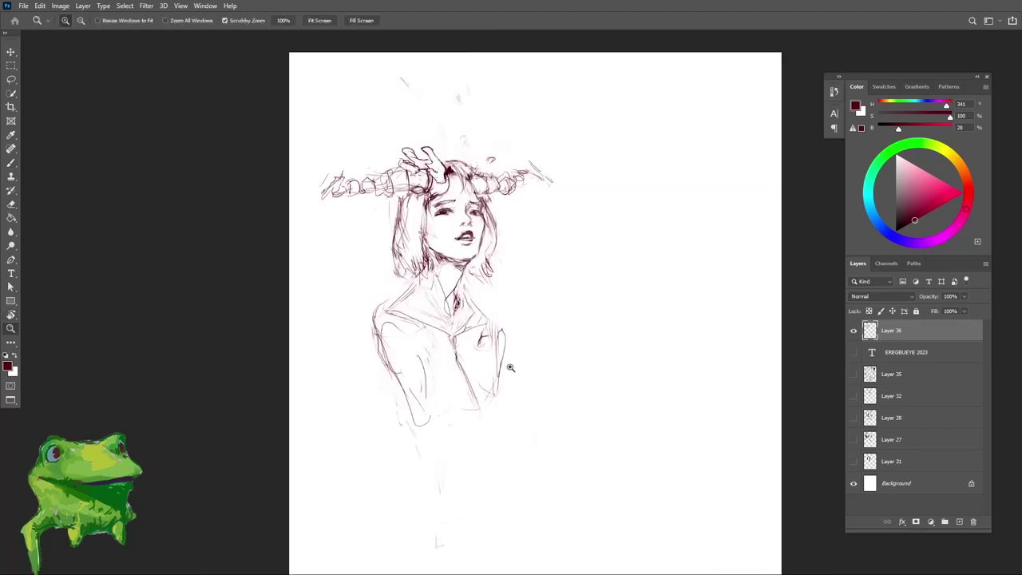
key("ctrl+space")
left_click_drag(425, 299, 444, 299)
key("b")
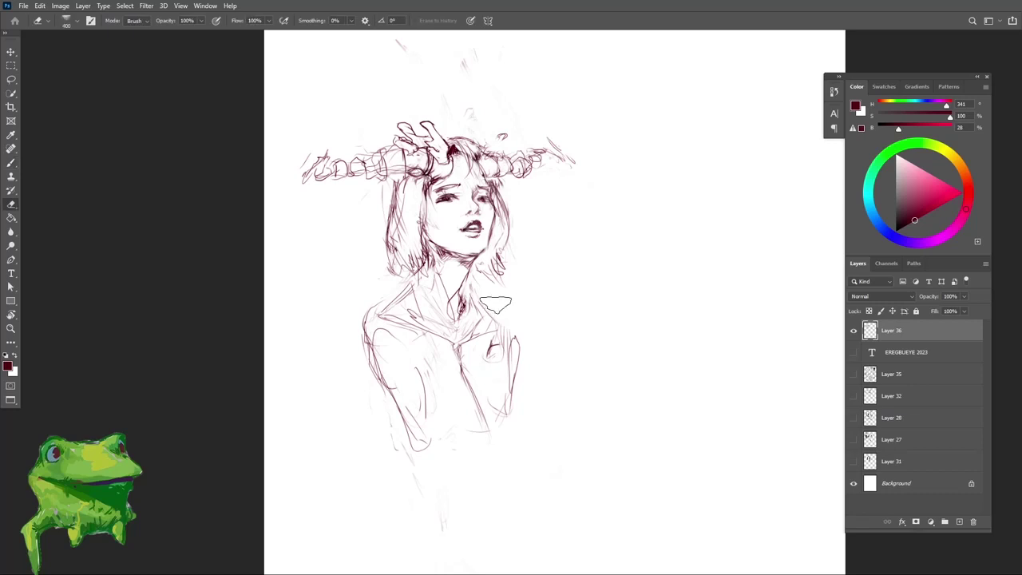
key("e")
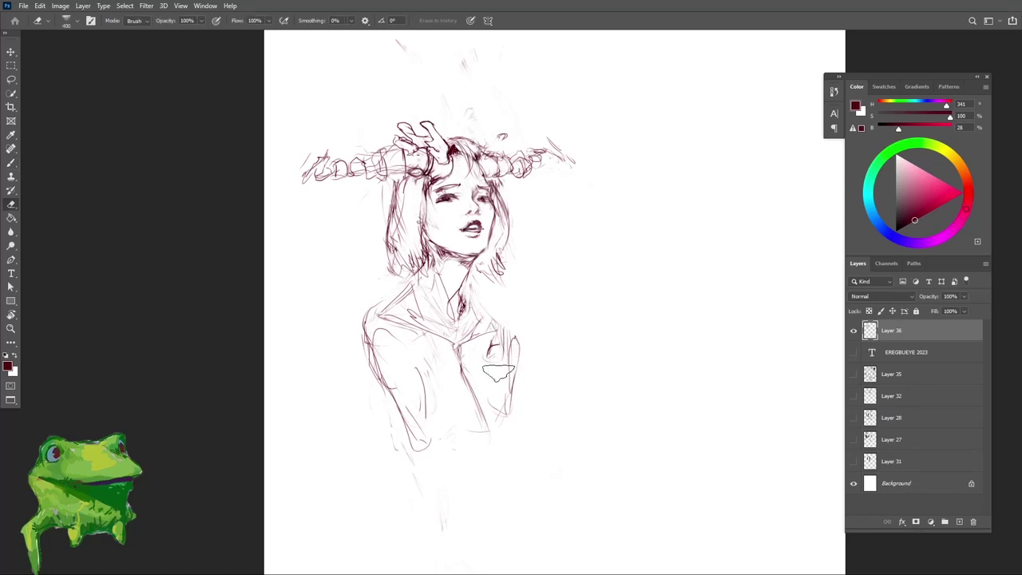
key("z")
mouse_move(489, 360)
left_mouse_down()
mouse_move(485, 373)
mouse_move(501, 356)
mouse_move(496, 331)
left_mouse_up()
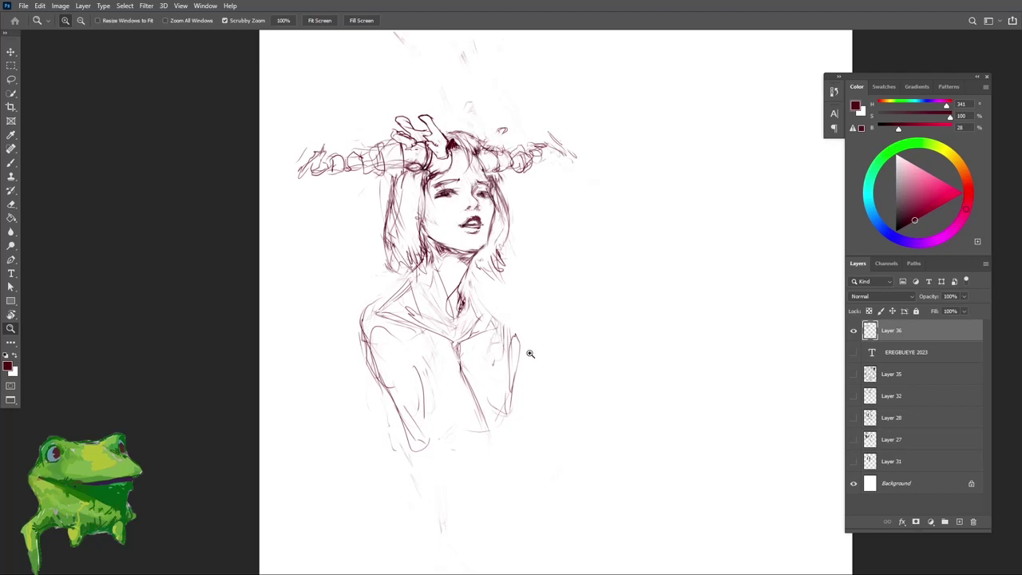
Step: Lighten the dense hair strokes on the left side of the head with the eraser
left_click_drag(530, 354, 522, 368)
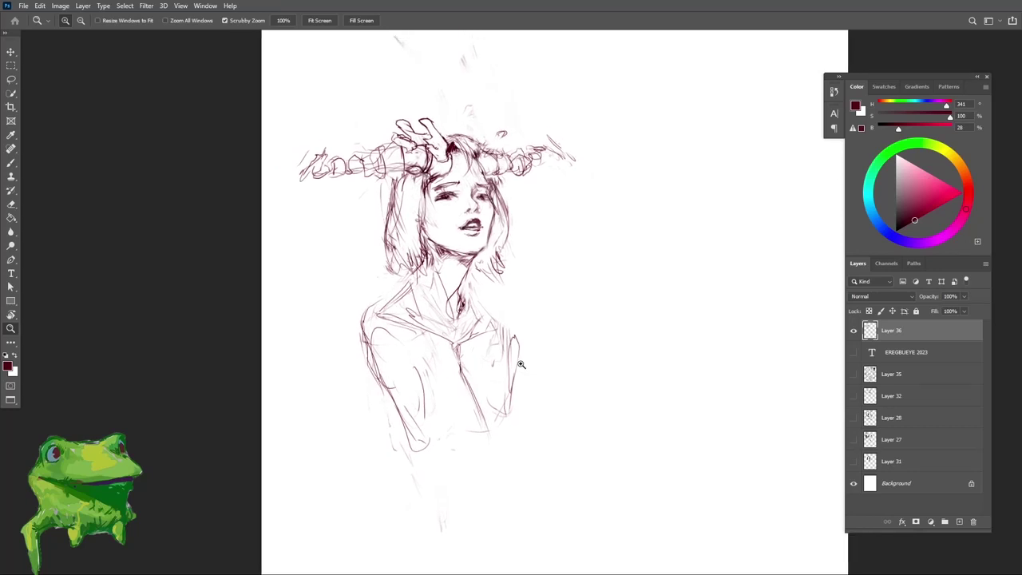
left_click_drag(519, 373, 496, 378)
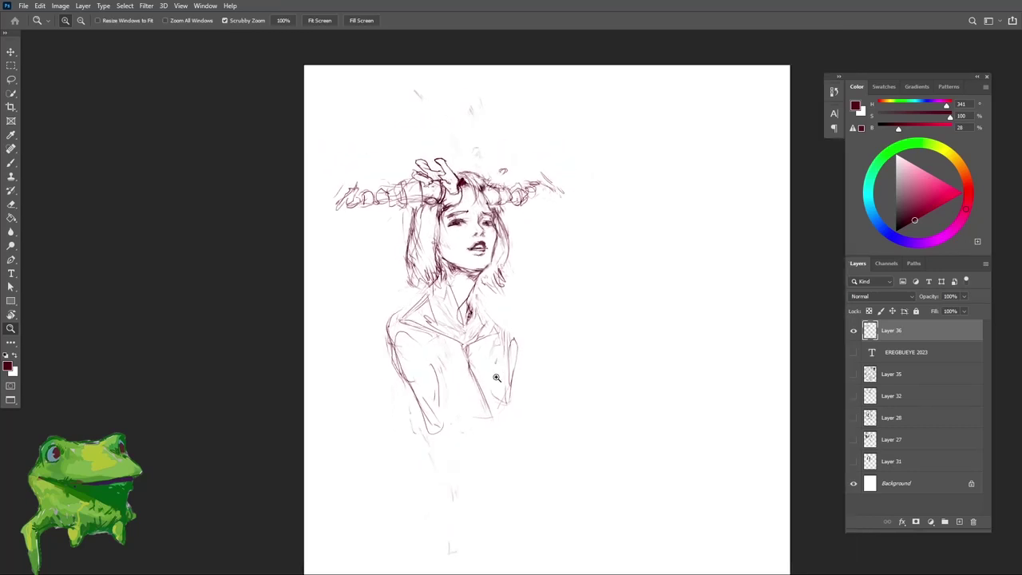
left_click_drag(447, 214, 446, 199)
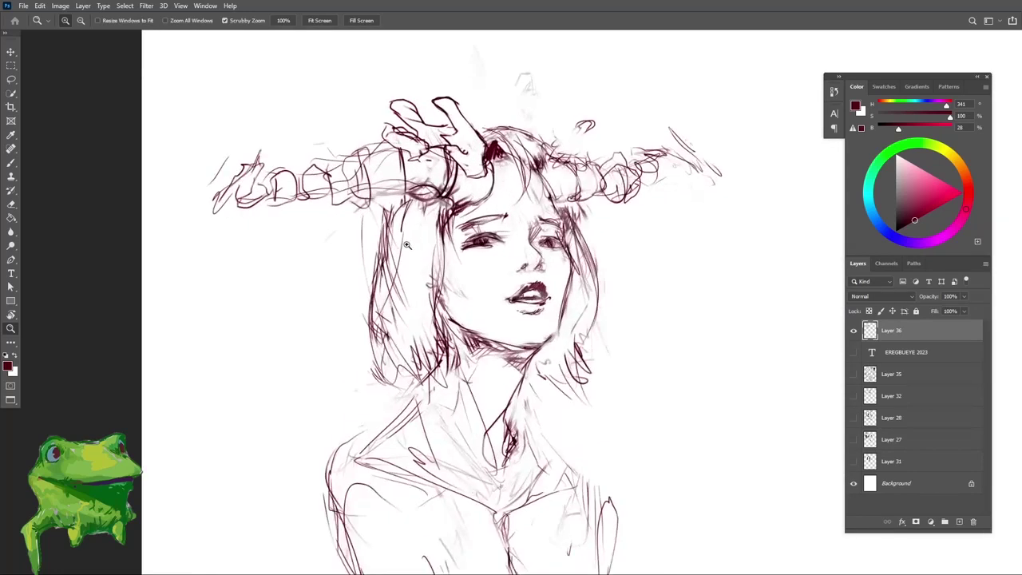
left_click_drag(408, 246, 392, 238)
key("e")
key("w")
key("b")
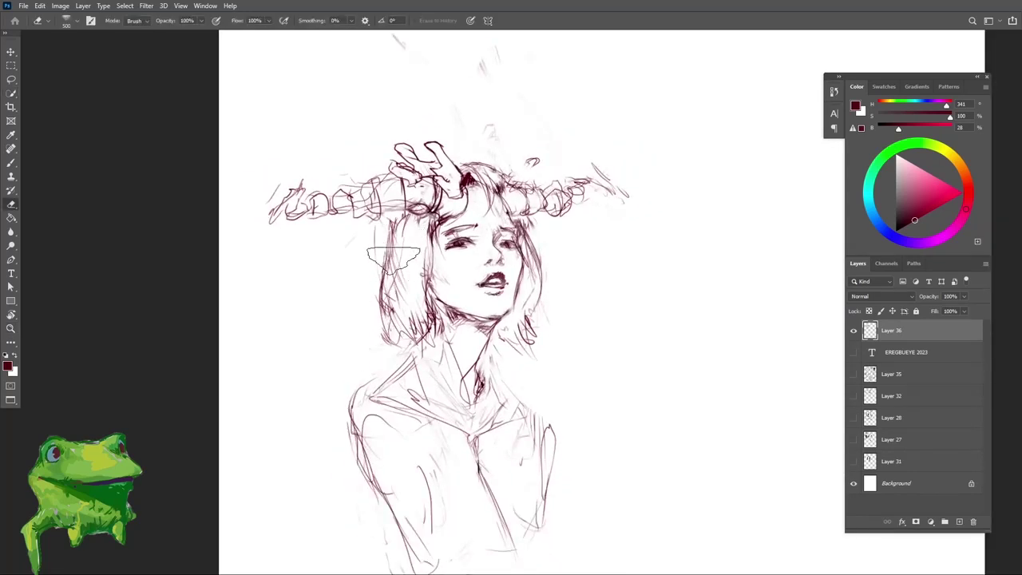
key("e")
left_click_drag(407, 246, 396, 250)
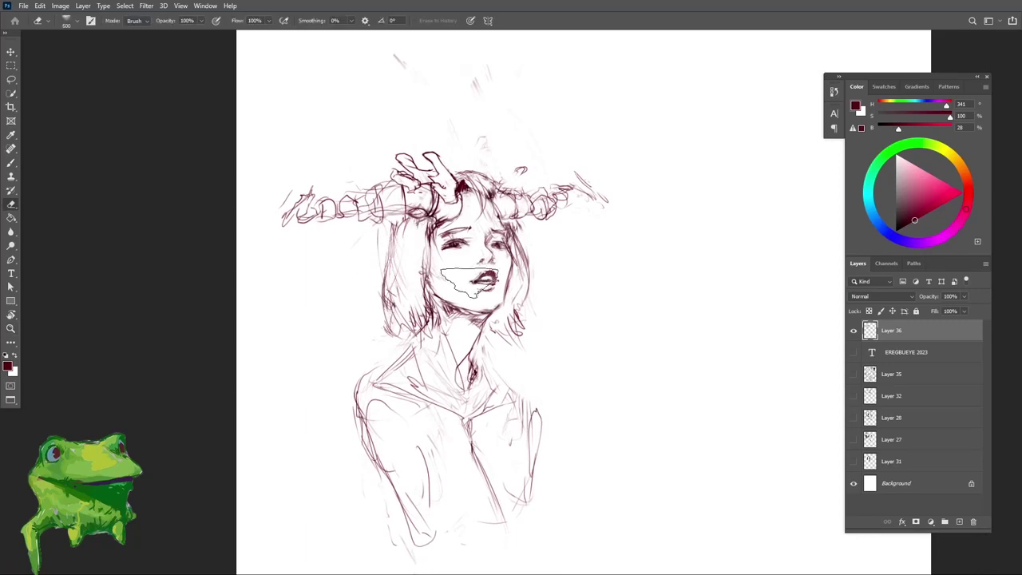
Step: Clean up the left eye with a smaller eraser and redraw fine strokes around both eyes
key("bracketleft")
key("bracketleft")
mouse_move(452, 234)
left_mouse_down()
mouse_move(477, 240)
mouse_move(468, 256)
mouse_move(478, 255)
left_mouse_up()
mouse_move(468, 256)
left_mouse_down()
mouse_move(447, 259)
mouse_move(471, 251)
left_mouse_up()
key("b")
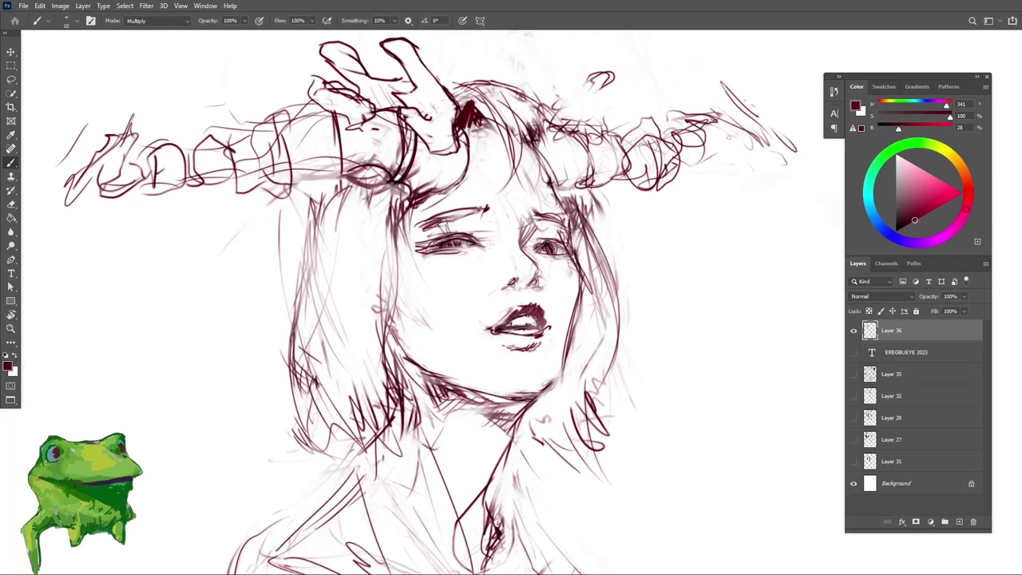
left_click_drag(452, 258, 428, 258)
left_click_drag(520, 257, 498, 257)
Step: Refine the chin beneath the mouth with brush strokes on a rotated canvas
key("r")
left_click_drag(623, 301, 615, 339)
key("Escape")
left_click_drag(527, 358, 512, 383)
key("r")
left_click_drag(575, 379, 613, 297)
key("Escape")
key("z")
left_click_drag(531, 375, 556, 375)
key("e")
key("b")
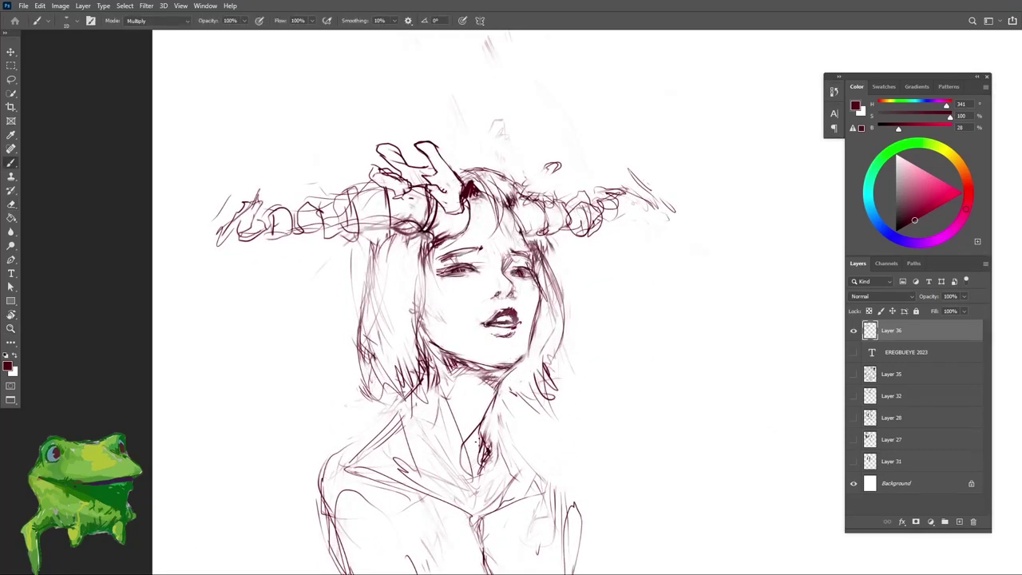
Step: Rework the neck and the right shoulder contour, erasing the overlapping strokes
left_click_drag(477, 442, 481, 388)
key("e")
mouse_move(492, 348)
left_mouse_down()
mouse_move(469, 387)
mouse_move(488, 393)
mouse_move(468, 391)
mouse_move(491, 361)
left_mouse_up()
key("b")
key("z")
key("b")
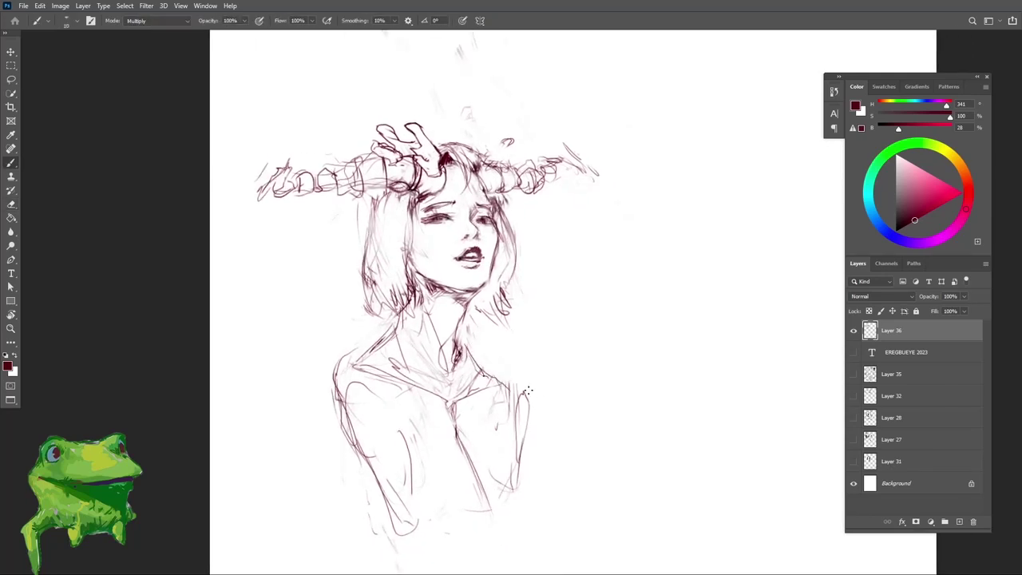
key("e")
mouse_move(524, 396)
left_mouse_down()
mouse_move(529, 409)
mouse_move(539, 345)
mouse_move(520, 385)
mouse_move(470, 384)
left_mouse_up()
key("b")
Step: Lasso the lower part of the left arm, shift it slightly up and outward, and deselect
key("z")
key("l")
mouse_move(461, 456)
left_mouse_down()
mouse_move(449, 356)
mouse_move(421, 465)
left_mouse_up()
key("v")
left_click_drag(442, 419, 433, 422)
key("ctrl+d")
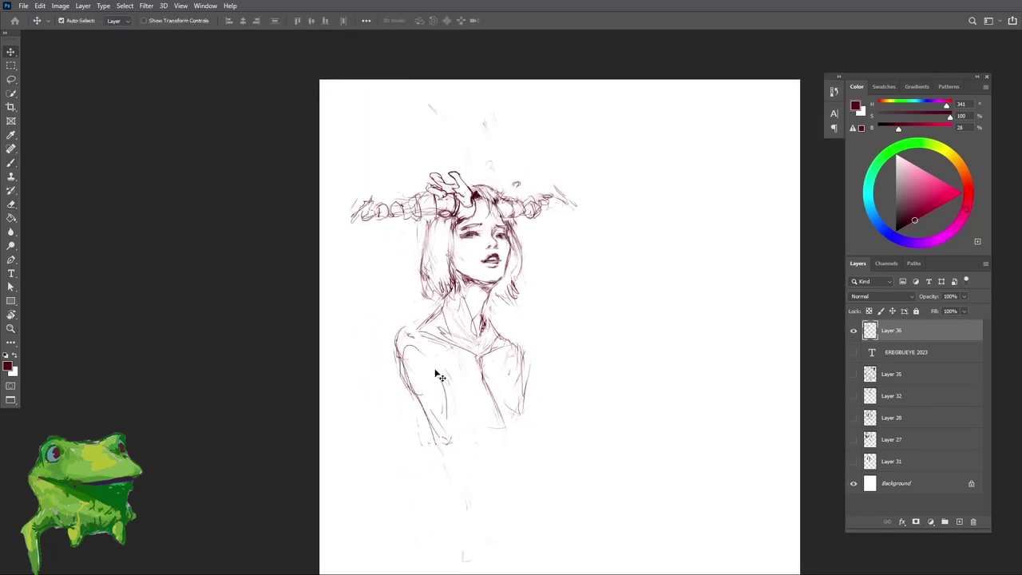
Step: Erase the inner lines of the left arm and redraw its inner contour, a waist curve and a longer torso line
key("z")
left_click(423, 342)
key("e")
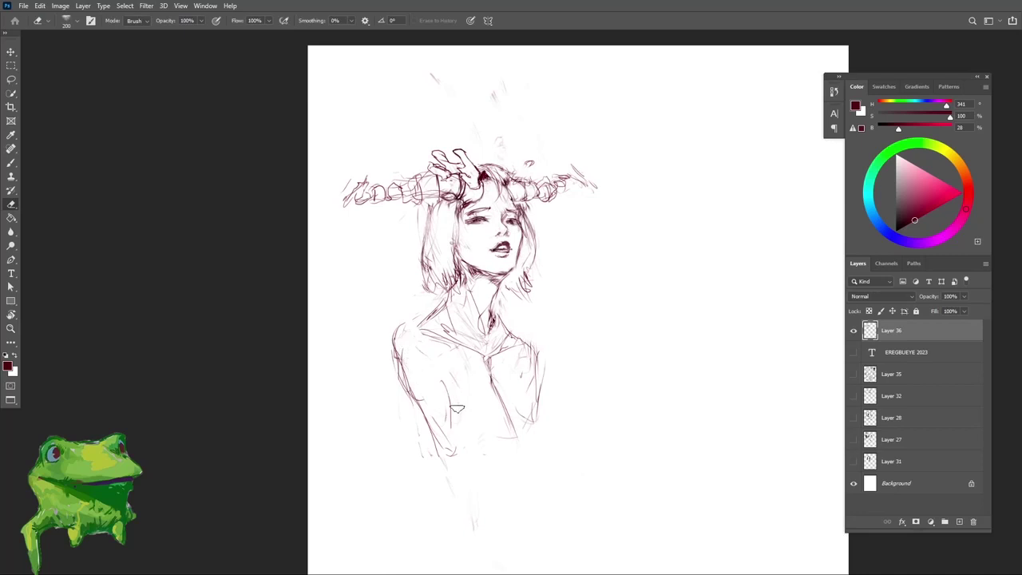
key("b")
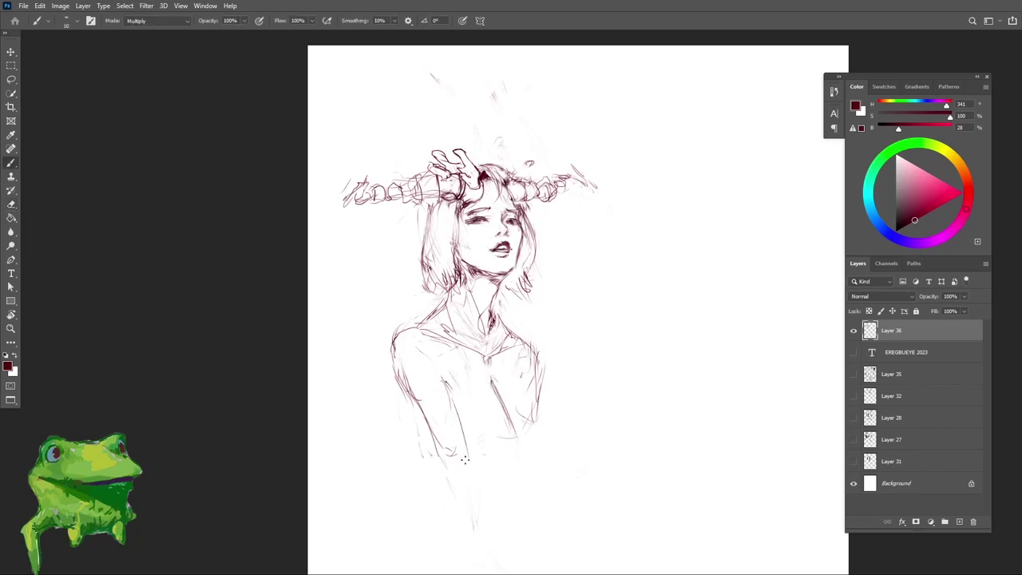
key("e")
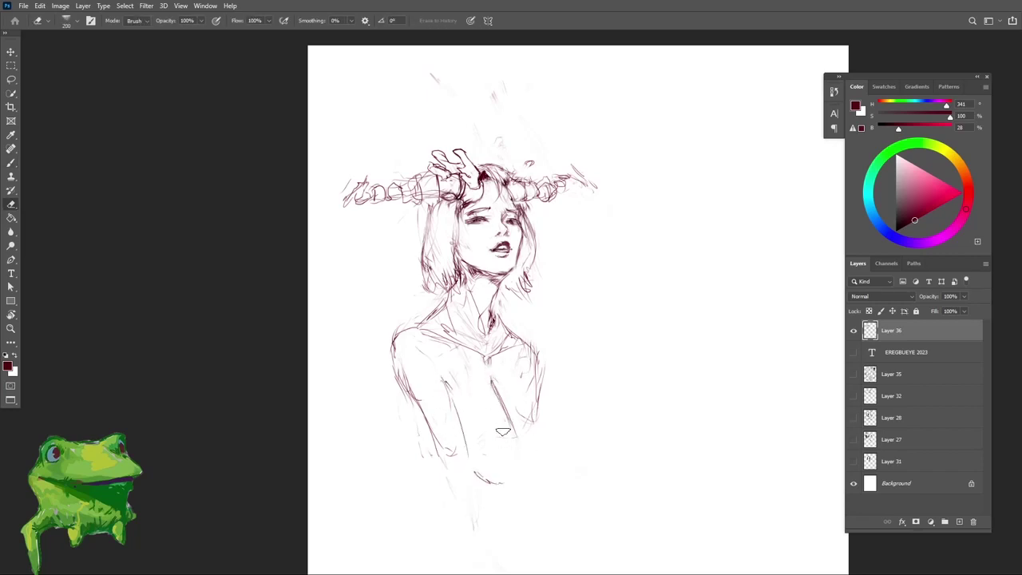
key("b")
mouse_move(512, 433)
left_mouse_down()
mouse_move(502, 408)
mouse_move(530, 456)
left_mouse_up()
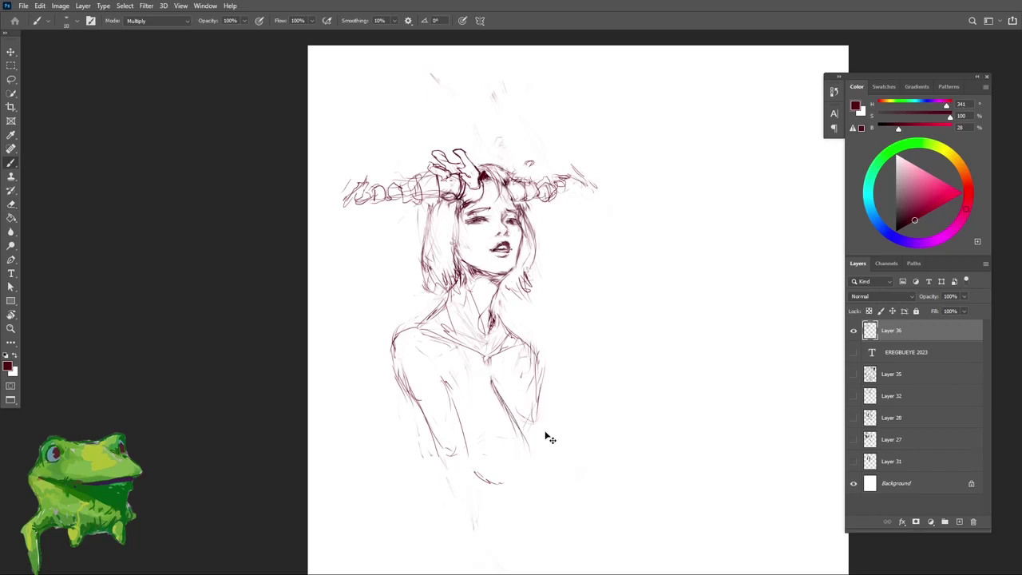
Step: Undo the last torso strokes and sketch new lines for the right side of the waist
key("ctrl+z")
key("ctrl+z")
left_click_drag(520, 390, 546, 432)
left_click_drag(551, 440, 526, 414)
left_click_drag(521, 407, 514, 434)
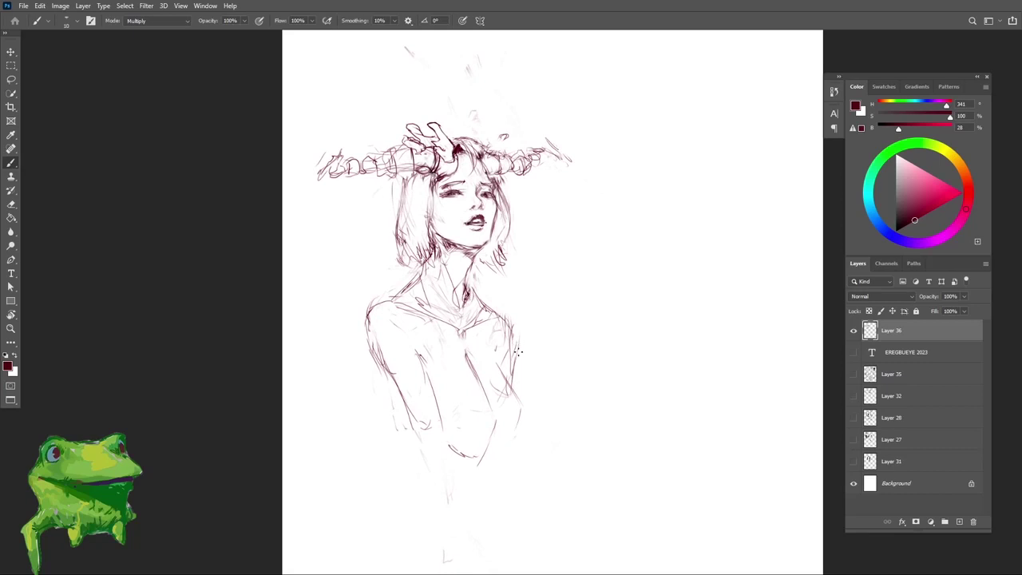
Step: Erase the outer edge of the right arm and redraw its contour
key("e")
left_click_drag(516, 353, 512, 388)
key("b")
left_click_drag(514, 335, 527, 392)
key("ctrl+z")
left_click_drag(517, 341, 520, 385)
Step: Clean the outer edge of the left arm and draw the curve closing its lower end
key("e")
left_click_drag(402, 382, 408, 435)
key("b")
left_click_drag(412, 440, 436, 420)
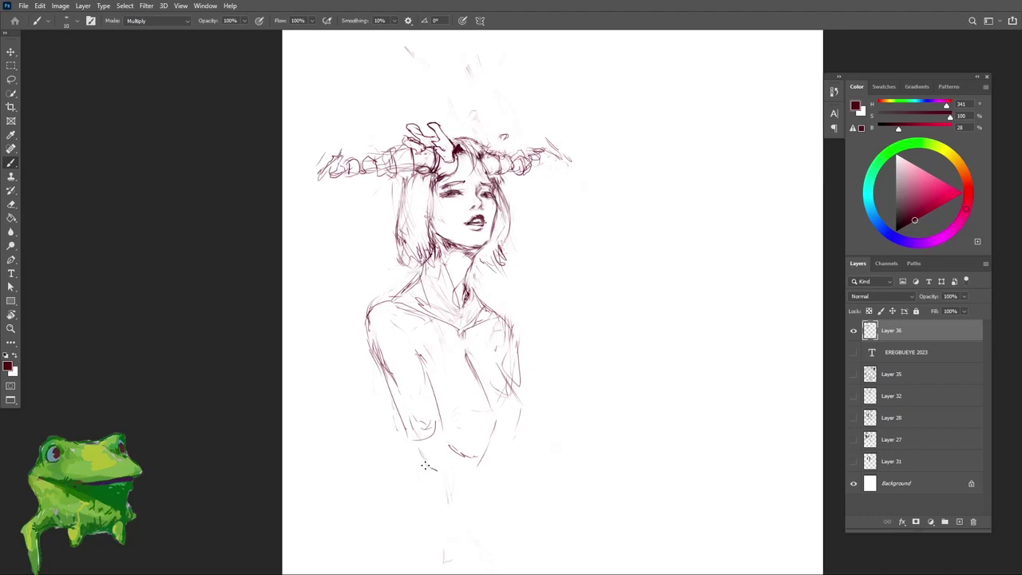
Step: Try to close the lower body with a curved hip line beneath the torso
left_click_drag(443, 474, 469, 471)
key("r")
left_click_drag(590, 366, 598, 324)
key("Escape")
key("z")
left_click_drag(479, 443, 448, 447)
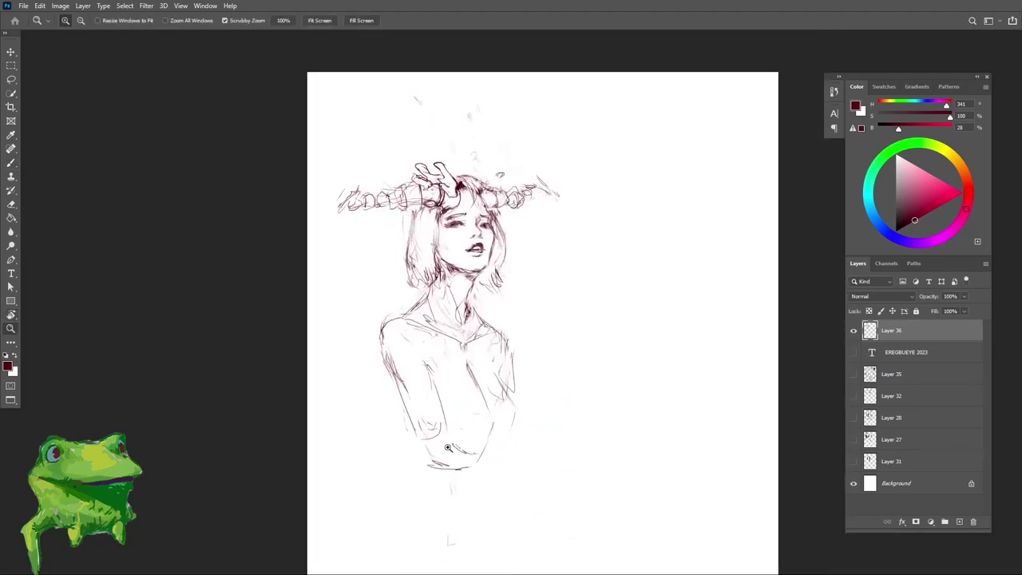
key("ctrl+z")
key("b")
key("ctrl+z")
Step: Enlarge the eraser and clear the leftover waist and hip strokes below the arms and torso
key("r")
left_click_drag(588, 356, 589, 244)
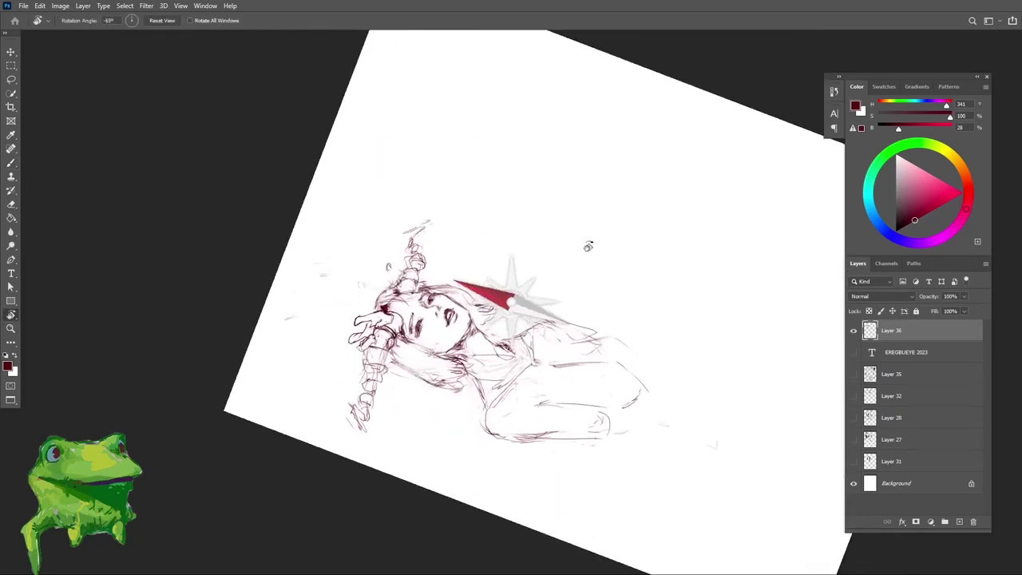
key("Escape")
key("z")
key("e")
key("bracketright")
key("bracketright")
key("bracketright")
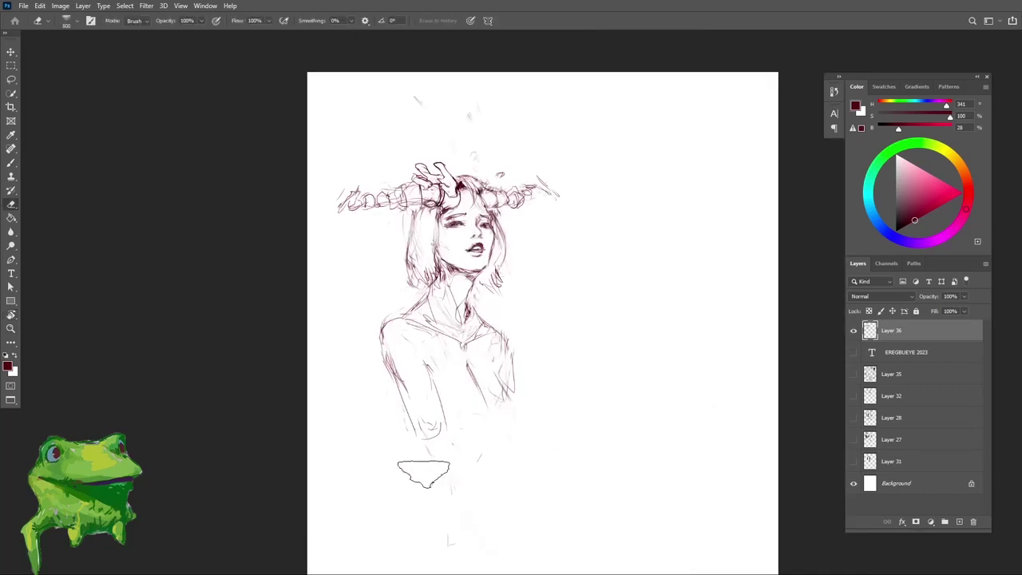
key("r")
mouse_move(589, 389)
left_mouse_down()
mouse_move(538, 432)
mouse_move(504, 484)
mouse_move(530, 484)
left_mouse_up()
key("e")
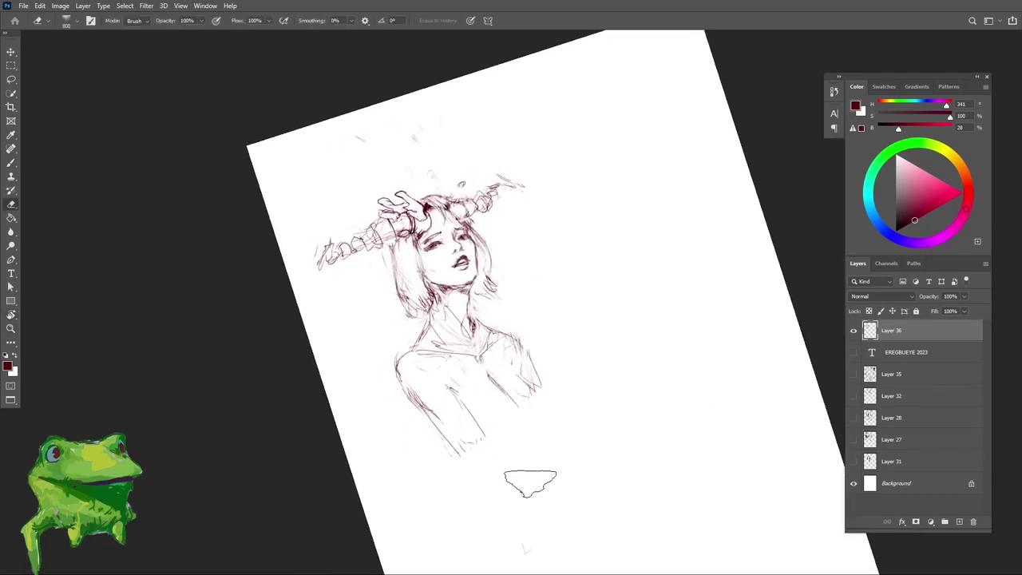
Step: Reset the canvas rotation, reduce the eraser to 275 px, and clean the strokes around the jaw and neck
key("r")
key("Escape")
key("z")
key("e")
mouse_move(470, 317)
left_mouse_down()
mouse_move(508, 301)
mouse_move(518, 337)
mouse_move(493, 307)
left_mouse_up()
key("bracketleft")
key("bracketleft")
key("bracketleft")
key("space")
key("z")
key("e")
key("bracketleft")
key("bracketleft")
key("bracketleft")
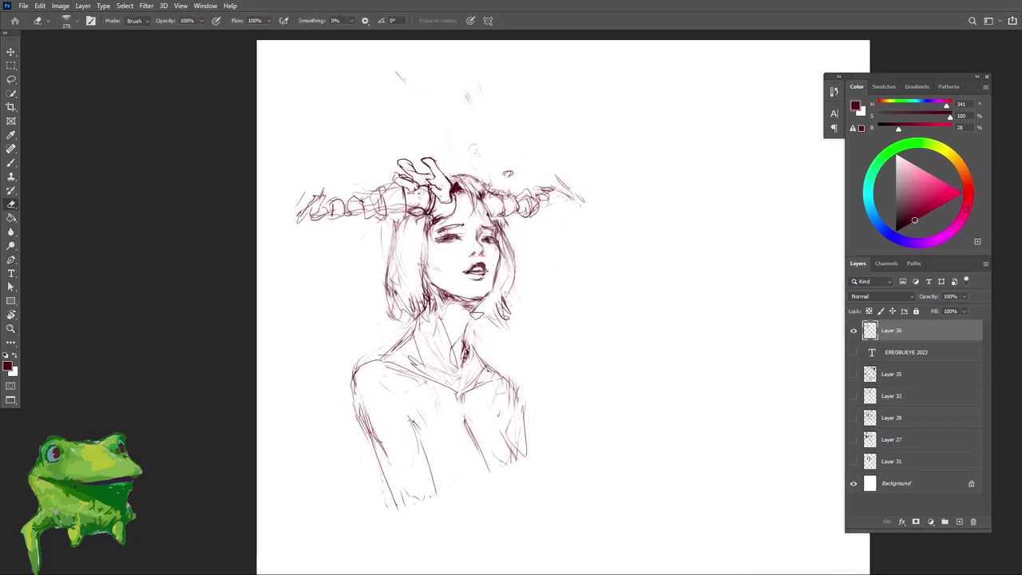
Step: Sketch a long pointed ear shape slanting down beneath the left horn, tidying it with the eraser
key("z")
key("b")
mouse_move(477, 250)
left_mouse_down()
mouse_move(404, 238)
mouse_move(350, 254)
mouse_move(349, 282)
left_mouse_up()
key("e")
left_click_drag(371, 241, 335, 281)
key("b")
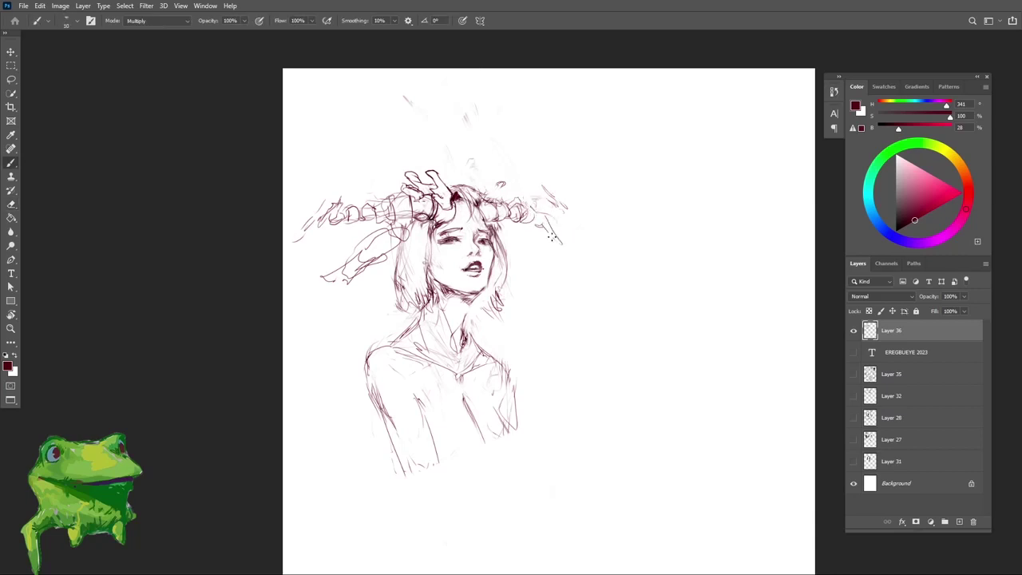
Step: Sketch a jagged pointed ear outline beneath the right horn, using the eraser to tidy the nearby strokes
key("e")
mouse_move(521, 244)
left_mouse_down()
mouse_move(507, 239)
mouse_move(546, 280)
left_mouse_up()
key("b")
key("r")
left_click_drag(563, 283, 509, 202)
key("z")
left_click(426, 375, "alt")
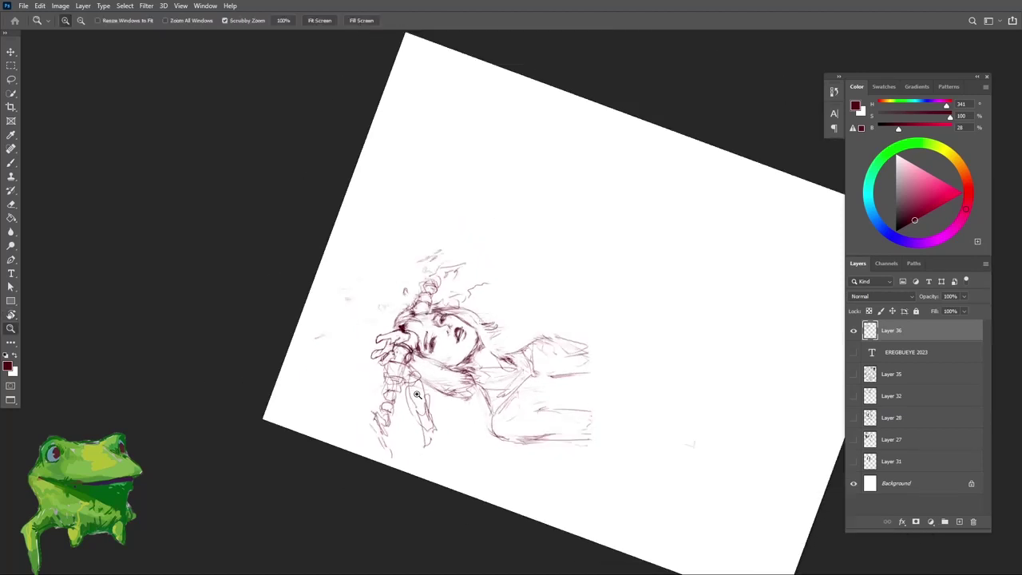
key("Escape")
key("b")
key("z")
key("e")
mouse_move(436, 181)
left_mouse_down()
mouse_move(451, 200)
mouse_move(493, 198)
left_mouse_up()
key("z")
key("b")
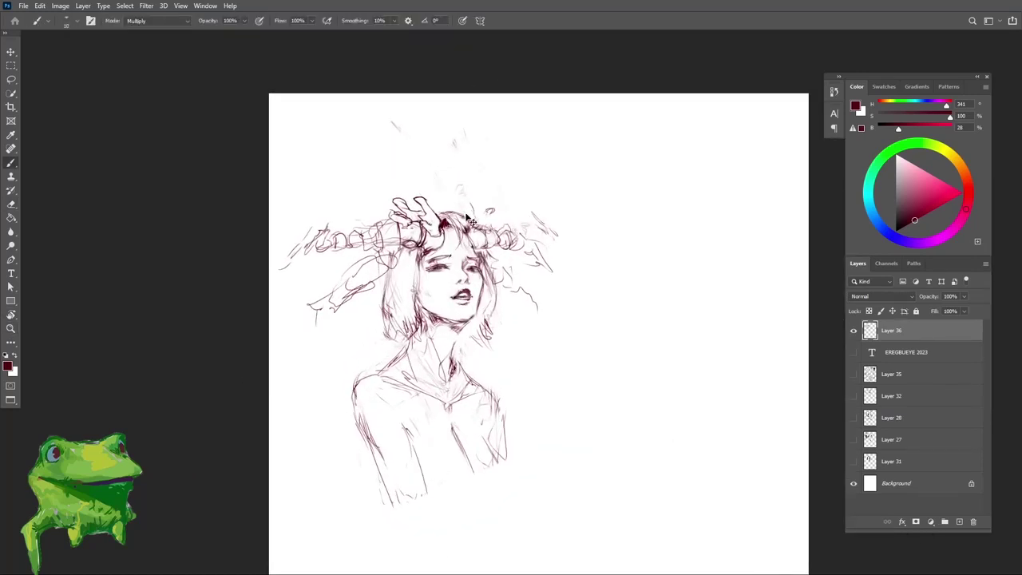
Step: Add a curved lower edge to the left ear where it meets the hair
key("ctrl+space")
left_click_drag(438, 283, 411, 283)
key("r")
left_click_drag(587, 276, 557, 232)
key("Escape")
key("ctrl+space")
left_click_drag(405, 284, 414, 287)
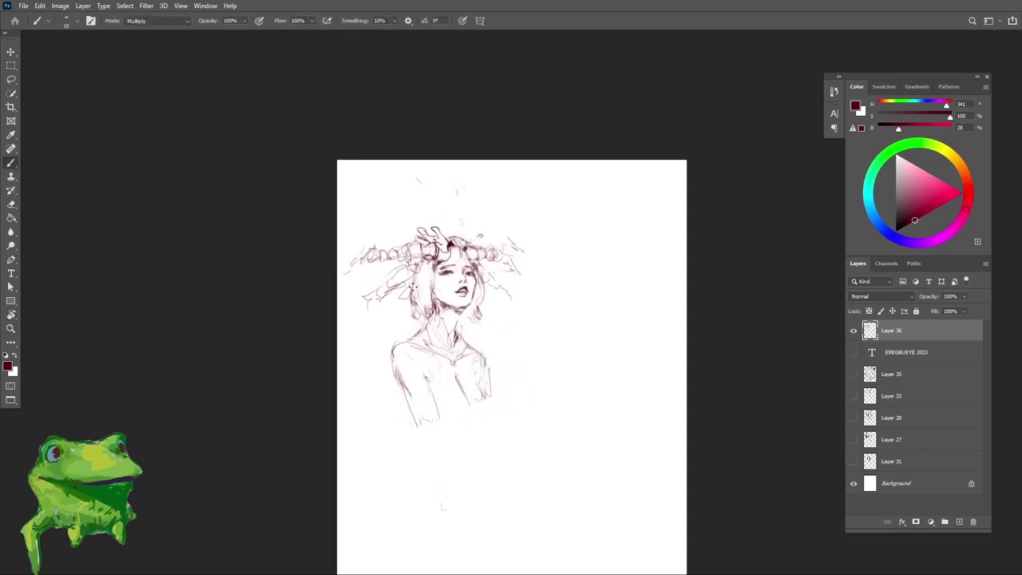
left_click_drag(416, 353, 424, 325)
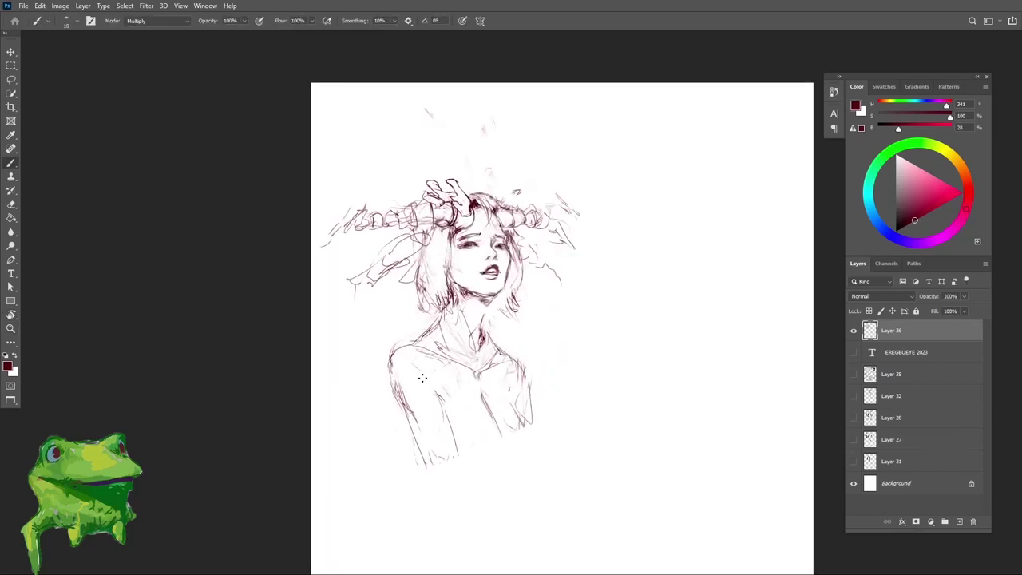
Step: Clean up the sketch lines around the nose and lips with the eraser
key("z")
left_click_drag(405, 363, 408, 363)
key("e")
key("r")
left_click_drag(533, 269, 552, 189)
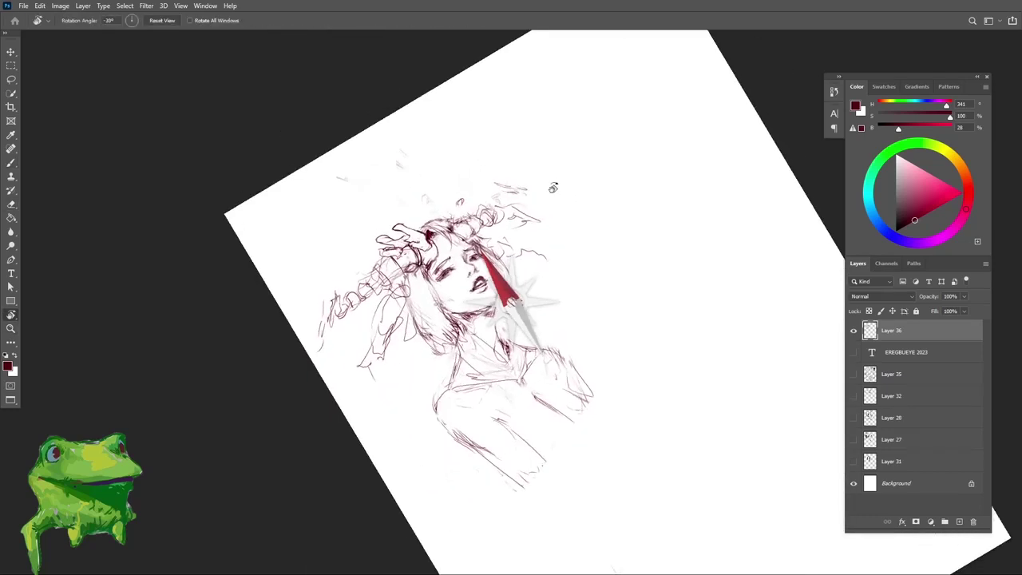
key("Escape")
key("z")
left_click_drag(492, 243, 540, 261)
key("e")
mouse_move(470, 313)
left_mouse_down()
mouse_move(496, 312)
mouse_move(519, 286)
mouse_move(509, 276)
left_mouse_up()
key("z")
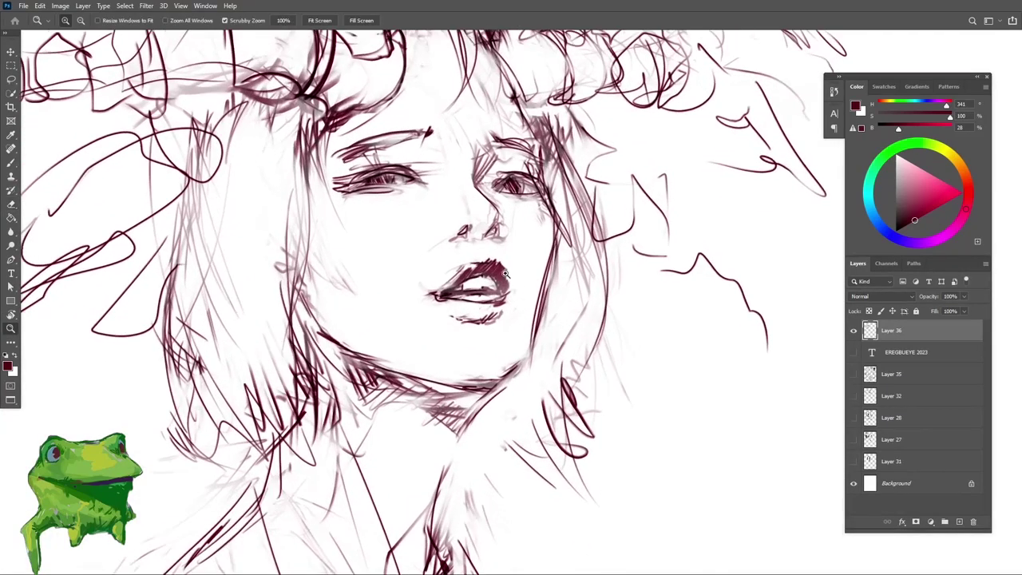
key("b")
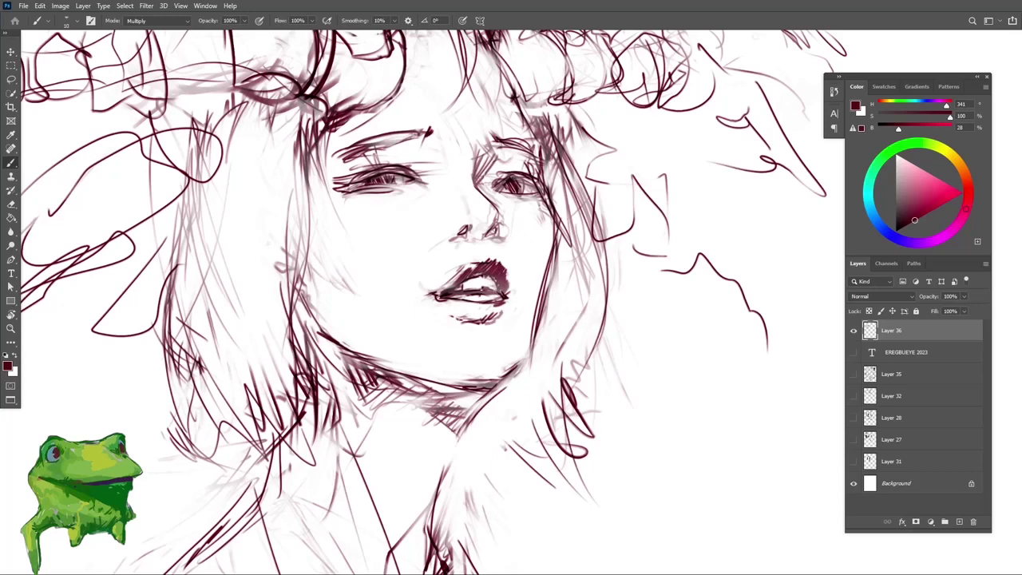
Step: Erase beneath the left corner of the mouth and redraw the corner extending slightly farther out
key("r")
left_click_drag(568, 249, 532, 231)
key("b")
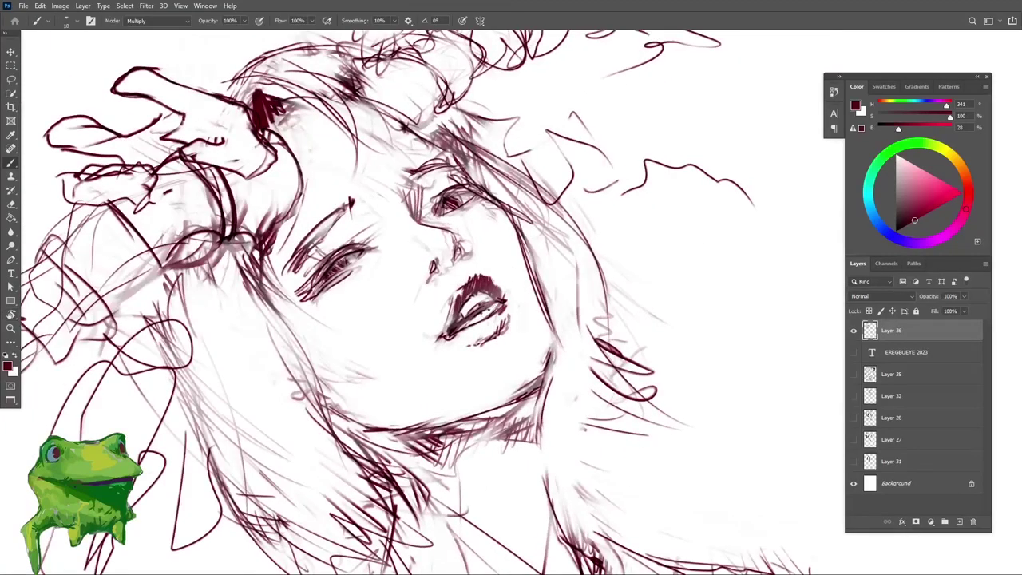
key("e")
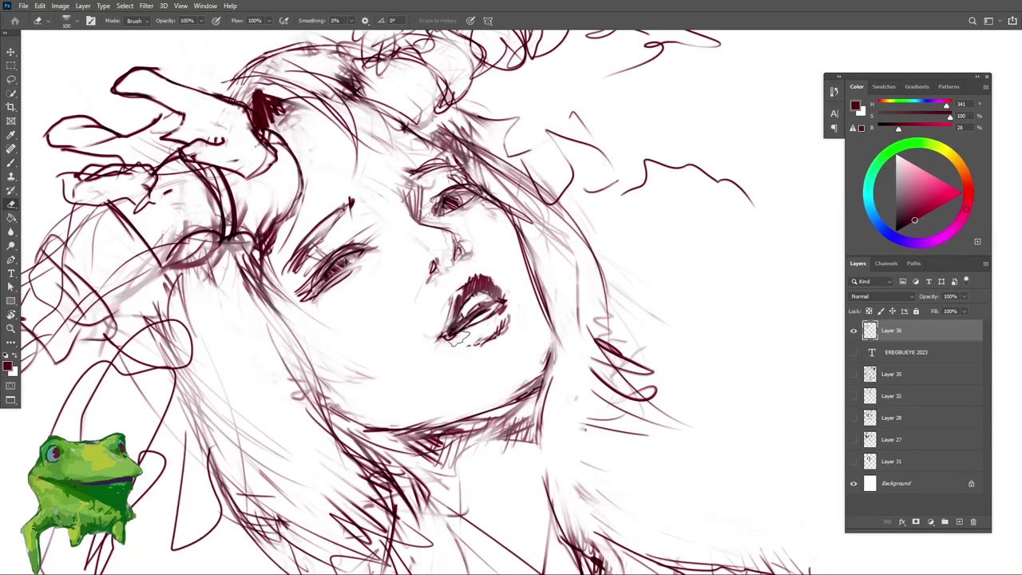
left_click_drag(458, 338, 434, 344)
key("b")
key("Escape")
key("z")
mouse_move(430, 346)
left_mouse_down()
mouse_move(389, 380)
mouse_move(429, 346)
mouse_move(479, 338)
mouse_move(416, 348)
left_mouse_up()
key("b")
key("z")
key("b")
key("z")
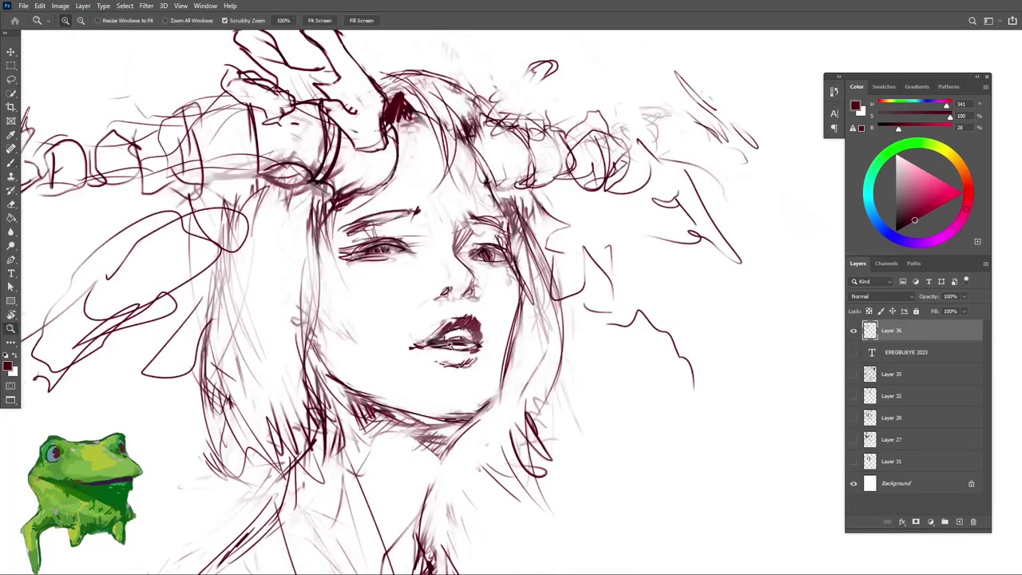
Step: Refine the lips by redrawing the parting line and the lower lip contour
left_click(445, 353)
key("b")
key("e")
key("b")
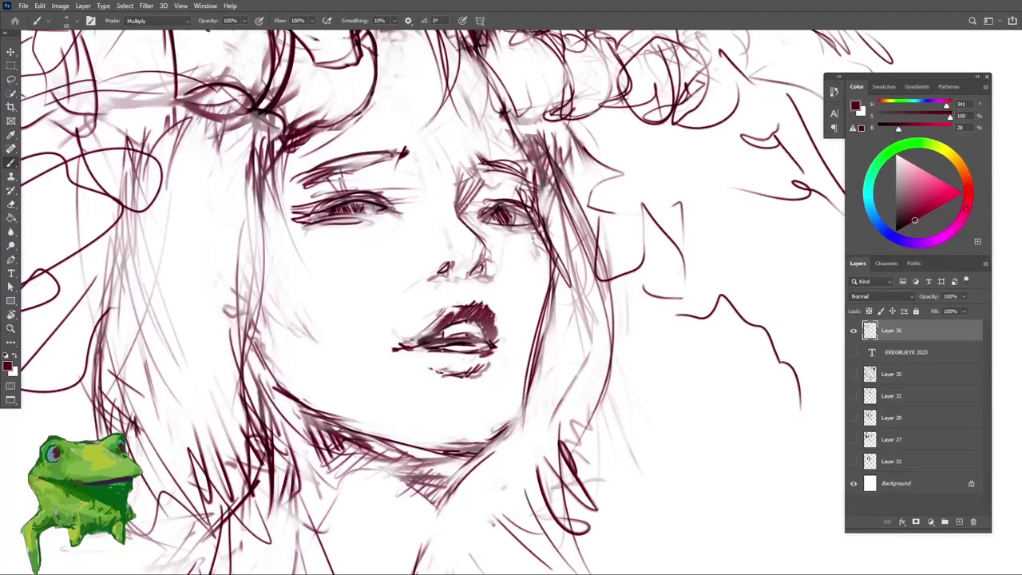
key("z")
mouse_move(443, 366)
left_mouse_down()
mouse_move(429, 385)
mouse_move(461, 360)
mouse_move(479, 361)
mouse_move(388, 416)
mouse_move(441, 392)
left_mouse_up()
key("e")
key("b")
Step: Flip the canvas horizontally and center the mirrored figure in view
key("z")
key("ctrl+shift+h")
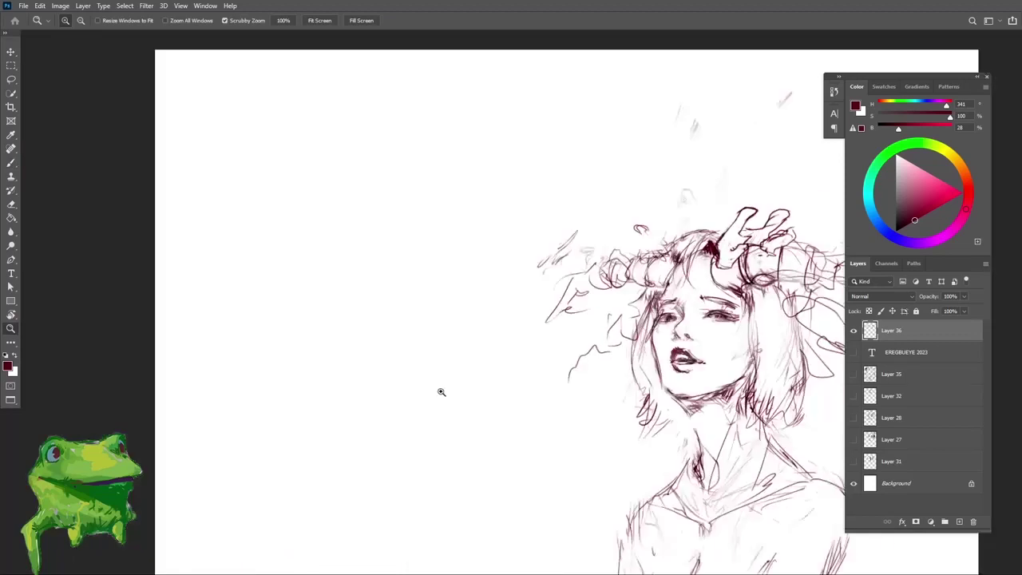
left_click_drag(645, 375, 426, 328)
left_click_drag(478, 306, 499, 302)
Step: Clean the stray strokes beneath both eyes with a 90 px eraser
key("e")
left_click_drag(473, 266, 487, 266)
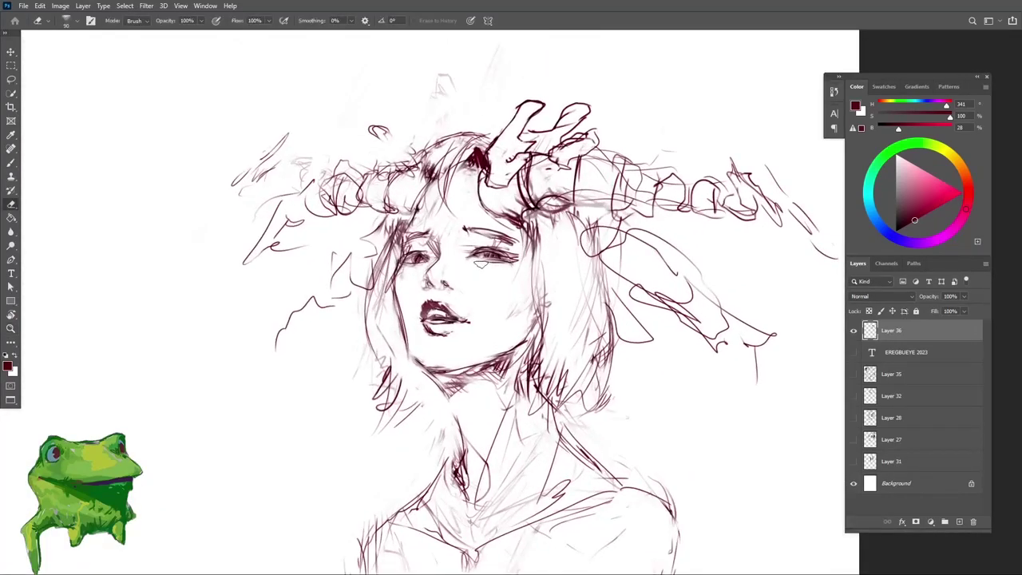
key("z")
left_click_drag(412, 271, 431, 270)
key("e")
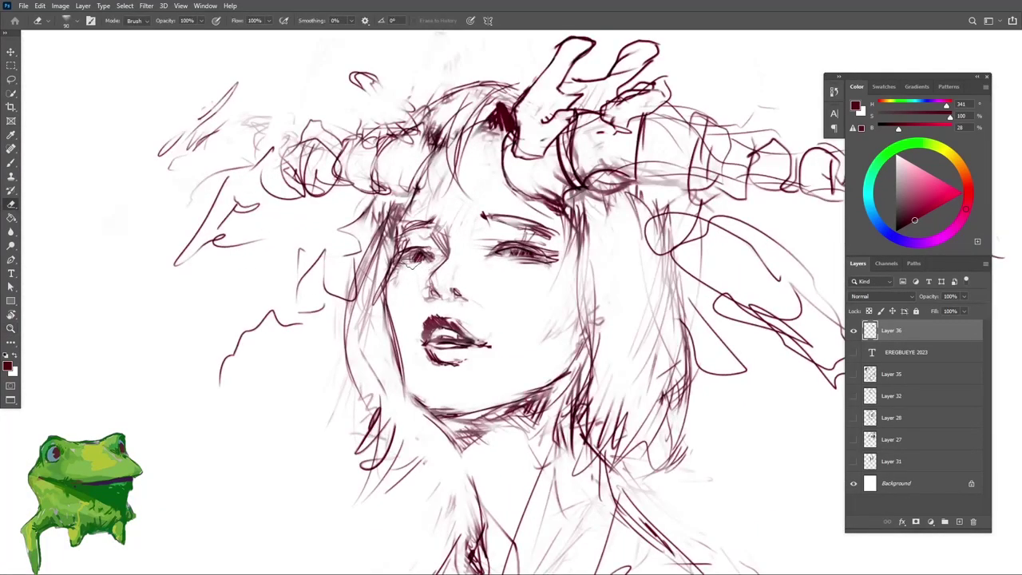
key("z")
left_click(419, 268, "alt")
left_click(374, 330, "alt")
left_click(425, 262)
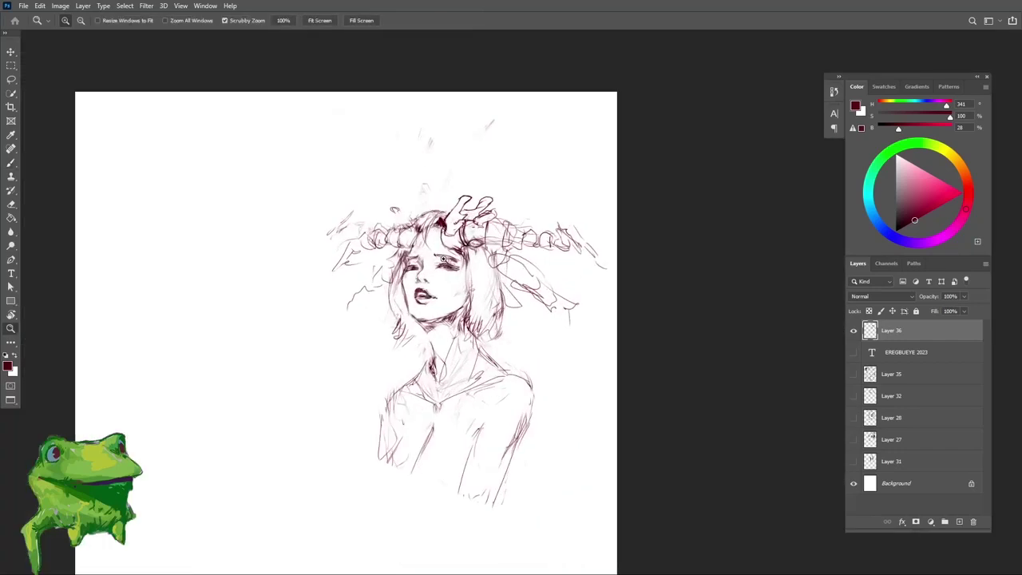
left_click(462, 294)
key("e")
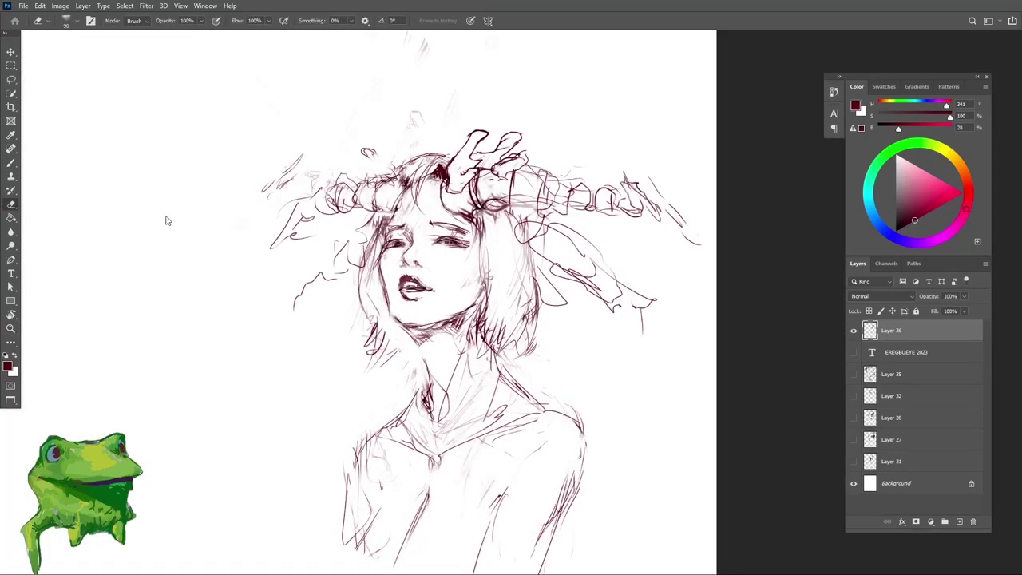
key("z")
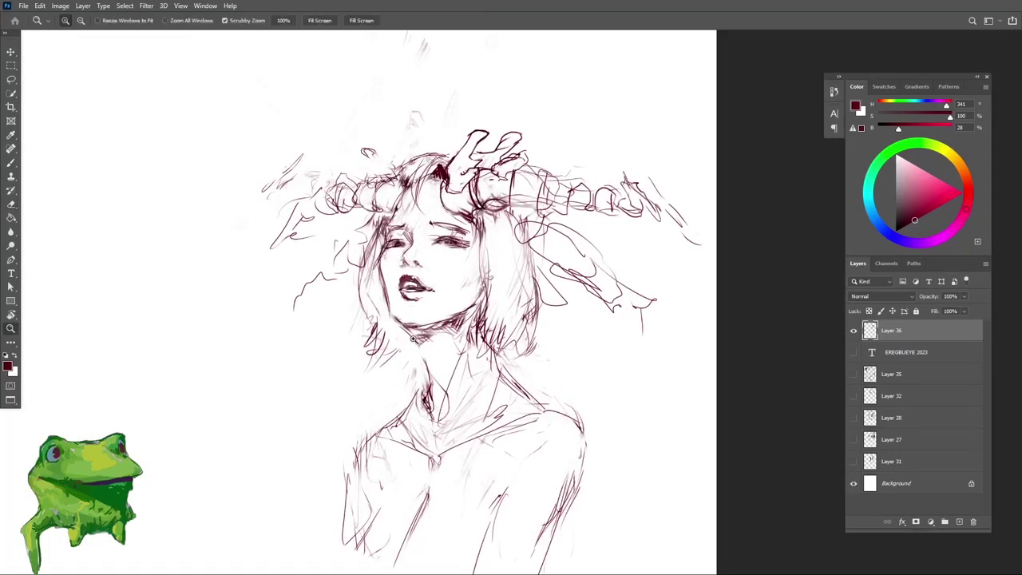
Step: Redraw the underside of the jaw and extend the front neck line down from the chin
left_click_drag(396, 339, 409, 332)
key("e")
key("b")
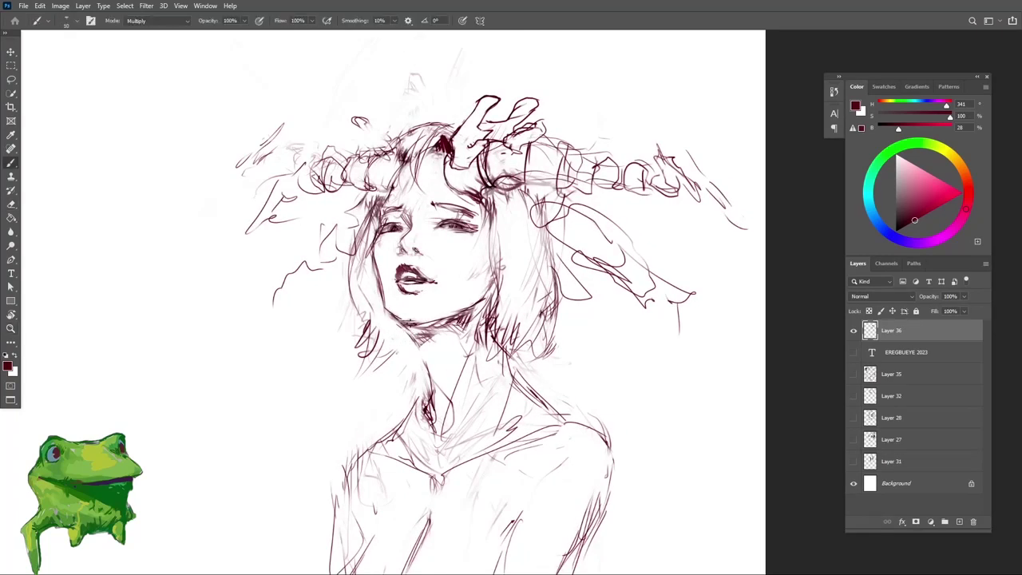
left_click_drag(392, 321, 399, 326)
left_click_drag(425, 361, 439, 415)
mouse_move(428, 317)
left_mouse_down()
mouse_move(452, 320)
mouse_move(440, 281)
left_mouse_up()
Step: Shorten the outer corner of the mouth with the eraser and redraw its end
key("e")
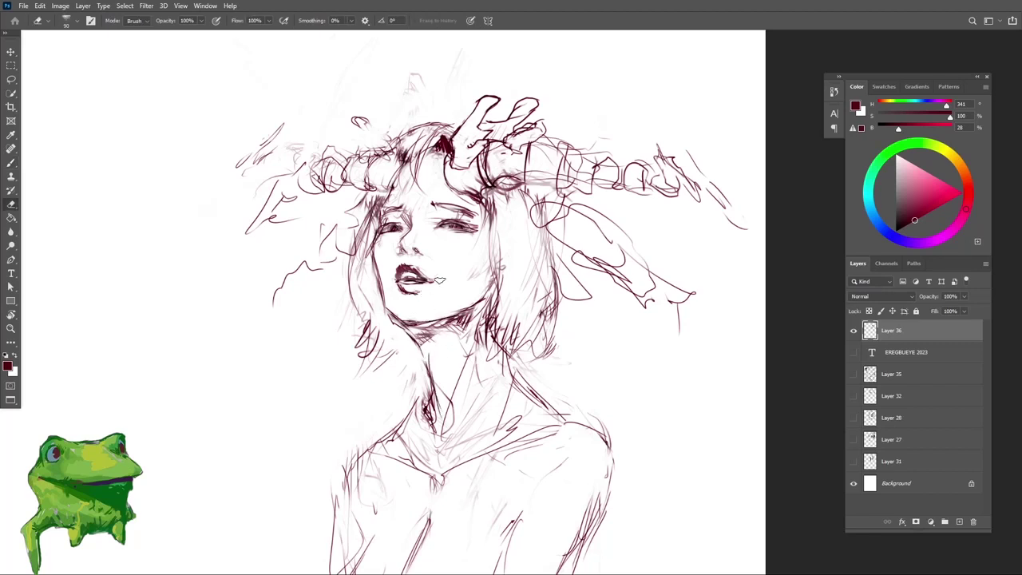
scroll(432, 284, "up", 1)
key("b")
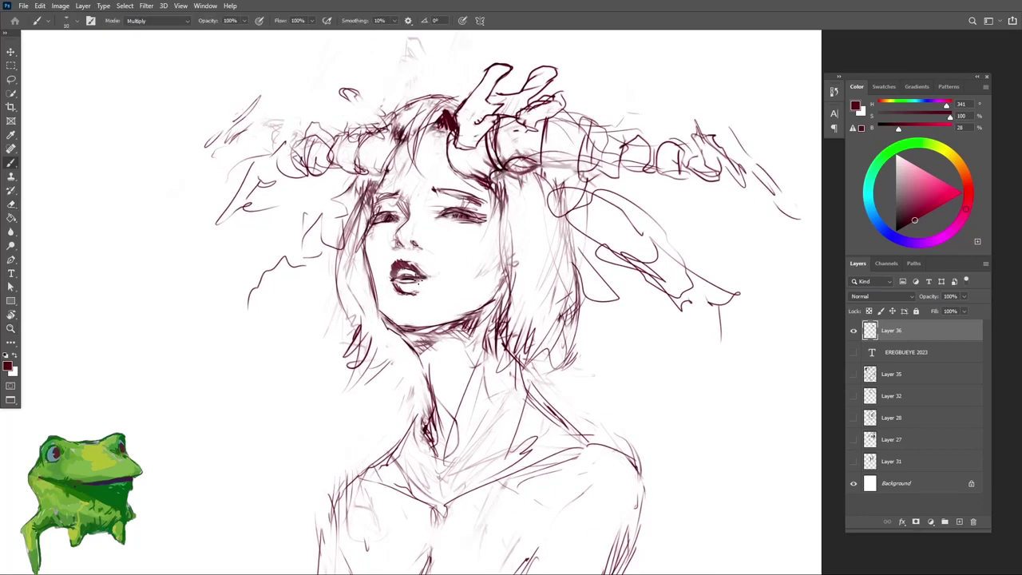
scroll(435, 280, "down", 2)
scroll(431, 286, "up", 1)
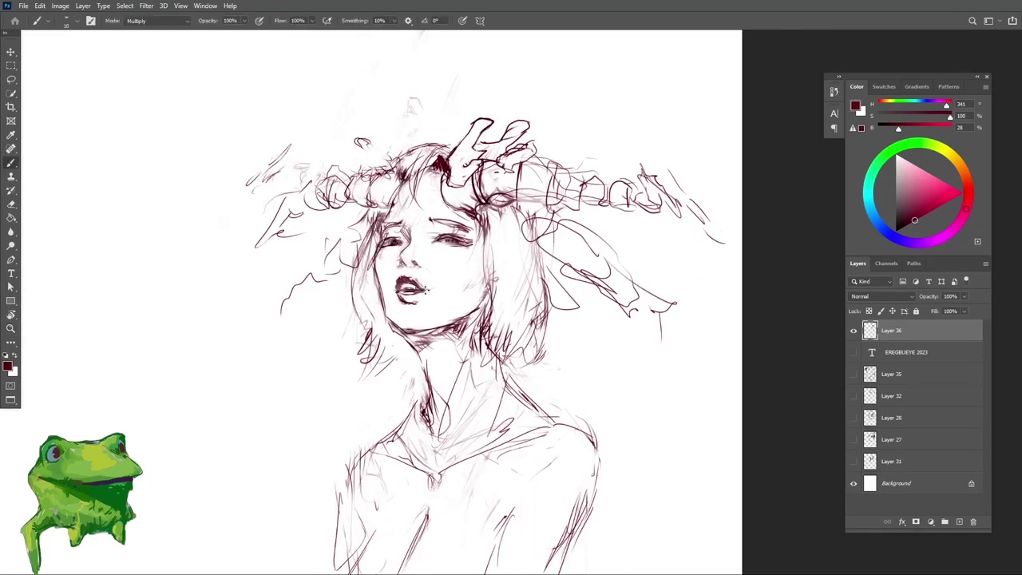
key("z")
mouse_move(447, 314)
left_mouse_down()
mouse_move(406, 362)
mouse_move(446, 314)
left_mouse_up()
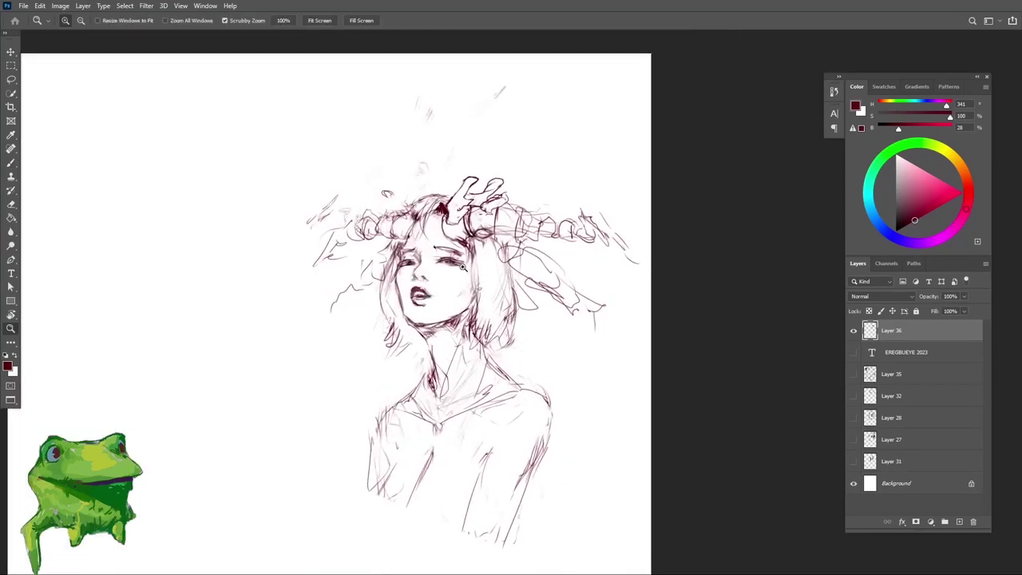
Step: Enlarge the eraser to 200 px and clear the strokes joining the chin to the front of the neck
key("b")
key("e")
key("z")
left_click_drag(465, 266, 471, 276)
key("e")
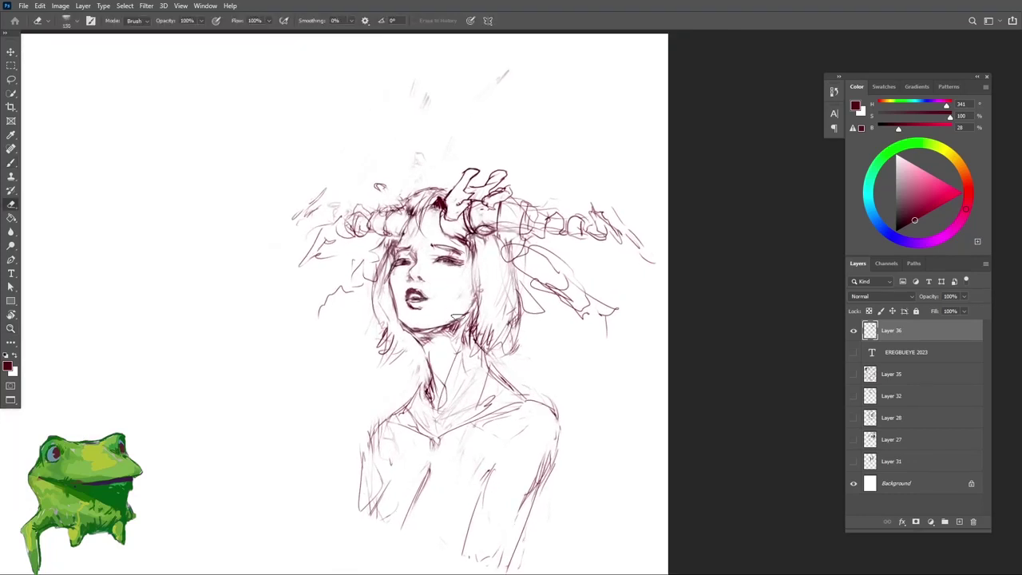
key("z")
scroll(455, 324, "up", 1)
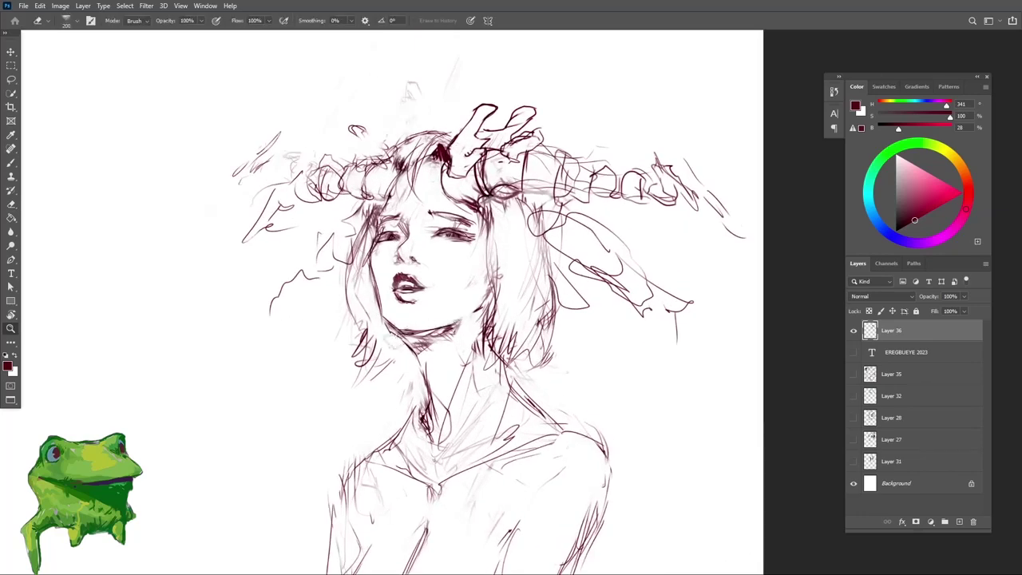
Step: Redraw the front neck line running down from beneath the chin
key("b")
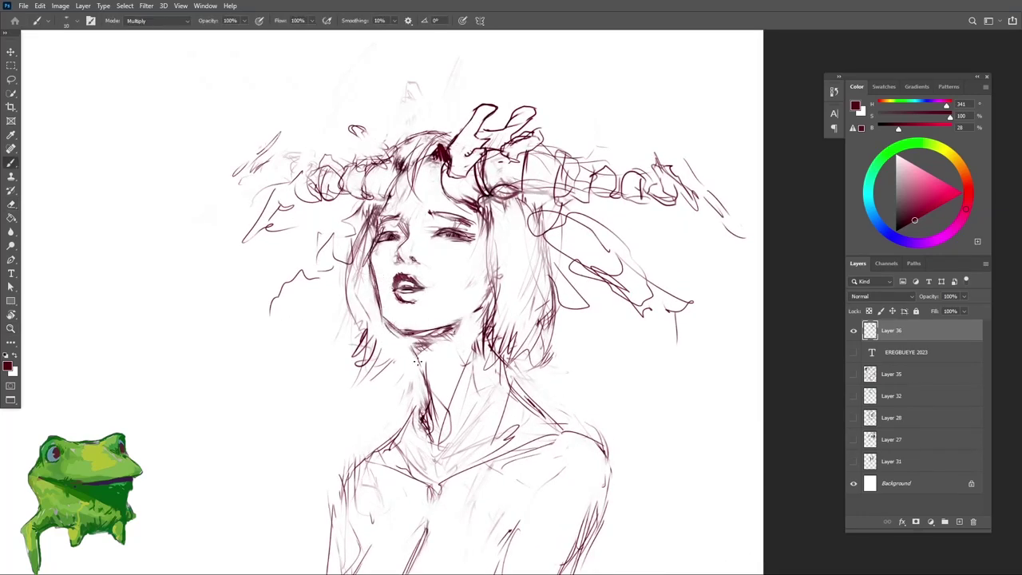
key("z")
scroll(420, 383, "down", 3)
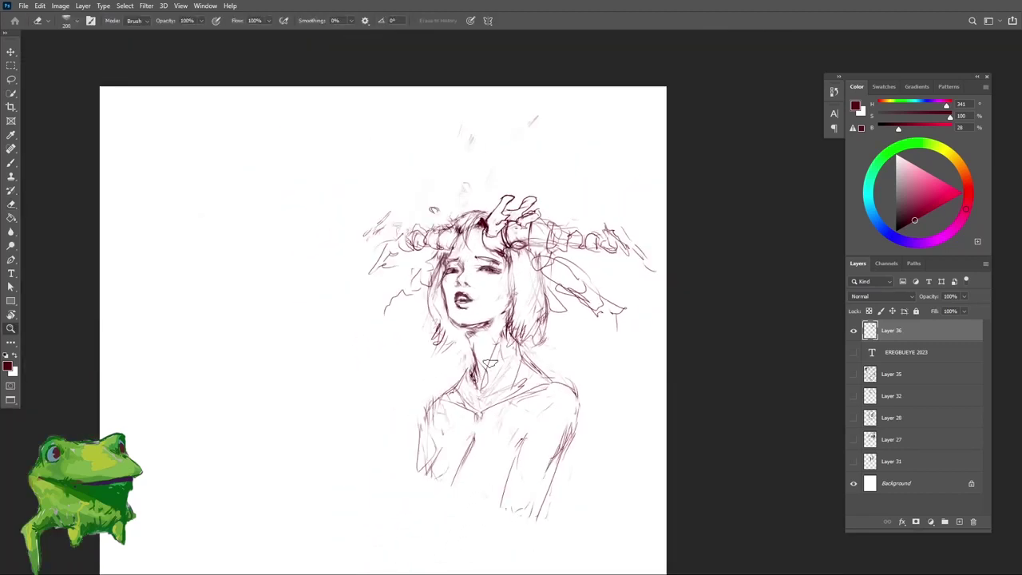
scroll(482, 358, "up", 1)
key("b")
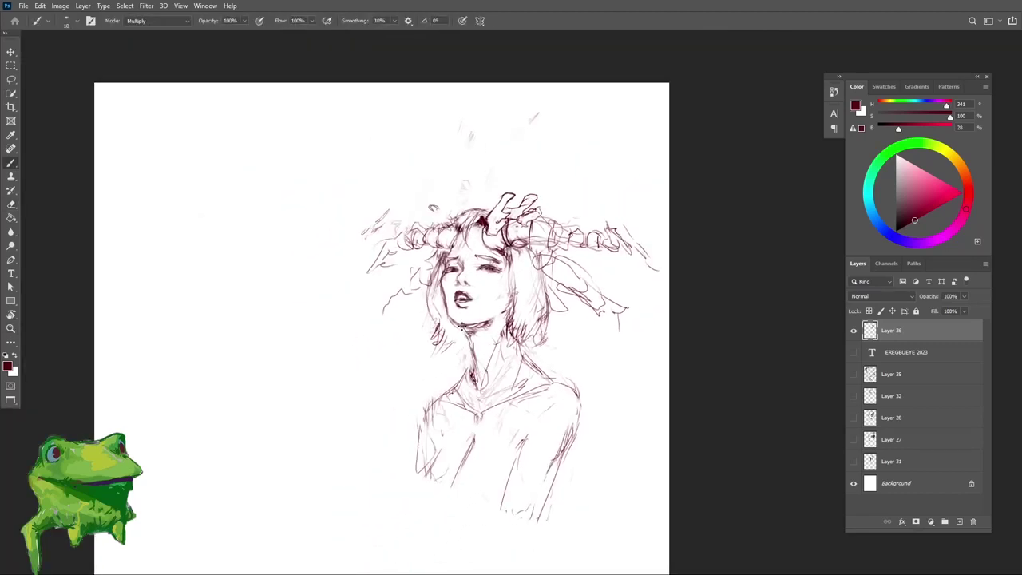
Step: Rework the lower lip with a smaller contour and a short shadow stroke below it
key("z")
scroll(466, 326, "down", 4)
scroll(472, 368, "up", 4)
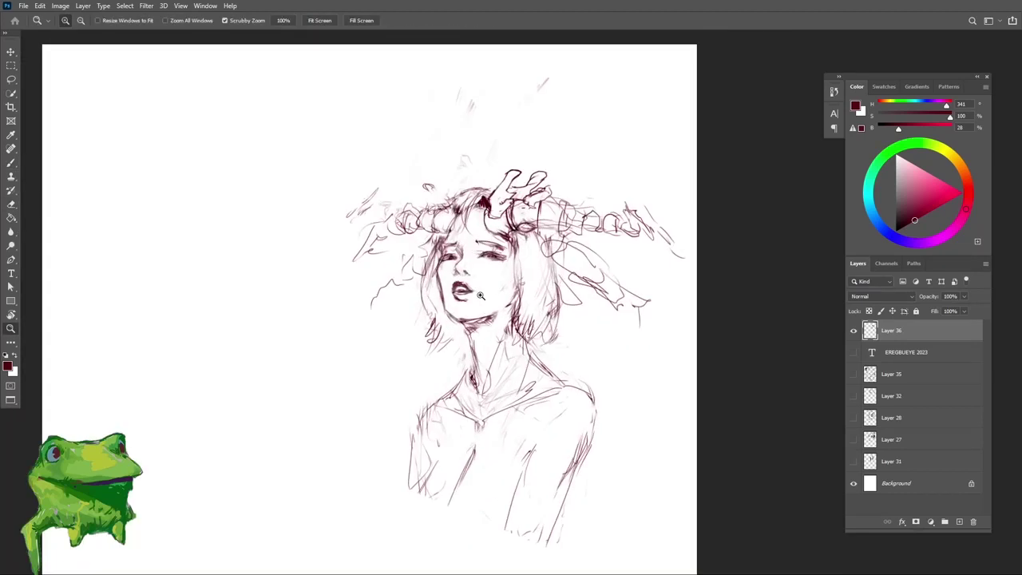
scroll(477, 282, "up", 1)
key("b")
scroll(454, 304, "up", 2)
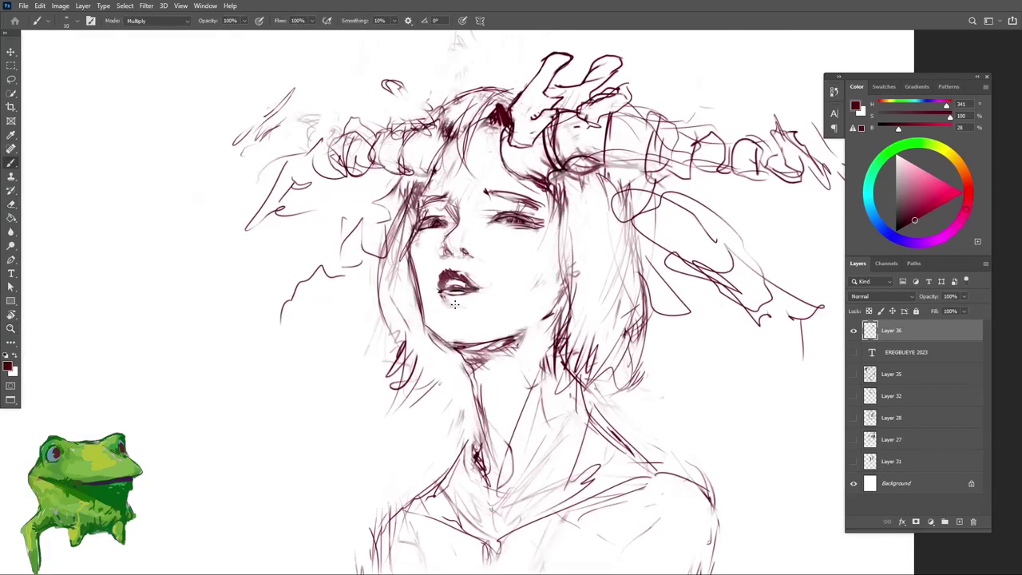
scroll(476, 302, "up", 2)
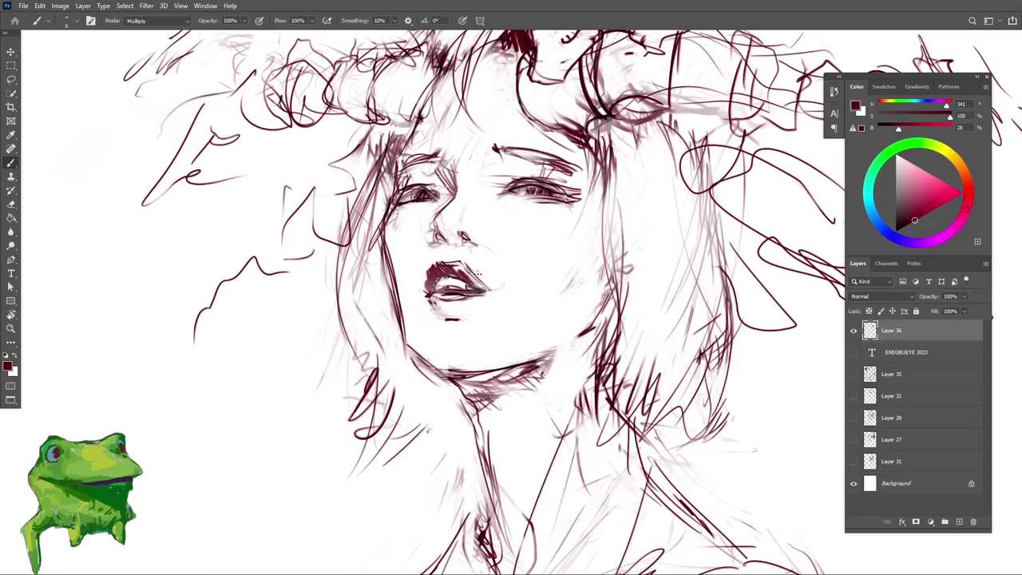
scroll(492, 291, "down", 8)
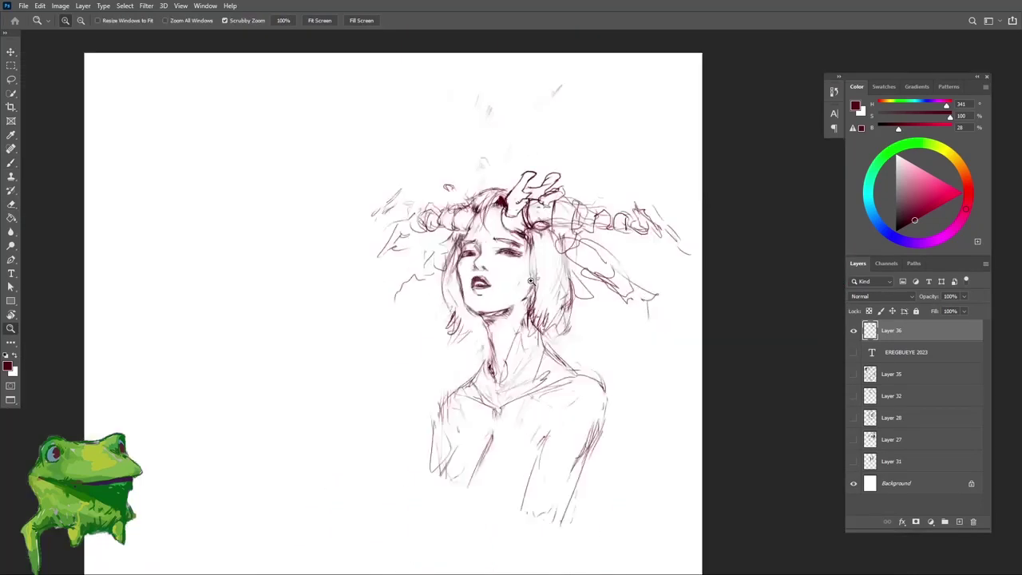
Step: Lasso part of the face and adjust its placement with Free Transform
mouse_move(492, 292)
left_mouse_down()
mouse_move(439, 293)
mouse_move(503, 296)
left_mouse_up()
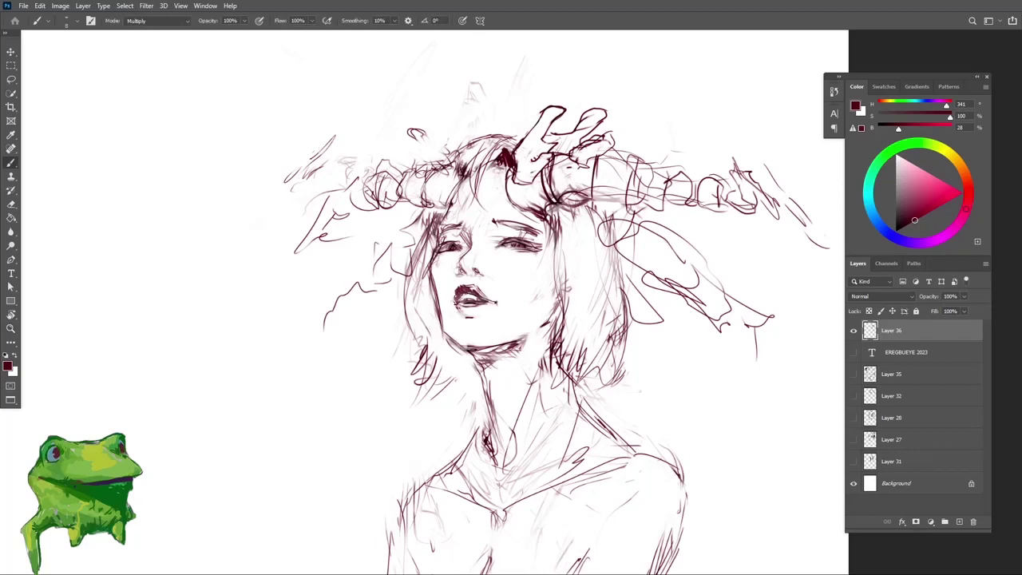
key("l")
mouse_move(480, 332)
left_mouse_down()
mouse_move(524, 307)
mouse_move(459, 289)
mouse_move(484, 336)
mouse_move(528, 338)
mouse_move(495, 305)
mouse_move(438, 370)
left_mouse_up()
key("ctrl+t")
key("Return")
left_click_drag(493, 286, 511, 273)
left_click_drag(498, 237, 514, 286)
Step: Lasso the eyes, nose and mouth together, move them slightly within the face, and deselect
key("l")
mouse_move(491, 337)
left_mouse_down()
mouse_move(528, 297)
mouse_move(500, 262)
mouse_move(452, 272)
mouse_move(438, 306)
mouse_move(460, 329)
left_mouse_up()
key("v")
mouse_move(482, 305)
left_mouse_down()
mouse_move(497, 307)
mouse_move(479, 295)
left_mouse_up()
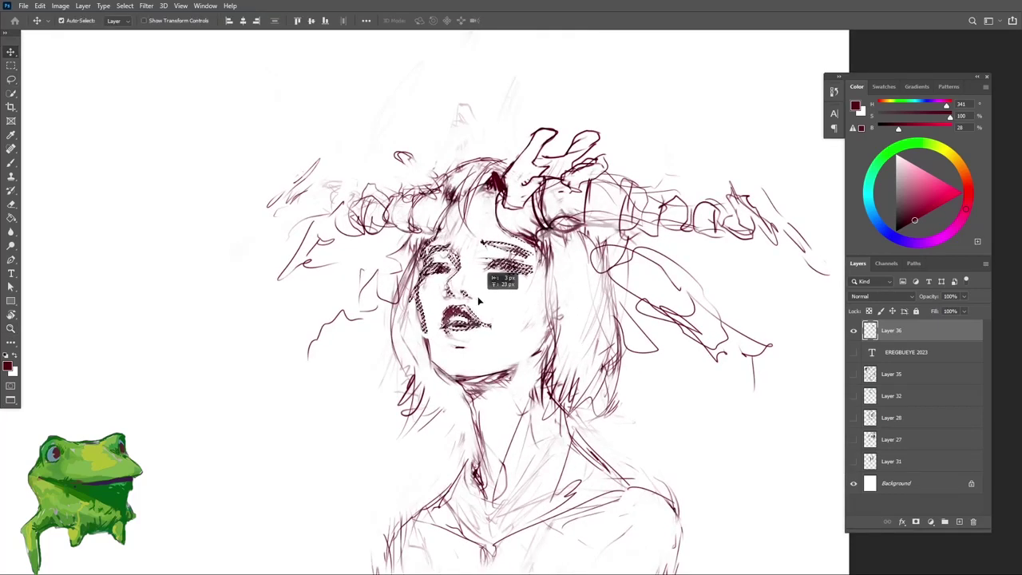
key("ctrl+d")
Step: Erase leftover strokes around the lower face and redraw the jawline toward the hair
key("e")
key("z")
left_click_drag(482, 353, 410, 414)
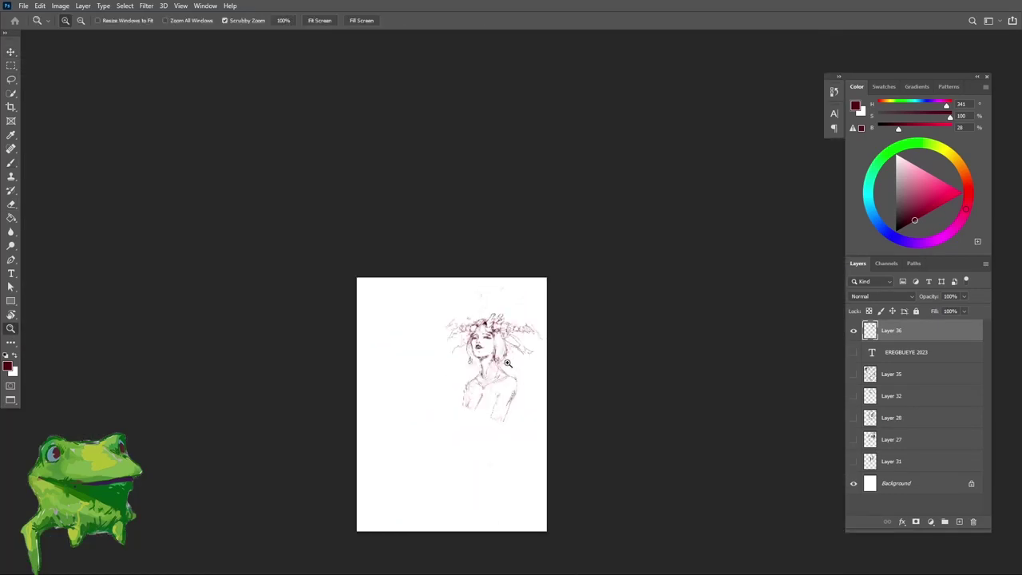
left_click_drag(508, 364, 490, 350)
key("b")
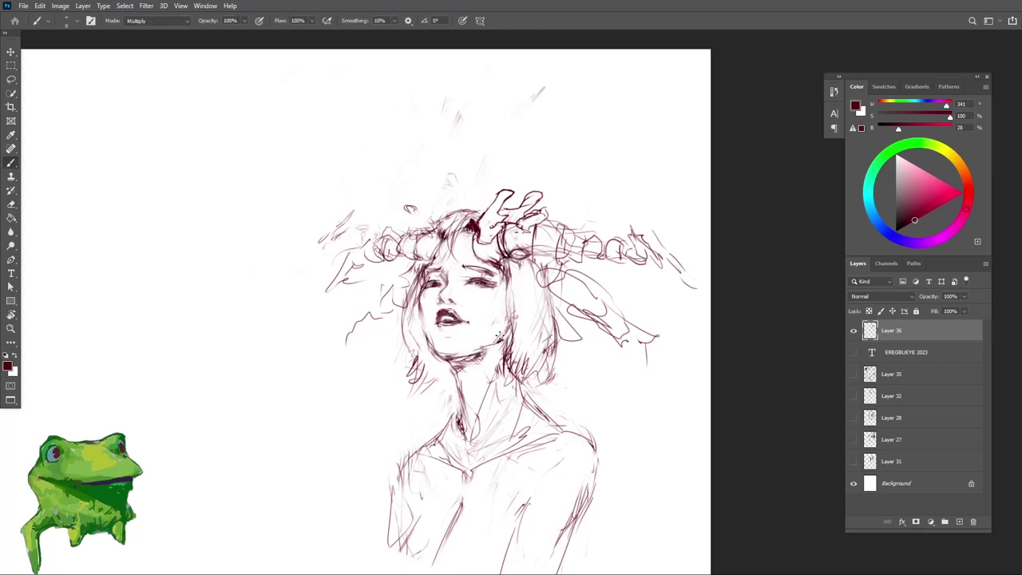
Step: Hatch shadow strokes down the front of the neck below the chin
key("z")
left_click_drag(513, 323, 465, 326)
key("r")
mouse_move(563, 343)
left_mouse_down()
mouse_move(515, 378)
mouse_move(492, 373)
mouse_move(541, 329)
mouse_move(524, 336)
mouse_move(563, 336)
left_mouse_up()
key("Escape")
key("z")
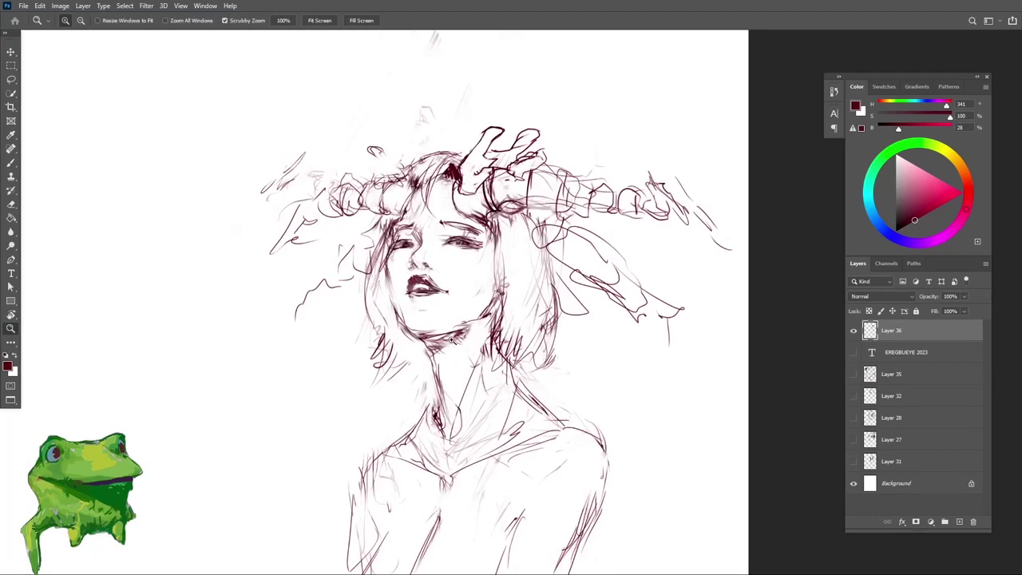
key("b")
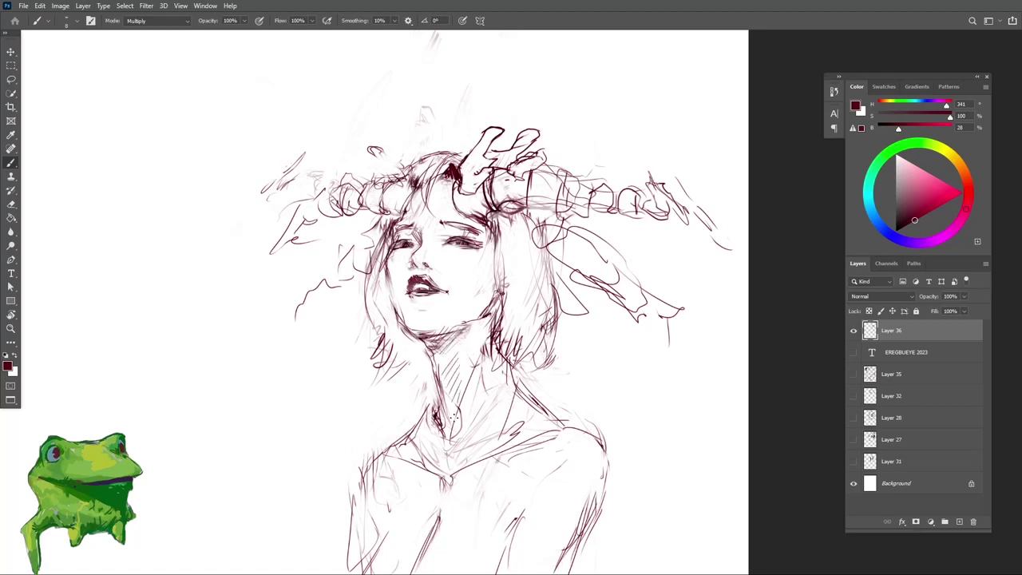
scroll(452, 416, "down", 2)
key("e")
key("b")
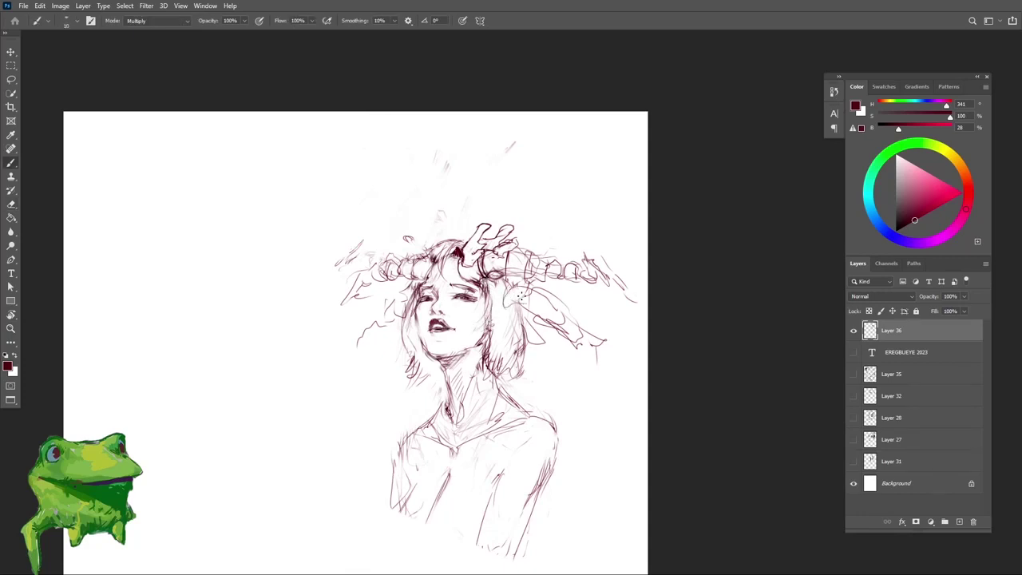
Step: Add rough contour strokes to the ear beside the hair on the figure's left-hand side of the image
left_click_drag(397, 317, 442, 303)
key("z")
mouse_move(441, 313)
left_mouse_down()
mouse_move(421, 339)
mouse_move(510, 323)
left_mouse_up()
key("b")
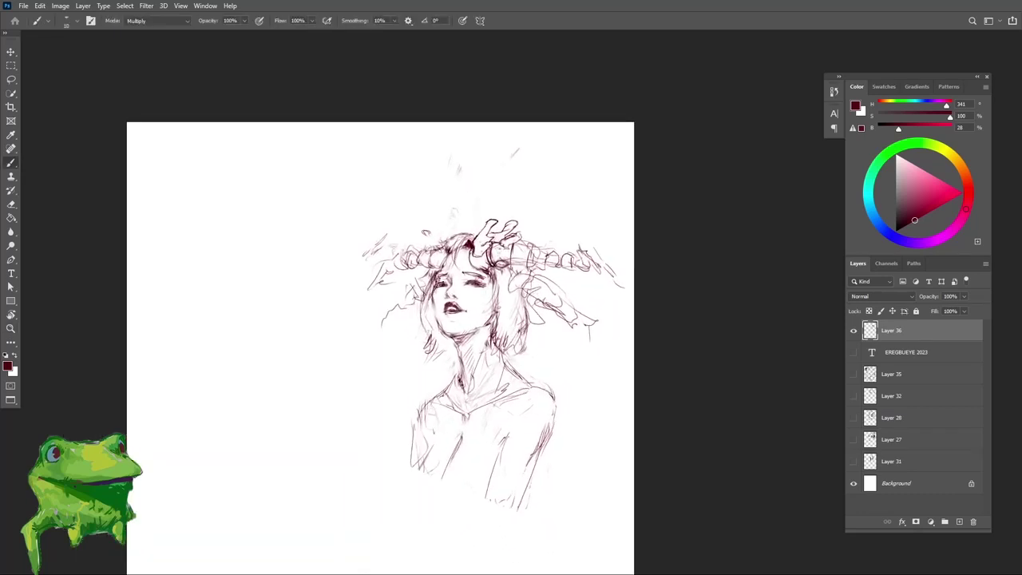
key("z")
left_click_drag(427, 282, 446, 280)
Step: Erase the loose strokes above the left-hand horn and start a small branch where it meets the hair
key("e")
left_click_drag(362, 225, 372, 237)
key("b")
left_click_drag(432, 214, 441, 267)
key("e")
key("b")
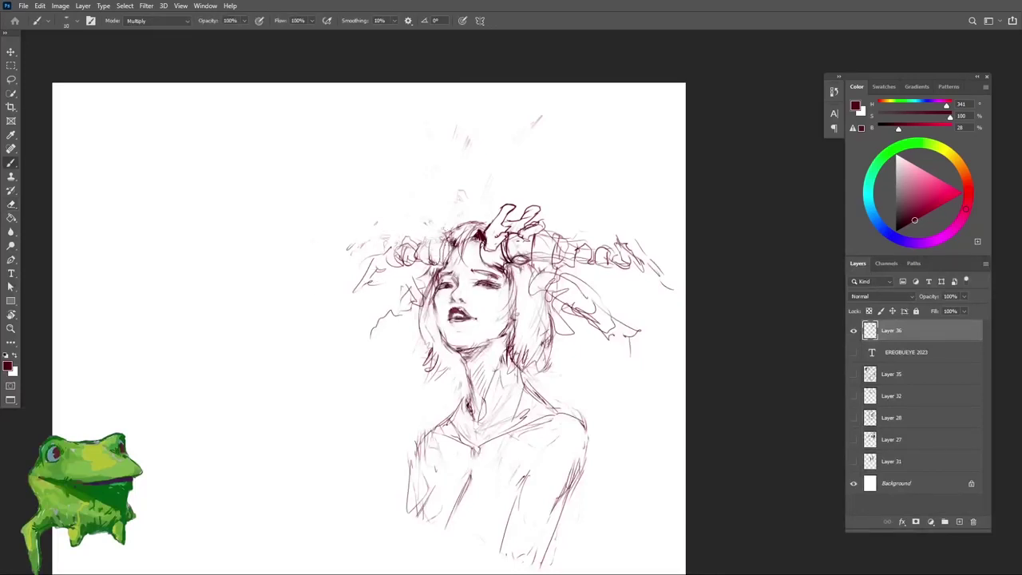
key("e")
left_click_drag(432, 223, 427, 230)
Step: Draw forked antler prongs rising from the base of the left-hand horn
key("b")
key("ctrl+space")
left_click_drag(488, 245, 469, 246)
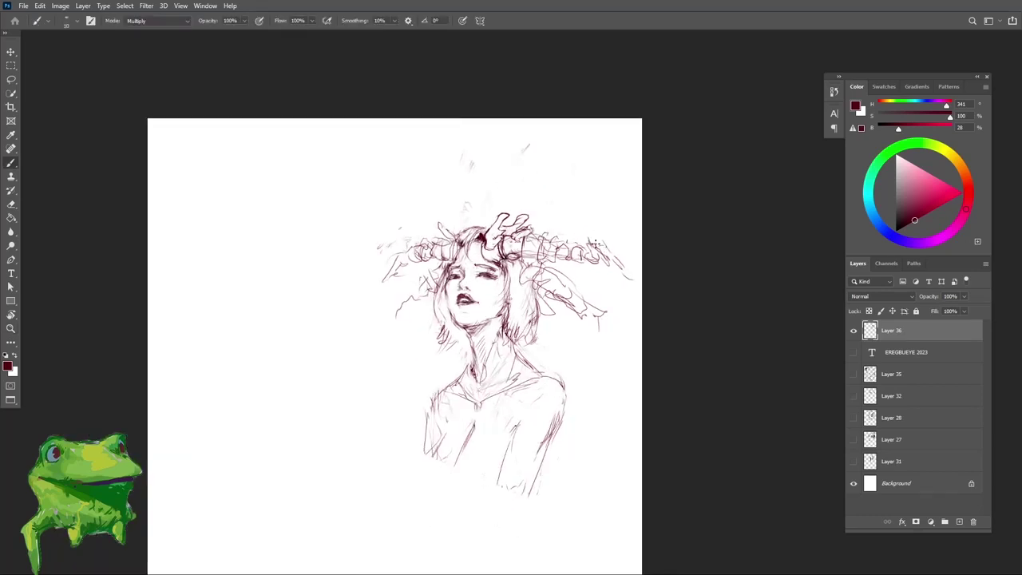
key("e")
mouse_move(508, 214)
left_mouse_down()
mouse_move(499, 216)
mouse_move(529, 217)
left_mouse_up()
key("b")
key("ctrl+space")
left_click_drag(569, 247, 525, 221)
left_click_drag(461, 218, 487, 220)
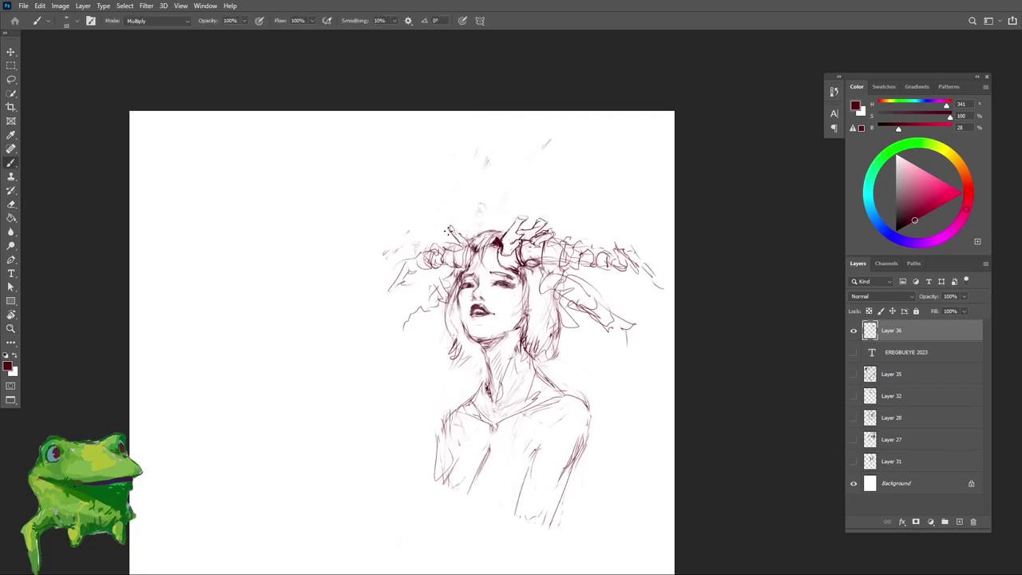
Step: Add short dark shading strokes at the centre of the chest below the collarbones
key("z")
left_click(450, 326, "alt")
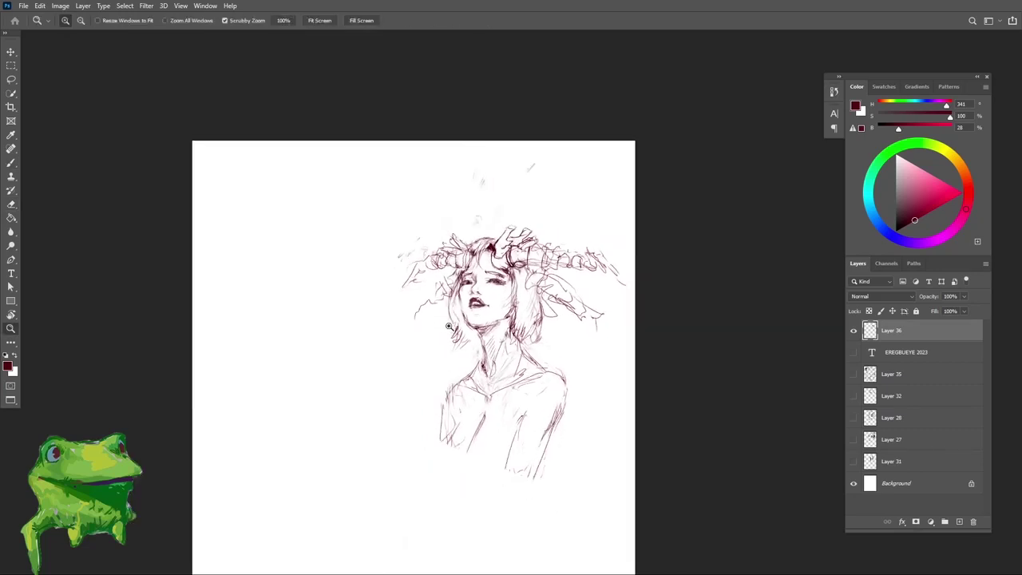
left_click(507, 432)
key("b")
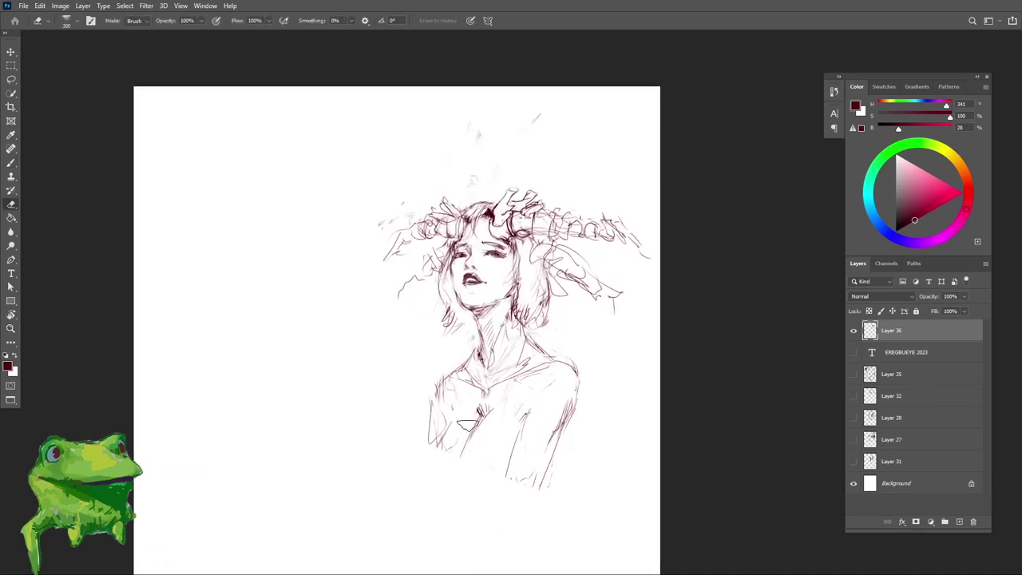
key("z")
left_click(484, 410, "alt")
left_click(536, 411)
key("e")
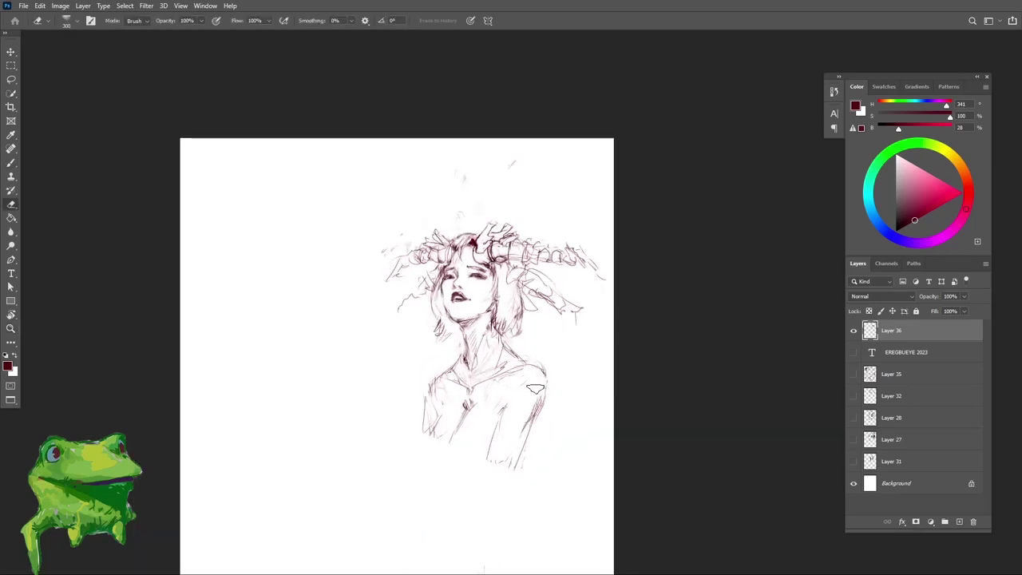
Step: Erase the rounded right-hand shoulder and outer arm line and redraw them with a sharper, more angular contour
left_click_drag(535, 390, 530, 415)
key("b")
key("e")
mouse_move(547, 379)
left_mouse_down()
mouse_move(545, 368)
mouse_move(553, 390)
mouse_move(532, 413)
mouse_move(539, 434)
left_mouse_up()
key("b")
key("e")
key("b")
key("e")
key("b")
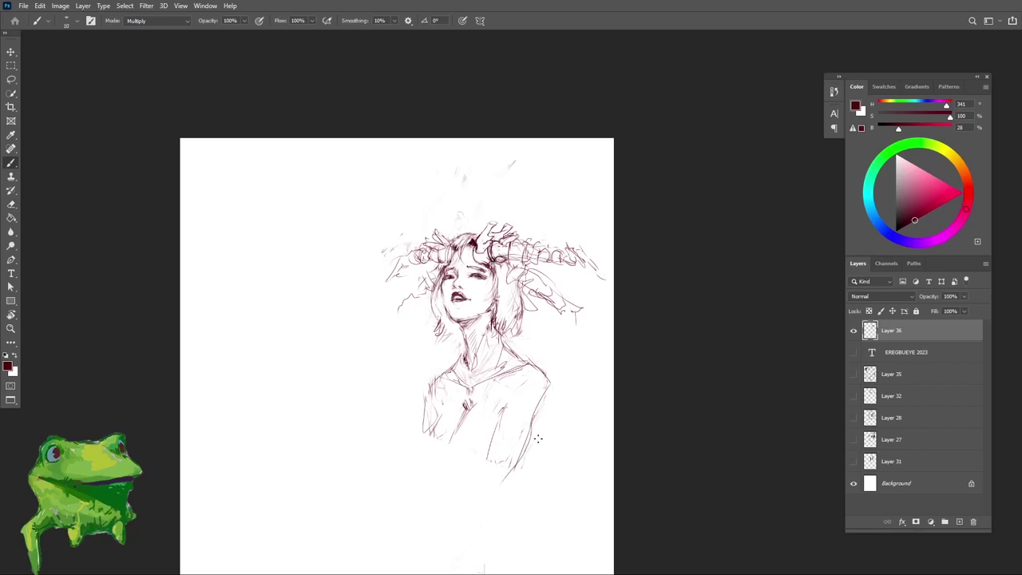
Step: Hatch the hollow above the right-hand collarbone and shade the left-hand armpit crease
key("z")
left_click(511, 350)
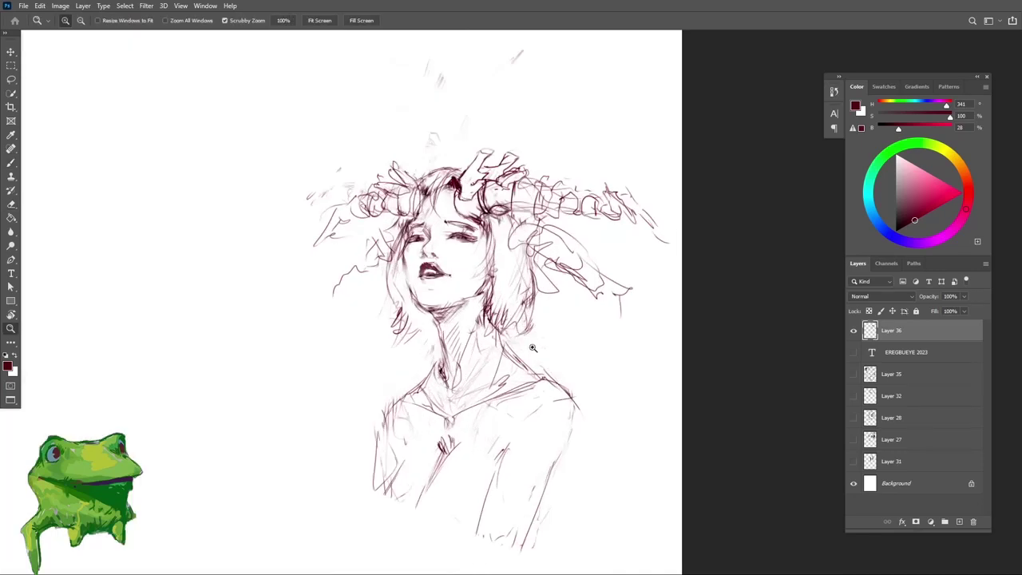
key("b")
left_click_drag(505, 382, 499, 397)
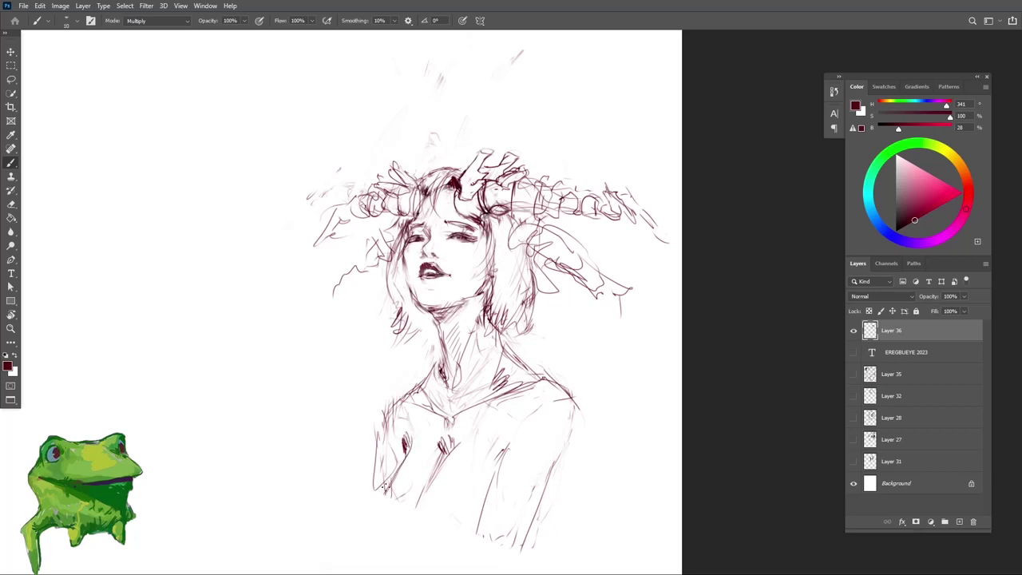
Step: Darken the crease where the chest meets the right-hand arm
key("z")
left_click_drag(436, 452, 367, 453)
left_click_drag(477, 449, 520, 449)
key("b")
key("e")
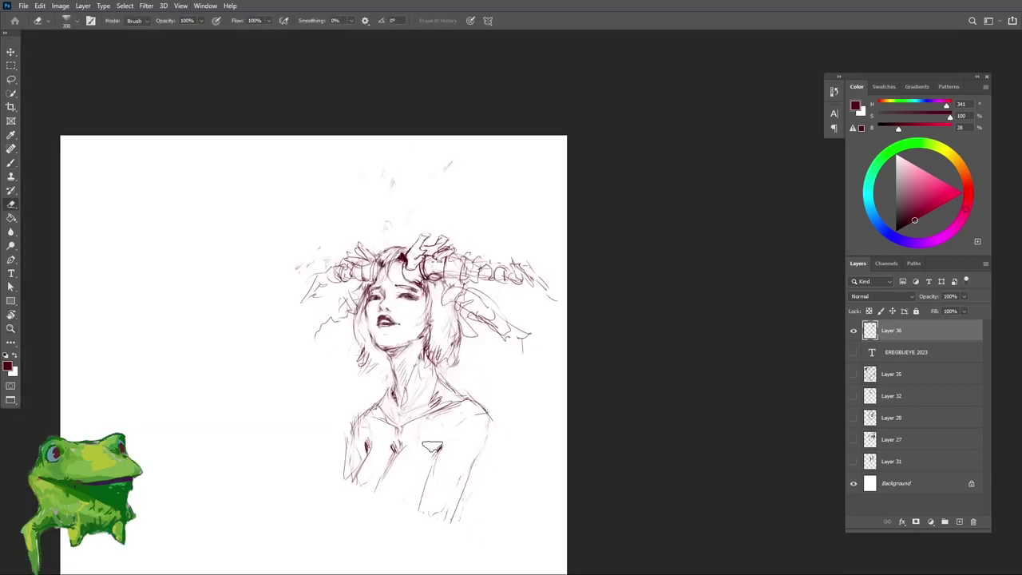
key("z")
left_click_drag(401, 488, 372, 529)
left_click_drag(389, 457, 424, 457)
left_click_drag(404, 409, 413, 402)
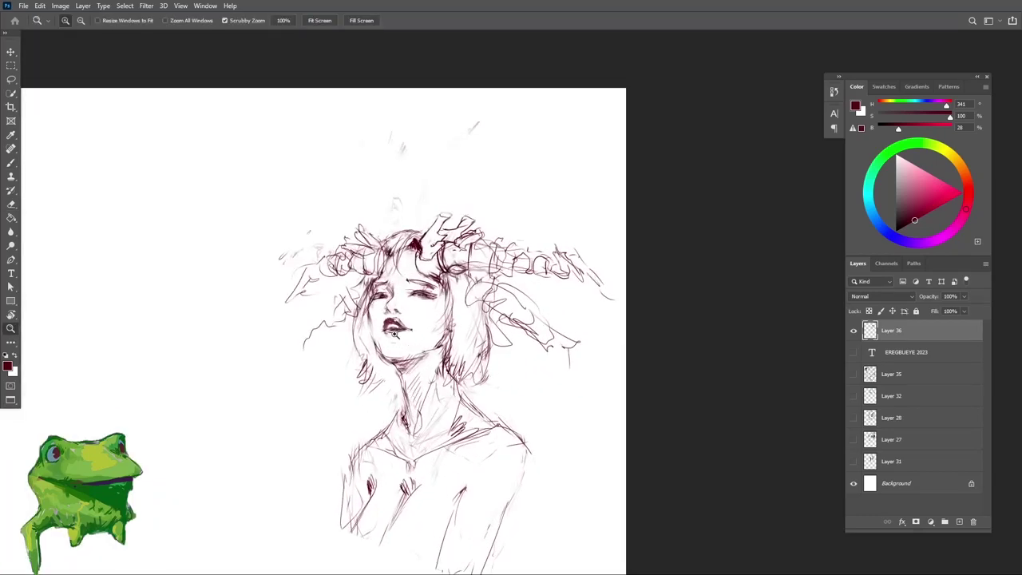
left_click_drag(395, 334, 414, 334)
Step: Erase the ragged hair tips and redraw the left-hand hair outline with a blunt lower edge
key("e")
left_click_drag(455, 369, 501, 364)
key("z")
mouse_move(427, 365)
left_mouse_down()
mouse_move(403, 365)
mouse_move(413, 353)
mouse_move(439, 392)
mouse_move(430, 395)
mouse_move(478, 363)
mouse_move(464, 317)
mouse_move(454, 325)
left_mouse_up()
key("b")
key("z")
key("e")
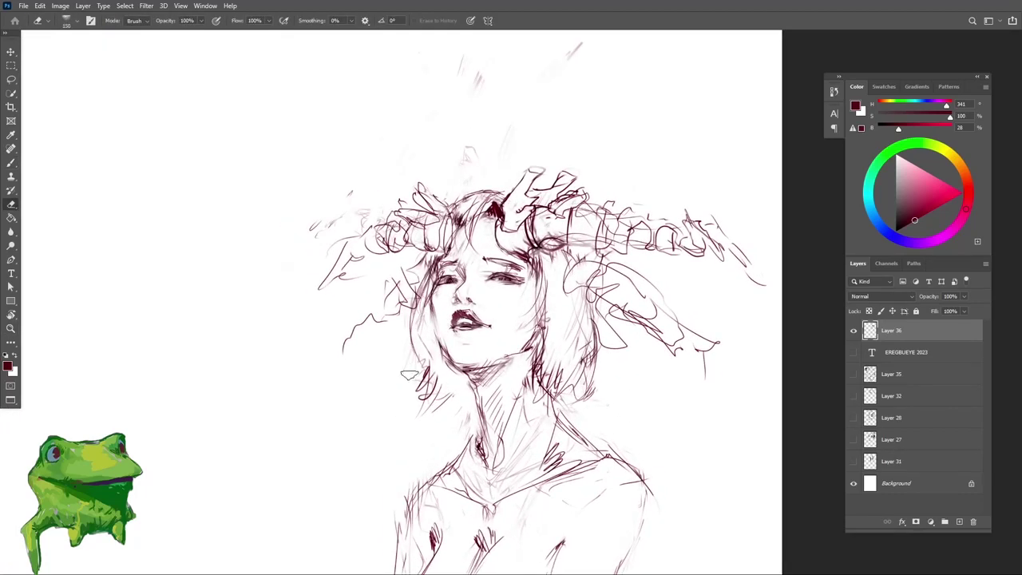
left_click_drag(452, 392, 425, 390)
key("b")
left_click_drag(411, 304, 411, 367)
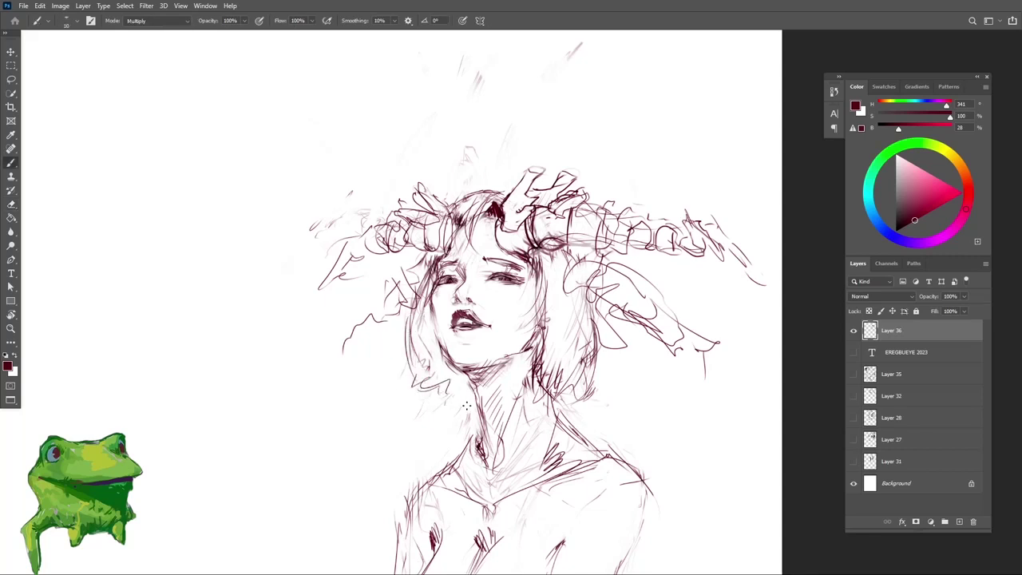
Step: Hatch the shadowed underside of the left-hand hair between its lower edge and the neck
mouse_move(465, 382)
left_mouse_down()
mouse_move(449, 384)
mouse_move(439, 362)
mouse_move(375, 391)
left_mouse_up()
key("z")
key("r")
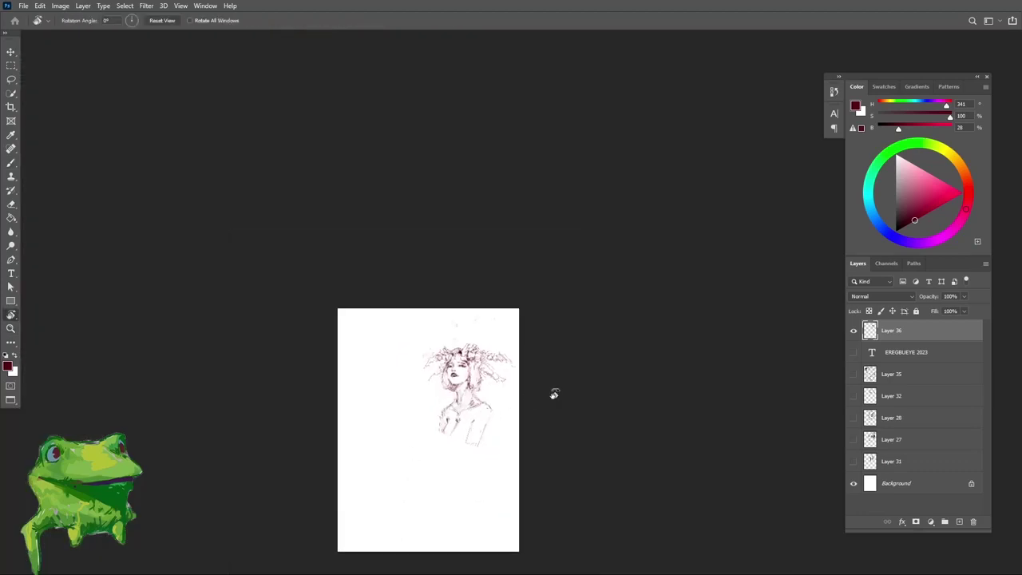
mouse_move(546, 395)
left_mouse_down()
mouse_move(481, 404)
mouse_move(482, 368)
mouse_move(513, 369)
left_mouse_up()
key("Escape")
key("z")
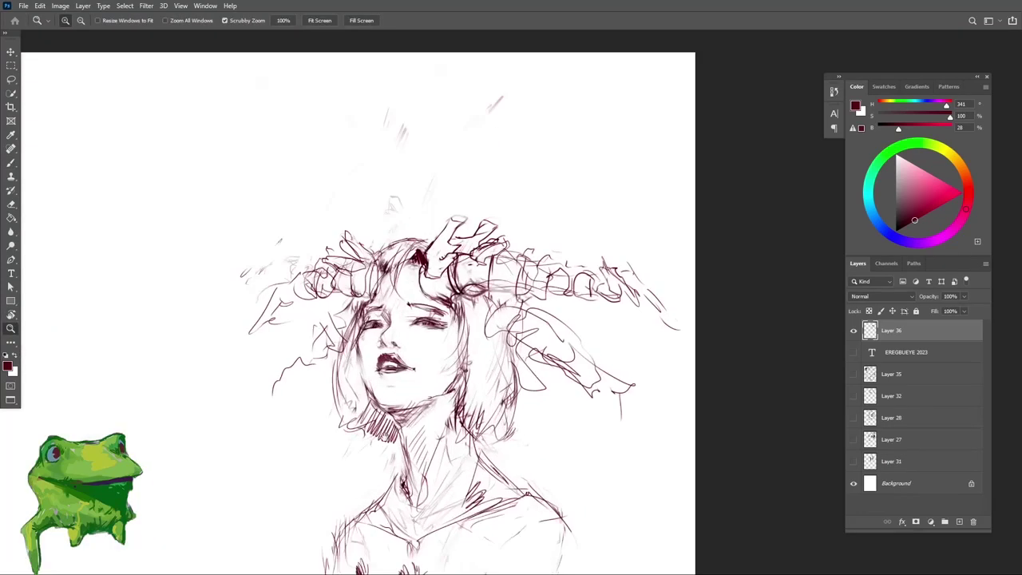
left_click_drag(383, 438, 441, 401)
key("b")
key("e")
key("b")
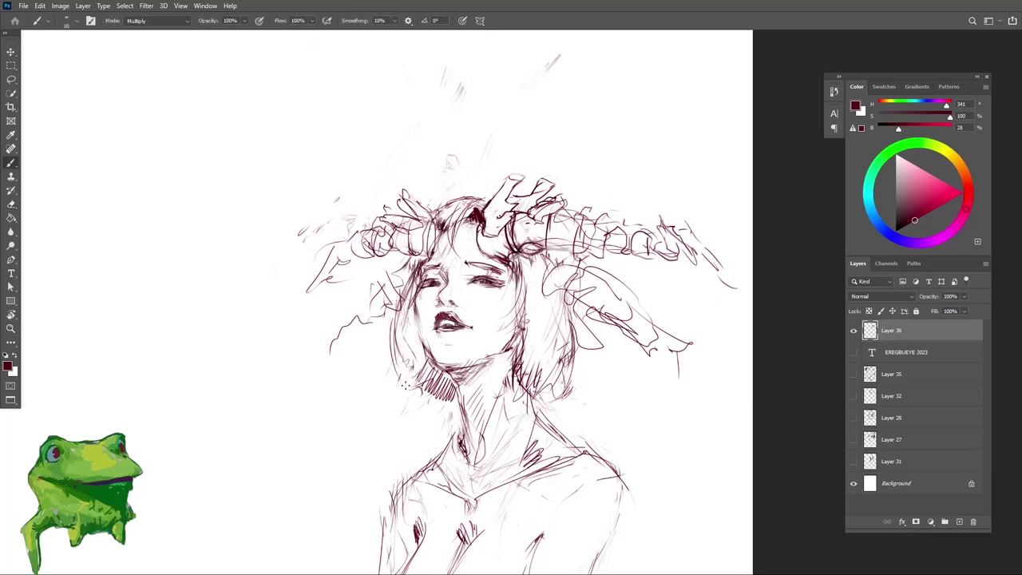
Step: Erase stray strokes around the left-hand horn and fade the loose marks above the head
key("z")
left_click_drag(447, 338, 415, 334)
key("e")
left_click_drag(337, 249, 366, 210)
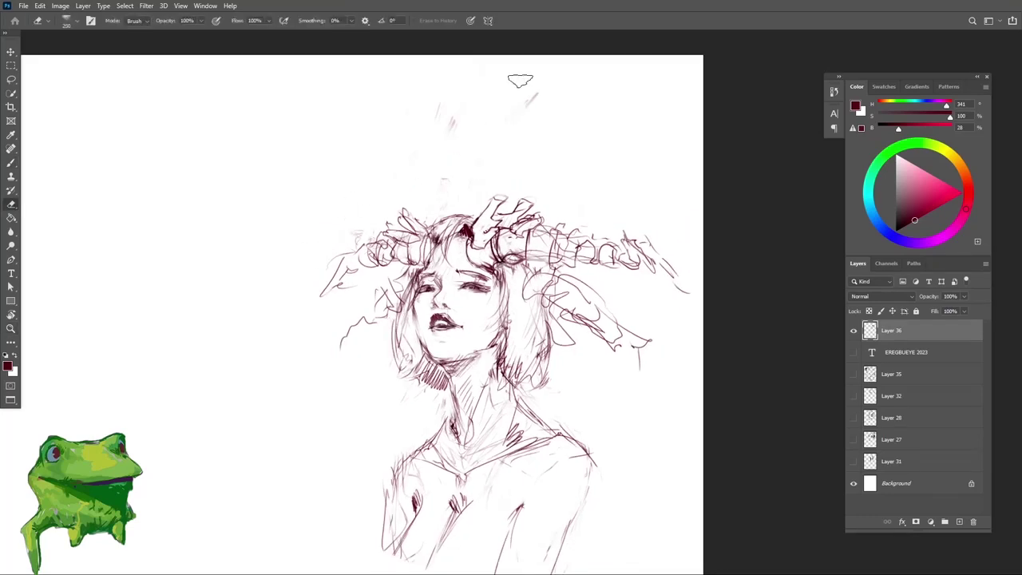
key("z")
left_click_drag(473, 163, 452, 225)
left_click(478, 195)
key("e")
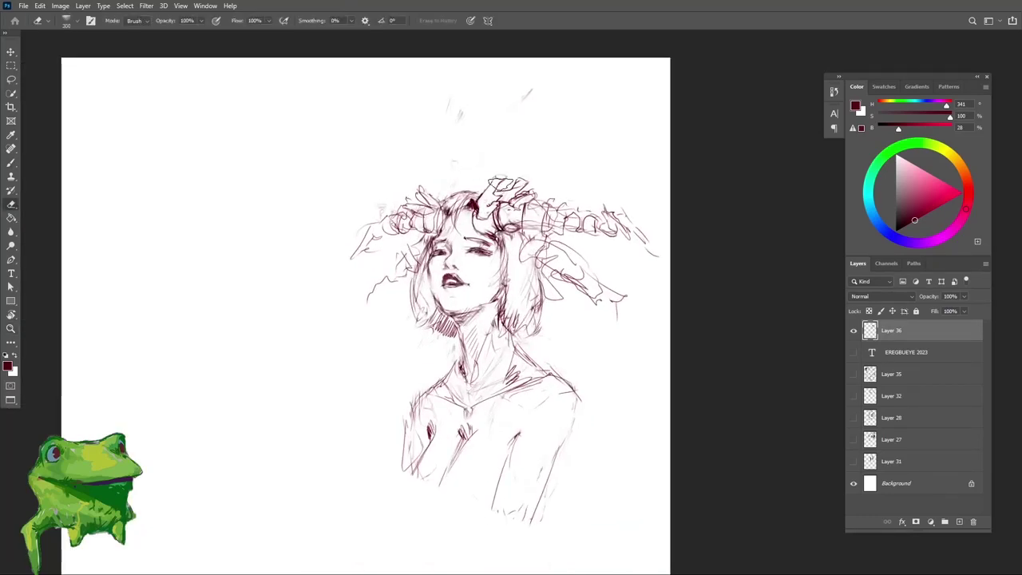
Step: Touch up the forehead and the right-hand eyebrow with small erasing and brush strokes
scroll(473, 209, "up", 2)
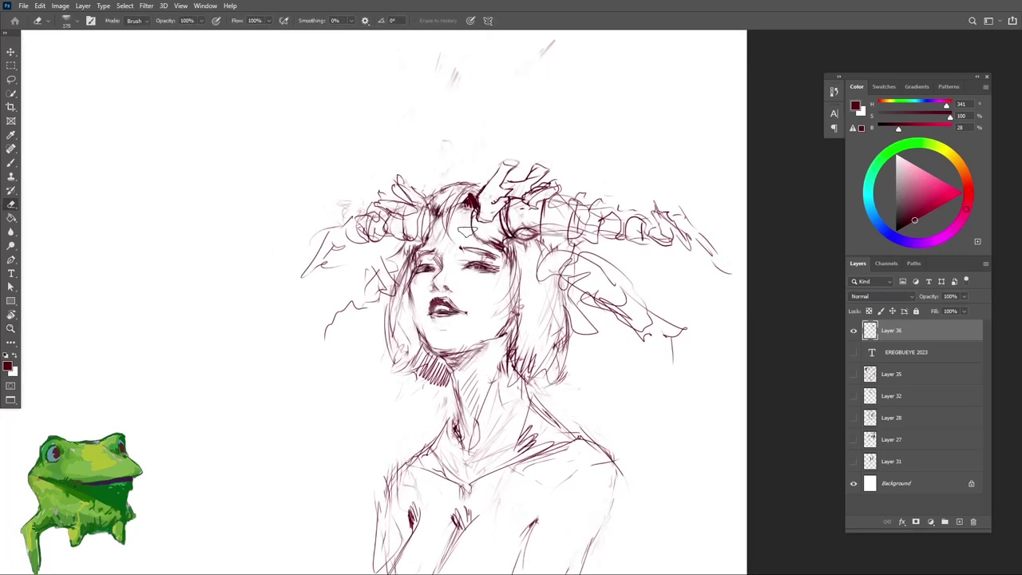
key("b")
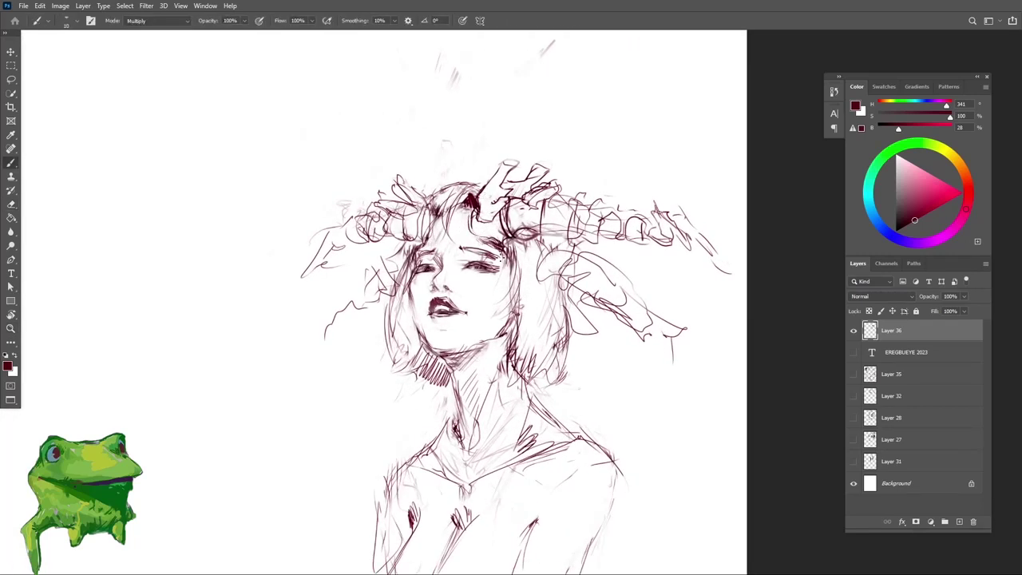
scroll(501, 256, "down", 1)
key("e")
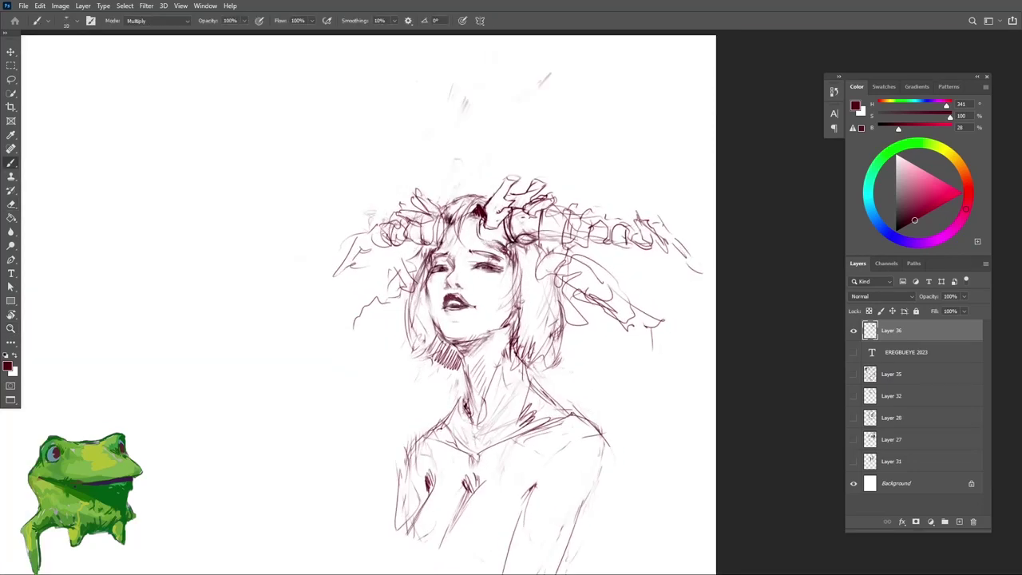
key("b")
Step: Clean up and redraw small details around the forked branch at the base of the right-hand horn
key("z")
mouse_move(449, 250)
left_mouse_down()
mouse_move(420, 308)
mouse_move(494, 205)
mouse_move(515, 237)
left_mouse_up()
key("e")
key("z")
left_click(494, 203)
key("b")
key("e")
key("b")
key("z")
left_click_drag(519, 240, 493, 252)
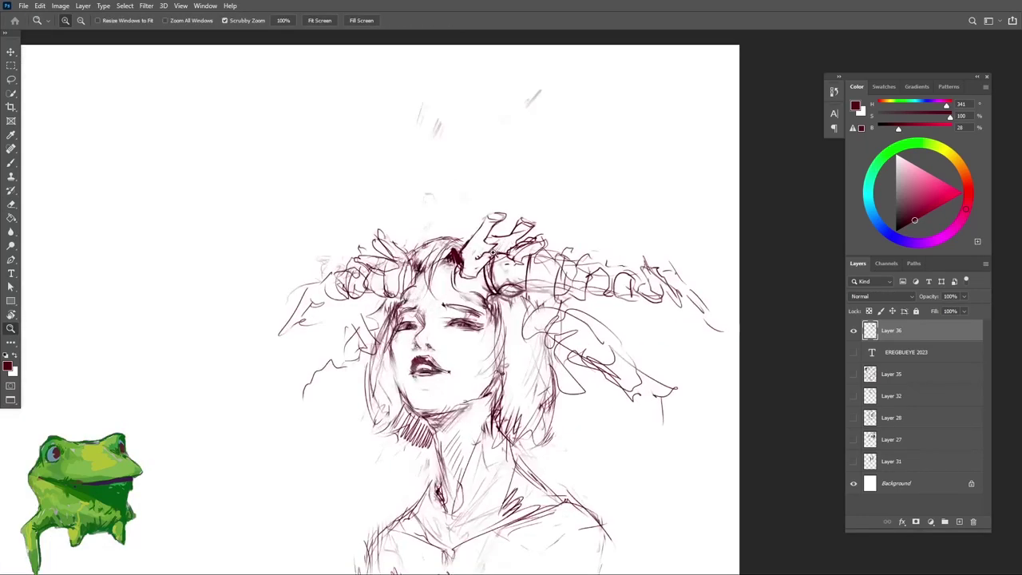
Step: Draw additional forked branches along the top edge of the right-hand horn
key("b")
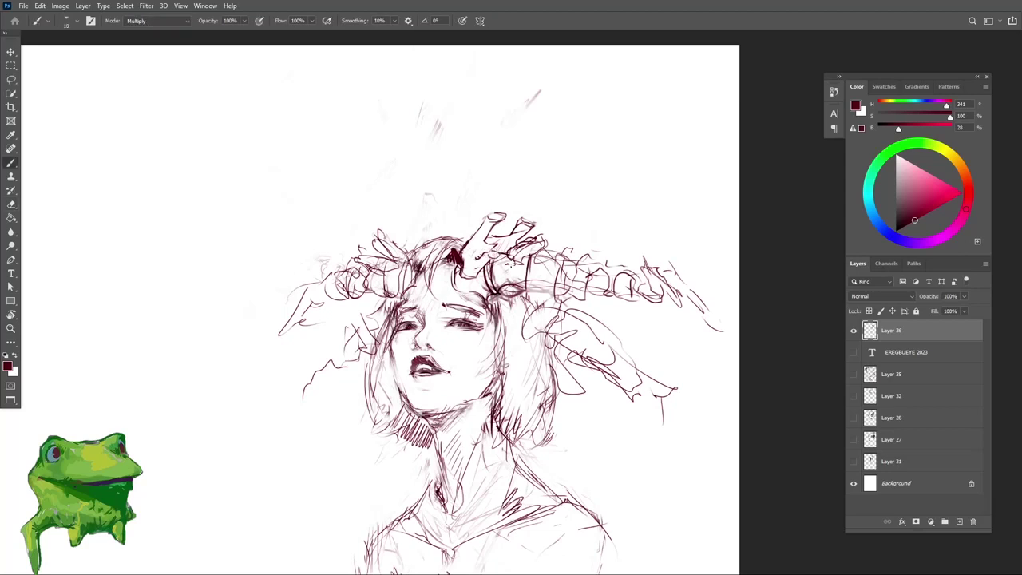
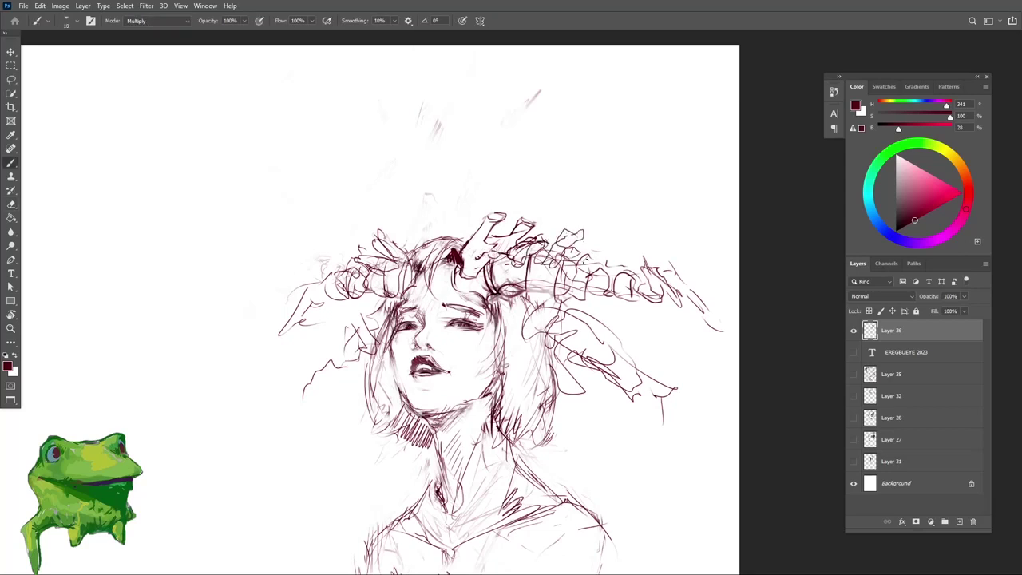
key("z")
mouse_move(603, 260)
left_mouse_down()
mouse_move(515, 238)
mouse_move(530, 244)
left_mouse_up()
Step: Add small prongs to the left-hand horn's branch and flip the canvas horizontally
key("b")
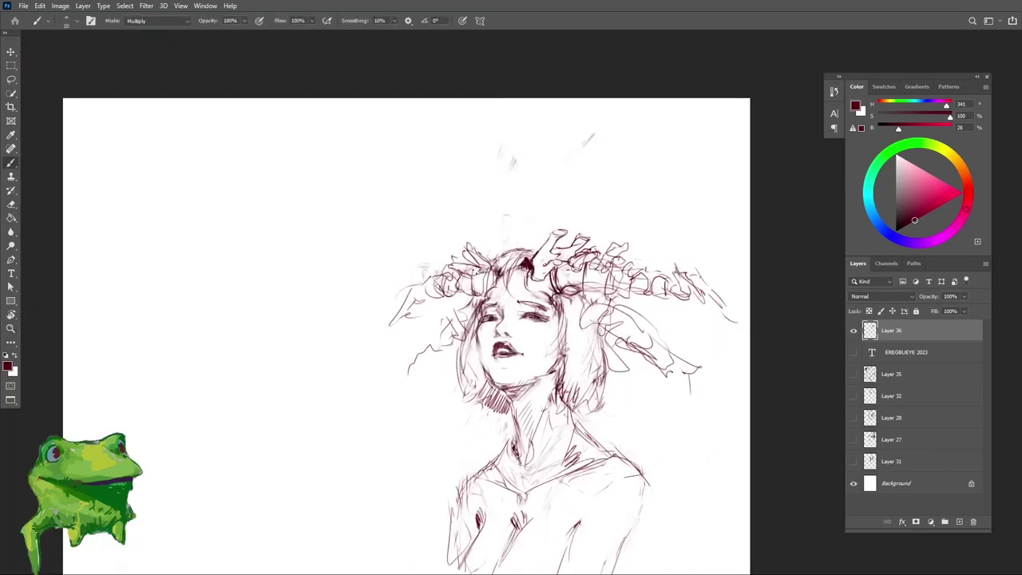
key("z")
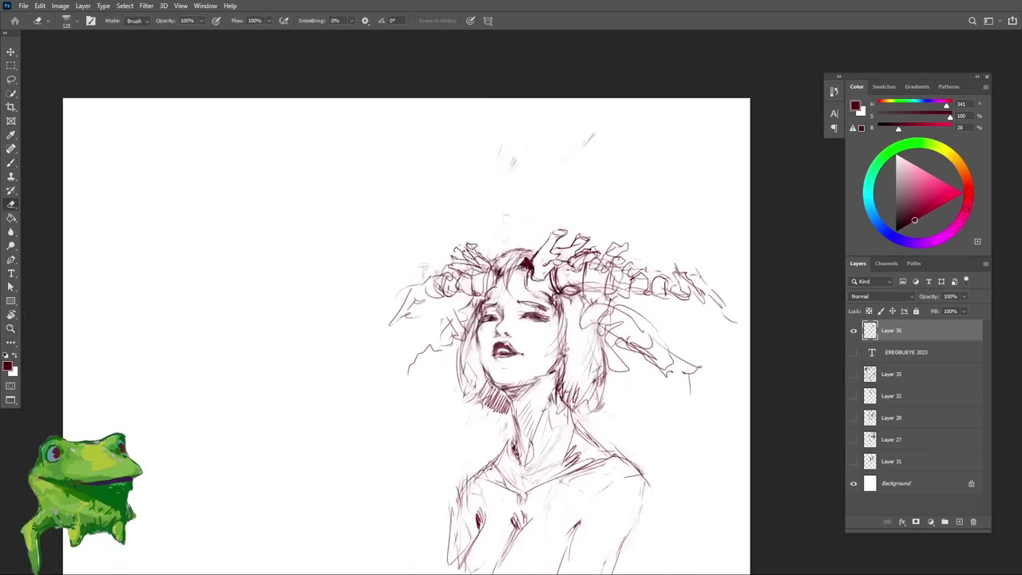
scroll(445, 289, "down", 3)
scroll(439, 285, "up", 5)
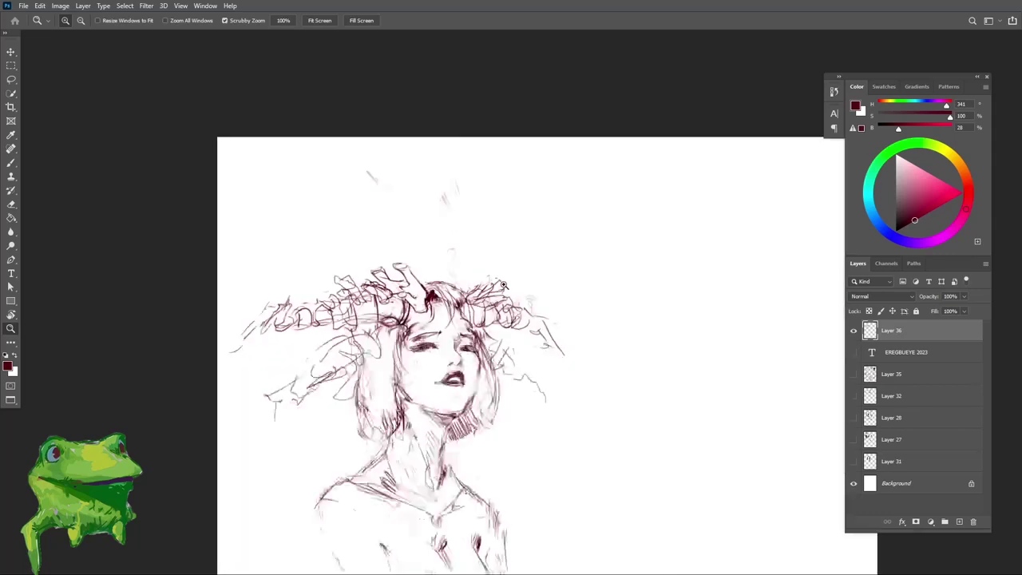
Step: Strengthen the contours of the small branches on the shorter horn of the mirrored drawing
key("b")
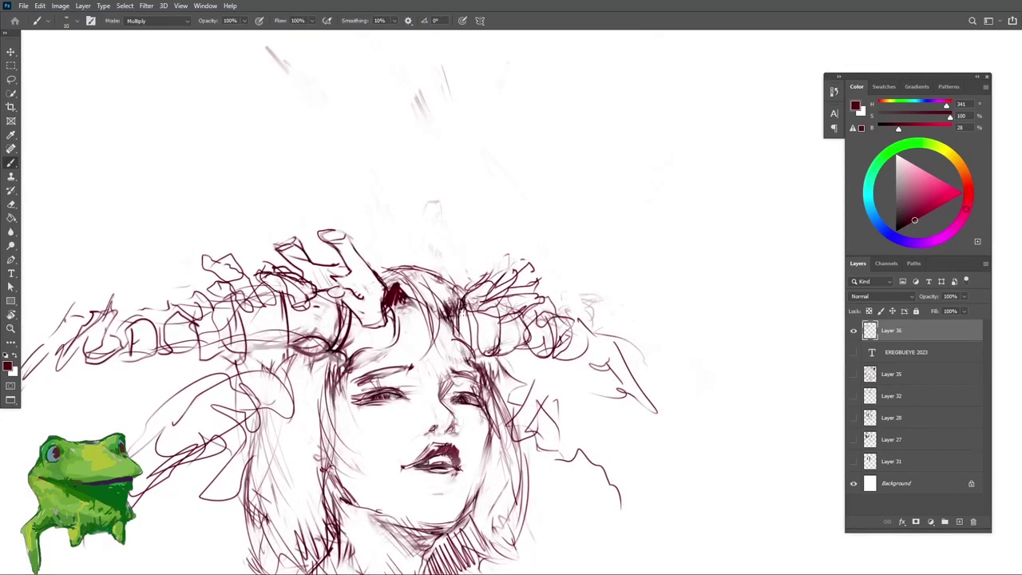
key("z")
scroll(503, 239, "down", 2)
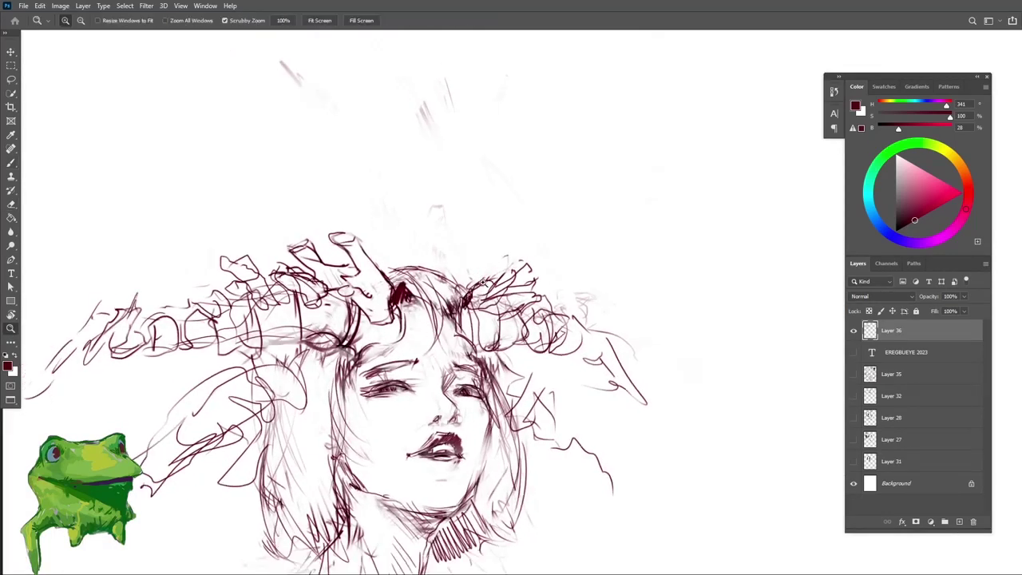
key("b")
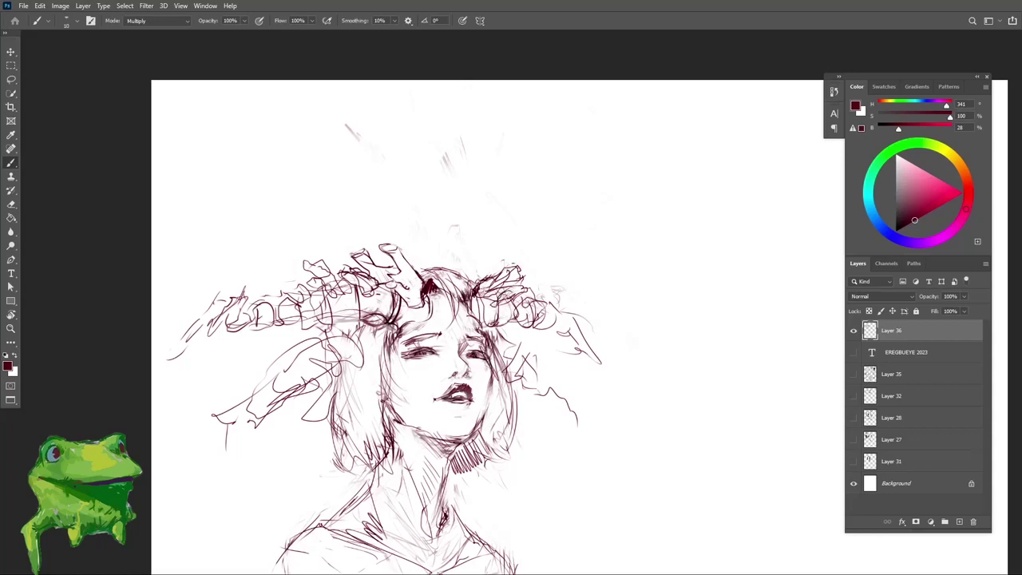
key("z")
mouse_move(546, 303)
left_mouse_down()
mouse_move(511, 309)
mouse_move(557, 299)
left_mouse_up()
Step: Examine the overall balance of the mirrored figure with the whole drawing in view
key("z")
key("r")
key("Escape")
key("z")
left_click_drag(470, 301, 508, 303)
key("e")
key("z")
scroll(448, 319, "down", 2)
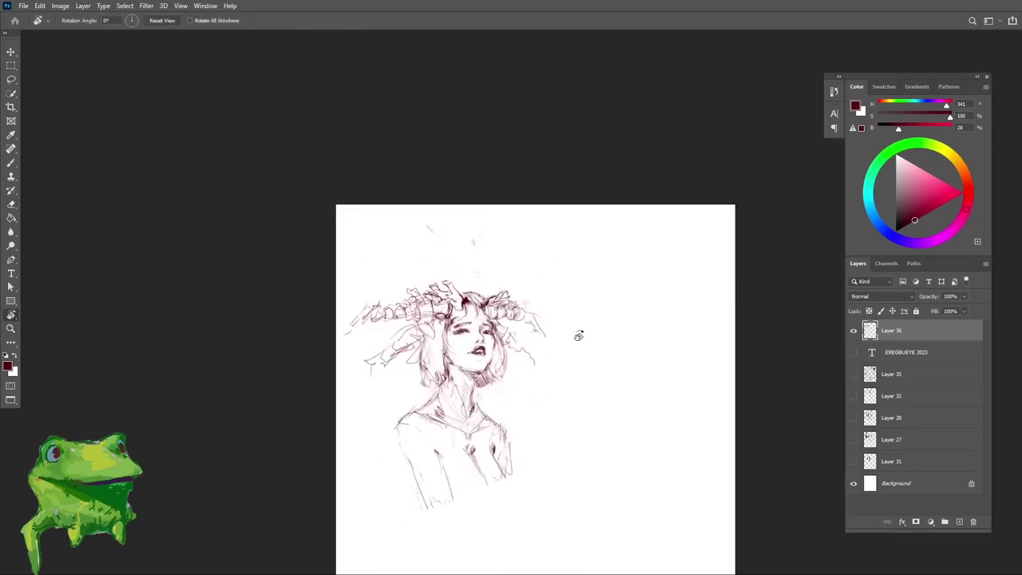
Step: Touch up the root of the left-hand lower branch where it meets the hair
scroll(430, 317, "up", 1)
scroll(430, 318, "up", 1)
key("e")
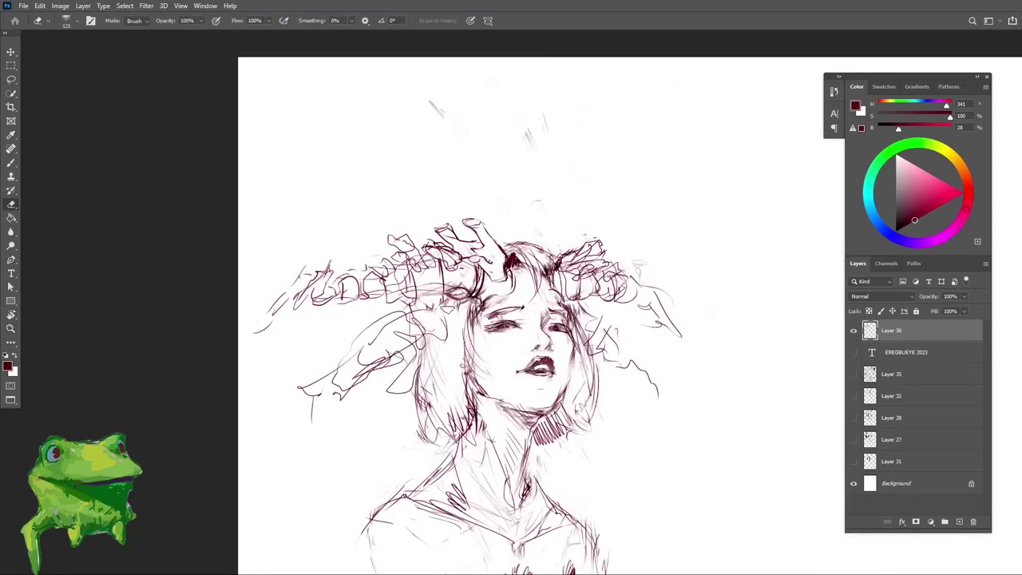
key("b")
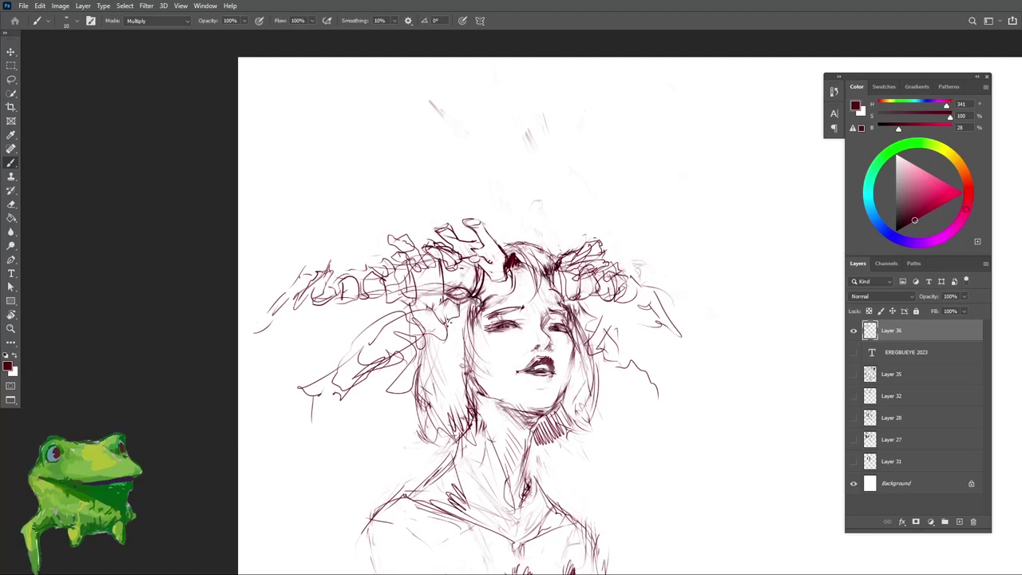
key("z")
mouse_move(419, 342)
left_mouse_down()
mouse_move(382, 340)
mouse_move(433, 315)
left_mouse_up()
key("r")
key("z")
key("e")
key("b")
key("z")
scroll(436, 343, "down", 1)
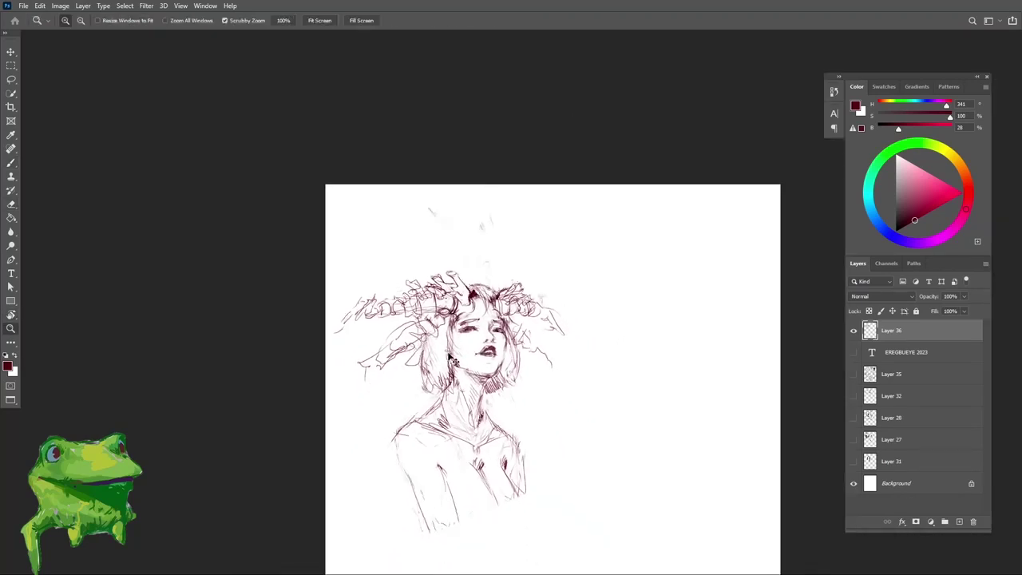
Step: Sketch an angular twig on the right-hand lower branch beside the girl's hair
scroll(453, 348, "up", 2)
left_click_drag(456, 313, 445, 312)
key("r")
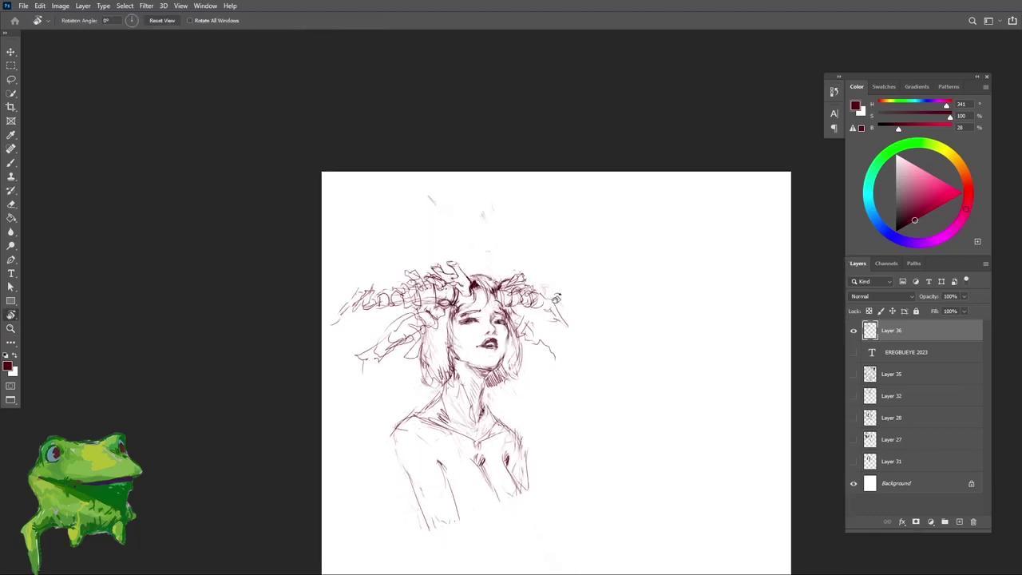
left_click_drag(554, 299, 532, 265)
key("Escape")
key("z")
left_click_drag(512, 303, 537, 327)
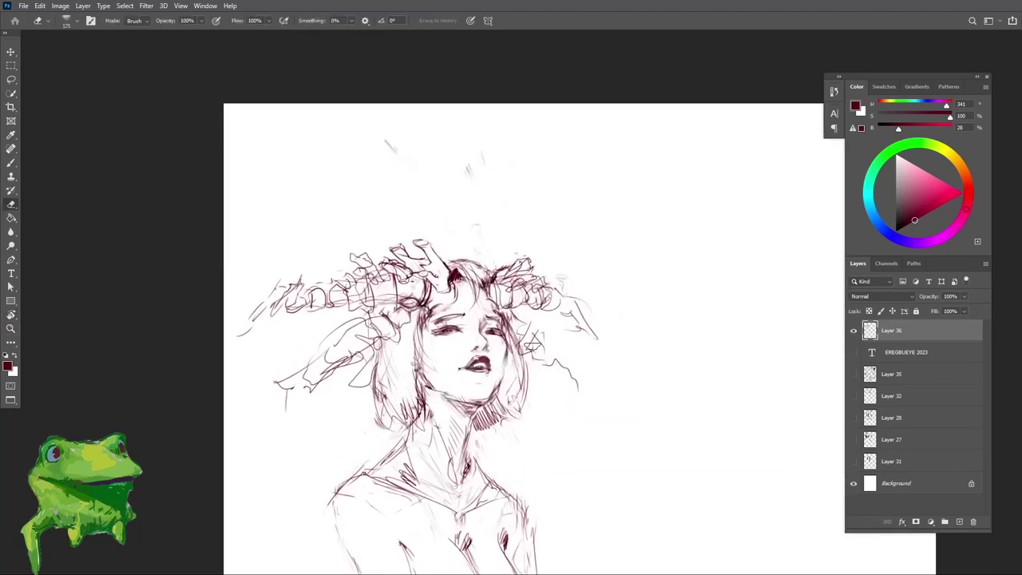
scroll(515, 364, "up", 2)
key("b")
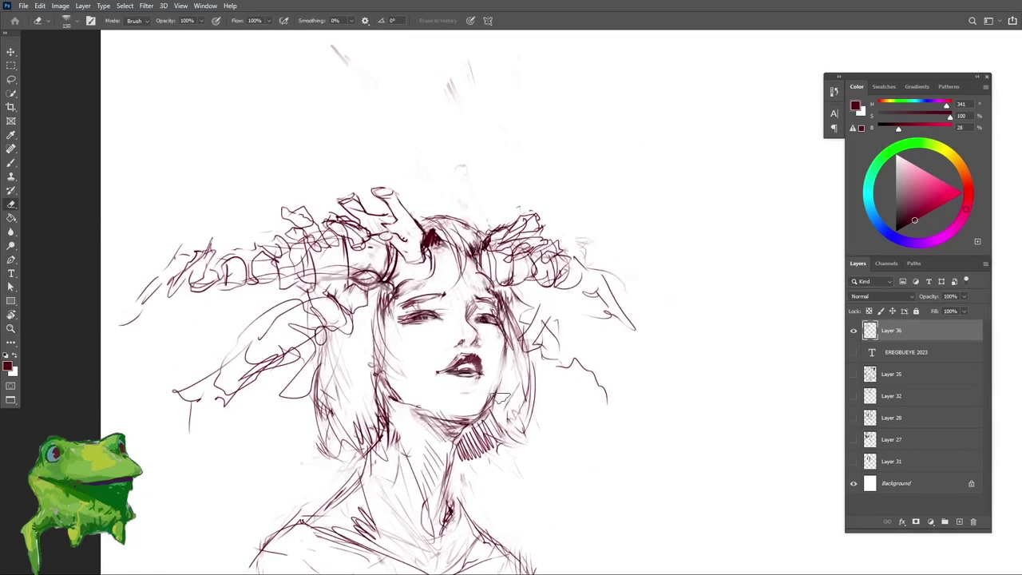
key("b")
key("z")
Step: Erase most of the right-hand lower branch's long outline and redraw its inner edge as small jagged twigs beside the hair
scroll(546, 395, "down", 3)
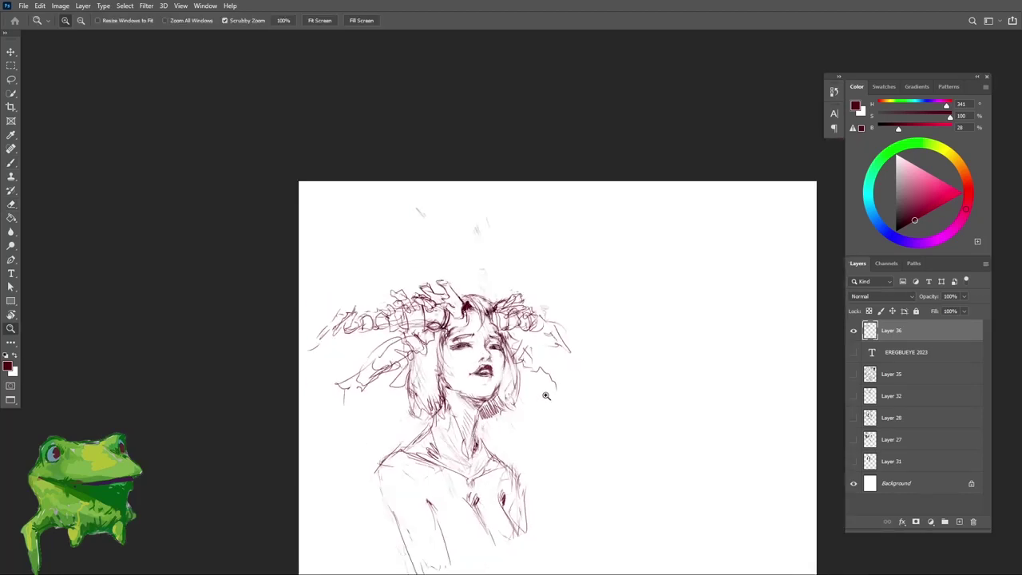
scroll(545, 382, "up", 1)
key("e")
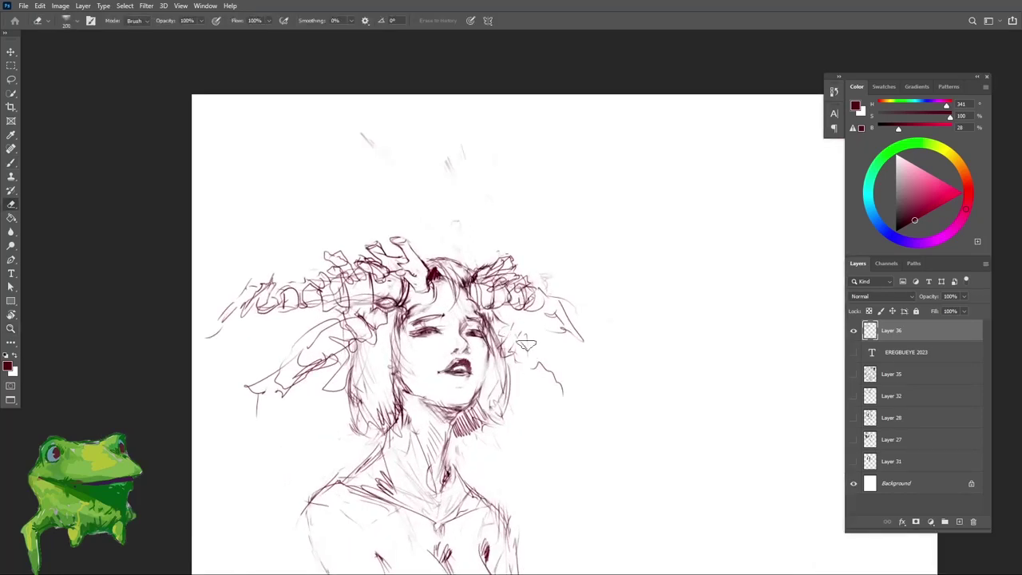
key("b")
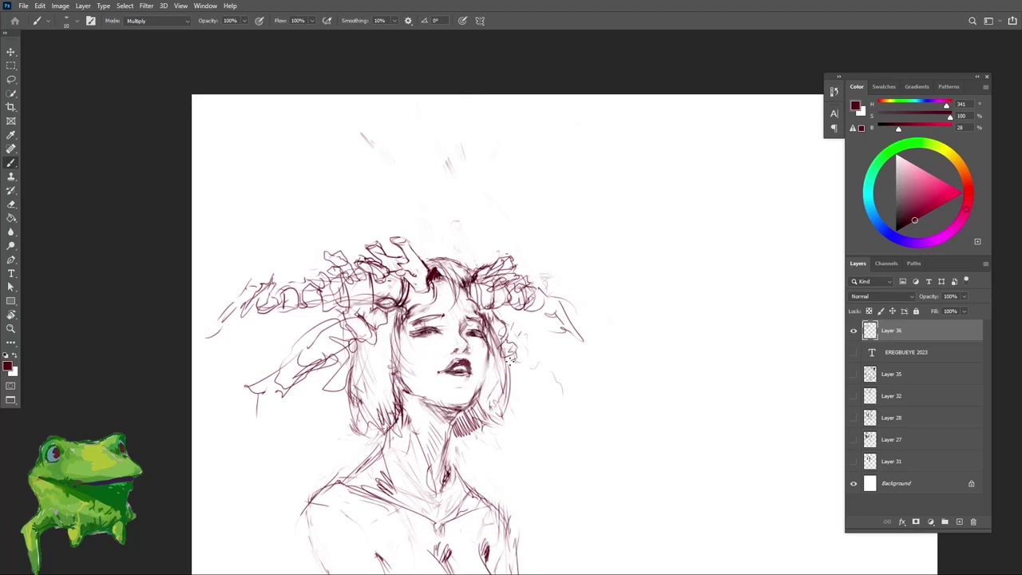
key("z")
scroll(546, 396, "down", 3)
scroll(544, 392, "up", 1)
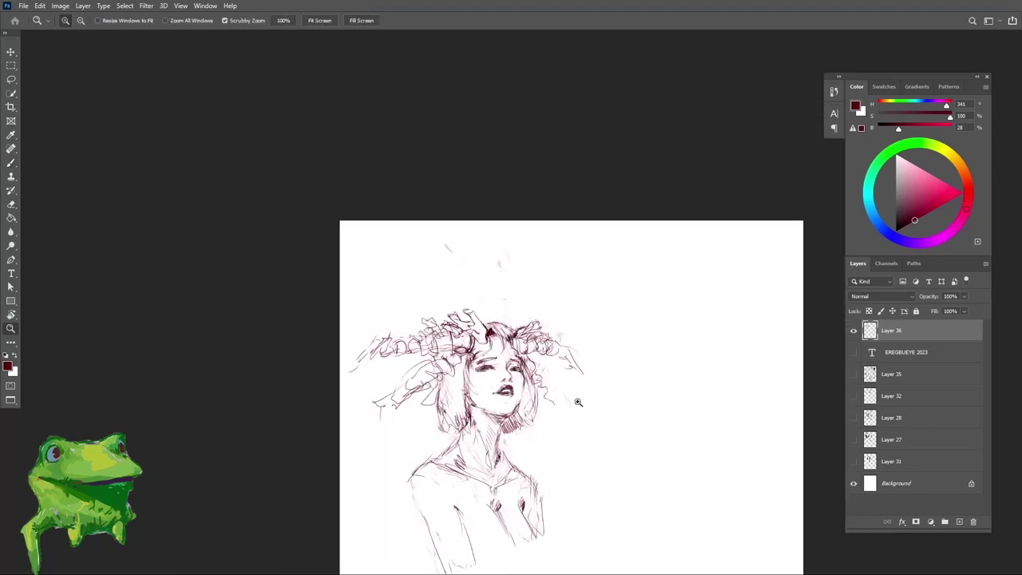
key("e")
scroll(539, 381, "up", 1)
key("b")
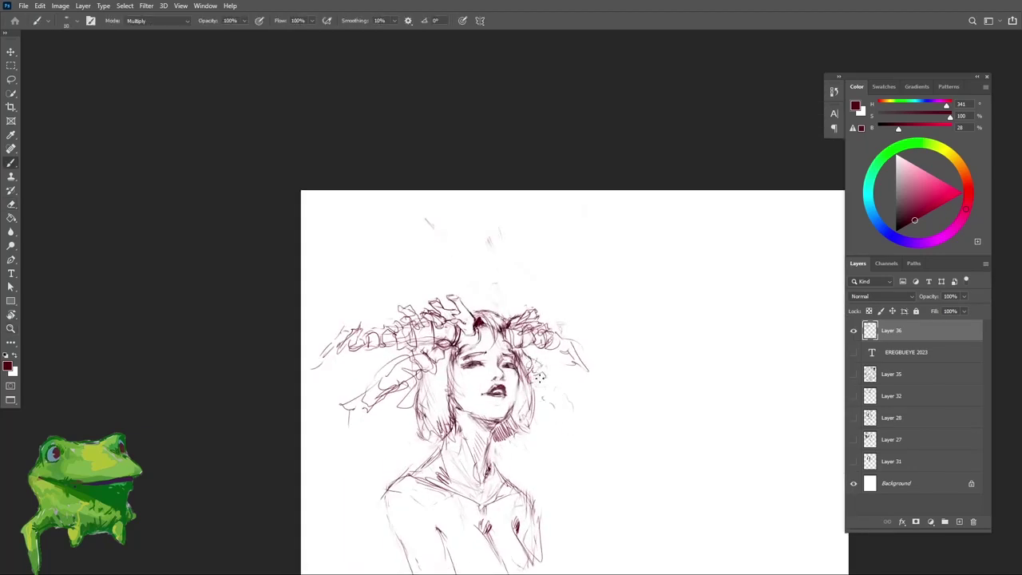
Step: Erase parts of the left-hand lower branch and redraw its length with short jagged twigs
key("e")
left_click_drag(414, 383, 363, 394)
key("b")
key("z")
key("r")
left_click_drag(613, 269, 604, 248)
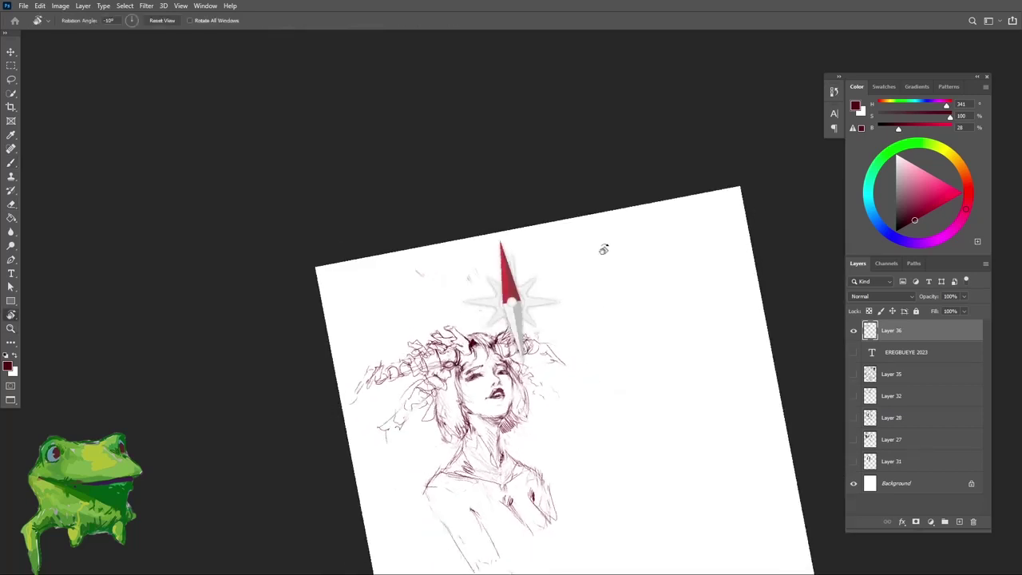
key("z")
left_click_drag(417, 359, 477, 359)
key("e")
scroll(372, 399, "down", 1)
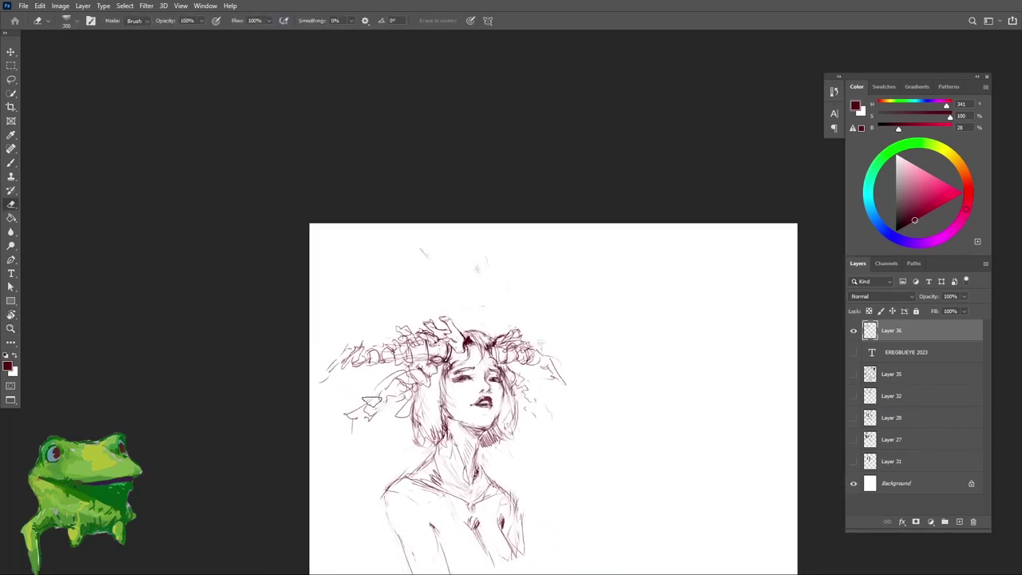
Step: Fade out the outer end of the left-hand lower branch and clean up around the upper horn's tip
key("b")
key("z")
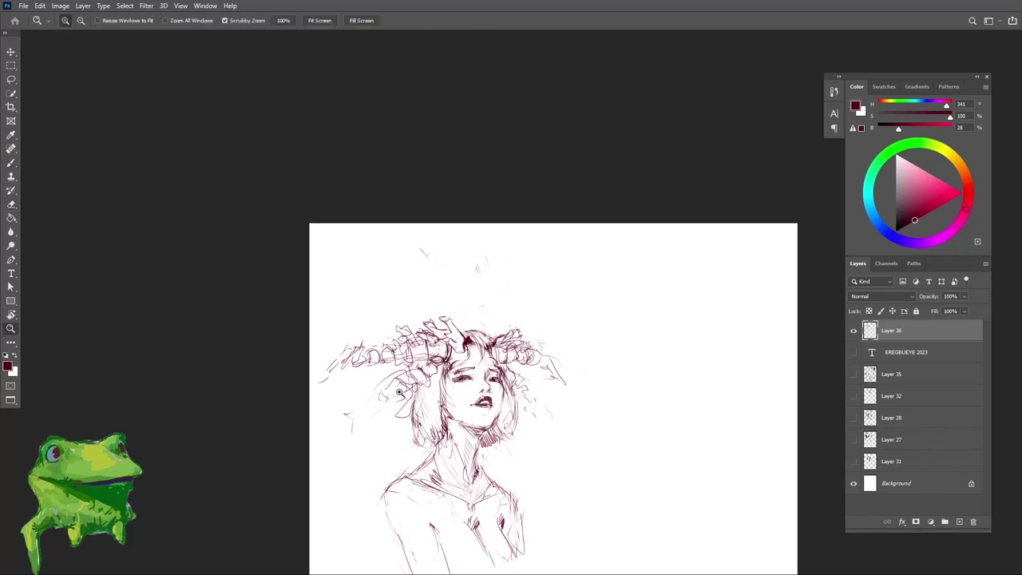
mouse_move(401, 403)
left_mouse_down()
mouse_move(418, 405)
mouse_move(388, 407)
mouse_move(434, 379)
left_mouse_up()
left_click_drag(400, 339, 438, 340)
key("e")
mouse_move(359, 315)
left_mouse_down()
mouse_move(321, 350)
mouse_move(348, 341)
left_mouse_up()
key("b")
key("z")
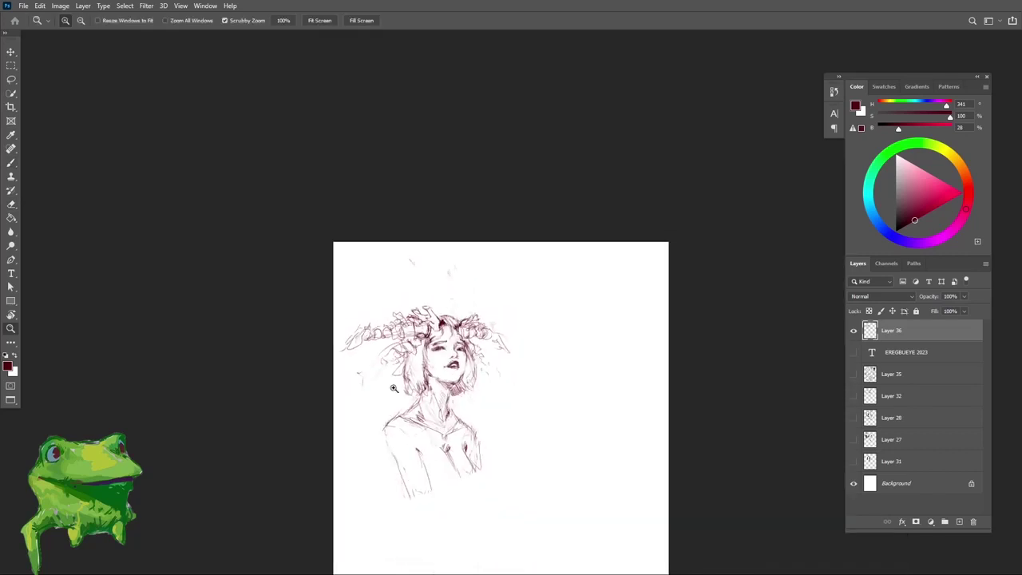
Step: Flip the canvas horizontally and strengthen the downward-curving strokes at the tip of the right-hand horn
key("ctrl+shift+h")
mouse_move(619, 347)
left_mouse_down()
mouse_move(533, 322)
mouse_move(559, 322)
mouse_move(551, 301)
left_mouse_up()
key("b")
key("z")
key("b")
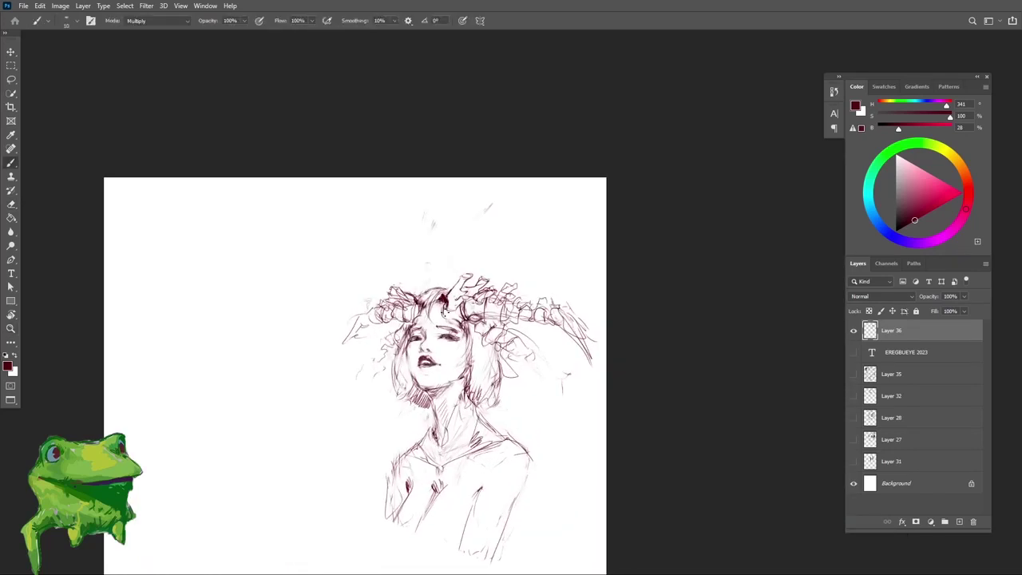
mouse_move(407, 348)
left_mouse_down()
mouse_move(421, 308)
mouse_move(465, 325)
mouse_move(473, 271)
left_mouse_up()
Step: Enlarge the eraser to 500, clean the area below the mouth and redraw the left-hand cheek contour
key("z")
left_click(453, 284)
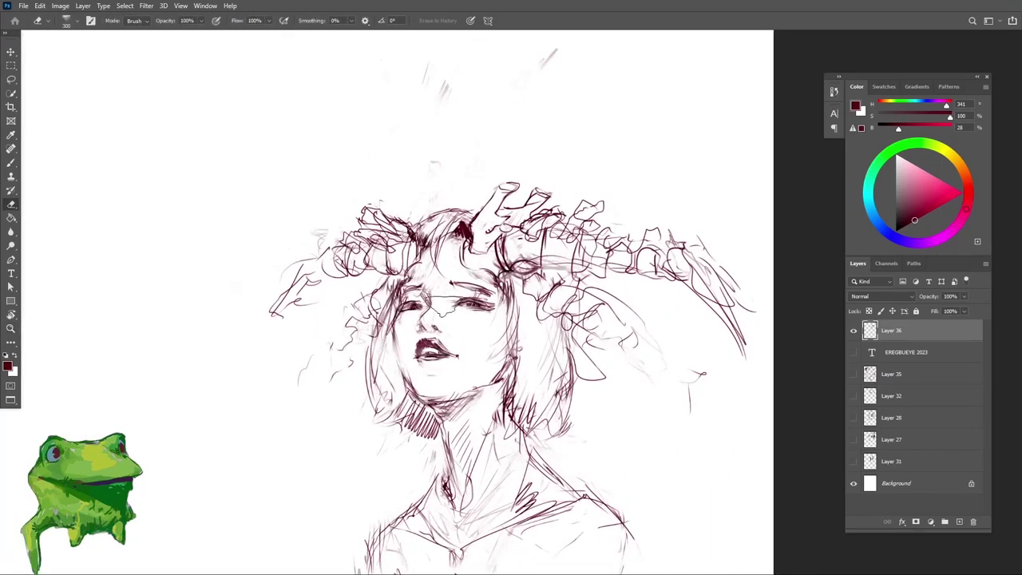
left_click(451, 287)
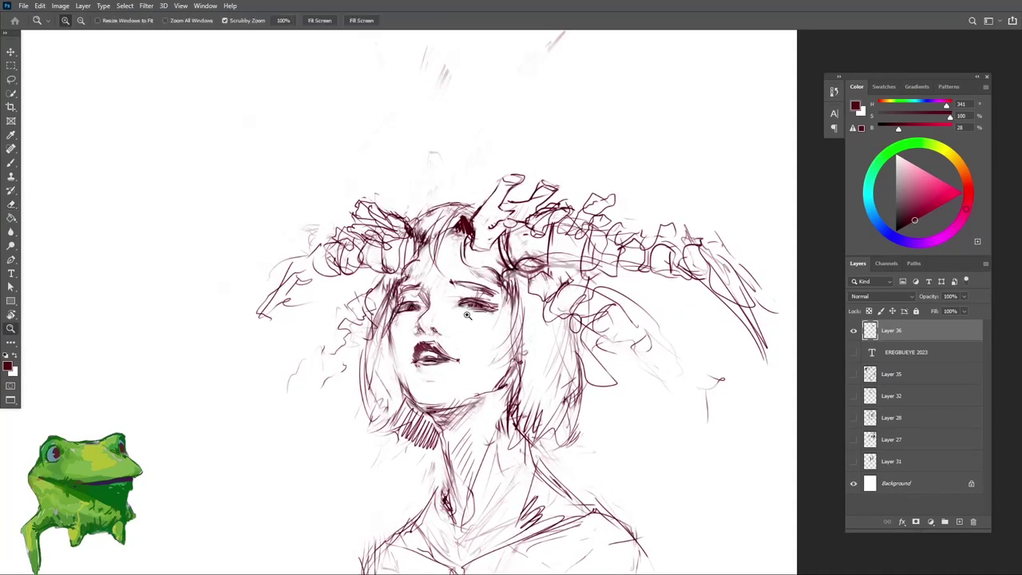
left_click(456, 344)
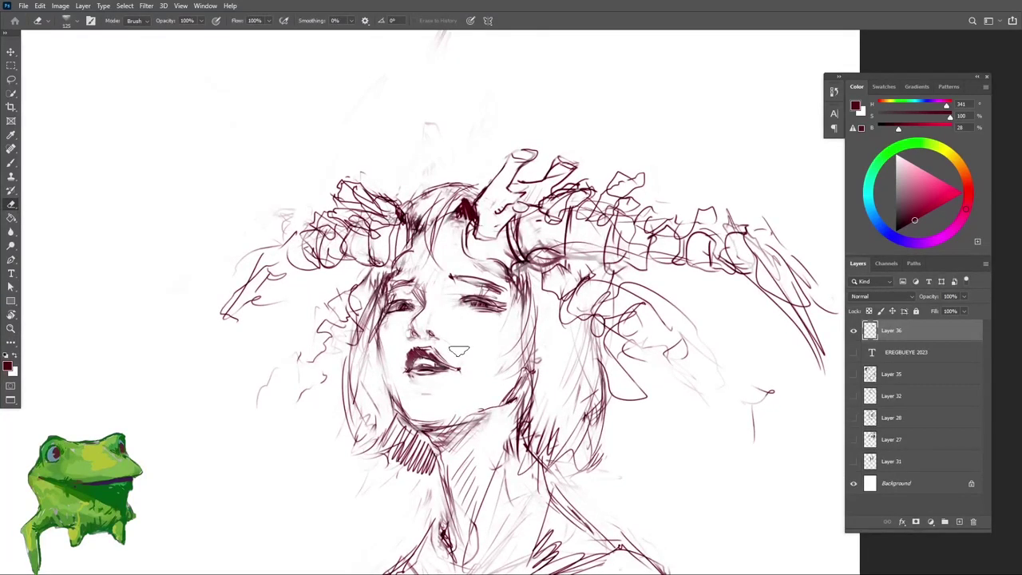
key("bracketright")
key("bracketright")
key("bracketright")
key("bracketright")
key("bracketright")
key("bracketright")
key("bracketright")
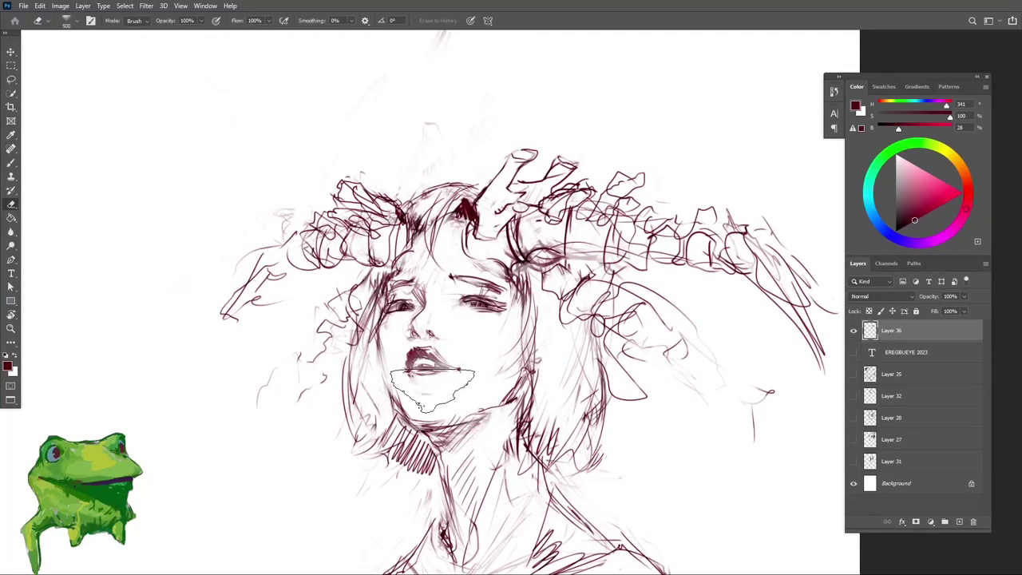
key("z")
left_click_drag(418, 367, 442, 367)
key("b")
left_click_drag(375, 353, 382, 399)
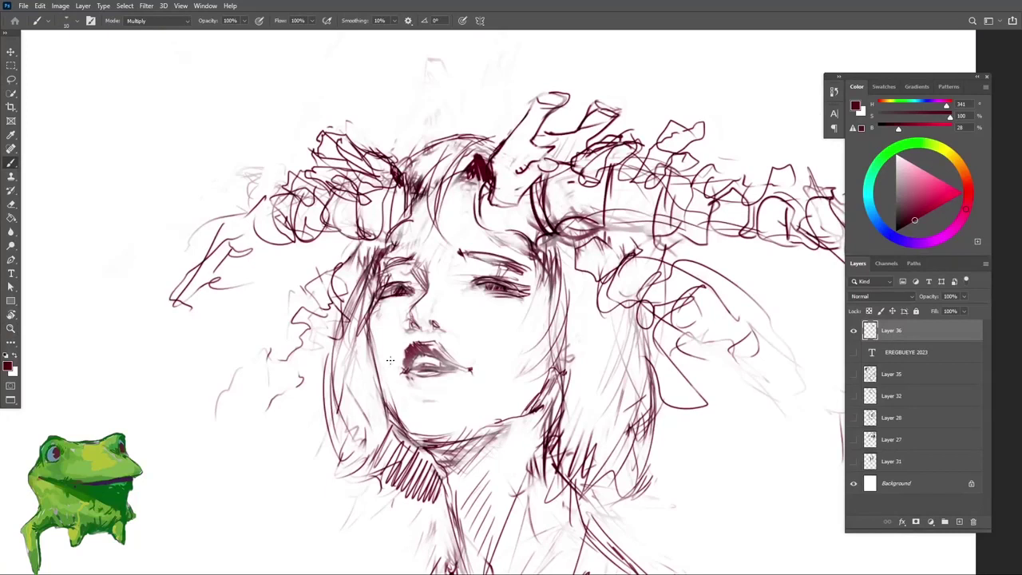
Step: Reduce the eraser to 125, trim the outer corner of the left-hand eye and touch up its lines
key("e")
key("bracketleft")
key("bracketleft")
key("bracketleft")
key("bracketleft")
key("bracketleft")
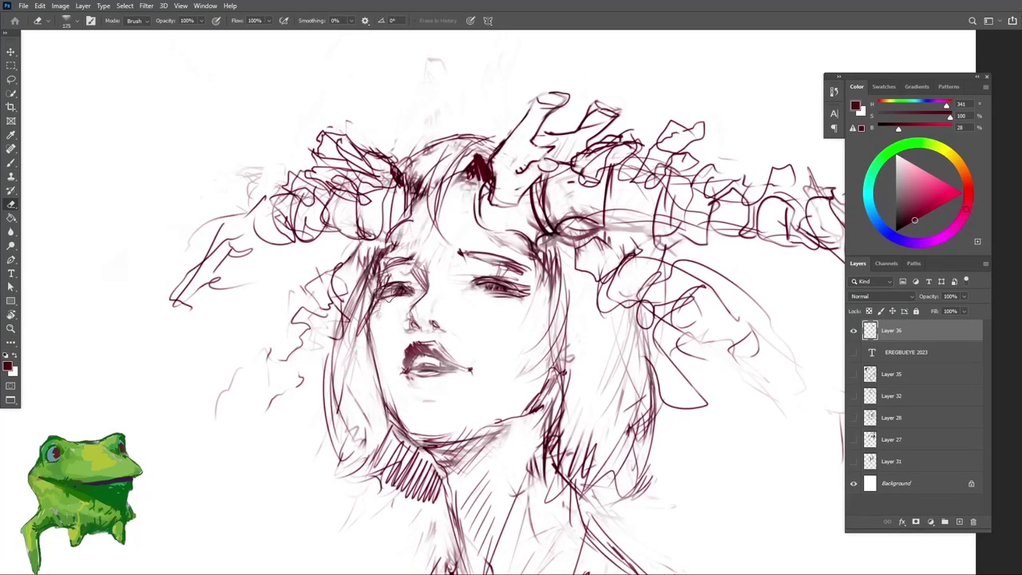
left_click_drag(388, 297, 387, 293)
key("b")
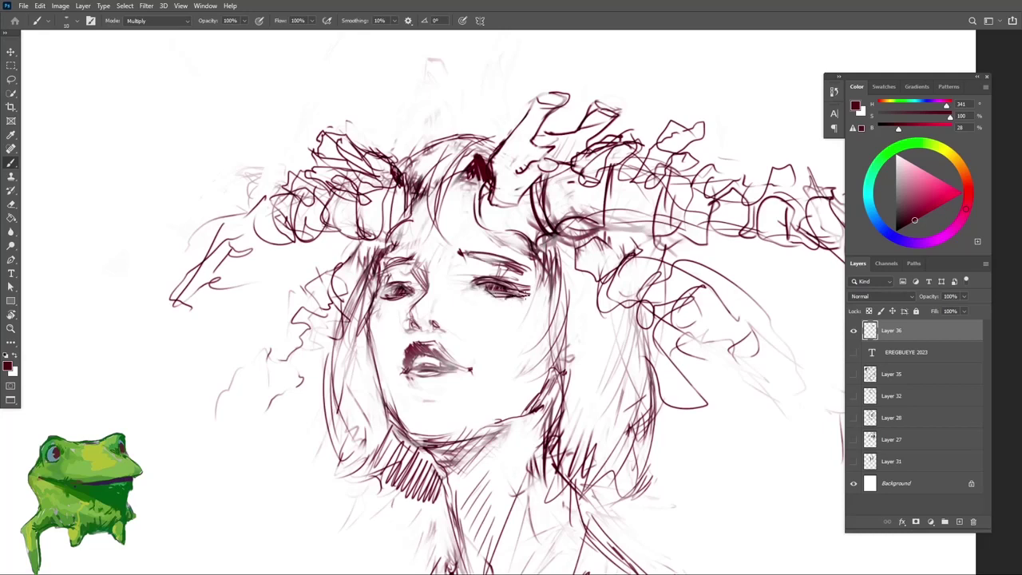
Step: Refine the contour of the chin and the underside of the jaw
key("z")
mouse_move(495, 297)
left_mouse_down()
mouse_move(468, 347)
mouse_move(510, 328)
mouse_move(523, 350)
left_mouse_up()
key("b")
key("z")
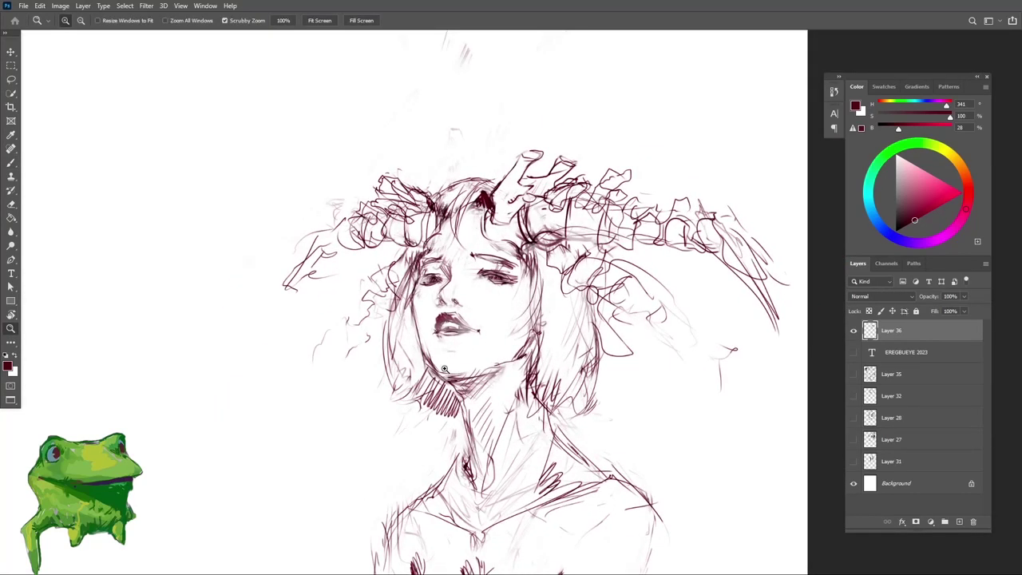
key("b")
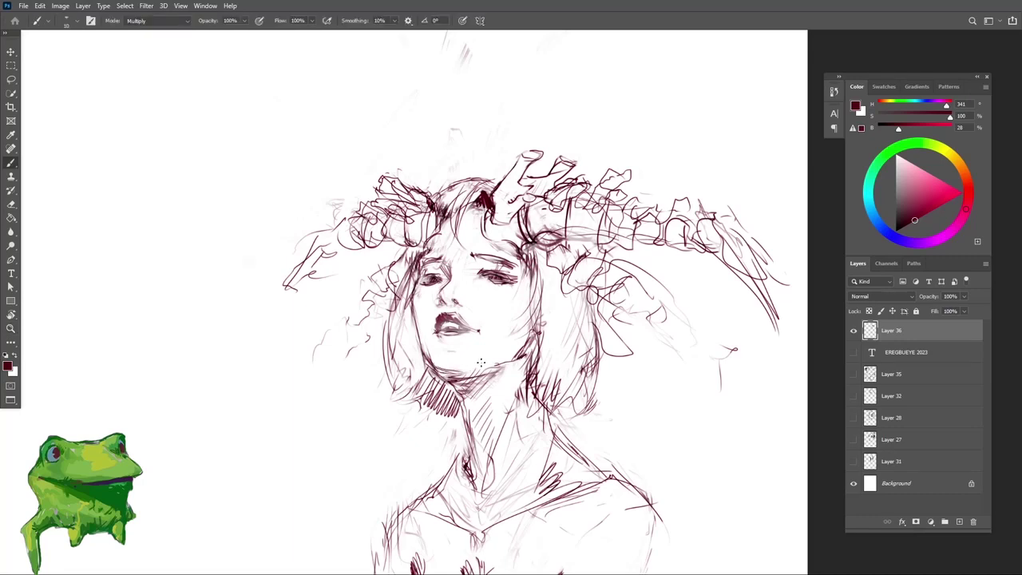
key("z")
left_click_drag(472, 361, 431, 375)
key("r")
mouse_move(587, 377)
left_mouse_down()
mouse_move(429, 417)
mouse_move(435, 391)
mouse_move(505, 361)
mouse_move(457, 369)
left_mouse_up()
key("Escape")
key("z")
key("e")
key("b")
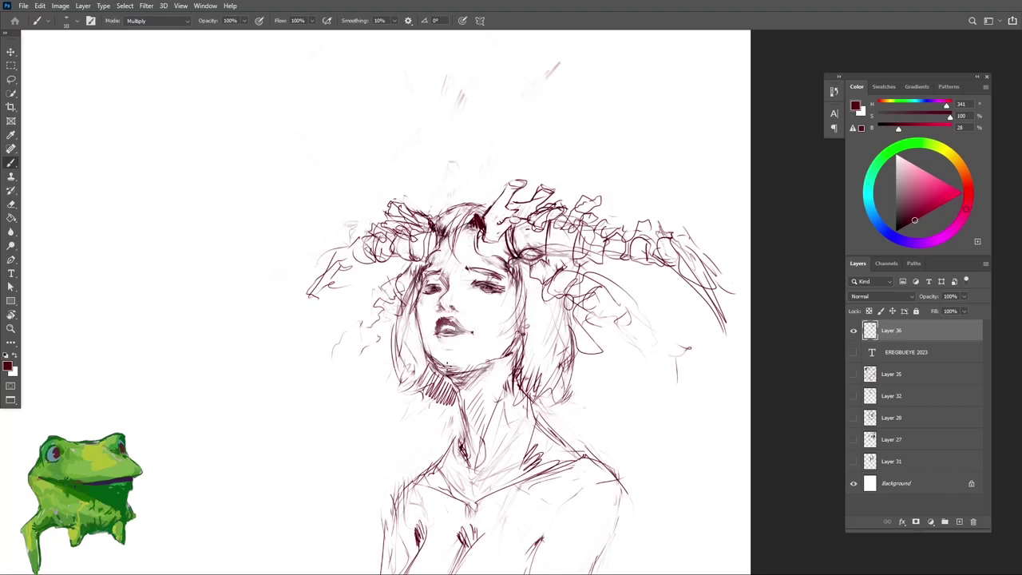
Step: Erase stray lines along the chin and jaw and redraw the jawline as a rounder curve
key("e")
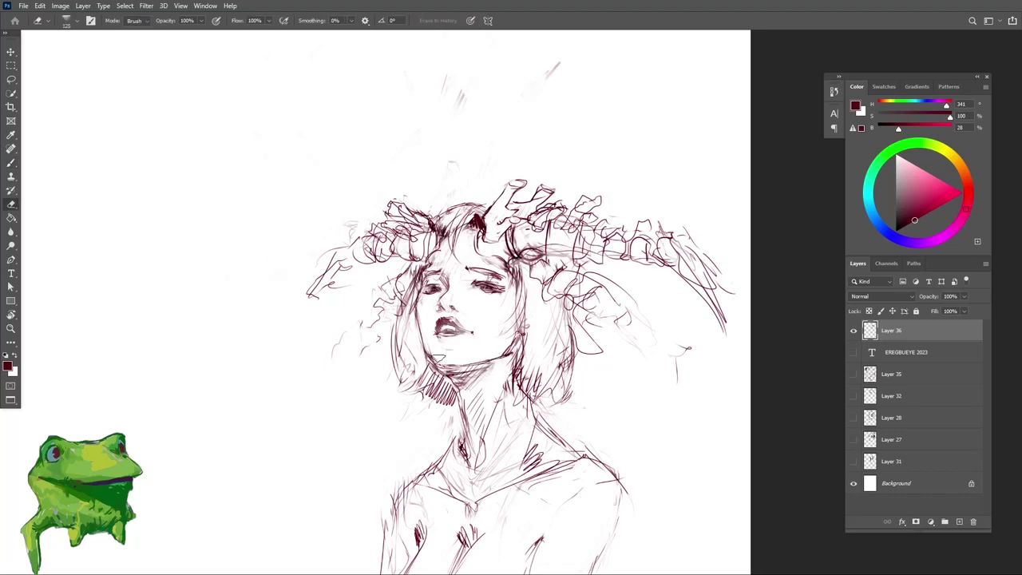
key("r")
left_click_drag(600, 314, 596, 275)
key("Escape")
key("z")
key("e")
left_click_drag(513, 352, 497, 357)
key("b")
mouse_move(516, 335)
left_mouse_down()
mouse_move(492, 360)
mouse_move(464, 362)
mouse_move(440, 413)
left_mouse_up()
Step: Trim the left-hand cheek beside the mouth with the eraser and restate its edge
key("z")
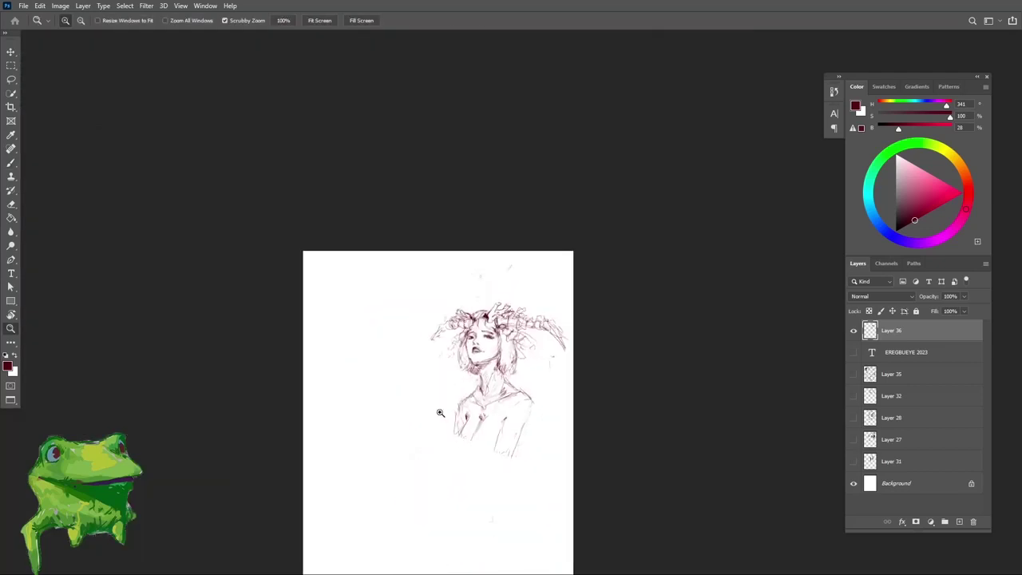
mouse_move(494, 364)
left_mouse_down()
mouse_move(518, 349)
mouse_move(464, 361)
mouse_move(497, 344)
left_mouse_up()
key("e")
key("z")
key("b")
key("e")
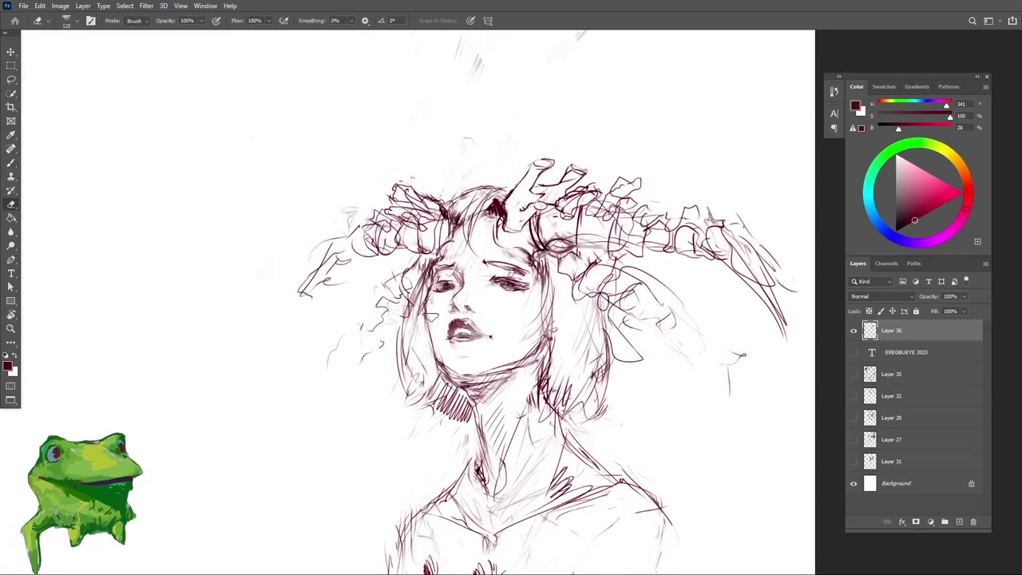
left_click_drag(428, 333, 436, 349)
key("b")
key("e")
key("z")
left_click_drag(436, 296, 444, 297)
key("e")
key("b")
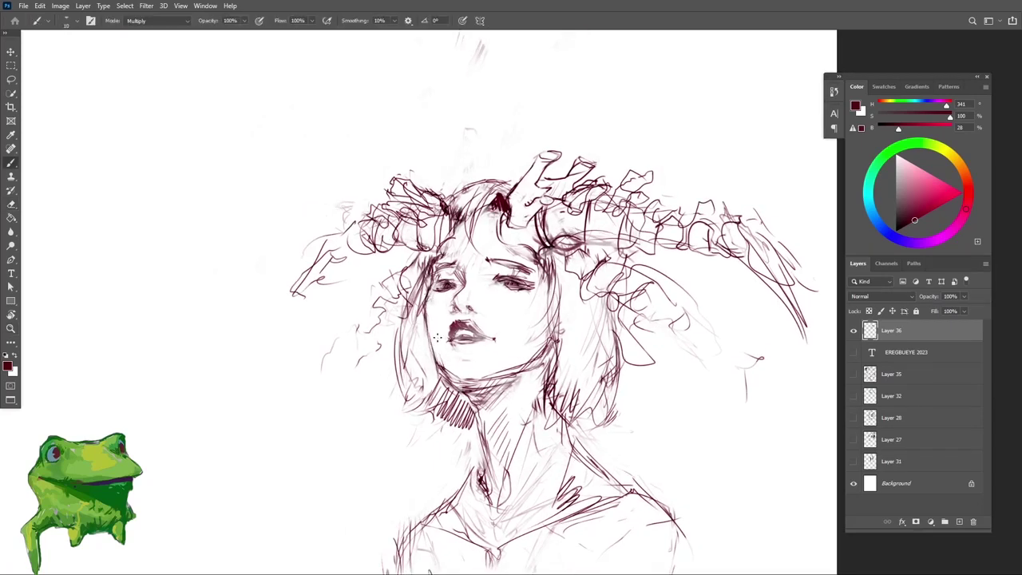
Step: Redraw the left-hand side of the face as a smooth line from the temple down to the jaw
key("z")
left_click_drag(432, 341, 424, 392)
left_click_drag(439, 321, 440, 310)
scroll(438, 310, "down", 3)
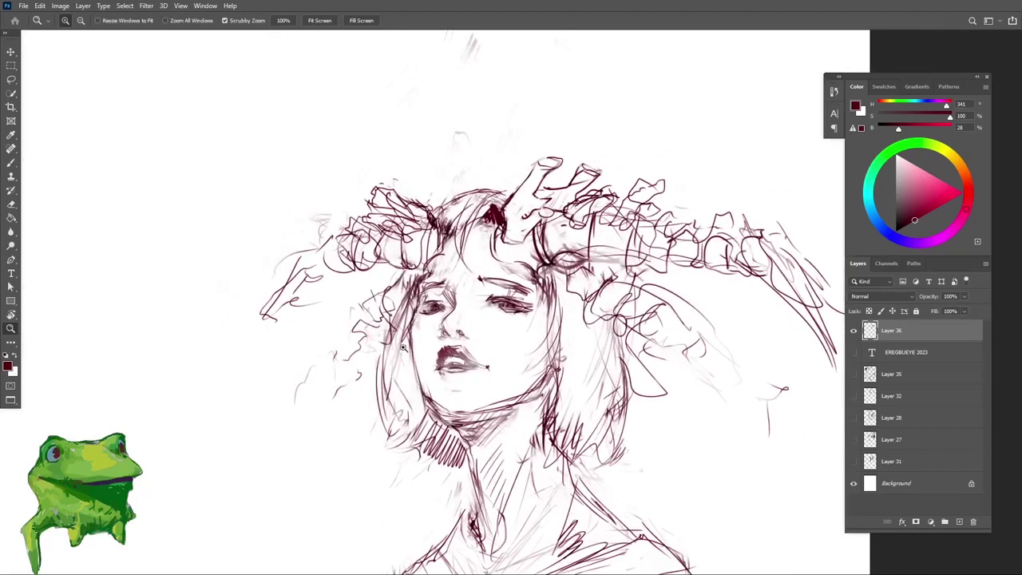
scroll(404, 348, "up", 1)
key("b")
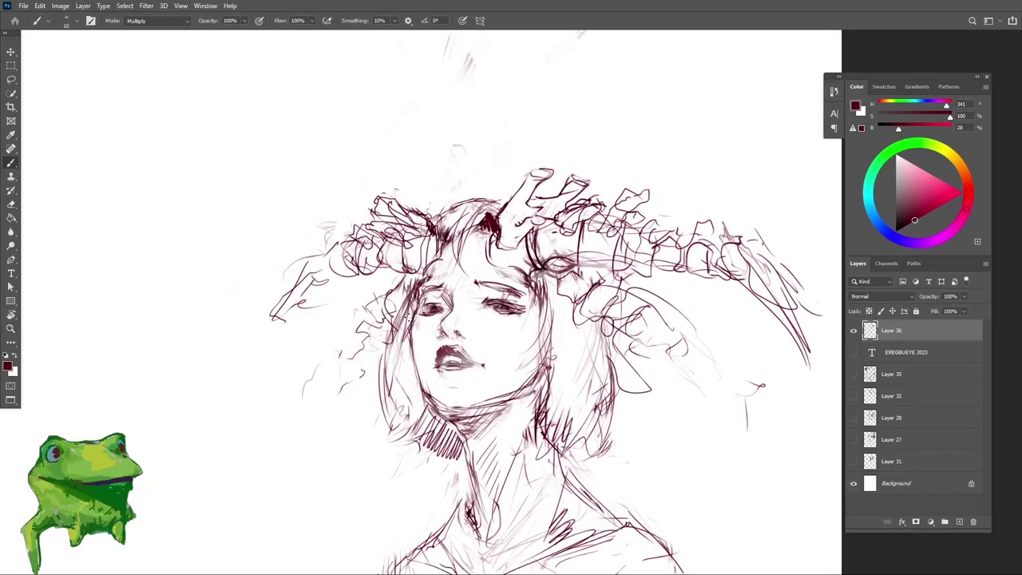
scroll(436, 310, "up", 3)
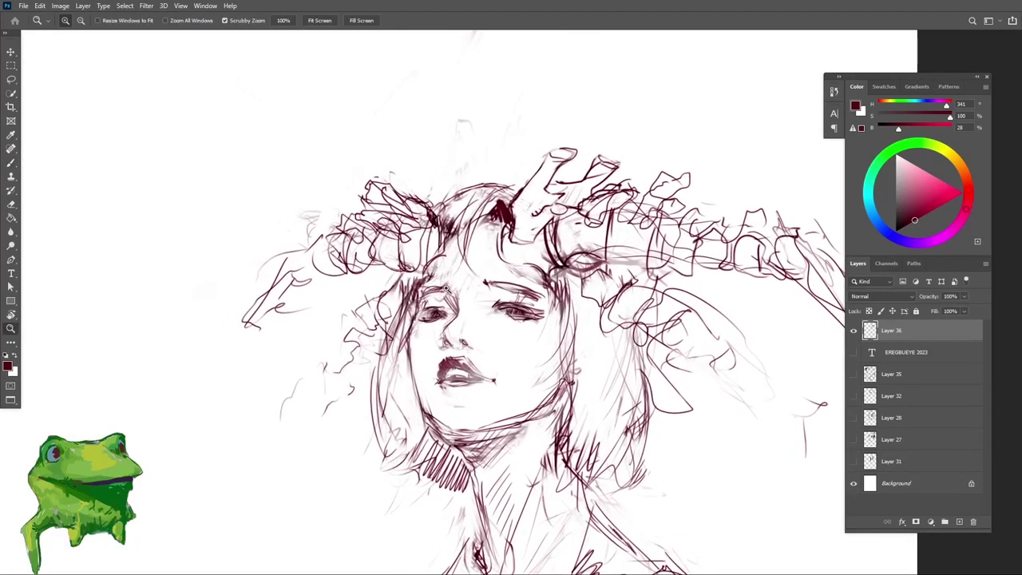
Step: Examine the eyes, nose and mouth up close and against the whole figure
key("z")
scroll(441, 316, "up", 2)
key("l")
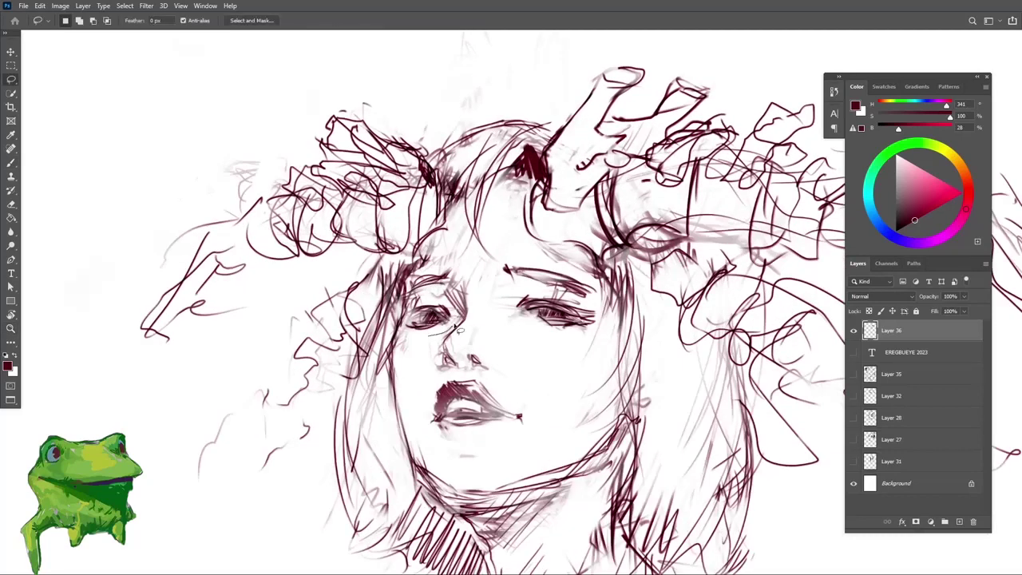
key("e")
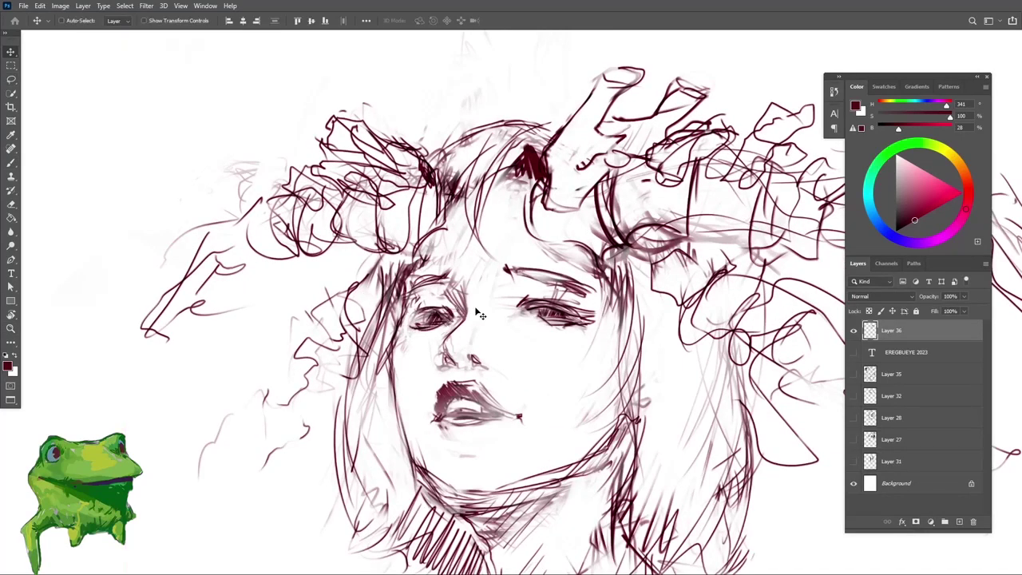
scroll(479, 311, "down", 2)
key("z")
scroll(479, 315, "down", 4)
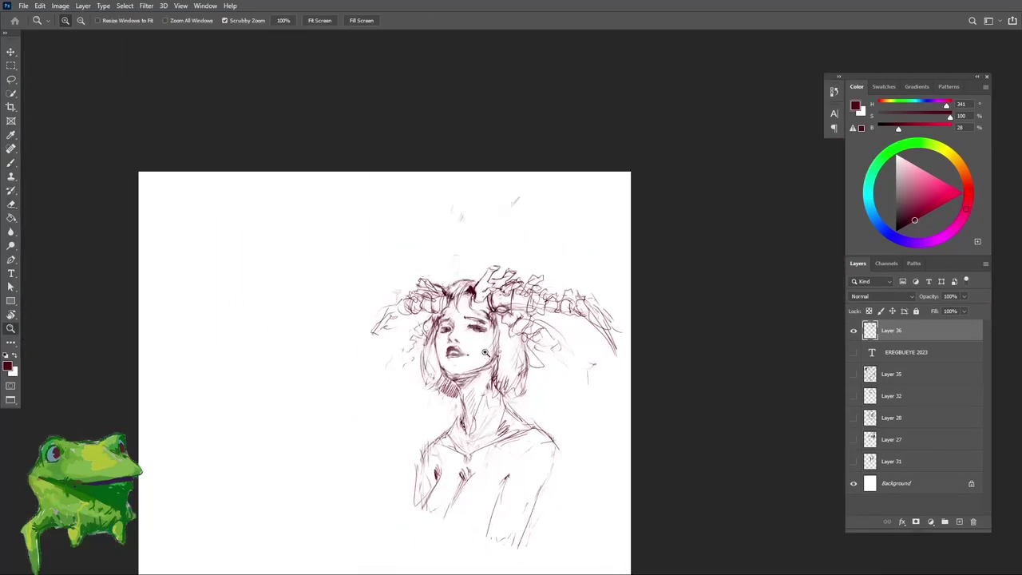
scroll(451, 315, "up", 3)
scroll(450, 315, "up", 2)
key("b")
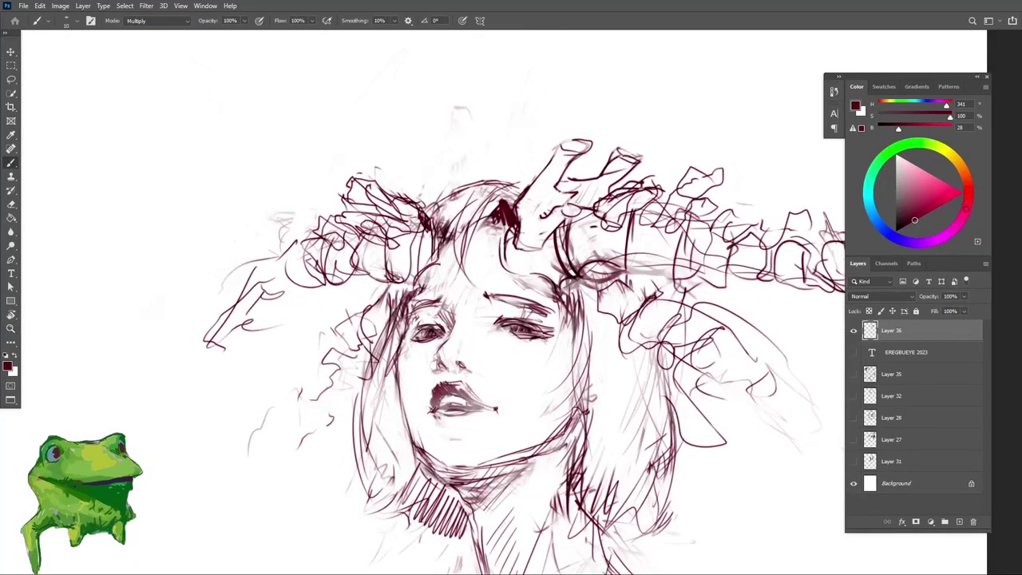
left_click_drag(549, 342, 505, 311)
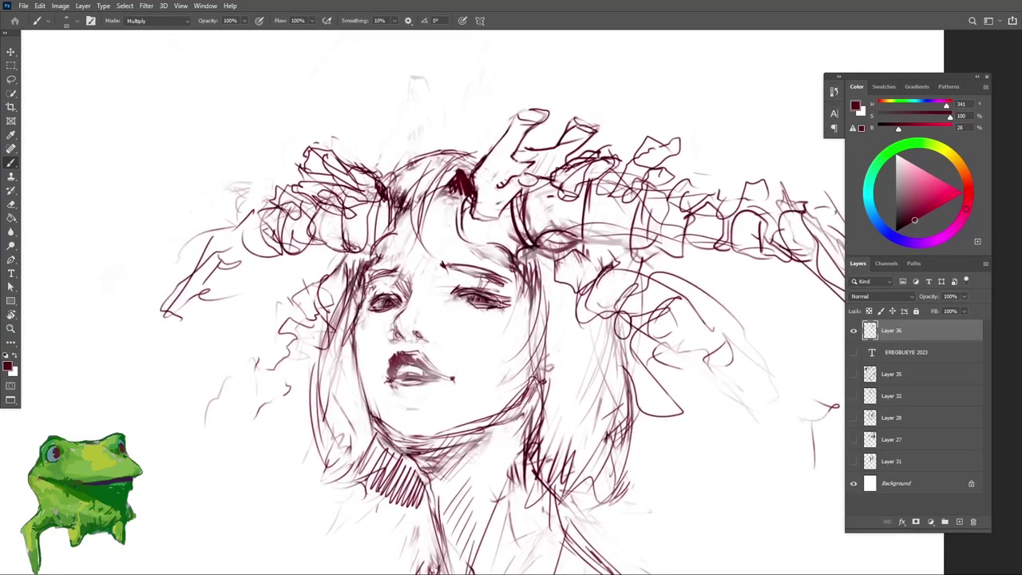
Step: Retouch the area between the right-hand eye and the nose, and shift a lassoed part of it slightly
key("e")
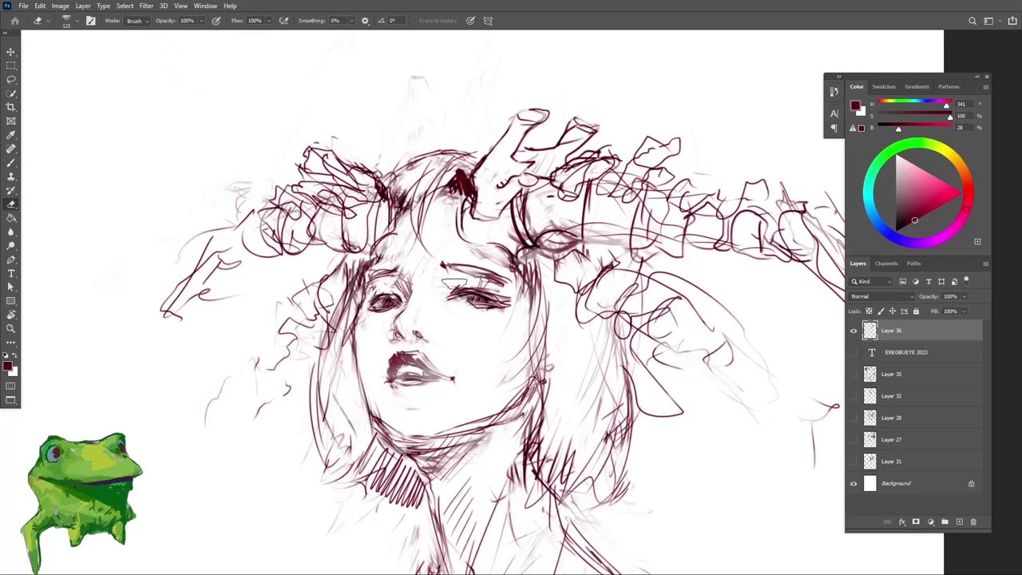
key("b")
left_click_drag(458, 300, 437, 353)
mouse_move(467, 301)
left_mouse_down()
mouse_move(507, 315)
mouse_move(455, 271)
mouse_move(461, 325)
left_mouse_up()
key("l")
key("v")
mouse_move(475, 302)
left_mouse_down()
mouse_move(416, 403)
mouse_move(448, 359)
left_mouse_up()
key("ctrl+d")
Step: Examine the proportions of the head, horns and shoulders across the full sketch
key("z")
key("e")
key("z")
scroll(446, 275, "up", 1)
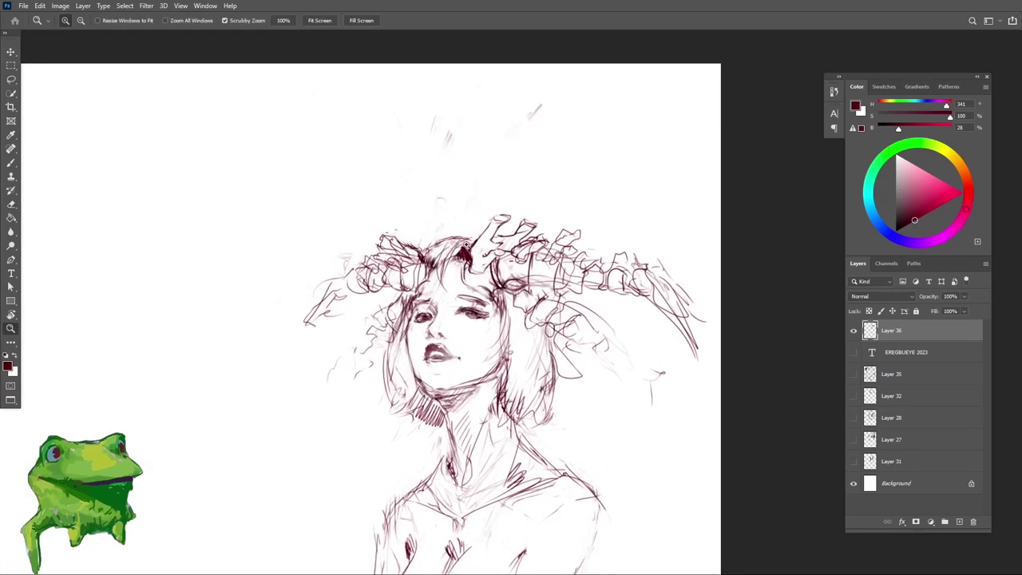
key("b")
key("e")
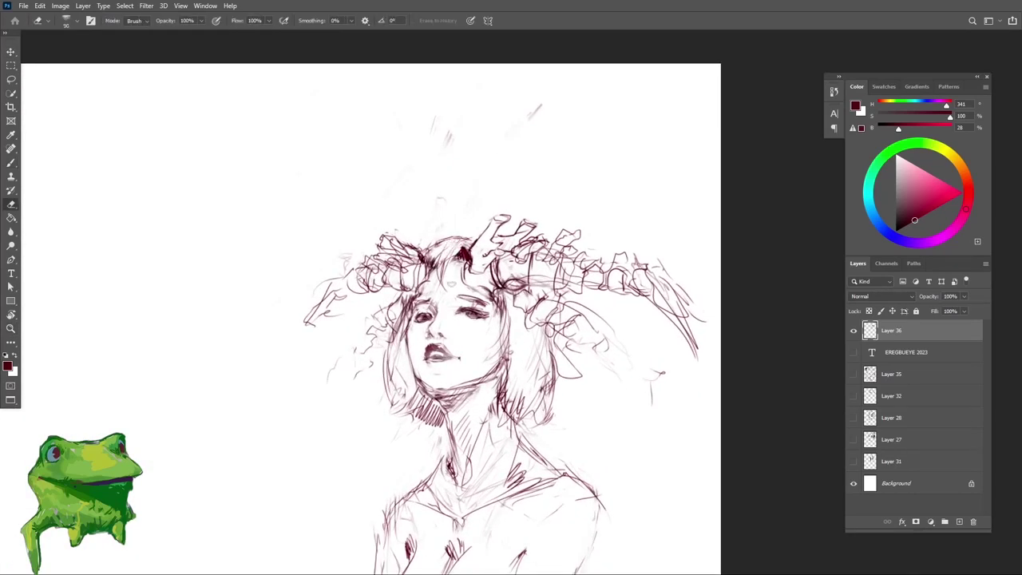
key("b")
key("z")
scroll(459, 259, "down", 2)
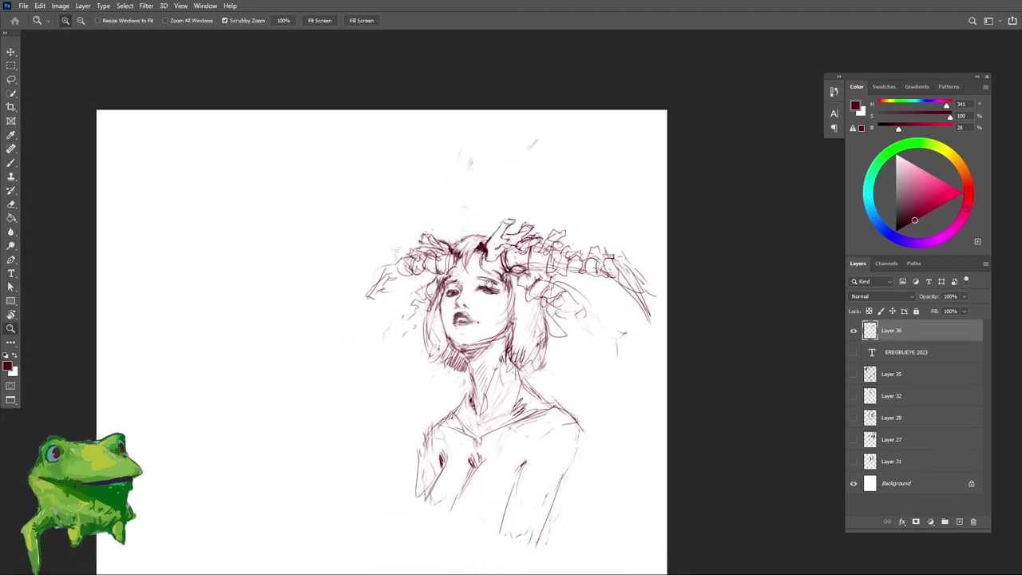
scroll(493, 248, "up", 1)
left_click_drag(492, 276, 480, 274)
scroll(482, 273, "down", 1)
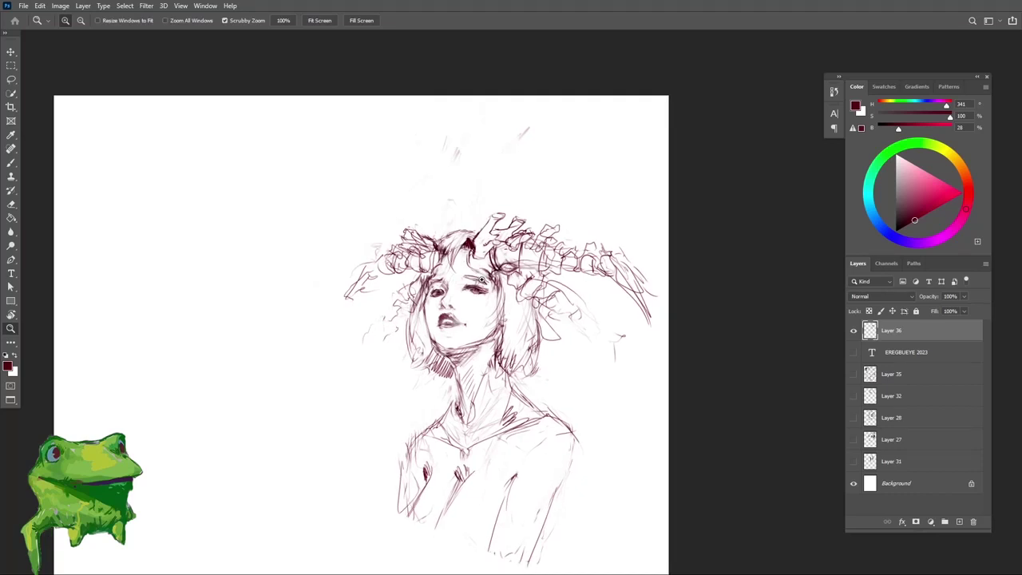
scroll(482, 281, "up", 1)
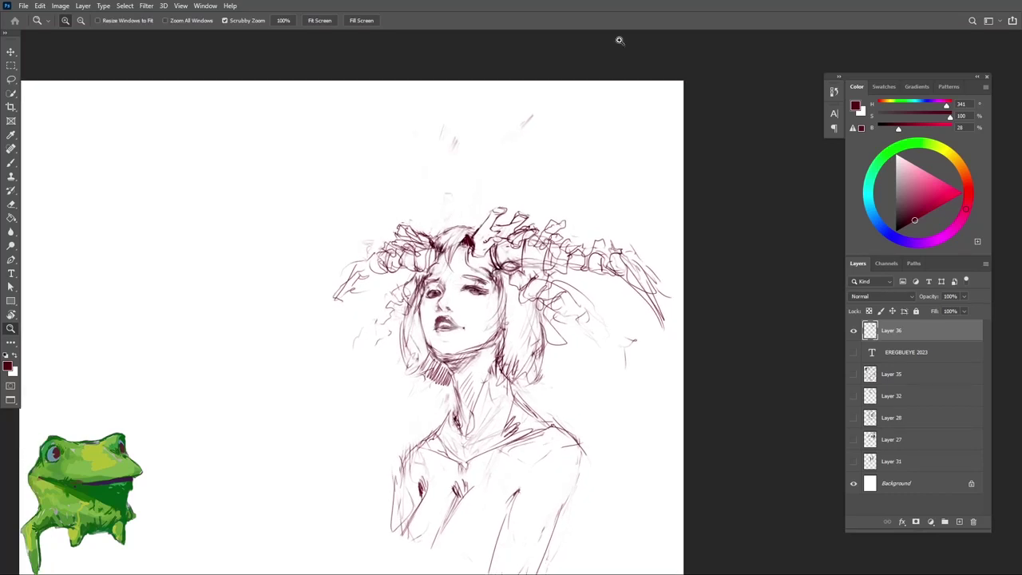
scroll(513, 305, "up", 1)
scroll(517, 324, "down", 3)
scroll(540, 304, "up", 3)
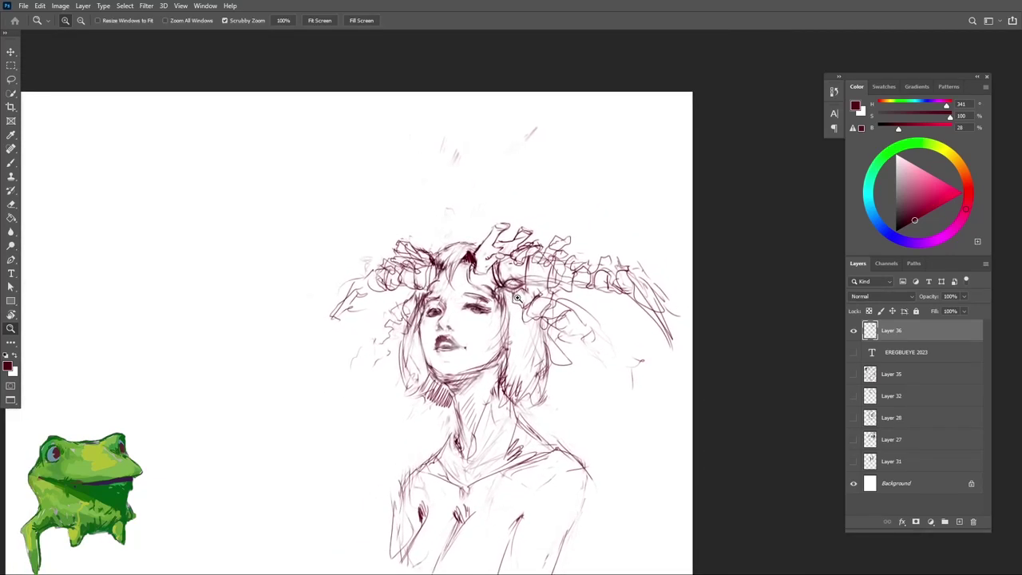
scroll(517, 317, "up", 1)
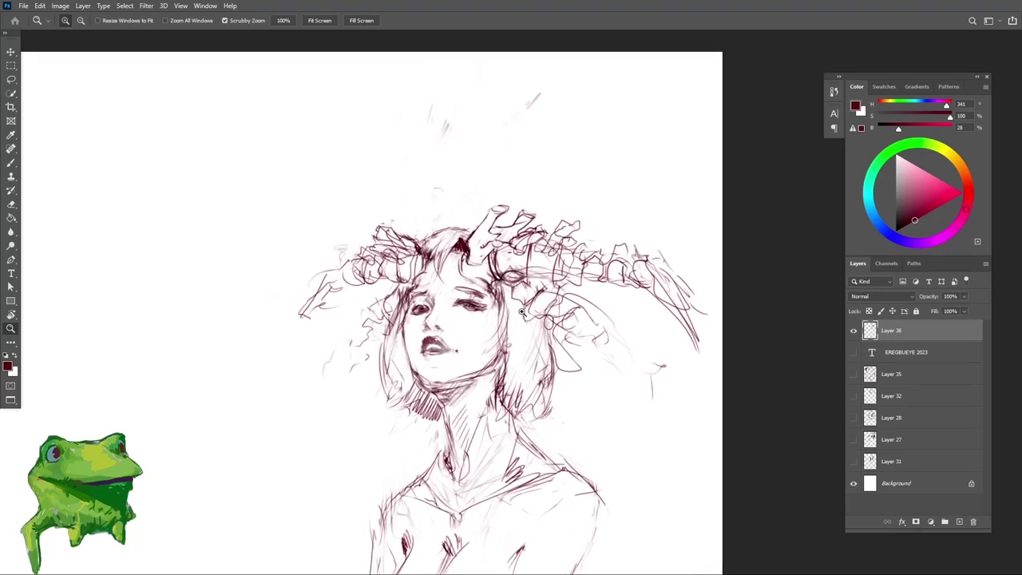
Step: Trim the left-hand side of the chin and jaw outline with the eraser
key("b")
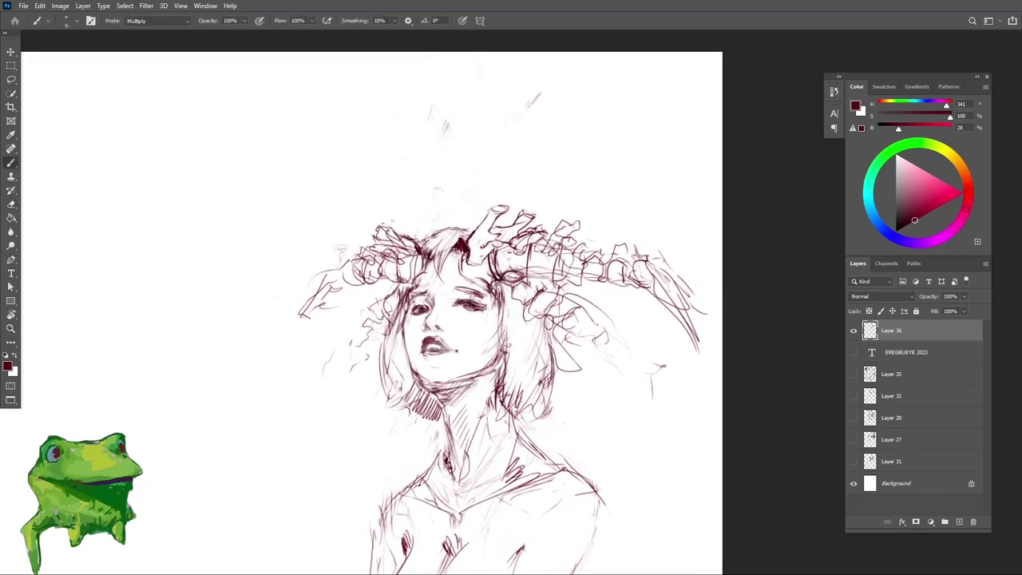
key("e")
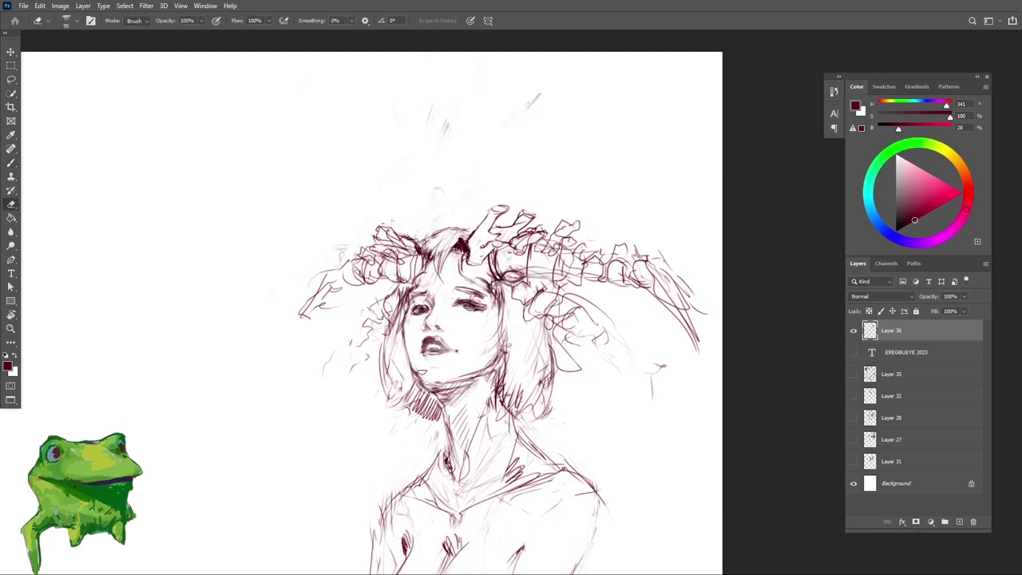
left_click_drag(422, 372, 363, 390)
key("r")
mouse_move(561, 393)
left_mouse_down()
mouse_move(438, 397)
mouse_move(465, 382)
mouse_move(460, 357)
mouse_move(527, 359)
left_mouse_up()
key("Escape")
key("b")
key("e")
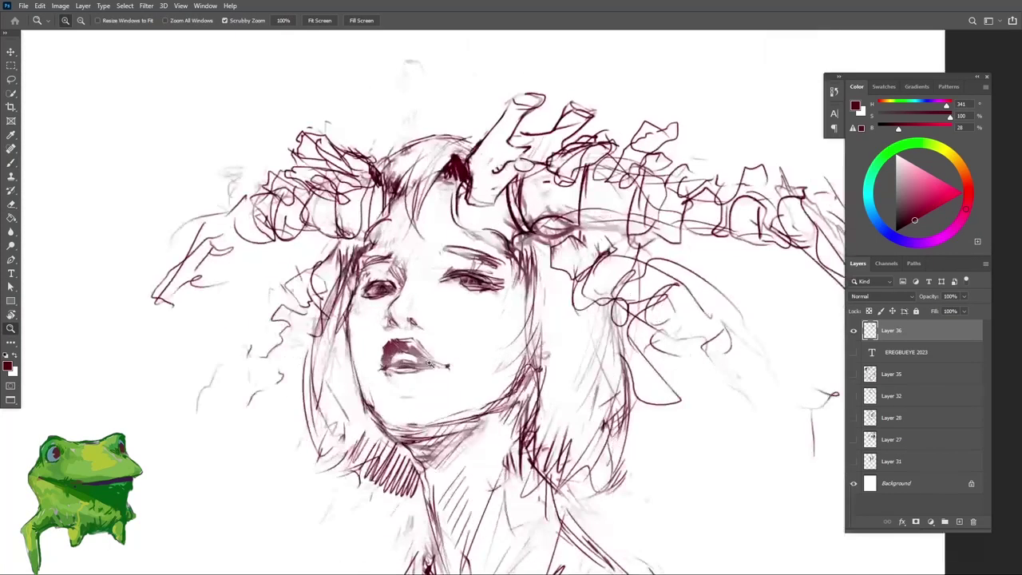
Step: Define the lower lip with darker lines and add a small shadow mark beneath it
key("b")
left_click_drag(403, 363, 424, 364)
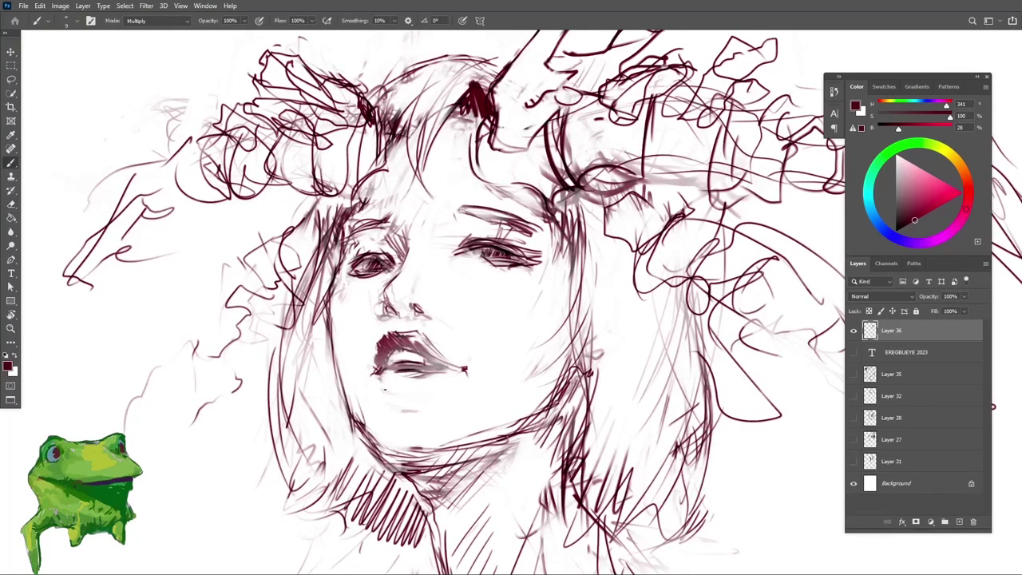
mouse_move(433, 373)
left_mouse_down()
mouse_move(351, 375)
mouse_move(516, 370)
mouse_move(468, 388)
mouse_move(464, 357)
mouse_move(449, 356)
mouse_move(472, 359)
left_mouse_up()
left_click_drag(431, 387, 377, 419)
Step: Sketch a small angular study of the lips in the blank area beside the figure
left_click_drag(376, 423, 471, 387)
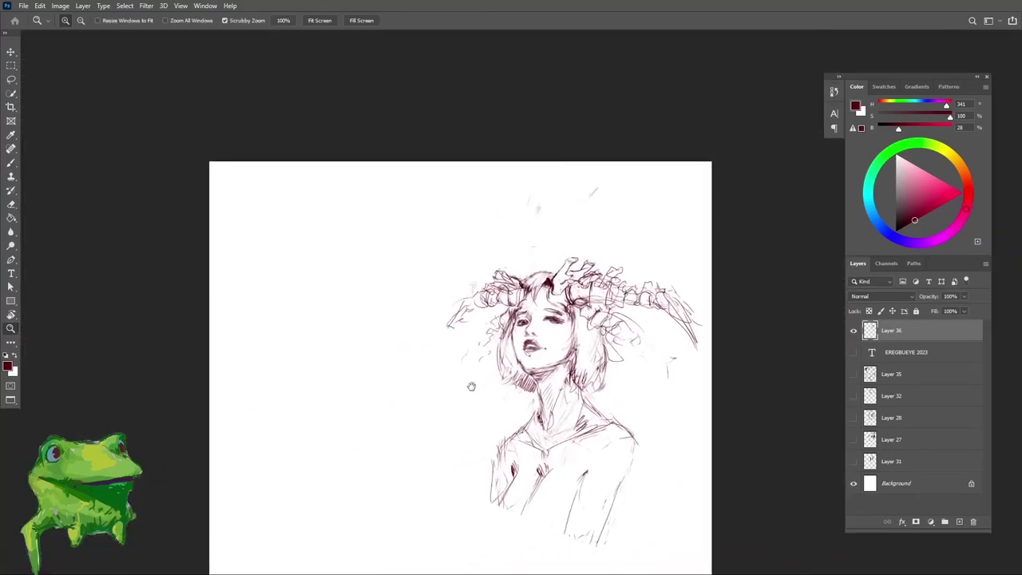
mouse_move(362, 359)
left_mouse_down()
mouse_move(385, 348)
mouse_move(445, 359)
left_mouse_up()
key("ctrl+z")
mouse_move(404, 325)
left_mouse_down()
mouse_move(442, 361)
mouse_move(415, 364)
mouse_move(435, 362)
mouse_move(414, 389)
mouse_move(438, 373)
mouse_move(410, 381)
mouse_move(437, 376)
left_mouse_up()
key("ctrl+z")
key("ctrl+z")
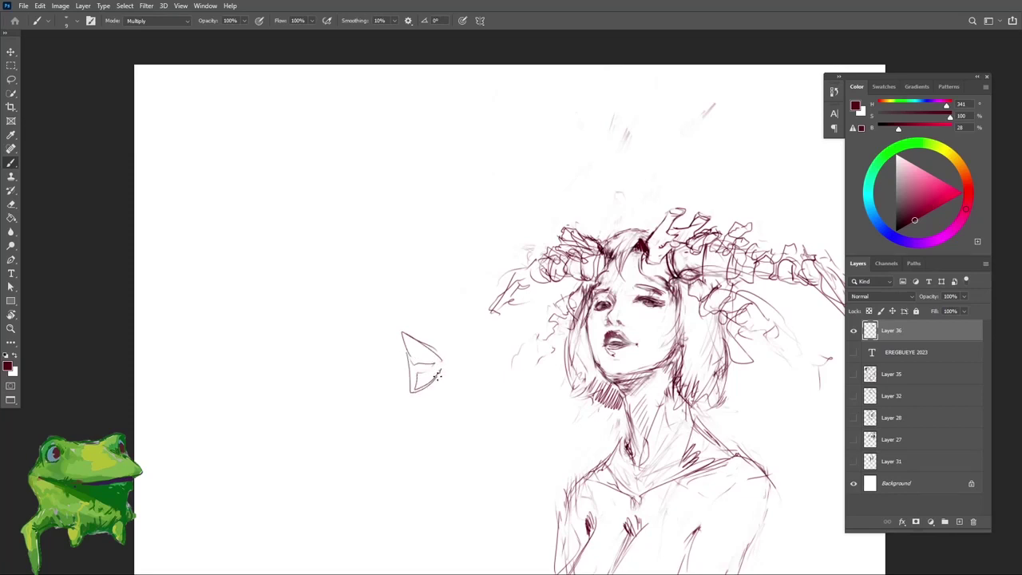
key("ctrl+space")
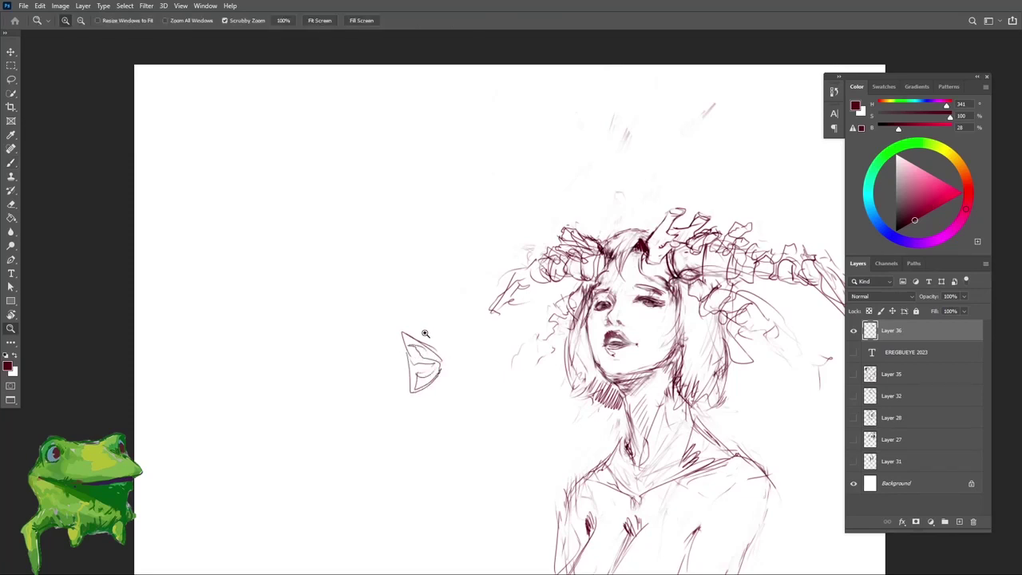
left_click_drag(425, 335, 432, 329)
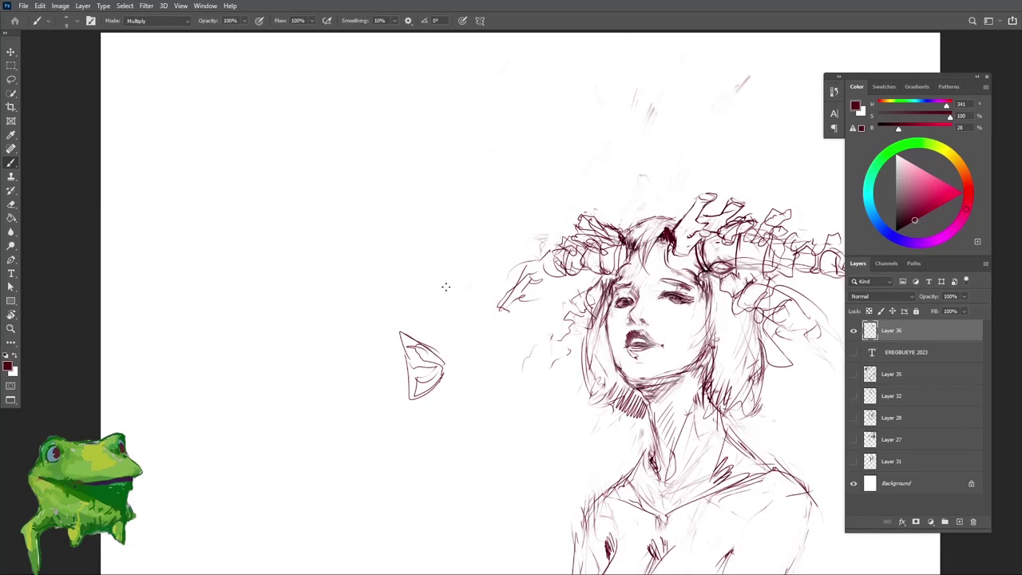
Step: Mark two eye positions as crosses and hint at the nose above the lip study
left_click_drag(434, 277, 449, 292)
mouse_move(449, 277)
left_mouse_down()
mouse_move(432, 295)
mouse_move(393, 301)
left_mouse_up()
left_click_drag(393, 294, 385, 306)
key("ctrl+space")
left_click_drag(404, 363, 386, 372)
left_click_drag(398, 311, 405, 297)
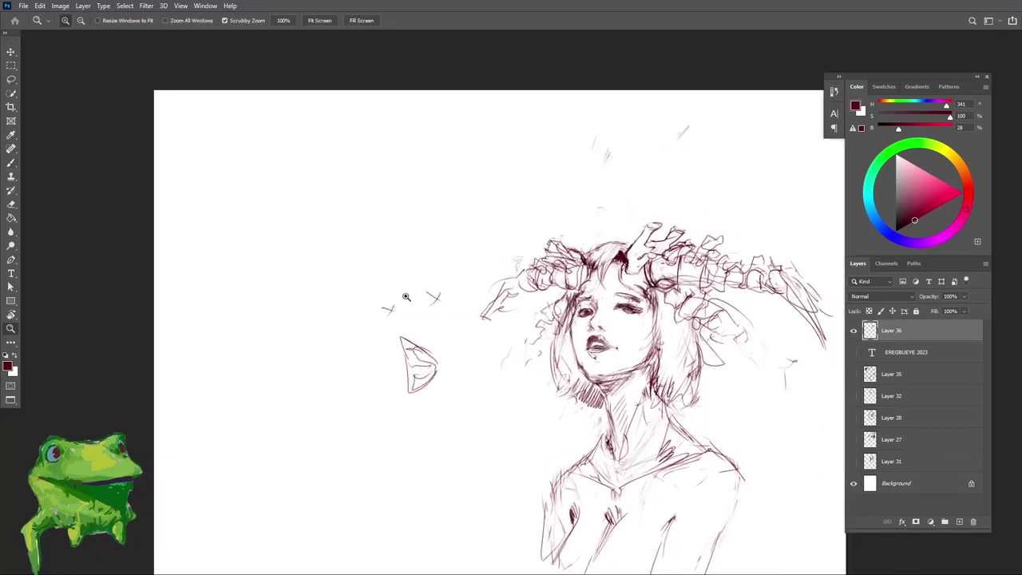
scroll(405, 308, "up", 1)
key("b")
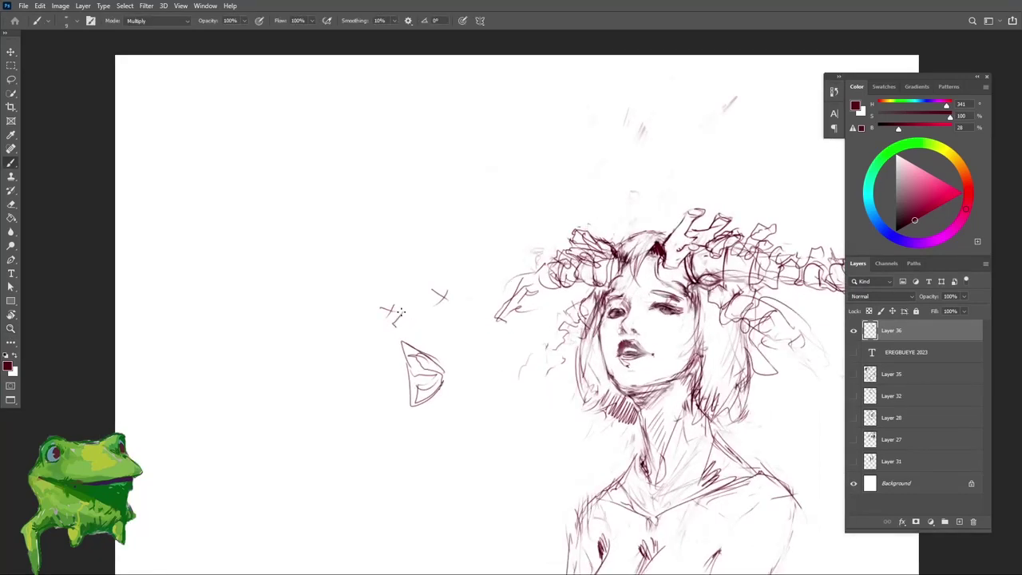
key("z")
scroll(404, 312, "down", 2)
scroll(404, 309, "up", 1)
scroll(404, 308, "up", 1)
key("b")
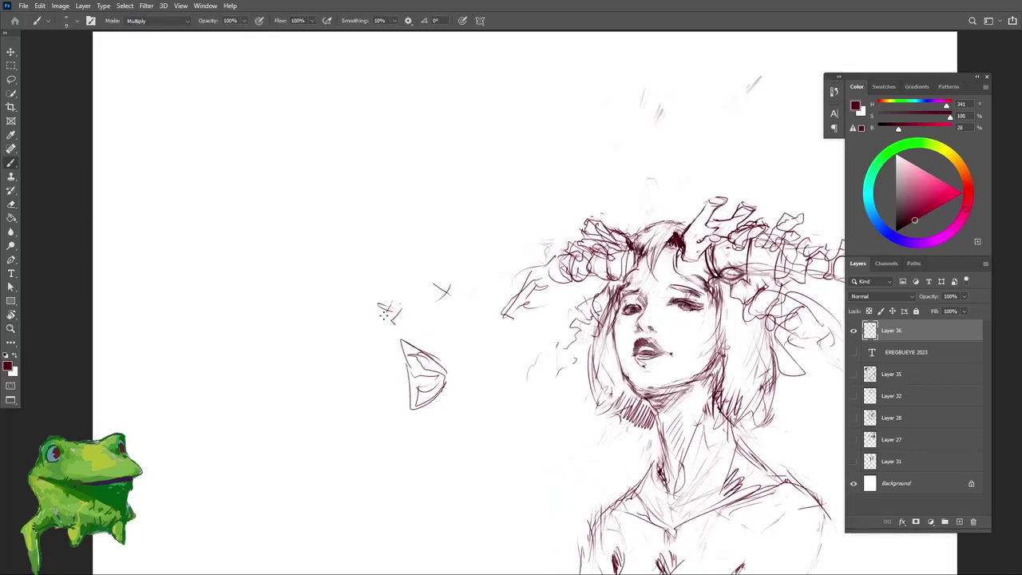
Step: Try extra construction strokes over and beside the lip study
left_click_drag(405, 341, 439, 361)
key("ctrl+z")
left_click_drag(472, 291, 471, 325)
left_click_drag(486, 346, 487, 370)
key("ctrl+z")
Step: Lasso the practice marks beside the figure and cut them from the layer
key("l")
scroll(454, 319, "down", 2)
mouse_move(466, 424)
left_mouse_down()
mouse_move(461, 263)
mouse_move(376, 422)
left_mouse_up()
key("ctrl+x")
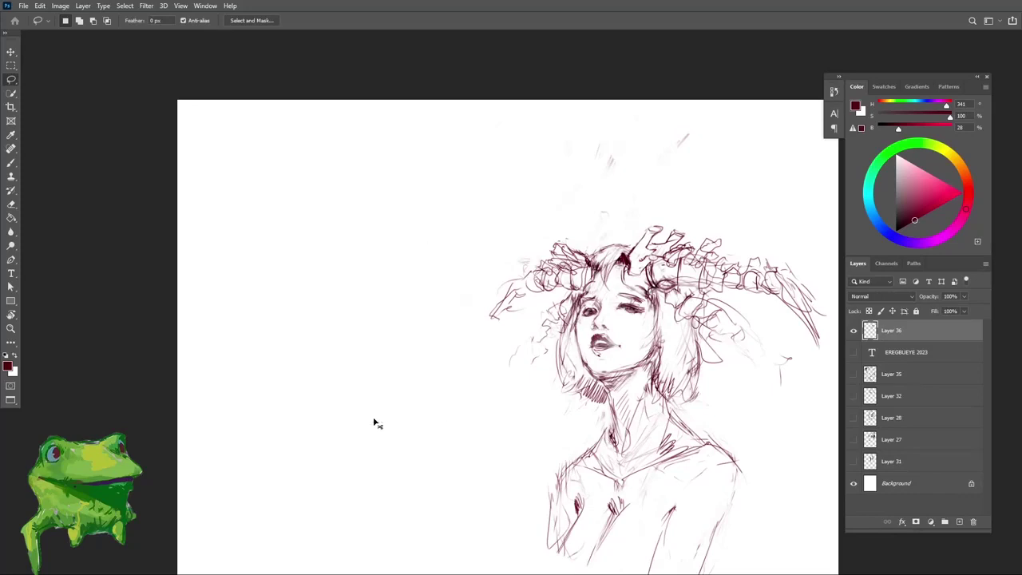
Step: Erase the dark dot and stray line at the right-hand corner of the mouth
mouse_move(629, 340)
left_mouse_down()
mouse_move(522, 326)
mouse_move(601, 330)
left_mouse_up()
key("e")
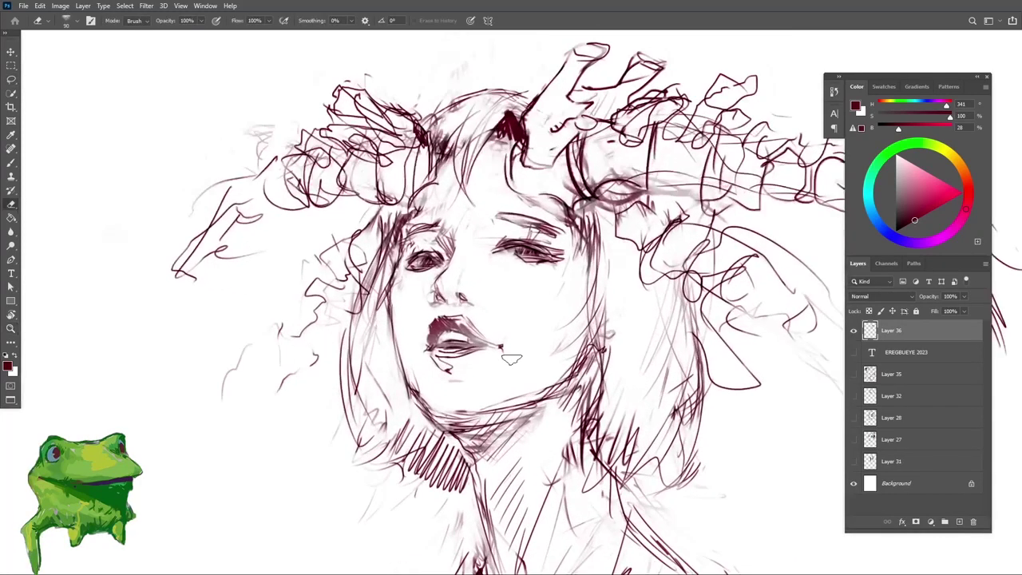
left_click_drag(511, 357, 501, 349)
key("b")
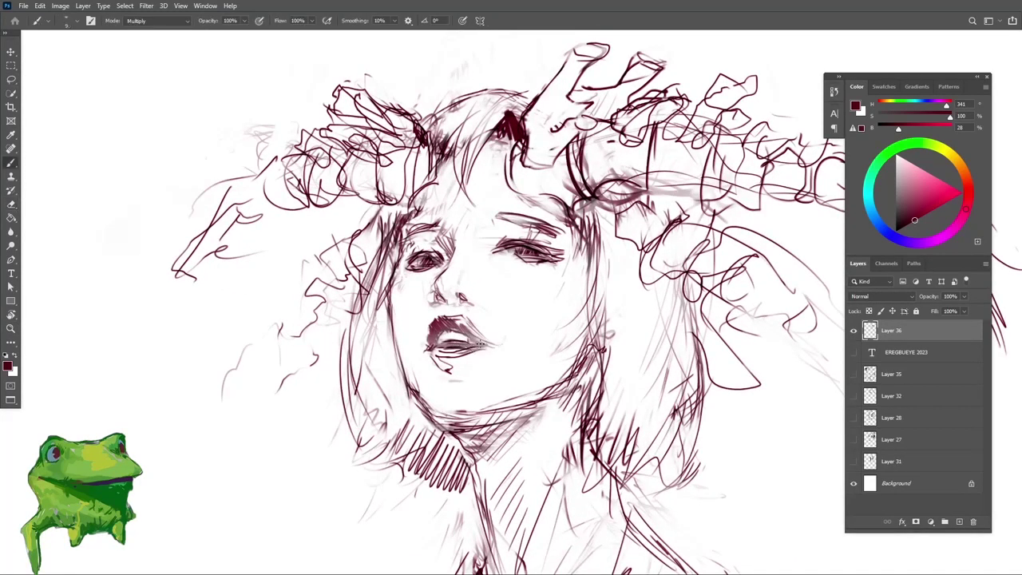
Step: Trim the left-hand and top edges of the upper lip, alternating eraser and brush
key("e")
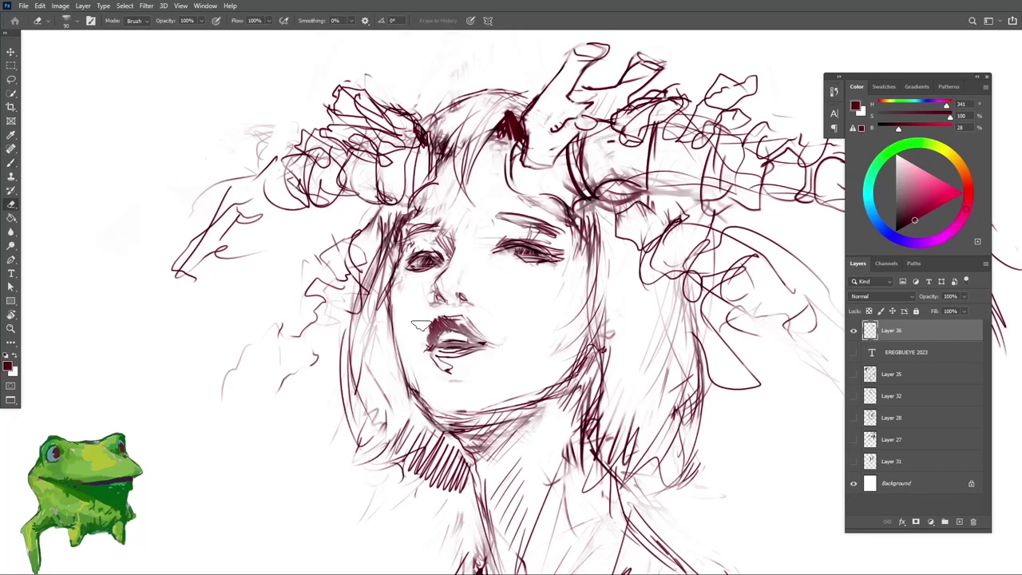
key("b")
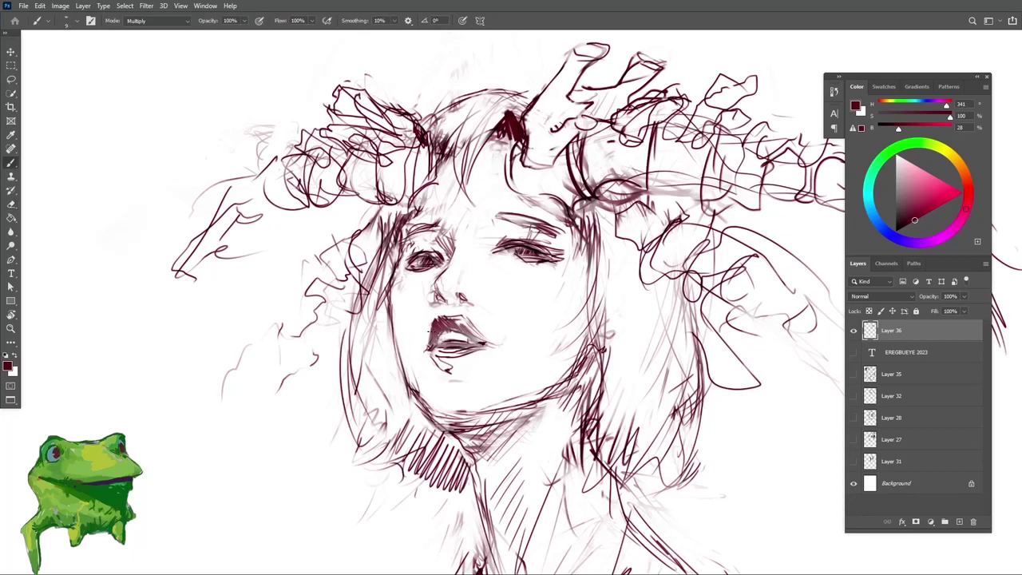
key("e")
left_click_drag(433, 317, 471, 316)
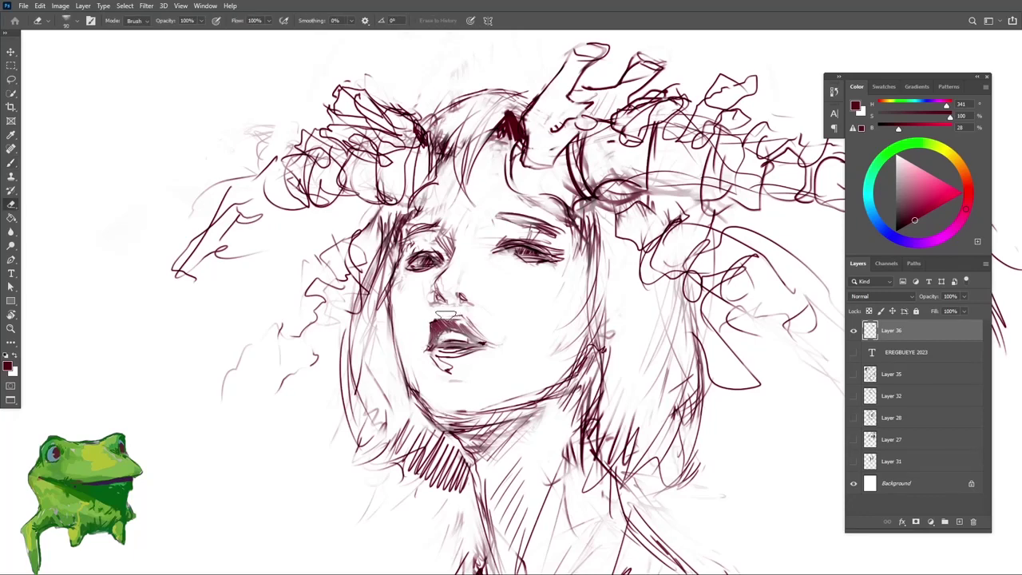
Step: Touch up the tip of the nose and the nostrils
key("b")
scroll(464, 316, "up", 1)
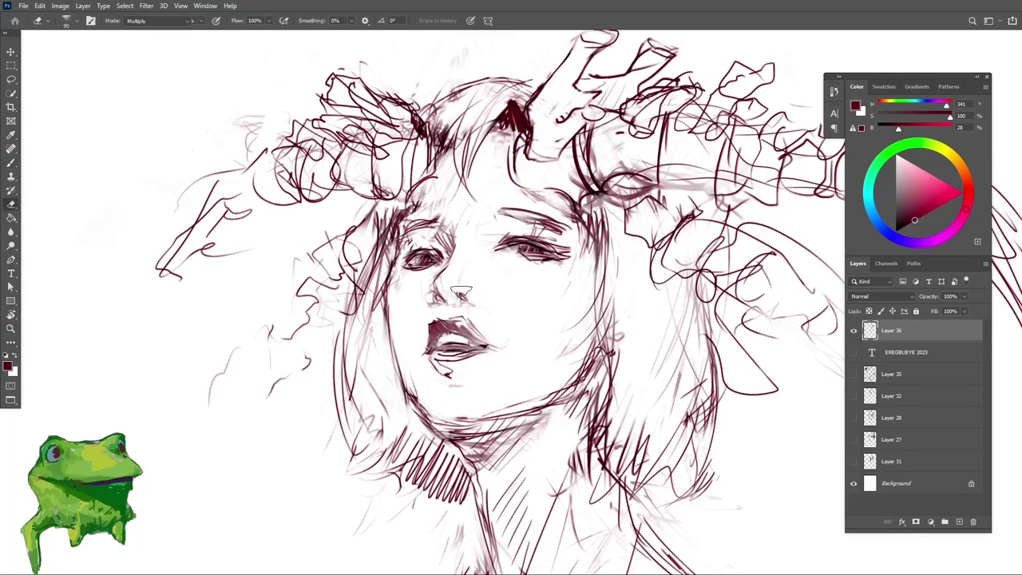
mouse_move(465, 303)
left_mouse_down()
mouse_move(401, 375)
mouse_move(380, 236)
left_mouse_up()
key("r")
key("Escape")
mouse_move(359, 277)
left_mouse_down()
mouse_move(454, 300)
mouse_move(472, 289)
left_mouse_up()
Step: Lighten the iris of the left-hand eye with the eraser and restate its outline
key("e")
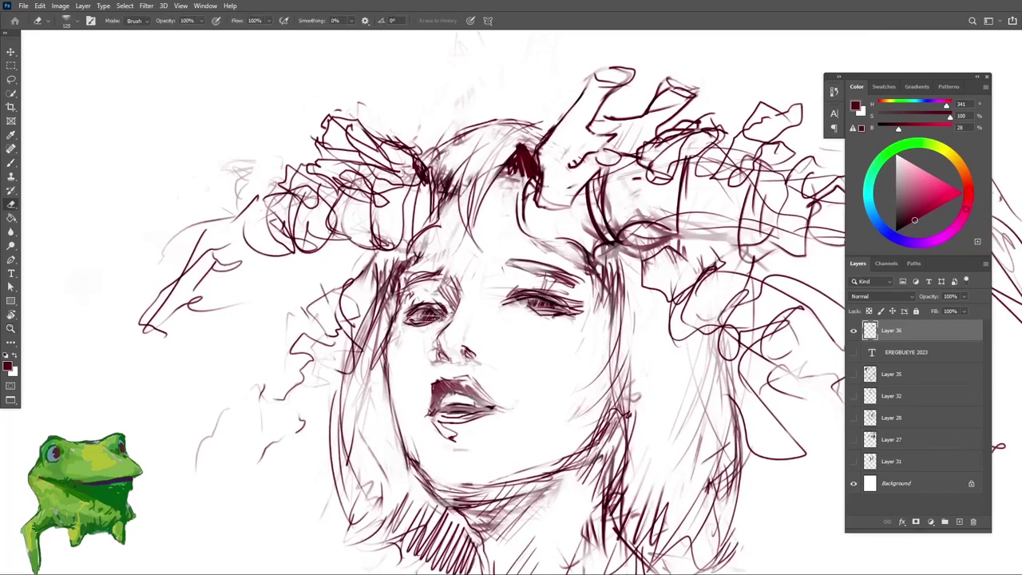
left_click_drag(431, 321, 431, 314)
key("b")
scroll(448, 319, "up", 1)
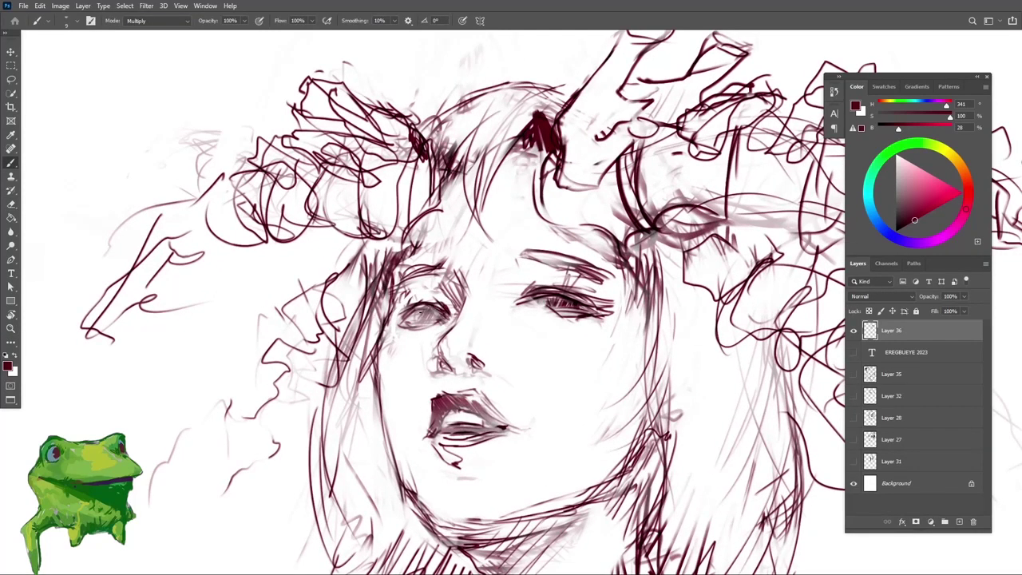
Step: Touch up the iris and upper lid of the left-hand eye, alternating brush and eraser
key("z")
left_click_drag(424, 319, 372, 408)
left_click_drag(489, 330, 527, 327)
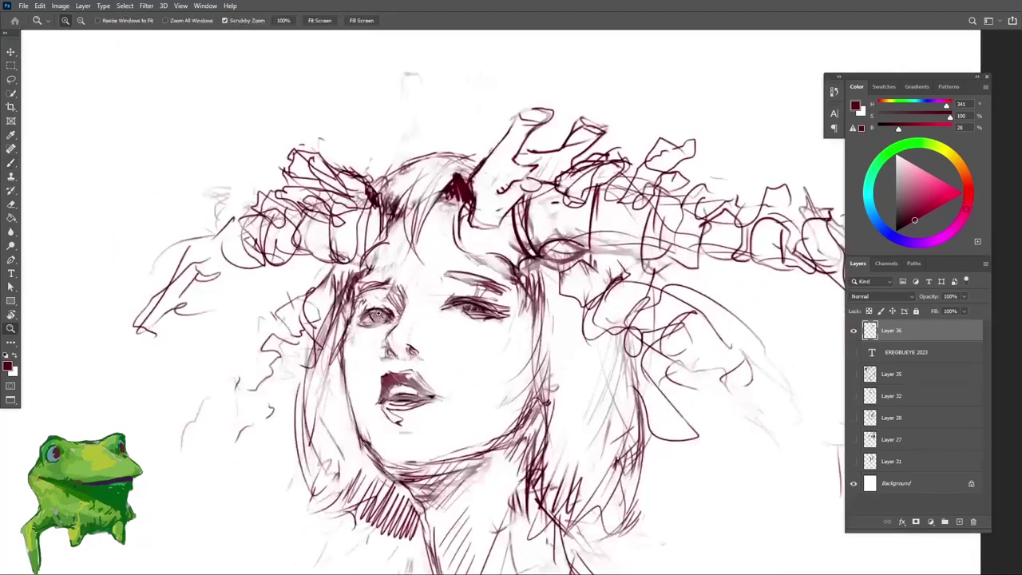
mouse_move(377, 313)
left_mouse_down()
mouse_move(398, 316)
mouse_move(329, 331)
mouse_move(359, 334)
left_mouse_up()
key("b")
key("z")
key("e")
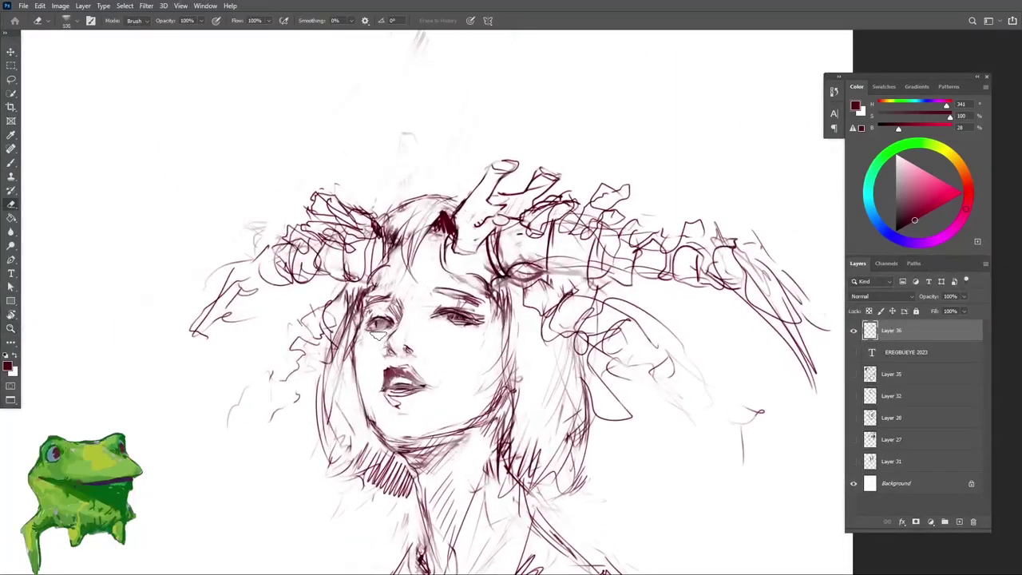
key("b")
scroll(363, 327, "up", 1)
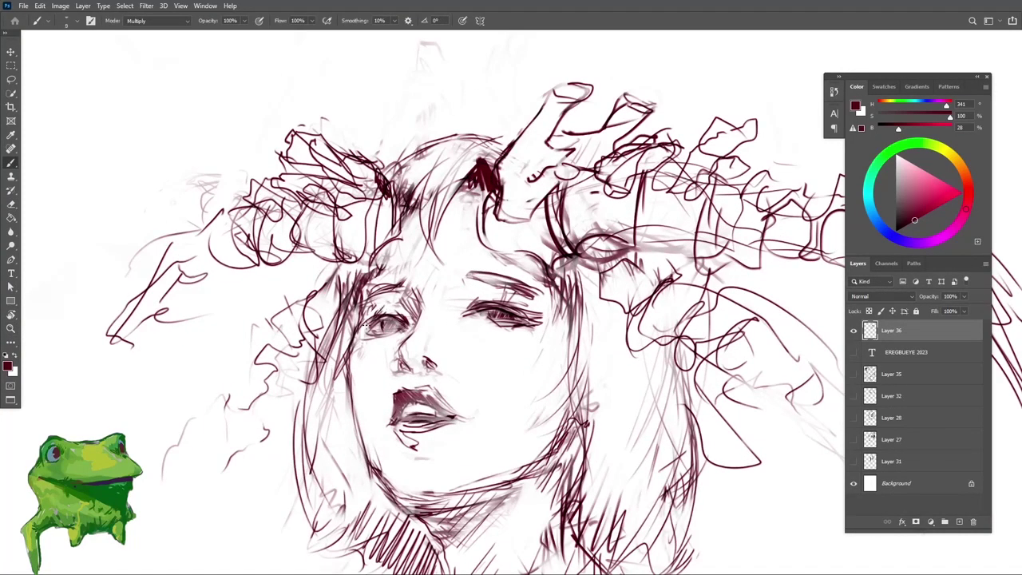
Step: Paste the reference illustration of the girl in the red suit, enlarge it and place it over the sketch
key("z")
left_click_drag(374, 314, 336, 318)
left_click_drag(385, 320, 477, 290)
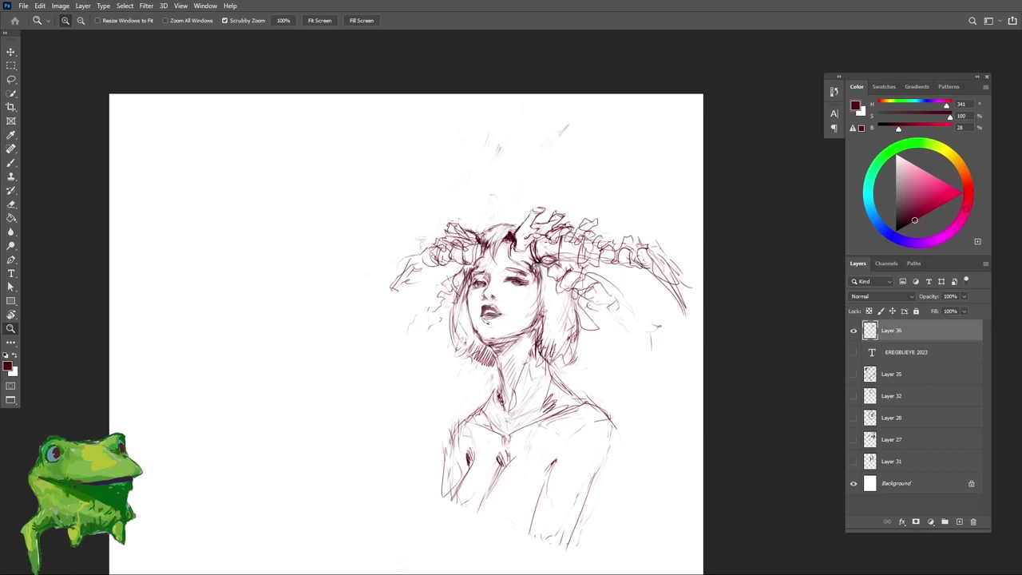
key("ctrl+v")
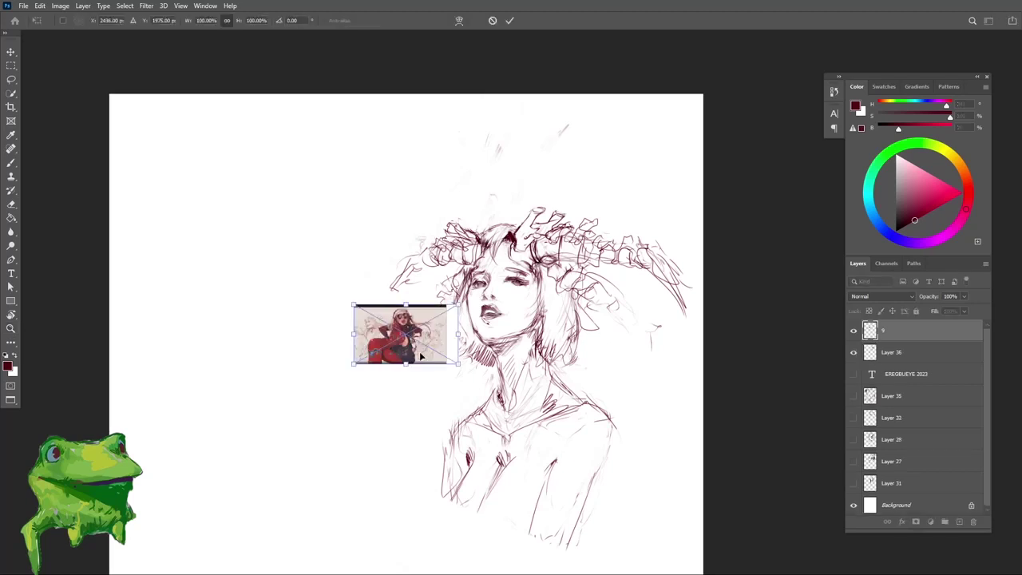
left_click_drag(410, 307, 424, 152)
key("Return")
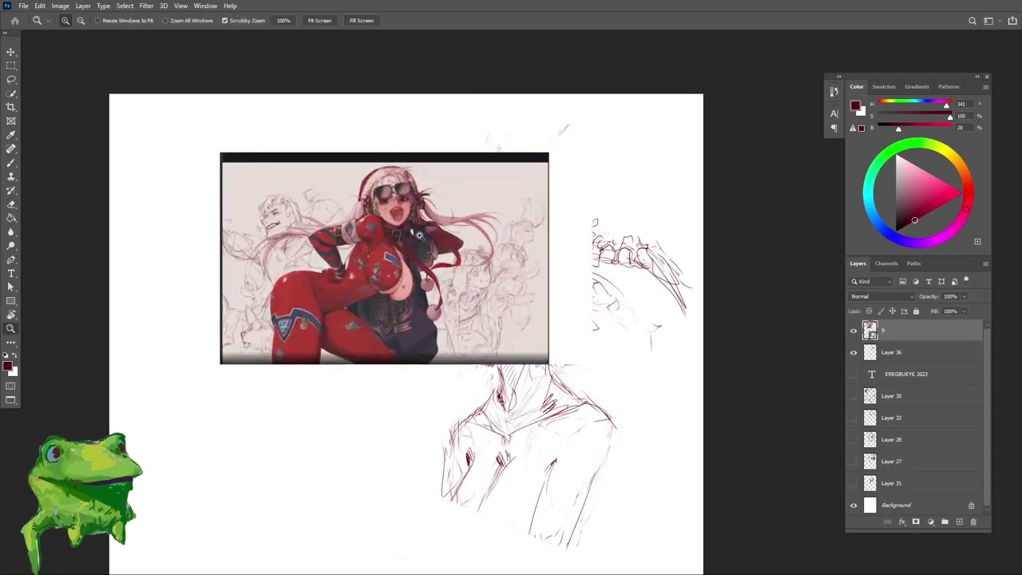
key("v")
left_click_drag(431, 256, 466, 352)
Step: Examine the open mouths and faces in the reference illustration up close and delete its layer
scroll(504, 358, "up", 2)
key("z")
left_click(466, 352)
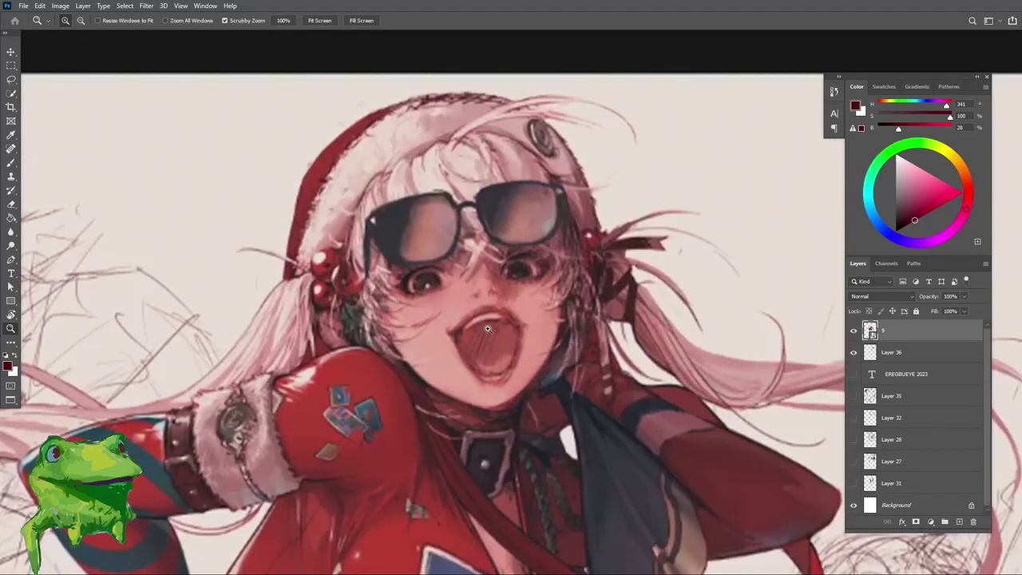
mouse_move(489, 373)
left_mouse_down()
mouse_move(480, 389)
mouse_move(479, 369)
left_mouse_up()
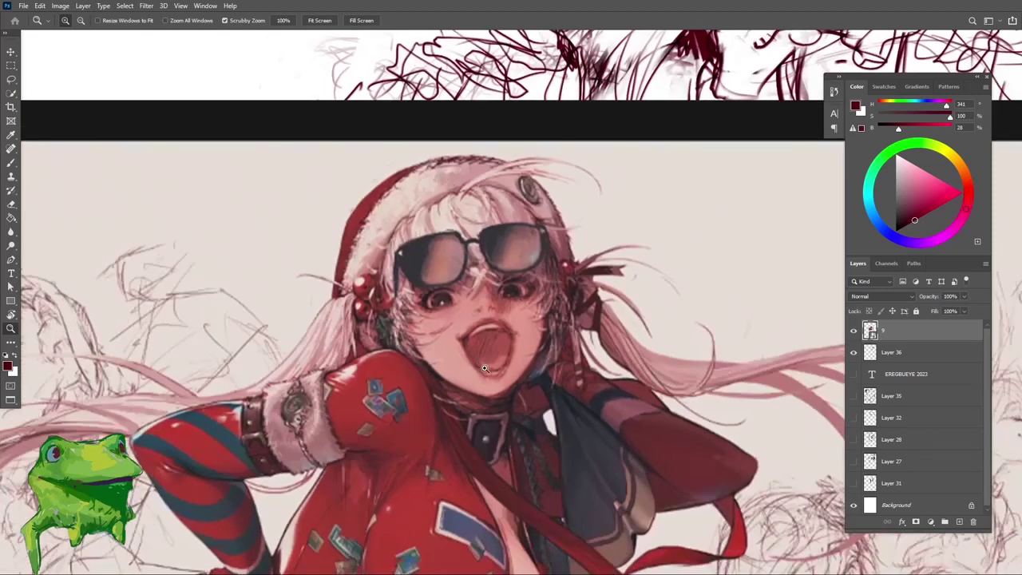
left_click_drag(531, 397, 453, 364)
left_click_drag(709, 457, 798, 431)
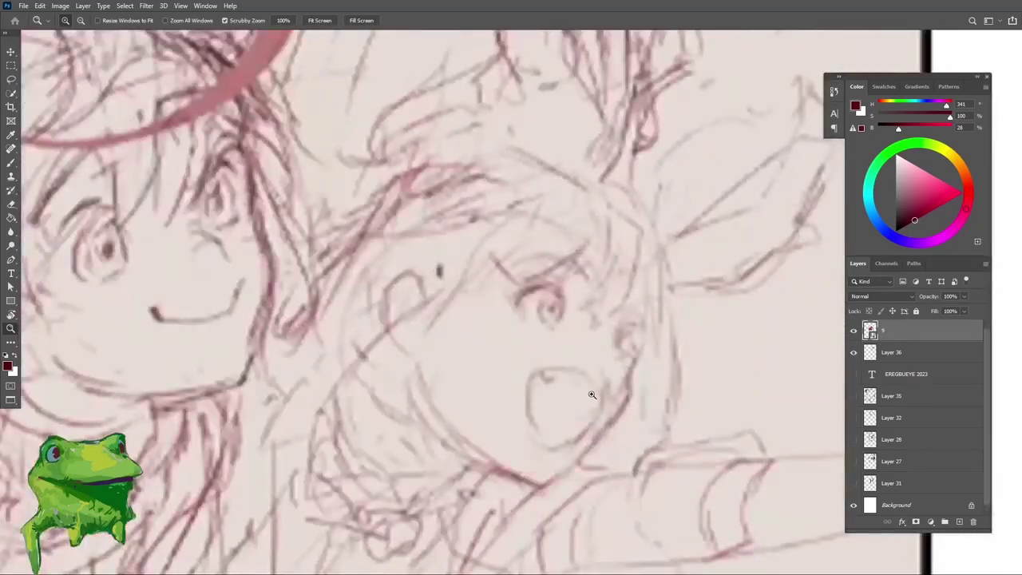
left_click_drag(591, 391, 448, 376)
left_click_drag(351, 287, 545, 357)
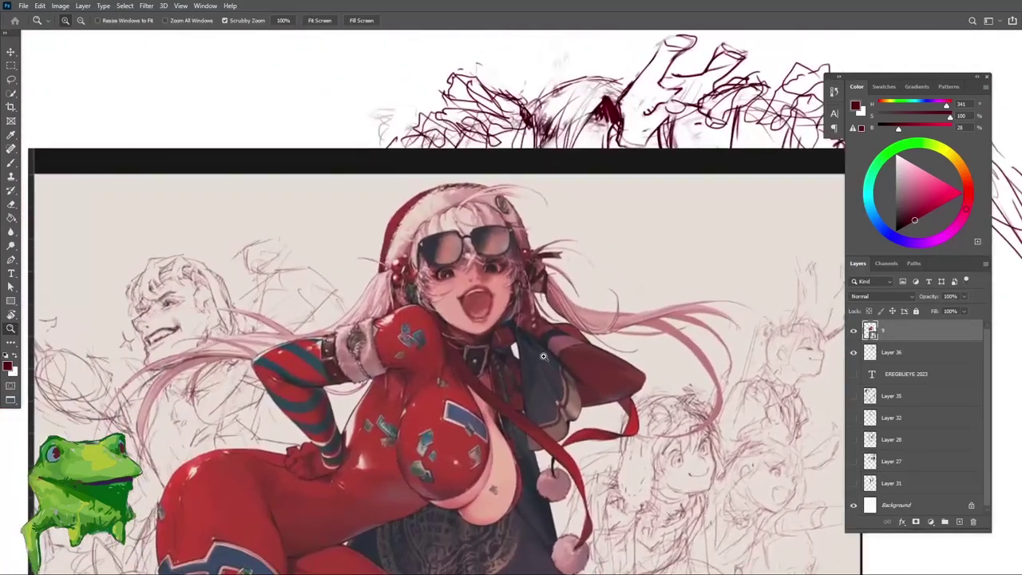
left_click_drag(493, 292, 511, 280)
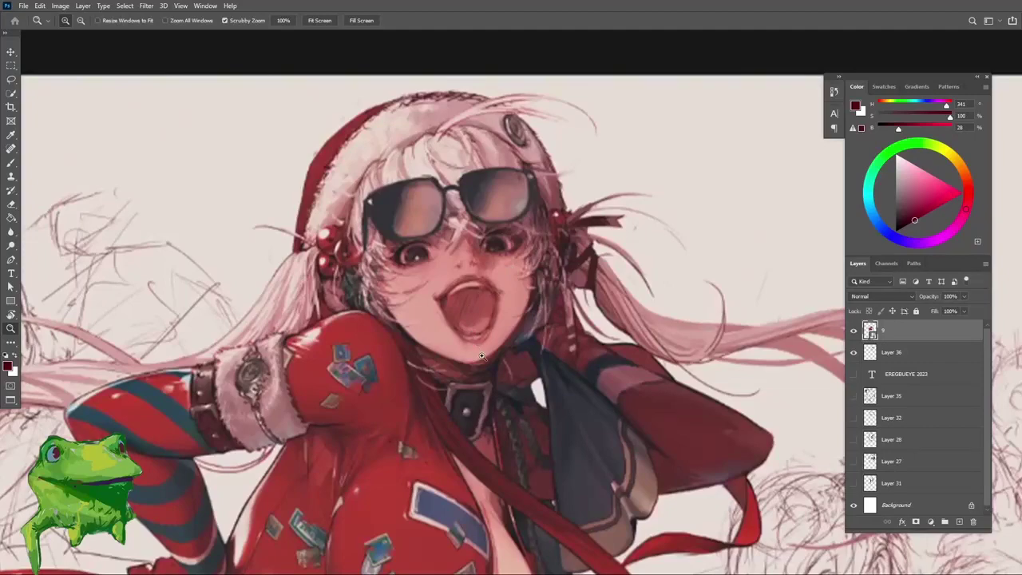
mouse_move(483, 357)
left_mouse_down()
mouse_move(495, 361)
mouse_move(466, 366)
mouse_move(471, 376)
mouse_move(484, 351)
mouse_move(527, 353)
left_mouse_up()
key("Delete")
Step: Erase the lower-lip line under the right-hand half of the mouth and clean the area below it
key("e")
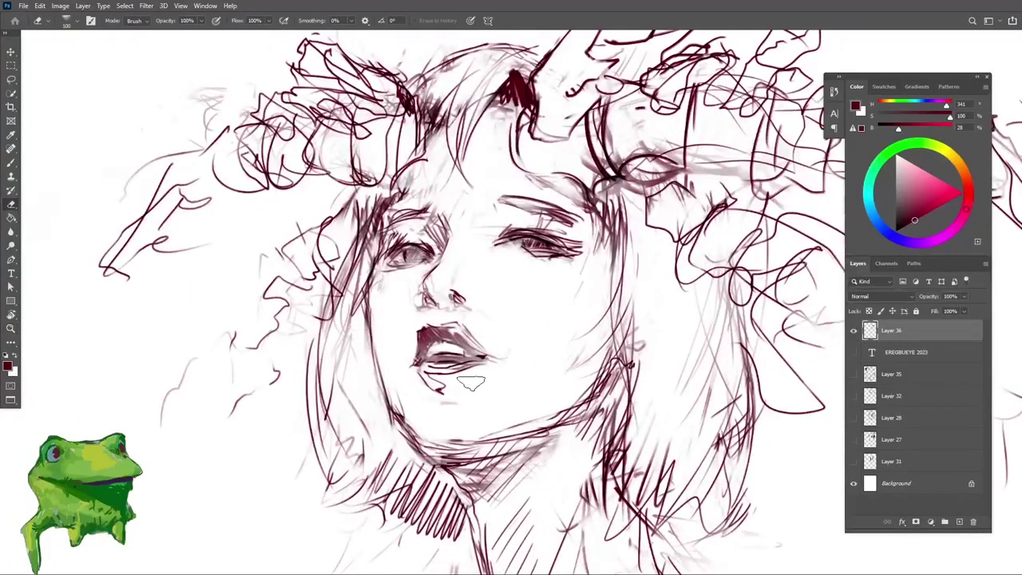
left_click_drag(476, 371, 473, 369)
key("b")
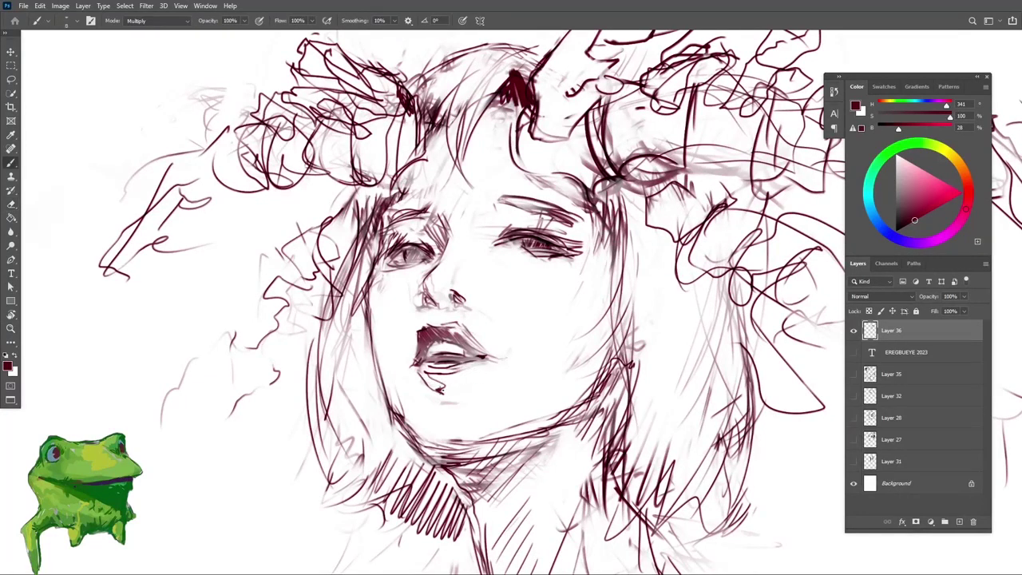
key("e")
mouse_move(439, 405)
left_mouse_down()
mouse_move(417, 410)
mouse_move(425, 368)
mouse_move(392, 429)
mouse_move(439, 395)
left_mouse_up()
Step: Rework the opening between the lips with darker lines, alternating eraser and brush
key("z")
key("e")
key("z")
key("b")
key("e")
key("z")
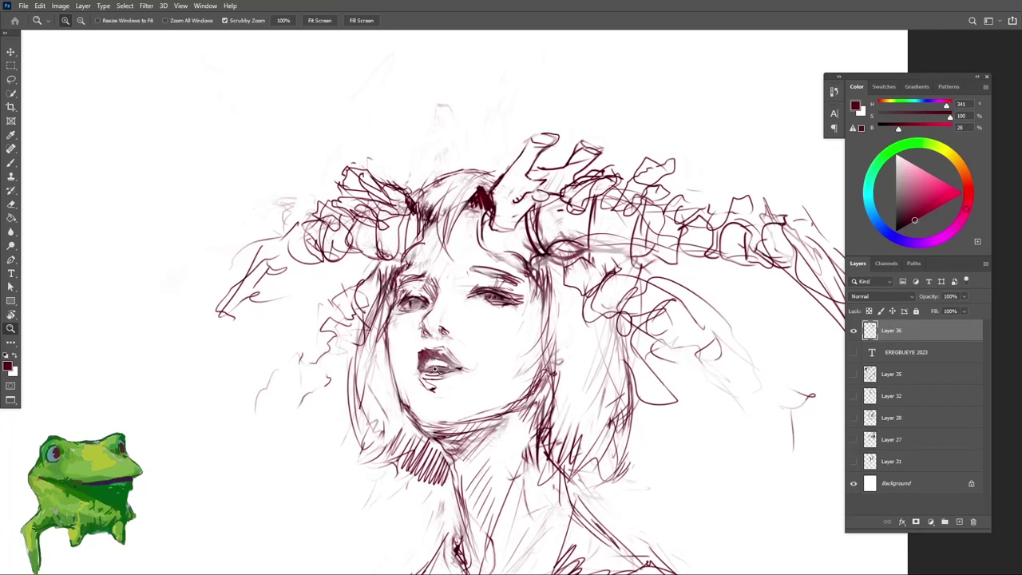
left_click_drag(465, 300, 434, 307)
mouse_move(457, 360)
left_mouse_down()
mouse_move(470, 332)
mouse_move(462, 347)
left_mouse_up()
scroll(464, 308, "up", 10)
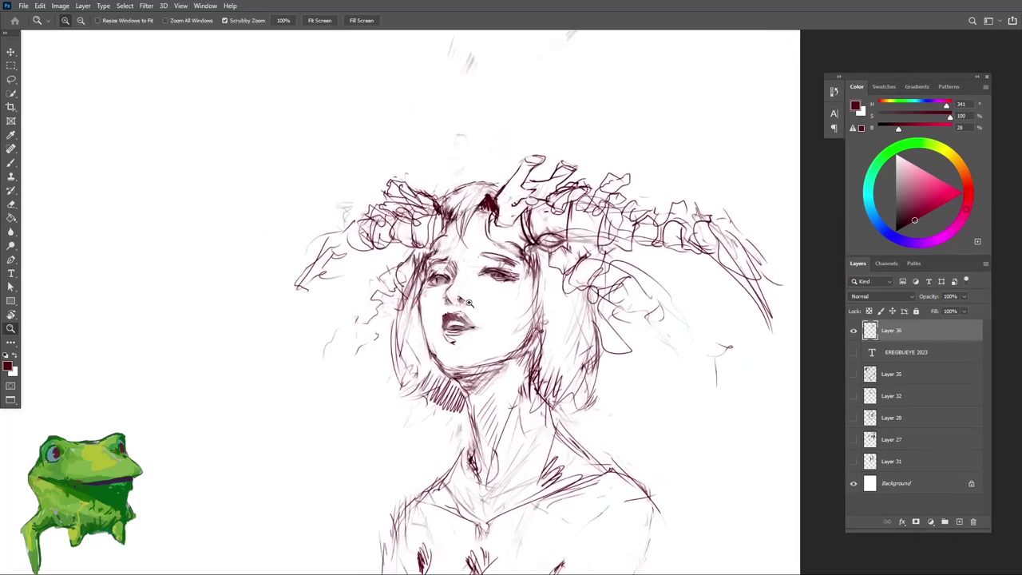
key("b")
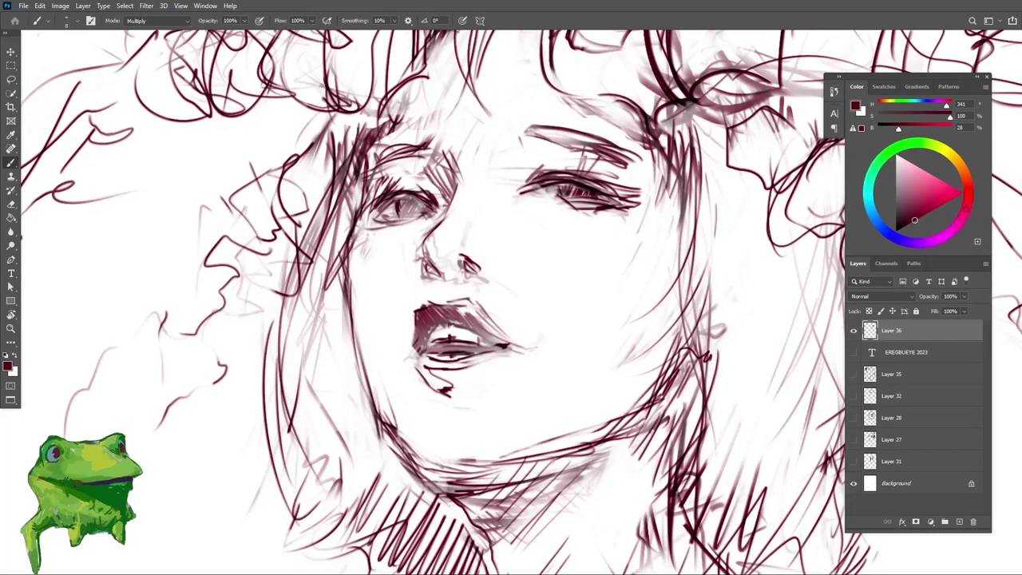
Step: Erase the stray line extending from the right-hand corner of the mouth
scroll(476, 353, "down", 8)
scroll(476, 353, "up", 5)
key("e")
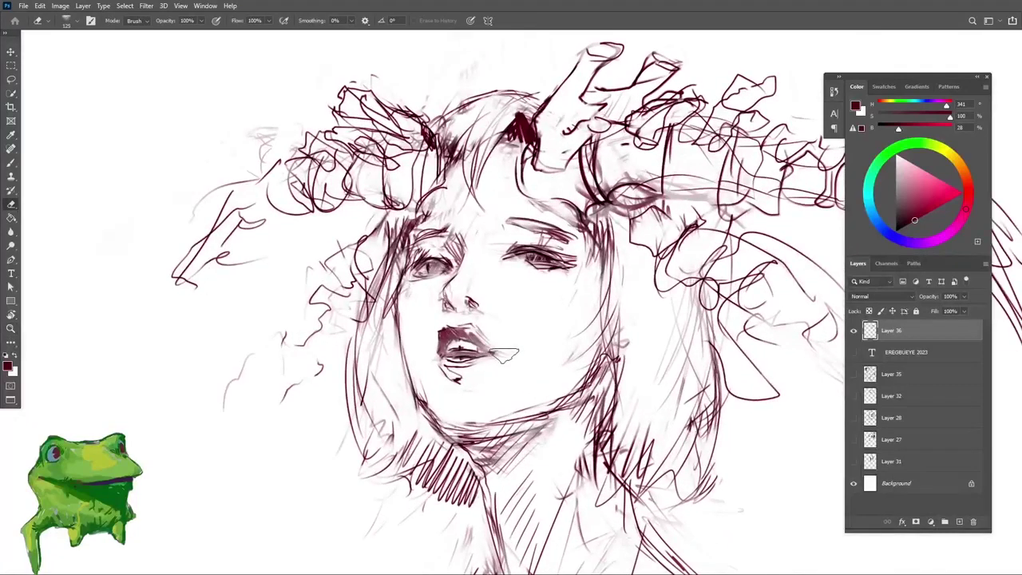
key("b")
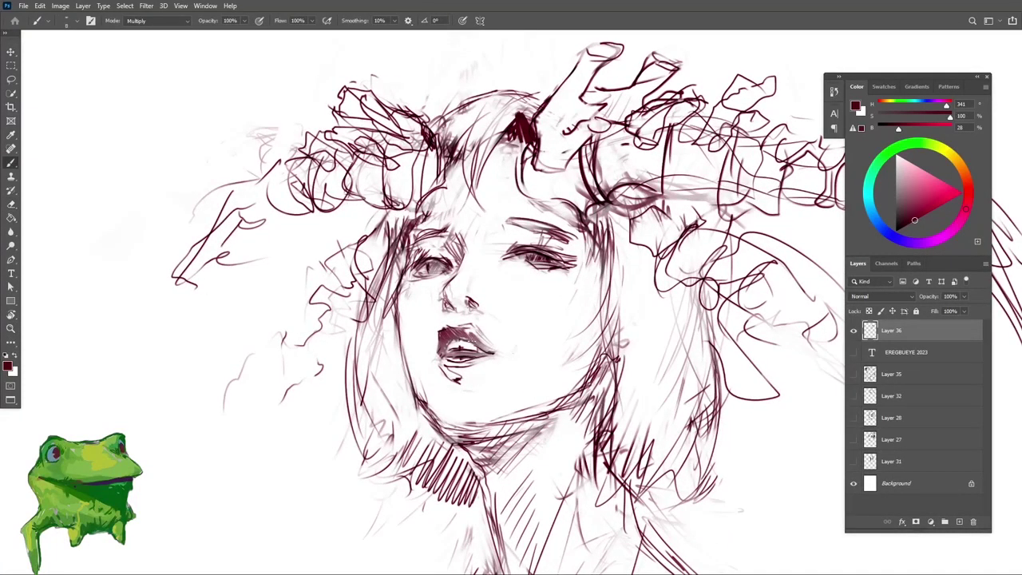
key("z")
left_click_drag(468, 338, 413, 340)
key("r")
left_click_drag(533, 377, 417, 416)
key("Escape")
key("z")
left_click_drag(464, 365, 519, 358)
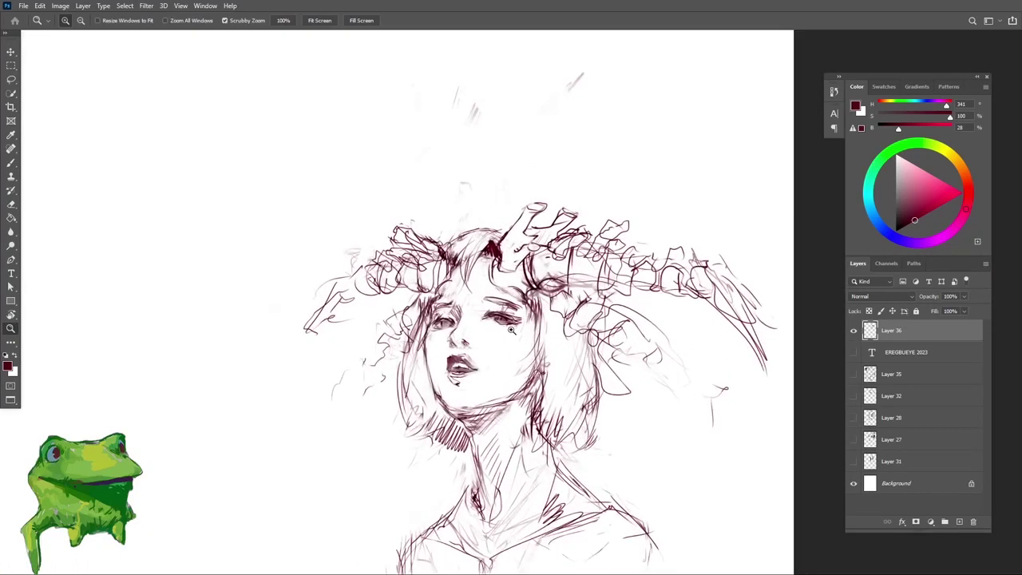
Step: Redraw the hair strand sweeping across the forehead to the base of the right-hand horn
mouse_move(514, 303)
left_mouse_down()
mouse_move(449, 295)
mouse_move(496, 308)
left_mouse_up()
key("b")
key("e")
key("b")
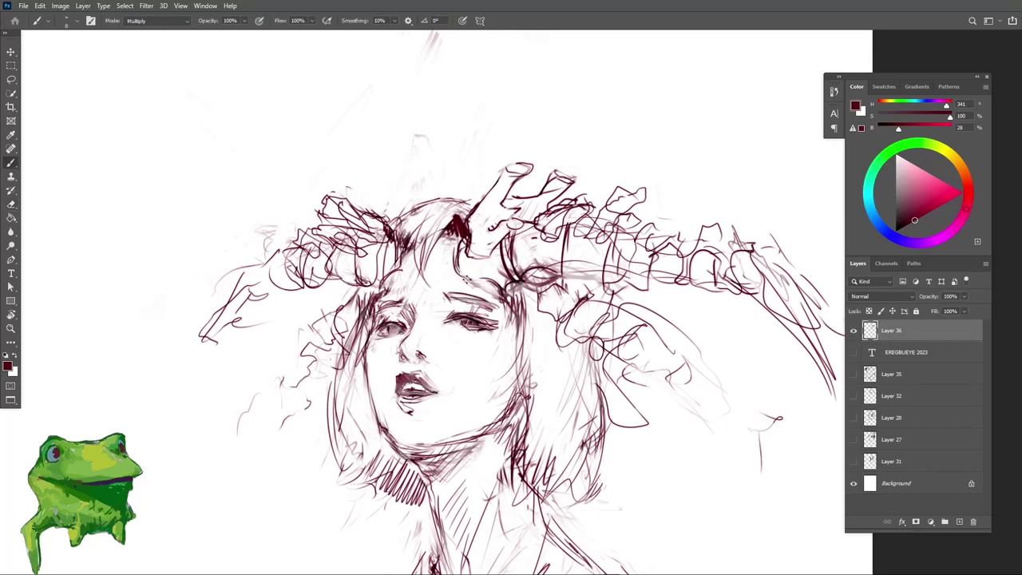
left_click_drag(536, 279, 485, 291)
key("e")
mouse_move(467, 257)
left_mouse_down()
mouse_move(473, 278)
mouse_move(509, 276)
left_mouse_up()
key("b")
Step: Replace the ring line near the base of the right-hand horn with a curved one and restate the rings farther along
key("e")
mouse_move(517, 238)
left_mouse_down()
mouse_move(522, 279)
mouse_move(514, 284)
left_mouse_up()
key("b")
left_click_drag(517, 249, 526, 284)
key("ctrl+z")
left_click_drag(517, 245, 525, 284)
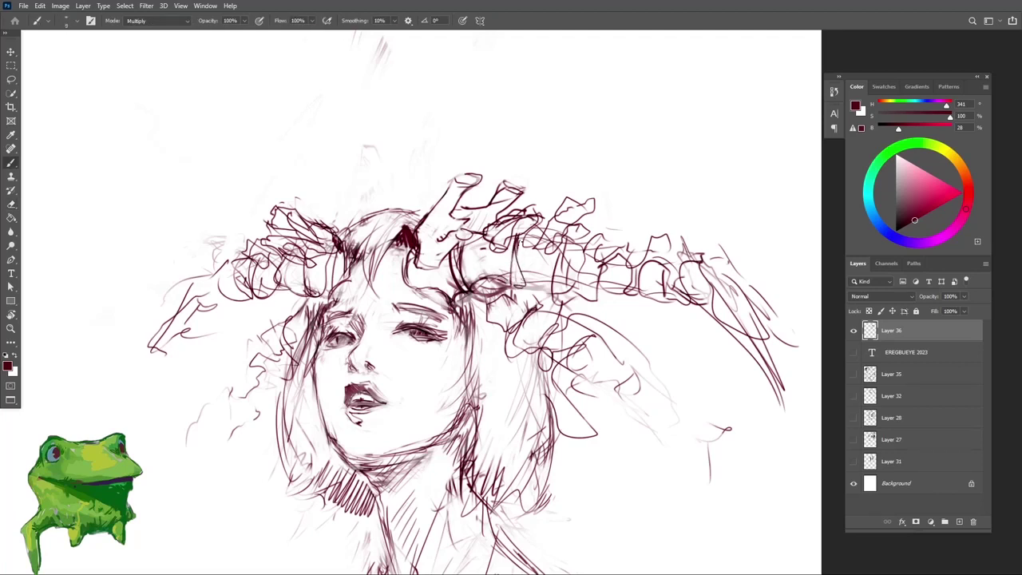
mouse_move(517, 245)
left_mouse_down()
mouse_move(524, 281)
mouse_move(568, 261)
mouse_move(599, 285)
mouse_move(547, 315)
mouse_move(616, 286)
mouse_move(655, 306)
mouse_move(660, 260)
left_mouse_up()
key("ctrl+space")
key("space")
key("e")
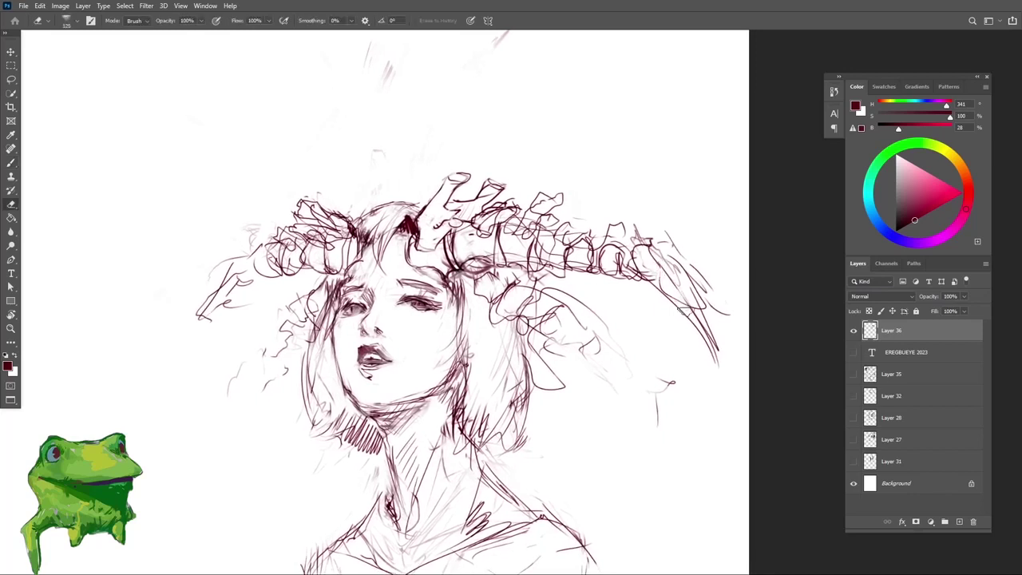
Step: Redraw the drooping outer tip of the right-hand horn with cleaner curved lines
key("b")
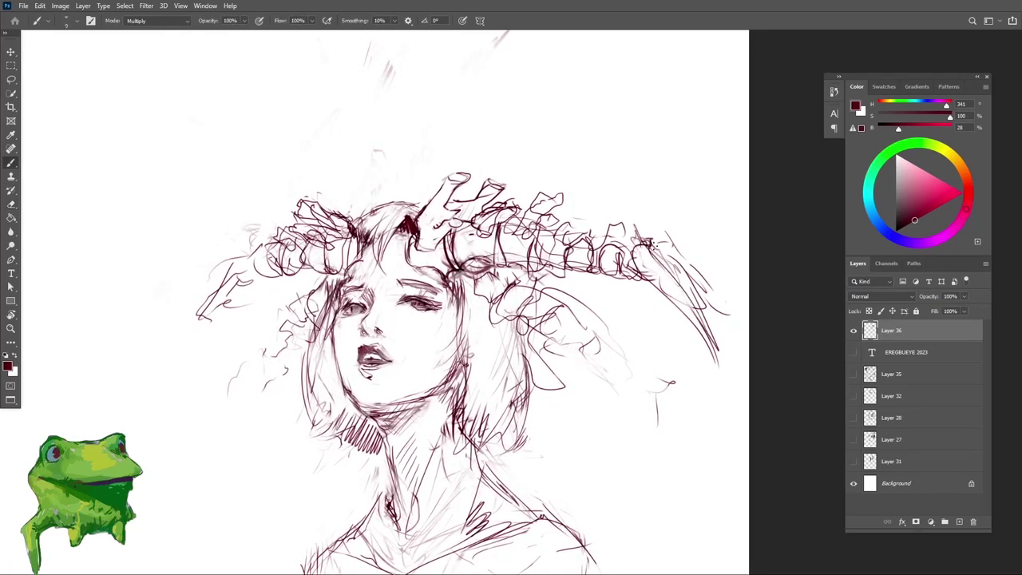
left_click_drag(653, 254, 714, 355)
key("e")
mouse_move(667, 283)
left_mouse_down()
mouse_move(695, 319)
mouse_move(679, 264)
mouse_move(682, 369)
mouse_move(689, 304)
mouse_move(652, 313)
mouse_move(686, 273)
mouse_move(675, 331)
left_mouse_up()
key("b")
key("z")
key("b")
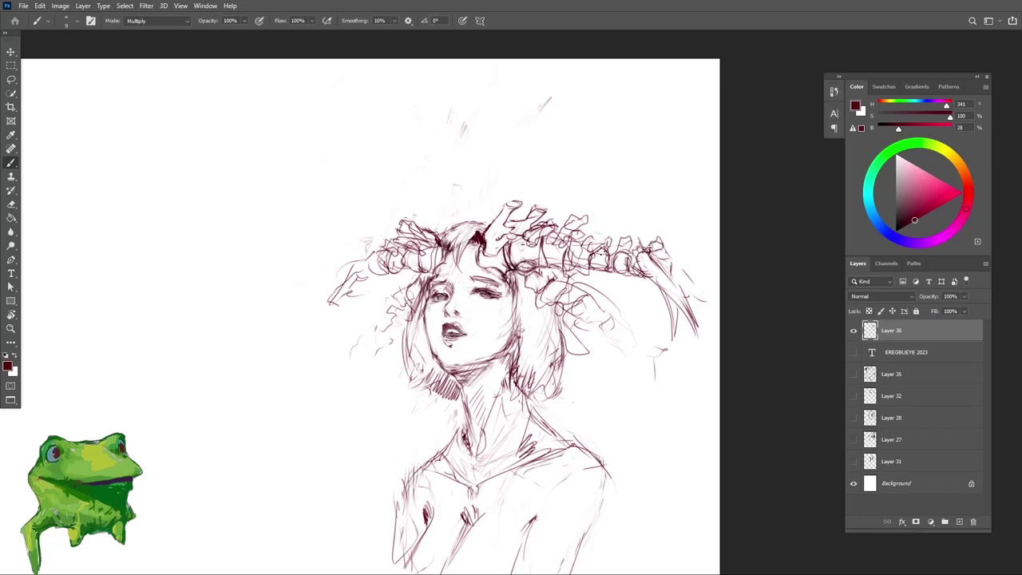
key("z")
mouse_move(603, 261)
left_mouse_down()
mouse_move(605, 304)
mouse_move(635, 245)
left_mouse_up()
mouse_move(594, 291)
left_mouse_down()
mouse_move(610, 285)
mouse_move(586, 292)
left_mouse_up()
key("b")
key("z")
Step: Clean up and redraw the inner contour lines running down the chest beside the arms
key("e")
mouse_move(497, 329)
left_mouse_down()
mouse_move(519, 325)
mouse_move(463, 334)
left_mouse_up()
key("z")
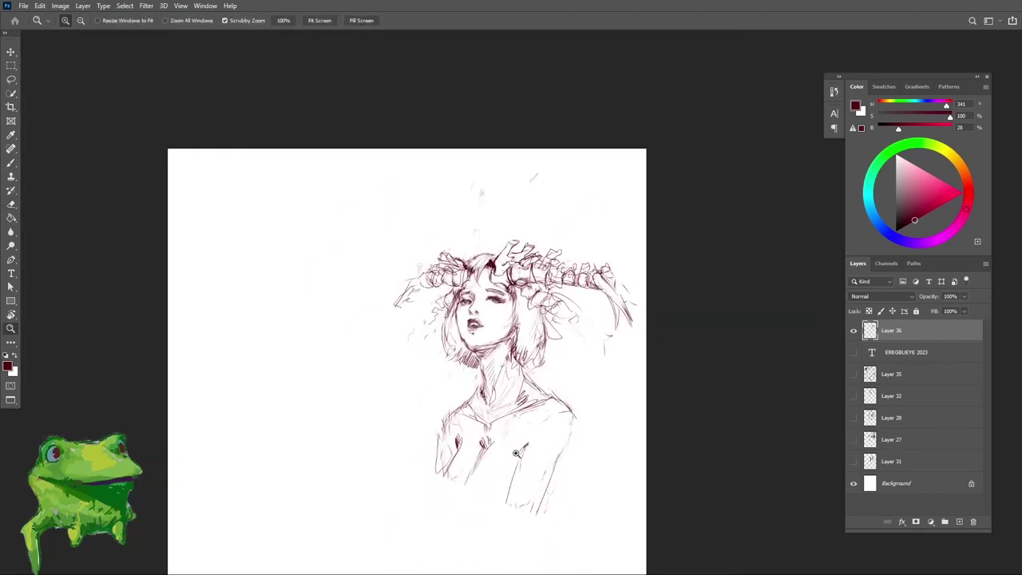
key("e")
mouse_move(499, 484)
left_mouse_down()
mouse_move(515, 482)
mouse_move(478, 453)
left_mouse_up()
key("b")
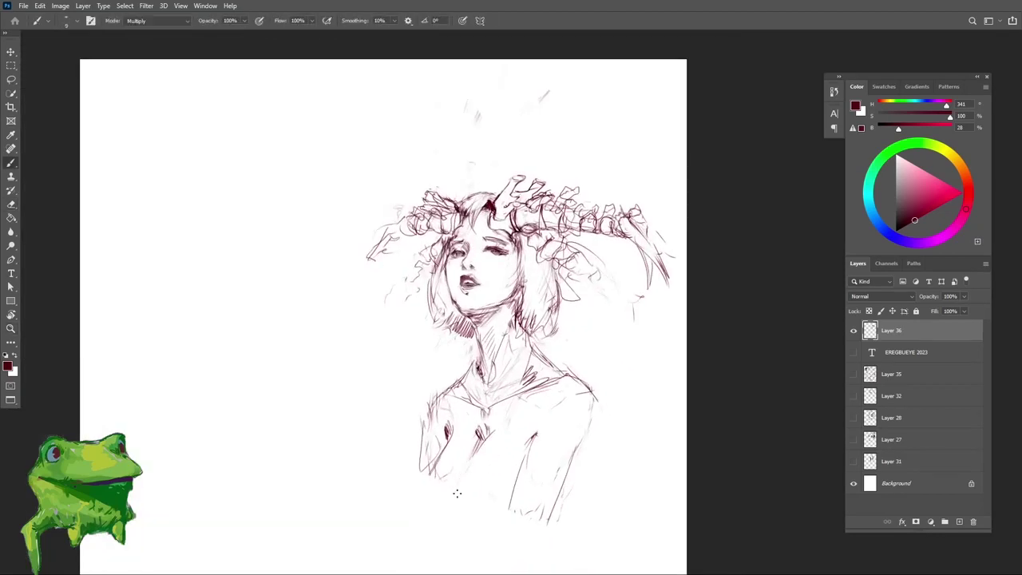
mouse_move(455, 491)
left_mouse_down()
mouse_move(492, 436)
mouse_move(496, 463)
mouse_move(538, 458)
mouse_move(528, 478)
mouse_move(538, 441)
mouse_move(503, 507)
mouse_move(524, 446)
left_mouse_up()
key("e")
key("b")
key("e")
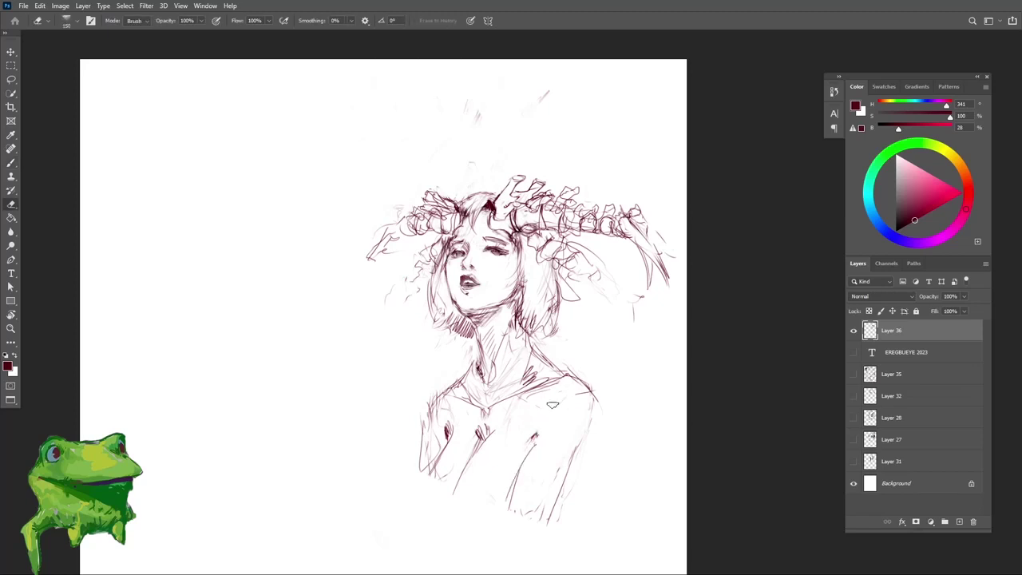
Step: Add a short crease mark below the right-hand shoulder and erase excess lines at the left-hand collarbone
key("b")
left_click_drag(551, 406, 564, 393)
key("e")
left_click_drag(464, 405, 460, 394)
key("b")
key("e")
Step: Rework the right-hand collarbone line with eraser and brush, undoing one stroke
mouse_move(523, 390)
left_mouse_down()
mouse_move(493, 405)
mouse_move(555, 387)
left_mouse_up()
key("b")
key("ctrl+z")
key("e")
key("b")
key("e")
key("b")
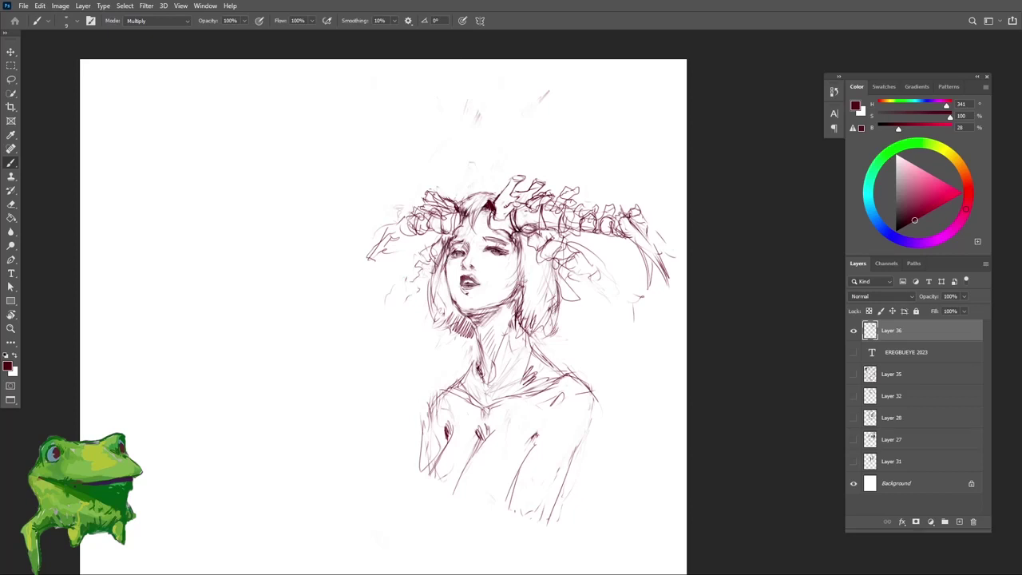
Step: Refine the collarbone lines and the shading at the pit of the neck, alternating brush and eraser
key("z")
left_click_drag(481, 410, 518, 408)
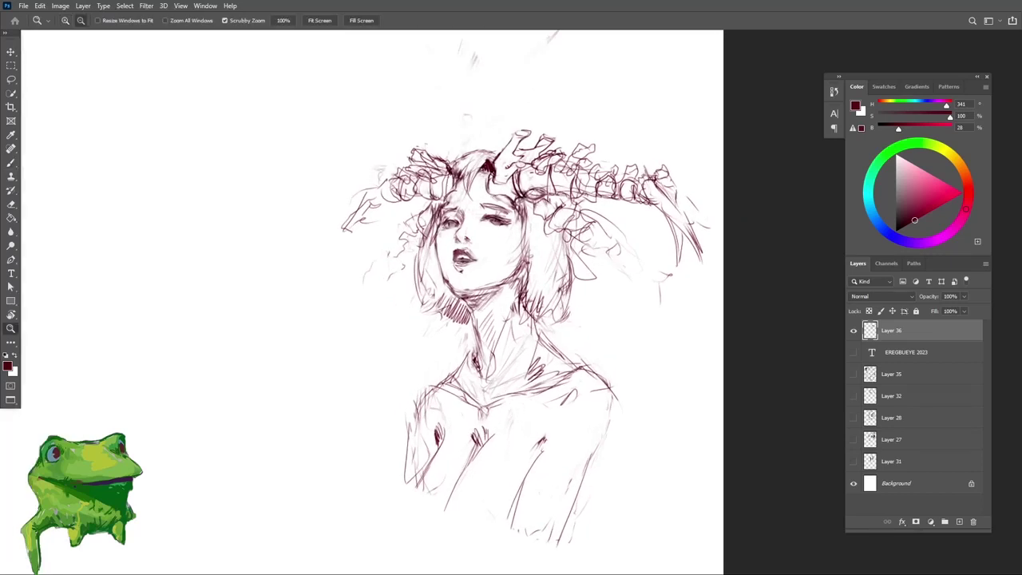
key("b")
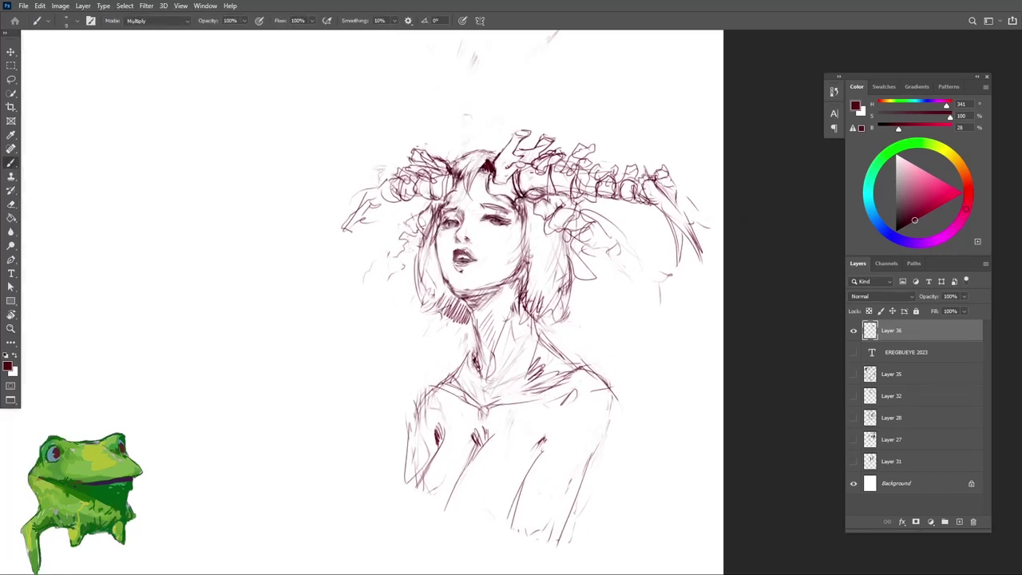
key("shift+alt+m")
mouse_move(512, 408)
left_mouse_down()
mouse_move(589, 370)
mouse_move(452, 396)
mouse_move(519, 392)
mouse_move(470, 389)
mouse_move(509, 404)
mouse_move(487, 367)
left_mouse_up()
key("z")
key("e")
key("z")
key("e")
key("b")
key("e")
key("b")
key("space")
key("z")
left_click_drag(504, 349, 541, 357)
key("e")
key("b")
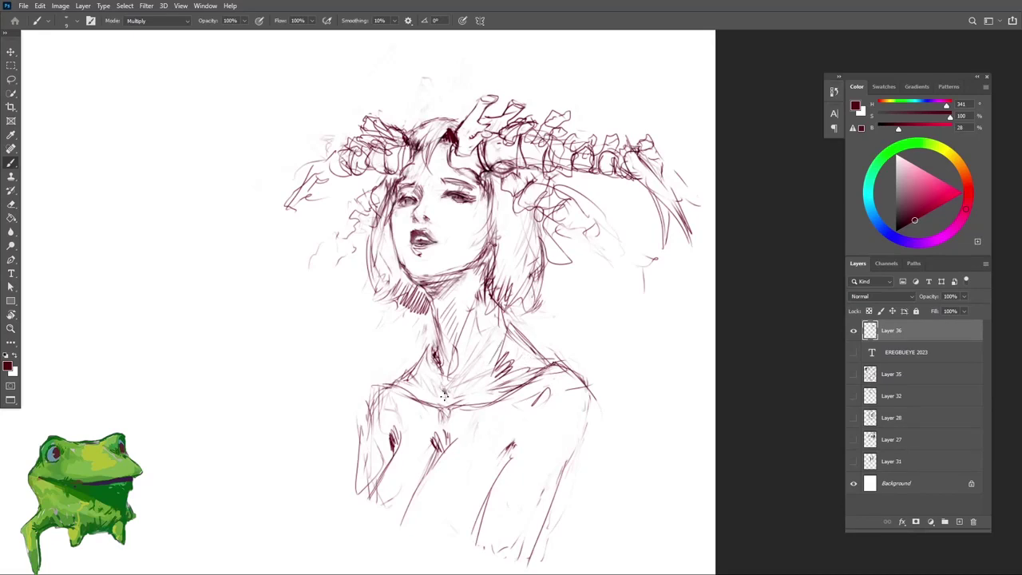
Step: Lighten the line running from the neck to the left-hand shoulder
scroll(445, 396, "down", 2)
scroll(440, 409, "up", 1)
key("e")
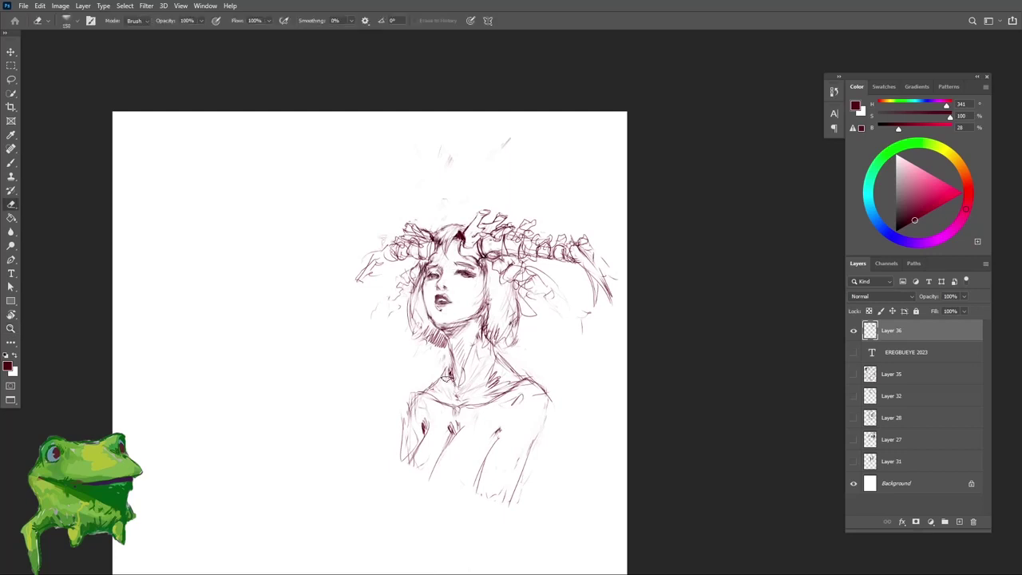
key("b")
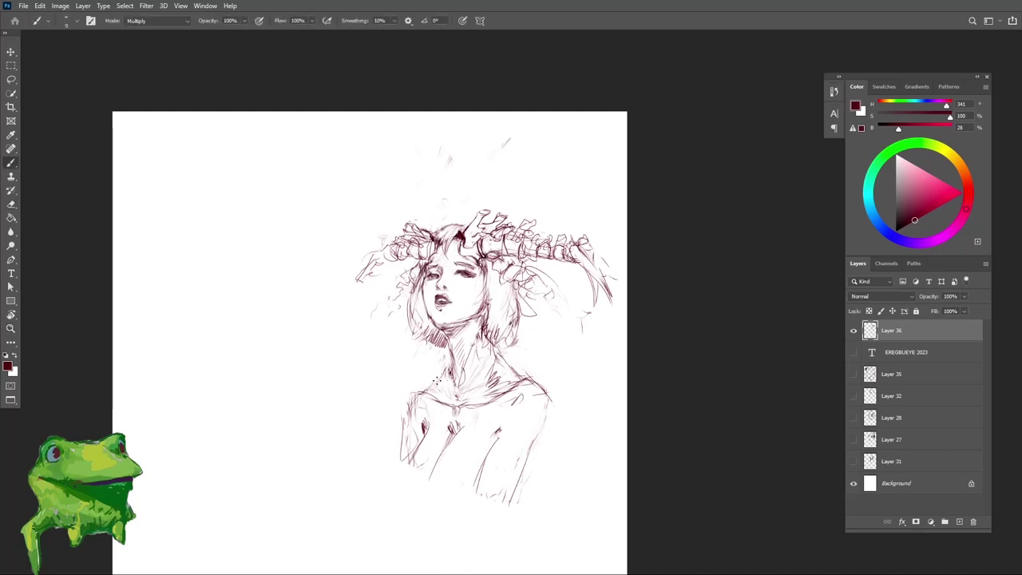
Step: Select the torso with the Lasso, shift it slightly upward and deselect it
scroll(437, 381, "up", 1)
key("l")
mouse_move(386, 479)
left_mouse_down()
mouse_move(599, 414)
mouse_move(478, 387)
mouse_move(375, 471)
left_mouse_up()
key("v")
left_click_drag(499, 441, 499, 430)
key("ctrl+d")
Step: Redraw the outline of the right-hand shoulder and upper arm, alternating eraser and brush
key("e")
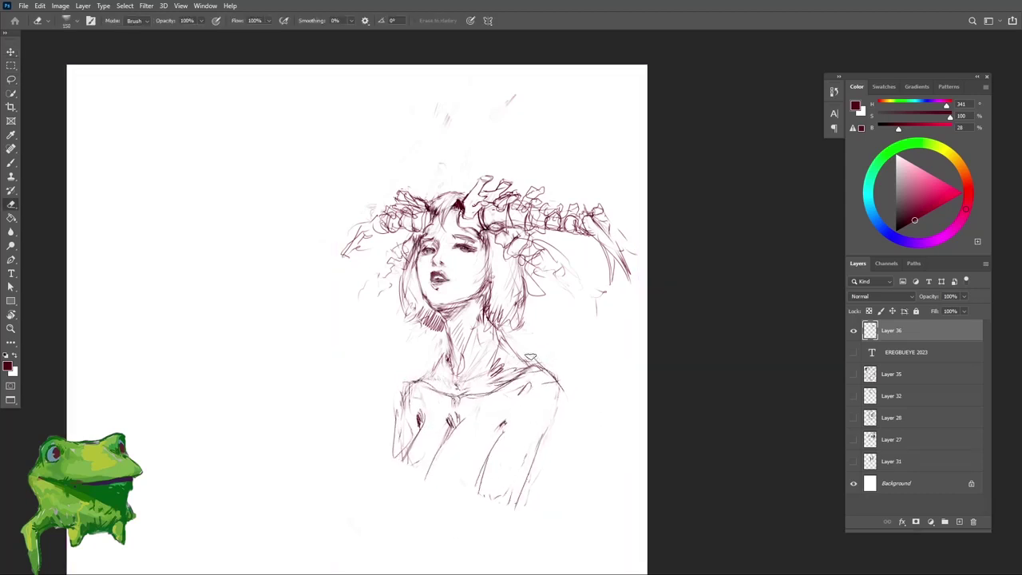
key("b")
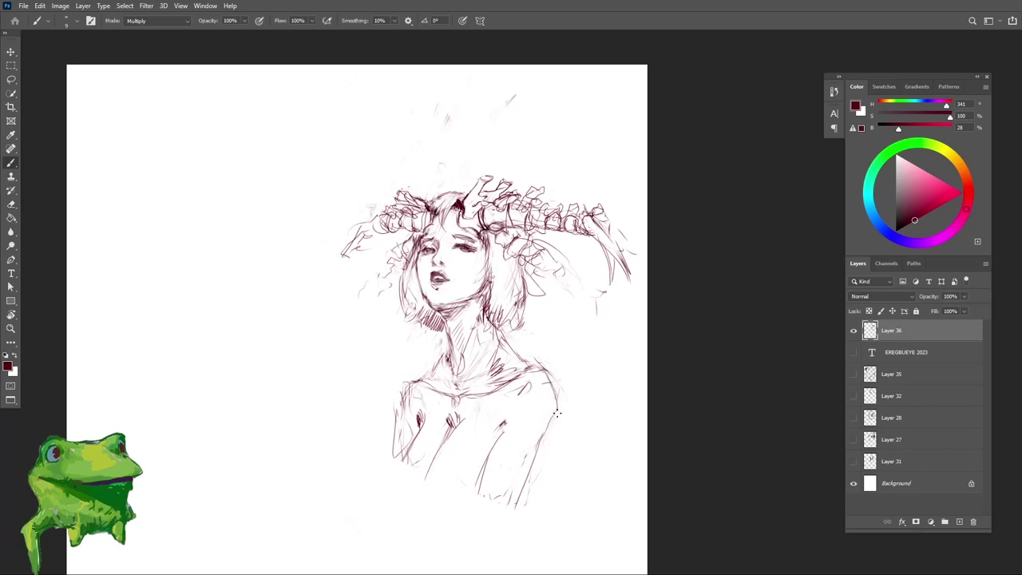
scroll(556, 413, "up", 1)
key("e")
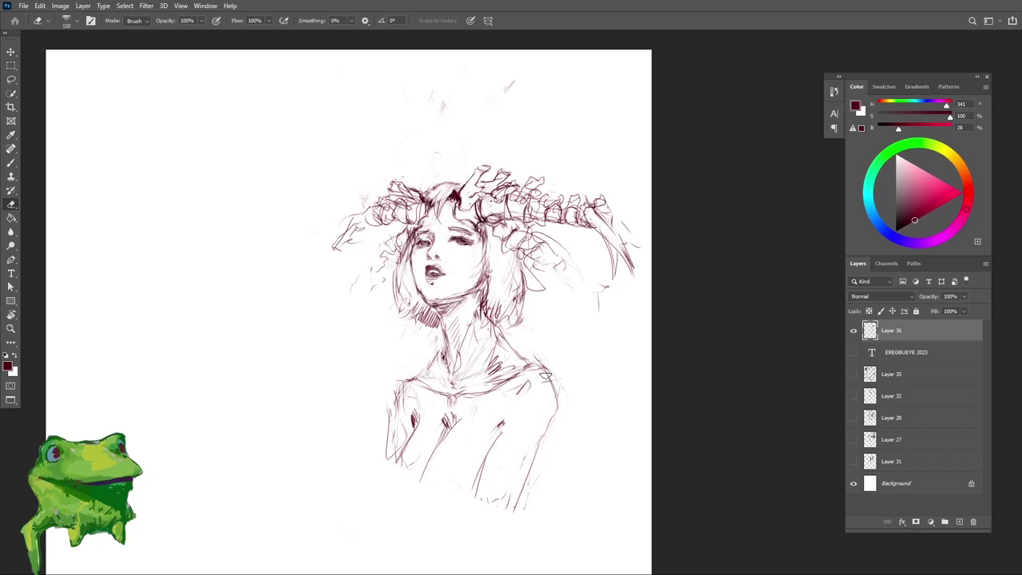
scroll(544, 377, "up", 1)
left_click_drag(543, 394, 562, 377)
key("b")
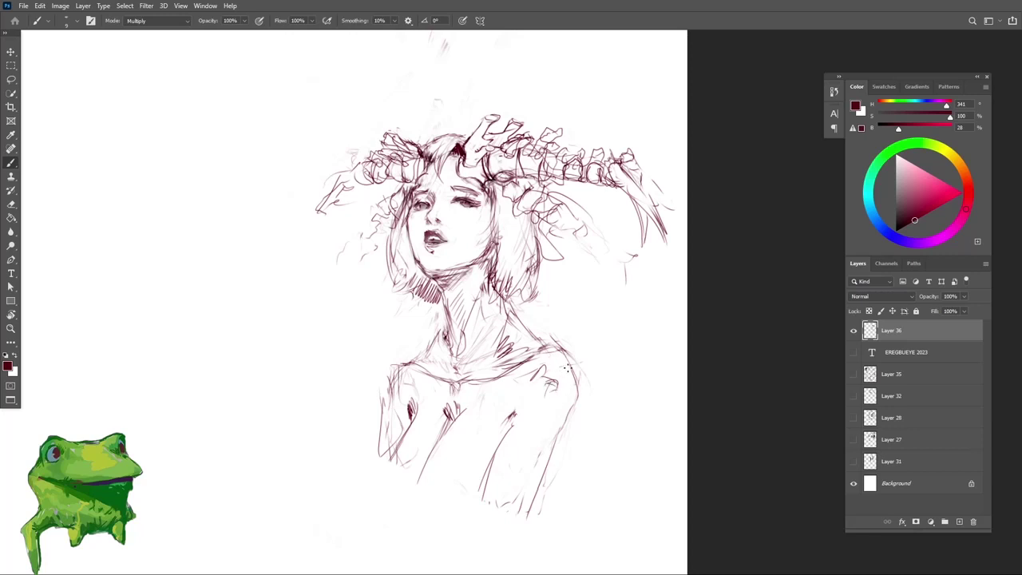
left_click_drag(577, 391, 568, 430)
key("e")
key("b")
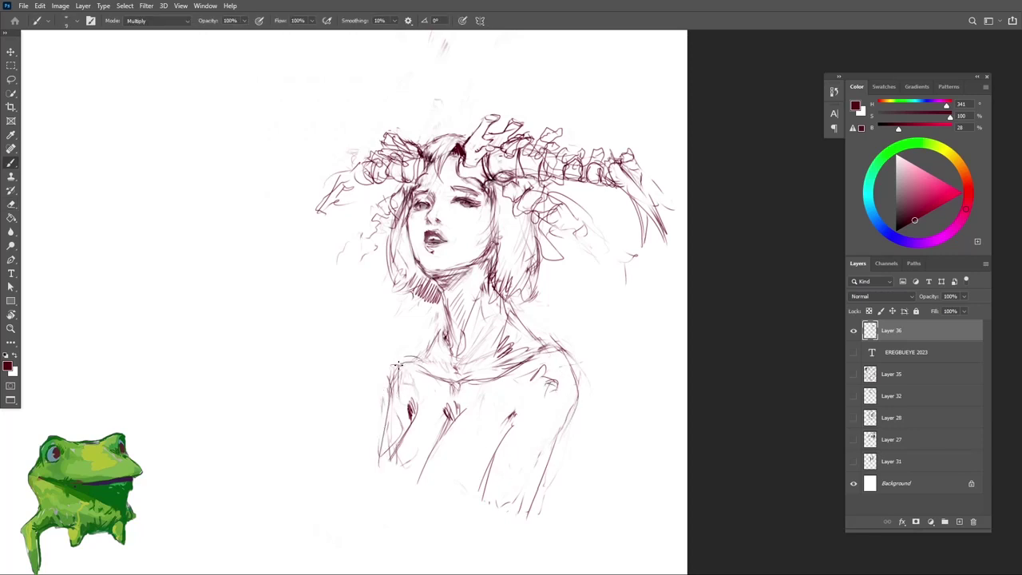
Step: Rework the line from the neck to the left-hand shoulder with eraser and brush
key("e")
key("b")
mouse_move(435, 336)
left_mouse_down()
mouse_move(413, 356)
mouse_move(426, 360)
left_mouse_up()
key("e")
key("b")
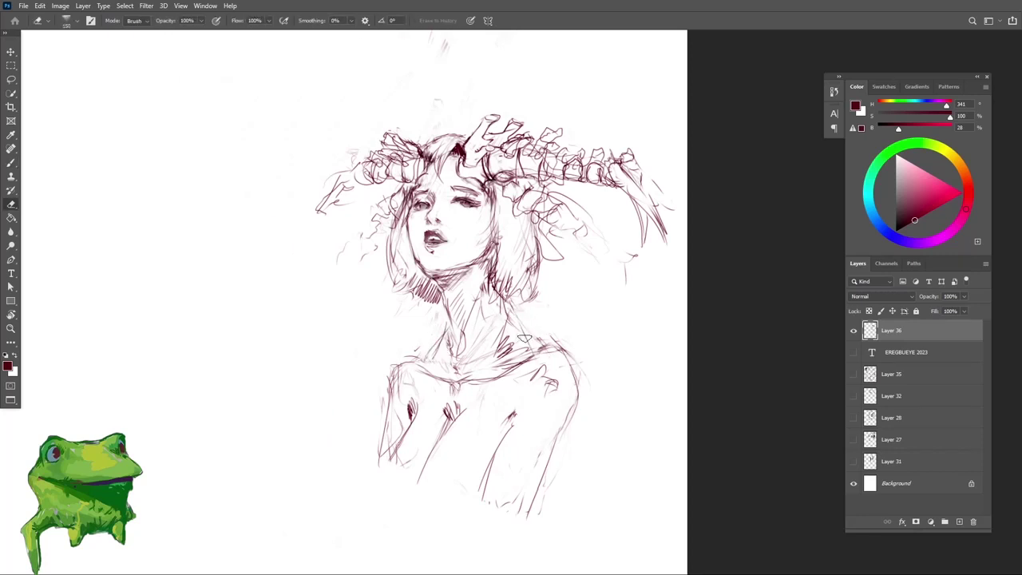
Step: Refine the edge of the hair beside the right-hand cheek and jaw, alternating eraser and brush
key("z")
mouse_move(535, 341)
left_mouse_down()
mouse_move(475, 342)
mouse_move(564, 338)
mouse_move(556, 292)
left_mouse_up()
key("e")
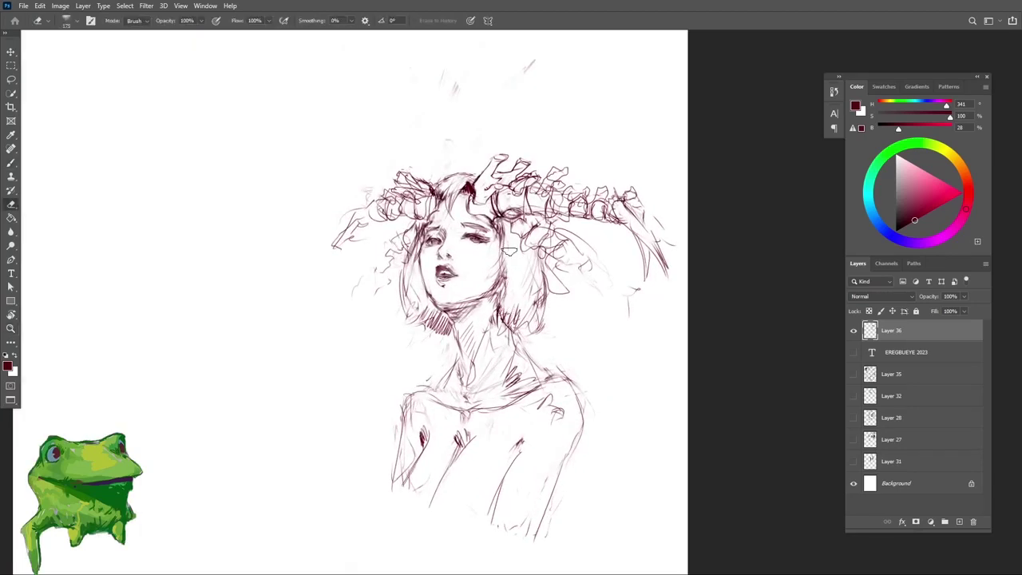
scroll(487, 276, "up", 1)
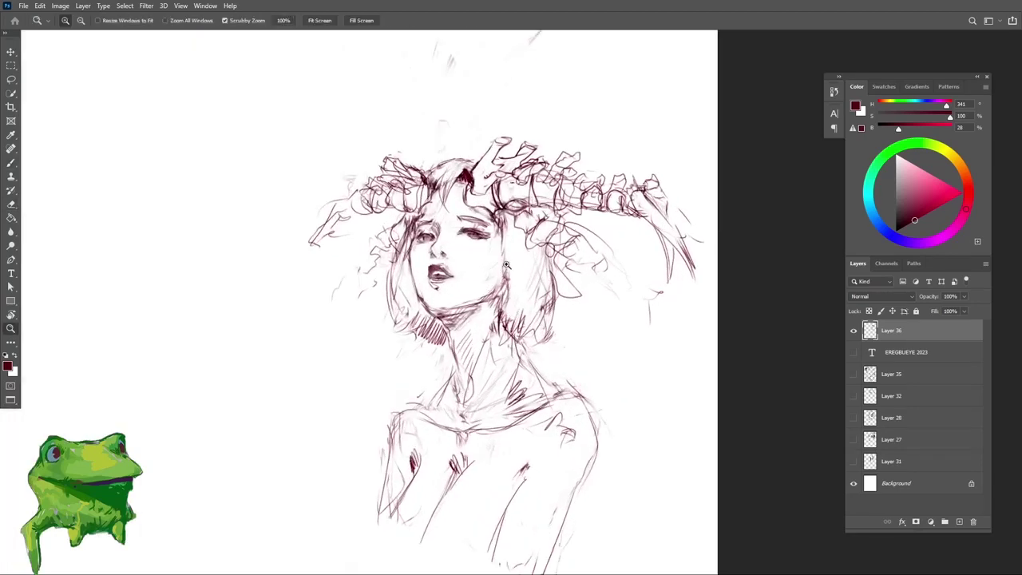
key("b")
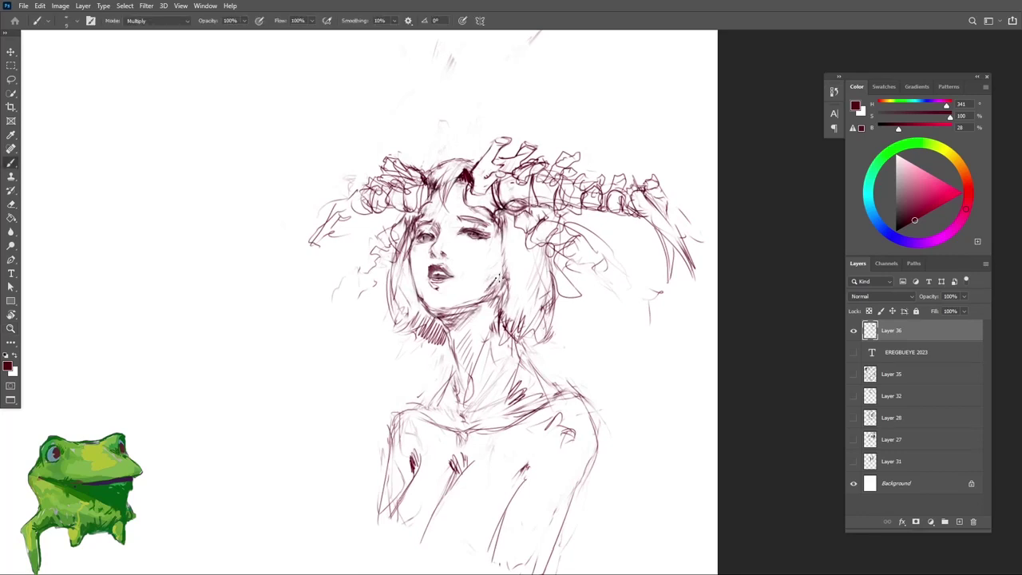
key("e")
key("b")
left_click_drag(492, 256, 485, 262)
Step: Mark the right-hand cheek with a short stroke and clean up the hair beside it with the eraser
key("z")
left_click_drag(479, 293, 428, 295)
mouse_move(470, 286)
left_mouse_down()
mouse_move(511, 264)
mouse_move(483, 263)
mouse_move(503, 269)
mouse_move(445, 285)
left_mouse_up()
key("b")
key("z")
key("e")
key("z")
key("e")
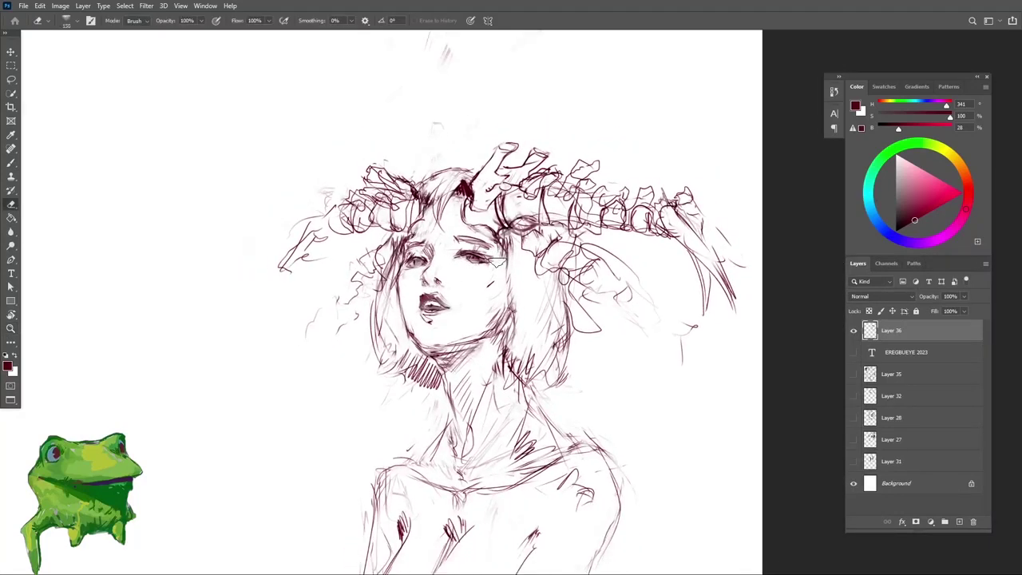
left_click_drag(511, 239, 498, 290)
key("bracketright")
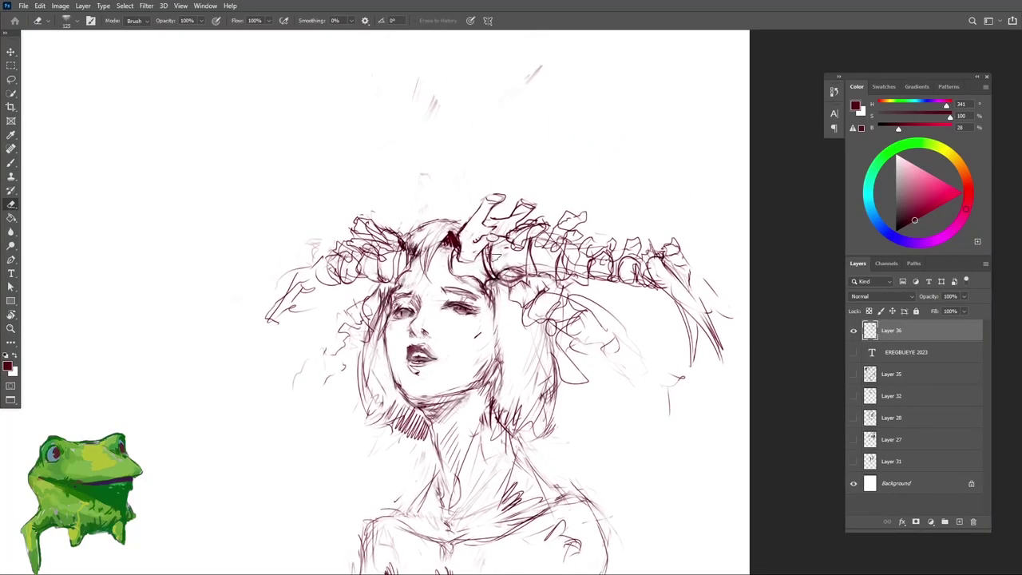
Step: Rework the upright prong near the base of the right-hand horn with eraser and brush, undoing several strokes
key("z")
key("b")
mouse_move(480, 249)
left_mouse_down()
mouse_move(493, 247)
mouse_move(473, 254)
left_mouse_up()
key("e")
key("b")
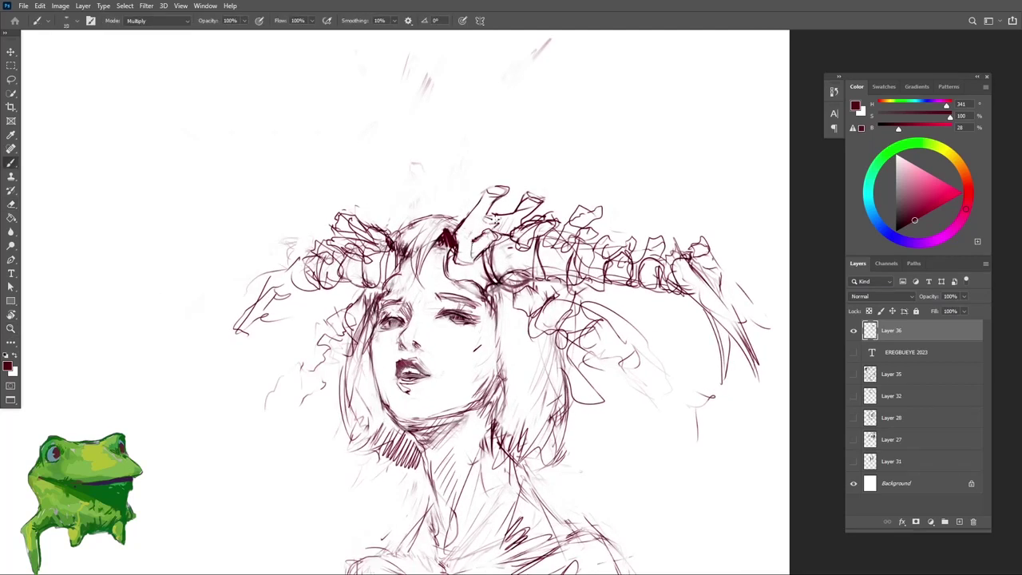
key("ctrl+z")
key("ctrl+z")
key("ctrl+z")
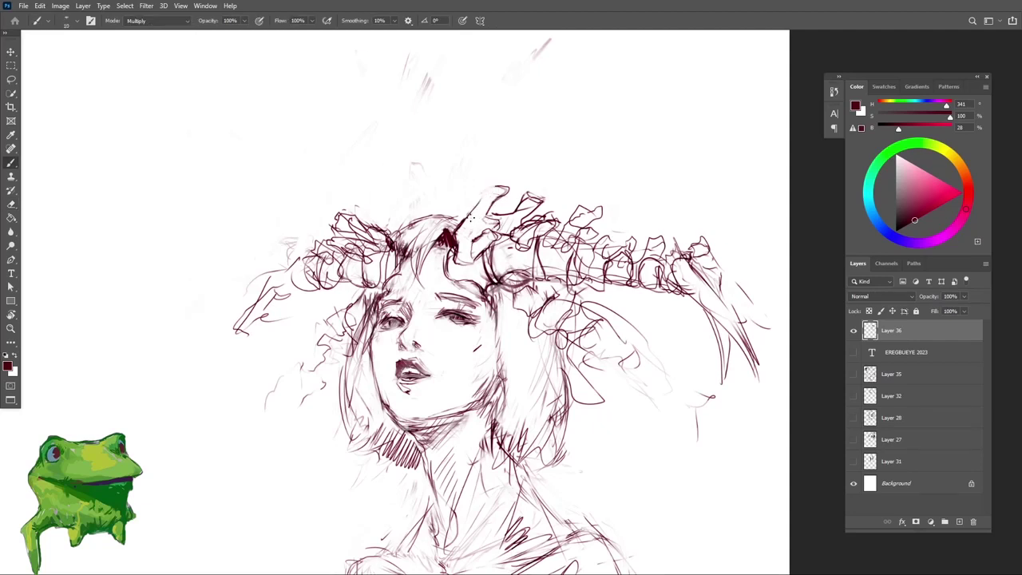
key("ctrl+z")
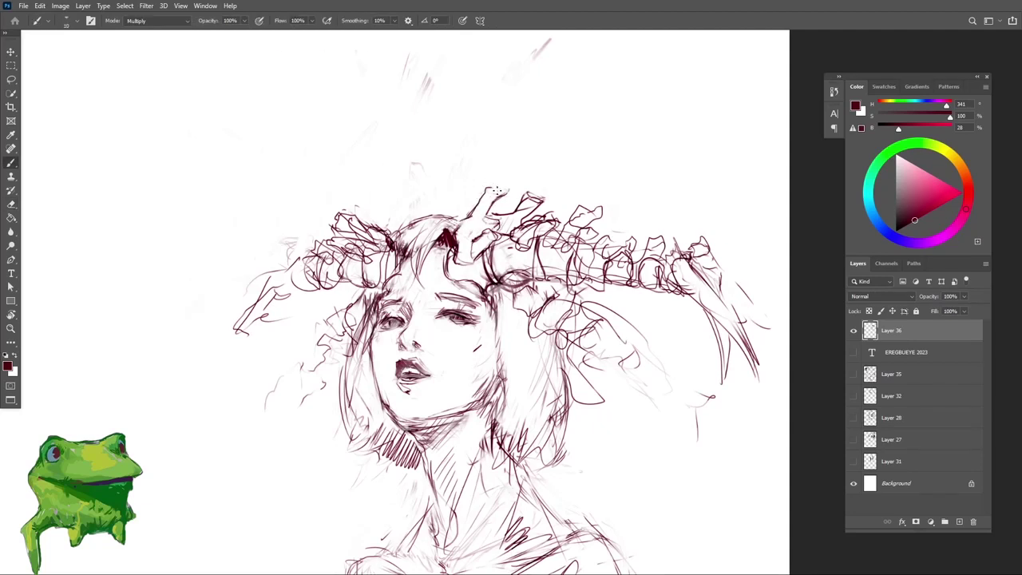
Step: Redraw the leaves beneath the base of the right-hand horn and the hair strand framing the face
key("z")
left_click(526, 207, "alt")
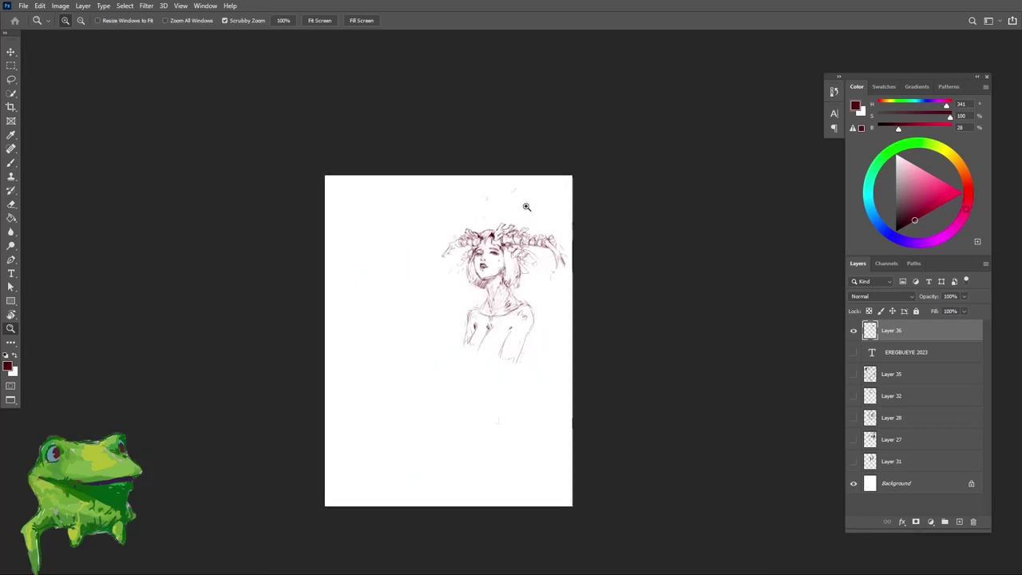
left_click(527, 207)
key("e")
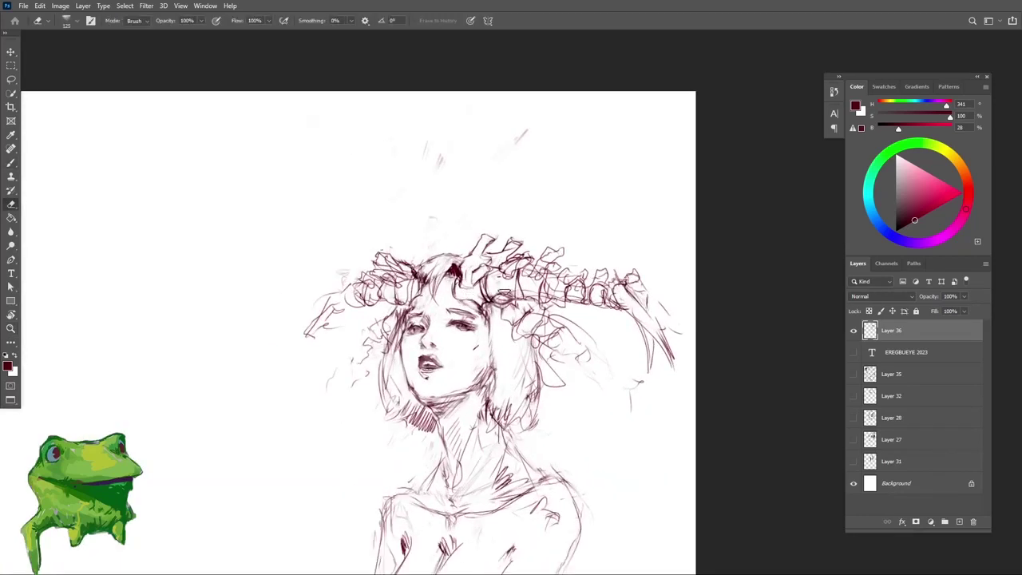
key("b")
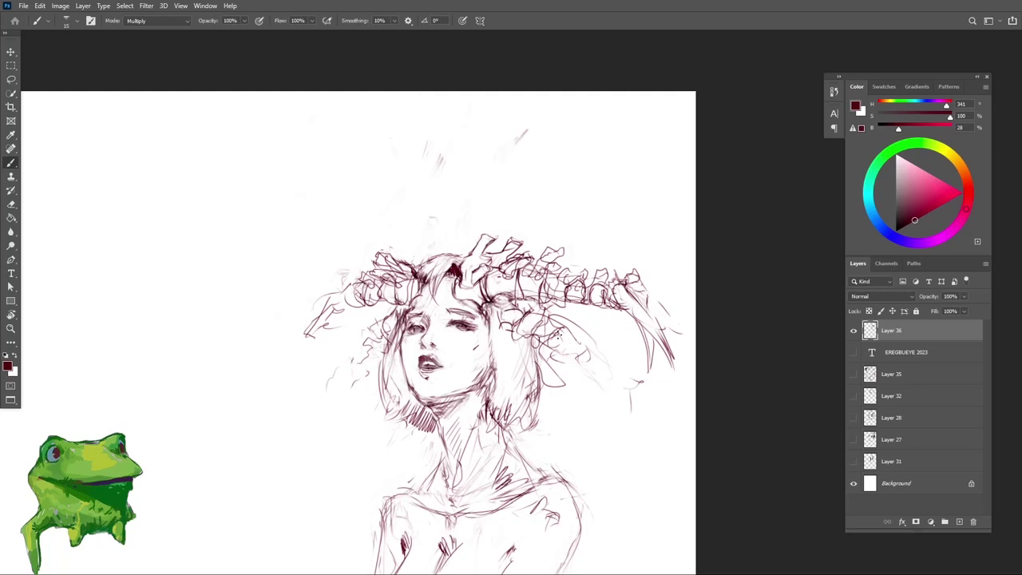
key("e")
left_click_drag(502, 311, 518, 310)
key("b")
key("e")
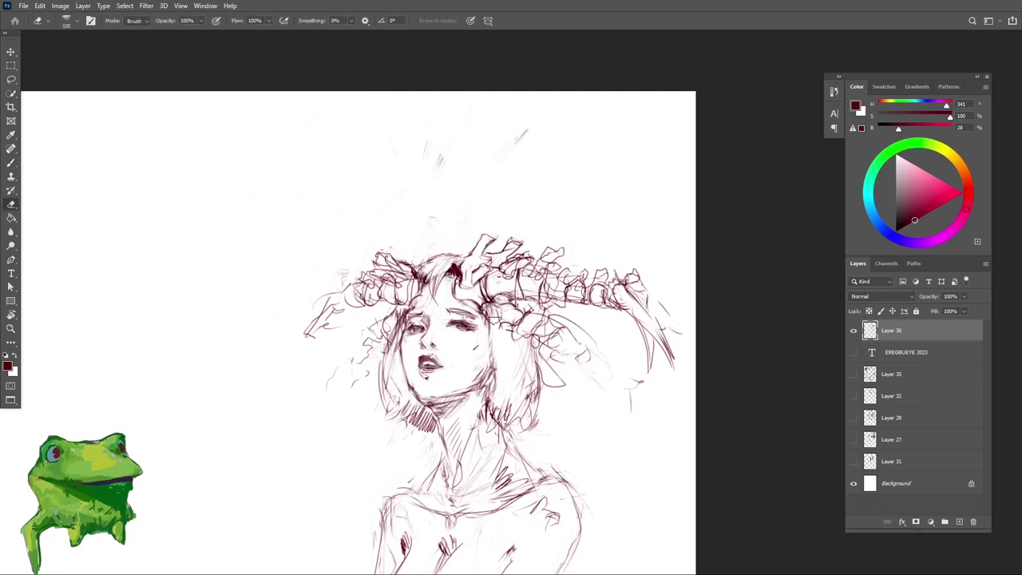
left_click_drag(497, 313, 475, 353)
key("b")
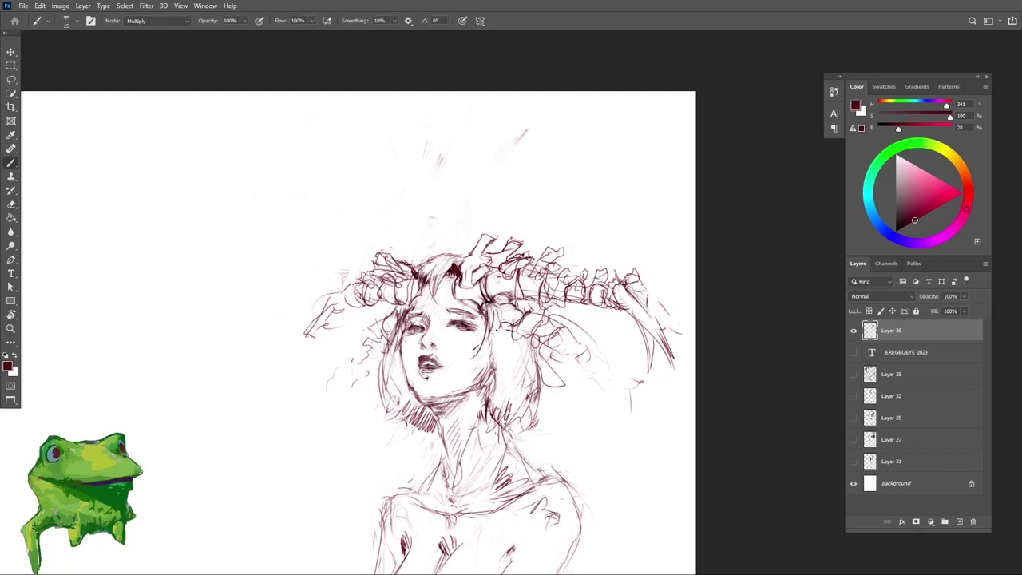
Step: Erase the dense lines on the lower lip with a smaller eraser and begin redrawing its strokes
key("z")
left_click(435, 369)
left_click(435, 369)
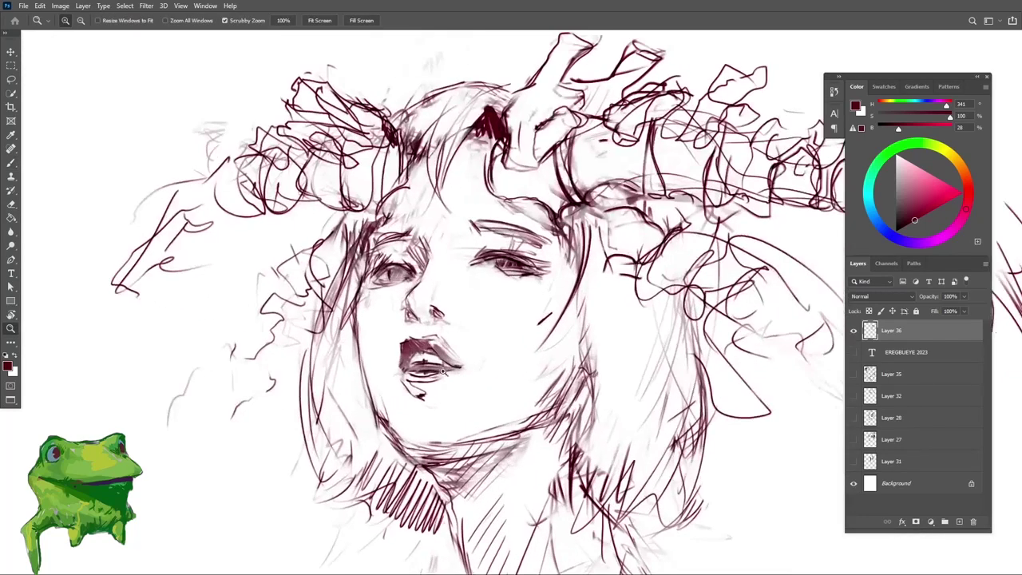
key("e")
mouse_move(415, 377)
left_mouse_down()
mouse_move(449, 383)
mouse_move(425, 388)
mouse_move(432, 362)
mouse_move(444, 362)
left_mouse_up()
key("z")
key("e")
mouse_move(412, 357)
left_mouse_down()
mouse_move(427, 363)
mouse_move(454, 339)
left_mouse_up()
key("bracketleft")
key("bracketleft")
key("bracketleft")
key("z")
left_click_drag(476, 380, 471, 382)
scroll(471, 382, "up", 3)
key("b")
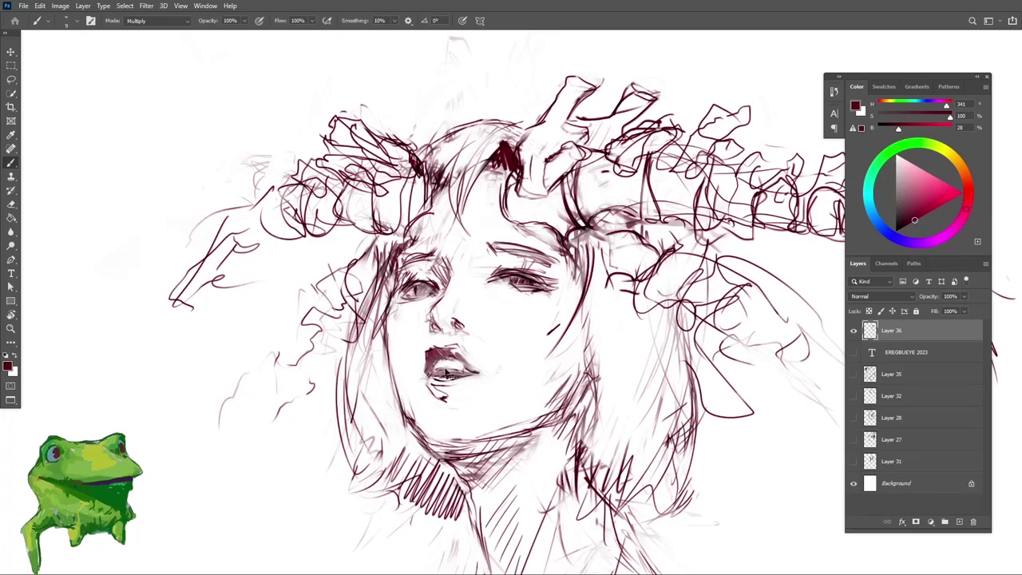
Step: Sharpen the parting line of the lips and clean up the lower lip with eraser and brush
key("z")
left_click_drag(468, 372, 431, 373)
key("r")
left_click_drag(564, 449, 414, 422)
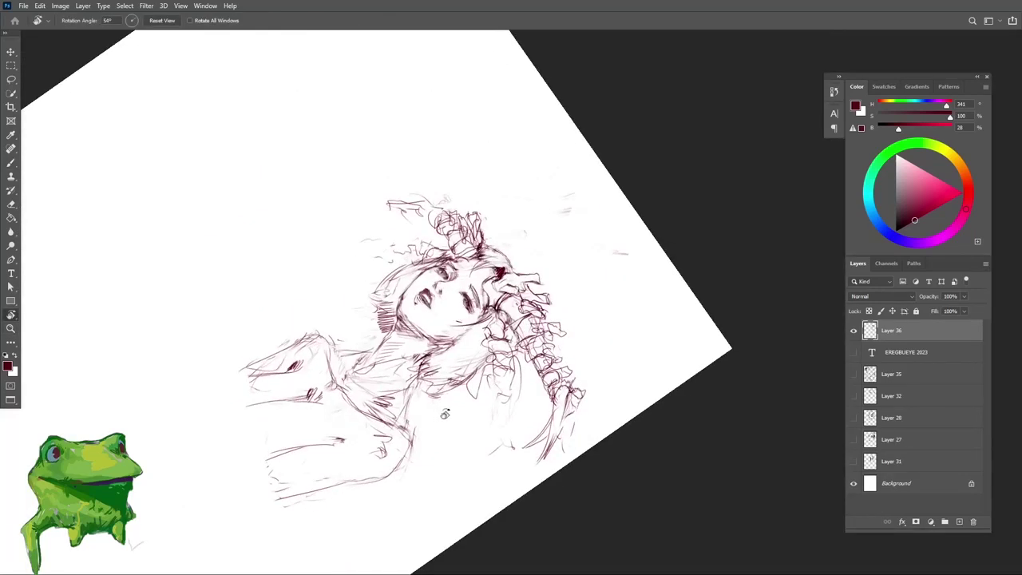
key("Escape")
key("z")
left_click_drag(473, 377, 496, 377)
scroll(472, 374, "up", 2)
key("e")
key("b")
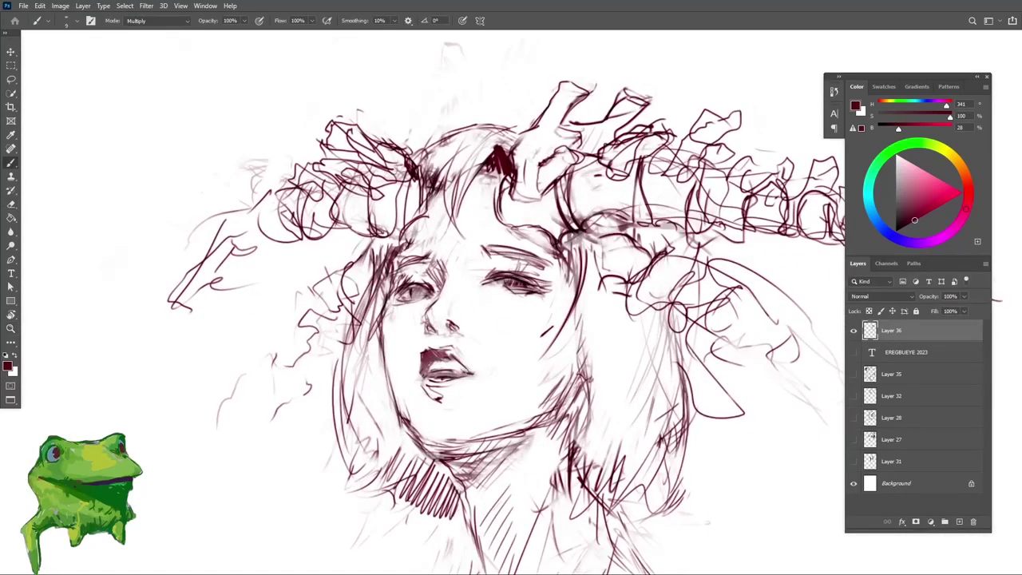
Step: Draw the left-hand edge of the lower lip as a curve running down toward the chin
key("z")
left_click_drag(463, 379, 426, 380)
key("r")
mouse_move(548, 392)
left_mouse_down()
mouse_move(405, 407)
mouse_move(457, 389)
left_mouse_up()
key("Escape")
key("z")
left_click(458, 388)
key("b")
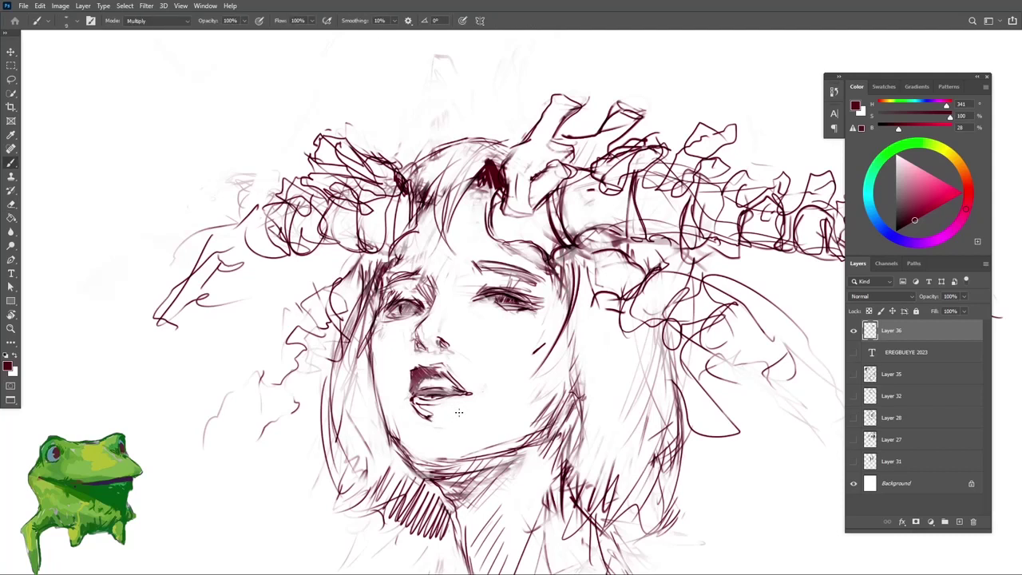
Step: Rework the lower lip with short horizontal shading strokes below it, alternating brush and eraser
mouse_move(468, 404)
left_mouse_down()
mouse_move(432, 420)
mouse_move(445, 420)
mouse_move(399, 417)
left_mouse_up()
key("z")
key("e")
key("b")
key("e")
key("b")
key("z")
key("r")
left_click_drag(581, 337, 523, 372)
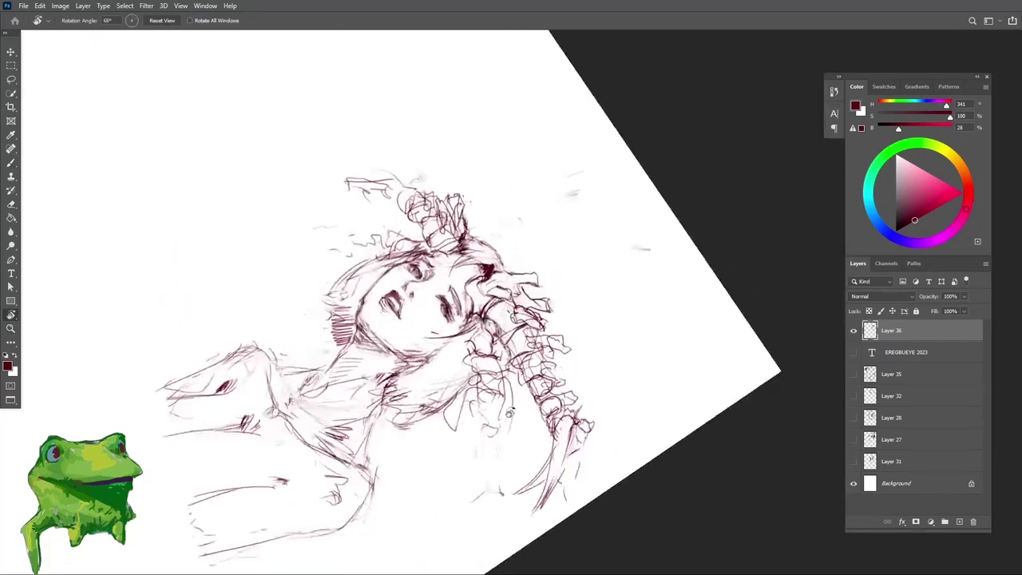
key("Escape")
key("z")
mouse_move(458, 417)
left_mouse_down()
mouse_move(551, 415)
mouse_move(404, 393)
mouse_move(446, 401)
mouse_move(428, 420)
mouse_move(448, 413)
left_mouse_up()
key("e")
key("b")
key("e")
key("b")
Step: Clean up the area around the lips and chin with the eraser
key("z")
left_click_drag(453, 403, 424, 450)
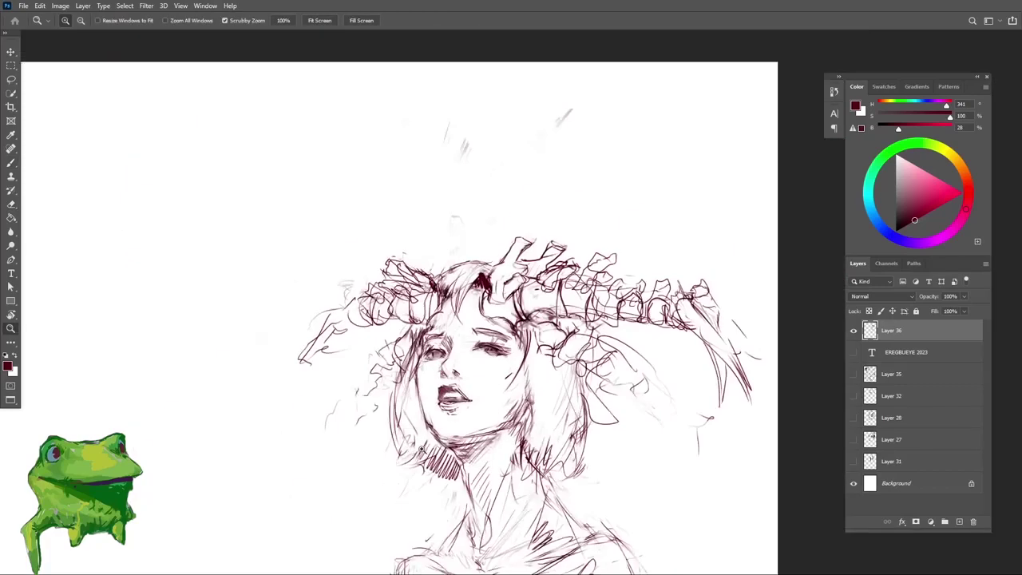
left_click_drag(456, 404, 499, 405)
key("e")
mouse_move(426, 407)
left_mouse_down()
mouse_move(434, 417)
mouse_move(385, 485)
left_mouse_up()
key("z")
mouse_move(505, 411)
left_mouse_down()
mouse_move(500, 352)
mouse_move(467, 379)
left_mouse_up()
key("e")
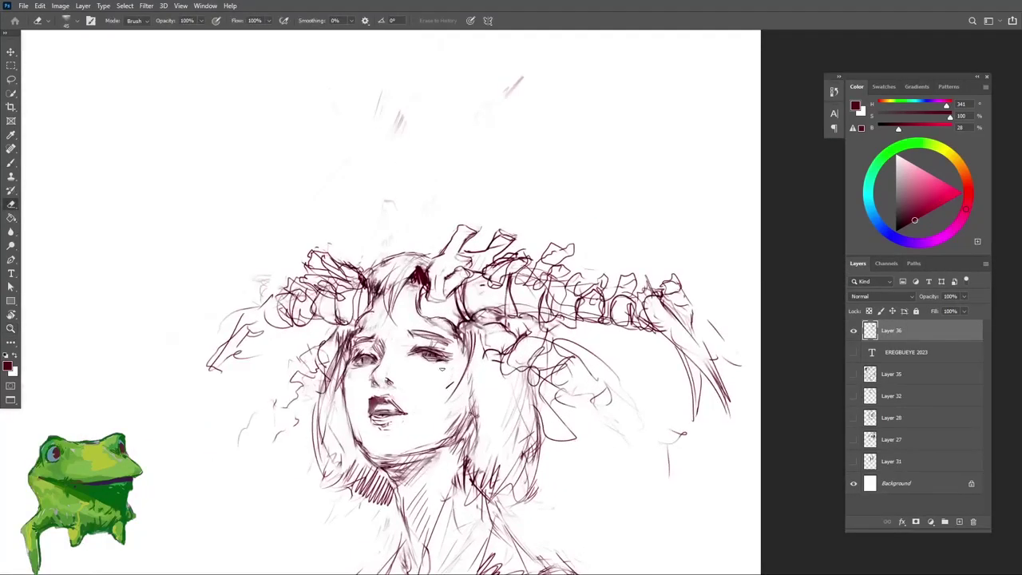
Step: Redefine the inner corner and lower lid of the right-hand eye, alternating eraser and brush
key("z")
left_click_drag(425, 352, 481, 351)
key("e")
key("z")
scroll(415, 352, "up", 1)
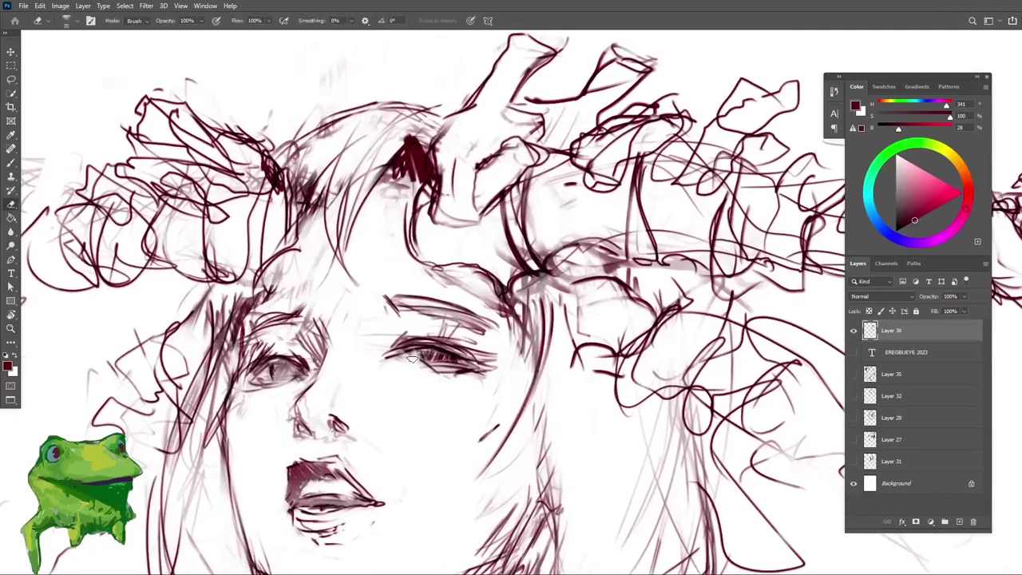
key("b")
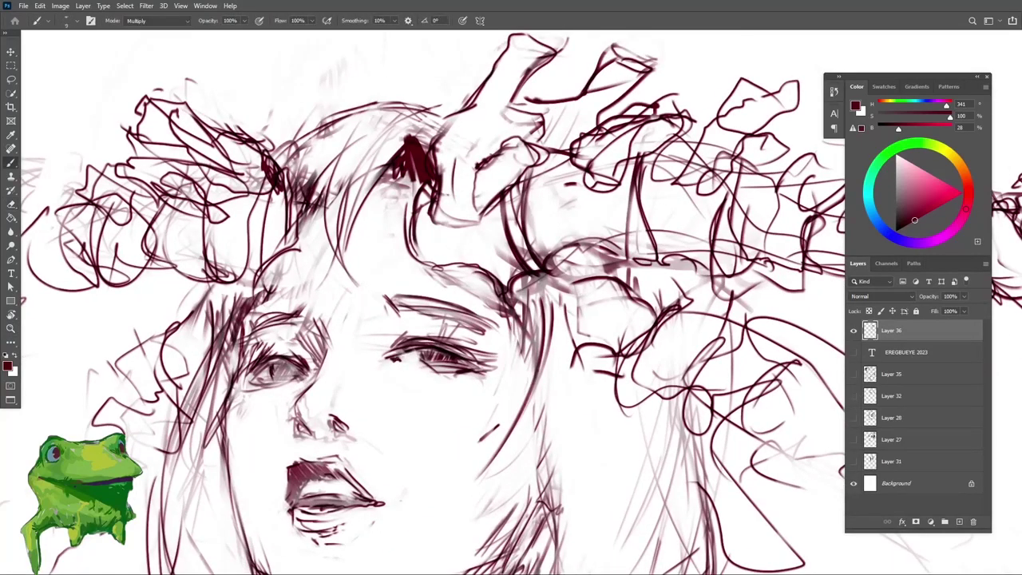
key("e")
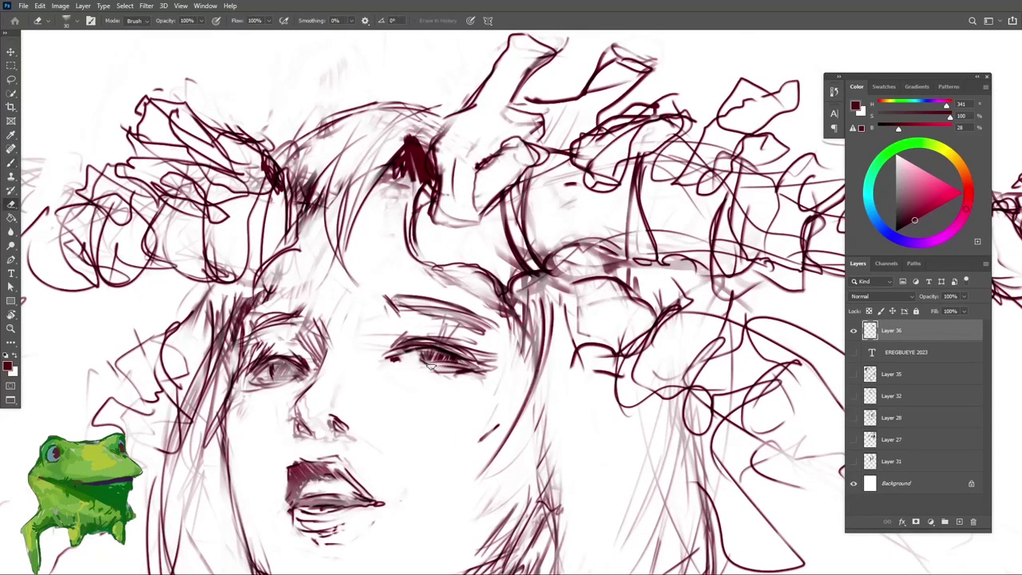
key("b")
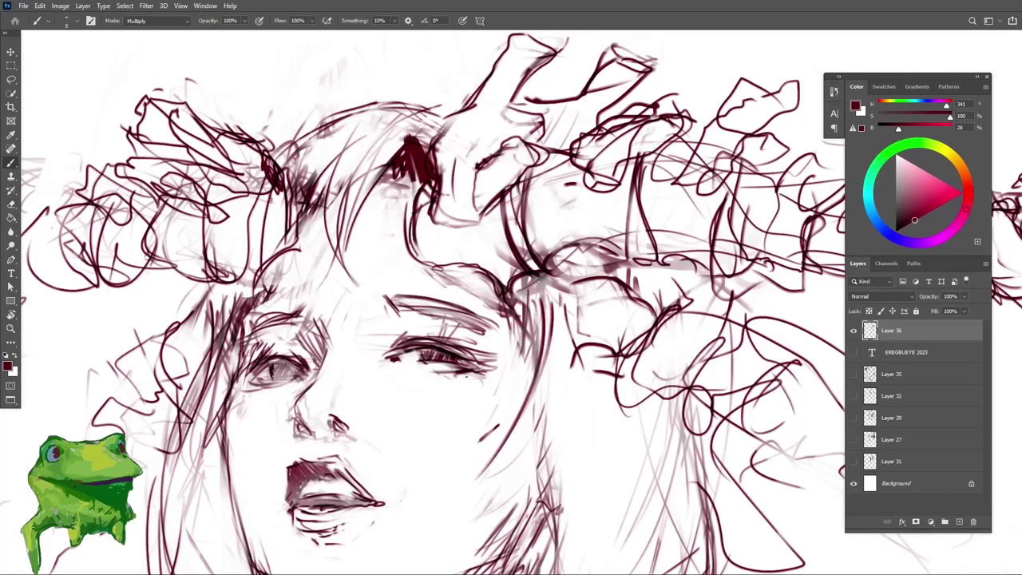
Step: Refine the iris and the lash lines toward the outer corner of the right-hand eye
key("z")
left_click_drag(486, 383, 567, 384)
key("r")
key("Escape")
key("z")
scroll(482, 381, "up", 3)
key("b")
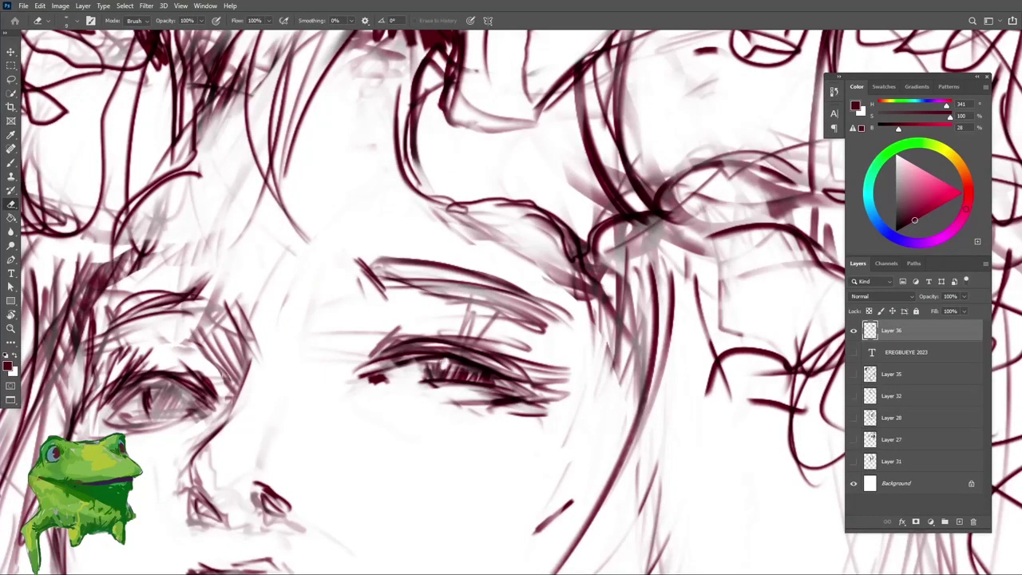
key("b")
Step: Erase a small round highlight into the iris of the right-hand eye
key("z")
left_click_drag(448, 365, 383, 375)
key("r")
mouse_move(384, 447)
left_mouse_down()
mouse_move(336, 383)
mouse_move(328, 239)
left_mouse_up()
key("Escape")
key("z")
scroll(437, 398, "up", 5)
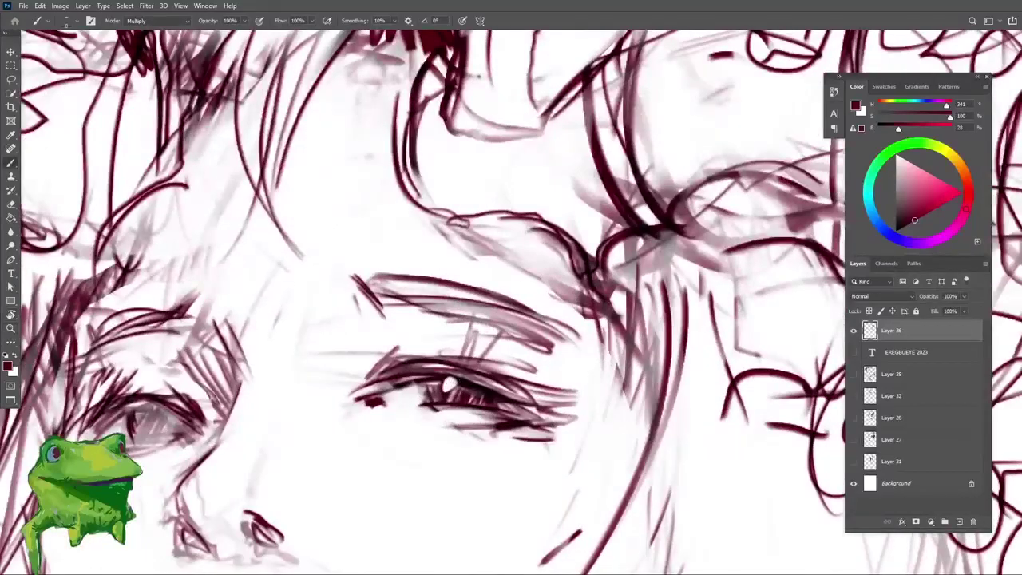
key("b")
scroll(451, 385, "up", 3)
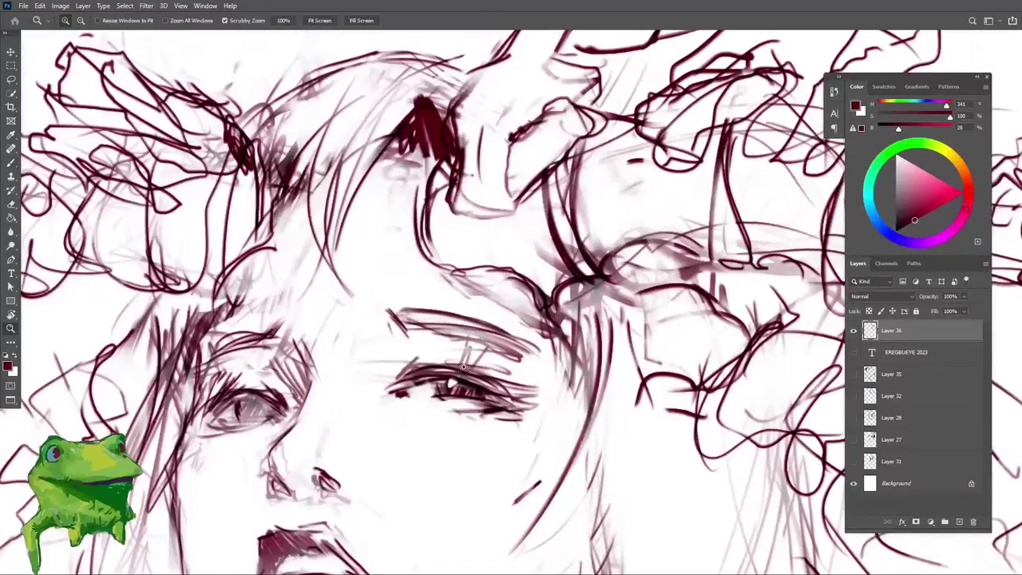
key("e")
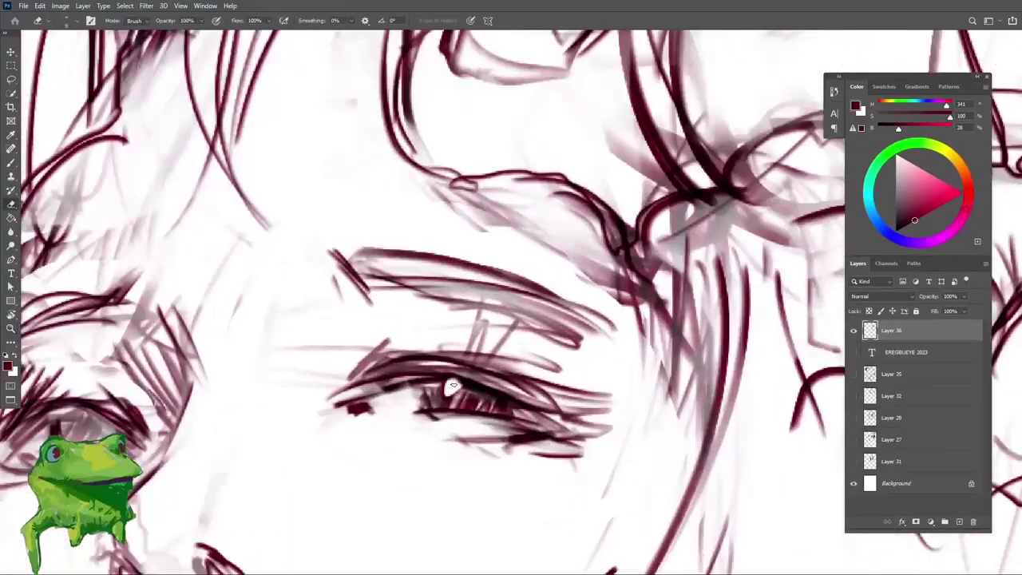
key("b")
Step: Examine the right-hand eye up close and within the whole head and horns
scroll(453, 386, "down", 4)
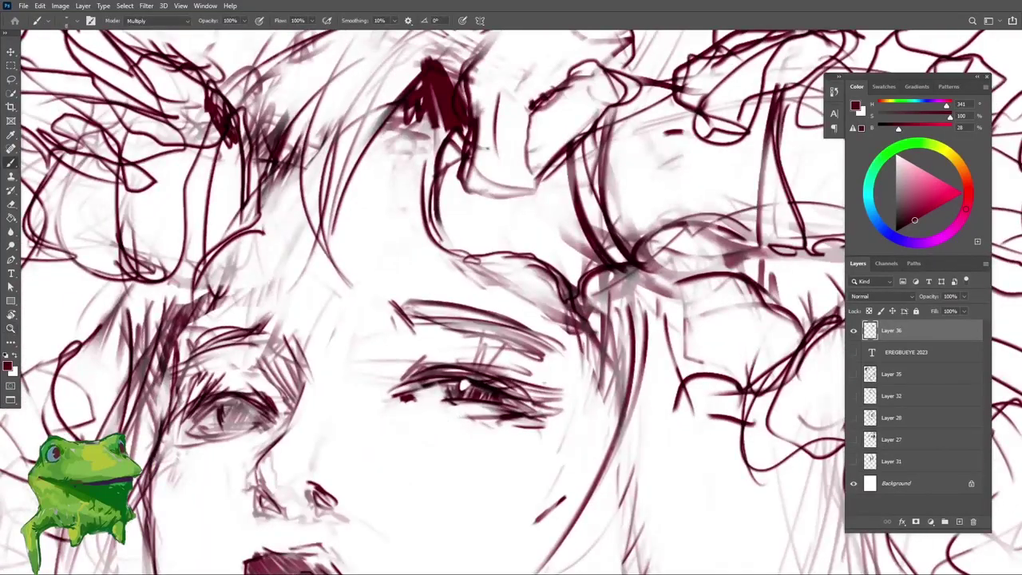
scroll(452, 386, "down", 5)
scroll(459, 372, "up", 5)
key("e")
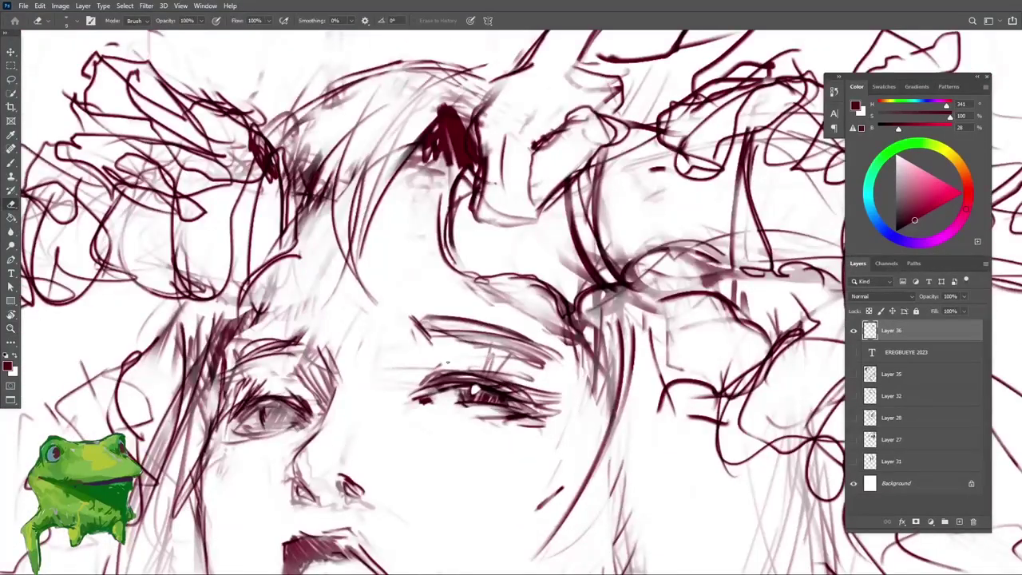
scroll(447, 361, "down", 5)
scroll(448, 361, "up", 6)
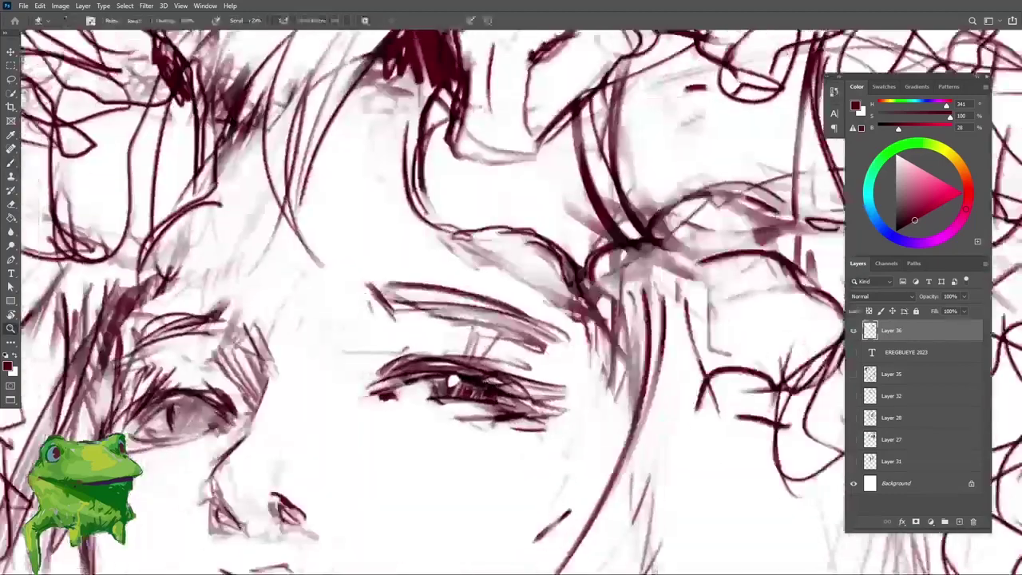
left_click_drag(459, 380, 404, 451)
left_click_drag(439, 400, 394, 461)
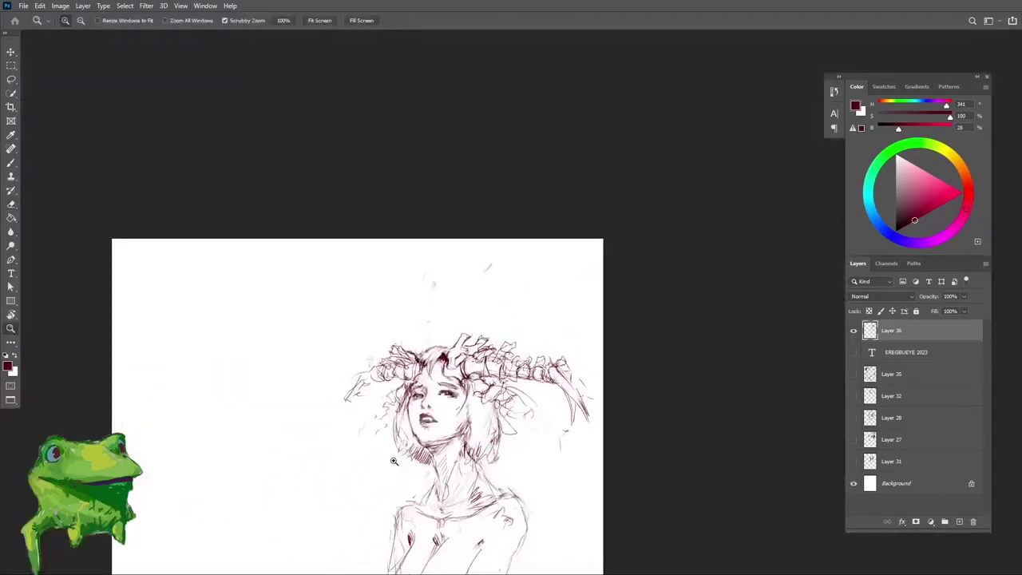
scroll(476, 411, "up", 4)
key("e")
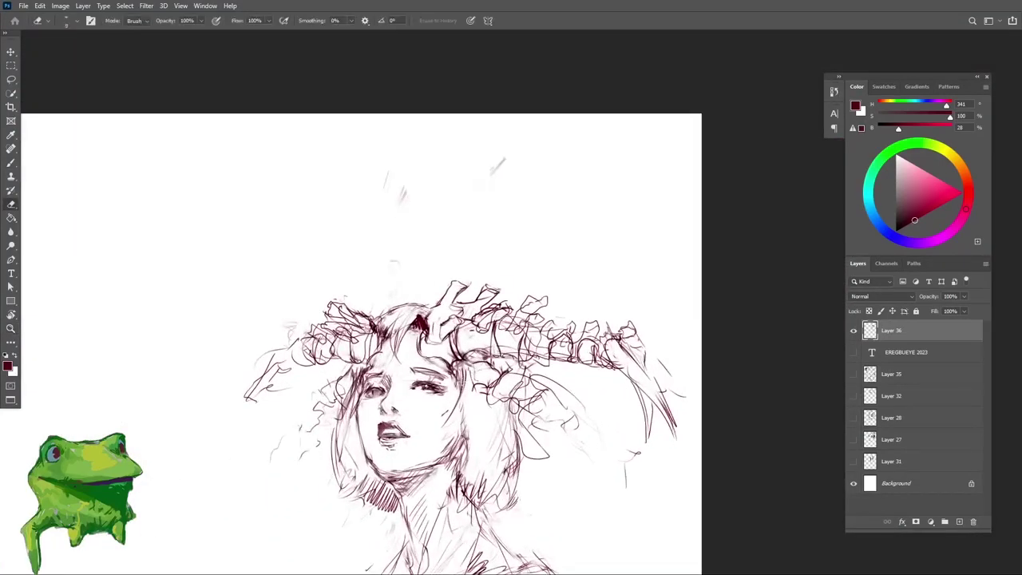
key("b")
scroll(472, 363, "up", 2)
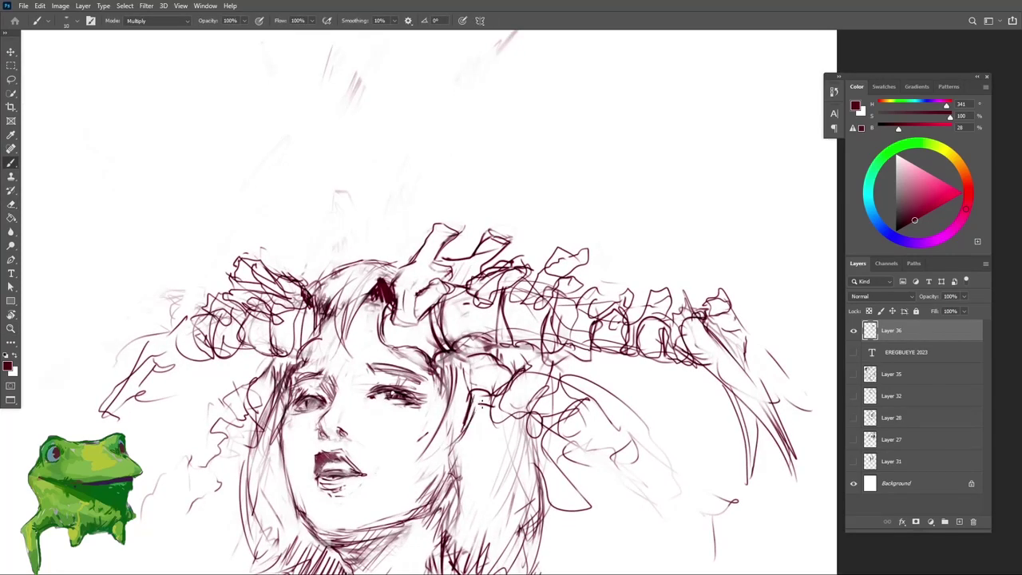
Step: Flip the canvas horizontally to work on the sketch mirrored
key("z")
scroll(489, 451, "down", 3)
mouse_move(490, 450)
left_mouse_down()
mouse_move(477, 356)
mouse_move(473, 366)
mouse_move(494, 347)
mouse_move(505, 379)
mouse_move(489, 412)
mouse_move(463, 426)
mouse_move(403, 422)
left_mouse_up()
key("b")
key("z")
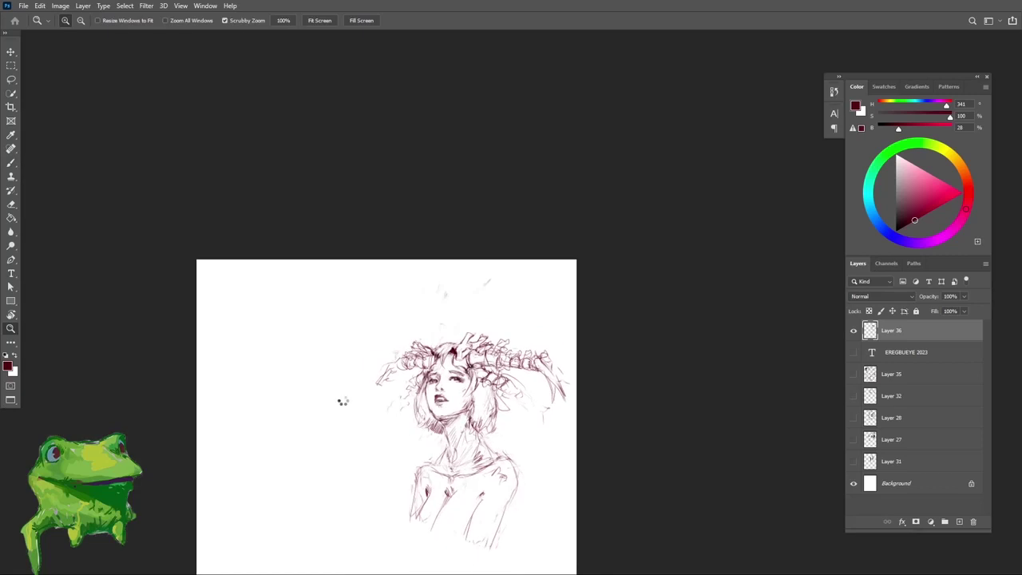
key("ctrl+shift+h")
left_click_drag(354, 391, 440, 358)
left_click_drag(349, 339, 397, 339)
Step: Sketch the lower horn's ringed segments and extend it with a long, narrow, downward-pointing tip
key("e")
key("b")
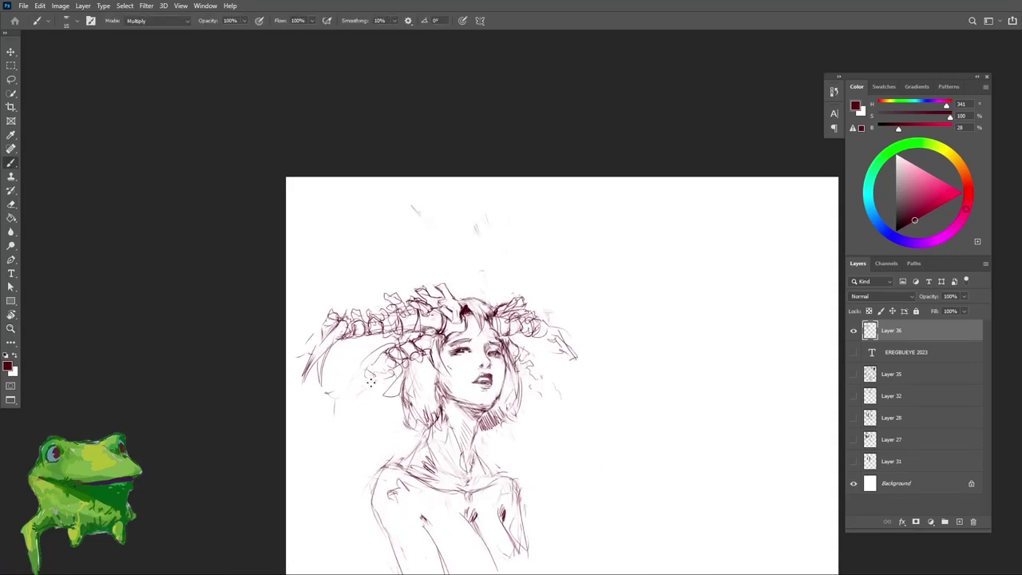
mouse_move(356, 390)
left_mouse_down()
mouse_move(350, 434)
mouse_move(365, 377)
left_mouse_up()
left_click_drag(366, 376, 380, 359)
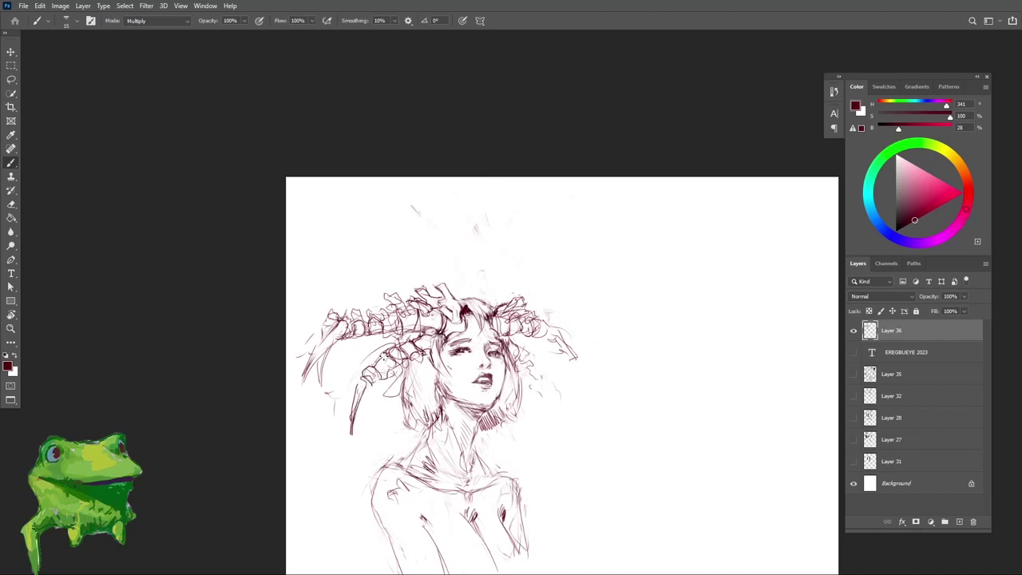
left_click(384, 370, "ctrl")
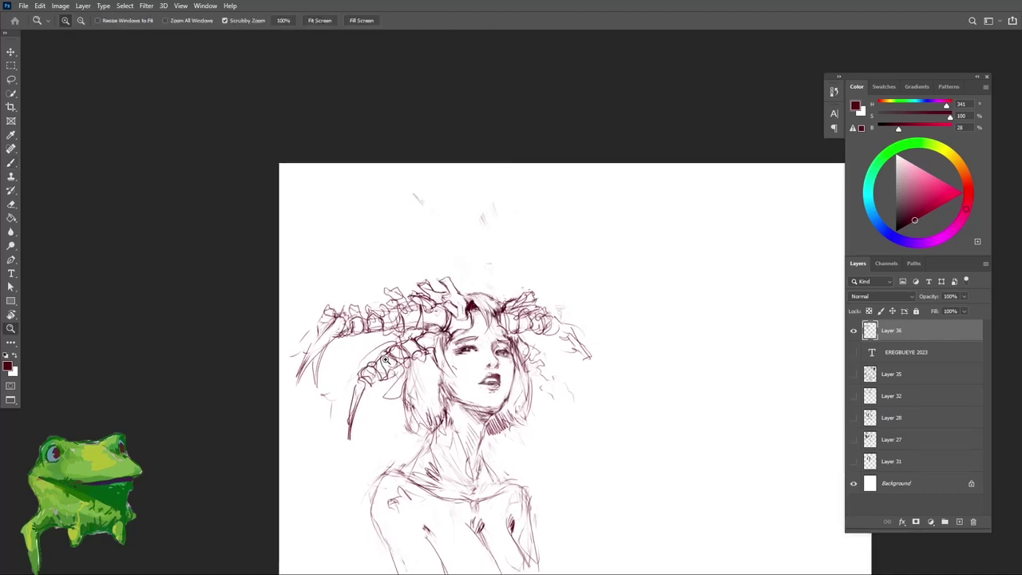
left_click(381, 372, "ctrl")
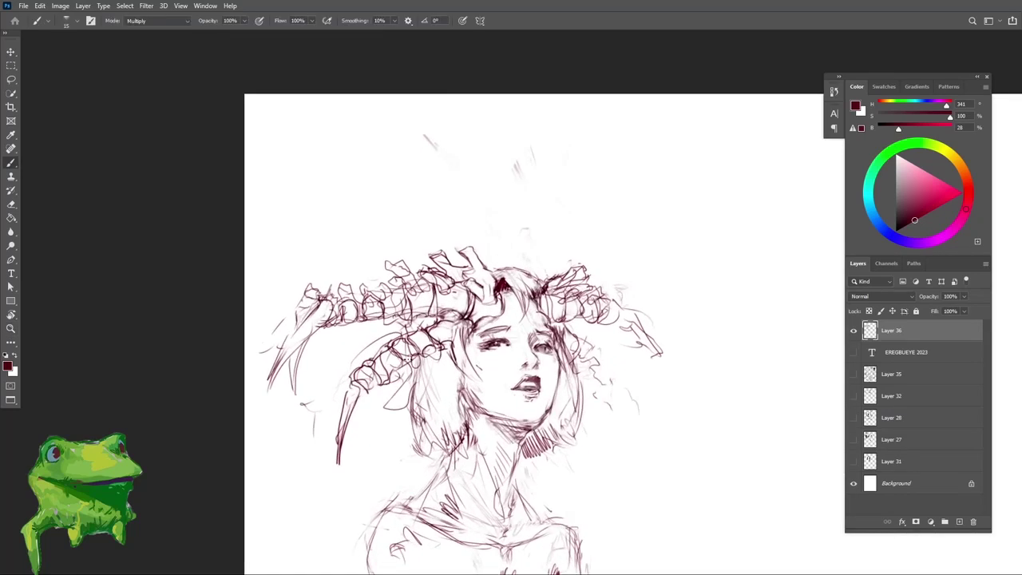
Step: Sketch a curved line beside the upper horn's tip and erase some of the old tip strokes
key("e")
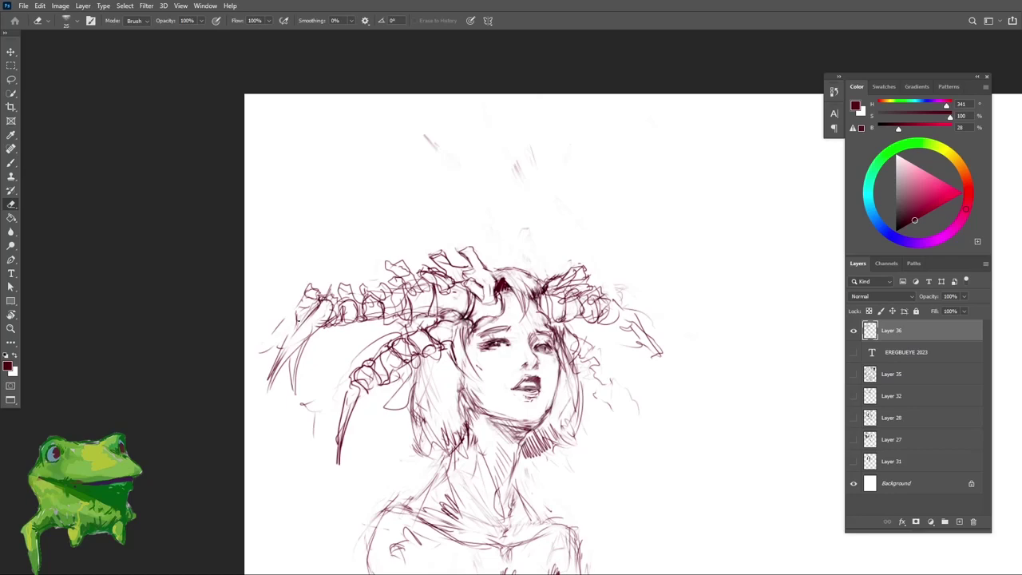
key("b")
mouse_move(299, 350)
left_mouse_down()
mouse_move(294, 398)
mouse_move(330, 384)
left_mouse_up()
left_click_drag(321, 330, 330, 385)
left_click_drag(332, 359, 282, 468, "ctrl")
left_click_drag(366, 363, 393, 345, "ctrl")
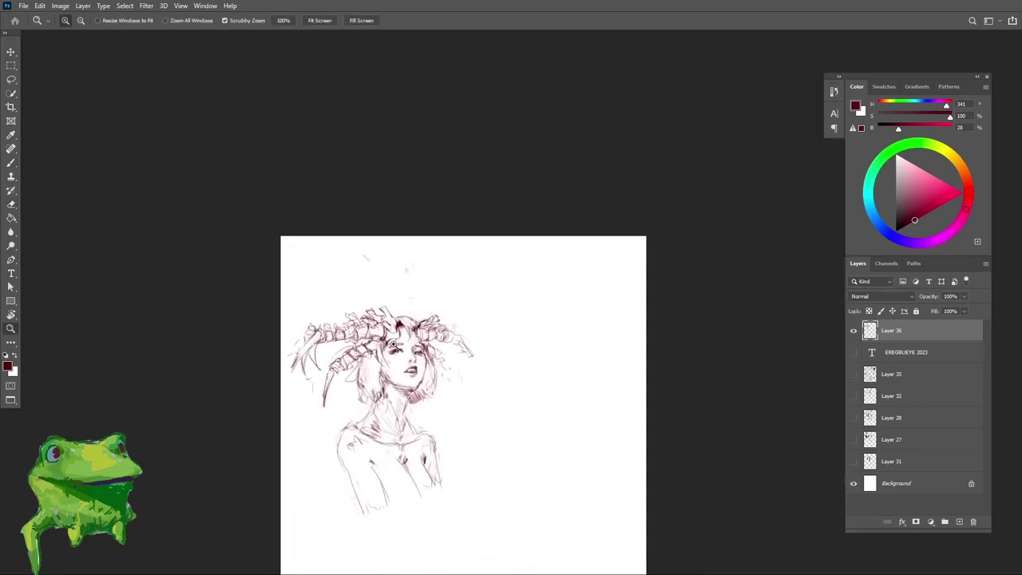
left_click(340, 343)
key("e")
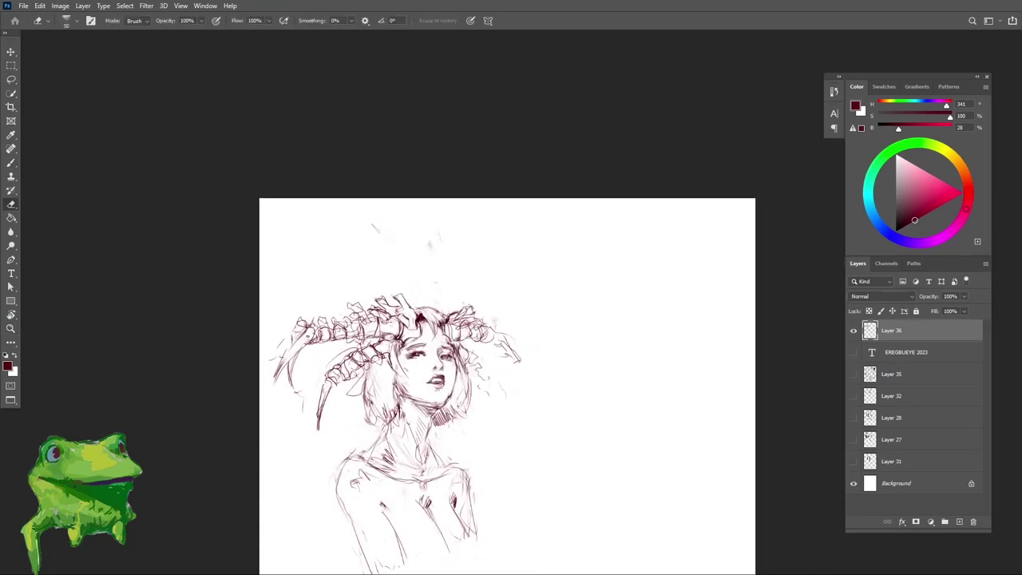
left_click_drag(285, 354, 278, 379)
left_click_drag(304, 349, 342, 344, "ctrl")
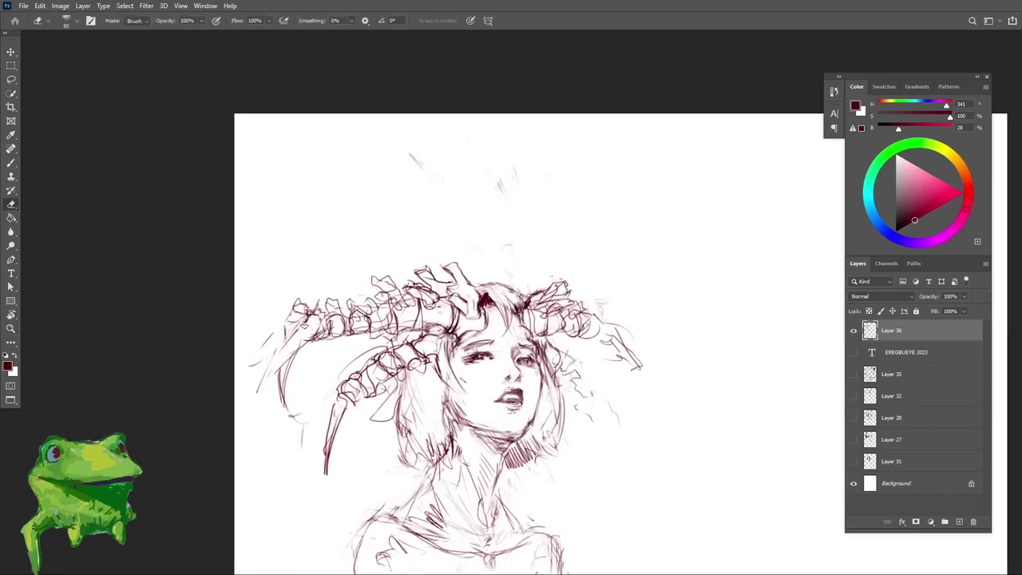
Step: Rework the curve at the upper horn's tip, erasing the loose strokes around it
key("b")
left_click_drag(286, 367, 281, 393)
key("e")
mouse_move(284, 330)
left_mouse_down()
mouse_move(275, 364)
mouse_move(282, 353)
mouse_move(284, 444)
left_mouse_up()
key("b")
Step: Redraw the upper horn's end as a long claw curving downward from the last ring
key("z")
mouse_move(345, 381)
left_mouse_down()
mouse_move(350, 364)
mouse_move(319, 374)
mouse_move(291, 402)
left_mouse_up()
key("e")
mouse_move(296, 338)
left_mouse_down()
mouse_move(276, 364)
mouse_move(276, 416)
left_mouse_up()
key("b")
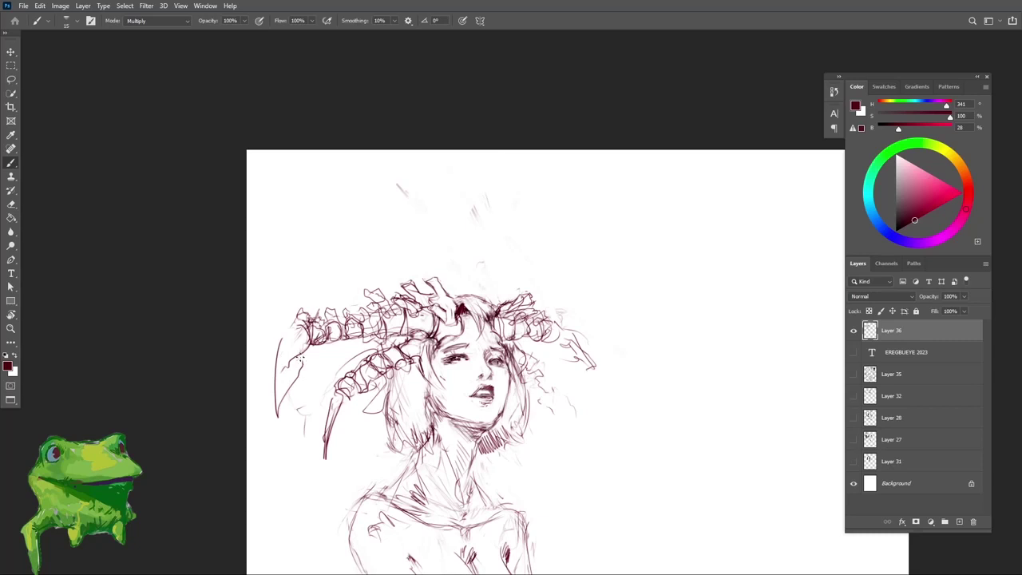
left_click_drag(276, 371, 306, 340)
mouse_move(318, 345)
left_mouse_down()
mouse_move(303, 363)
mouse_move(325, 371)
left_mouse_up()
key("z")
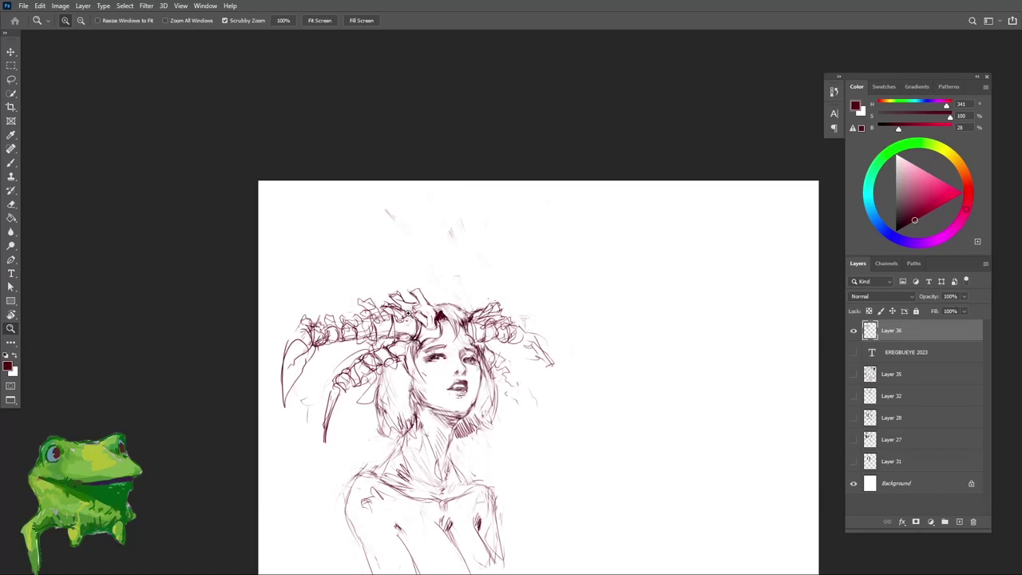
Step: Soften the lines of the upper horn's claw with a large eraser
left_click_drag(339, 366, 458, 340)
left_click_drag(463, 337, 446, 339)
key("e")
mouse_move(386, 329)
left_mouse_down()
mouse_move(356, 332)
mouse_move(351, 359)
left_mouse_up()
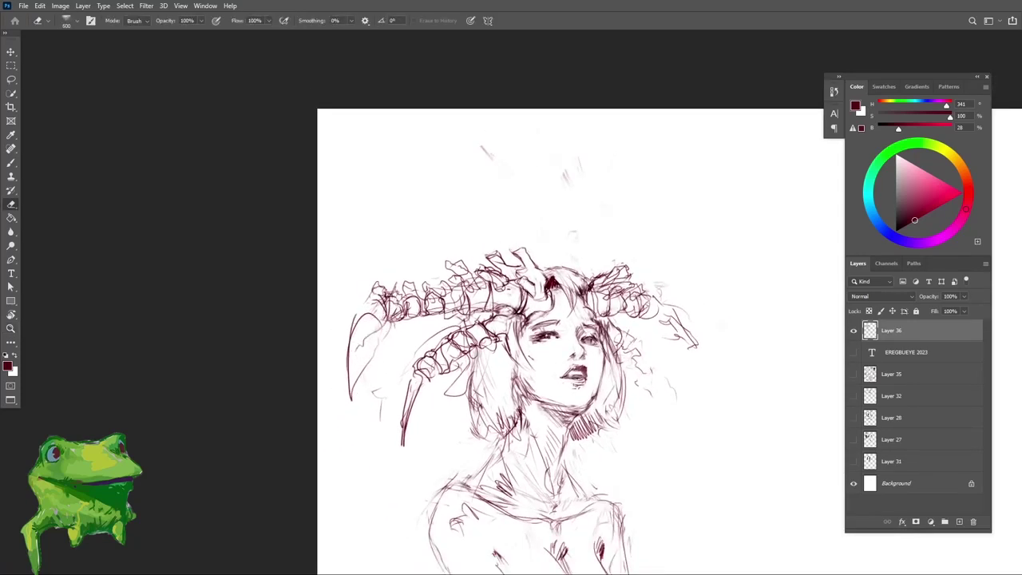
key("ctrl+space")
mouse_move(354, 310)
left_mouse_down()
mouse_move(390, 315)
mouse_move(357, 376)
left_mouse_up()
Step: Redraw the upper horn's end as a closed, tapering bone shape with a small claw at its tip
key("b")
scroll(388, 312, "down", 1)
mouse_move(384, 335)
left_mouse_down()
mouse_move(353, 371)
mouse_move(353, 391)
mouse_move(344, 372)
mouse_move(356, 389)
mouse_move(349, 399)
left_mouse_up()
key("e")
key("b")
mouse_move(356, 356)
left_mouse_down()
mouse_move(351, 369)
mouse_move(359, 318)
mouse_move(388, 310)
mouse_move(399, 341)
left_mouse_up()
key("ctrl+z")
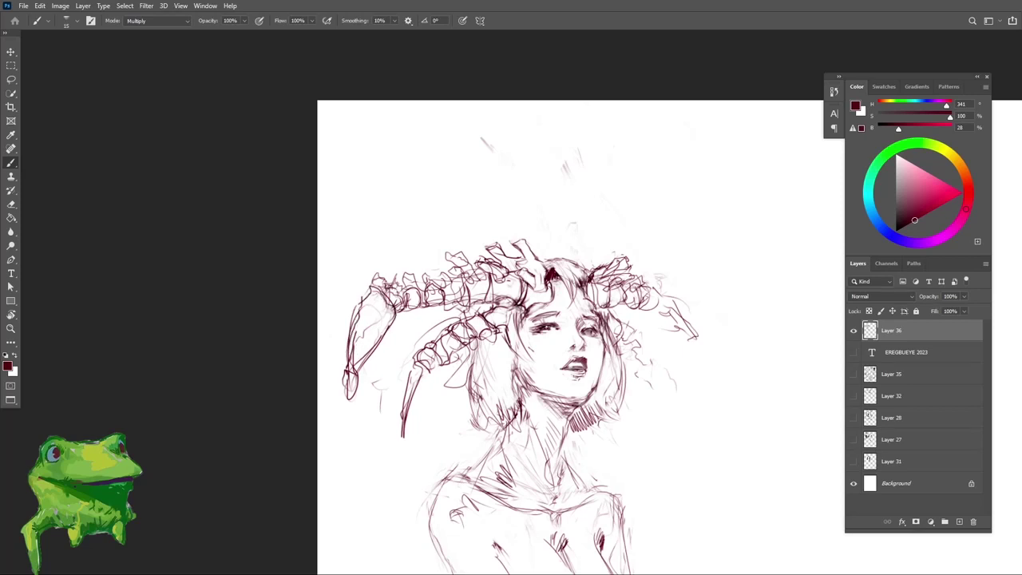
mouse_move(359, 370)
left_mouse_down()
mouse_move(391, 328)
mouse_move(378, 385)
left_mouse_up()
Step: Flip the canvas horizontally and draw small circles along the upper horn's end bone
key("z")
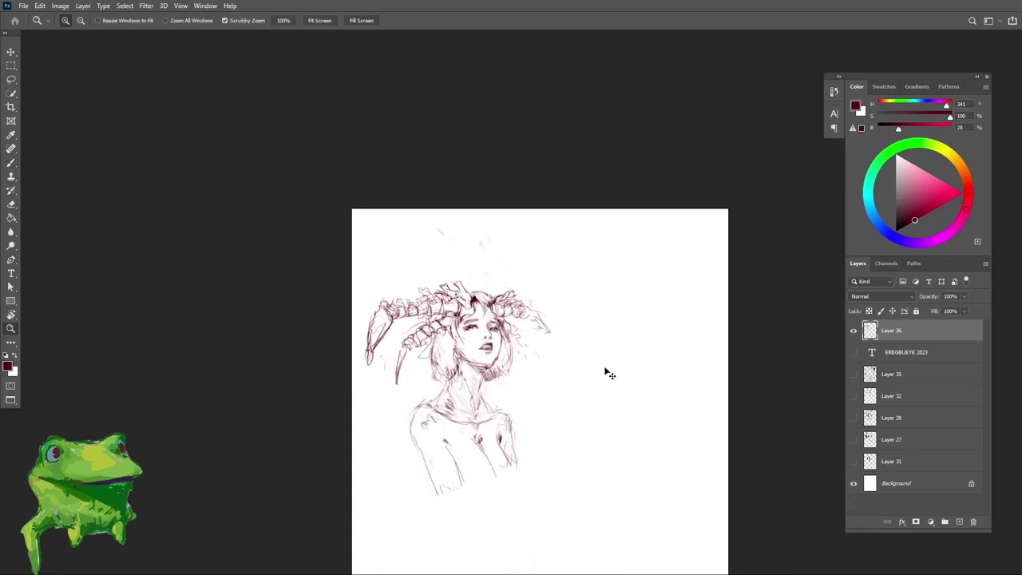
key("ctrl+shift+h")
left_click_drag(644, 331, 672, 321)
left_click_drag(672, 321, 527, 314)
left_click_drag(527, 315, 634, 322)
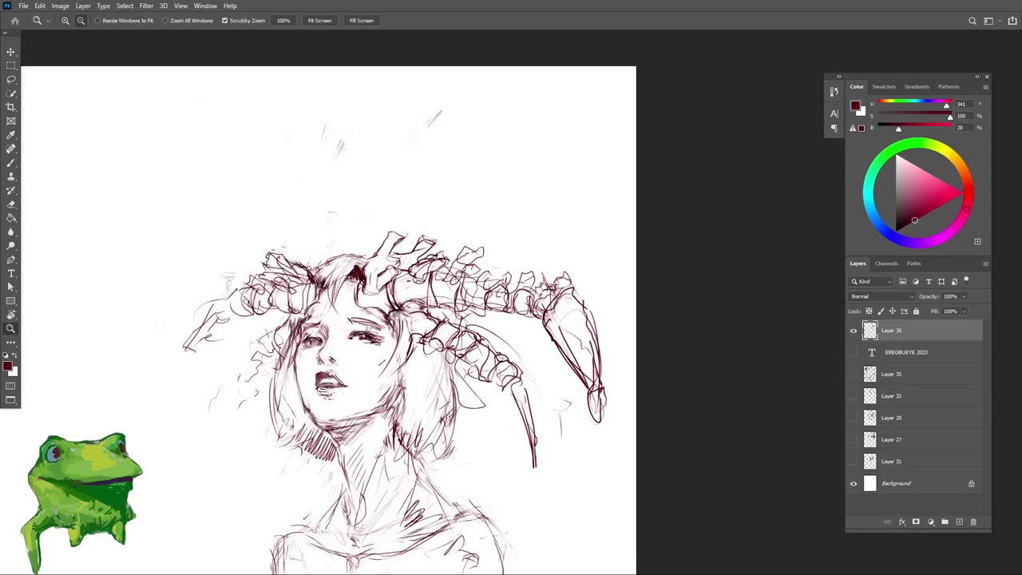
key("b")
left_click_drag(567, 334, 577, 345)
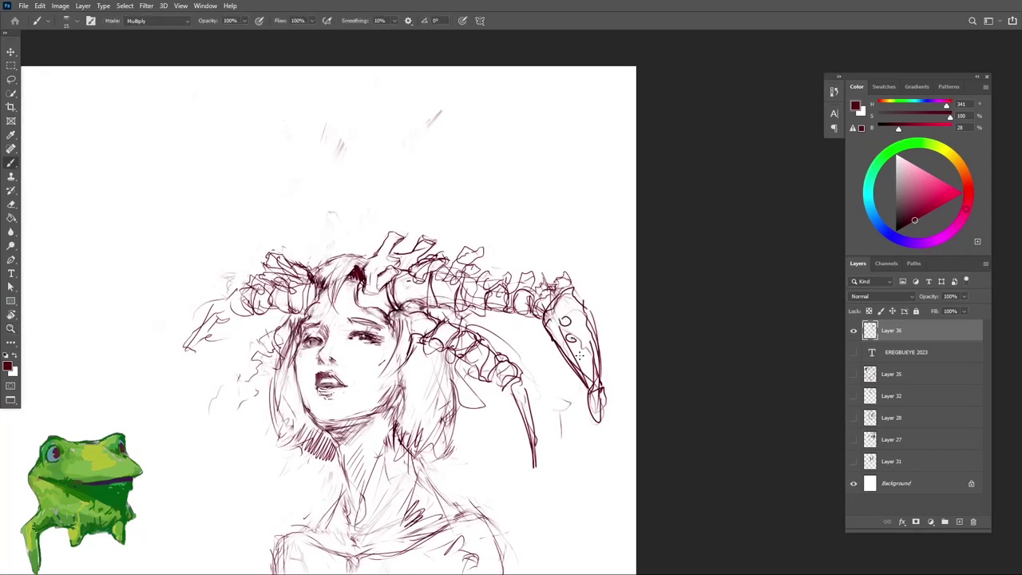
left_click_drag(580, 307, 597, 339)
Step: Redraw the lower horn's end as a tapering bone with a small pointed tip
scroll(604, 357, "down", 2)
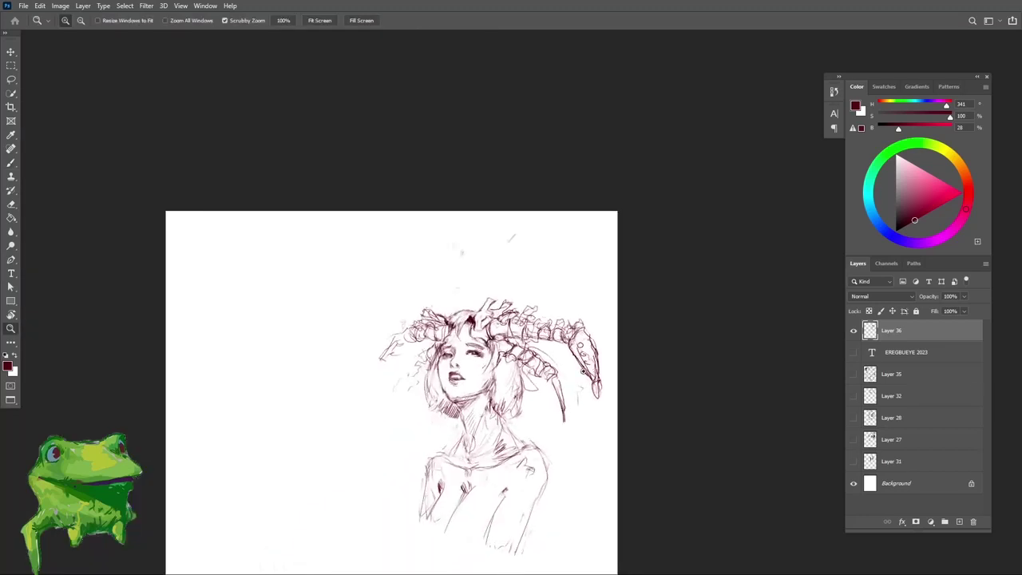
scroll(598, 385, "up", 1)
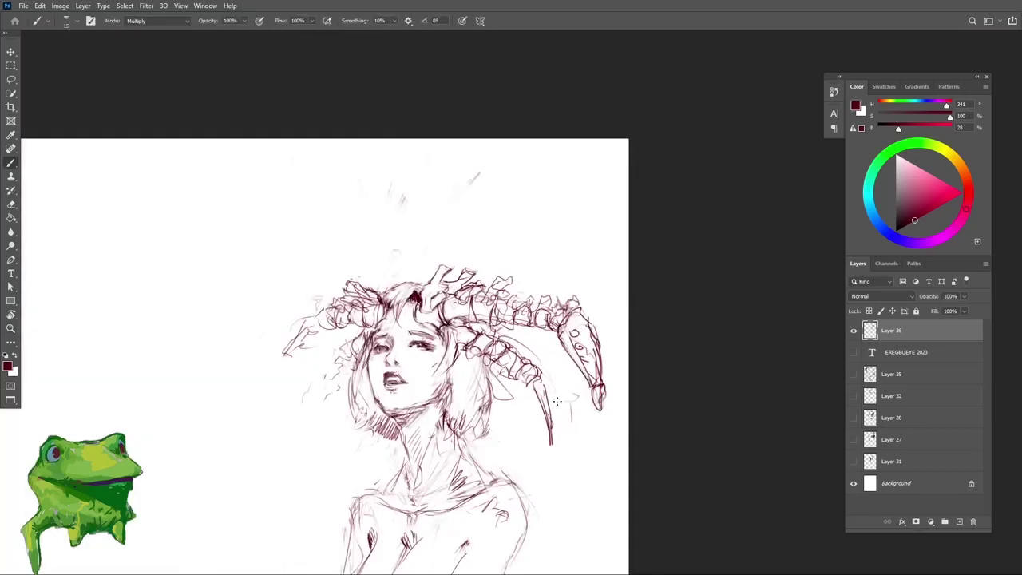
scroll(542, 384, "up", 1)
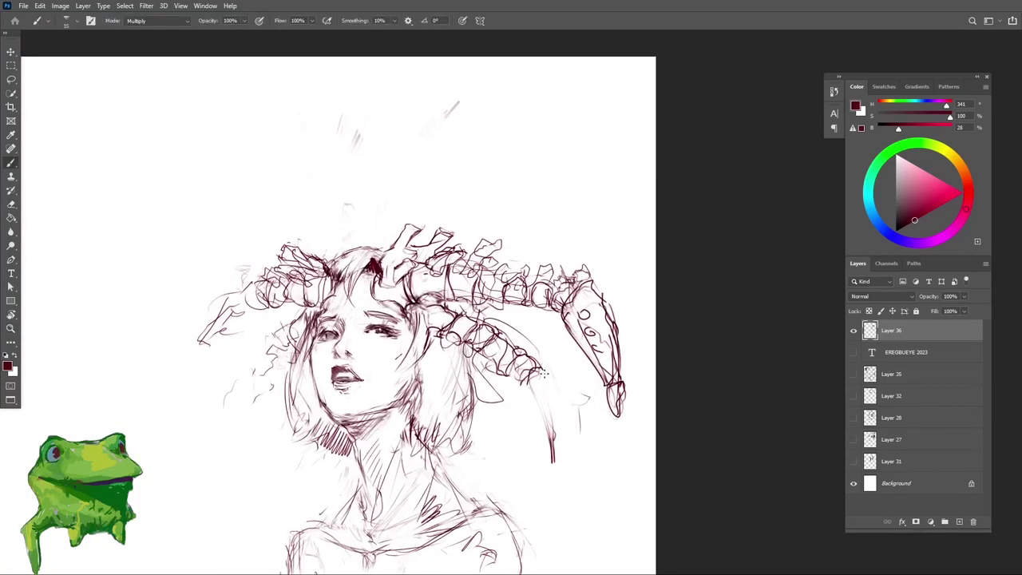
mouse_move(546, 378)
left_mouse_down()
mouse_move(544, 351)
mouse_move(544, 395)
mouse_move(545, 360)
left_mouse_up()
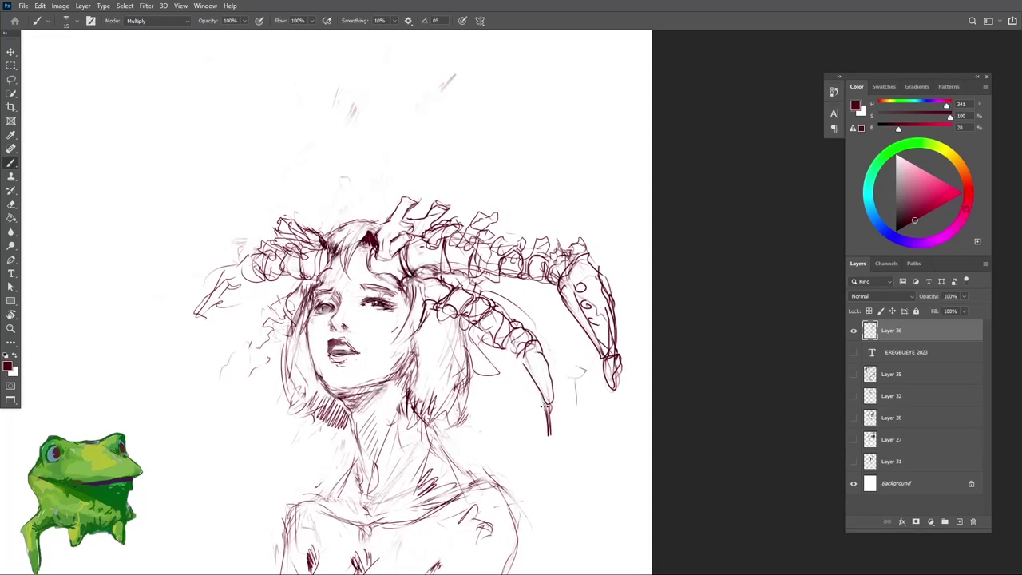
mouse_move(549, 411)
left_mouse_down()
mouse_move(549, 422)
mouse_move(477, 422)
mouse_move(507, 423)
left_mouse_up()
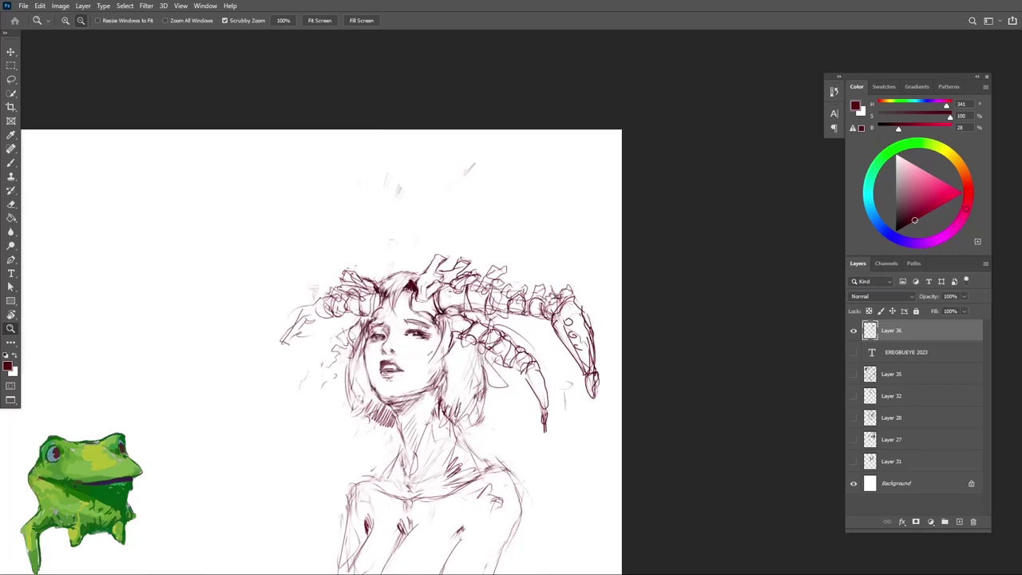
Step: Lasso the end of the upper horn, transform it and shift it slightly, then deselect
left_click_drag(577, 352, 587, 344)
left_click_drag(561, 392, 573, 388)
key("l")
mouse_move(561, 352)
left_mouse_down()
mouse_move(619, 382)
mouse_move(563, 275)
mouse_move(612, 424)
mouse_move(587, 401)
left_mouse_up()
key("ctrl+t")
key("Return")
key("v")
left_click_drag(599, 338, 604, 347)
key("ctrl+d")
Step: Redraw the contour of the upper horn's end bone and fade its inner edge with the eraser
key("b")
mouse_move(561, 280)
left_mouse_down()
mouse_move(539, 341)
mouse_move(587, 296)
mouse_move(599, 300)
mouse_move(592, 349)
mouse_move(603, 376)
left_mouse_up()
key("e")
key("b")
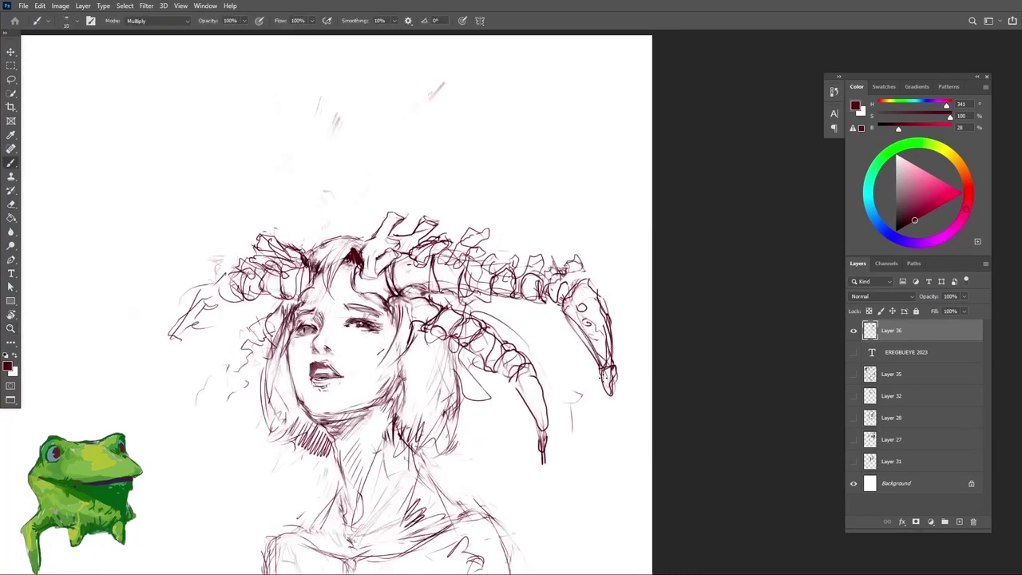
key("e")
left_click_drag(564, 329, 589, 363)
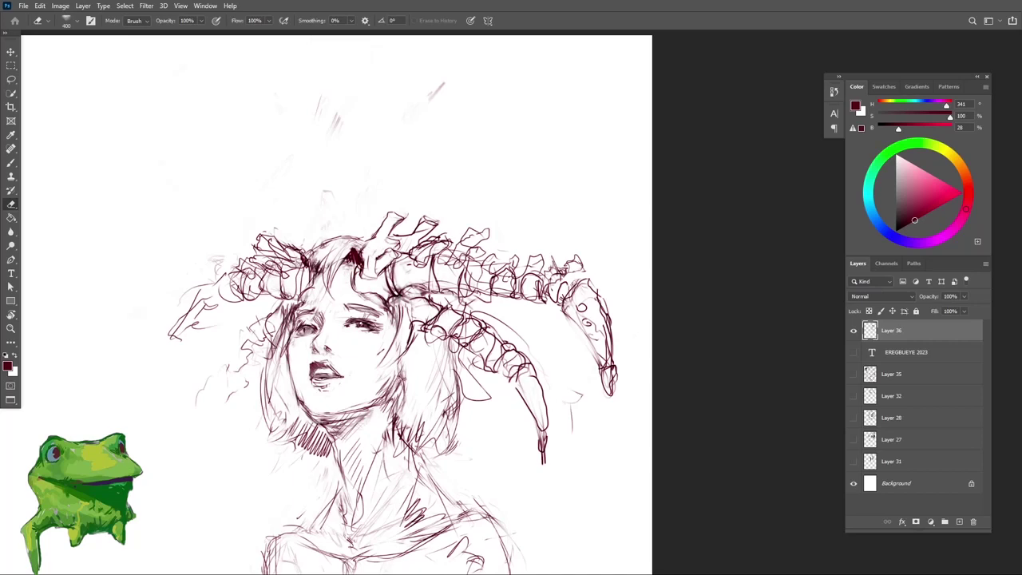
Step: Flip the canvas horizontally again and bring the horns into close view
key("z")
left_click(571, 346, "alt")
left_click(571, 346, "alt")
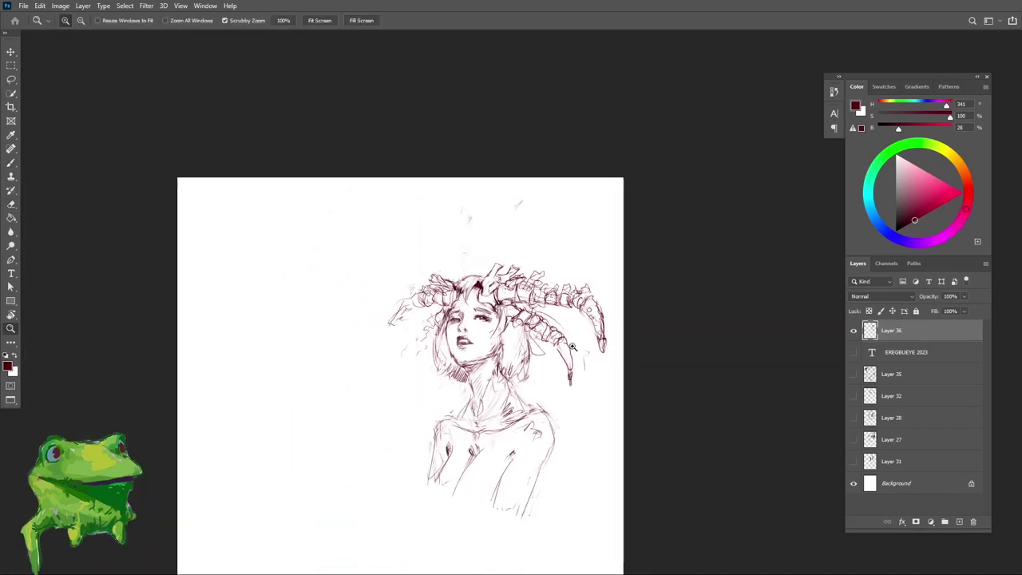
key("ctrl+shift+h")
left_click_drag(312, 368, 324, 367)
mouse_move(206, 307)
left_mouse_down()
mouse_move(321, 332)
mouse_move(399, 333)
left_mouse_up()
Step: Erase the claw at the upper horn's tip and draw a short rounded segment closing the end bone
key("e")
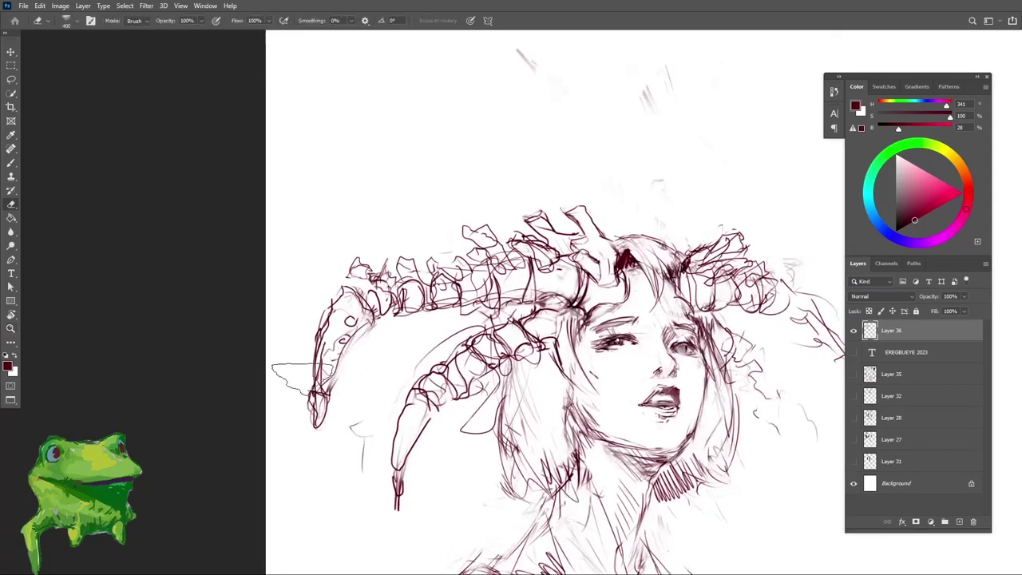
key("b")
mouse_move(316, 397)
left_mouse_down()
mouse_move(320, 413)
mouse_move(323, 403)
left_mouse_up()
left_click_drag(315, 368, 309, 386)
left_click_drag(310, 388, 327, 391)
left_click_drag(408, 428, 366, 366)
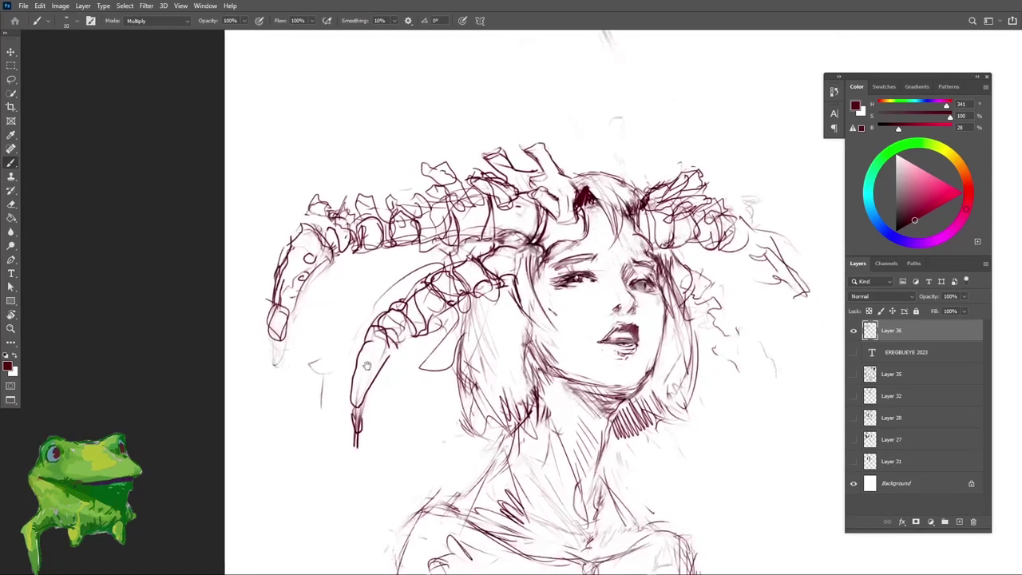
Step: Erase the claw at the lower horn's tip and redraw the contour of its tapered end bone with a rounded tip
key("e")
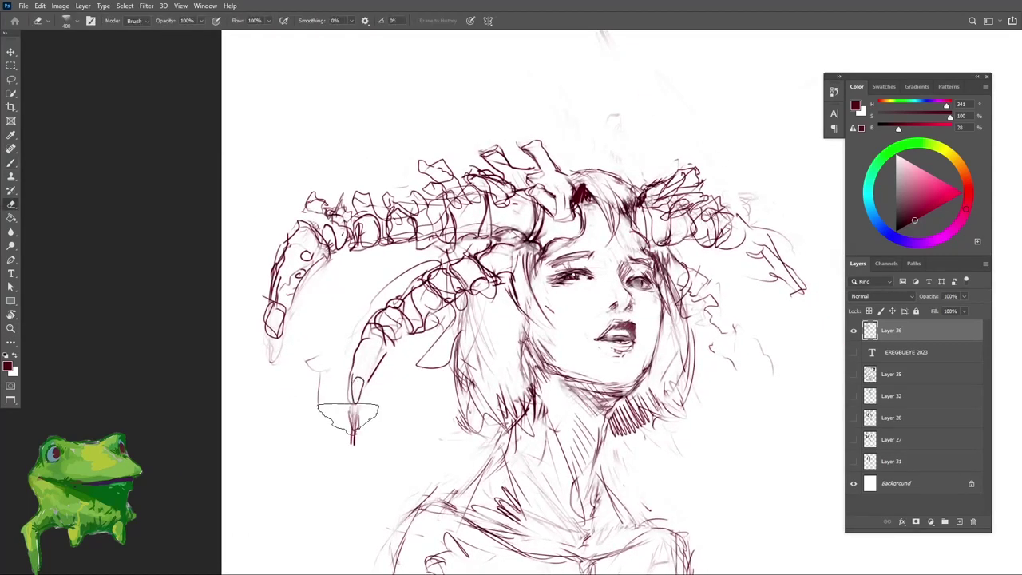
left_click_drag(349, 418, 353, 432)
key("b")
left_click_drag(372, 335, 357, 366)
left_click_drag(373, 335, 385, 347)
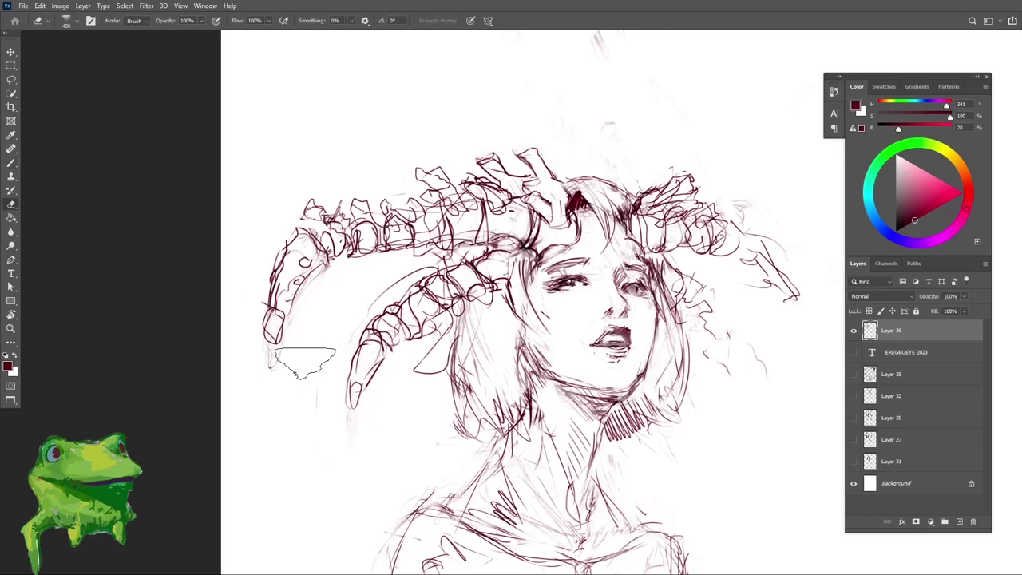
key("z")
mouse_move(300, 329)
left_mouse_down()
mouse_move(294, 358)
mouse_move(270, 341)
left_mouse_up()
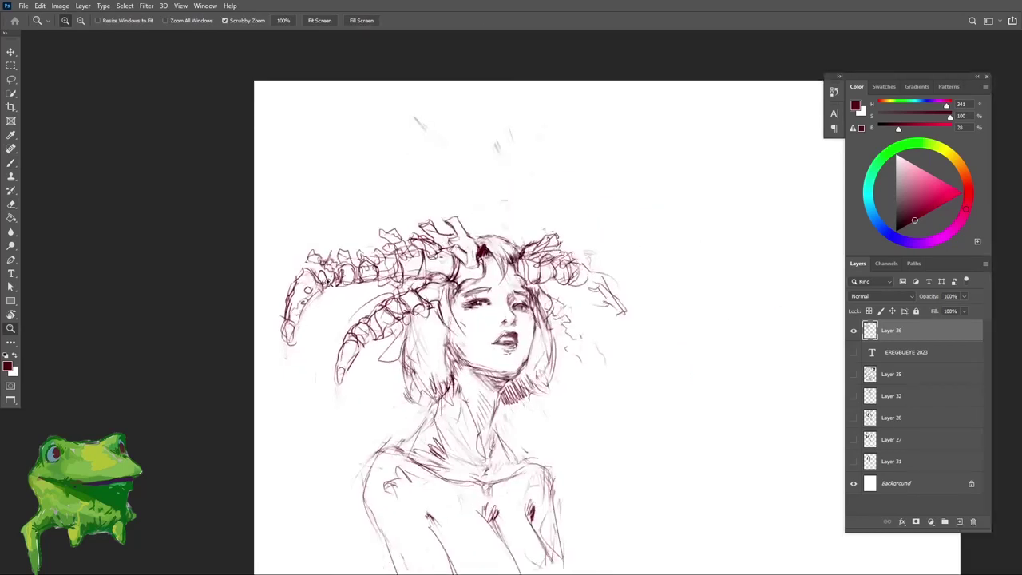
Step: Draw small curled spurs at the joints above the end bones of the upper and lower horns
key("b")
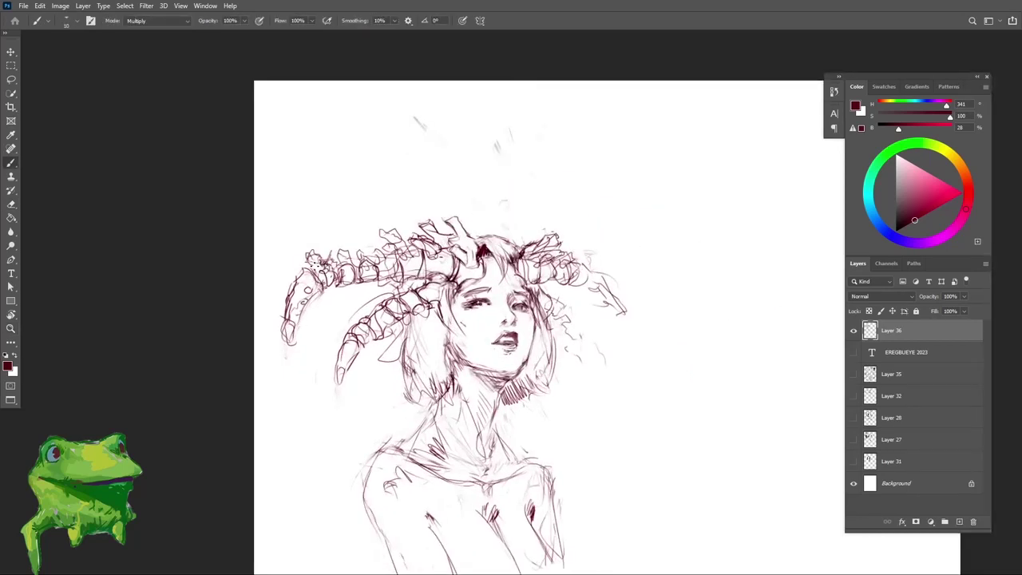
key("z")
mouse_move(332, 303)
left_mouse_down()
mouse_move(302, 309)
mouse_move(400, 321)
left_mouse_up()
key("b")
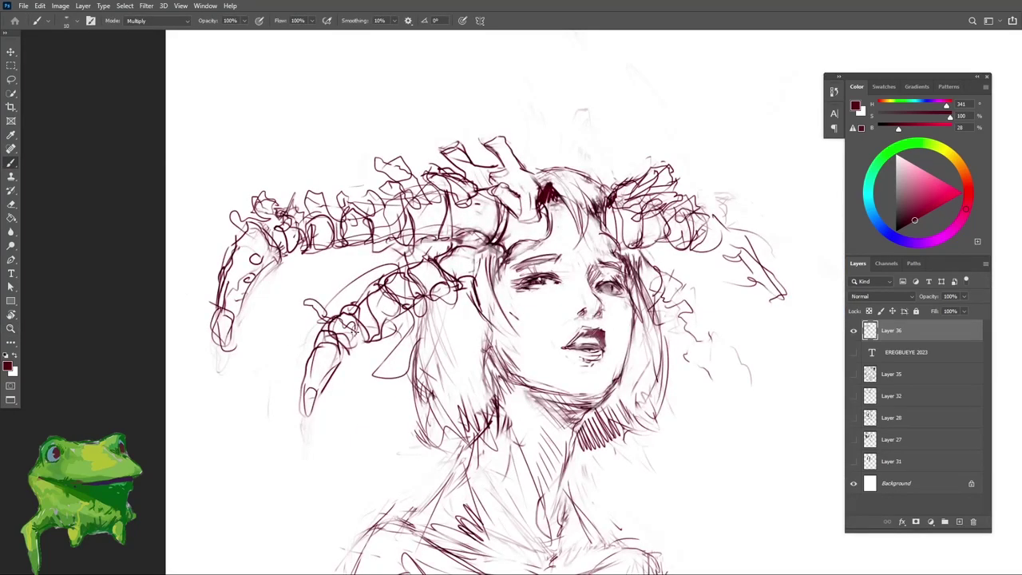
Step: Examine the silhouette of the bone horns against the whole figure at several zoom levels
key("z")
left_click_drag(334, 332, 291, 403)
left_click(373, 323)
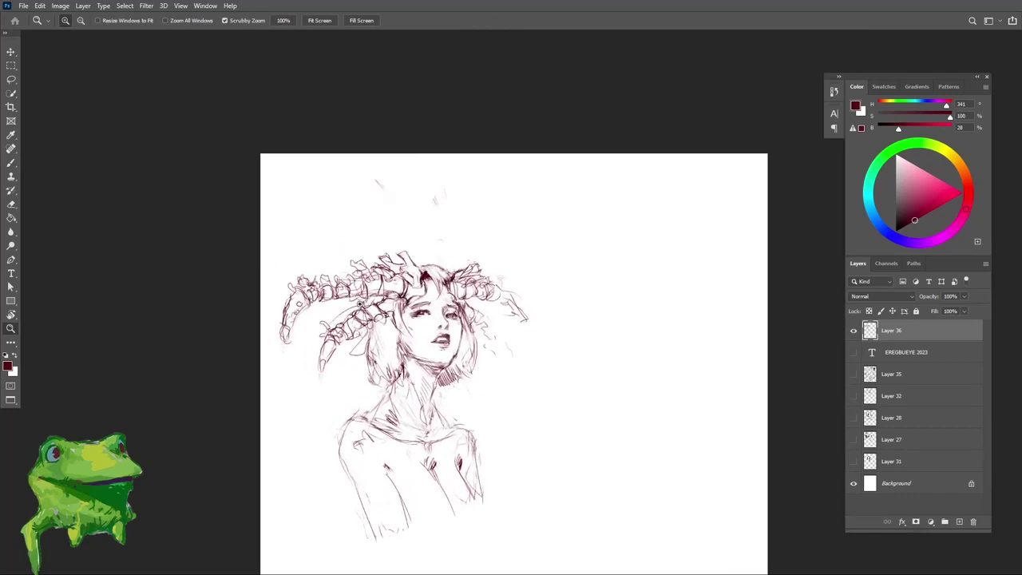
left_click(370, 328)
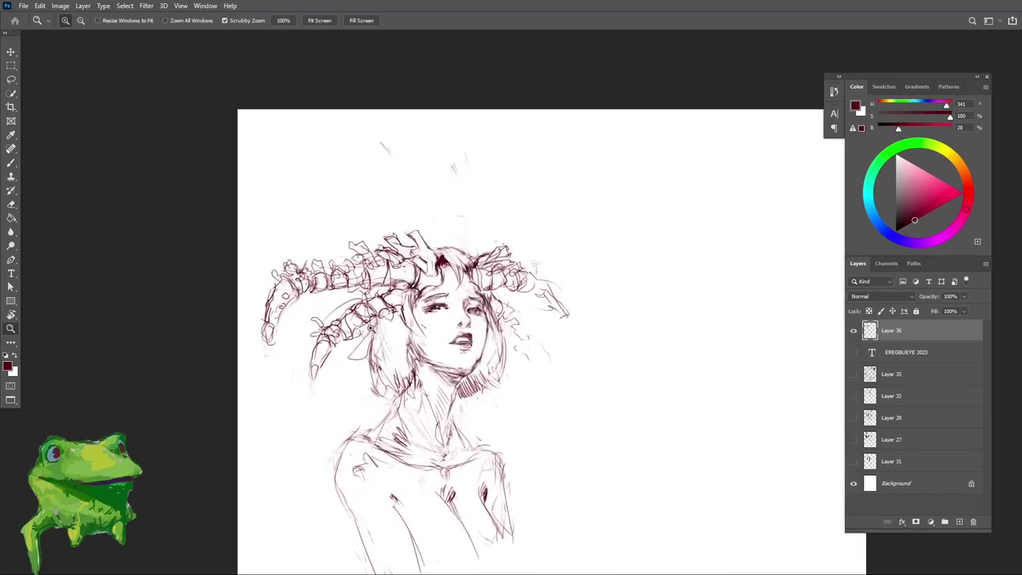
left_click_drag(373, 334, 366, 340)
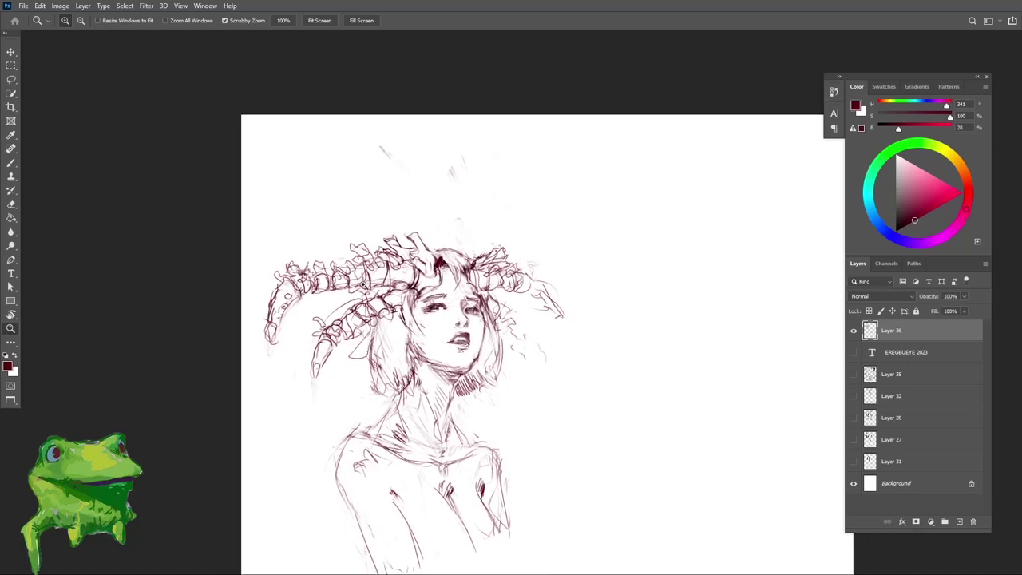
left_click_drag(502, 348, 531, 360)
mouse_move(479, 313)
left_mouse_down()
mouse_move(493, 321)
mouse_move(460, 330)
mouse_move(497, 351)
mouse_move(480, 321)
left_mouse_up()
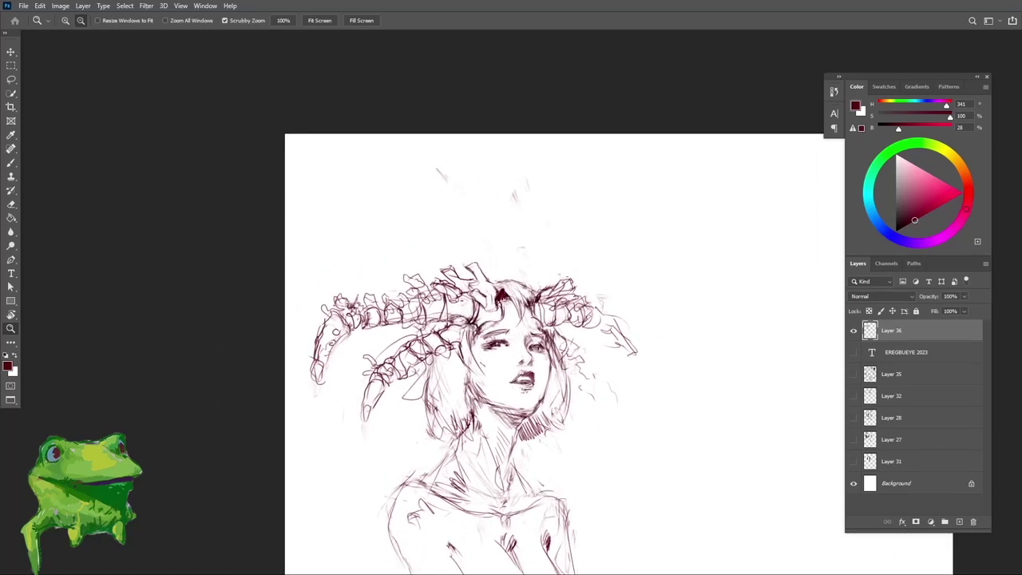
mouse_move(366, 311)
left_mouse_down()
mouse_move(386, 309)
mouse_move(361, 323)
mouse_move(403, 319)
left_mouse_up()
key("b")
key("z")
left_click_drag(472, 345, 451, 349)
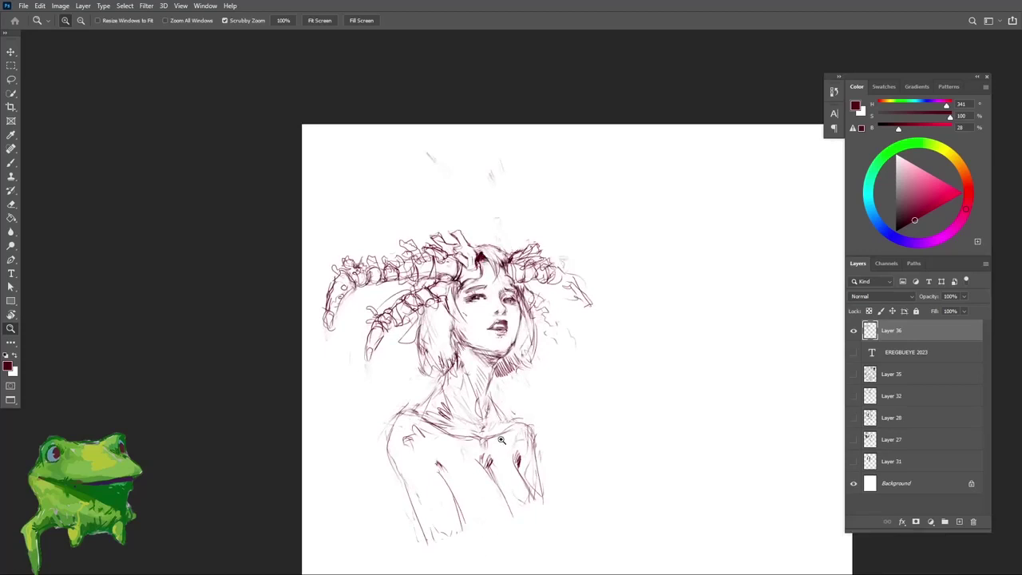
left_click(403, 243)
Step: Strengthen the underside contour of the large upper horn and fade its middle segment lines with the eraser
key("e")
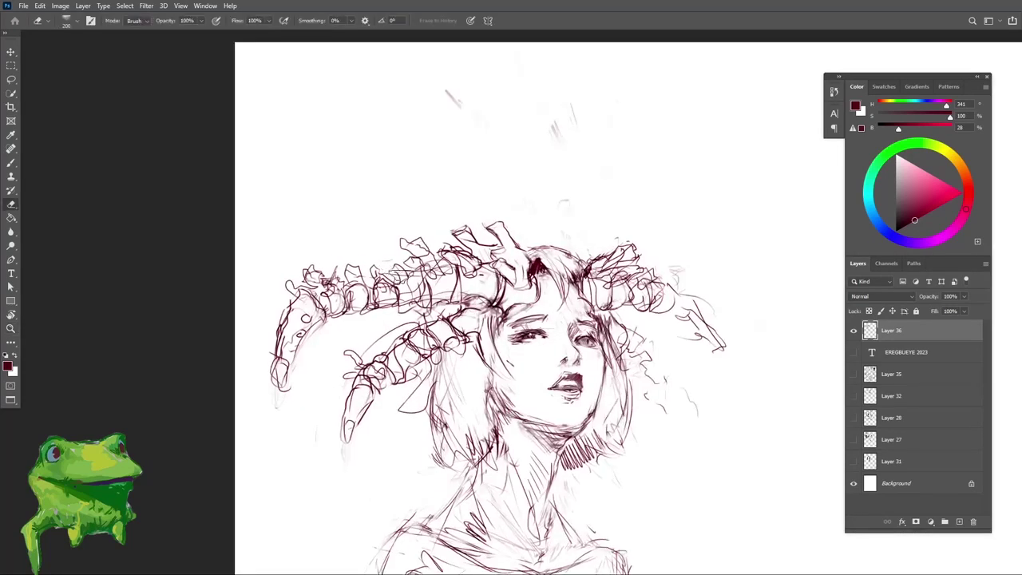
key("b")
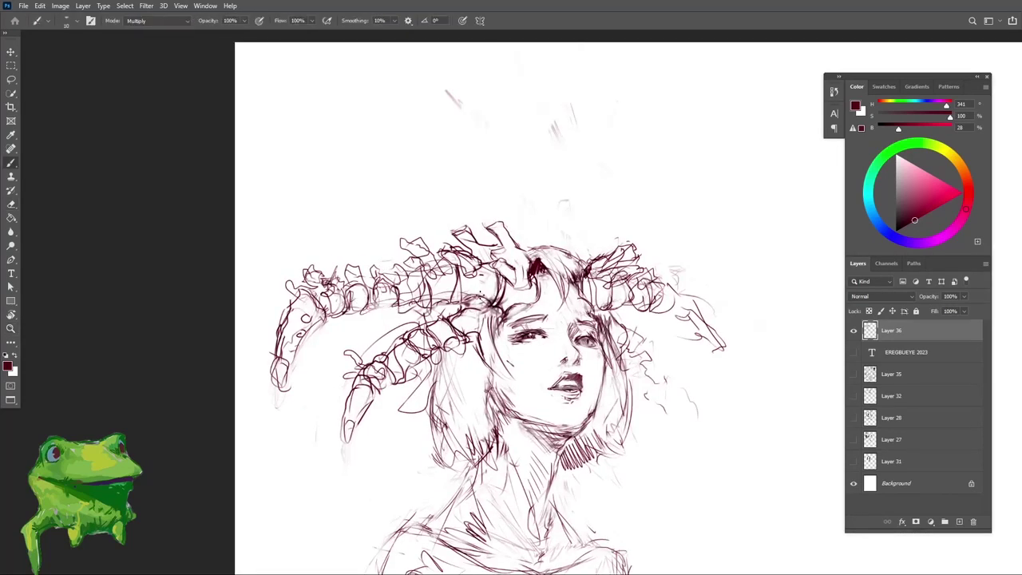
key("z")
mouse_move(409, 324)
left_mouse_down()
mouse_move(452, 305)
mouse_move(428, 315)
left_mouse_up()
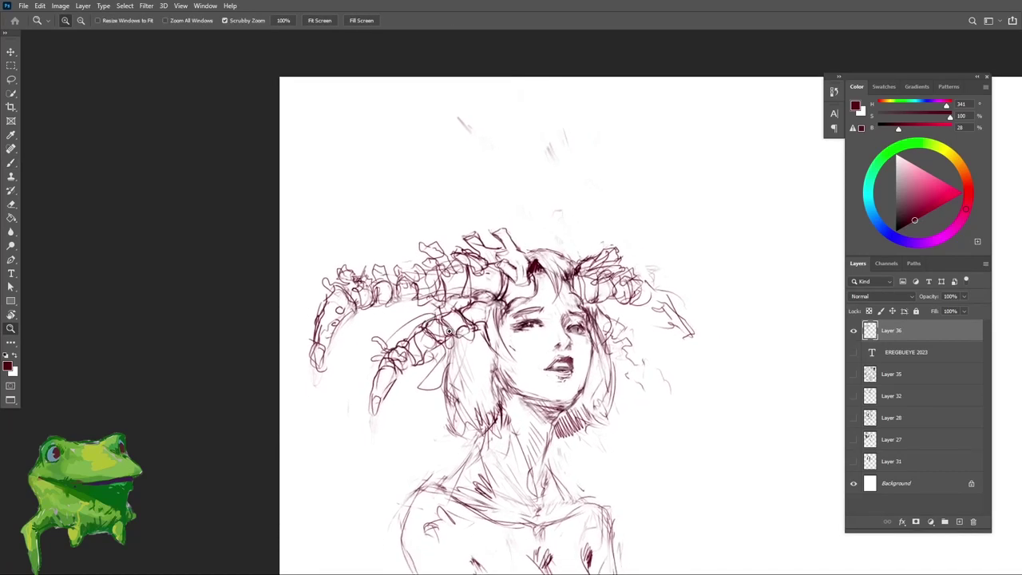
key("b")
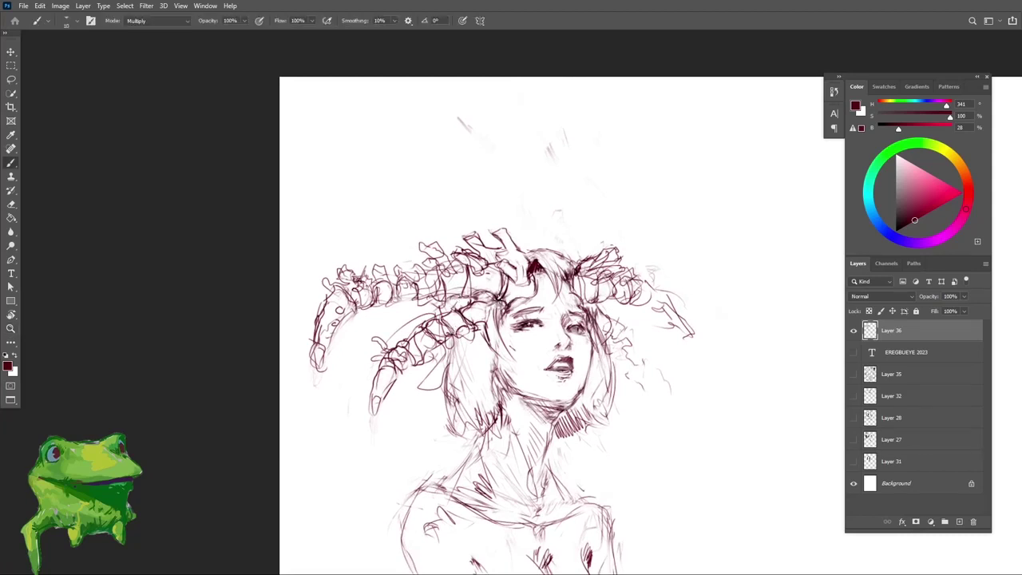
left_click_drag(436, 302, 389, 312)
key("e")
mouse_move(401, 275)
left_mouse_down()
mouse_move(383, 287)
mouse_move(409, 294)
mouse_move(399, 306)
mouse_move(366, 308)
left_mouse_up()
key("b")
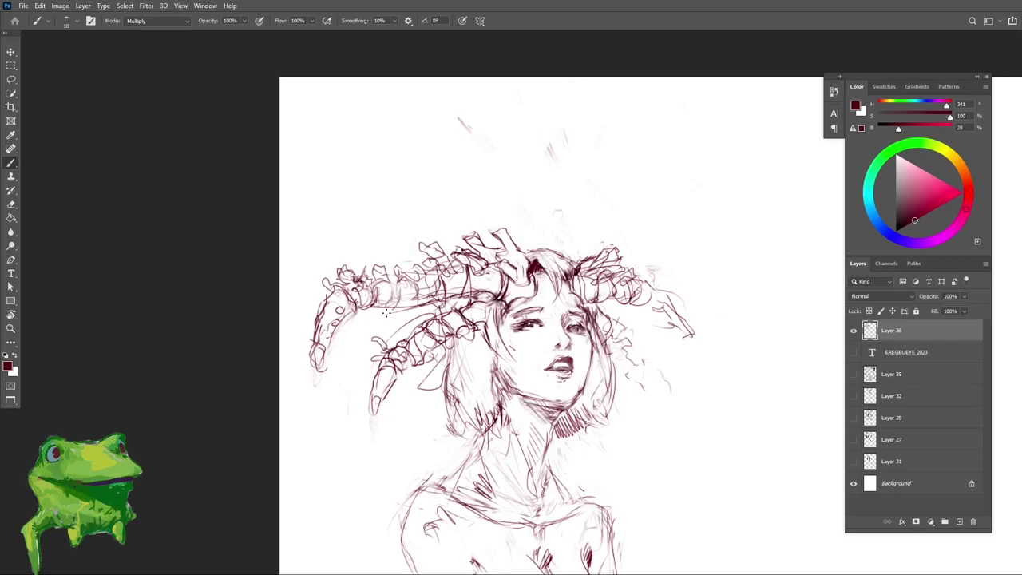
Step: Redraw the faded middle segments of the large upper horn with clearer lines
key("z")
mouse_move(432, 287)
left_mouse_down()
mouse_move(392, 357)
mouse_move(480, 307)
left_mouse_up()
key("e")
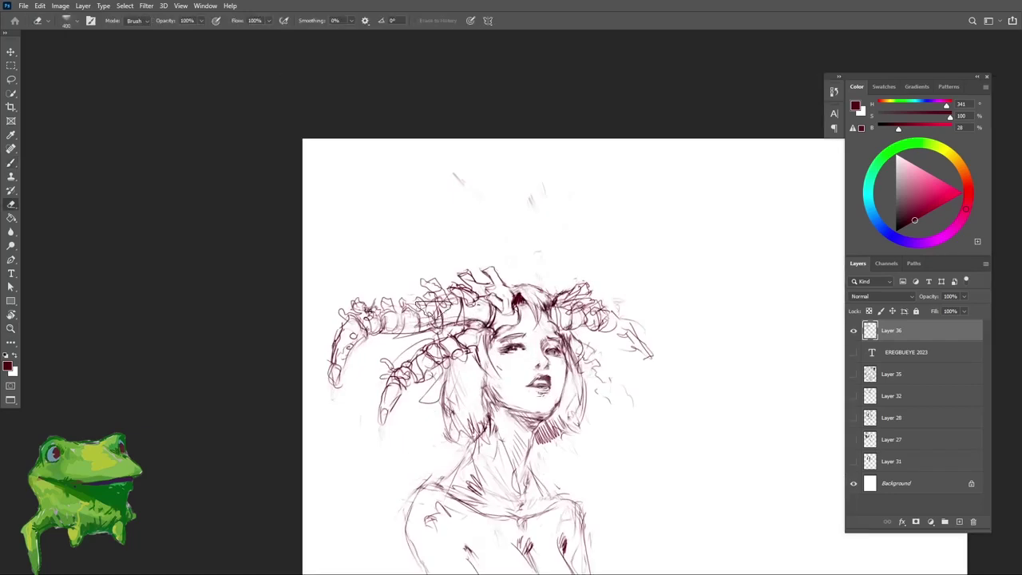
key("b")
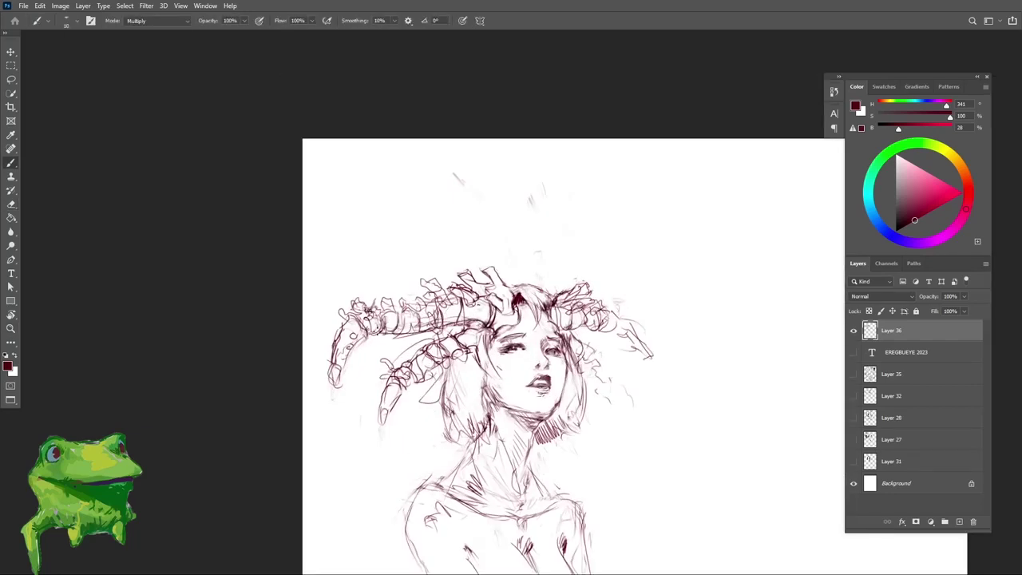
Step: Fade the lower horn's rough segment lines and redraw its curved segments and underside, undoing misplaced strokes
key("z")
mouse_move(423, 334)
left_mouse_down()
mouse_move(403, 349)
mouse_move(461, 351)
mouse_move(437, 363)
mouse_move(464, 353)
mouse_move(448, 364)
mouse_move(431, 357)
mouse_move(467, 350)
left_mouse_up()
key("e")
key("z")
key("e")
key("b")
mouse_move(397, 377)
left_mouse_down()
mouse_move(439, 355)
mouse_move(401, 381)
mouse_move(343, 367)
mouse_move(383, 366)
mouse_move(323, 352)
left_mouse_up()
key("ctrl+z")
key("ctrl+z")
key("e")
key("b")
key("z")
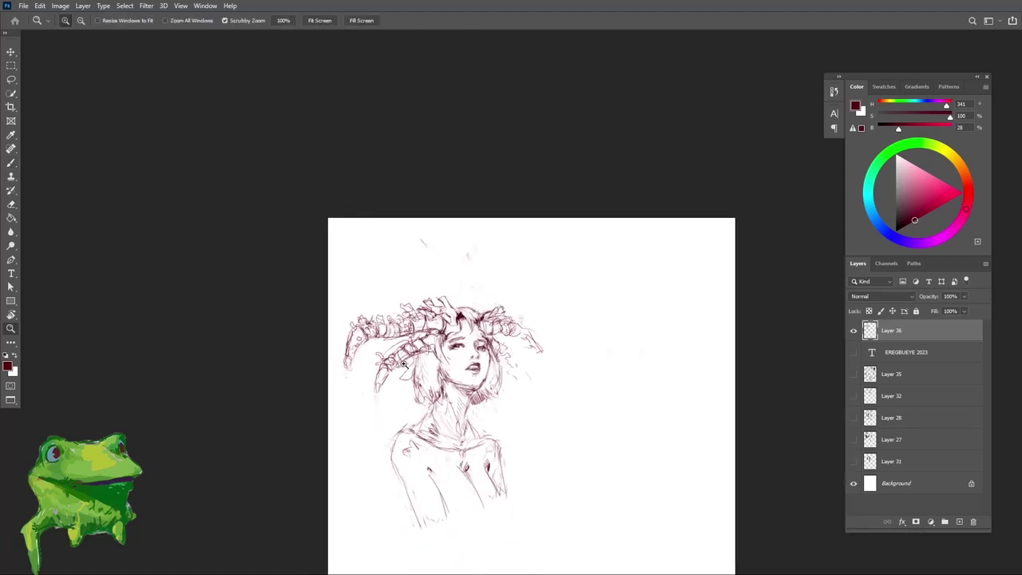
Step: Erase the long tip of the upper horn on the far side of the head down to faint traces
left_click_drag(477, 356, 530, 311)
key("e")
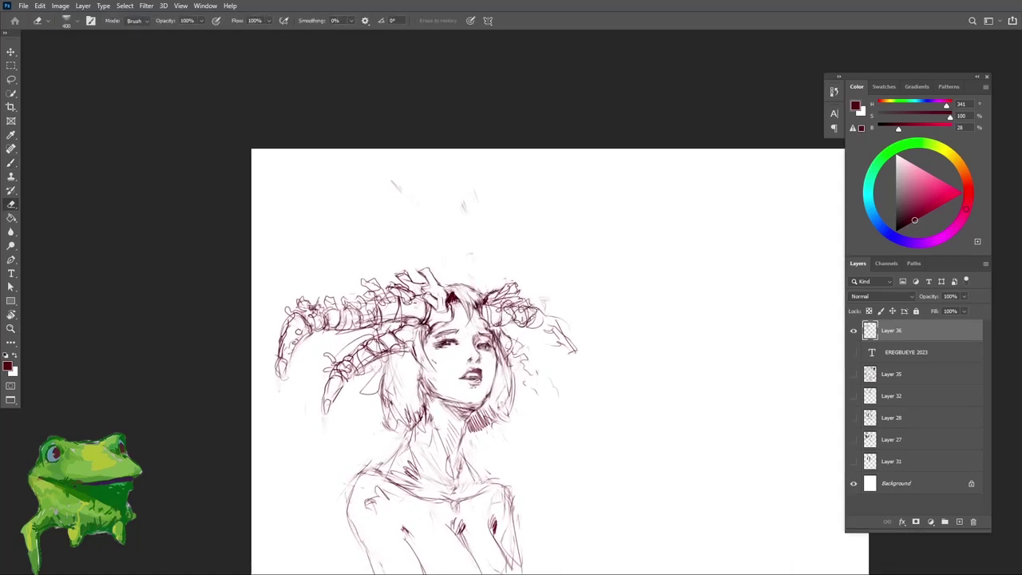
scroll(517, 352, "up", 2)
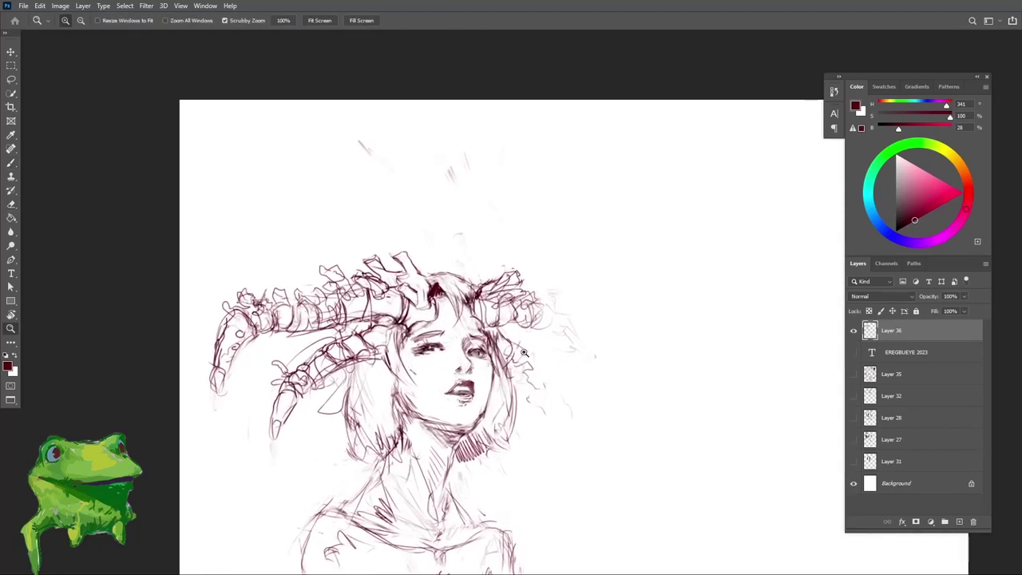
Step: Sketch small rounded bone segments on the far-side lower horn beside the cheek, undoing a misplaced stroke
key("b")
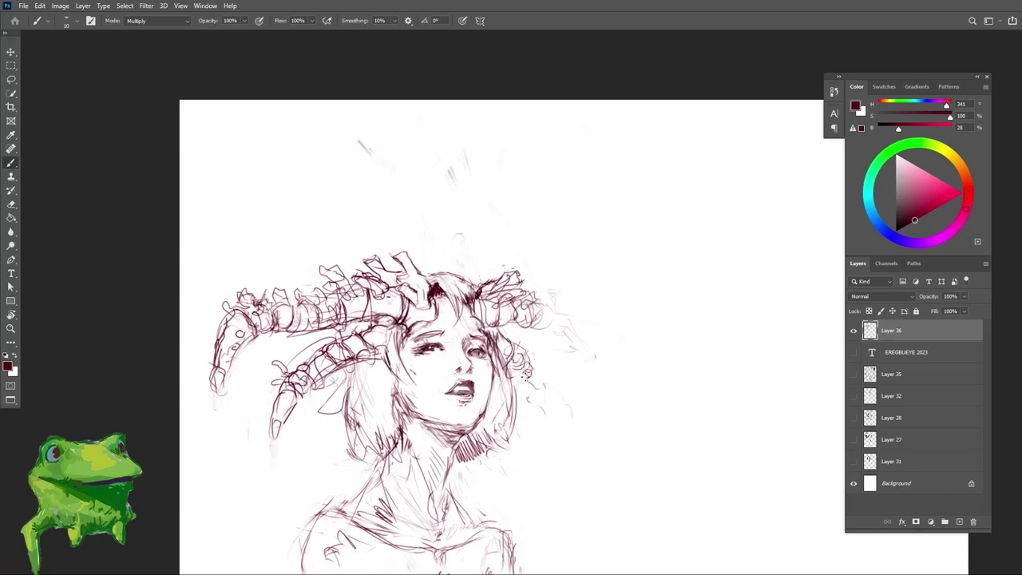
key("z")
mouse_move(539, 386)
left_mouse_down()
mouse_move(501, 388)
mouse_move(559, 385)
mouse_move(545, 400)
left_mouse_up()
key("z")
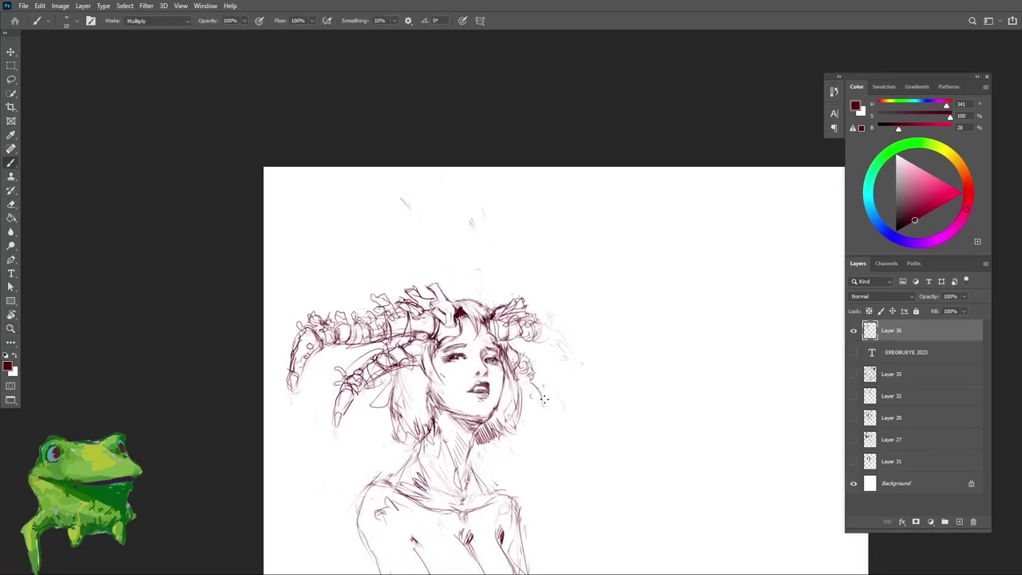
key("ctrl+z")
key("z")
left_click_drag(536, 380, 508, 382)
Step: Rotate the view and extend the far-side upper horn with bone segments curving downward
key("r")
left_click_drag(589, 342, 598, 324)
key("Escape")
key("z")
left_click_drag(542, 352, 564, 356)
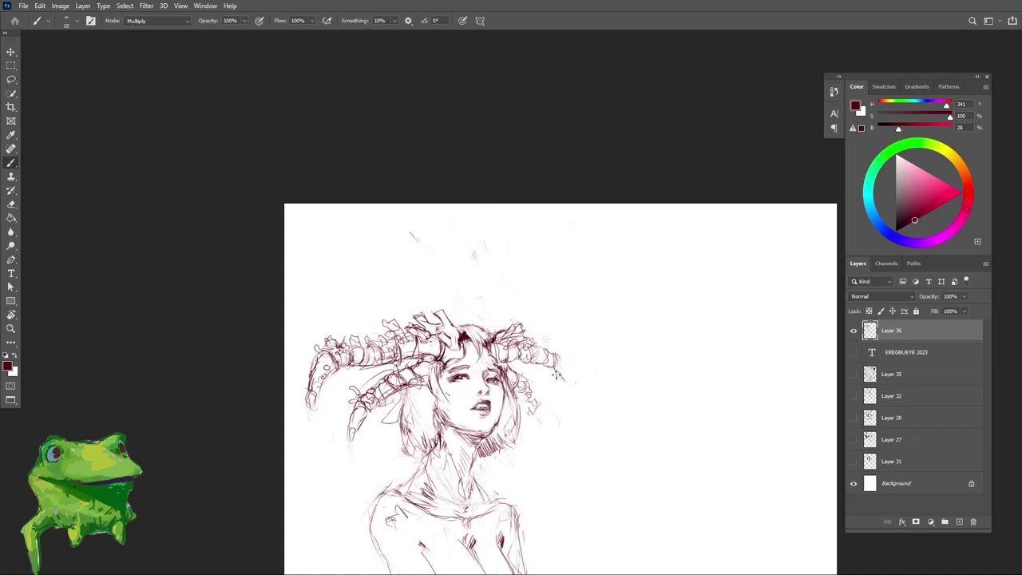
Step: Draw a pointed, curved end bone on the far-side upper horn and continue the segments of the small horn below it
key("z")
left_click_drag(572, 375, 525, 397)
key("r")
key("Escape")
key("z")
key("r")
left_click_drag(598, 394, 631, 332)
key("Escape")
key("z")
mouse_move(528, 344)
left_mouse_down()
mouse_move(544, 329)
mouse_move(539, 289)
mouse_move(523, 306)
left_mouse_up()
key("e")
key("b")
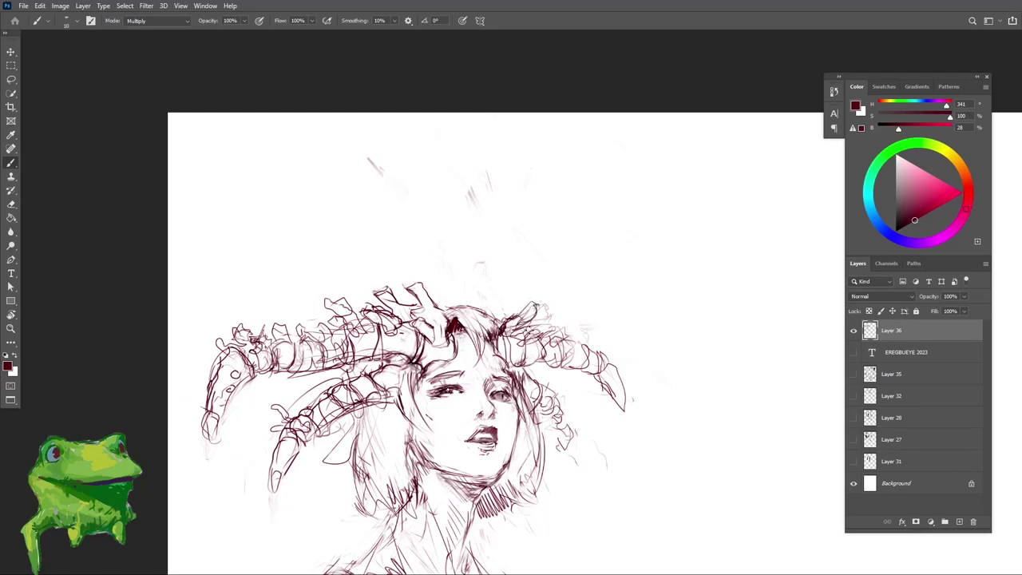
Step: Erase the smooth outline of the crown and sketch loose, spiky hair strands between the horns
key("z")
mouse_move(522, 342)
left_mouse_down()
mouse_move(503, 362)
mouse_move(557, 336)
left_mouse_up()
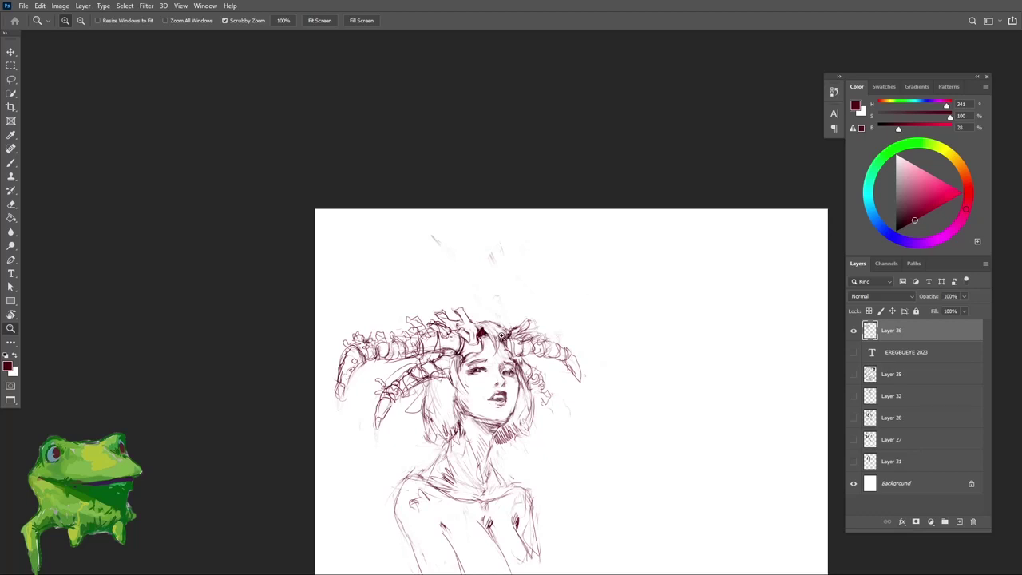
left_click(503, 337)
key("e")
key("b")
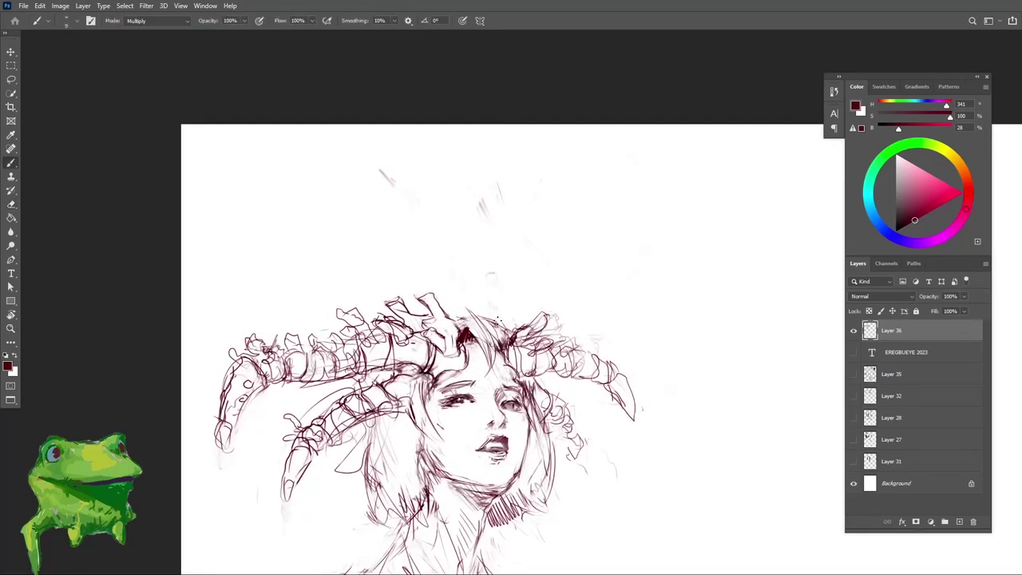
Step: Flip the canvas horizontally to check the drawing and bring the head back into close view
key("z")
left_click(495, 352, "alt")
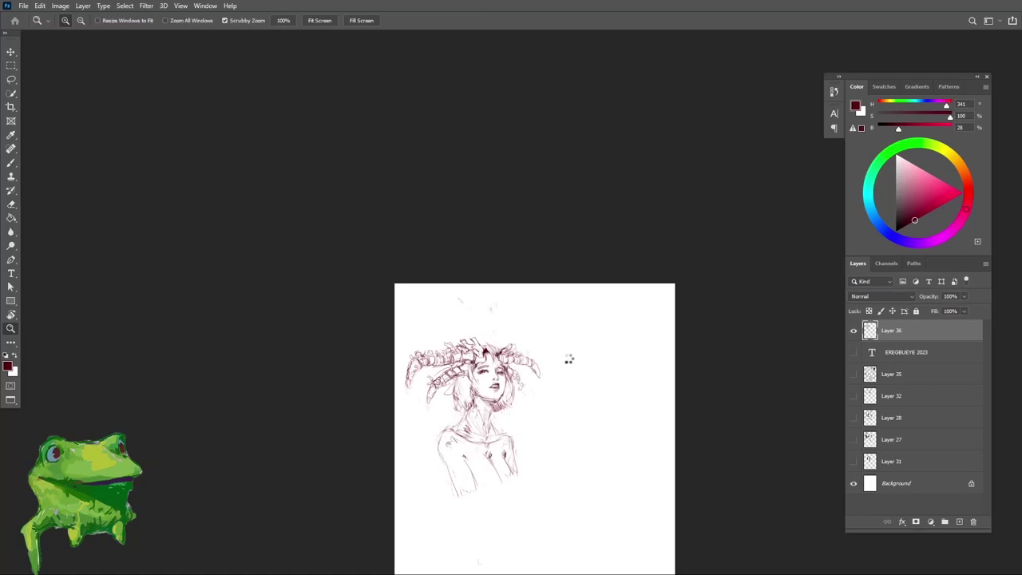
left_click_drag(596, 359, 659, 356)
left_click_drag(587, 335, 481, 317)
key("b")
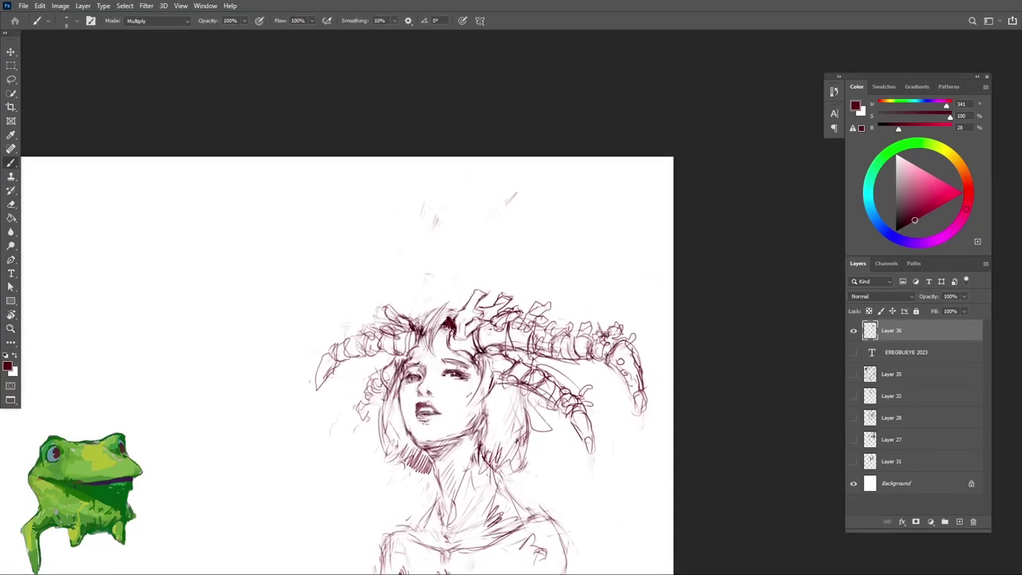
Step: Clean up the base of the far-side upper horn with the eraser and redraw its first segment beside the hair
key("z")
mouse_move(411, 310)
left_mouse_down()
mouse_move(436, 311)
mouse_move(407, 345)
left_mouse_up()
key("e")
key("b")
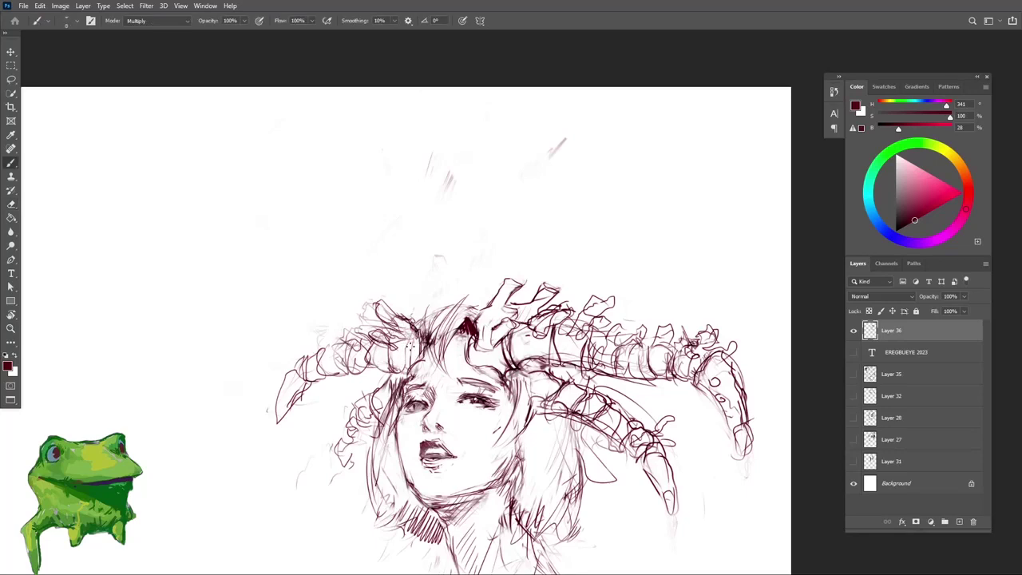
key("e")
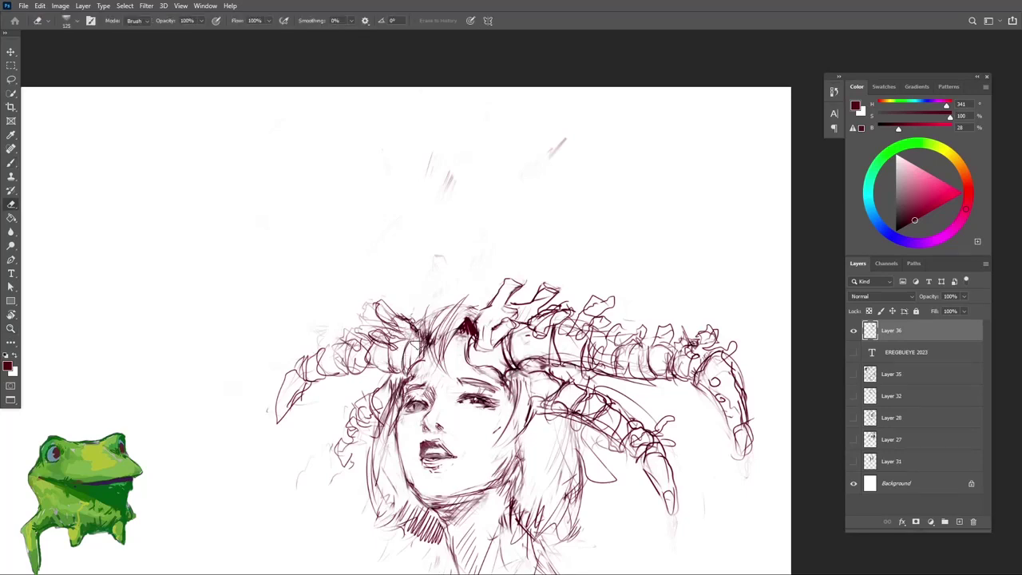
key("b")
Step: Touch up the area between the crown hair and the far-side horn's base with the eraser and brush
key("z")
mouse_move(425, 346)
left_mouse_down()
mouse_move(402, 361)
mouse_move(436, 385)
mouse_move(495, 323)
left_mouse_up()
mouse_move(505, 319)
left_mouse_down()
mouse_move(476, 359)
mouse_move(491, 326)
left_mouse_up()
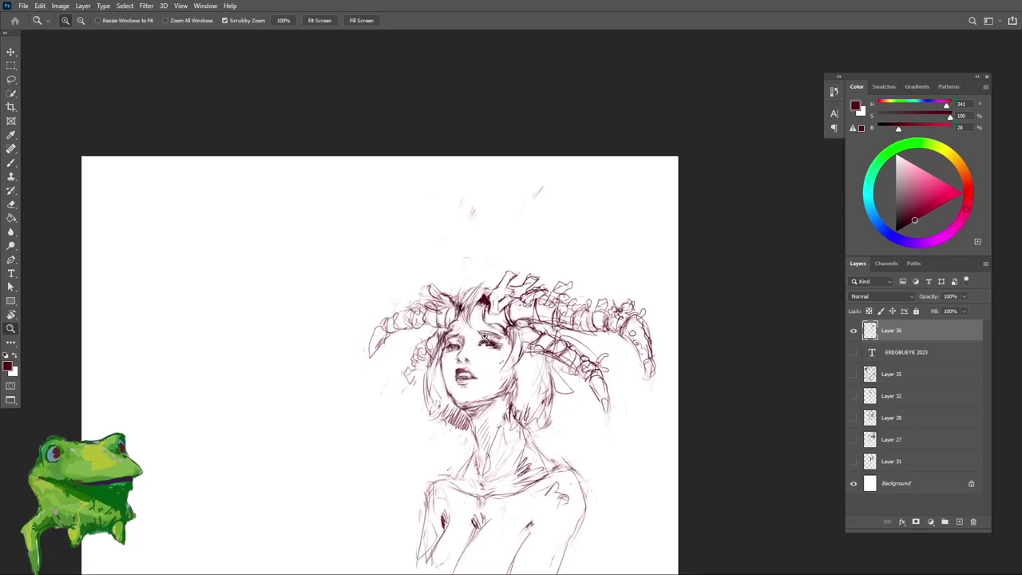
left_click(483, 338, "alt")
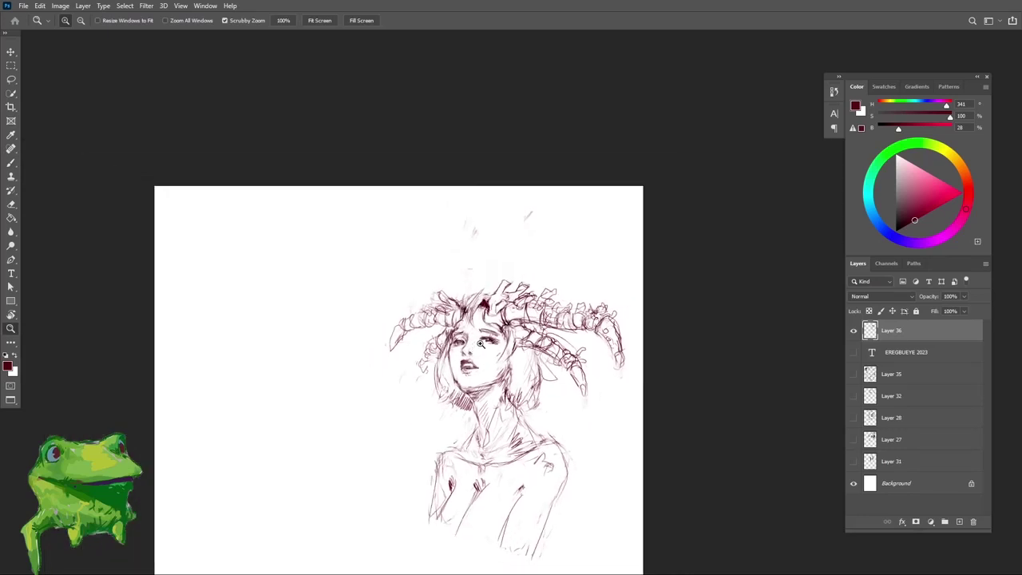
left_click(490, 309)
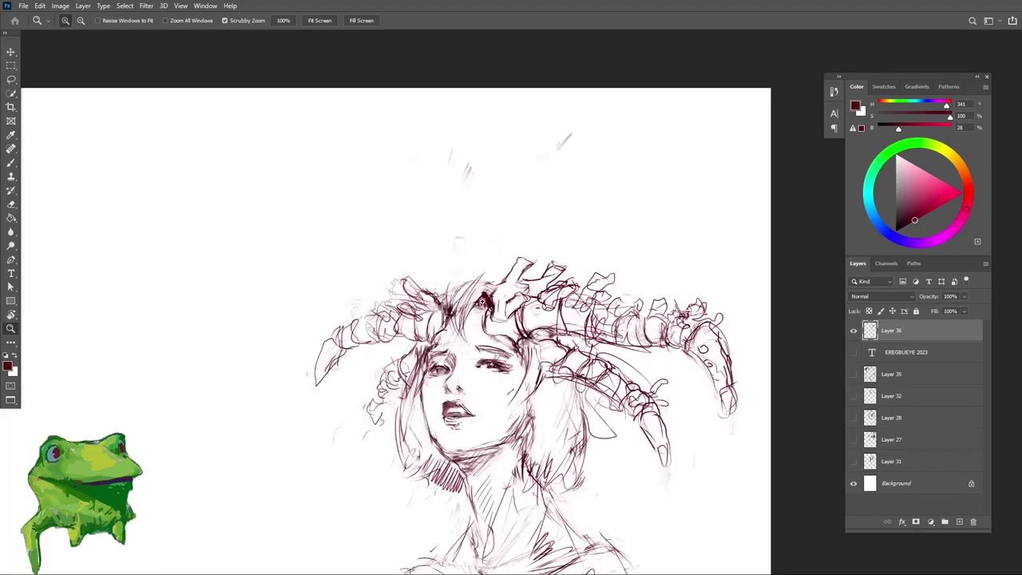
left_click(490, 308)
key("b")
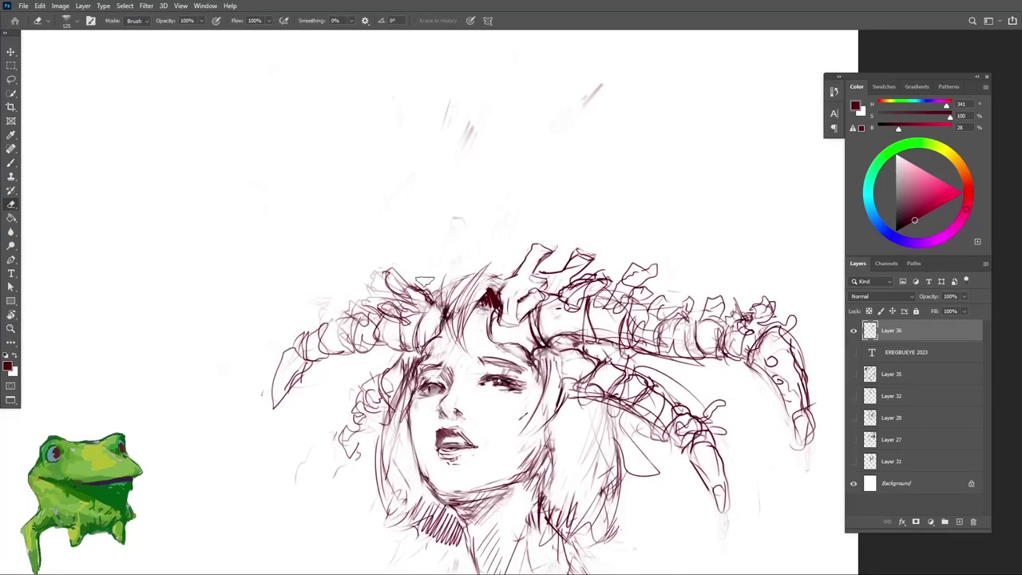
mouse_move(399, 253)
left_mouse_down()
mouse_move(426, 285)
mouse_move(406, 262)
mouse_move(393, 274)
mouse_move(411, 262)
mouse_move(418, 298)
mouse_move(415, 290)
mouse_move(433, 306)
mouse_move(435, 364)
mouse_move(411, 343)
left_mouse_up()
key("e")
key("b")
key("z")
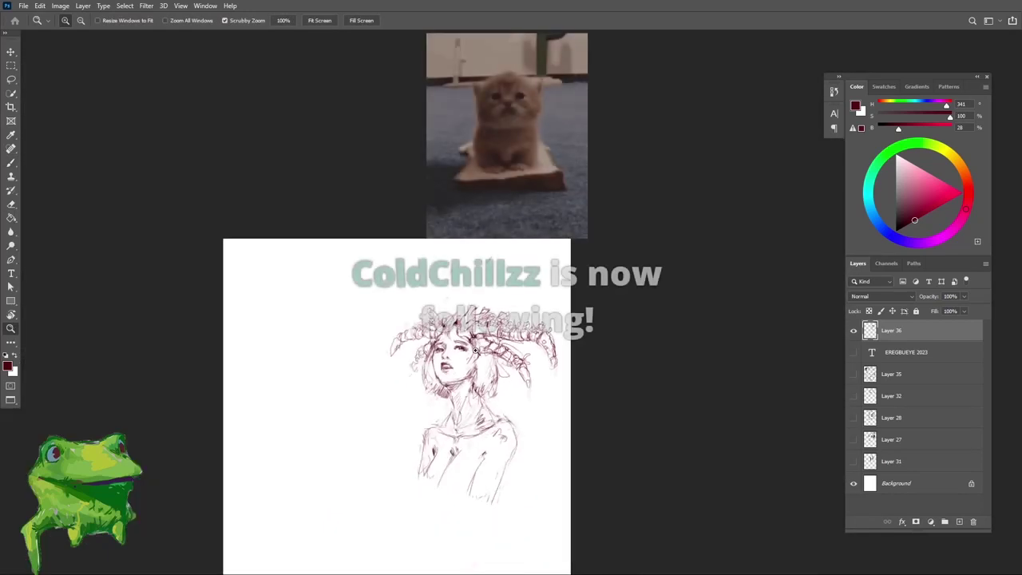
Step: Sketch flicked-out strand tips along the lower edge of the far-side hair
left_click_drag(477, 352, 503, 327)
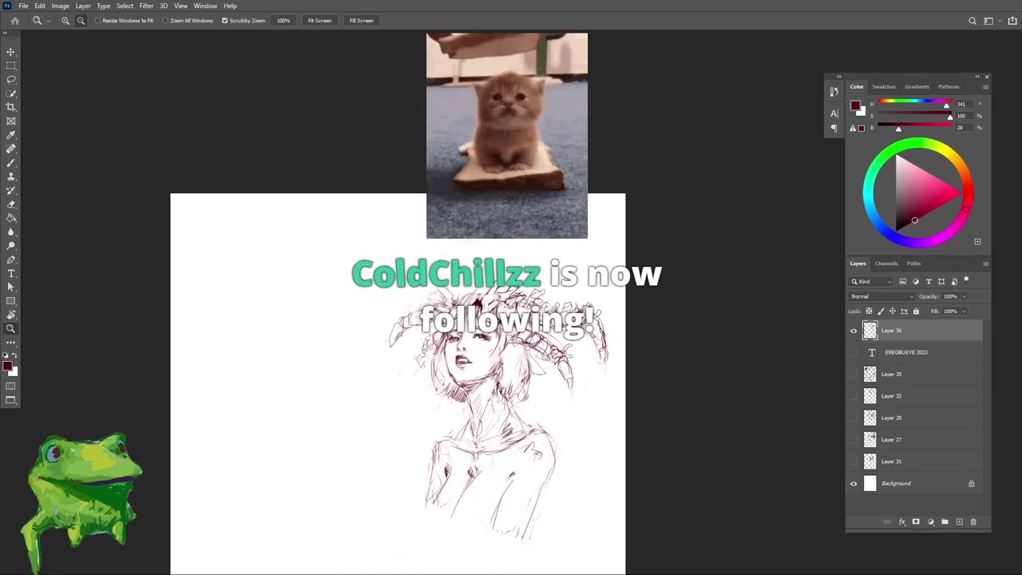
left_click_drag(448, 531, 474, 530)
left_click_drag(486, 307, 479, 342)
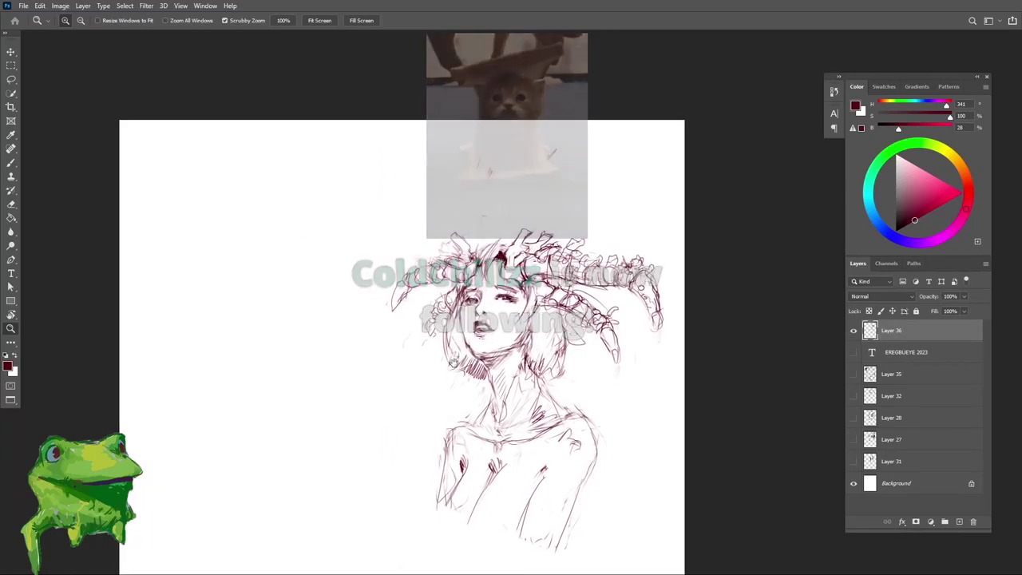
left_click_drag(453, 364, 449, 367)
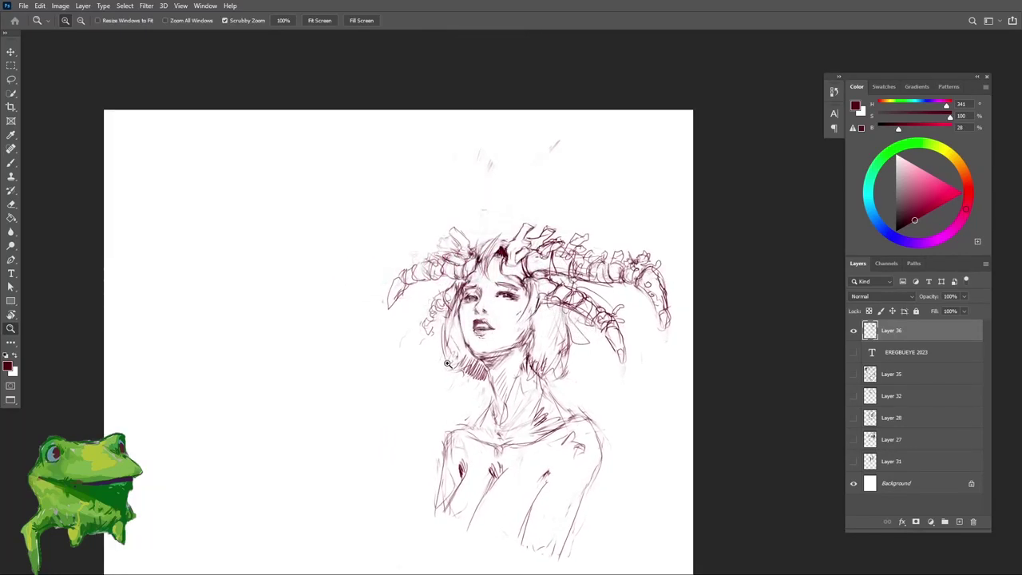
left_click_drag(449, 359, 450, 360)
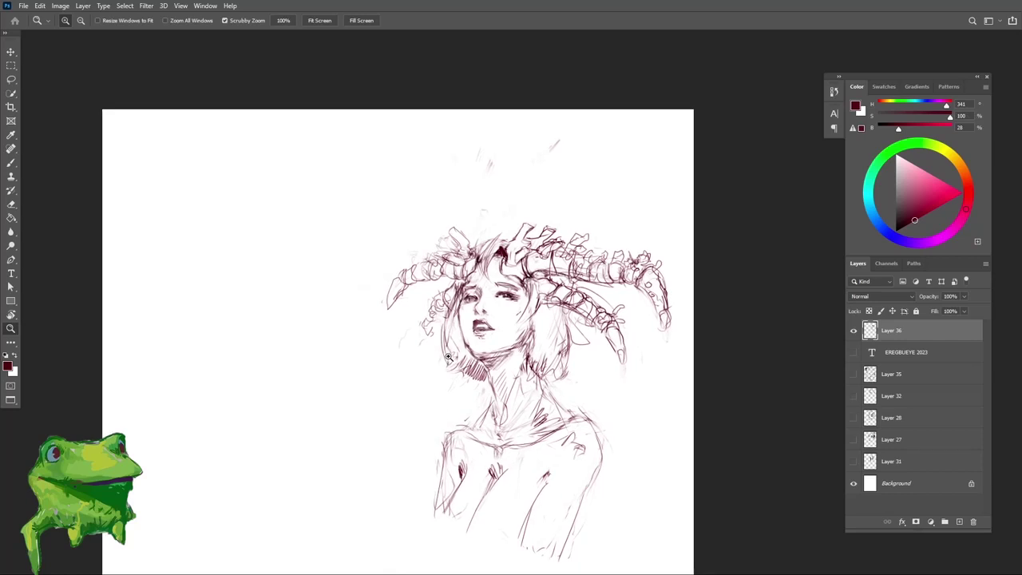
left_click_drag(449, 357, 450, 357)
key("e")
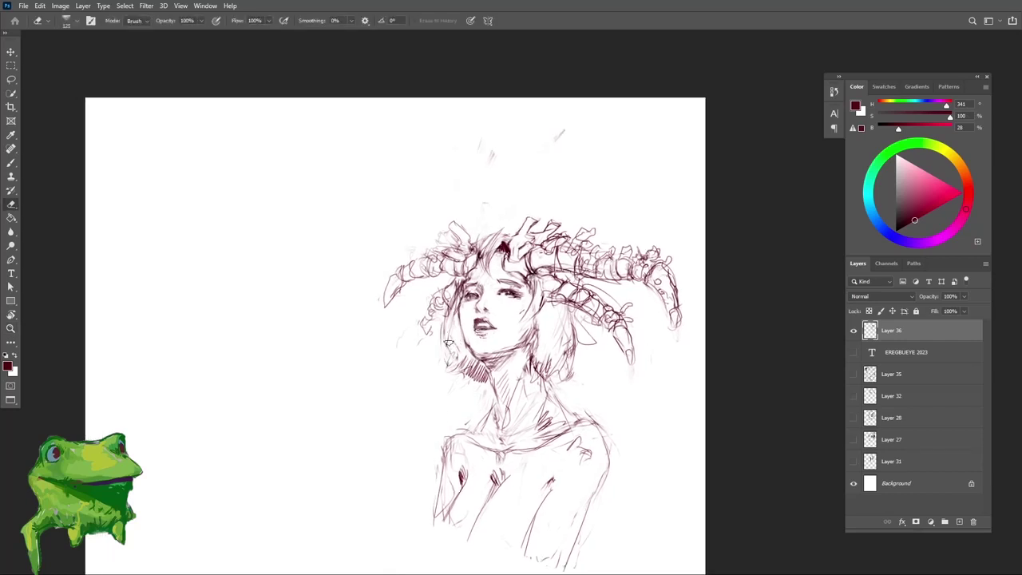
key("b")
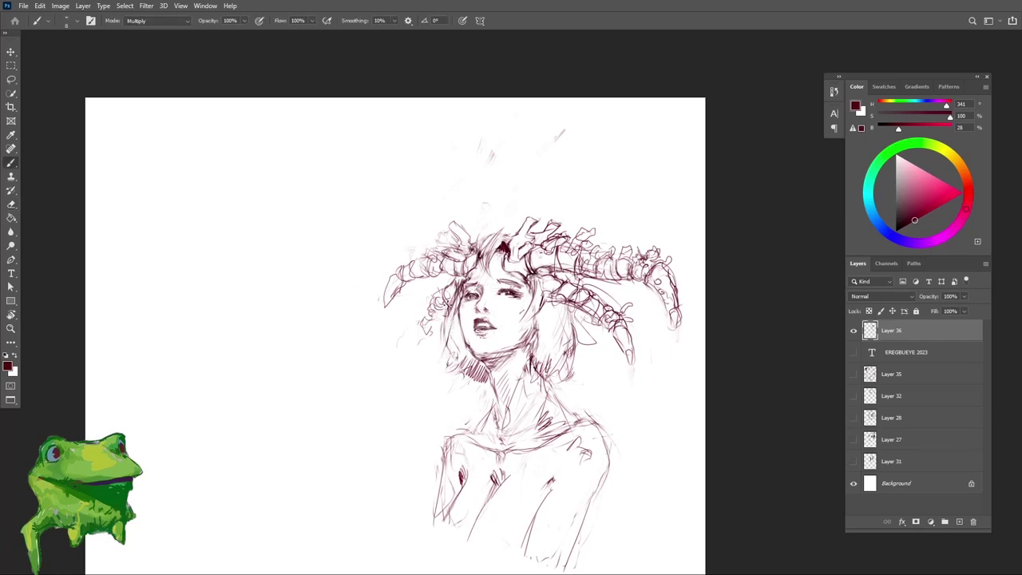
key("e")
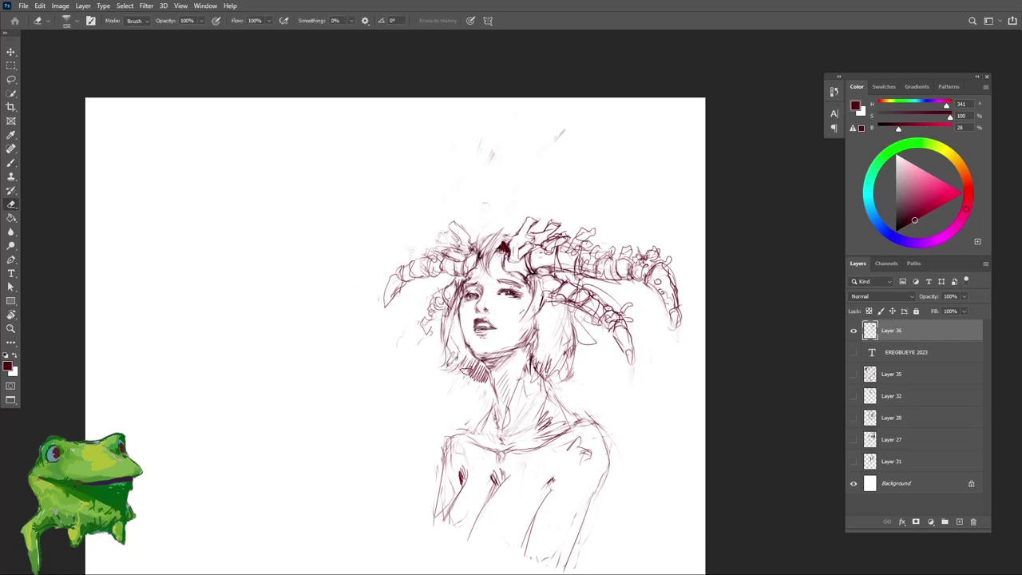
Step: Thin out the dense hatching below the far-side hair tips with the eraser and add loose strands toward the jaw
mouse_move(465, 367)
left_mouse_down()
mouse_move(481, 378)
mouse_move(464, 384)
mouse_move(487, 380)
left_mouse_up()
key("b")
key("z")
key("e")
key("z")
key("e")
Step: Touch up the hair strands beside the far cheek, alternating between eraser and brush
mouse_move(480, 330)
left_mouse_down()
mouse_move(493, 332)
mouse_move(454, 346)
mouse_move(435, 323)
mouse_move(453, 323)
left_mouse_up()
key("b")
key("e")
key("b")
key("z")
key("b")
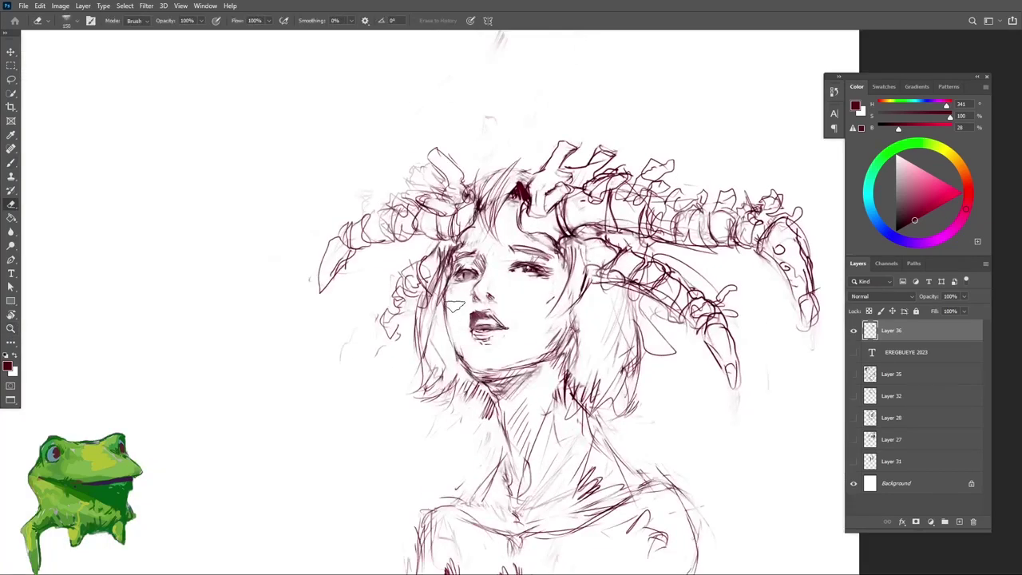
key("e")
key("b")
key("z")
Step: Erase parts of the far-side upper horn and redraw its contour as a smoother arc from the hair outward
left_click_drag(453, 321, 450, 366)
left_click_drag(518, 351, 520, 389)
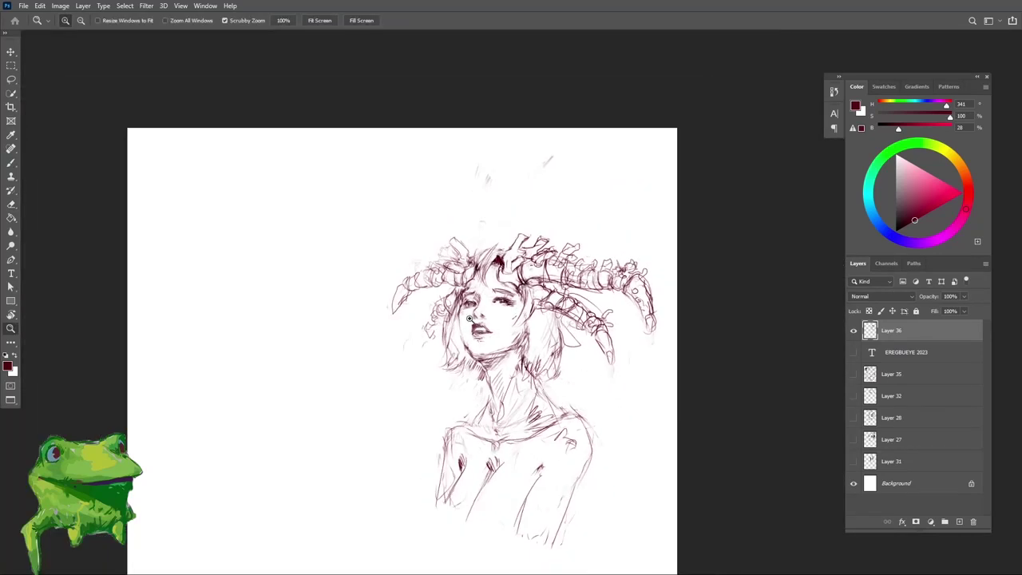
left_click_drag(472, 320, 540, 338)
left_click_drag(500, 254, 495, 236)
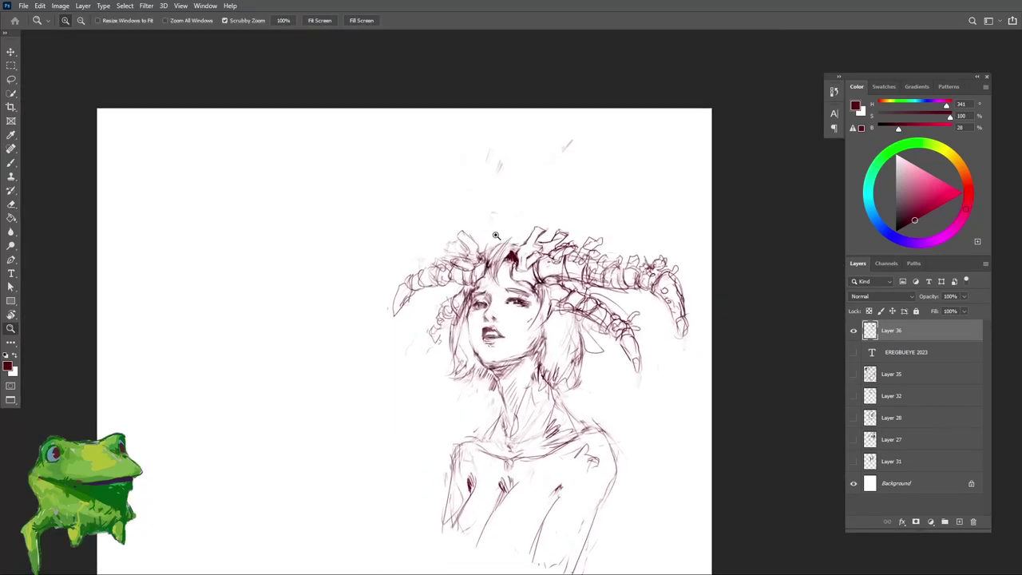
key("b")
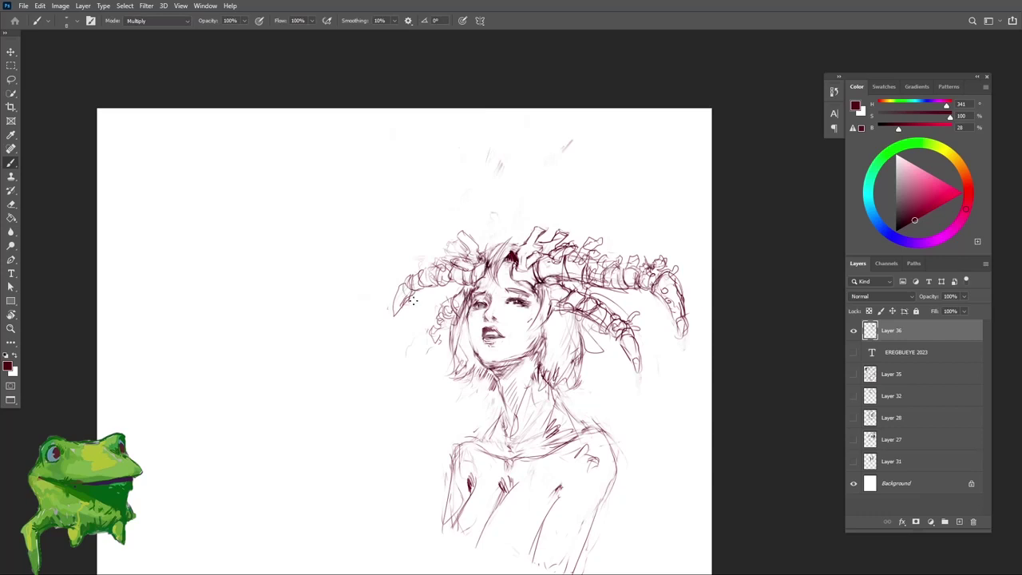
key("e")
key("b")
left_click_drag(475, 263, 408, 298)
mouse_move(471, 280)
left_mouse_down()
mouse_move(411, 295)
mouse_move(476, 290)
mouse_move(491, 273)
mouse_move(473, 304)
mouse_move(483, 281)
left_mouse_up()
key("ctrl+space")
key("e")
key("b")
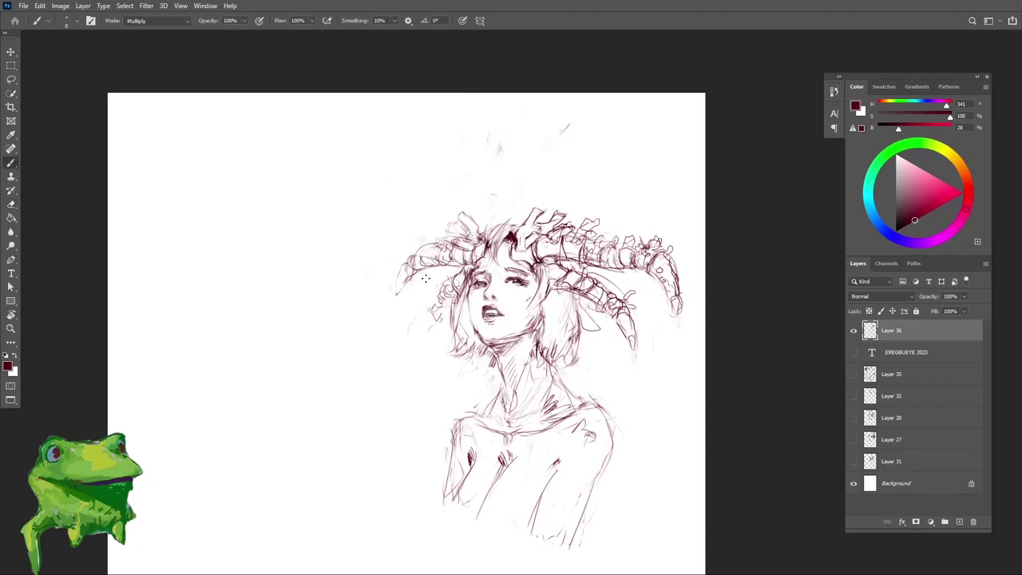
Step: Rework the outer half of the far-side upper horn and rough in a tip that bends downward
key("z")
left_click_drag(428, 284, 427, 291)
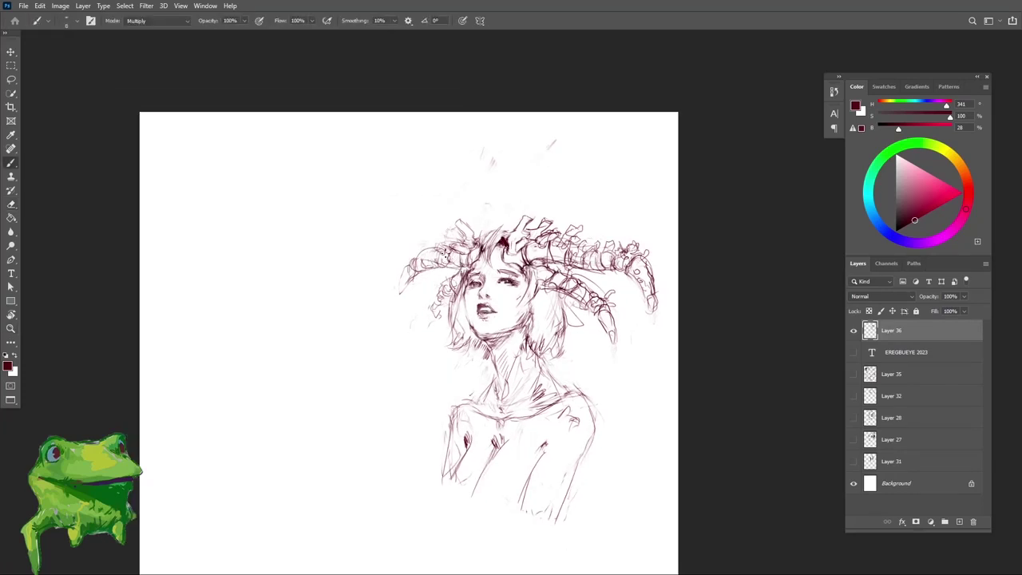
key("b")
key("z")
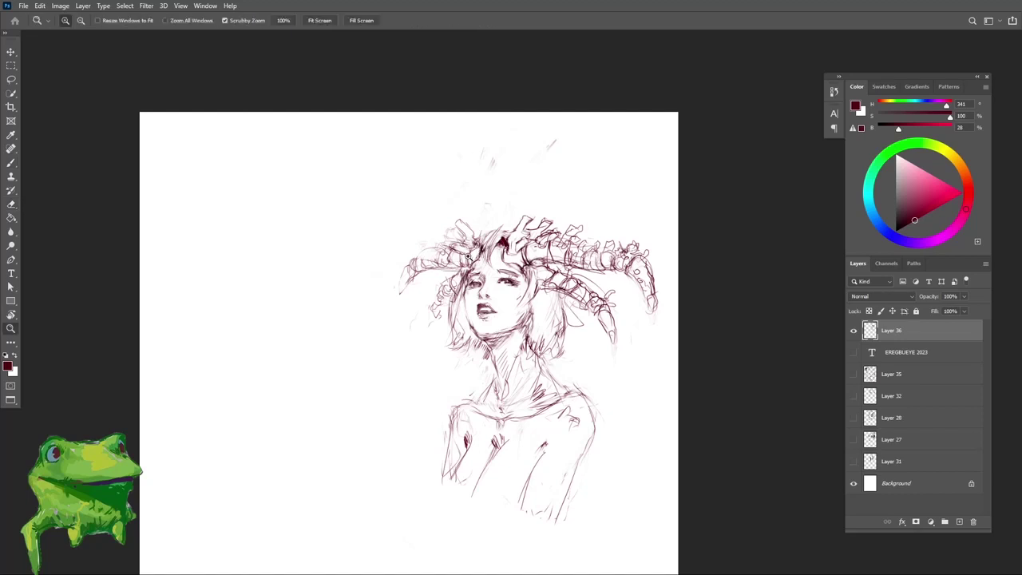
left_click_drag(470, 259, 490, 262)
key("e")
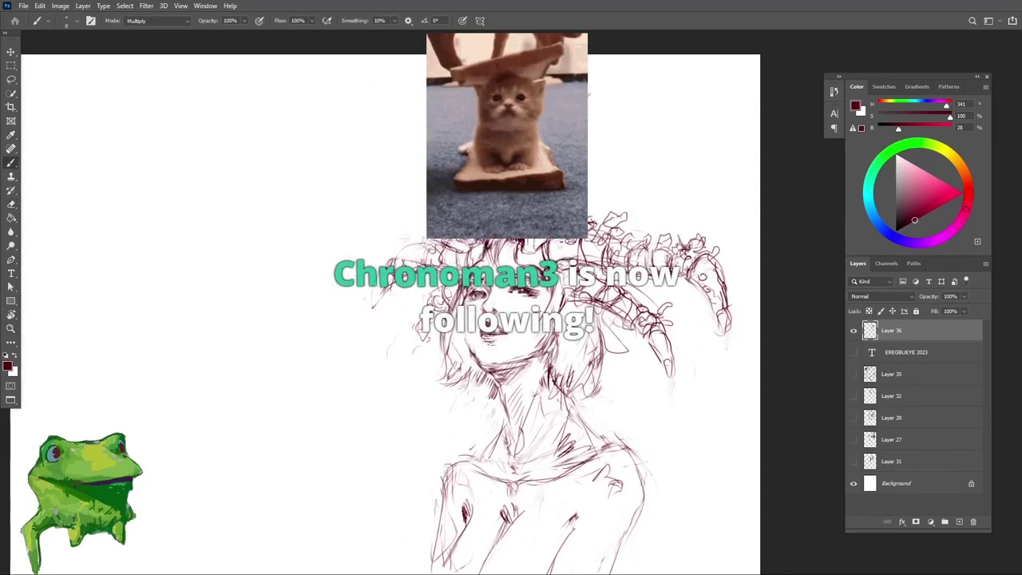
key("z")
left_click_drag(454, 369, 431, 369)
key("e")
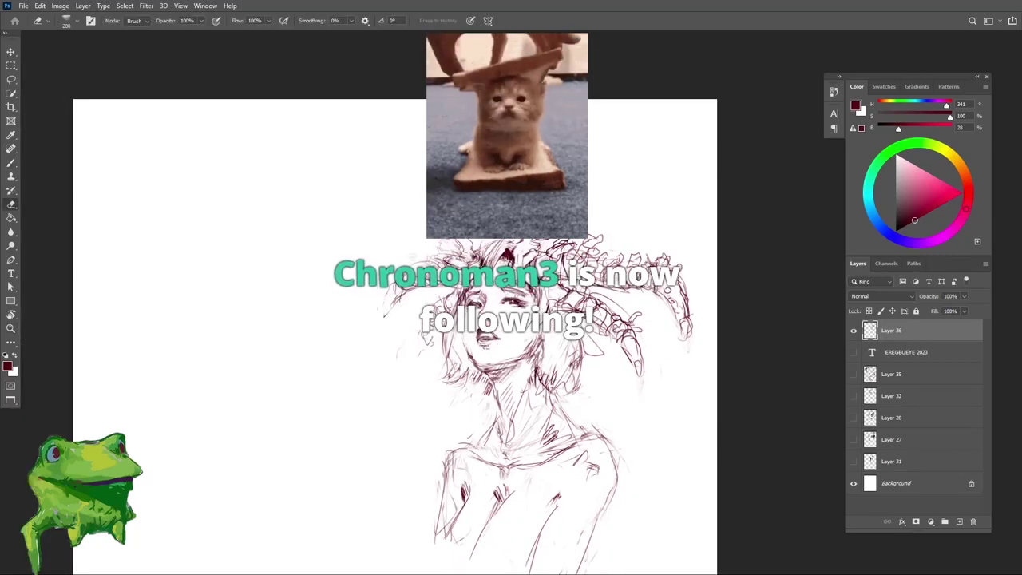
key("b")
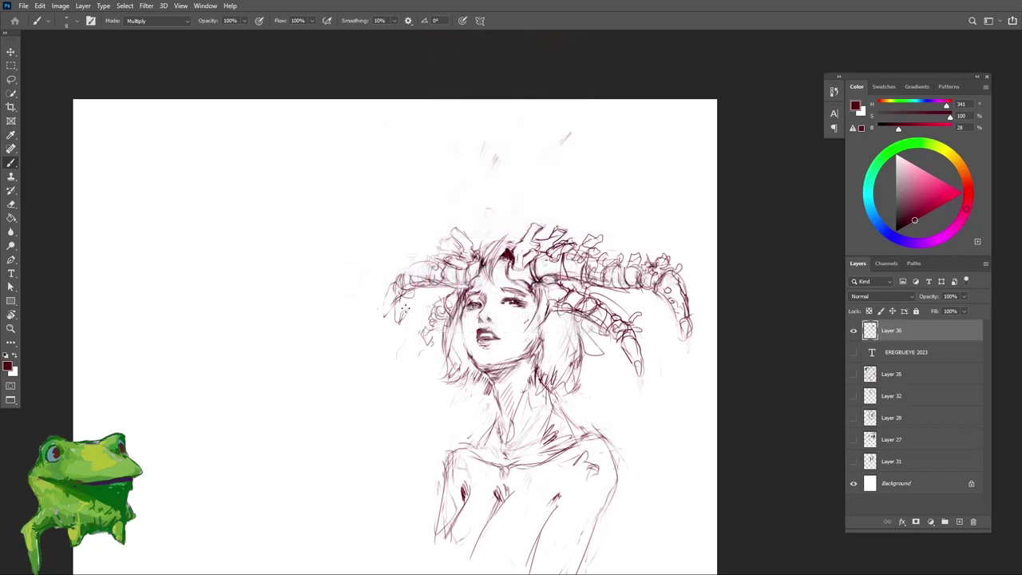
Step: Erase the leftover old tip of the far-side upper horn and define the new hooked end
key("e")
key("z")
mouse_move(389, 292)
left_mouse_down()
mouse_move(385, 308)
mouse_move(389, 300)
left_mouse_up()
key("b")
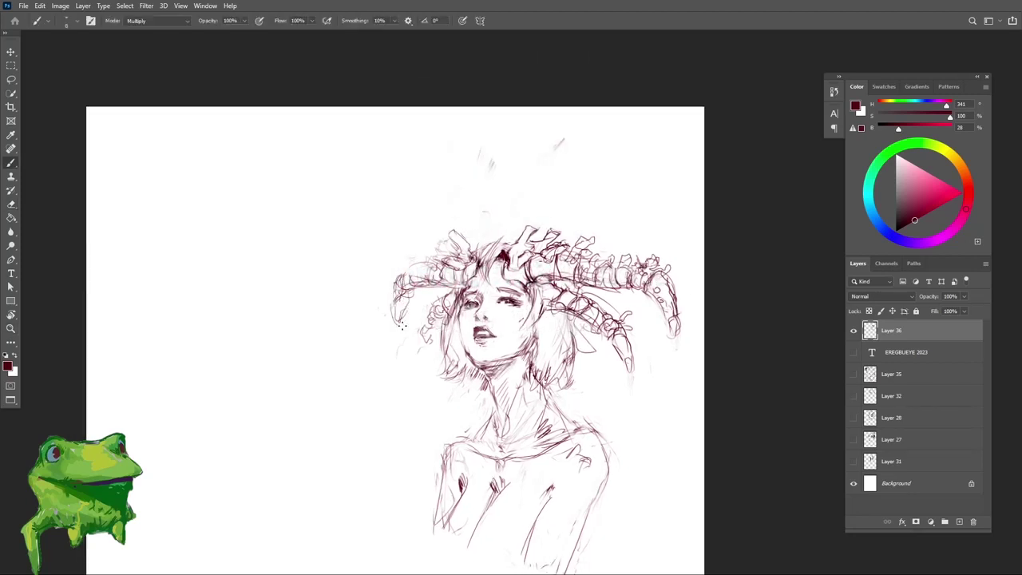
key("z")
mouse_move(450, 279)
left_mouse_down()
mouse_move(422, 278)
mouse_move(452, 275)
left_mouse_up()
Step: Draw curved segment rings along the far-side upper horn and clean up its edges
key("b")
key("z")
scroll(463, 296, "down", 1)
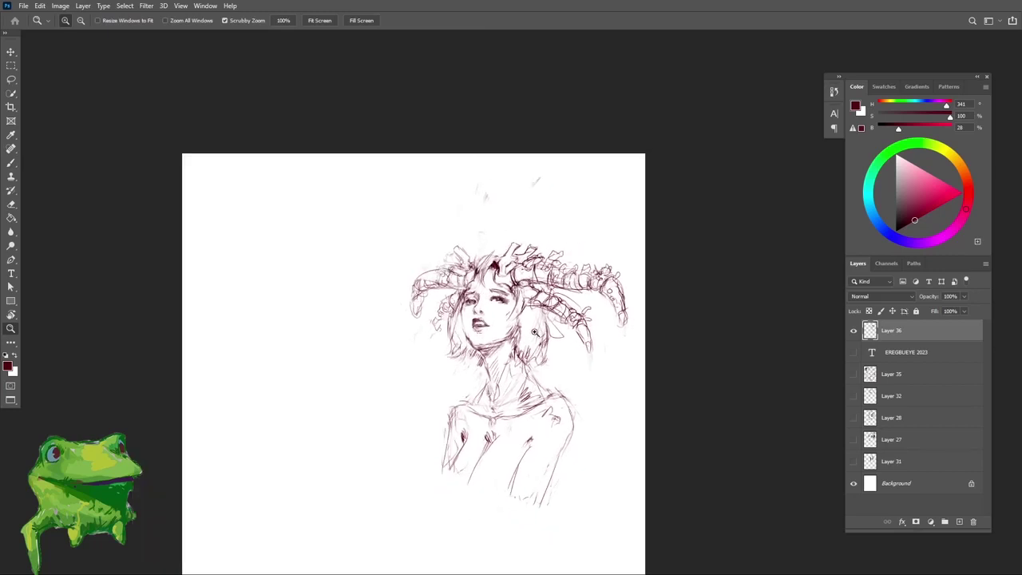
mouse_move(525, 315)
left_mouse_down()
mouse_move(551, 307)
mouse_move(570, 272)
mouse_move(550, 274)
left_mouse_up()
key("b")
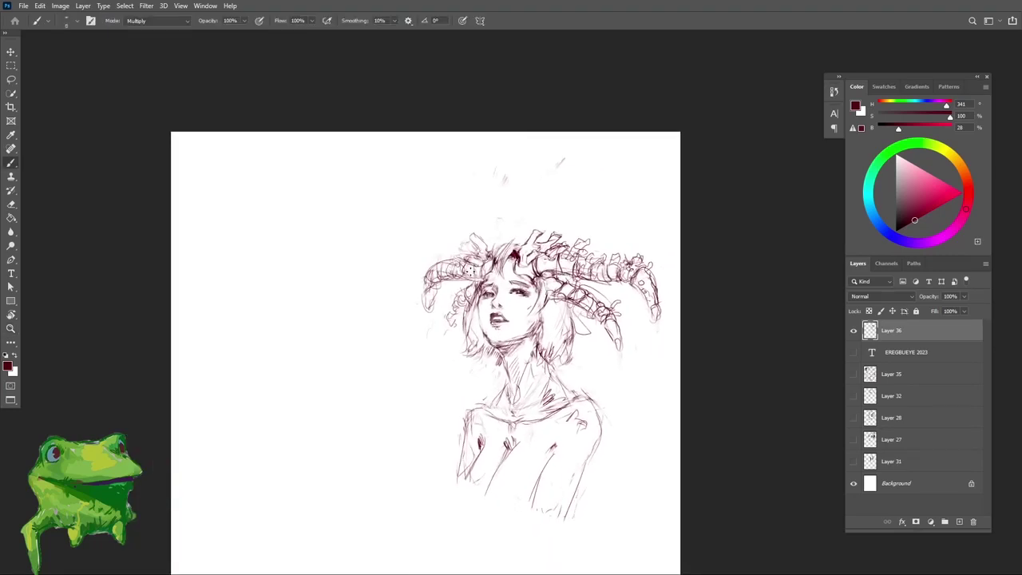
scroll(489, 267, "up", 1)
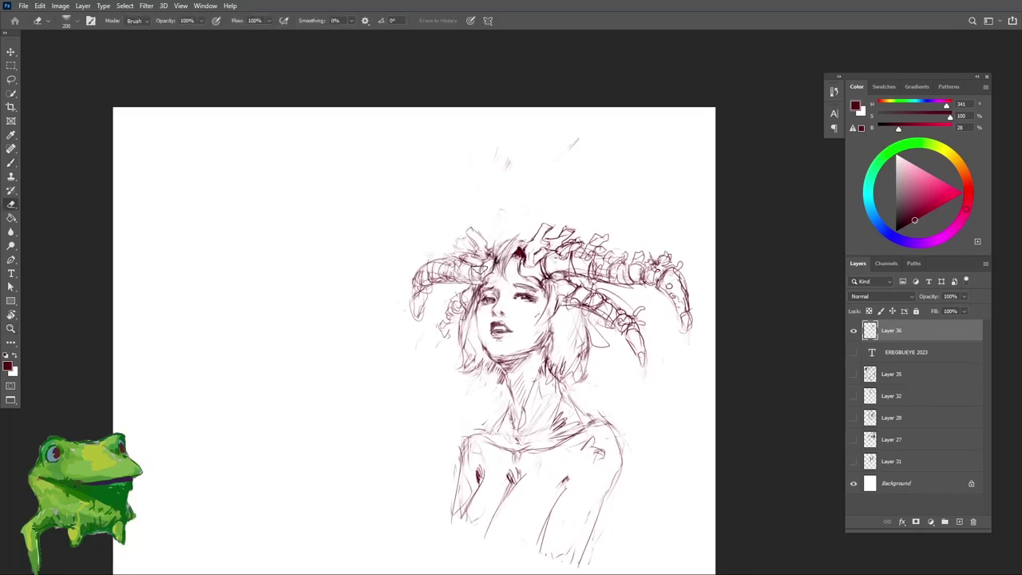
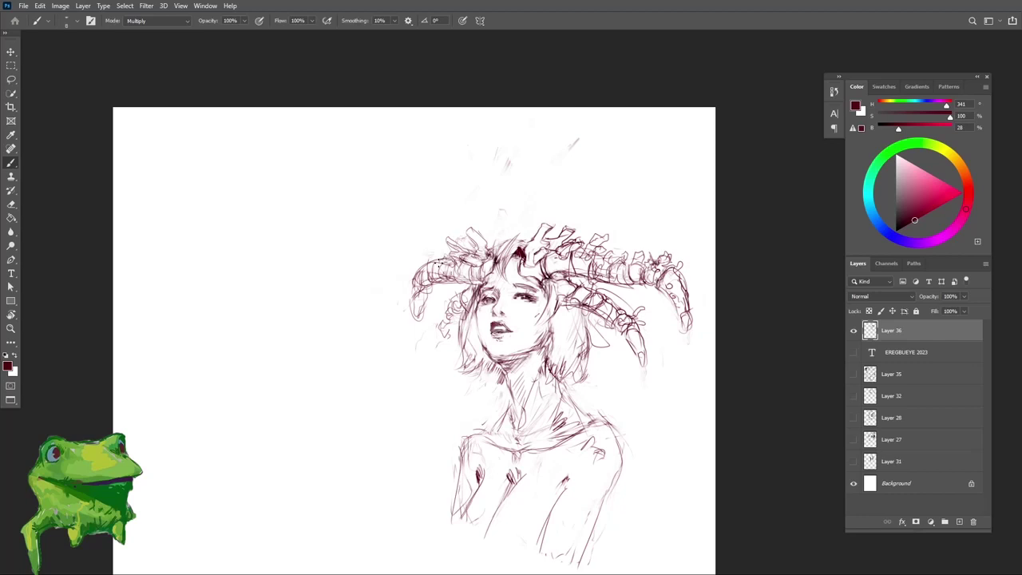
Step: Redraw the far-side lower horn beside the hair with small bony segments and a pointed tip
key("z")
mouse_move(465, 274)
left_mouse_down()
mouse_move(440, 281)
mouse_move(470, 317)
mouse_move(483, 296)
left_mouse_up()
key("e")
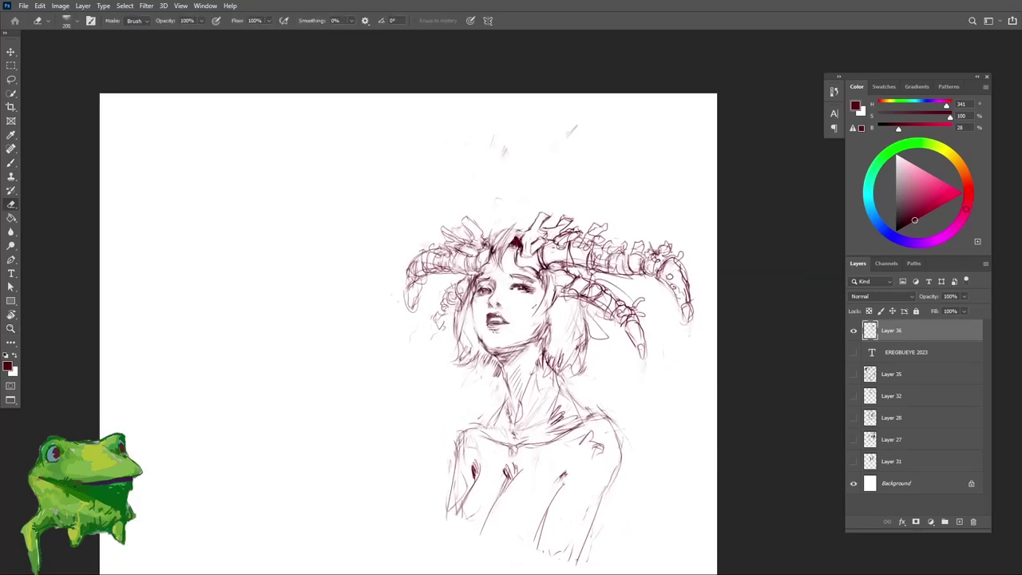
key("b")
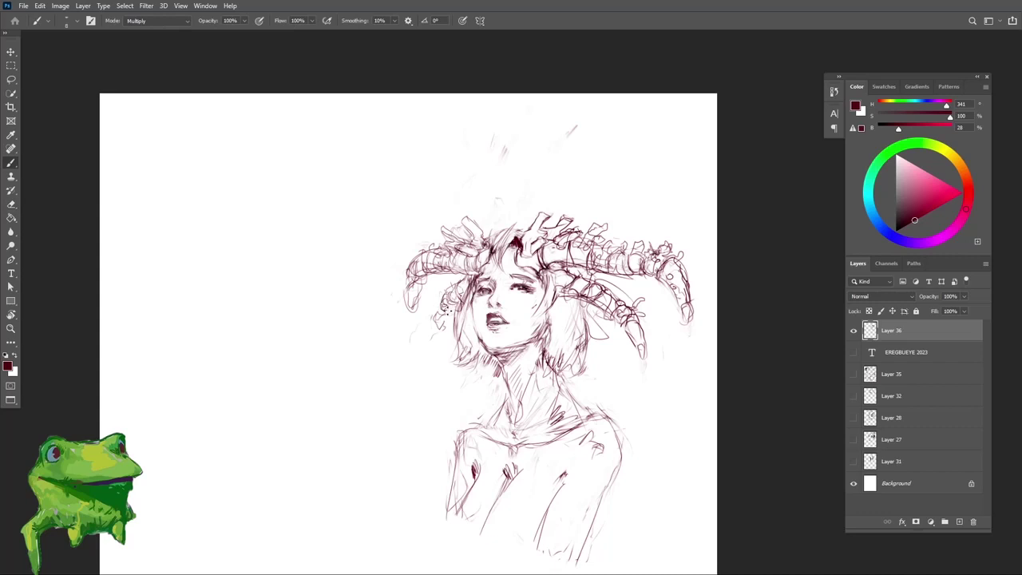
left_click_drag(448, 307, 440, 325)
key("z")
mouse_move(465, 294)
left_mouse_down()
mouse_move(443, 338)
mouse_move(435, 316)
mouse_move(486, 372)
left_mouse_up()
Step: Flip the canvas horizontally and touch up the far-side lower horn where it emerges from the hair
key("ctrl+shift+h")
left_click_drag(380, 306, 436, 309)
left_click_drag(436, 308, 464, 266)
key("b")
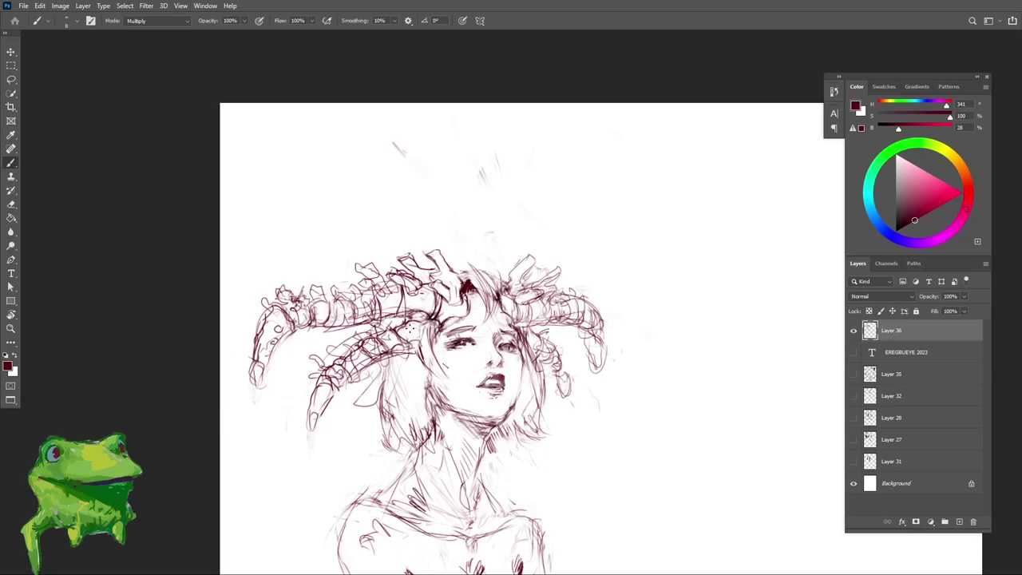
key("z")
left_click_drag(420, 334, 397, 343)
left_click_drag(523, 331, 559, 333)
key("b")
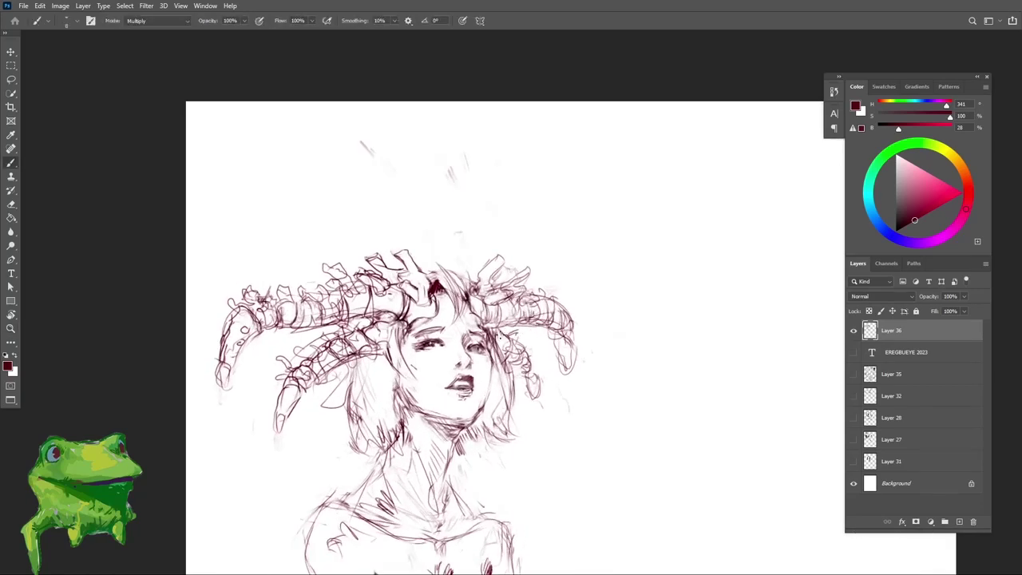
key("z")
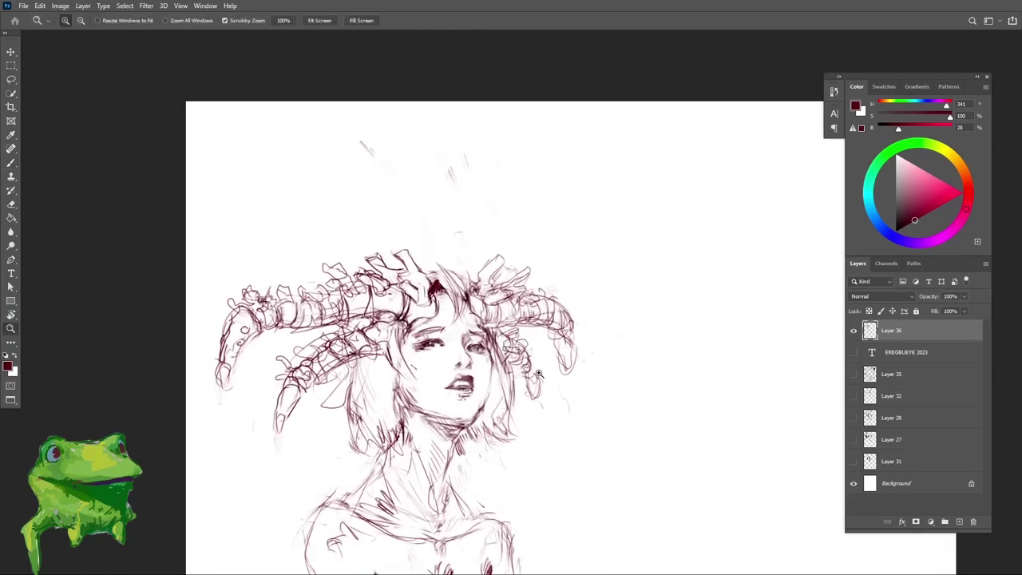
Step: Add brush strokes to the bony spurs at the base of the far-side upper horn
left_click_drag(540, 371, 515, 369)
key("r")
left_click_drag(559, 331, 571, 292)
key("Escape")
key("z")
left_click_drag(539, 327, 520, 323)
left_click_drag(534, 308, 595, 306)
key("b")
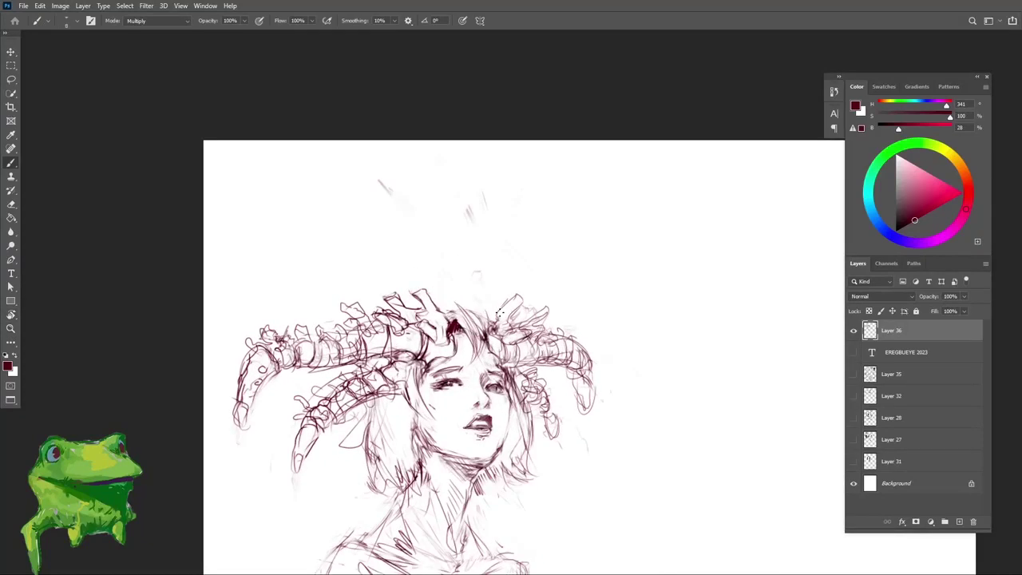
mouse_move(509, 318)
left_mouse_down()
mouse_move(532, 314)
mouse_move(515, 307)
left_mouse_up()
Step: Examine the whole figure from farther away to compare the horns on both sides of the head
key("z")
key("r")
left_click_drag(587, 321, 588, 309)
key("Escape")
key("z")
left_click_drag(521, 367, 503, 392)
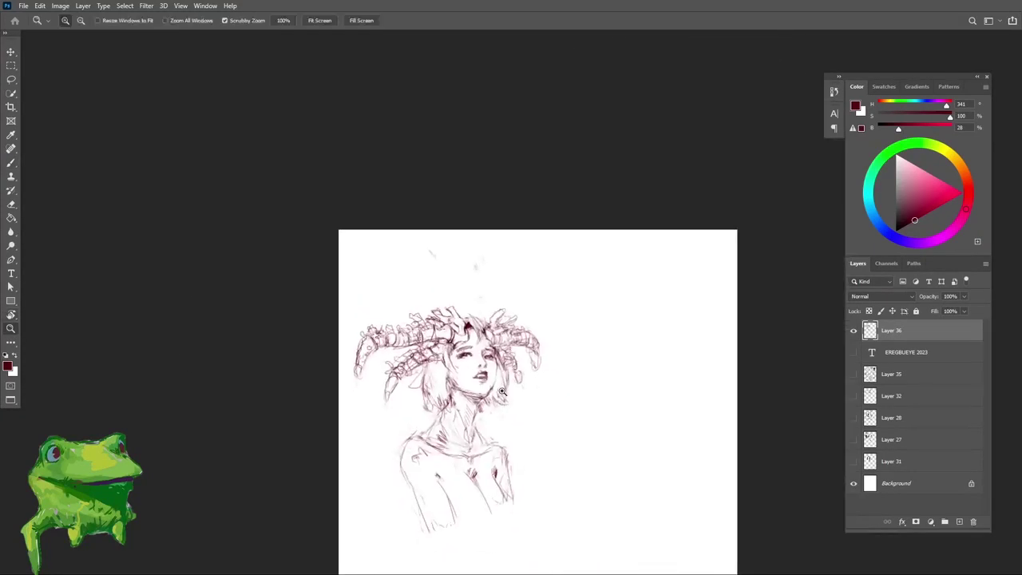
left_click_drag(516, 497, 512, 481)
key("v")
left_click_drag(487, 364, 505, 327)
Step: Try erasing the tip of the near-side lower horn and redrawing it thinner and more curved
key("e")
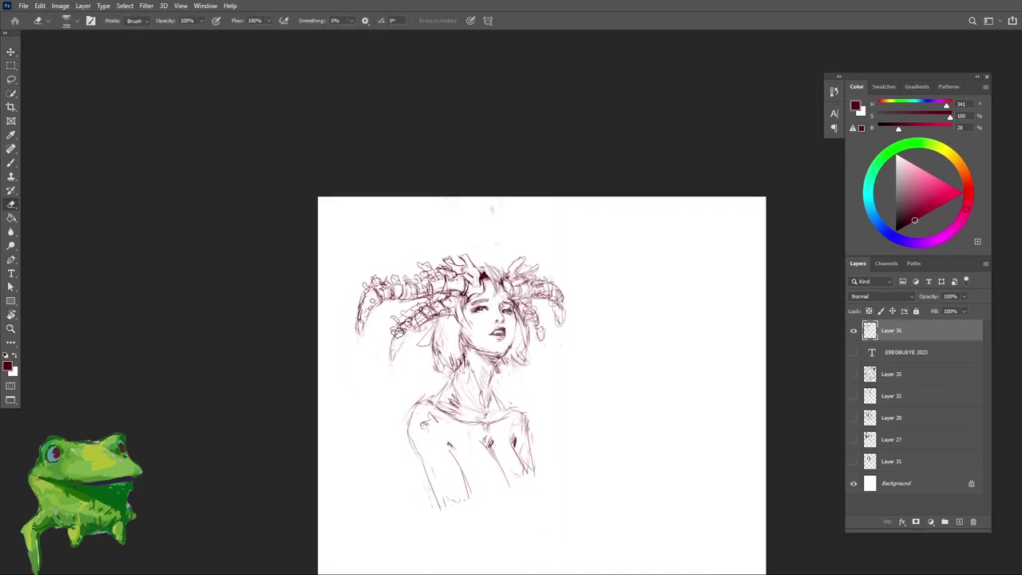
key("z")
mouse_move(404, 328)
left_mouse_down()
mouse_move(410, 319)
mouse_move(413, 334)
mouse_move(387, 352)
mouse_move(393, 358)
left_mouse_up()
key("e")
key("b")
key("ctrl+z")
key("e")
key("b")
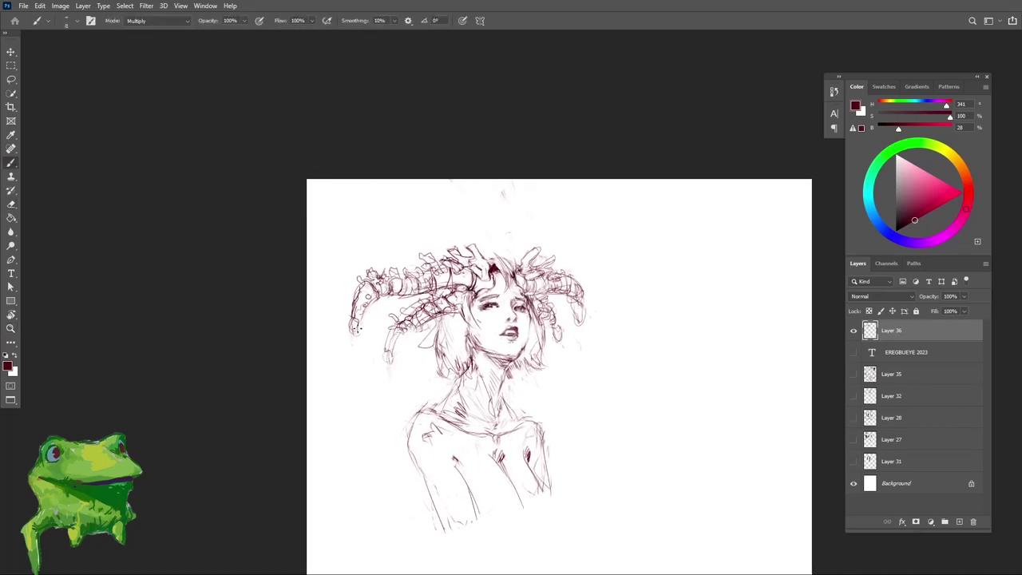
Step: Refine the tip of the near-side upper horn with the eraser and brush
key("e")
key("b")
key("z")
mouse_move(358, 327)
left_mouse_down()
mouse_move(330, 337)
mouse_move(375, 365)
left_mouse_up()
key("b")
key("z")
key("e")
key("b")
key("z")
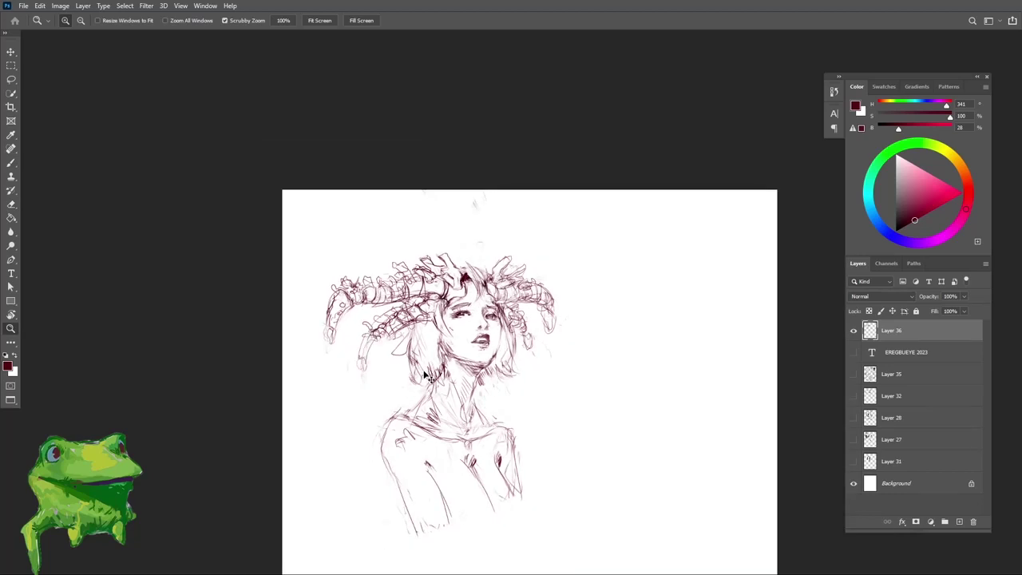
Step: Flip the canvas back horizontally and rework the outer segments and tip of the near-side lower horn
key("ctrl+shift+h")
left_click_drag(612, 353, 455, 372)
key("e")
mouse_move(455, 372)
left_mouse_down()
mouse_move(484, 369)
mouse_move(541, 332)
mouse_move(531, 330)
left_mouse_up()
key("b")
key("e")
key("b")
mouse_move(551, 369)
left_mouse_down()
mouse_move(478, 359)
mouse_move(536, 342)
left_mouse_up()
key("e")
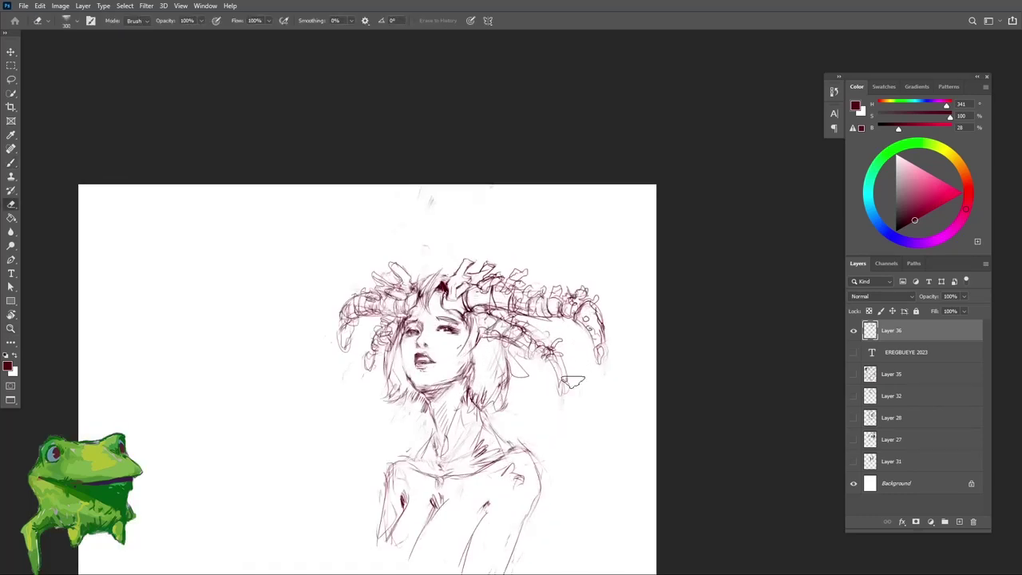
Step: Undo the last stroke and erase the outer half of the near-side lower horn
key("b")
mouse_move(569, 387)
left_mouse_down()
mouse_move(557, 356)
mouse_move(536, 358)
left_mouse_up()
key("ctrl+z")
key("e")
key("b")
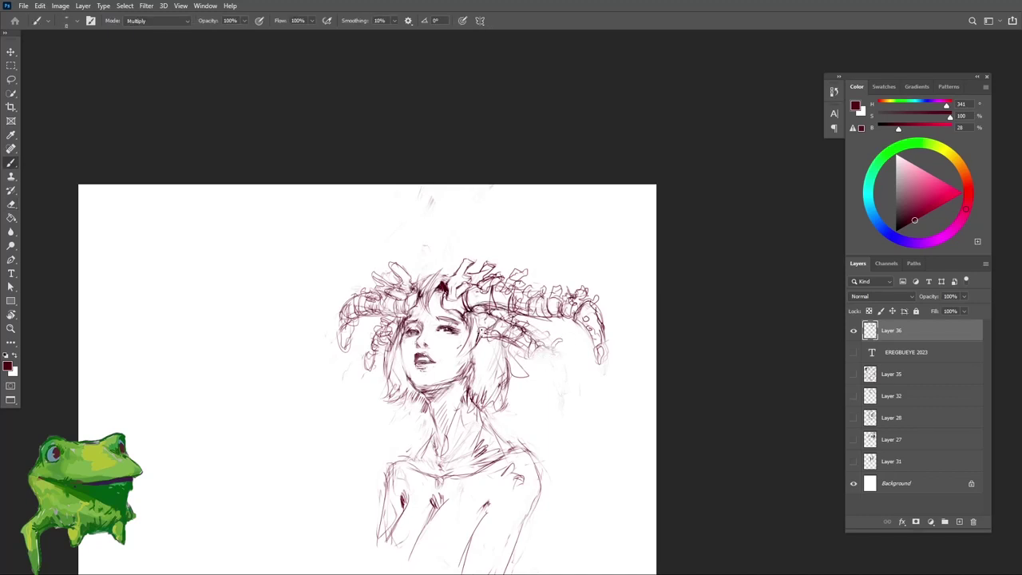
Step: Redraw the end of the near-side lower horn as a shorter tip curving down beside the hair
left_click_drag(519, 329, 489, 321)
mouse_move(568, 306)
left_mouse_down()
mouse_move(483, 319)
mouse_move(550, 364)
left_mouse_up()
key("e")
key("b")
key("ctrl+z")
left_click_drag(532, 361, 542, 379)
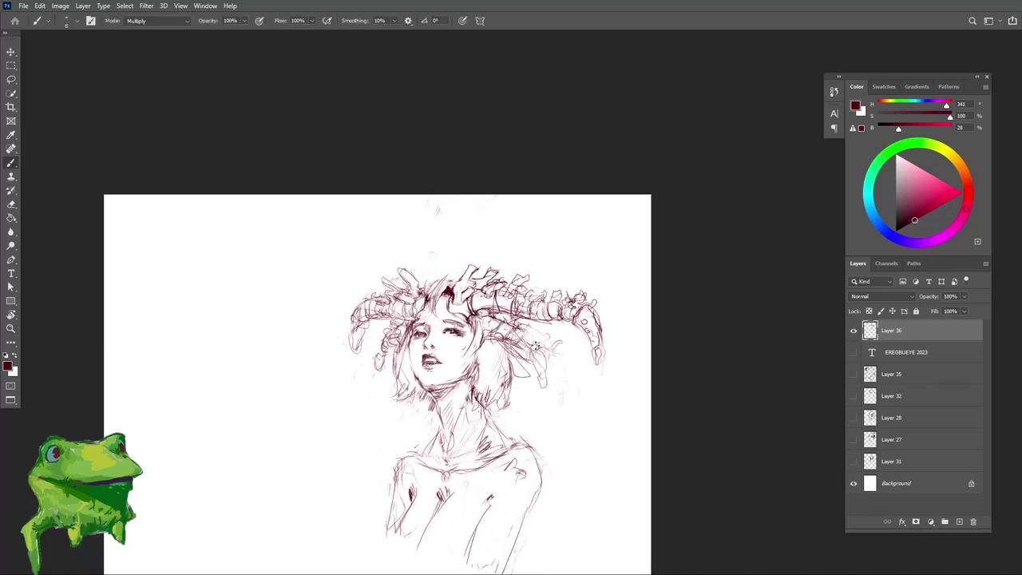
key("e")
scroll(521, 343, "down", 1)
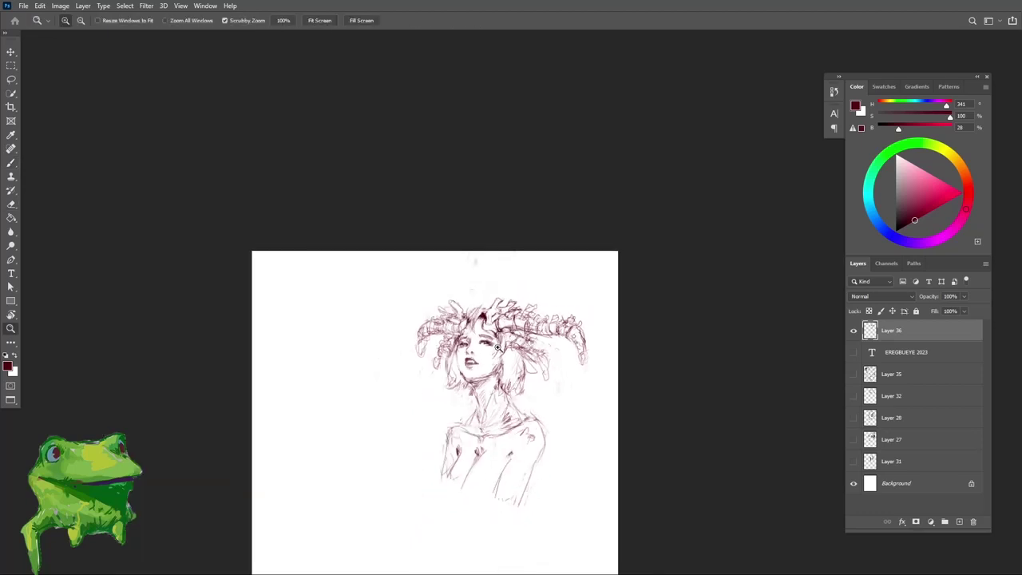
Step: Sketch extra loose hair strokes on both sides of the face, then undo the last stroke
scroll(440, 349, "up", 1)
scroll(440, 349, "up", 2)
key("b")
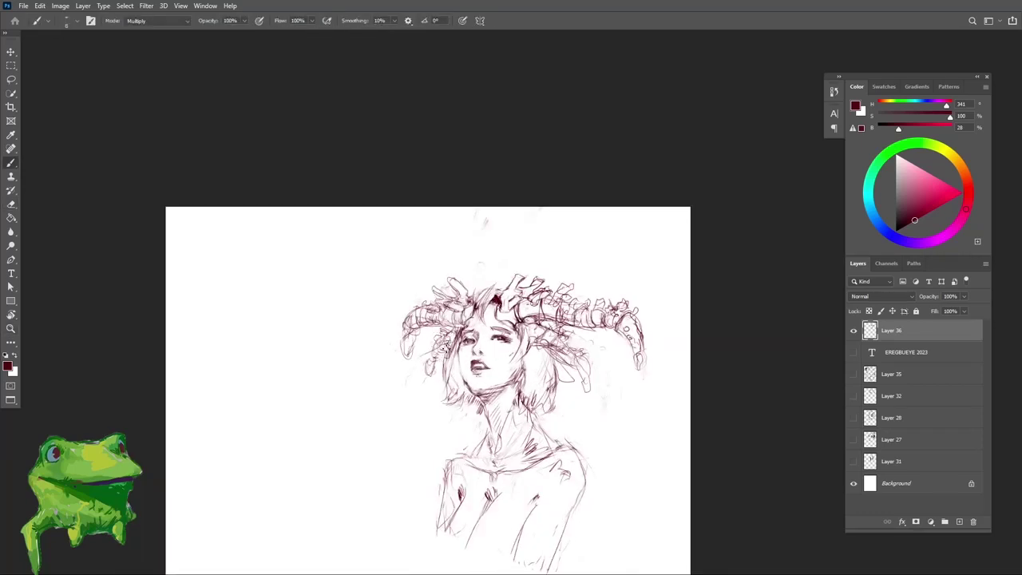
left_click_drag(439, 340, 446, 337)
left_click_drag(448, 376, 415, 378)
mouse_move(559, 379)
left_mouse_down()
mouse_move(554, 350)
mouse_move(577, 322)
left_mouse_up()
key("ctrl+z")
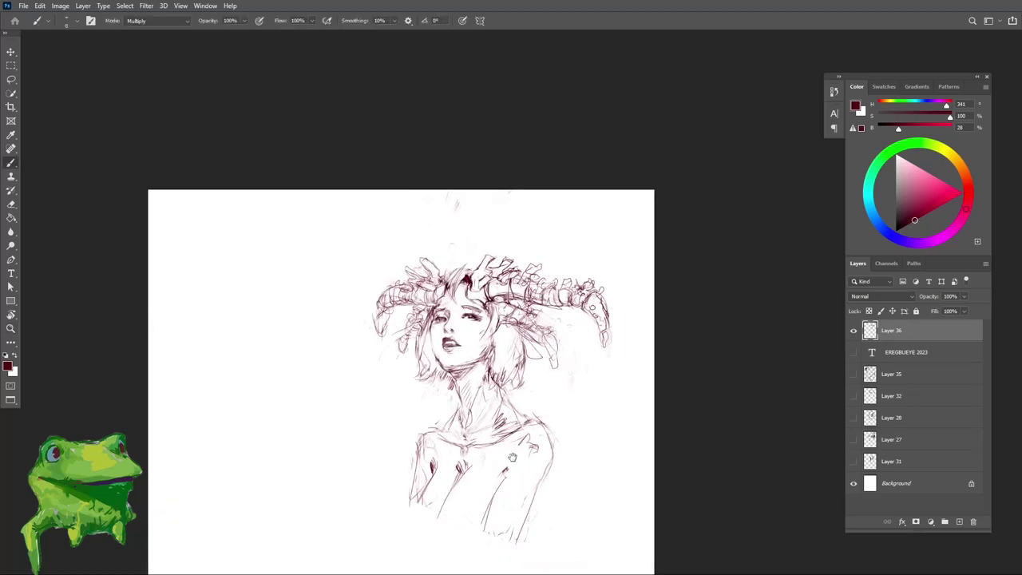
Step: Lasso the shoulders and torso of the figure and move them slightly upward under the neck
left_click_drag(513, 457, 526, 420)
key("l")
mouse_move(449, 511)
left_mouse_down()
mouse_move(550, 364)
mouse_move(379, 520)
mouse_move(437, 513)
left_mouse_up()
key("v")
left_click_drag(487, 462, 519, 455)
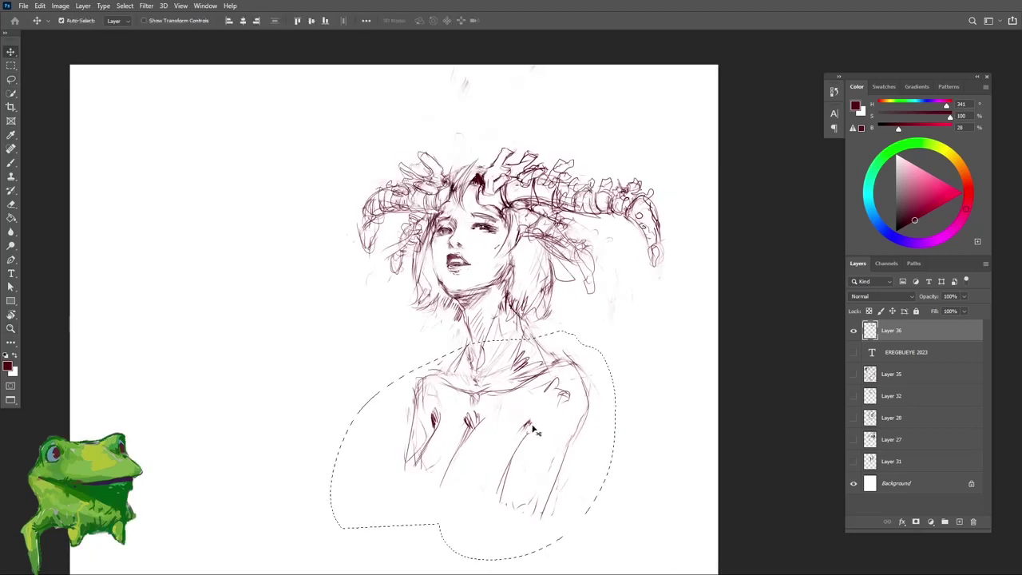
left_click_drag(534, 416, 536, 400)
Step: Erase the dark armpit mark of the right-hand arm and redraw it with lighter crease strokes below the shoulder
key("e")
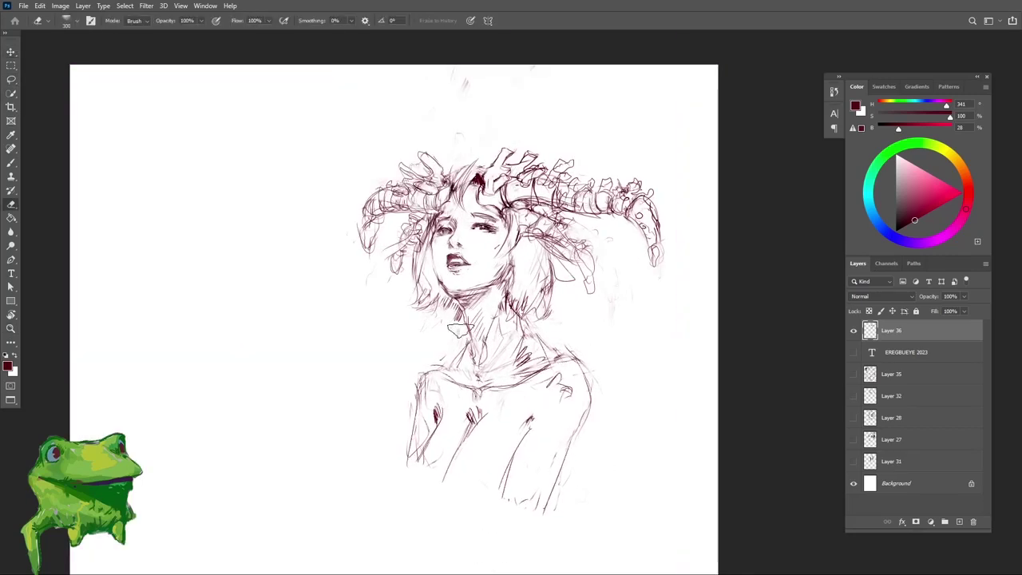
key("b")
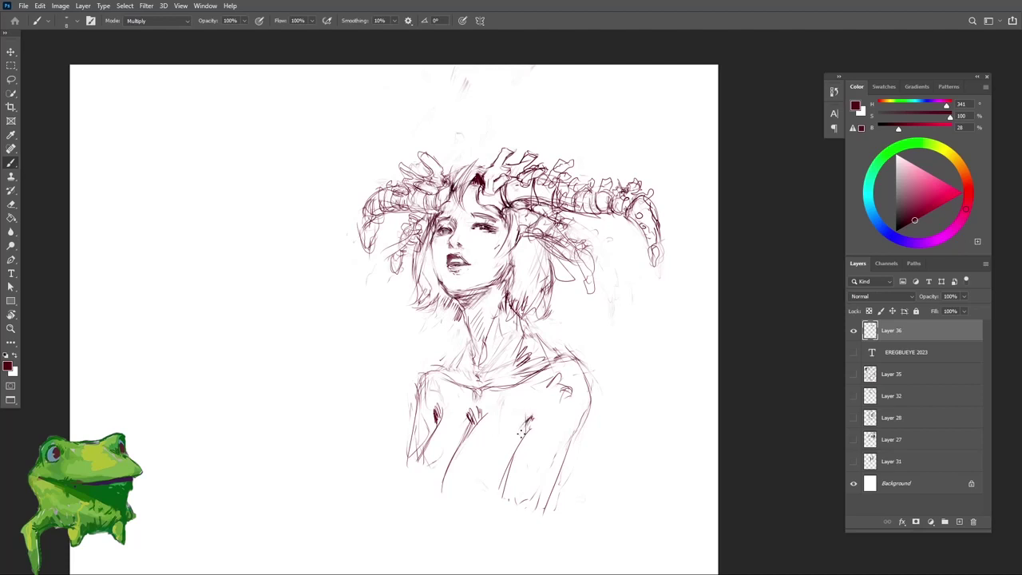
key("e")
left_click_drag(530, 416, 520, 424)
key("b")
key("e")
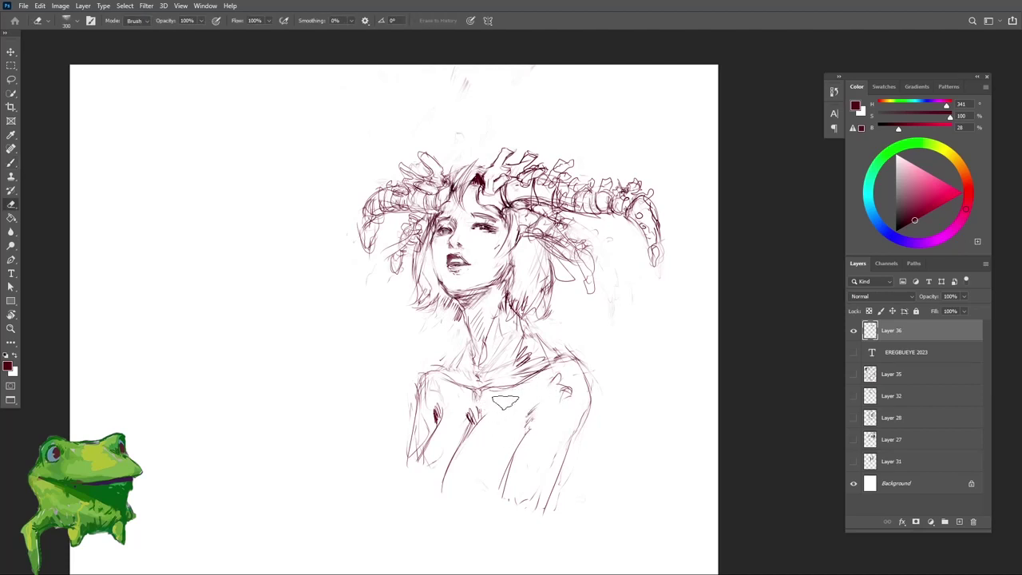
key("b")
left_click_drag(545, 385, 532, 396)
Step: Redraw the outer contour of the right-hand arm below the shoulder, undoing the unsuccessful strokes before the final one
key("z")
left_click_drag(495, 455, 448, 456)
left_click_drag(543, 434, 556, 435)
key("e")
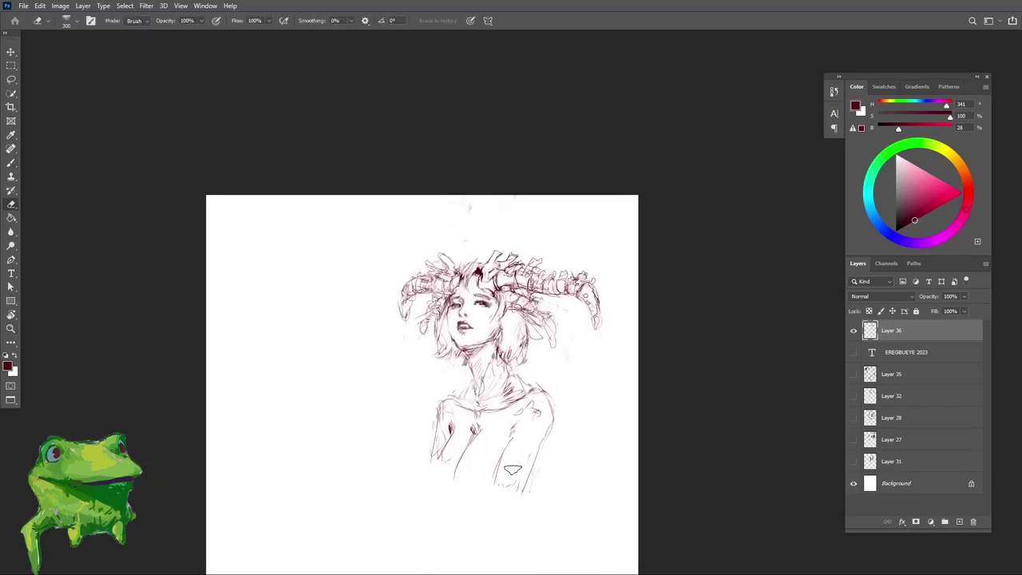
key("b")
key("z")
left_click(512, 406)
key("b")
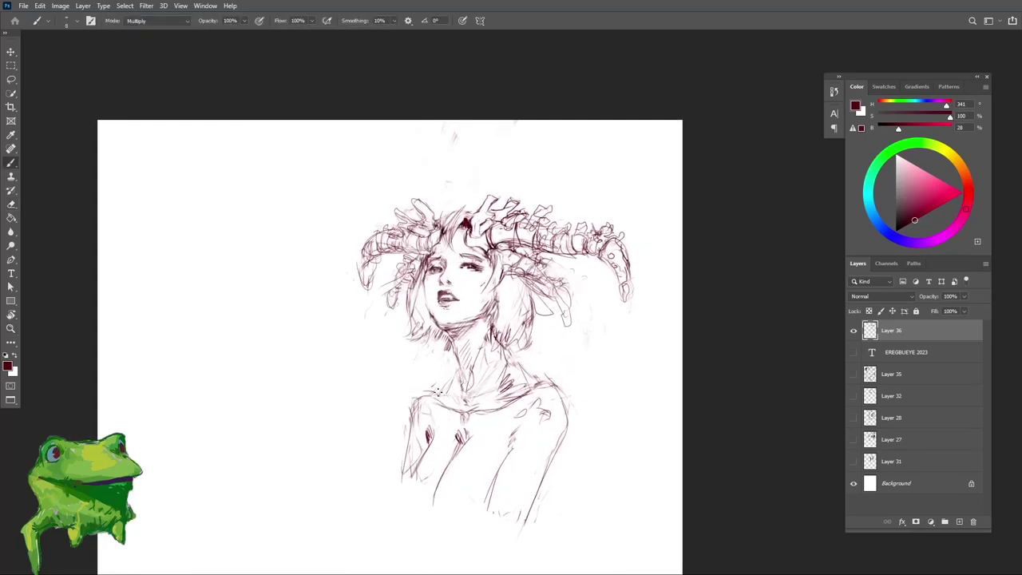
left_click_drag(560, 441, 547, 504)
key("ctrl+z")
key("ctrl+z")
mouse_move(557, 458)
left_mouse_down()
mouse_move(540, 527)
mouse_move(502, 553)
left_mouse_up()
Step: Erase the lower lines of the left-hand arm and redraw its contour slanting down and outward
key("z")
mouse_move(549, 525)
left_mouse_down()
mouse_move(562, 511)
mouse_move(532, 457)
left_mouse_up()
key("e")
key("b")
key("e")
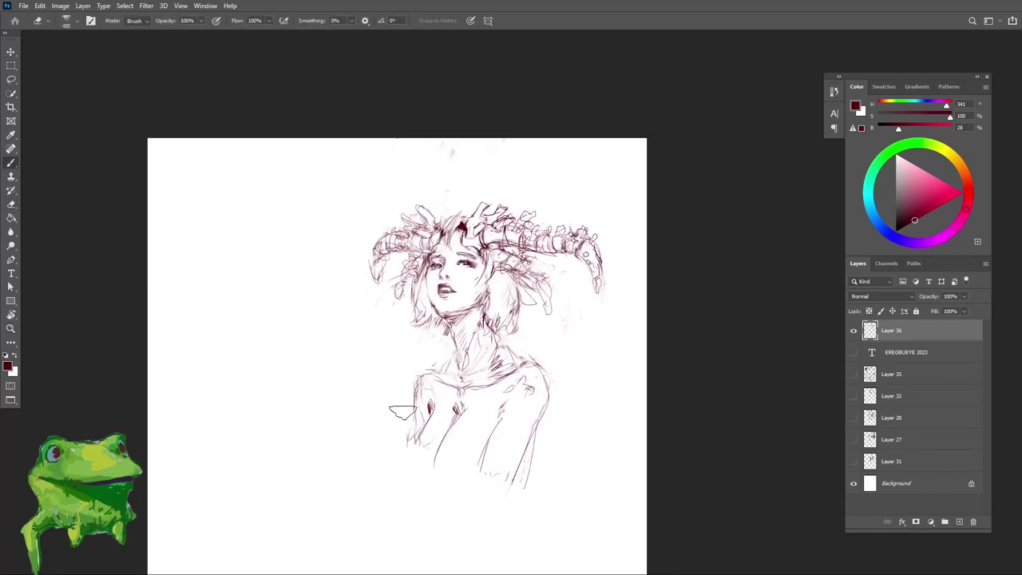
key("b")
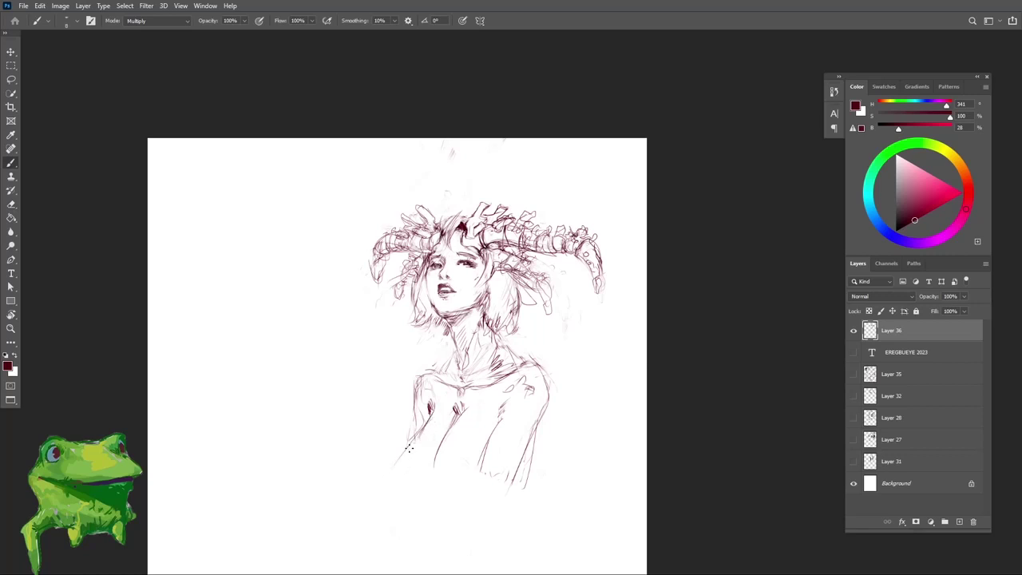
key("e")
Step: Erase the stray smudges in the empty area above the horned head
key("z")
left_click_drag(405, 463, 369, 483)
left_click_drag(461, 451, 506, 432)
mouse_move(506, 432)
left_mouse_down()
mouse_move(521, 403)
mouse_move(498, 386)
left_mouse_up()
key("e")
key("z")
left_click(481, 425)
key("v")
key("z")
key("e")
key("z")
left_click_drag(497, 175, 527, 178)
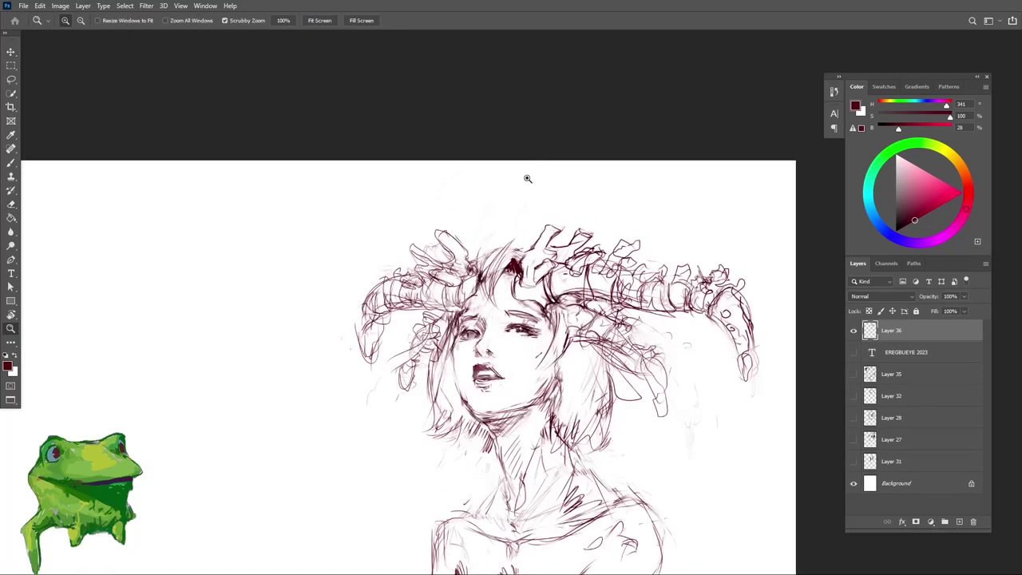
mouse_move(505, 234)
left_mouse_down()
mouse_move(470, 236)
mouse_move(480, 275)
left_mouse_up()
Step: Lighten the dense hair lines to the right of the neck with the Eraser and touch up the strands
key("b")
key("z")
left_click_drag(524, 313, 518, 331)
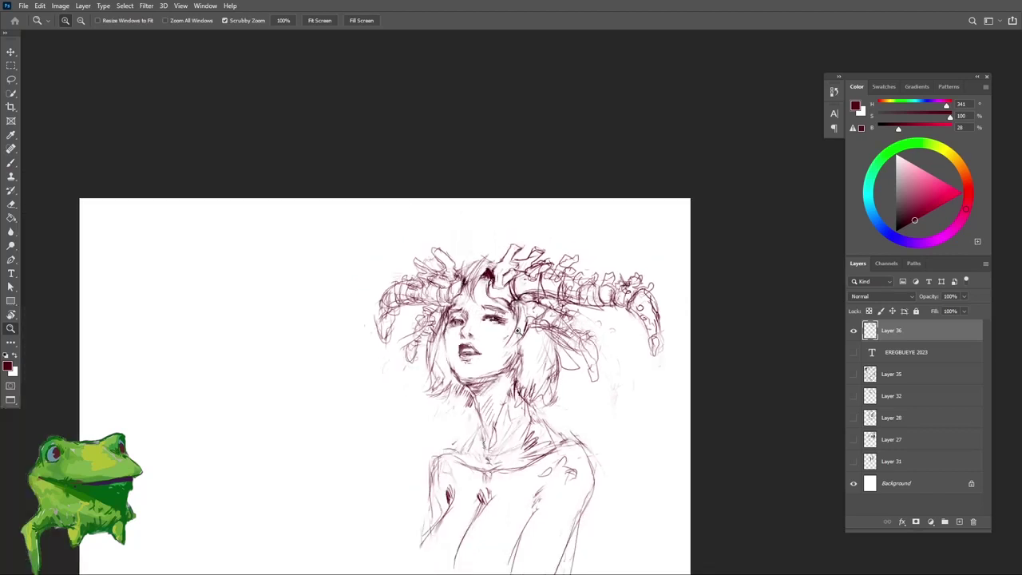
key("b")
left_click_drag(551, 427, 535, 389)
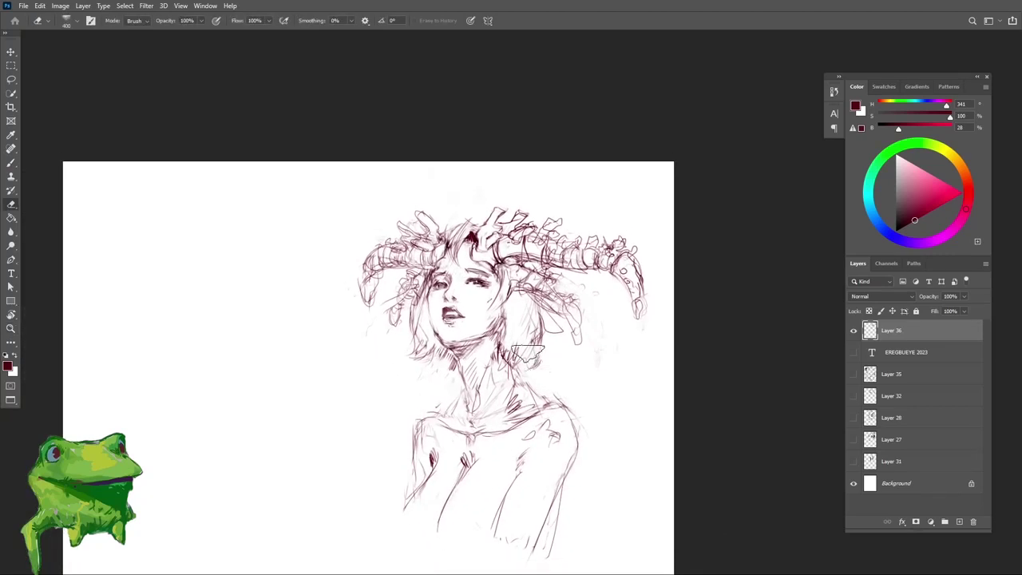
key("e")
scroll(403, 366, "up", 2)
key("b")
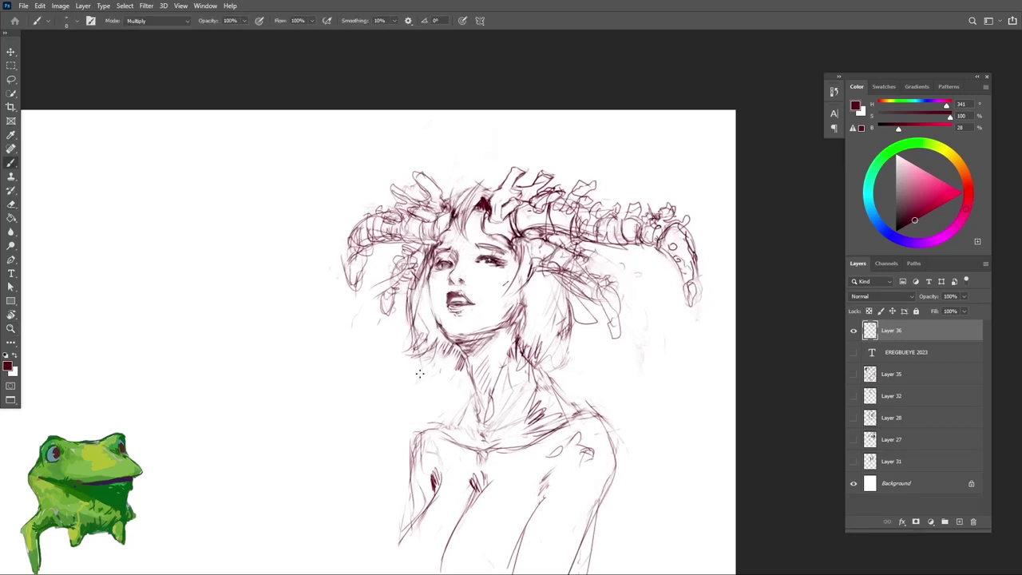
Step: Redraw the outer contours of the bobbed hair on both sides of the head with longer curved strands
key("e")
key("b")
mouse_move(571, 289)
left_mouse_down()
mouse_move(566, 368)
mouse_move(568, 359)
left_mouse_up()
key("e")
left_click_drag(411, 281, 414, 325)
key("b")
key("b")
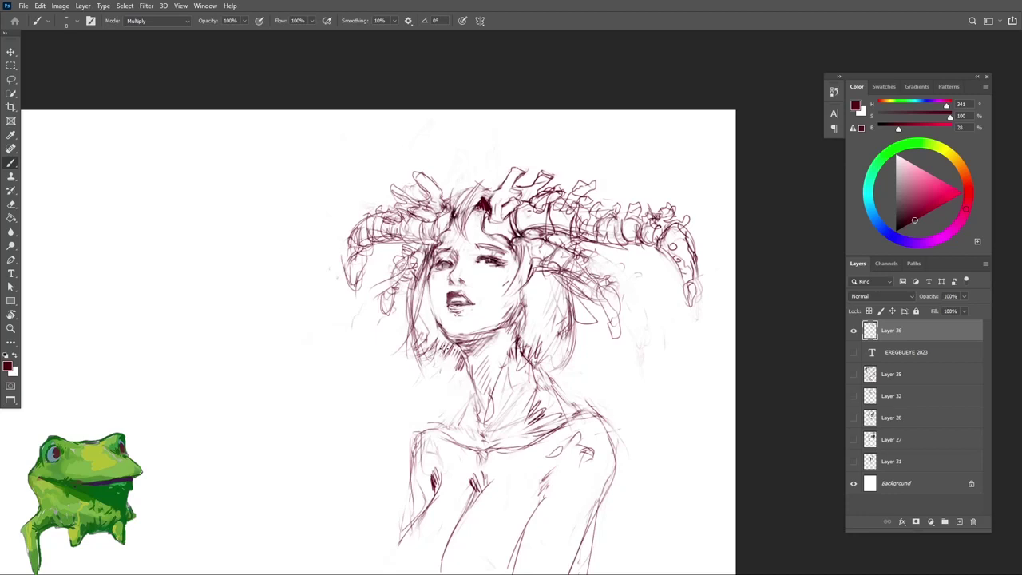
Step: Erase and rework the hair ends under the jaw to the left of the neck
key("e")
left_click_drag(467, 358, 452, 373)
key("b")
scroll(532, 305, "up", 1)
key("e")
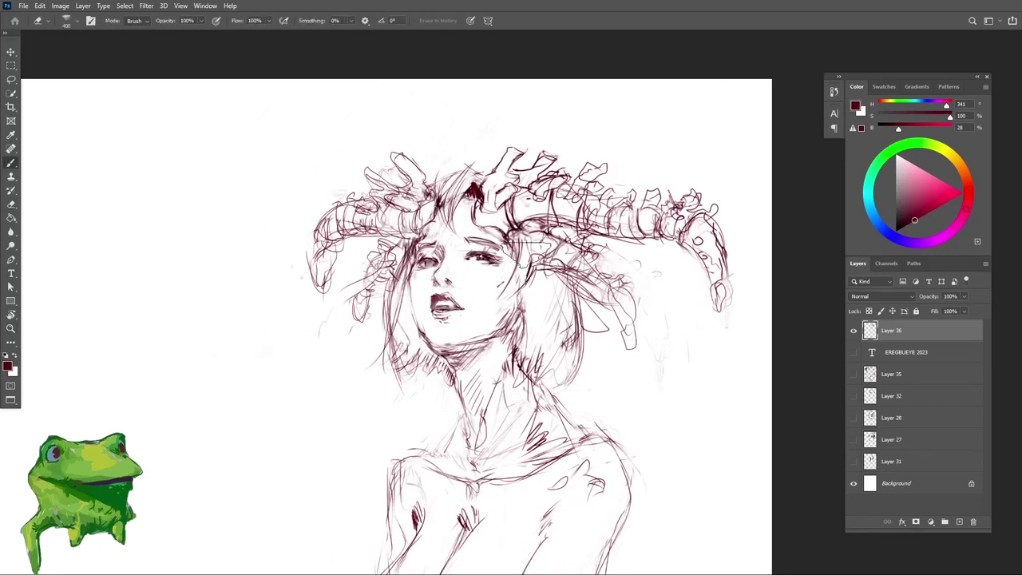
Step: Draw dark hair strands falling from beneath the right-hand horn along the cheek and into the bob
key("b")
left_click_drag(528, 249, 525, 271)
left_click_drag(530, 228, 520, 293)
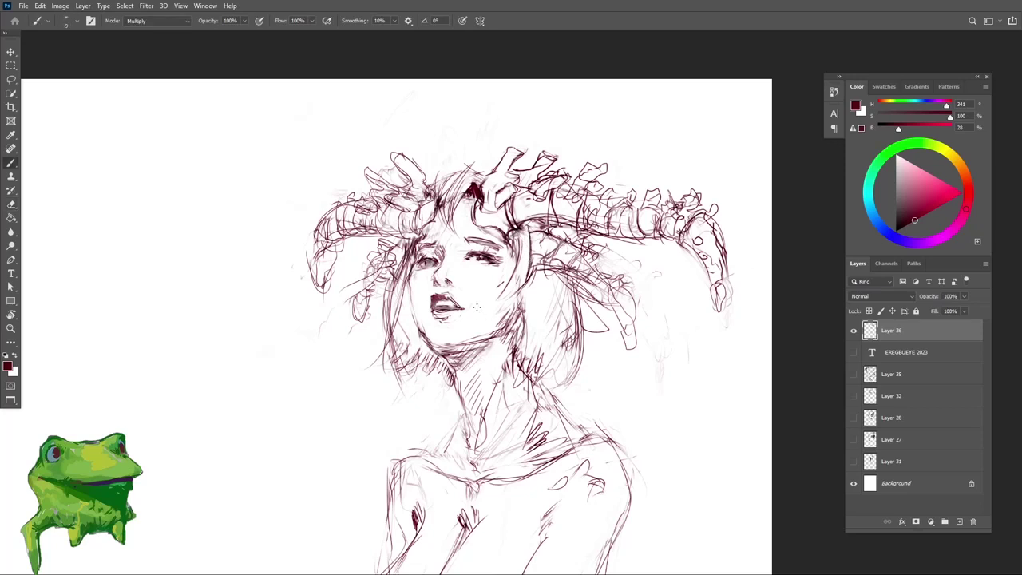
left_click_drag(530, 256, 513, 304)
left_click_drag(530, 270, 536, 336)
scroll(479, 228, "up", 2)
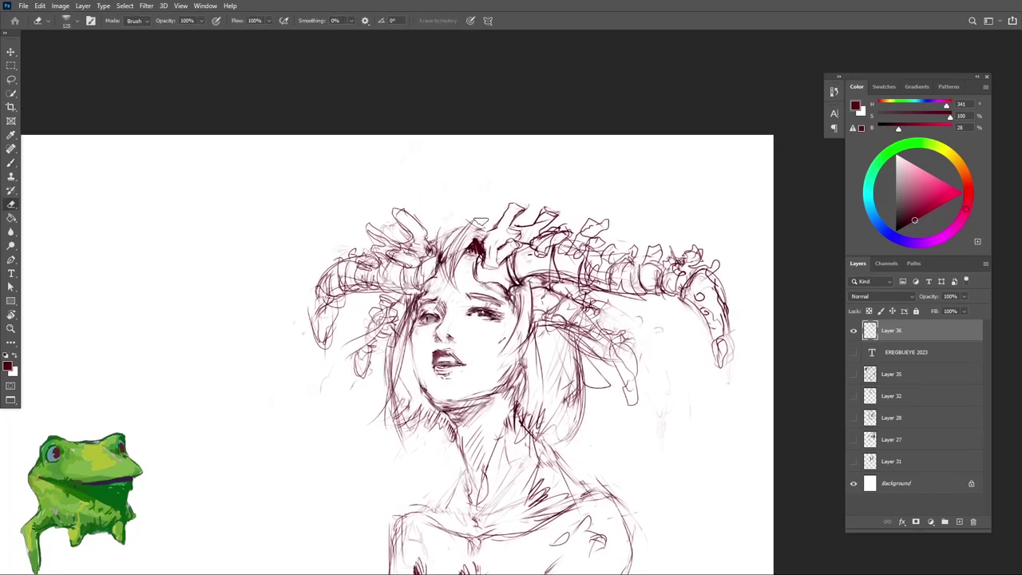
Step: Erase lines at the crown beside the parting and redraw the hair strands there
key("e")
mouse_move(481, 227)
left_mouse_down()
mouse_move(456, 277)
mouse_move(477, 234)
mouse_move(492, 232)
left_mouse_up()
key("b")
key("e")
key("b")
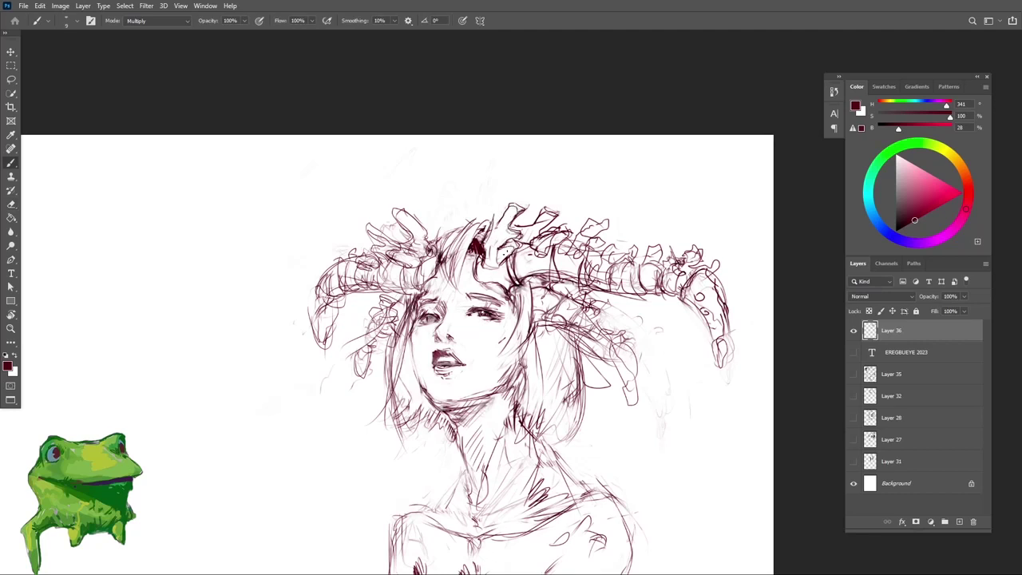
Step: Erase and redraw the small forked branches along the top of the right-hand horn
key("e")
mouse_move(560, 234)
left_mouse_down()
mouse_move(540, 252)
mouse_move(561, 233)
mouse_move(556, 247)
mouse_move(544, 237)
mouse_move(513, 246)
left_mouse_up()
key("b")
key("e")
key("z")
left_click_drag(521, 246, 476, 245)
left_click_drag(567, 219, 581, 217)
scroll(581, 216, "up", 1)
key("b")
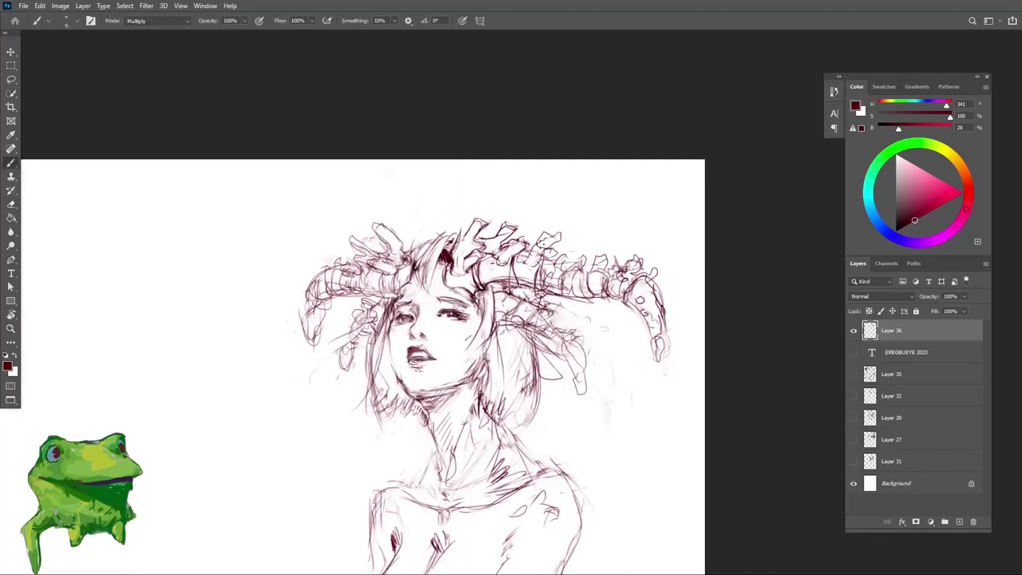
Step: Erase part of the branches above the left-hand horn and sketch them again
scroll(537, 260, "down", 1)
key("e")
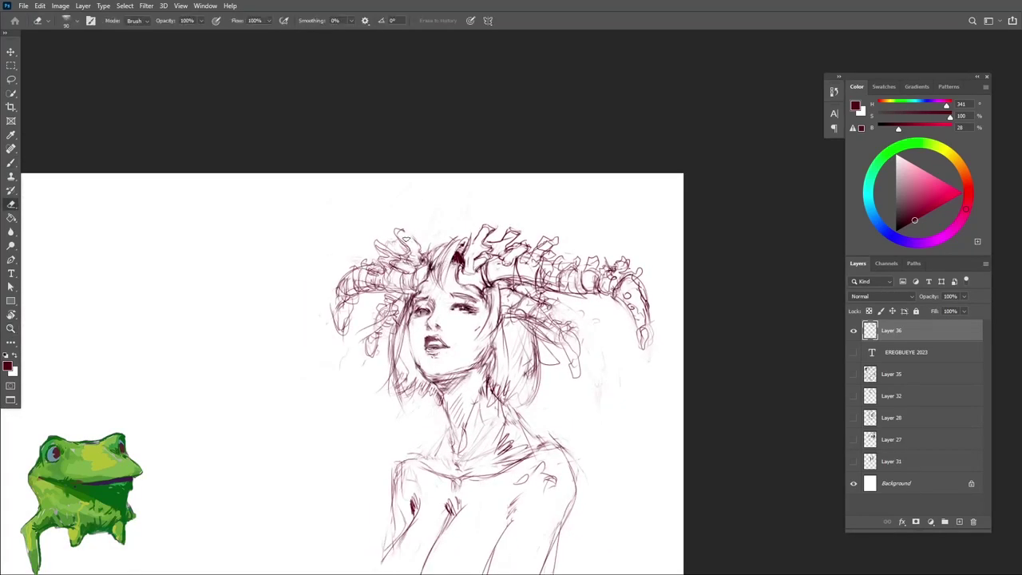
key("b")
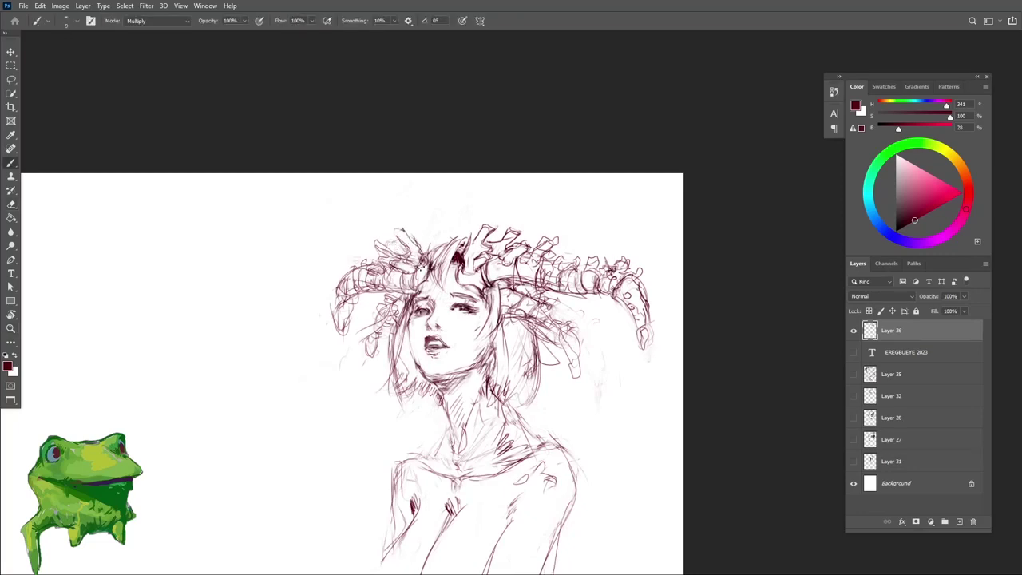
Step: Clean up the contour lines at the base of the right-hand horn with the Eraser and Brush
key("z")
left_click_drag(441, 265, 429, 296)
left_click_drag(550, 307, 497, 381)
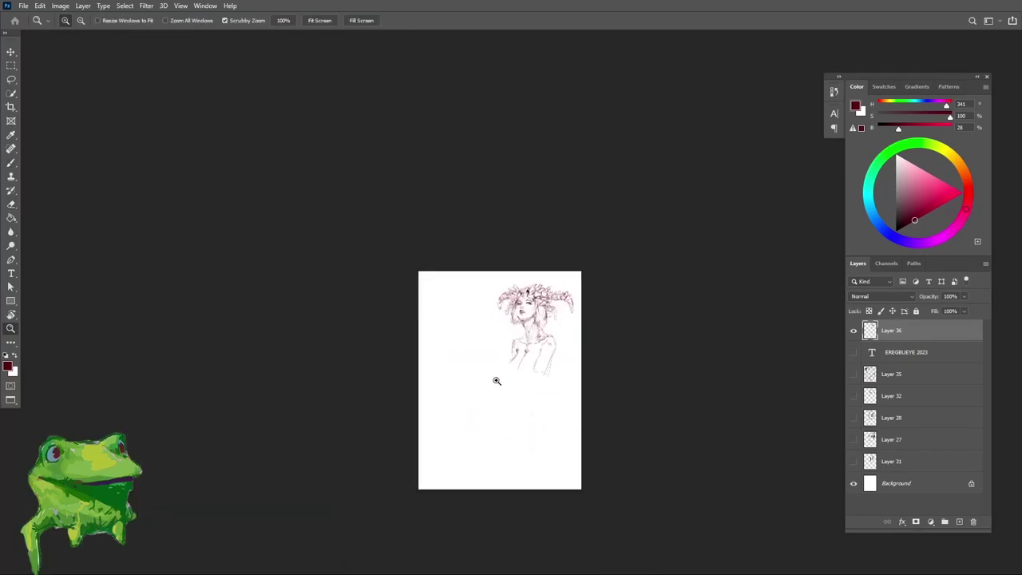
scroll(537, 321, "up", 4)
scroll(538, 305, "up", 4)
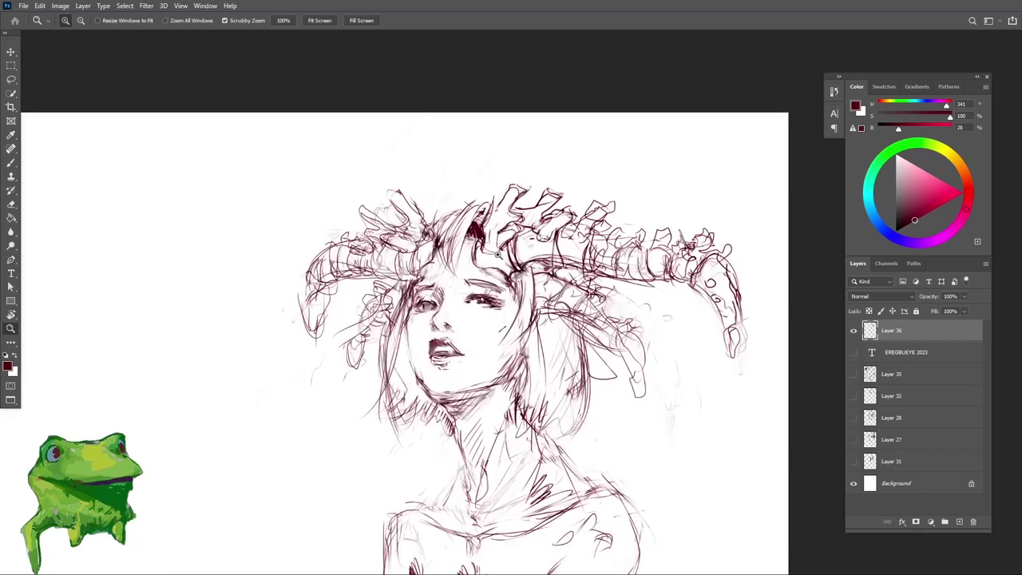
scroll(499, 254, "up", 2)
key("b")
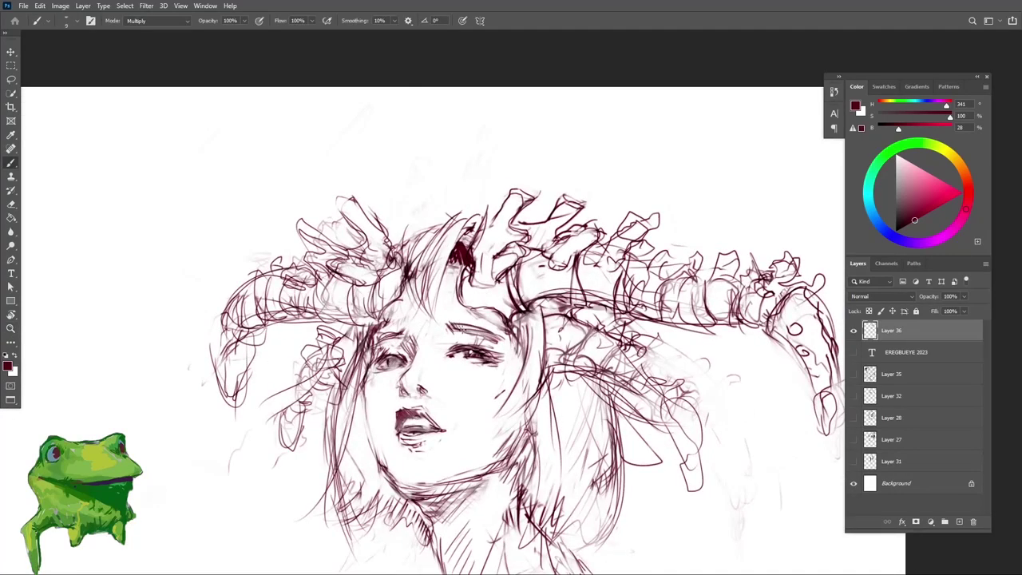
key("e")
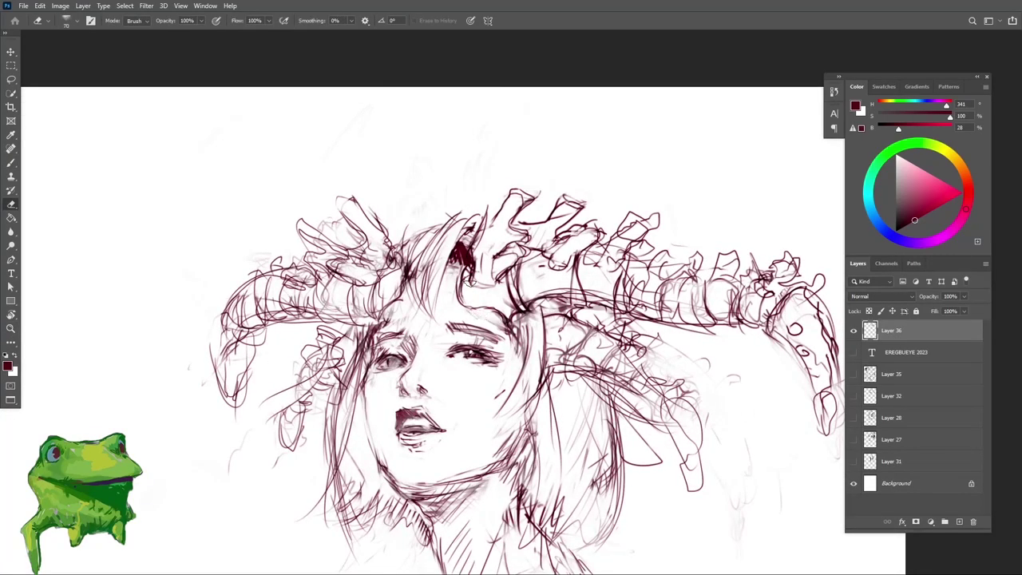
key("b")
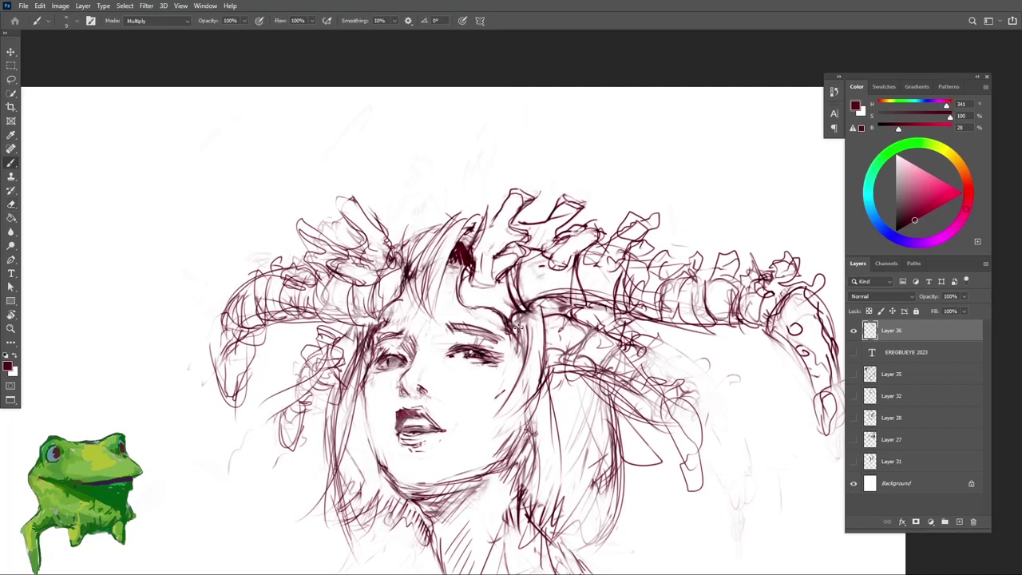
key("e")
left_click_drag(512, 270, 528, 287)
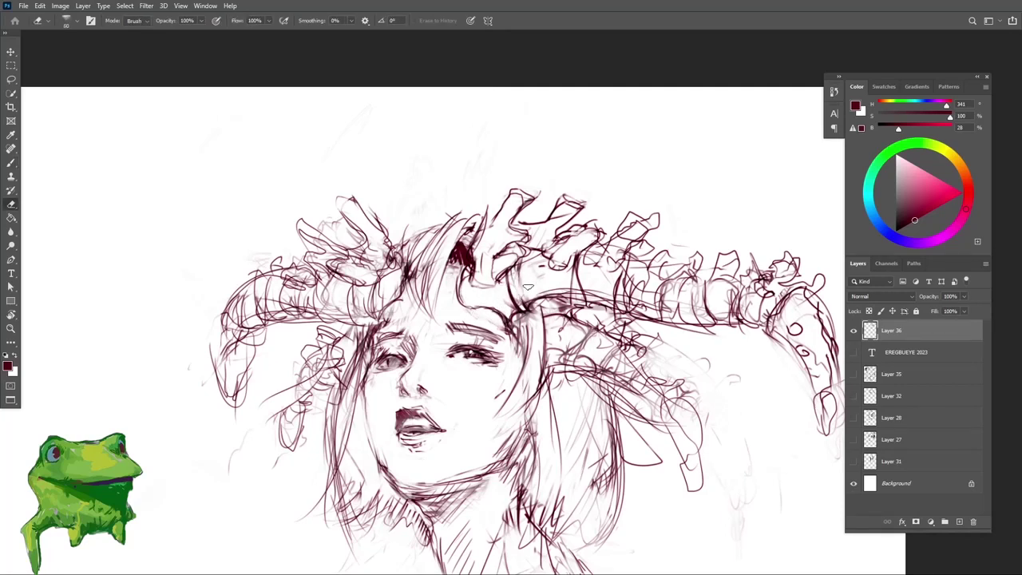
key("b")
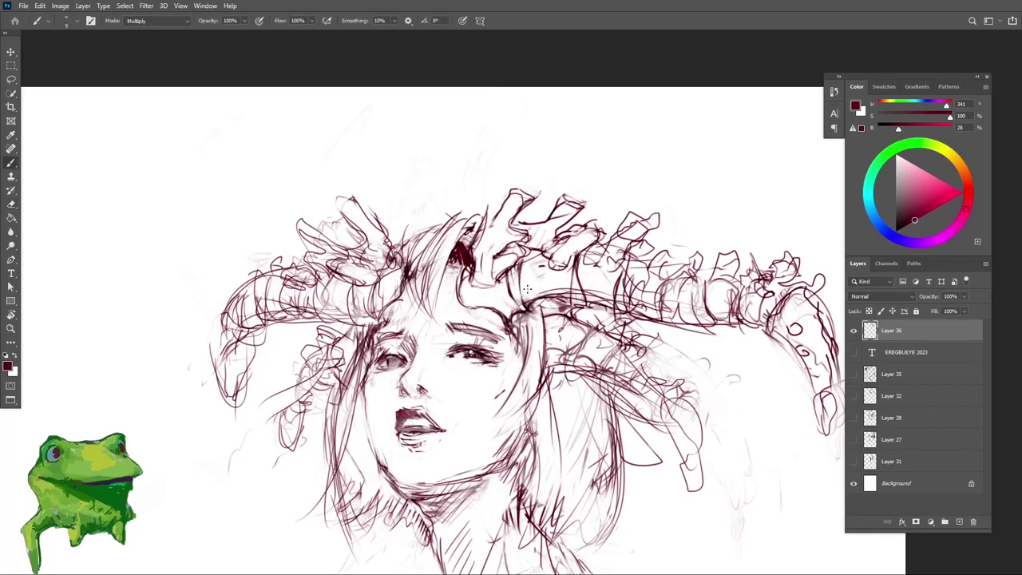
Step: Erase and redraw the outlines of the two tall branches rising from the base of the right-hand horn
left_click_drag(515, 300, 460, 314)
key("e")
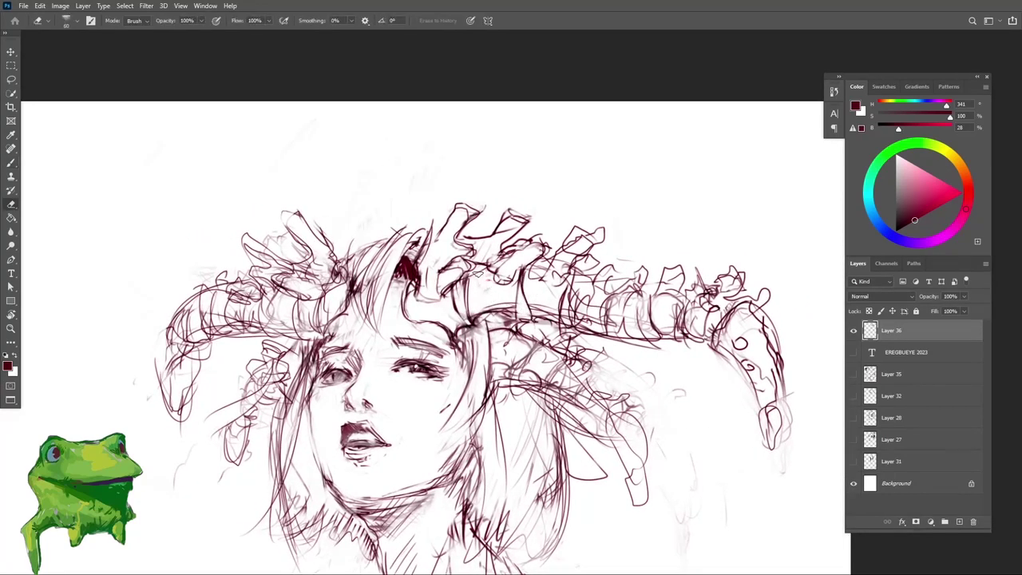
key("b")
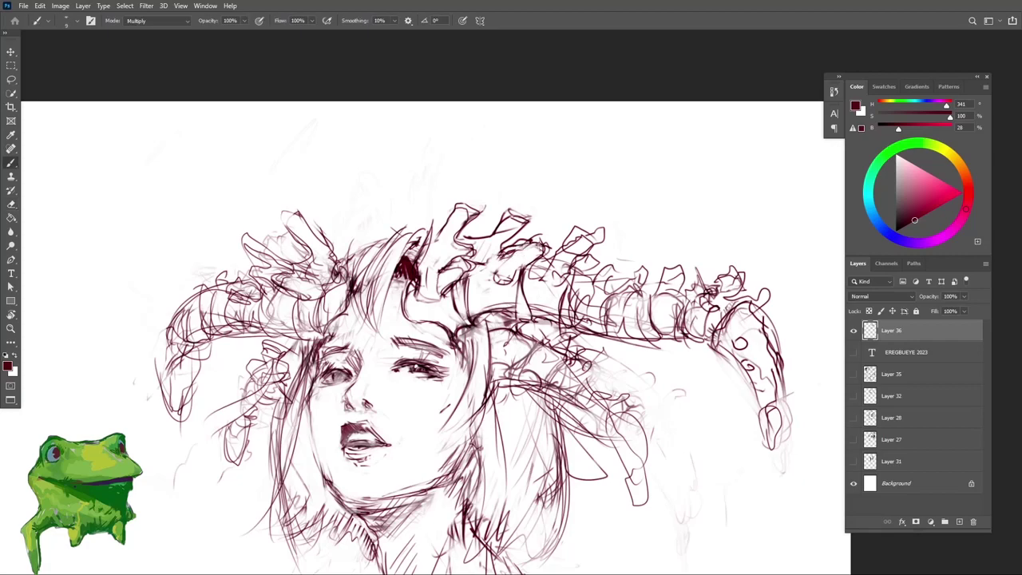
mouse_move(501, 252)
left_mouse_down()
mouse_move(523, 250)
mouse_move(492, 260)
mouse_move(483, 277)
mouse_move(512, 255)
mouse_move(483, 273)
mouse_move(525, 226)
left_mouse_up()
key("e")
left_click(525, 226)
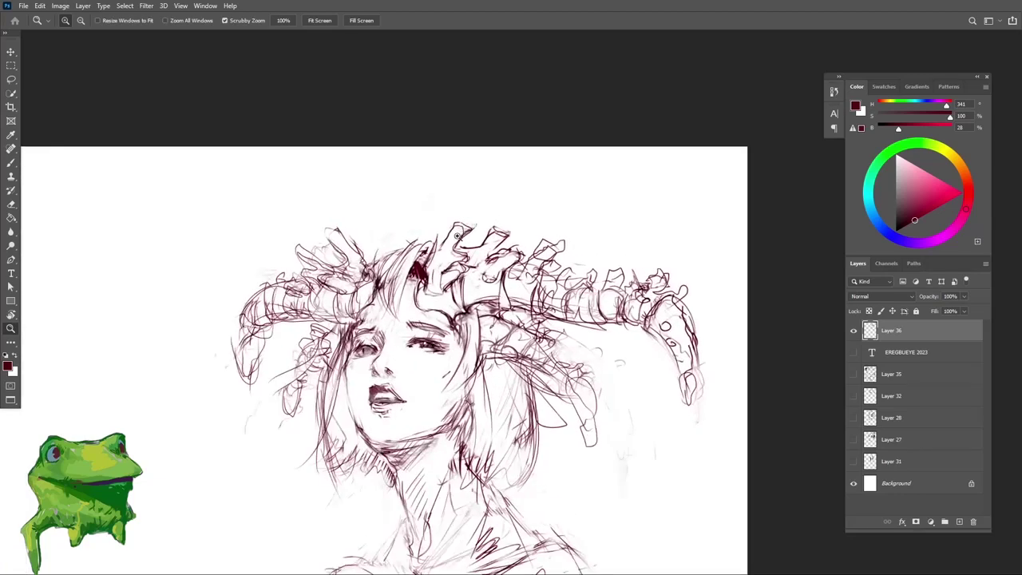
key("e")
mouse_move(444, 251)
left_mouse_down()
mouse_move(477, 245)
mouse_move(449, 257)
mouse_move(482, 255)
left_mouse_up()
key("b")
key("e")
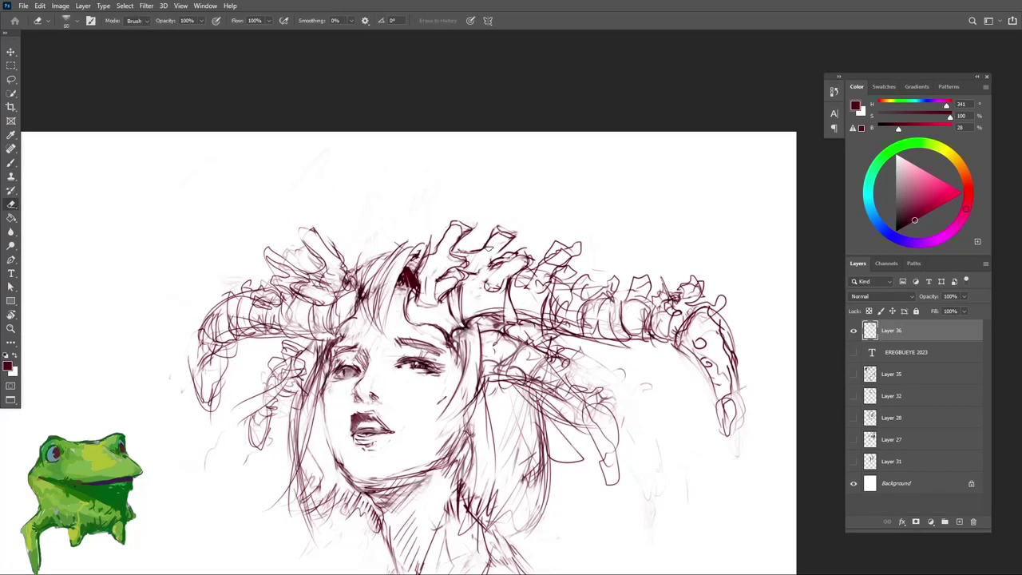
Step: Refine the second tall branch and the lines where it joins the right-hand horn
key("z")
mouse_move(498, 228)
left_mouse_down()
mouse_move(481, 255)
mouse_move(508, 247)
left_mouse_up()
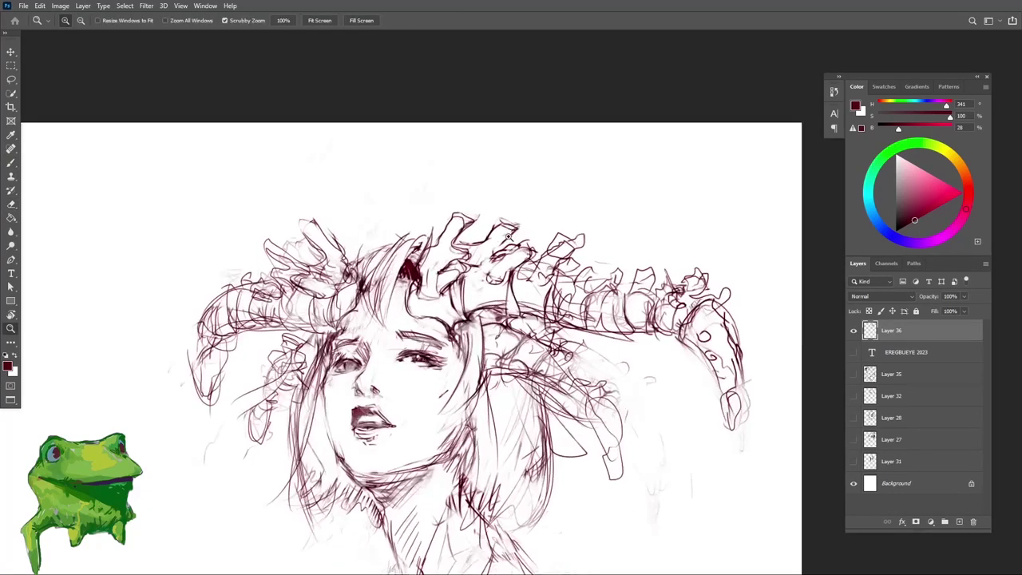
mouse_move(471, 278)
left_mouse_down()
mouse_move(459, 293)
mouse_move(505, 254)
mouse_move(488, 286)
left_mouse_up()
mouse_move(504, 252)
left_mouse_down()
mouse_move(519, 256)
mouse_move(511, 276)
left_mouse_up()
key("e")
key("b")
mouse_move(503, 278)
left_mouse_down()
mouse_move(478, 296)
mouse_move(467, 275)
left_mouse_up()
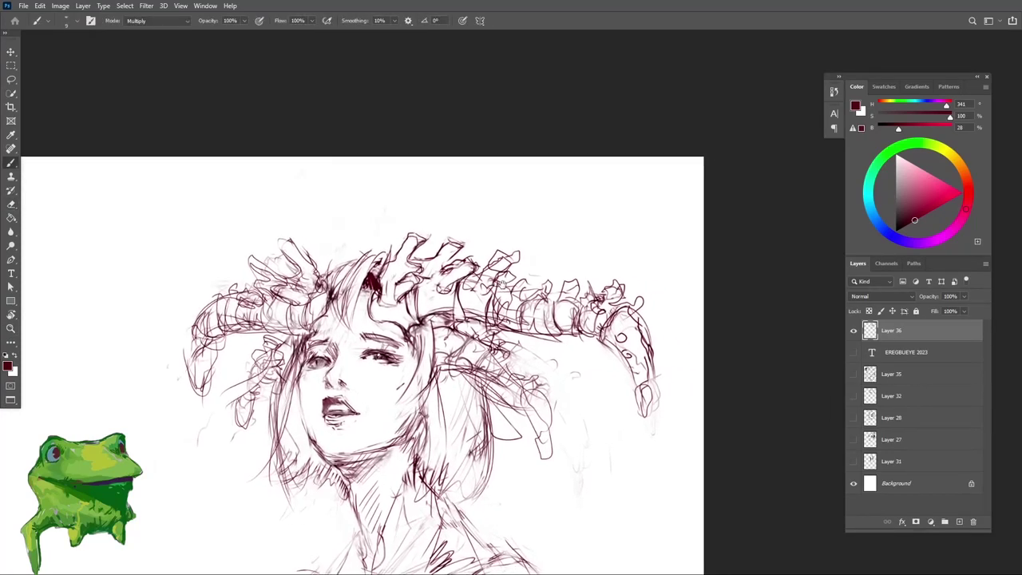
Step: Touch up the contour lines of the branches above the right-hand horn with the Eraser and Brush
key("e")
key("b")
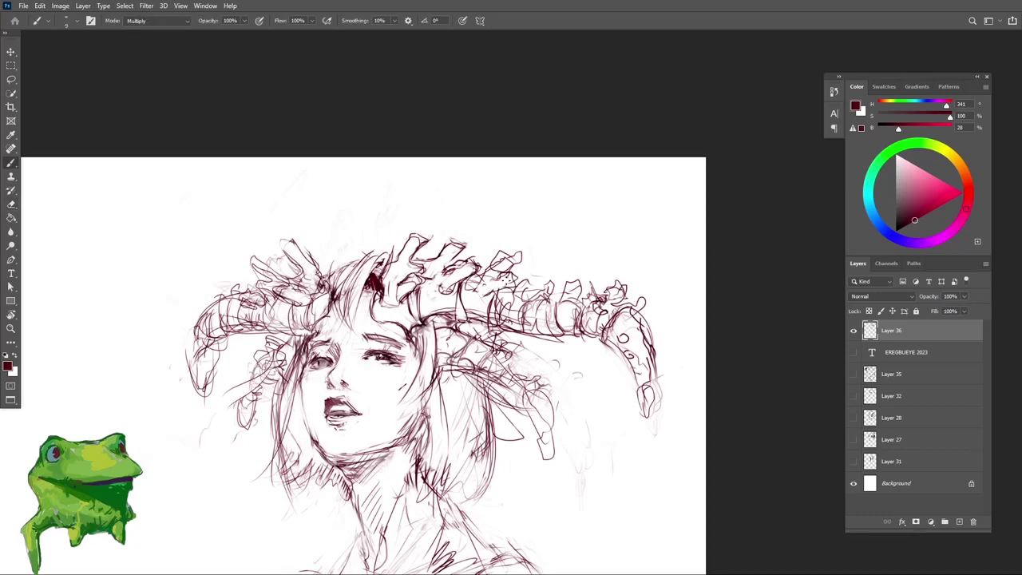
key("z")
mouse_move(500, 279)
left_mouse_down()
mouse_move(489, 306)
mouse_move(533, 261)
mouse_move(492, 294)
left_mouse_up()
key("b")
Step: Sketch a rough head circle, a curved neck and flat base lines for a small creature on the empty canvas left of the woman
key("z")
left_click_drag(465, 320, 582, 268)
left_click_drag(536, 293, 547, 289)
left_click_drag(527, 340, 558, 331)
left_click_drag(539, 318, 527, 335)
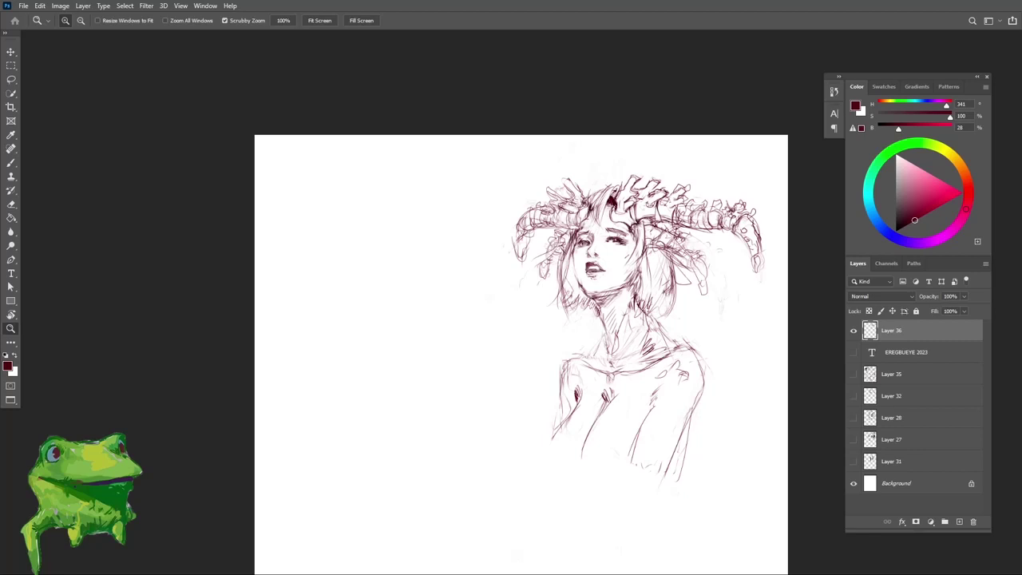
left_click_drag(403, 313, 414, 328)
mouse_move(414, 329)
left_mouse_down()
mouse_move(424, 338)
mouse_move(415, 335)
left_mouse_up()
left_click_drag(415, 335, 428, 329)
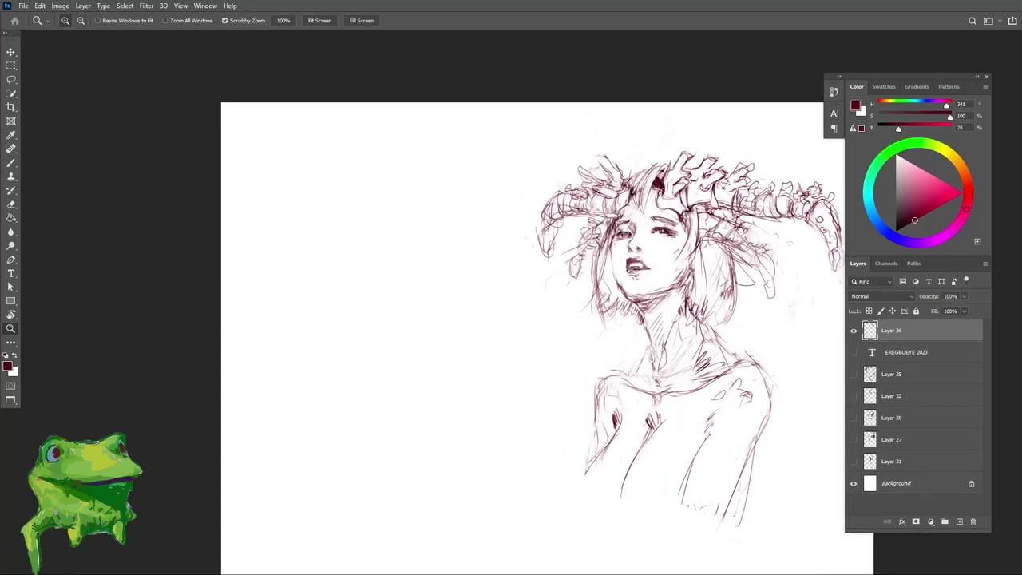
key("b")
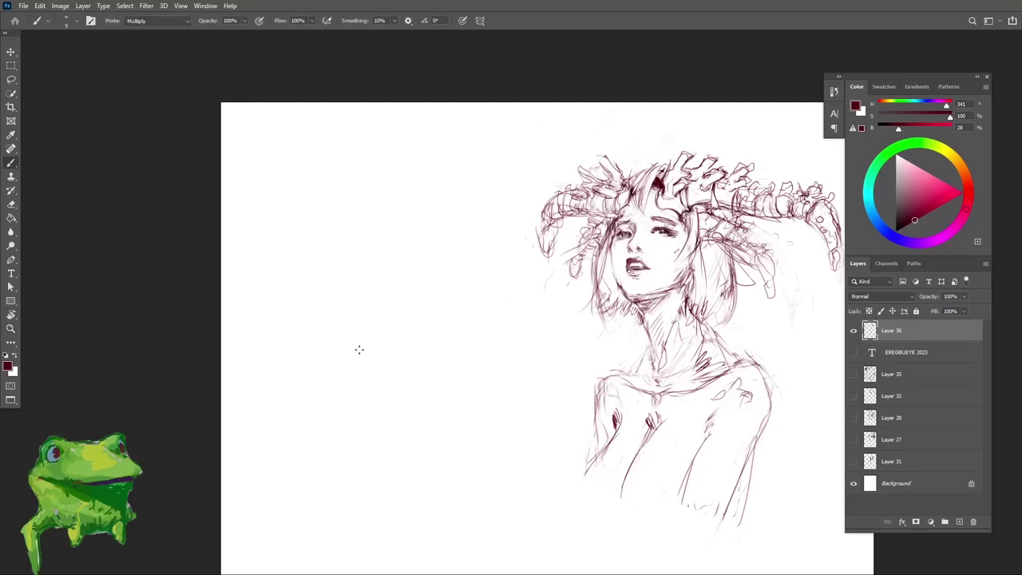
mouse_move(359, 349)
left_mouse_down()
mouse_move(392, 346)
mouse_move(369, 356)
mouse_move(393, 380)
mouse_move(383, 396)
mouse_move(355, 401)
left_mouse_up()
left_click_drag(338, 421, 414, 409)
mouse_move(404, 398)
left_mouse_down()
mouse_move(429, 413)
mouse_move(407, 411)
mouse_move(450, 408)
mouse_move(436, 411)
mouse_move(446, 436)
left_mouse_up()
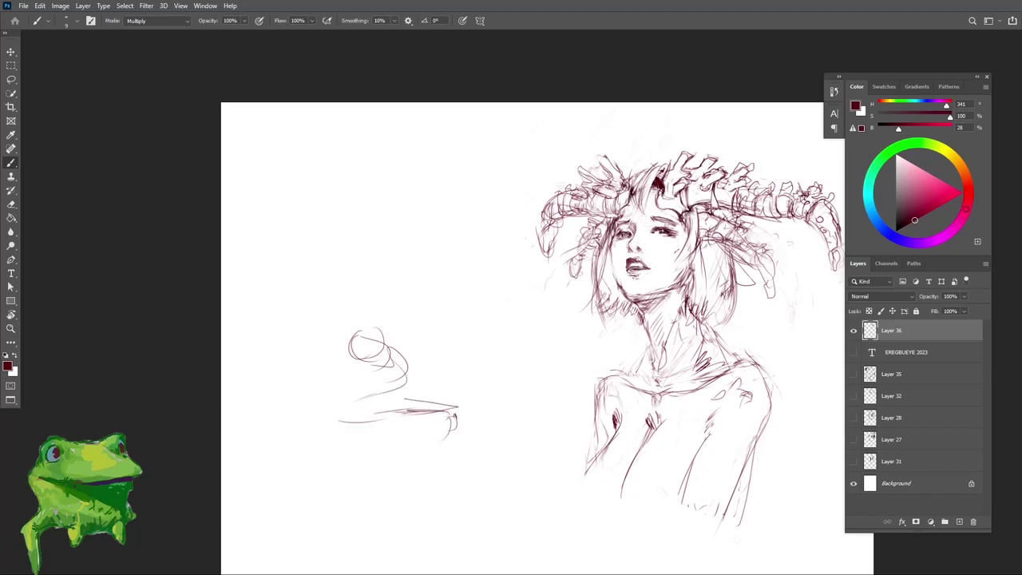
Step: Enlarge the Eraser and fade the rough circle and neck lines of the small creature
key("e")
key("ctrl+space")
left_click_drag(385, 359, 352, 361)
key("ctrl+shift+h")
mouse_move(627, 395)
left_mouse_down()
mouse_move(605, 386)
mouse_move(620, 383)
left_mouse_up()
key("ctrl+shift+h")
mouse_move(382, 345)
left_mouse_down()
mouse_move(385, 358)
mouse_move(348, 392)
mouse_move(394, 352)
mouse_move(376, 404)
left_mouse_up()
key("bracketright")
key("bracketright")
key("bracketright")
key("bracketright")
key("bracketright")
Step: Redraw the creature's curved neck and the flat lines of its base with the Brush
key("b")
key("ctrl+space")
key("ctrl+z")
mouse_move(379, 388)
left_mouse_down()
mouse_move(392, 331)
mouse_move(420, 332)
mouse_move(364, 426)
mouse_move(377, 412)
mouse_move(345, 437)
mouse_move(407, 407)
mouse_move(454, 411)
left_mouse_up()
left_click_drag(419, 387, 452, 393)
Step: Sketch the creature's pointed head and add the outlines of its neck and back
key("z")
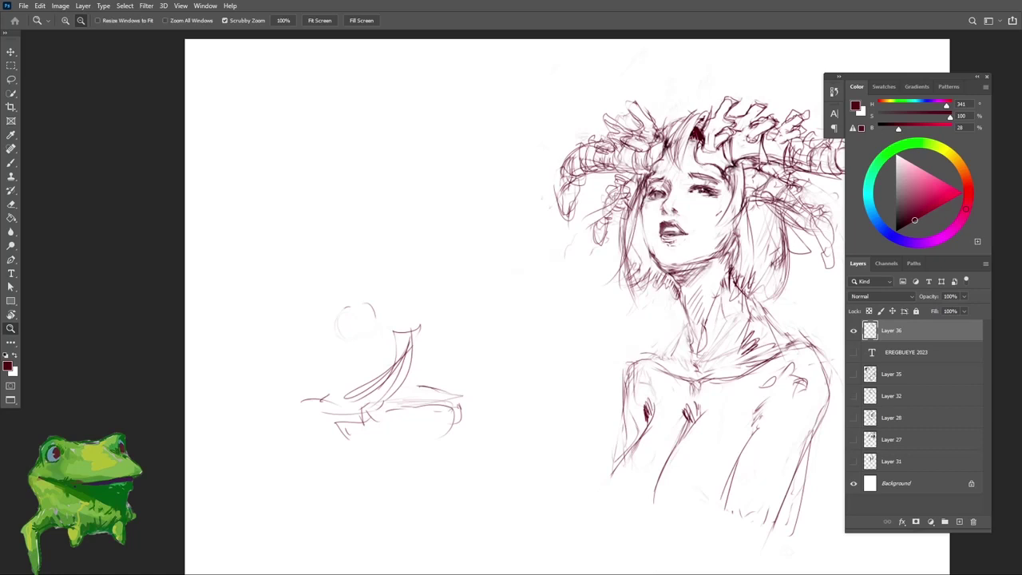
left_click_drag(411, 319, 427, 319)
key("b")
mouse_move(384, 298)
left_mouse_down()
mouse_move(413, 307)
mouse_move(381, 313)
mouse_move(417, 302)
mouse_move(429, 313)
mouse_move(384, 319)
mouse_move(380, 354)
mouse_move(408, 336)
mouse_move(378, 341)
mouse_move(346, 400)
left_mouse_up()
key("z")
key("b")
left_click_drag(369, 345, 358, 387)
key("z")
key("z")
mouse_move(372, 348)
left_mouse_down()
mouse_move(358, 349)
mouse_move(348, 389)
left_mouse_up()
key("z")
mouse_move(371, 329)
left_mouse_down()
mouse_move(414, 329)
mouse_move(456, 294)
left_mouse_up()
Step: Lighten the head lines with the Eraser and draw the creature's eyes, undoing the strokes that miss
key("e")
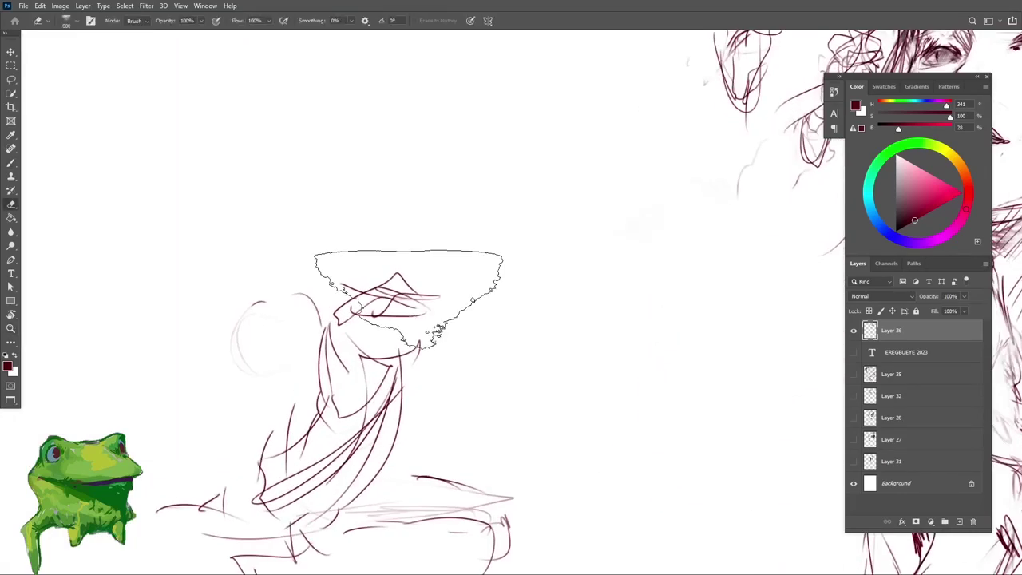
left_click(410, 299)
key("b")
mouse_move(392, 298)
left_mouse_down()
mouse_move(400, 315)
mouse_move(378, 305)
mouse_move(389, 299)
left_mouse_up()
key("ctrl+z")
key("ctrl+z")
mouse_move(385, 297)
left_mouse_down()
mouse_move(414, 305)
mouse_move(365, 307)
left_mouse_up()
key("ctrl+z")
key("ctrl+z")
mouse_move(367, 306)
left_mouse_down()
mouse_move(379, 297)
mouse_move(359, 309)
left_mouse_up()
left_click_drag(361, 305, 391, 300)
left_click_drag(422, 295, 442, 301)
Step: Draw the cheek strokes and small curved mouth on the creature's face and refine the eye lines
key("z")
left_click_drag(397, 306, 417, 305)
key("b")
left_click_drag(376, 324, 360, 343)
left_click_drag(360, 329, 353, 341)
mouse_move(352, 331)
left_mouse_down()
mouse_move(345, 340)
mouse_move(421, 330)
mouse_move(386, 348)
left_mouse_up()
mouse_move(420, 344)
left_mouse_down()
mouse_move(440, 331)
mouse_move(419, 332)
mouse_move(435, 332)
left_mouse_up()
key("ctrl+z")
key("ctrl+z")
key("ctrl+z")
mouse_move(364, 300)
left_mouse_down()
mouse_move(378, 313)
mouse_move(369, 311)
left_mouse_up()
mouse_move(445, 305)
left_mouse_down()
mouse_move(438, 312)
mouse_move(428, 296)
mouse_move(450, 300)
left_mouse_up()
Step: Shrink the Eraser and erase small highlights into both of the creature's eyes
key("e")
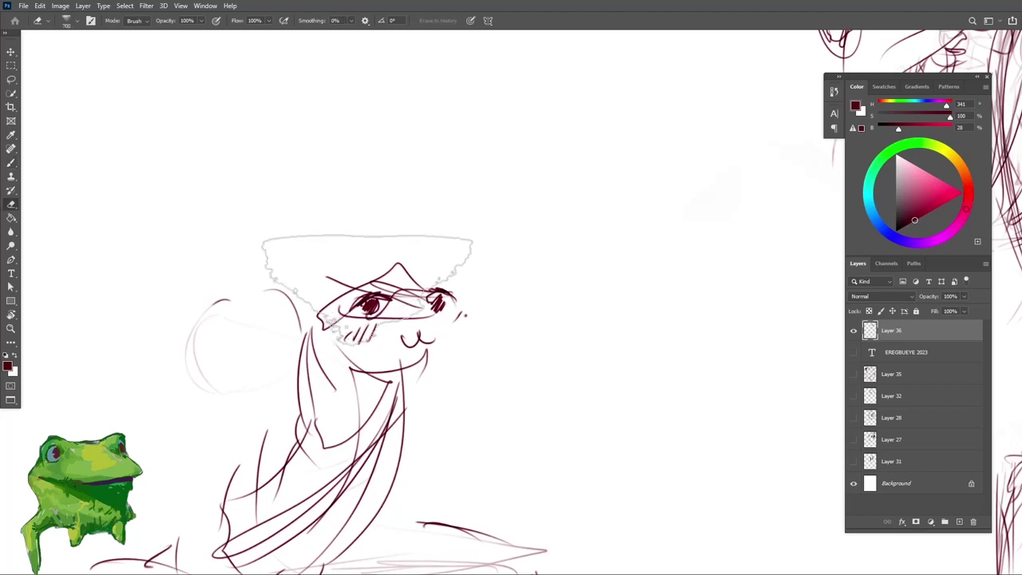
key("[")
key("[")
key("[")
key("[")
key("[")
key("[")
key("[")
key("[")
key("[")
key("[")
key("[")
key("[")
left_click_drag(365, 301, 374, 309)
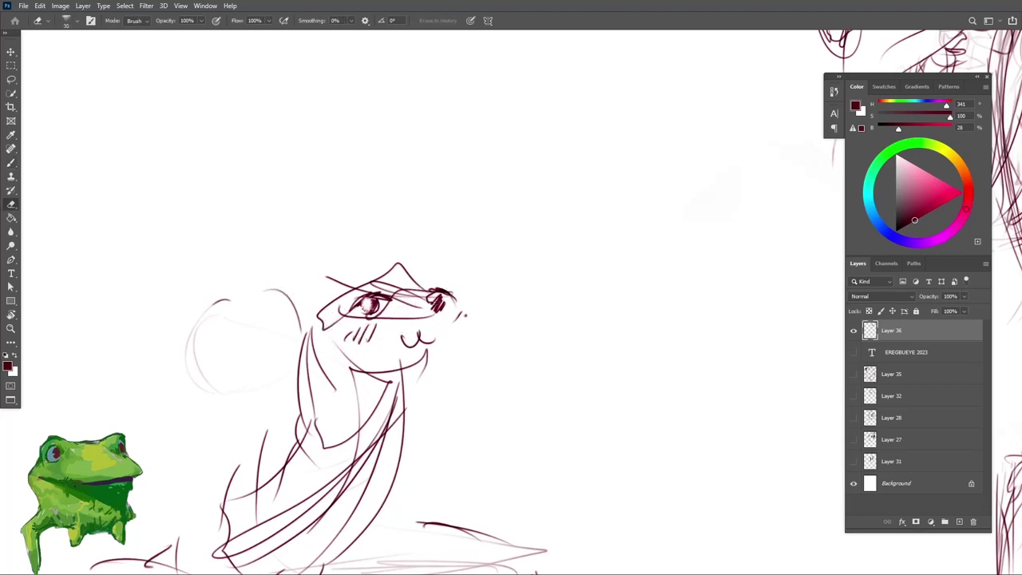
left_click_drag(435, 299, 439, 308)
Step: Draw a pointed horn and a long arching feeler on top of the creature's head
key("z")
left_click_drag(440, 310, 437, 339)
key("b")
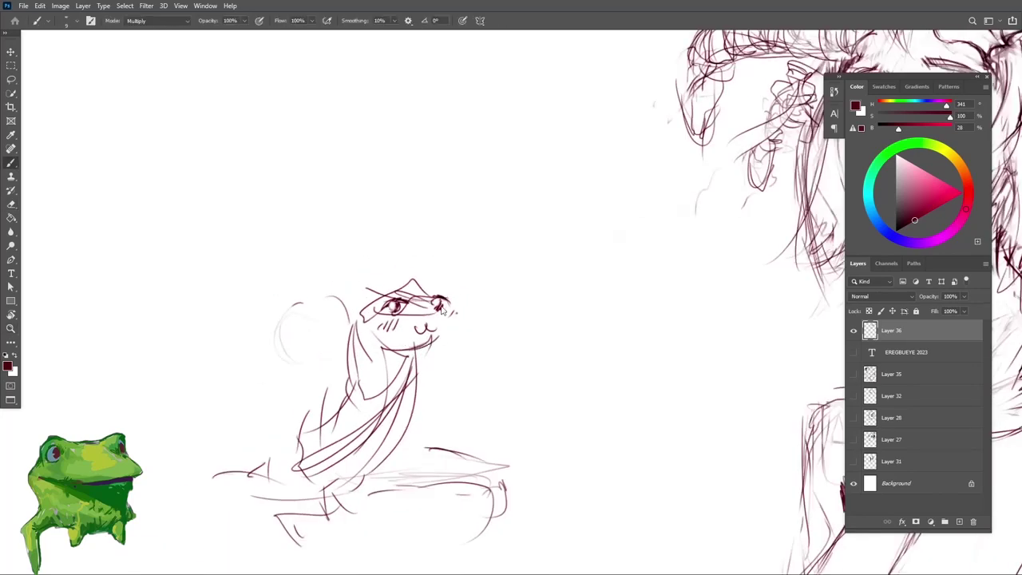
mouse_move(428, 283)
left_mouse_down()
mouse_move(466, 254)
mouse_move(492, 275)
left_mouse_up()
mouse_move(423, 297)
left_mouse_down()
mouse_move(449, 270)
mouse_move(506, 327)
left_mouse_up()
left_click_drag(488, 263, 509, 343)
mouse_move(408, 243)
left_mouse_down()
mouse_move(396, 282)
mouse_move(441, 335)
left_mouse_up()
left_click_drag(403, 275, 444, 370)
left_click_drag(415, 240, 447, 368)
mouse_move(457, 263)
left_mouse_down()
mouse_move(475, 251)
mouse_move(499, 353)
left_mouse_up()
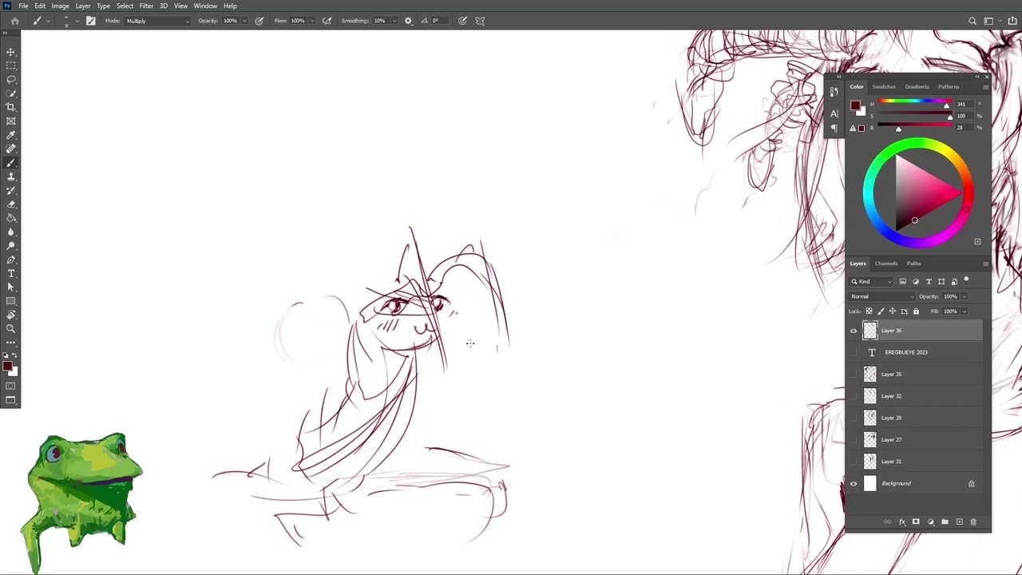
Step: Darken the creature's mouth and add short lashes at the outer corners of both eyes
scroll(421, 330, "up", 4)
left_click_drag(411, 321, 428, 313)
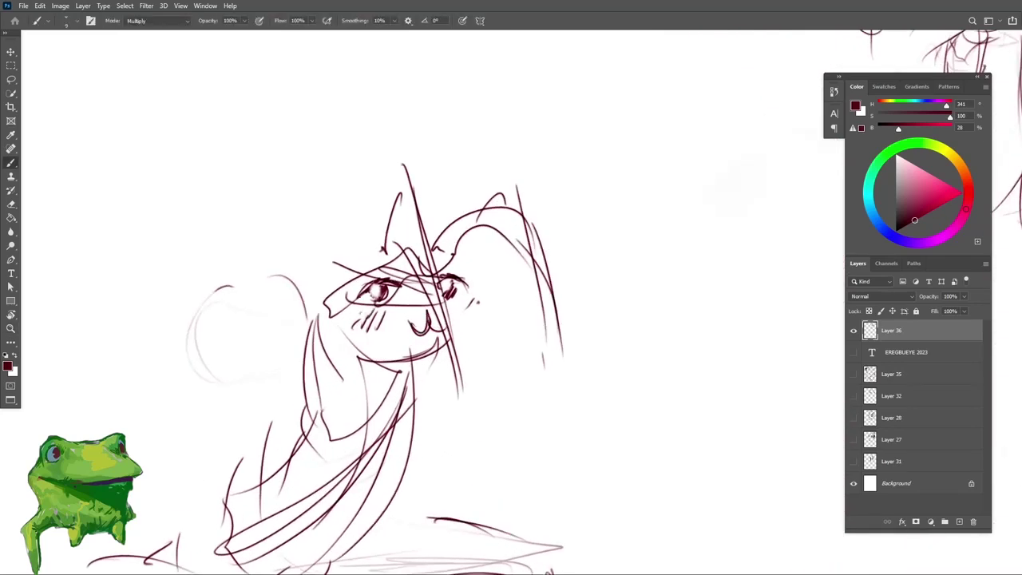
mouse_move(363, 291)
left_mouse_down()
mouse_move(402, 287)
mouse_move(386, 307)
mouse_move(351, 284)
left_mouse_up()
left_click_drag(358, 291, 350, 285)
left_click_drag(467, 278, 472, 285)
left_click_drag(453, 274, 469, 285)
Step: Sketch shaggy strokes behind the creature's head, down its neck and along both ends of its base
key("z")
left_click_drag(465, 326, 412, 399)
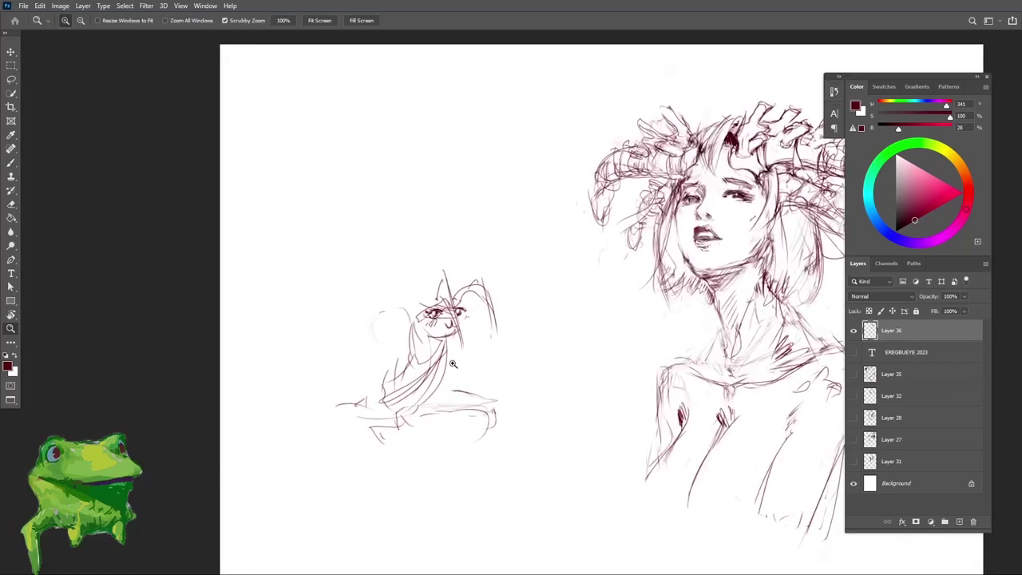
key("e")
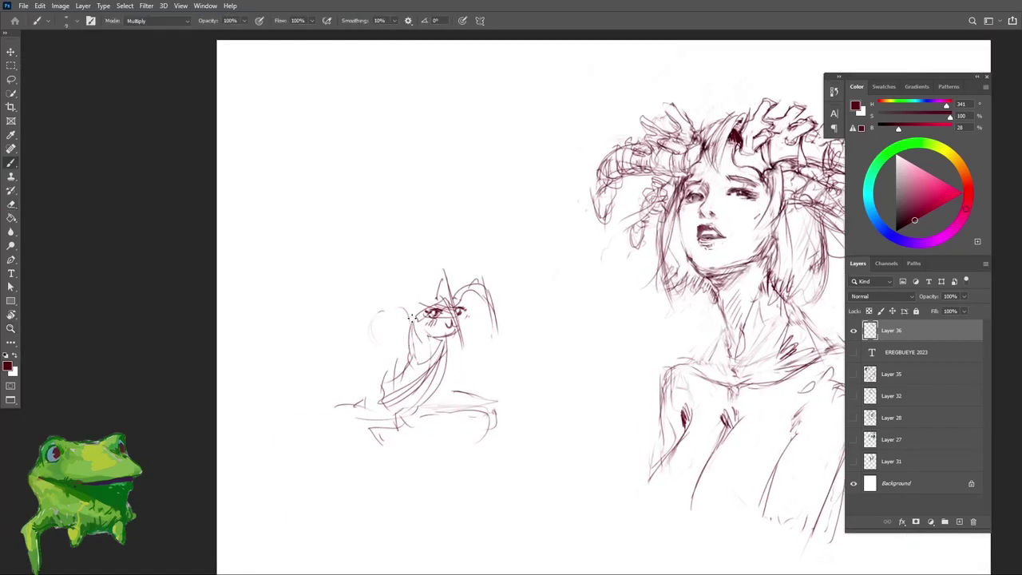
mouse_move(404, 320)
left_mouse_down()
mouse_move(417, 348)
mouse_move(426, 306)
left_mouse_up()
left_click_drag(411, 318, 424, 331)
mouse_move(381, 383)
left_mouse_down()
mouse_move(355, 420)
mouse_move(328, 415)
mouse_move(355, 391)
left_mouse_up()
mouse_move(443, 400)
left_mouse_down()
mouse_move(500, 382)
mouse_move(503, 405)
mouse_move(484, 412)
left_mouse_up()
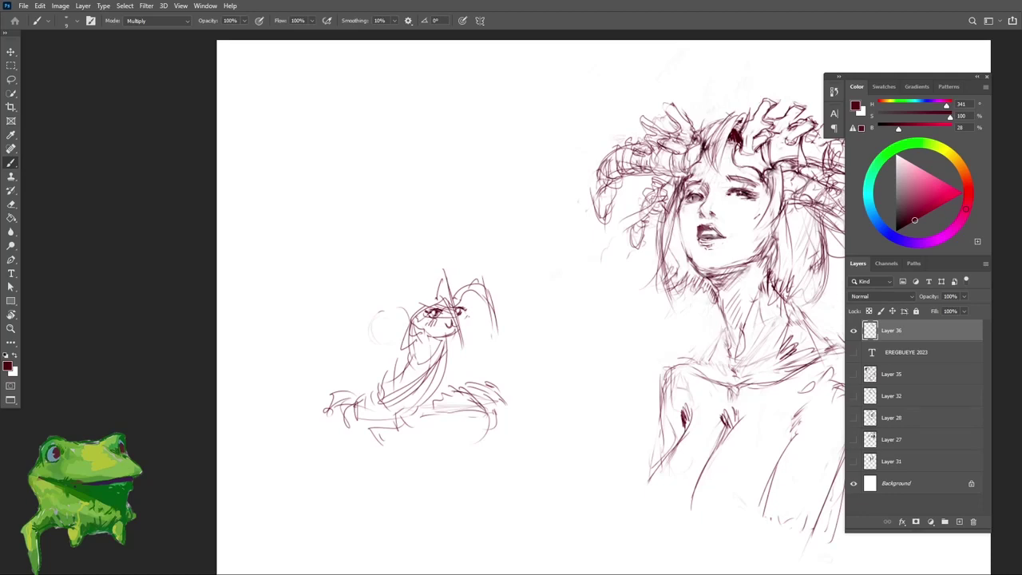
mouse_move(408, 375)
left_mouse_down()
mouse_move(435, 372)
mouse_move(426, 341)
left_mouse_up()
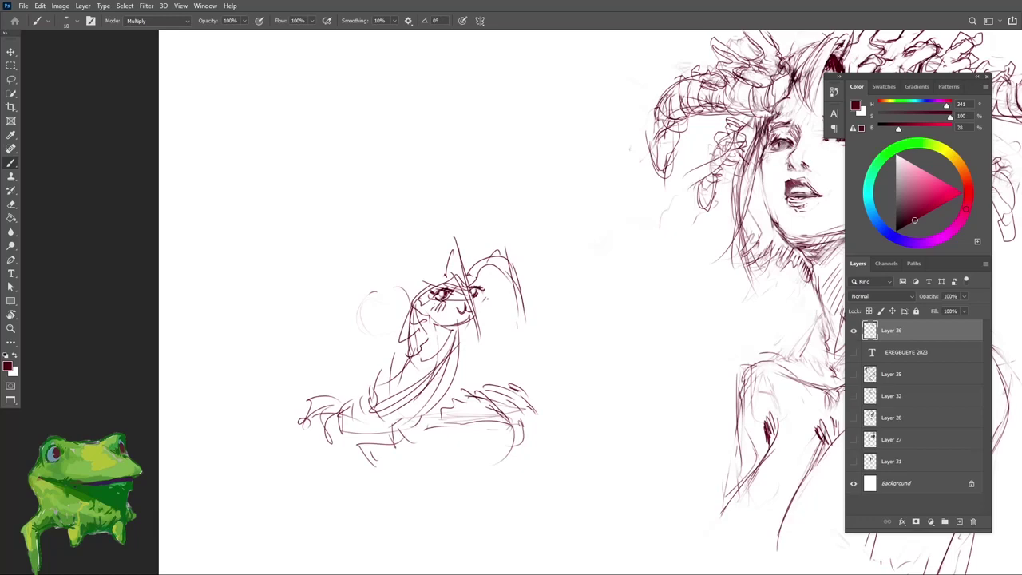
Step: Enlarge the Brush slightly and draw dark bands across the creature's neck and curved strokes over its lower body
scroll(415, 344, "down", 2)
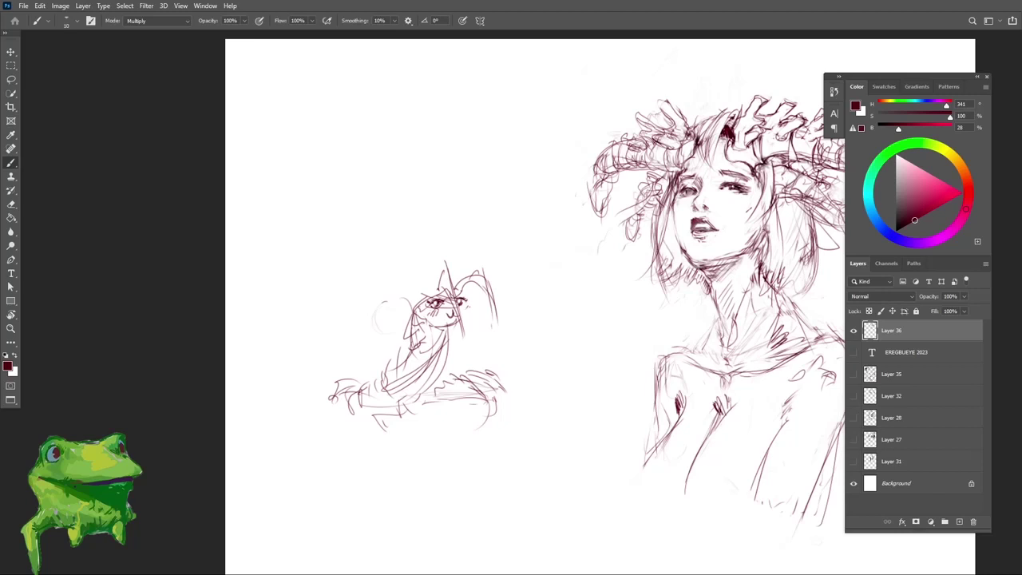
mouse_move(435, 320)
left_mouse_down()
mouse_move(449, 319)
mouse_move(443, 348)
mouse_move(421, 348)
mouse_move(413, 368)
left_mouse_up()
key("bracketright")
mouse_move(414, 367)
left_mouse_down()
mouse_move(436, 373)
mouse_move(398, 369)
left_mouse_up()
mouse_move(413, 372)
left_mouse_down()
mouse_move(393, 382)
mouse_move(404, 393)
mouse_move(362, 432)
mouse_move(337, 439)
left_mouse_up()
left_click_drag(371, 386, 353, 404)
mouse_move(352, 400)
left_mouse_down()
mouse_move(329, 417)
mouse_move(331, 429)
mouse_move(366, 433)
left_mouse_up()
Step: Fill the creature's base with overlapping curved strokes on both sides of its body
key("e")
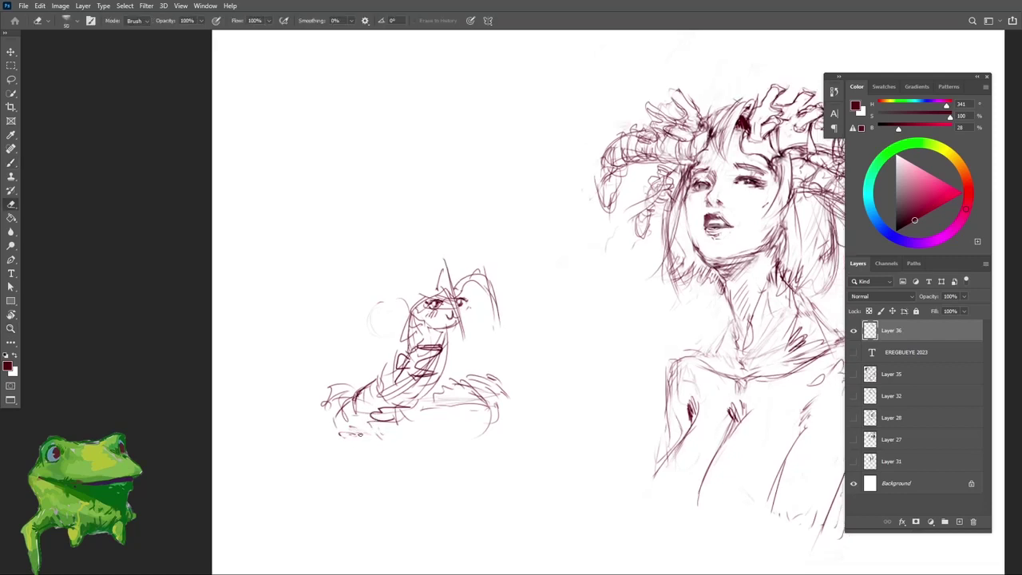
key("b")
left_click_drag(387, 416, 352, 427)
left_click_drag(366, 391, 327, 410)
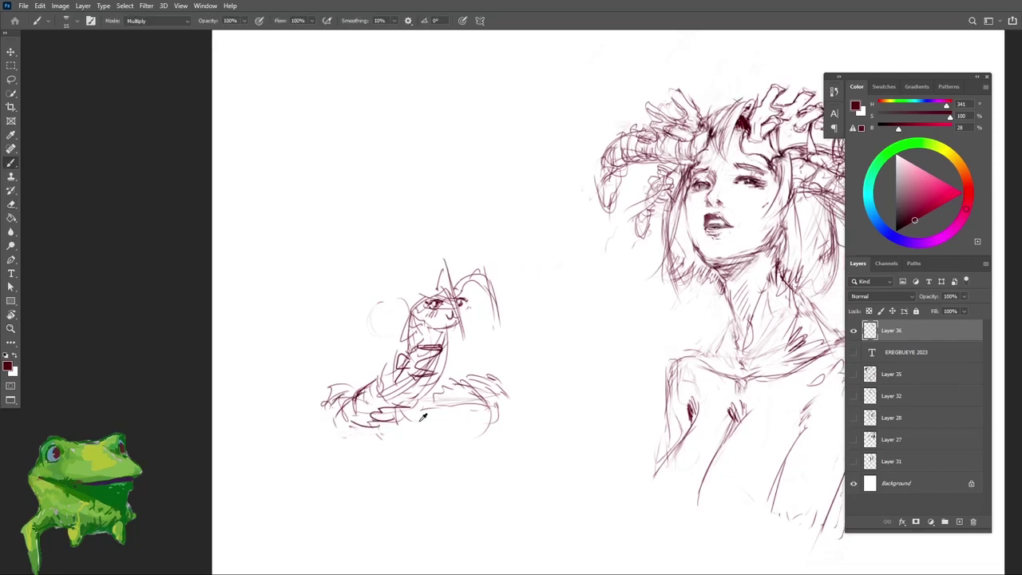
left_click_drag(391, 375, 406, 426)
mouse_move(442, 380)
left_mouse_down()
mouse_move(413, 414)
mouse_move(495, 377)
mouse_move(505, 384)
mouse_move(453, 373)
left_mouse_up()
key("e")
key("b")
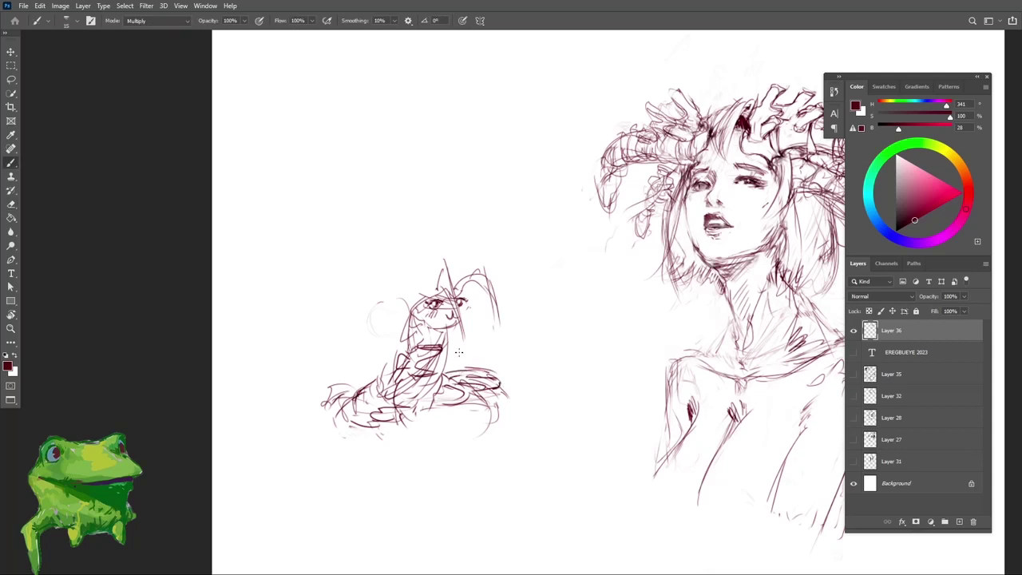
Step: Add spiky strokes above the right end of the base and reinforce the creature's neck and left-hand coils
mouse_move(471, 353)
left_mouse_down()
mouse_move(503, 381)
mouse_move(486, 409)
left_mouse_up()
mouse_move(412, 331)
left_mouse_down()
mouse_move(399, 361)
mouse_move(414, 361)
left_mouse_up()
key("ctrl+space")
mouse_move(389, 379)
left_mouse_down()
mouse_move(381, 404)
mouse_move(369, 401)
mouse_move(373, 385)
mouse_move(391, 375)
mouse_move(386, 390)
mouse_move(419, 363)
left_mouse_up()
Step: Darken the contour along the back of the creature's head and neck
key("z")
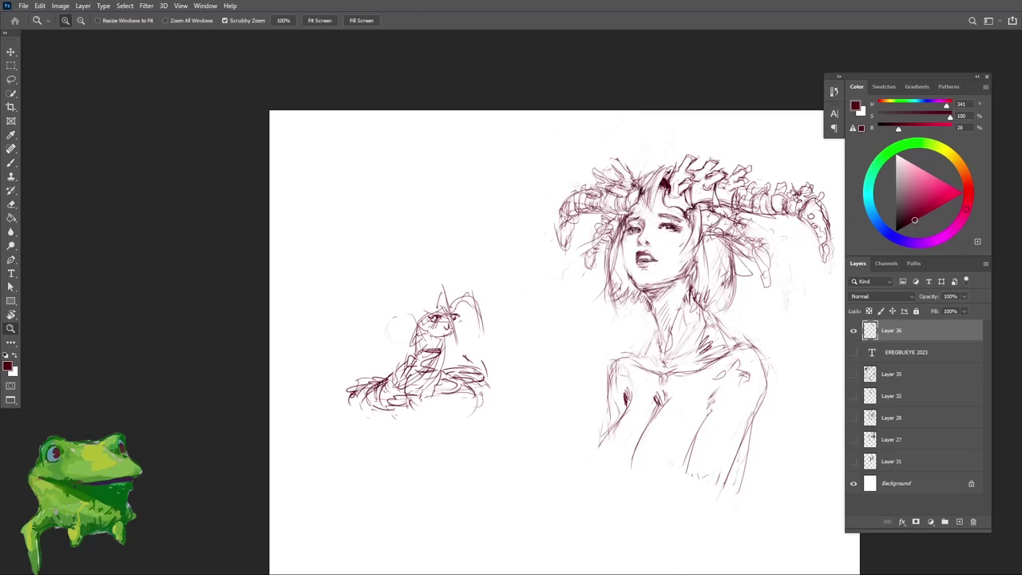
left_click_drag(439, 323, 484, 321)
left_click_drag(413, 326, 407, 353)
left_click_drag(409, 349, 400, 368)
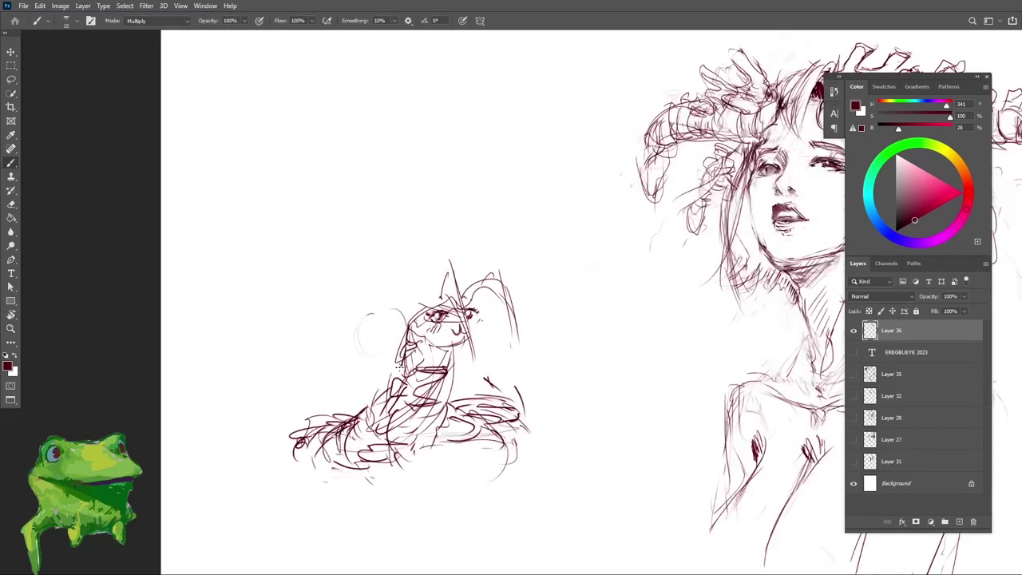
Step: Greatly enlarge the Eraser and lighten the whole creature sketch, returning to the Brush
key("e")
scroll(438, 382, "down", 3)
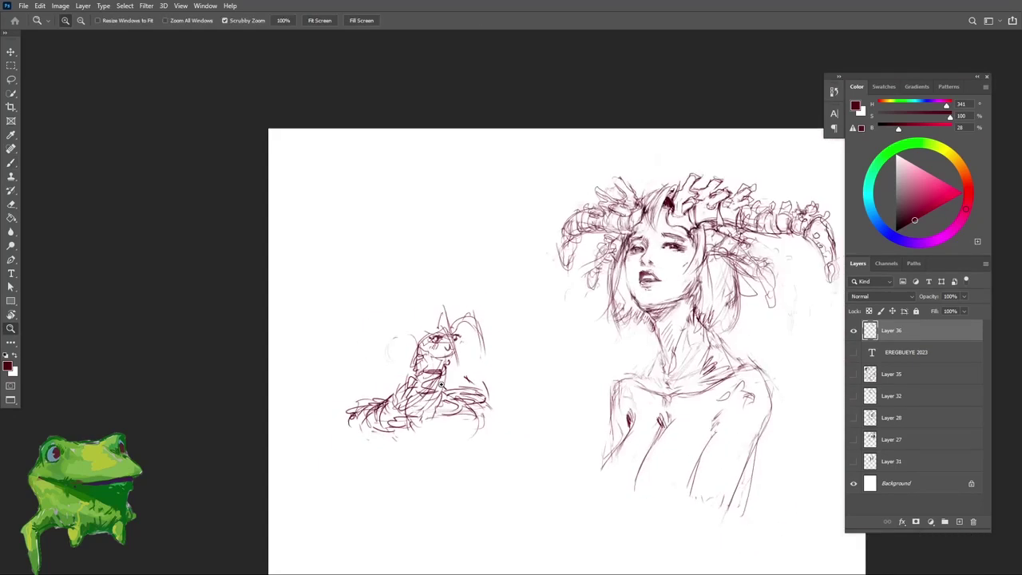
key("bracketright")
key("bracketright")
key("bracketright")
key("bracketright")
key("bracketright")
key("bracketright")
key("bracketright")
key("bracketright")
key("bracketright")
key("bracketright")
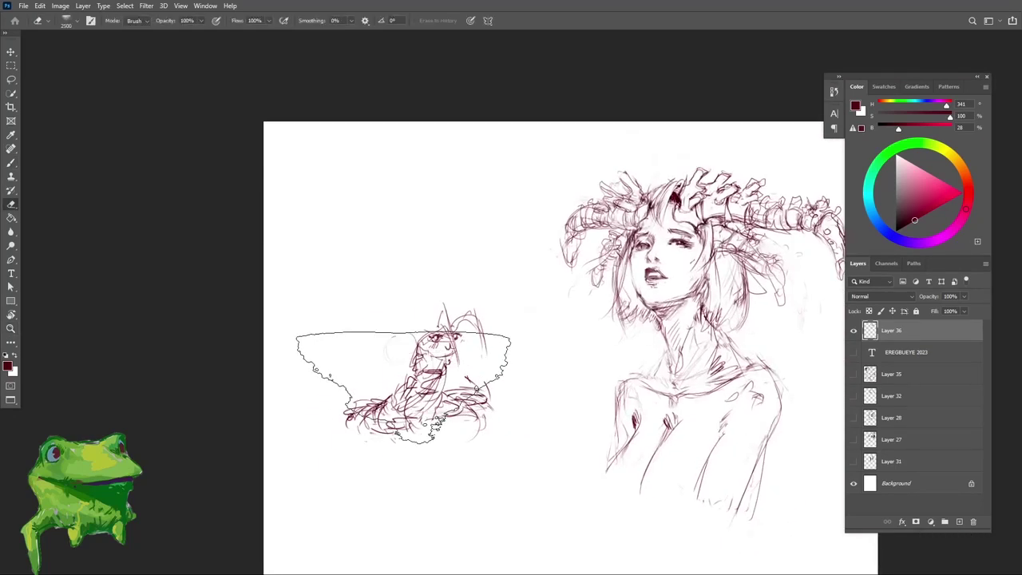
left_click_drag(406, 388, 433, 371)
key("z")
key("e")
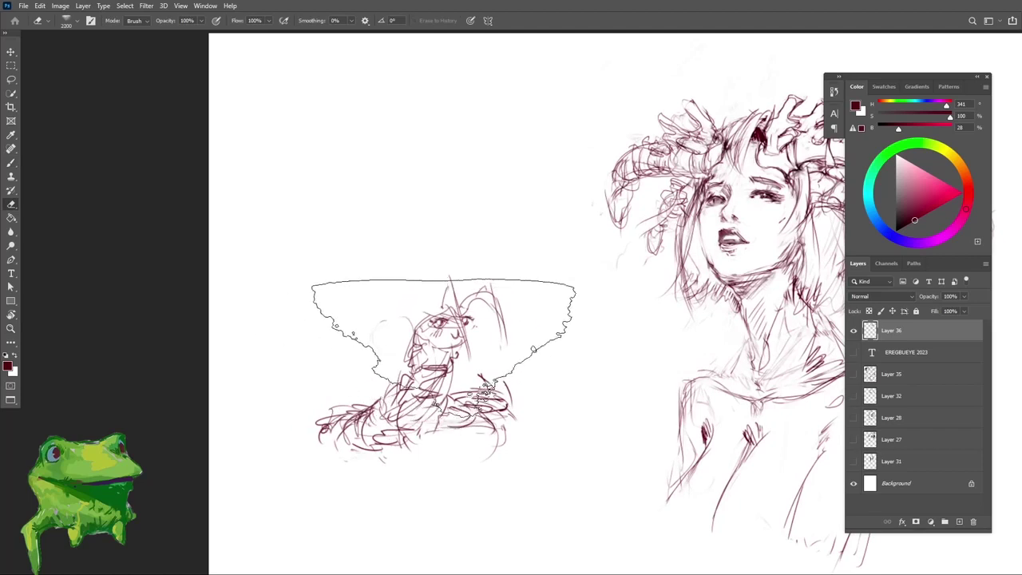
key("b")
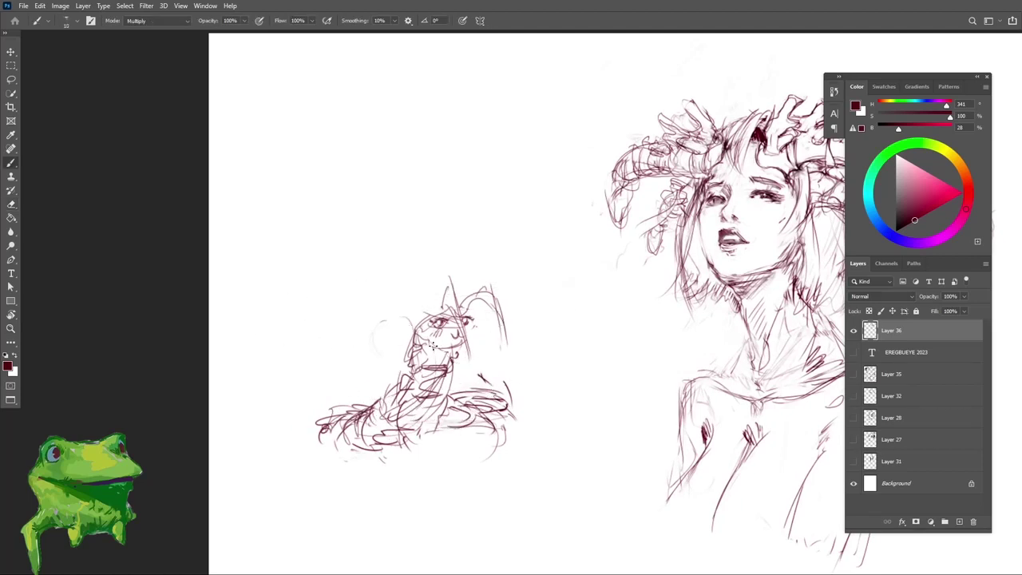
Step: Sketch the creature's mouth and the back of its jaw, undoing and restoring strokes until the shape is settled
mouse_move(432, 346)
left_mouse_down()
mouse_move(443, 342)
mouse_move(435, 348)
mouse_move(444, 361)
mouse_move(388, 342)
mouse_move(414, 360)
left_mouse_up()
left_click_drag(375, 318, 419, 360)
key("ctrl+z")
key("ctrl+z")
key("ctrl+z")
key("ctrl+z")
key("ctrl+z")
key("ctrl+shift+z")
key("ctrl+shift+z")
key("ctrl+shift+z")
mouse_move(411, 346)
left_mouse_down()
mouse_move(398, 333)
mouse_move(414, 355)
left_mouse_up()
left_click_drag(392, 322, 385, 307)
mouse_move(385, 306)
left_mouse_down()
mouse_move(396, 327)
mouse_move(393, 371)
left_mouse_up()
key("ctrl+z")
key("ctrl+z")
Step: Draw a tall pointed spike behind the creature's head and mark the front of its jaw
key("e")
key("b")
mouse_move(409, 334)
left_mouse_down()
mouse_move(409, 358)
mouse_move(392, 299)
left_mouse_up()
left_click_drag(391, 298, 406, 333)
mouse_move(463, 357)
left_mouse_down()
mouse_move(454, 352)
mouse_move(467, 346)
left_mouse_up()
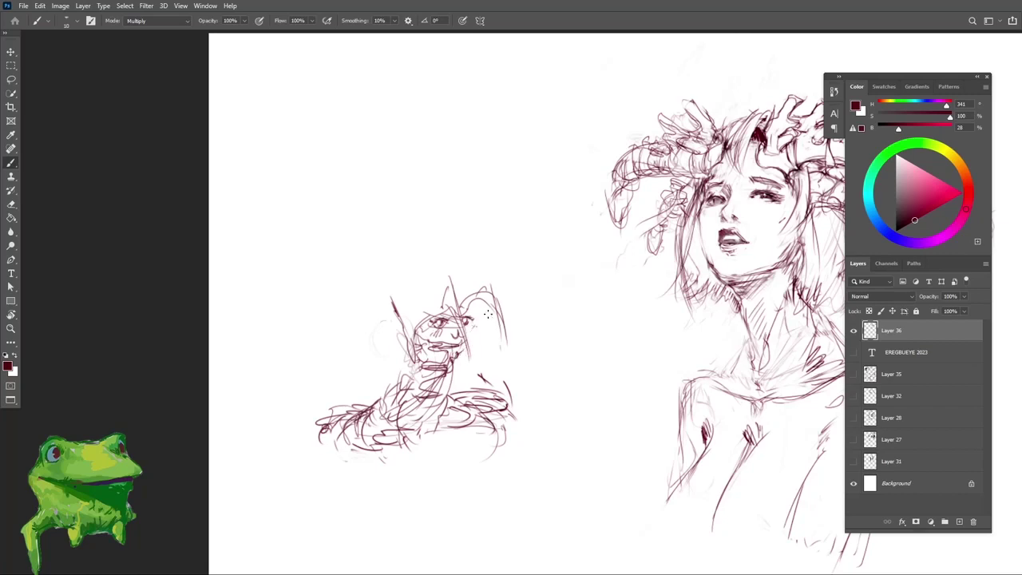
Step: Lasso part of the creature's face, shift it slightly and clear the selection
key("l")
scroll(476, 327, "up", 2)
key("v")
mouse_move(473, 338)
left_mouse_down()
mouse_move(470, 327)
mouse_move(445, 343)
left_mouse_up()
key("ctrl+d")
Step: Greatly reduce the Eraser size and return to the Brush for work on the creature's head
key("e")
key("bracketleft")
key("bracketleft")
key("bracketleft")
key("bracketleft")
key("bracketleft")
key("bracketleft")
key("bracketleft")
key("bracketleft")
key("bracketleft")
key("bracketleft")
key("bracketleft")
key("bracketleft")
key("bracketleft")
key("bracketleft")
key("bracketleft")
key("bracketleft")
key("z")
left_click(447, 343, "alt")
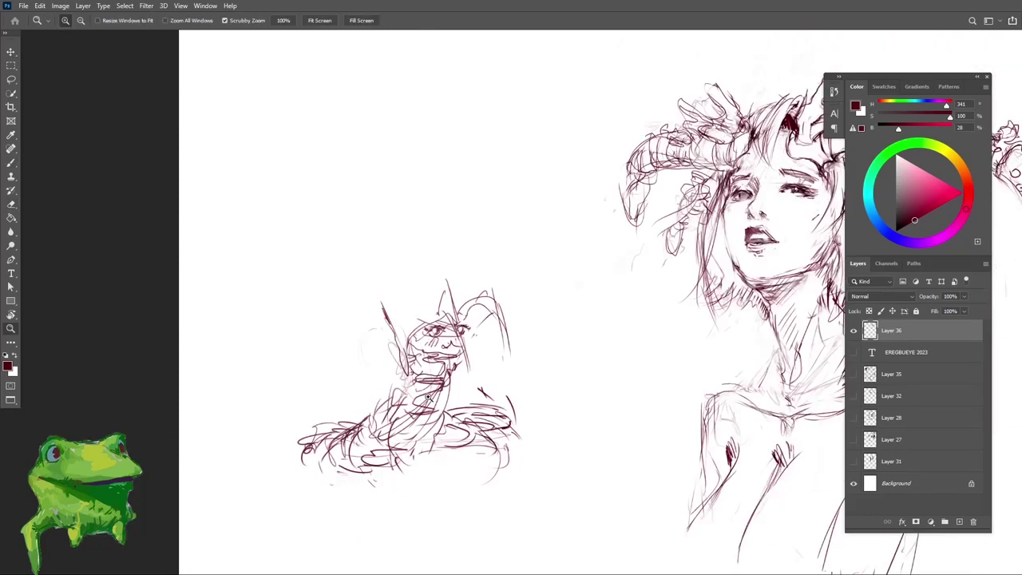
key("b")
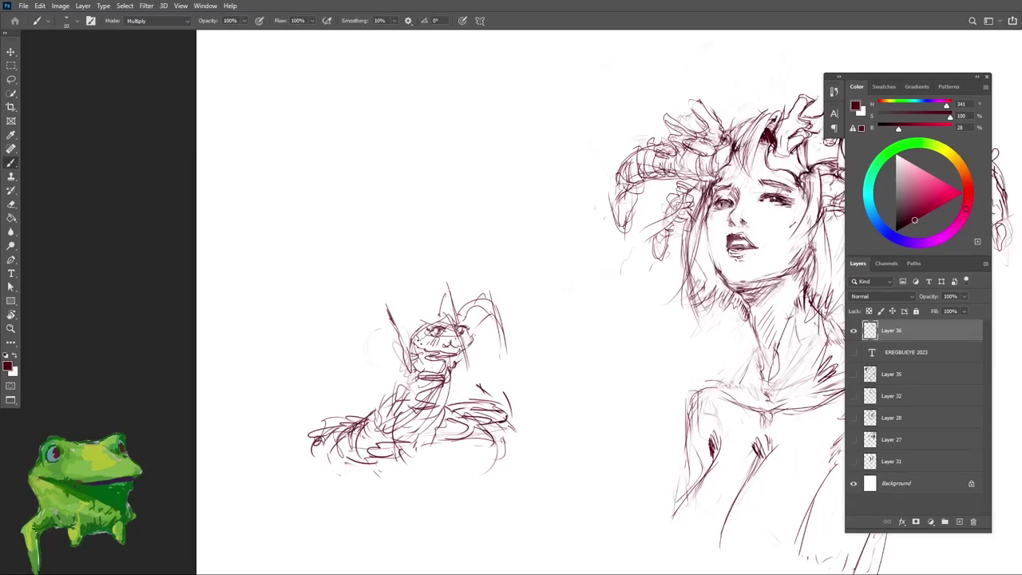
Step: Strengthen the top of the creature's head, outline both sides of its neck and add curved strokes along its back
mouse_move(411, 336)
left_mouse_down()
mouse_move(455, 319)
mouse_move(474, 331)
left_mouse_up()
mouse_move(404, 358)
left_mouse_down()
mouse_move(402, 389)
mouse_move(381, 364)
left_mouse_up()
left_click_drag(452, 386, 467, 364)
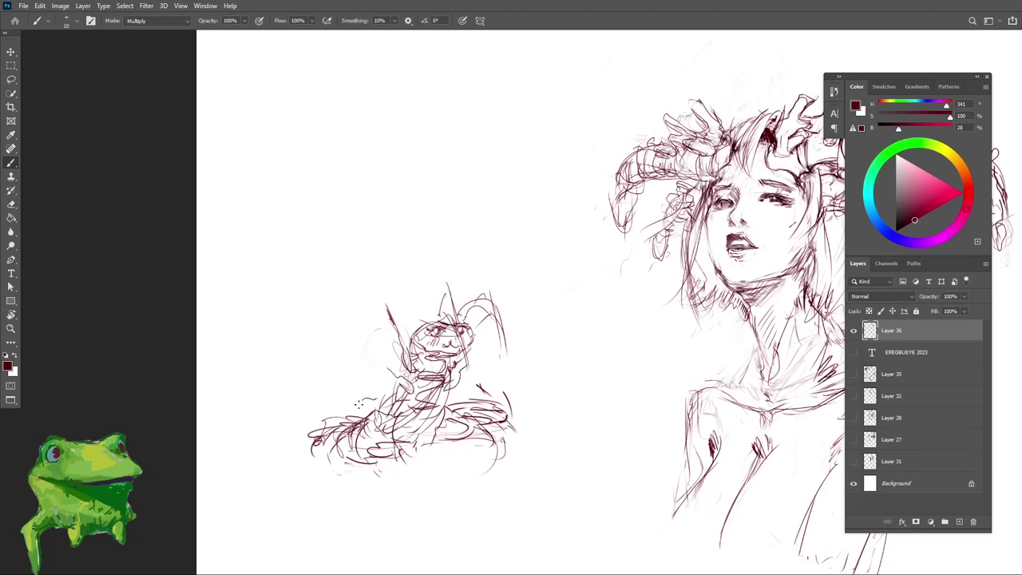
mouse_move(360, 404)
left_mouse_down()
mouse_move(389, 418)
mouse_move(392, 449)
left_mouse_up()
left_click_drag(380, 413, 394, 458)
mouse_move(404, 407)
left_mouse_down()
mouse_move(444, 394)
mouse_move(391, 366)
mouse_move(343, 405)
mouse_move(380, 405)
mouse_move(363, 430)
left_mouse_up()
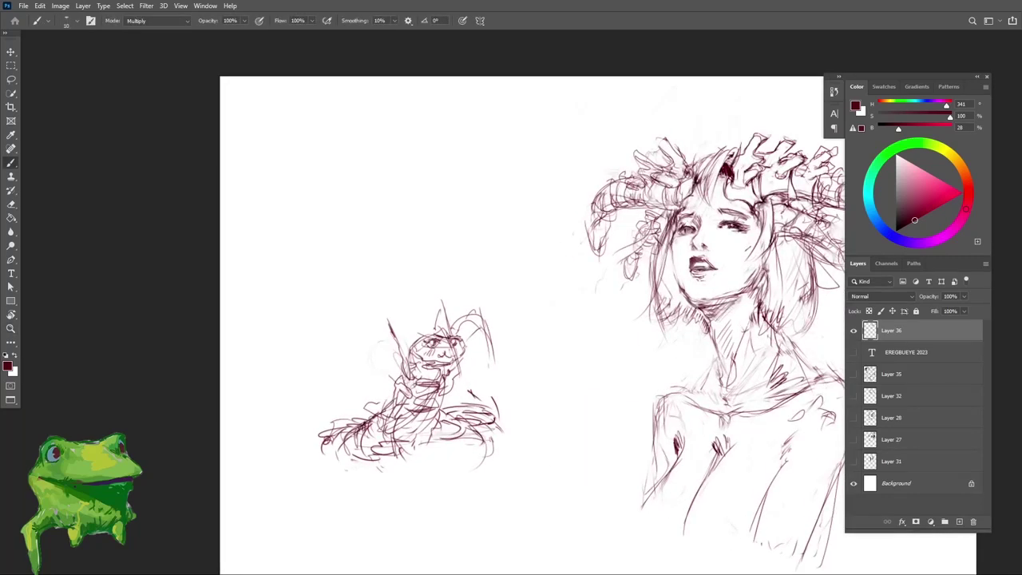
Step: Lighten the creature's lower back with the Eraser and redraw short strokes over it
scroll(359, 439, "up", 2)
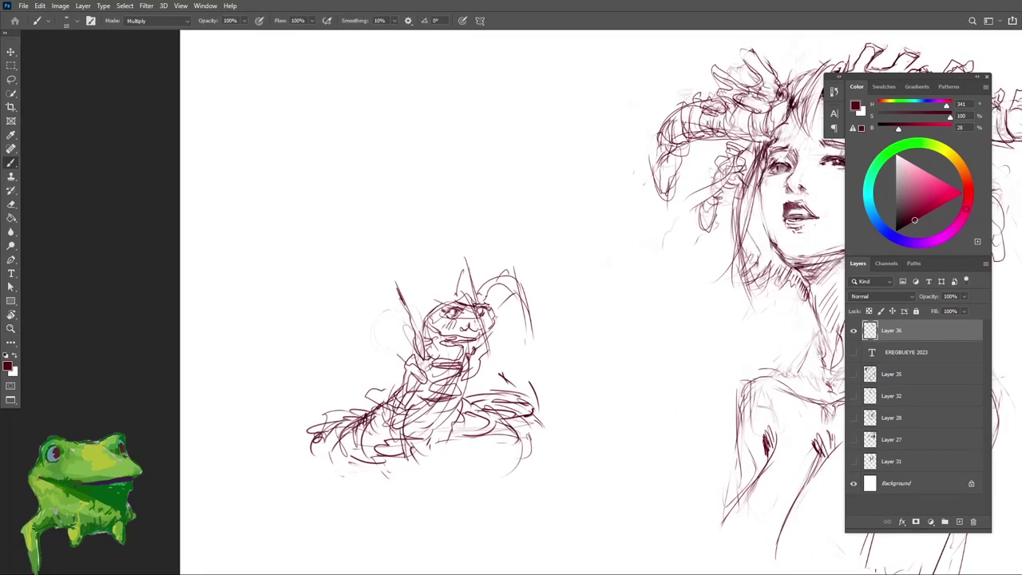
mouse_move(407, 392)
left_mouse_down()
mouse_move(373, 418)
mouse_move(346, 412)
mouse_move(353, 431)
left_mouse_up()
key("e")
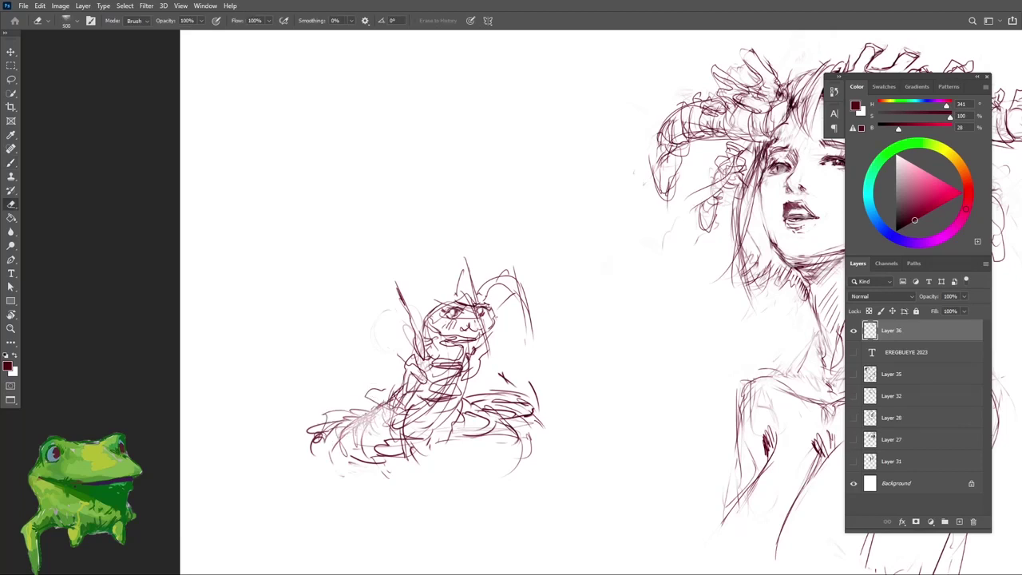
key("b")
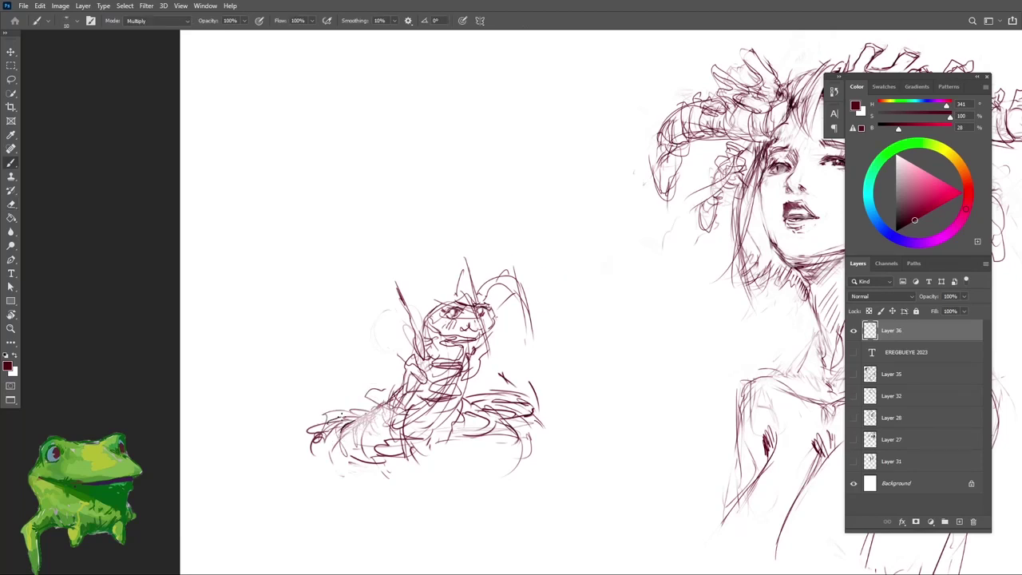
mouse_move(350, 419)
left_mouse_down()
mouse_move(345, 427)
mouse_move(401, 400)
left_mouse_up()
Step: Extend the left end of the creature's base to a point with overlapping leaf-like strokes
key("z")
mouse_move(404, 405)
left_mouse_down()
mouse_move(388, 436)
mouse_move(380, 420)
mouse_move(369, 436)
left_mouse_up()
key("b")
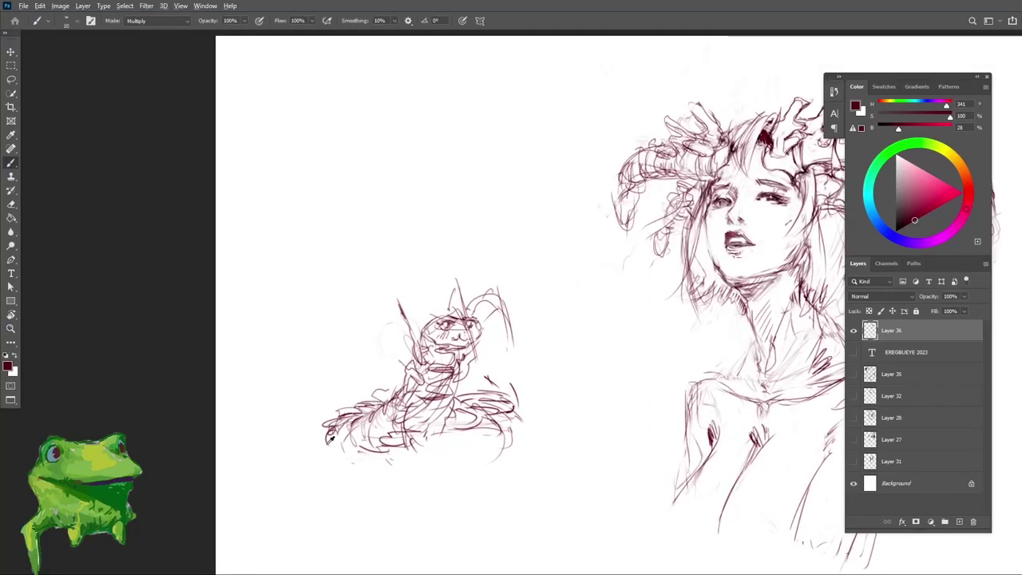
mouse_move(328, 433)
left_mouse_down()
mouse_move(302, 452)
mouse_move(326, 419)
mouse_move(316, 435)
left_mouse_up()
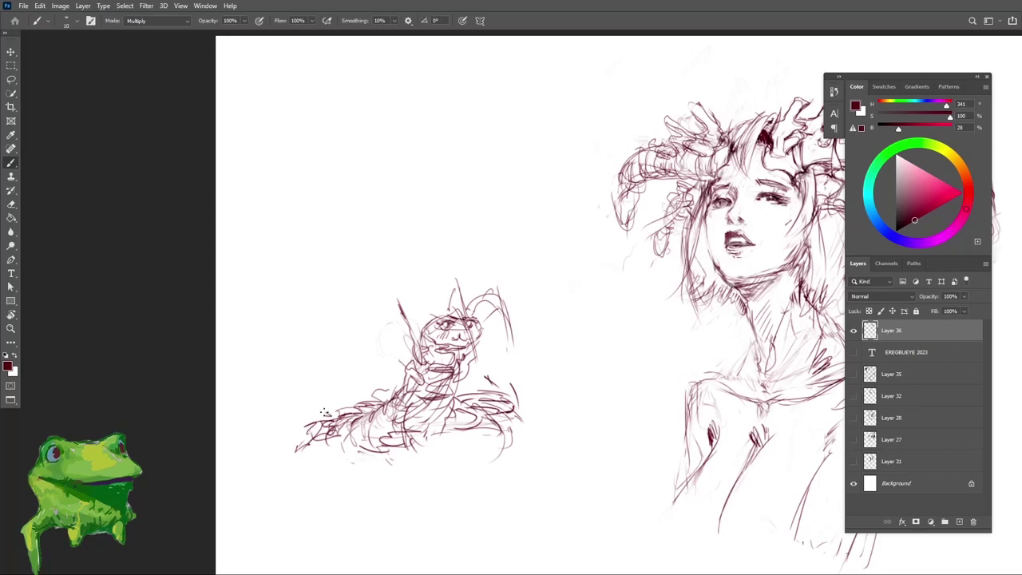
mouse_move(379, 435)
left_mouse_down()
mouse_move(403, 442)
mouse_move(334, 426)
mouse_move(329, 445)
mouse_move(369, 431)
mouse_move(376, 409)
left_mouse_up()
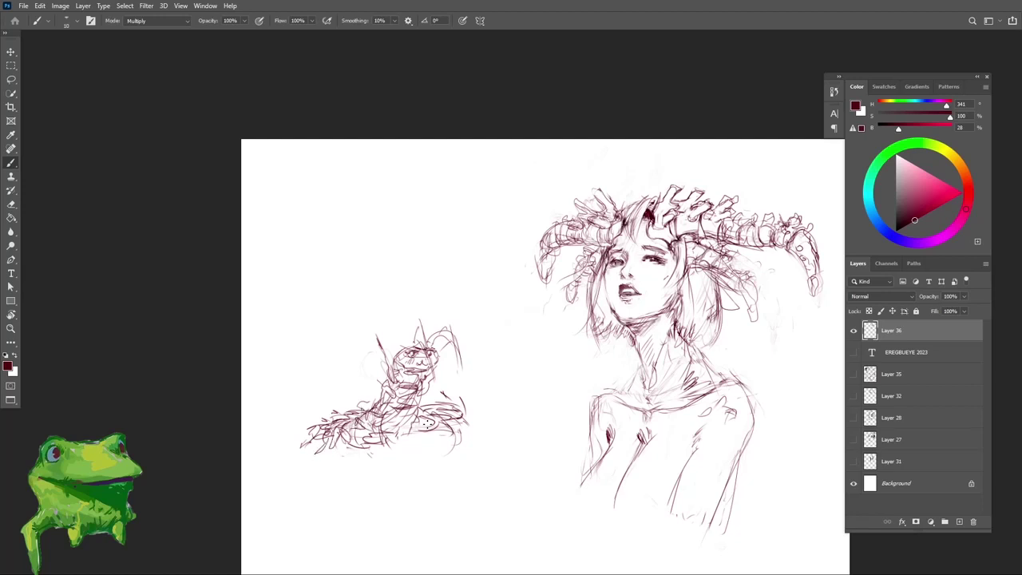
Step: Add short downward strokes beneath the creature's base and extend spiky lines at its left and right ends
scroll(420, 425, "up", 2)
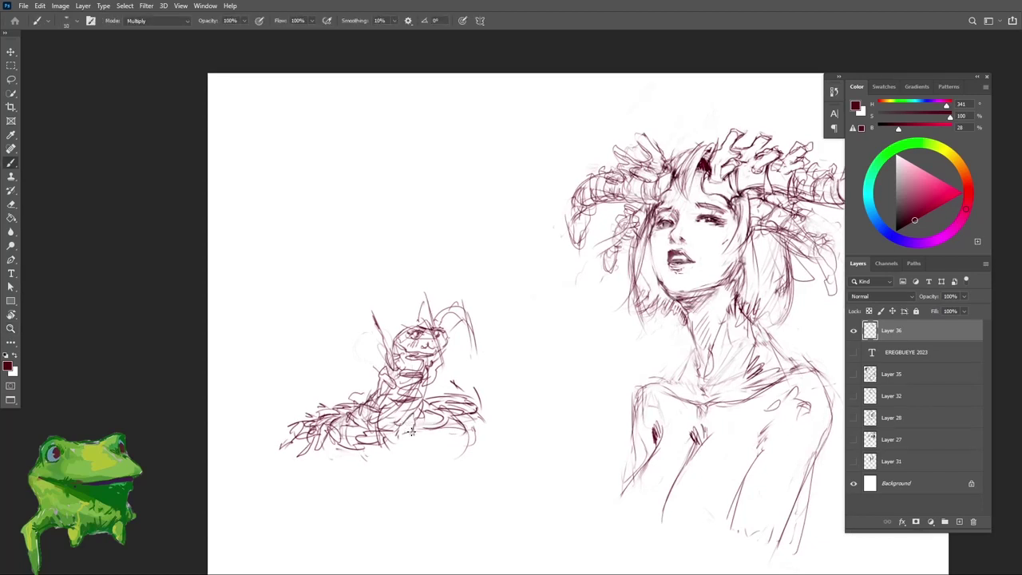
scroll(413, 431, "down", 1)
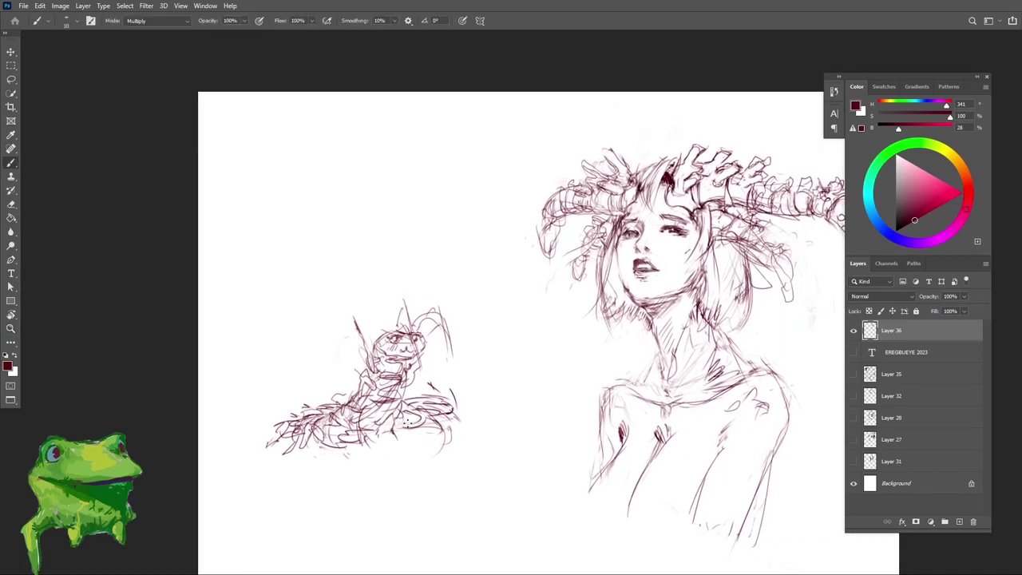
key("z")
mouse_move(410, 434)
left_mouse_down()
mouse_move(408, 445)
mouse_move(407, 433)
left_mouse_up()
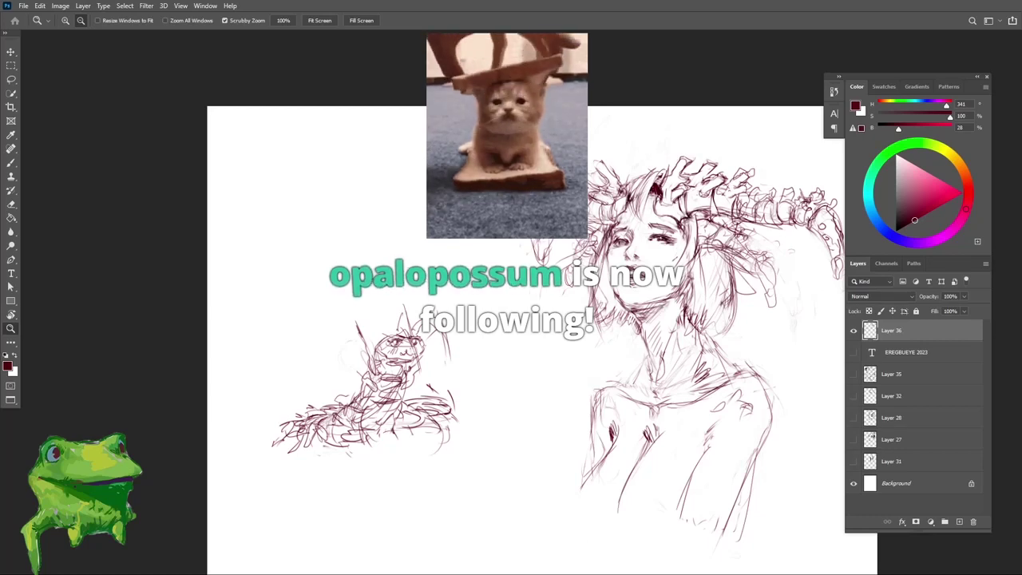
left_click_drag(427, 507, 423, 406)
scroll(423, 405, "up", 1)
key("b")
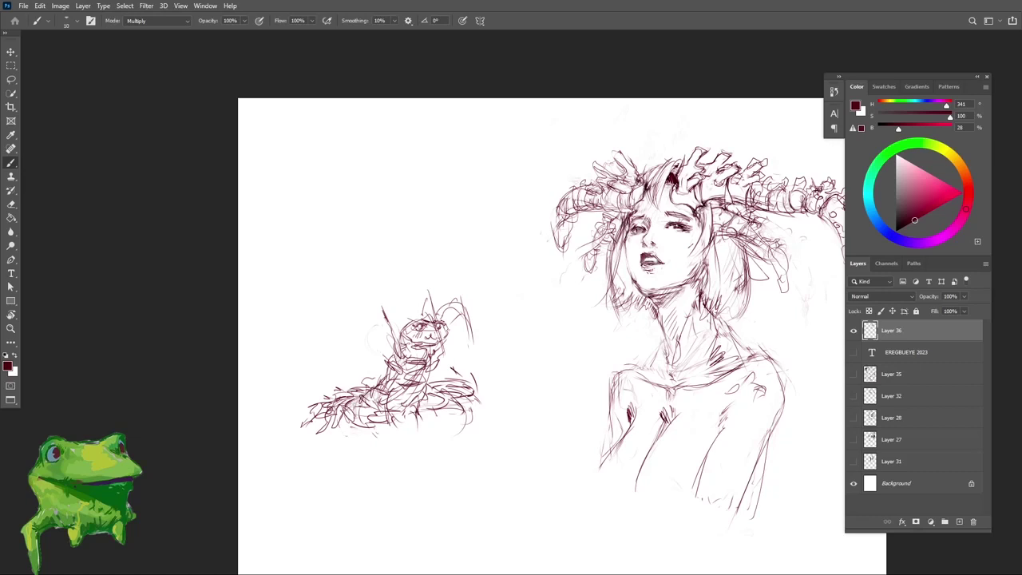
scroll(412, 399, "down", 1)
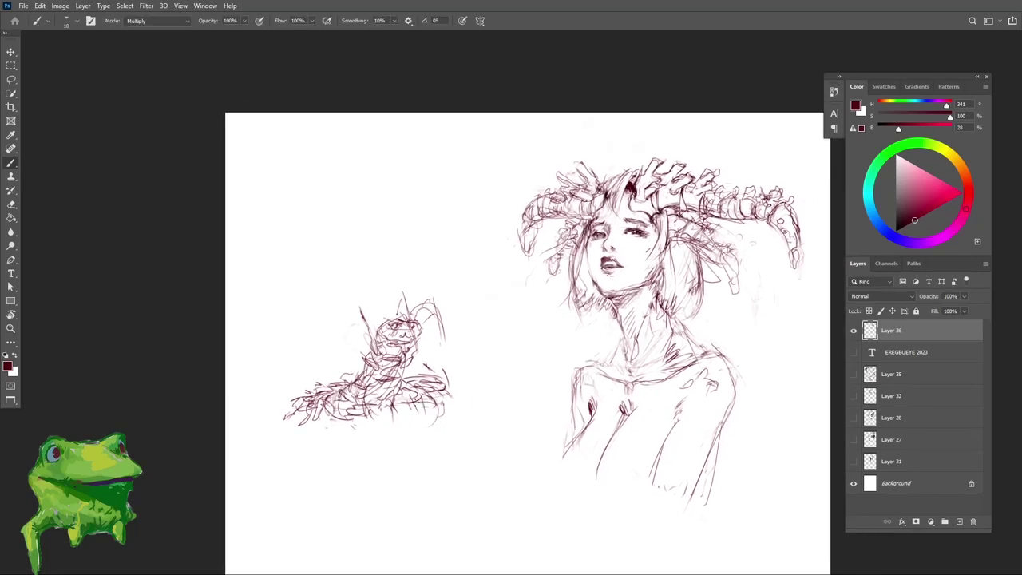
left_click_drag(344, 403, 326, 427)
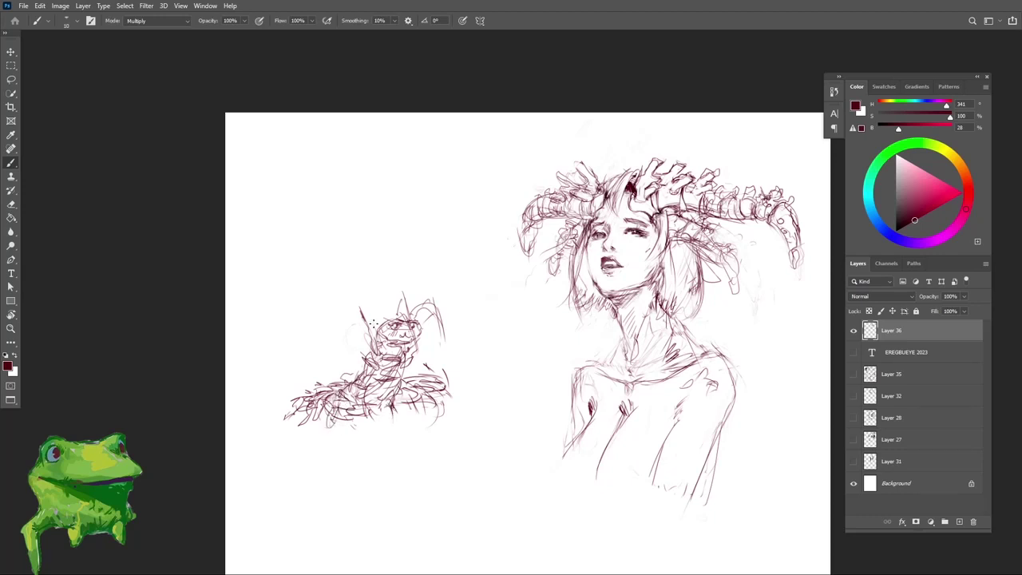
key("ctrl+space")
mouse_move(428, 383)
left_mouse_down()
mouse_move(451, 397)
mouse_move(453, 386)
left_mouse_up()
key("ctrl+space")
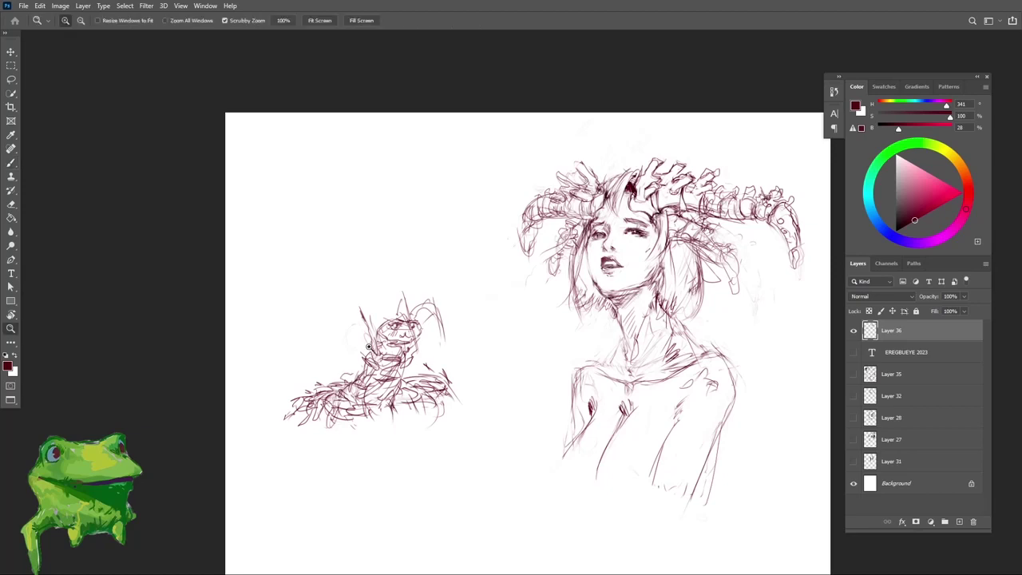
Step: Try turning the tall spike behind the creature's head into a segmented limb
left_click_drag(364, 340, 415, 339)
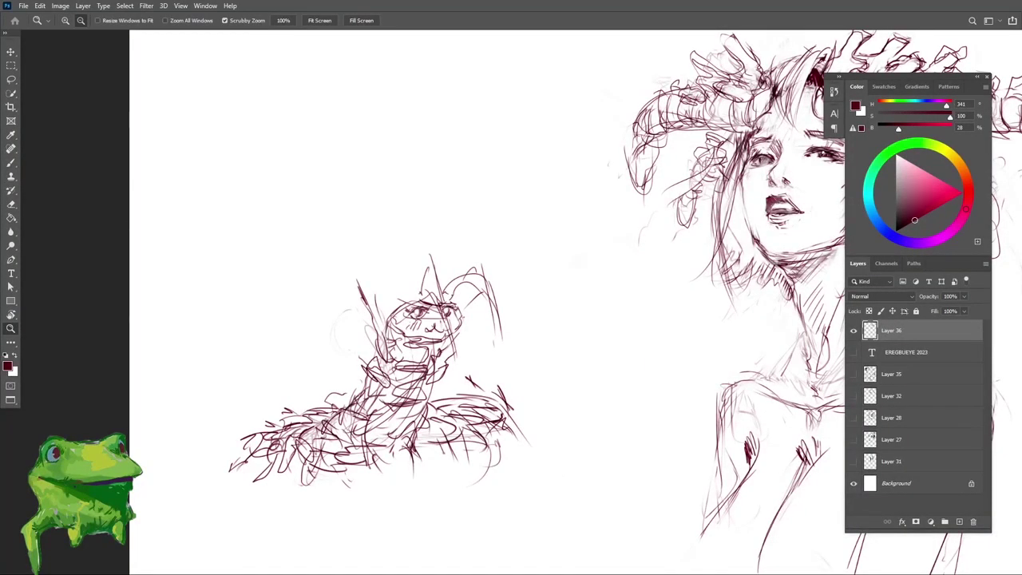
key("ctrl+space")
left_click_drag(411, 310, 419, 310)
left_click_drag(376, 336, 388, 366)
mouse_move(366, 318)
left_mouse_down()
mouse_move(375, 345)
mouse_move(344, 254)
left_mouse_up()
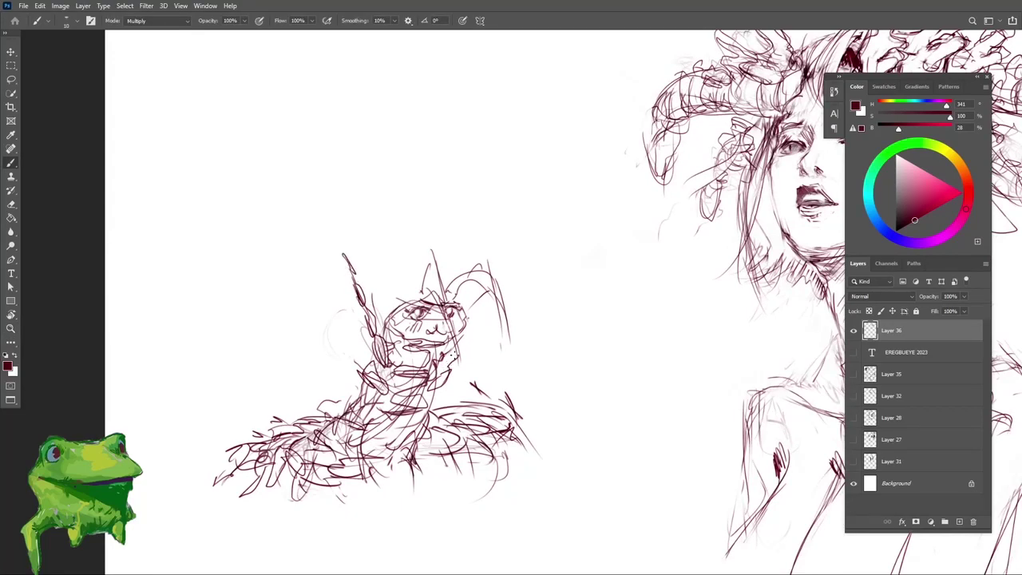
Step: Lighten the creature's nose and upper neck with the Eraser and rework the lower face with the Brush
key("ctrl+space")
left_click_drag(446, 347, 400, 328)
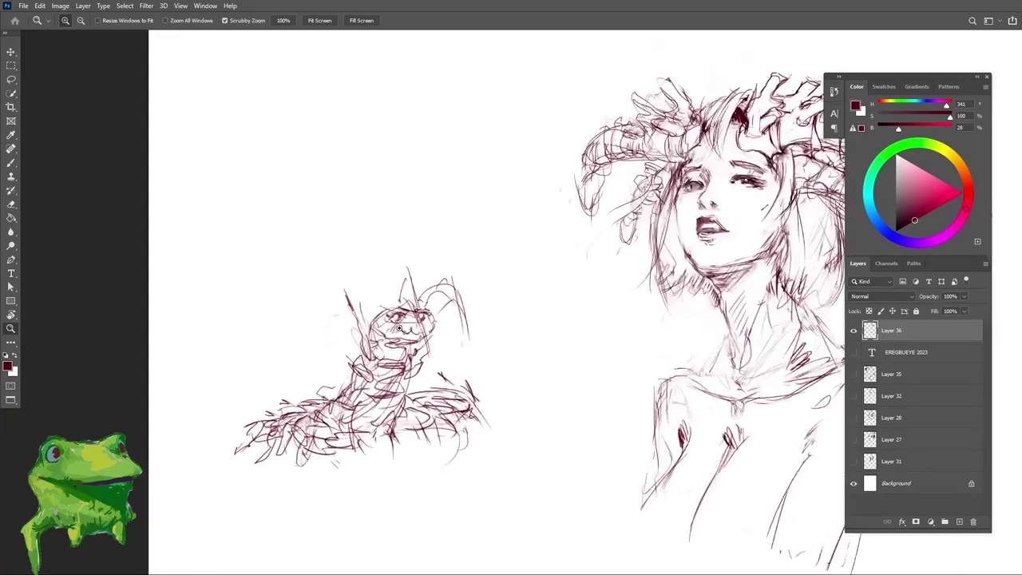
left_click(399, 327)
key("e")
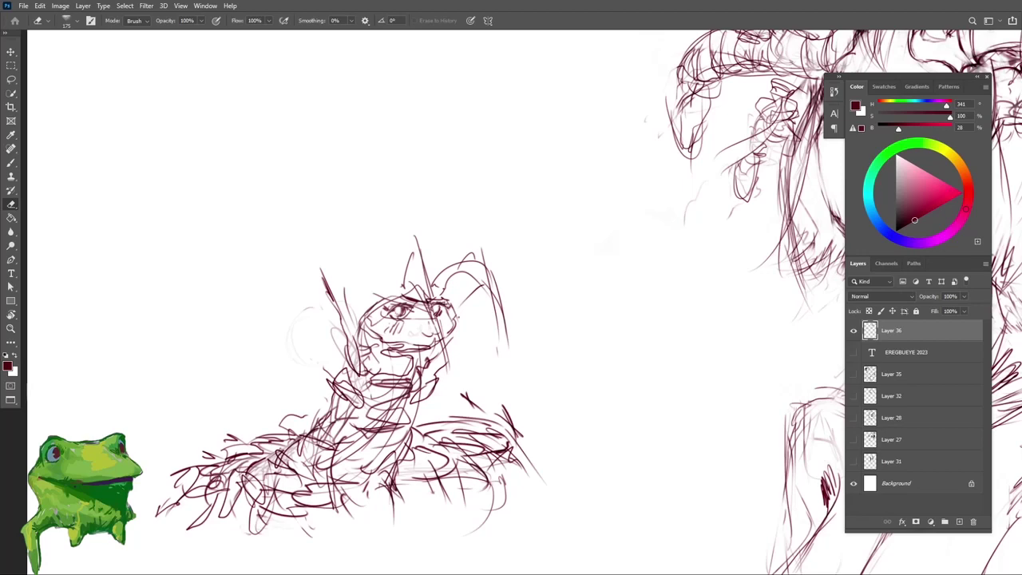
key("b")
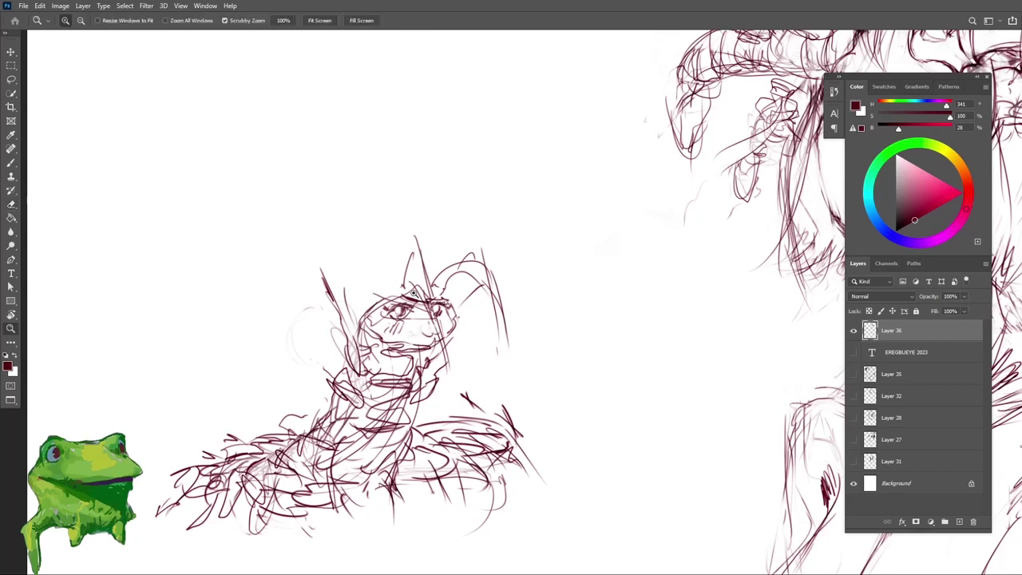
mouse_move(388, 326)
left_mouse_down()
mouse_move(423, 341)
mouse_move(401, 431)
left_mouse_up()
key("z")
left_click(459, 399)
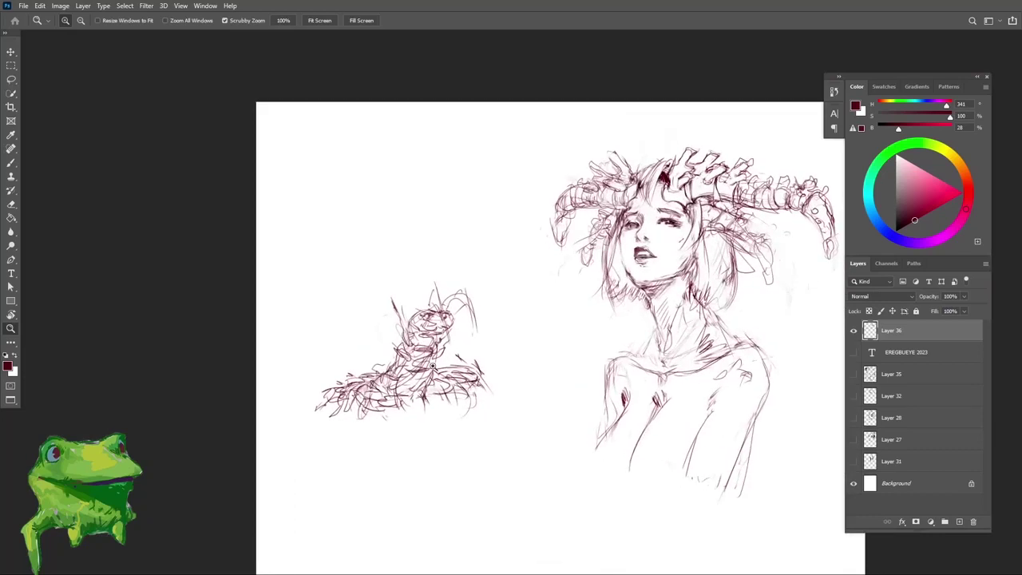
key("e")
key("b")
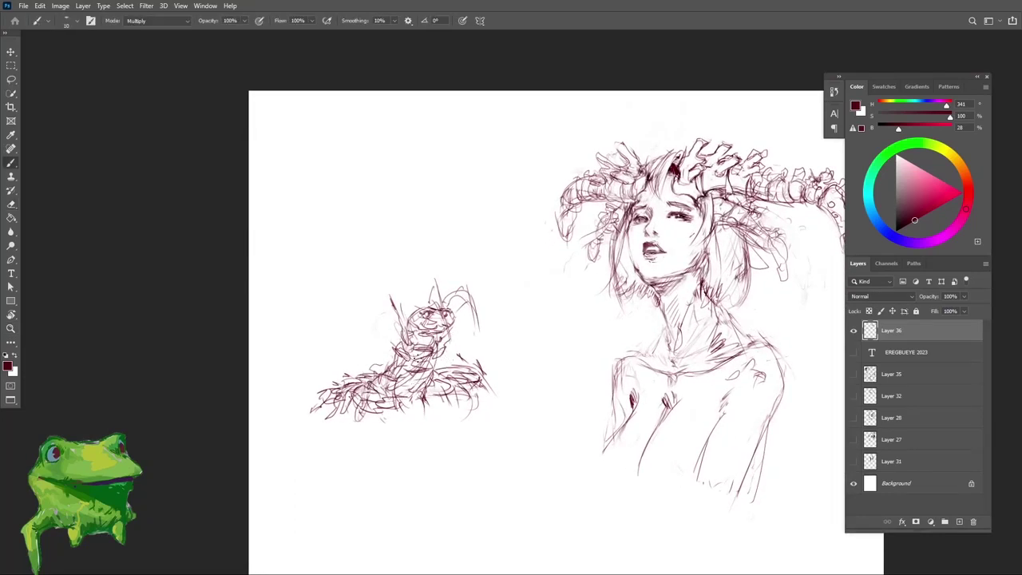
Step: Lighten the middle of the creature's body with the Eraser and restate the upper neck lines
key("e")
left_click_drag(409, 373, 418, 389)
key("b")
left_click_drag(434, 347, 420, 373)
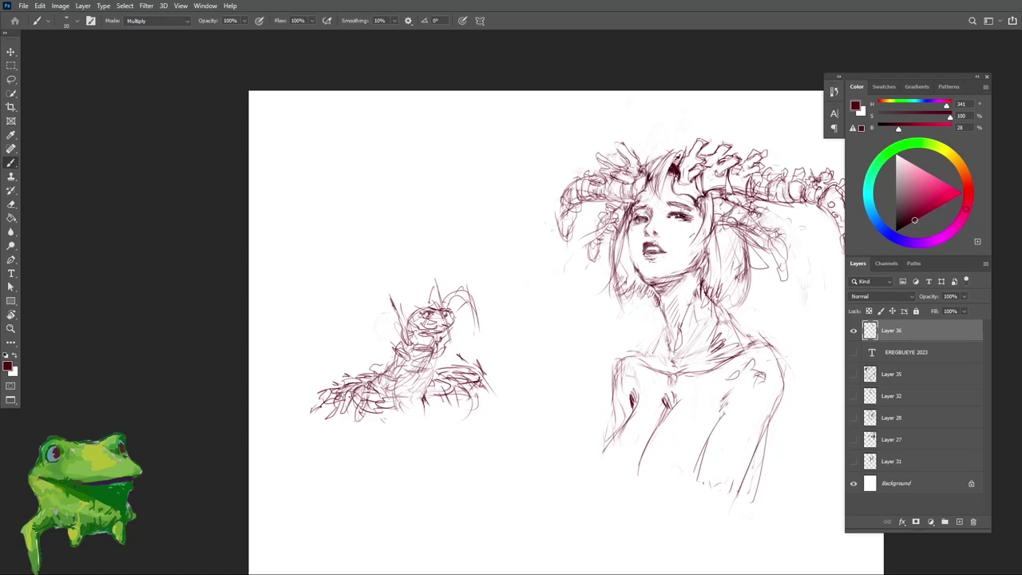
Step: Redraw curved segment strokes across the creature's neck and lower body
key("z")
mouse_move(402, 354)
left_mouse_down()
mouse_move(426, 343)
mouse_move(432, 376)
mouse_move(453, 343)
left_mouse_up()
key("b")
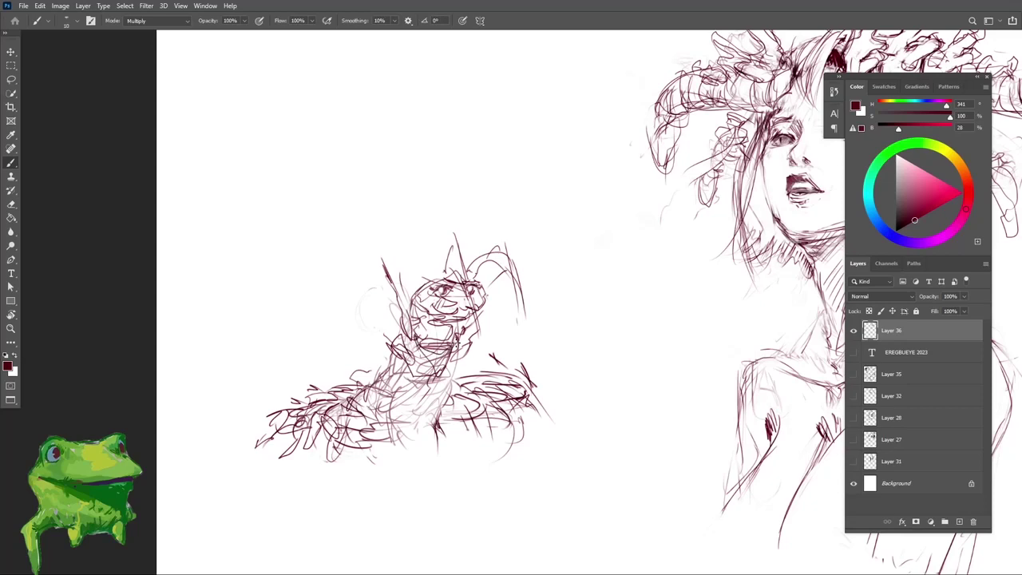
mouse_move(389, 398)
left_mouse_down()
mouse_move(440, 384)
mouse_move(391, 386)
mouse_move(415, 421)
mouse_move(370, 408)
mouse_move(410, 415)
mouse_move(342, 436)
left_mouse_up()
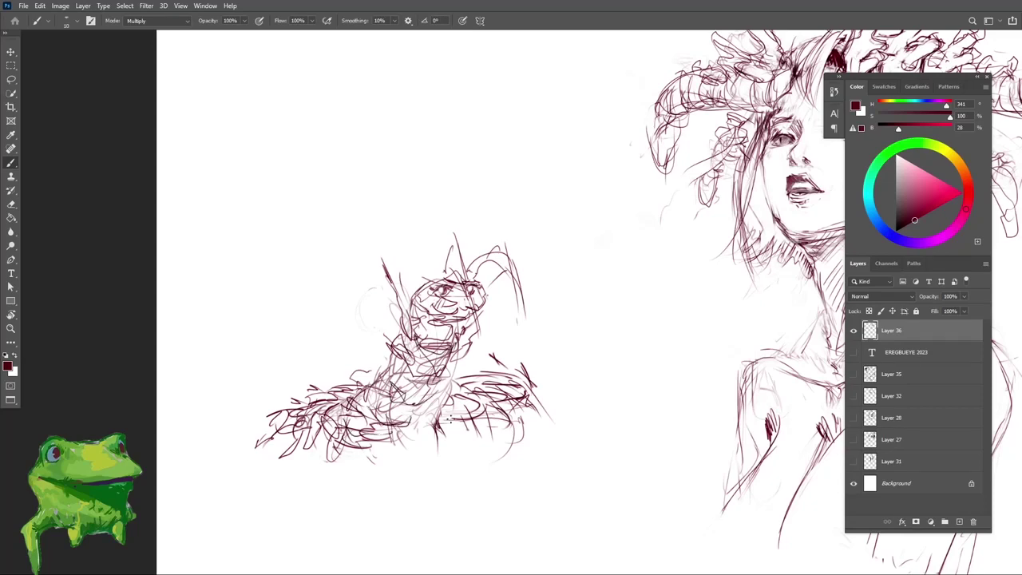
mouse_move(449, 418)
left_mouse_down()
mouse_move(405, 412)
mouse_move(360, 428)
mouse_move(368, 399)
mouse_move(350, 407)
mouse_move(336, 391)
left_mouse_up()
Step: Add dense strokes to the left side of the creature's base and undo the last one
key("z")
key("b")
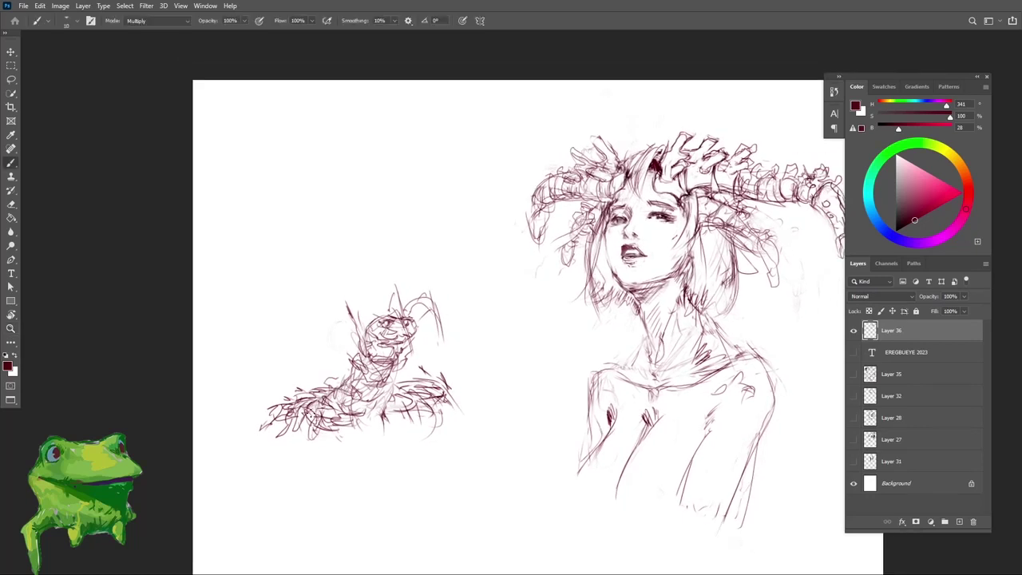
mouse_move(327, 406)
left_mouse_down()
mouse_move(293, 438)
mouse_move(274, 420)
mouse_move(262, 428)
mouse_move(310, 390)
mouse_move(340, 384)
left_mouse_up()
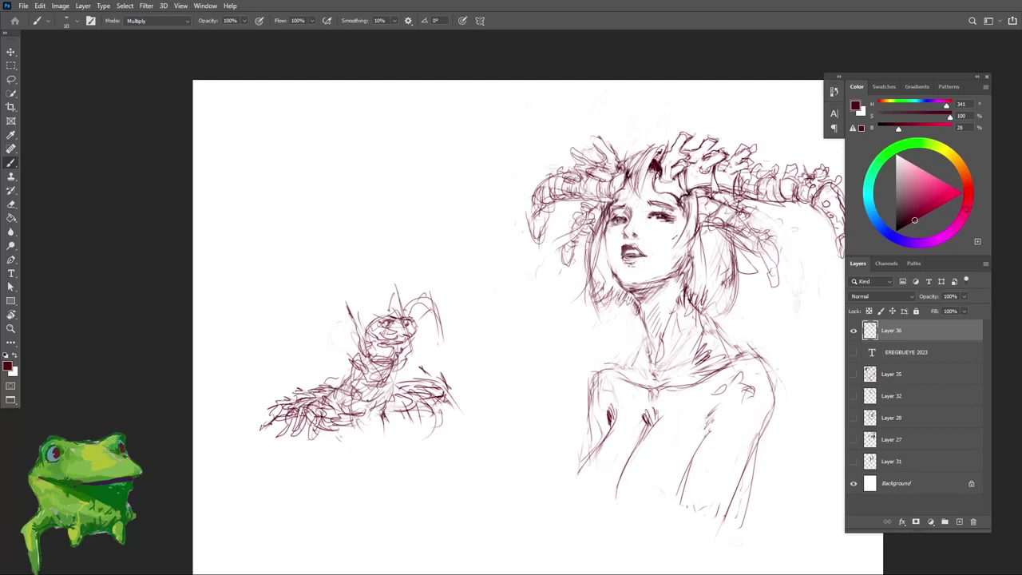
key("ctrl+z")
Step: Draw small spikes behind the creature's neck, retrying them, and add curved strokes down its body
left_click_drag(355, 365, 336, 353)
left_click_drag(336, 350, 328, 379)
left_click_drag(339, 349, 359, 370)
key("ctrl+z")
key("ctrl+z")
left_click_drag(344, 350, 385, 406)
mouse_move(390, 398)
left_mouse_down()
mouse_move(354, 439)
mouse_move(363, 436)
mouse_move(345, 426)
left_mouse_up()
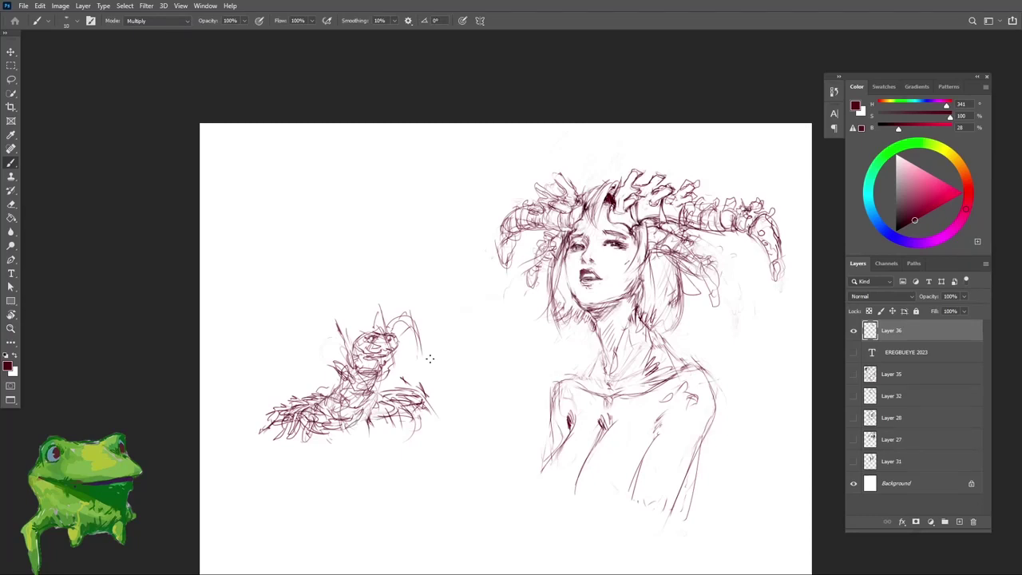
Step: Reinforce the lower body and the right side of the creature's base with short strokes
mouse_move(375, 412)
left_mouse_down()
mouse_move(411, 390)
mouse_move(448, 399)
mouse_move(449, 413)
mouse_move(437, 441)
mouse_move(377, 463)
left_mouse_up()
key("e")
key("b")
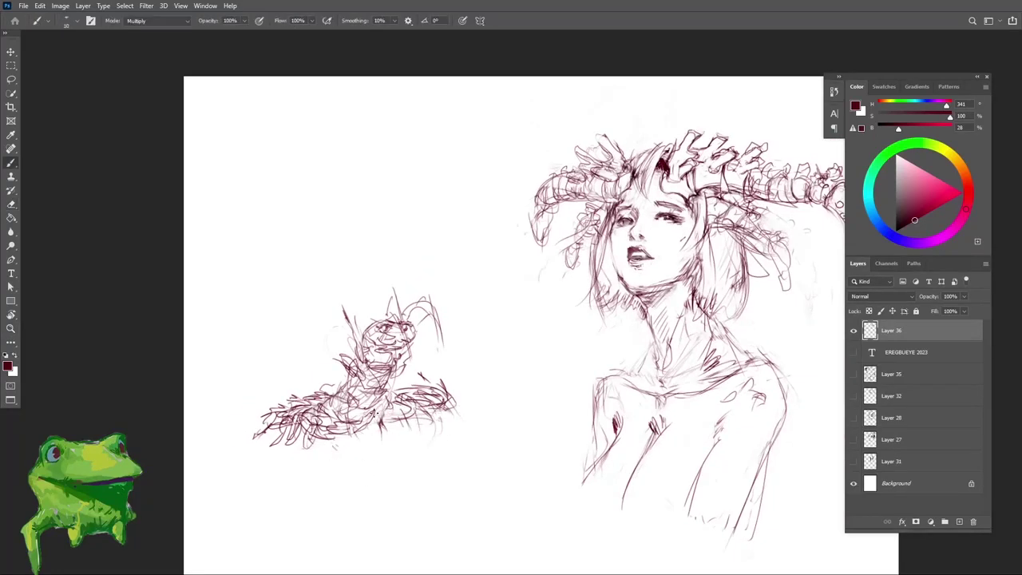
Step: Lighten the lower-left underside of the creature's base with the Eraser and restate its edge with the Brush
key("e")
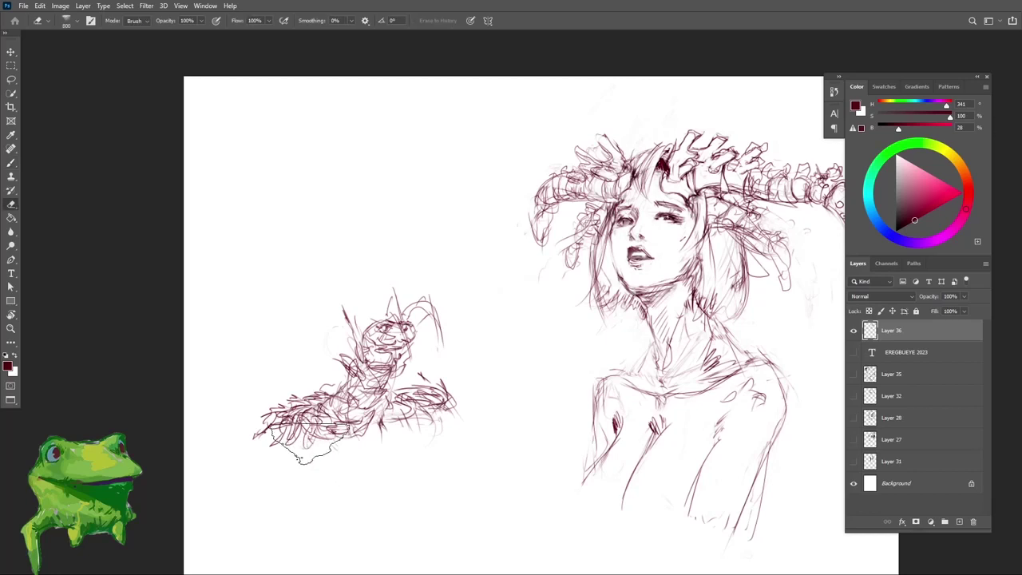
key("b")
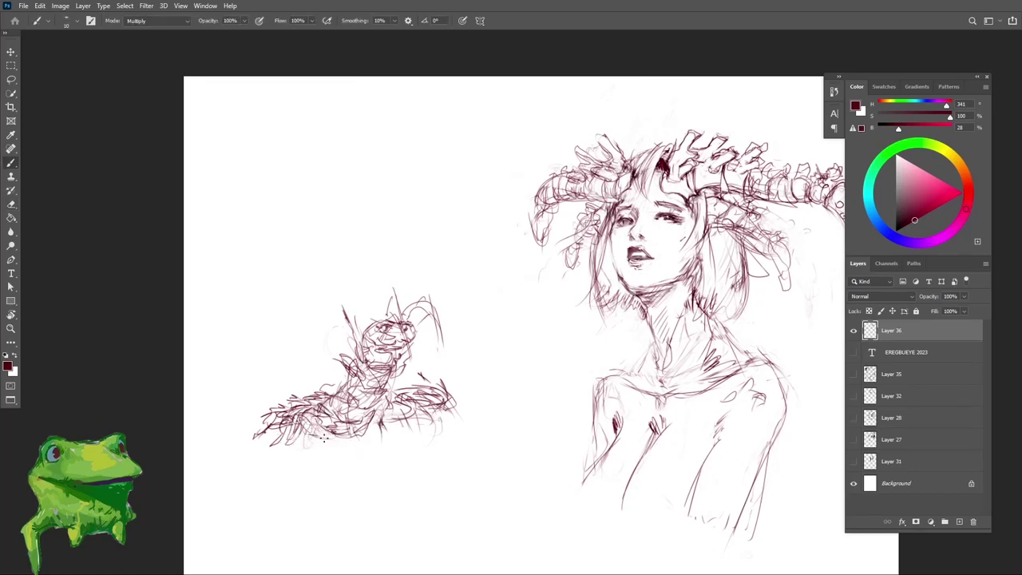
key("e")
key("b")
mouse_move(334, 426)
left_mouse_down()
mouse_move(303, 439)
mouse_move(343, 432)
left_mouse_up()
key("z")
left_click_drag(383, 431, 334, 490)
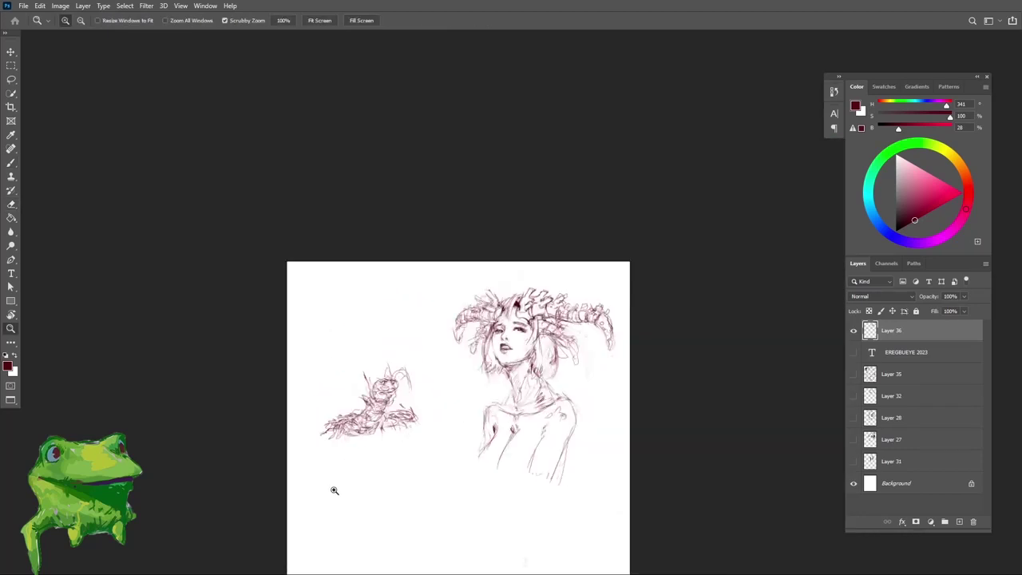
Step: Sketch loose curved strokes around the right end and underside of the creature's base
left_click(414, 416)
key("b")
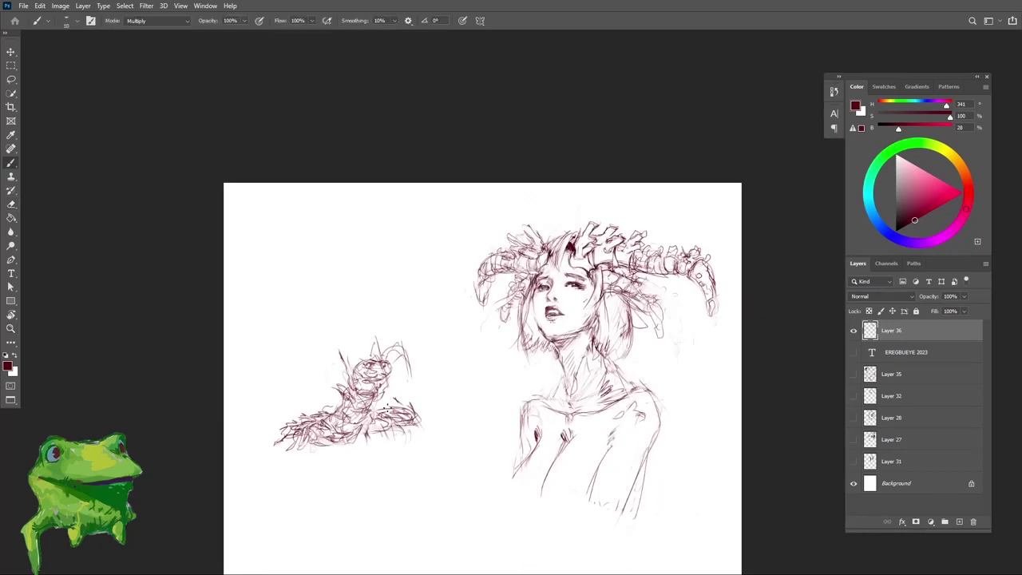
mouse_move(376, 407)
left_mouse_down()
mouse_move(404, 425)
mouse_move(387, 417)
mouse_move(371, 432)
left_mouse_up()
key("e")
key("b")
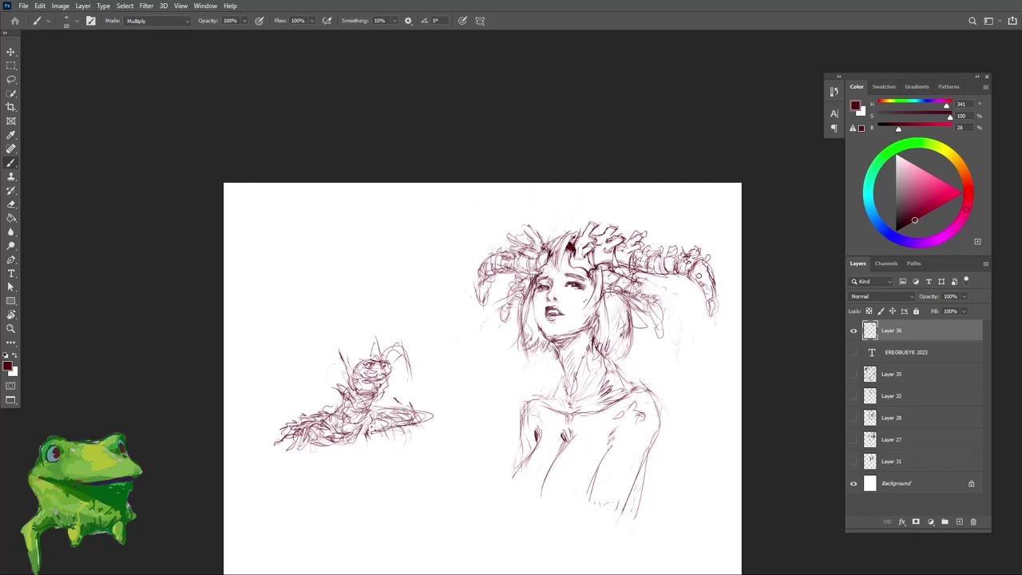
mouse_move(407, 403)
left_mouse_down()
mouse_move(430, 409)
mouse_move(331, 439)
left_mouse_up()
key("z")
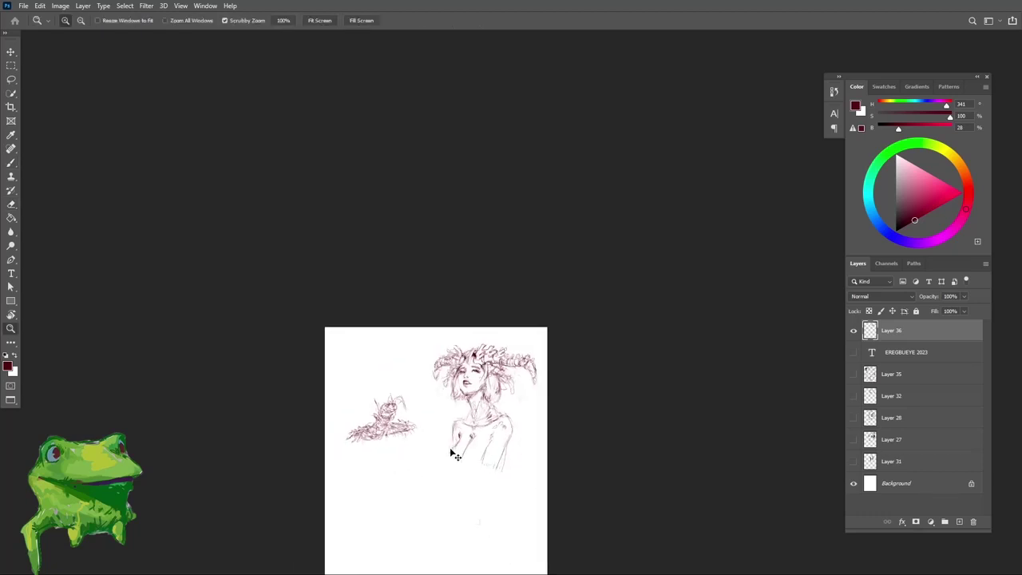
Step: Flip the canvas horizontally and rework both ends of the creature's base with alternating Brush and Eraser strokes
key("ctrl+shift+h")
left_click_drag(498, 434, 575, 435)
key("e")
key("b")
mouse_move(448, 442)
left_mouse_down()
mouse_move(466, 429)
mouse_move(428, 420)
mouse_move(422, 439)
mouse_move(485, 435)
mouse_move(411, 448)
left_mouse_up()
key("e")
key("b")
key("e")
key("b")
Step: Erase the creature's head and fade its antennae, keeping the neck and base
scroll(433, 442, "up", 2)
key("z")
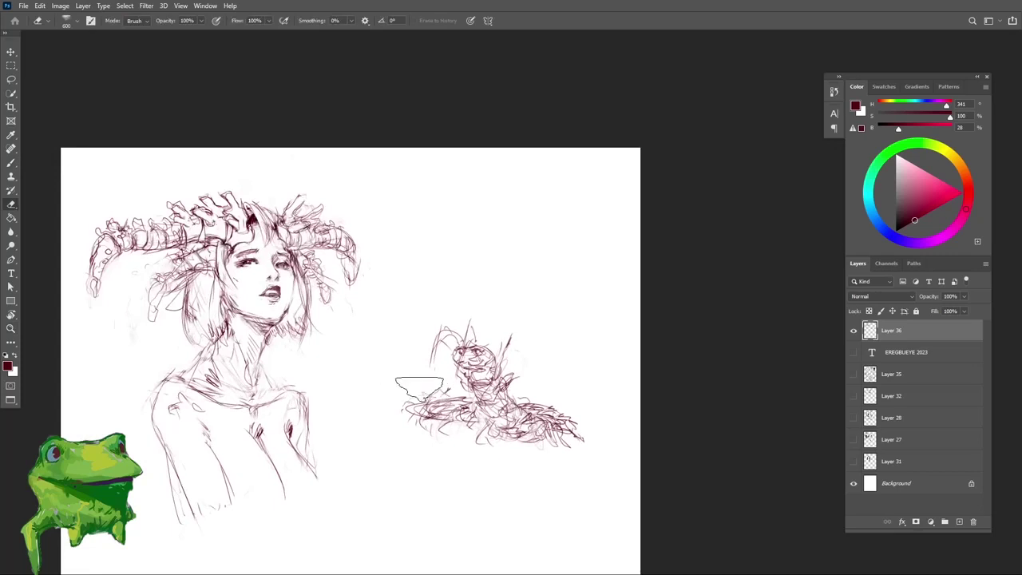
key("b")
key("ctrl+space")
mouse_move(475, 407)
left_mouse_down()
mouse_move(483, 424)
mouse_move(471, 437)
mouse_move(511, 432)
mouse_move(479, 348)
mouse_move(486, 369)
mouse_move(466, 359)
mouse_move(481, 364)
left_mouse_up()
key("e")
key("b")
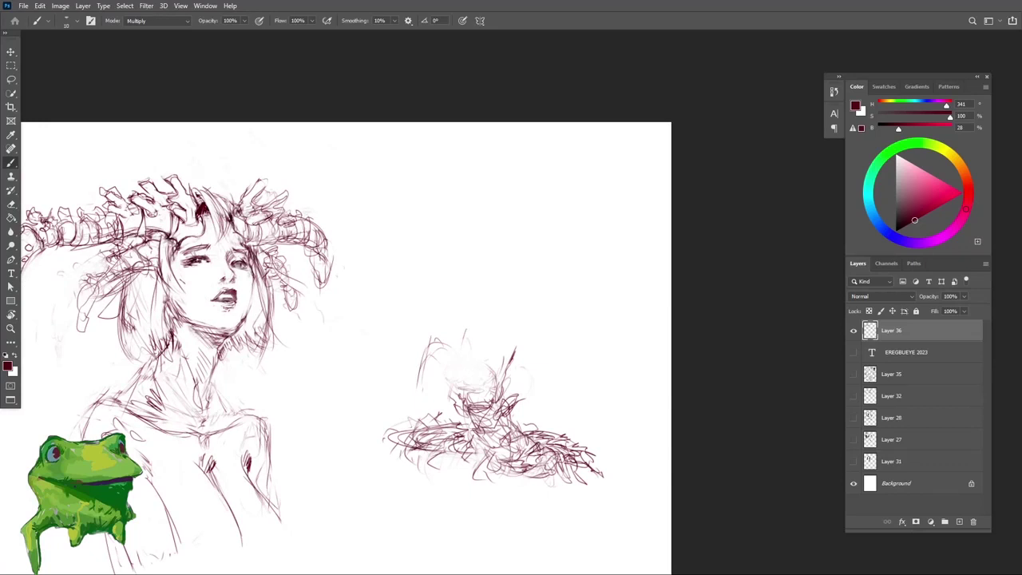
Step: Redraw the creature's head facing forward, with outspread antennae and curved segment lines across the face and neck
mouse_move(487, 360)
left_mouse_down()
mouse_move(463, 382)
mouse_move(479, 357)
mouse_move(511, 352)
mouse_move(543, 375)
left_mouse_up()
key("e")
key("b")
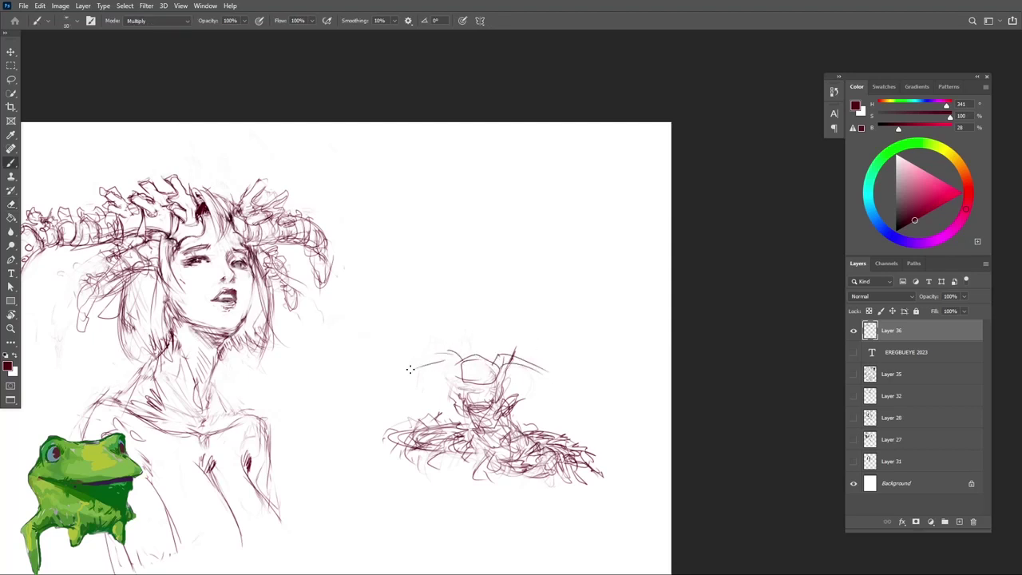
mouse_move(458, 363)
left_mouse_down()
mouse_move(461, 390)
mouse_move(476, 349)
left_mouse_up()
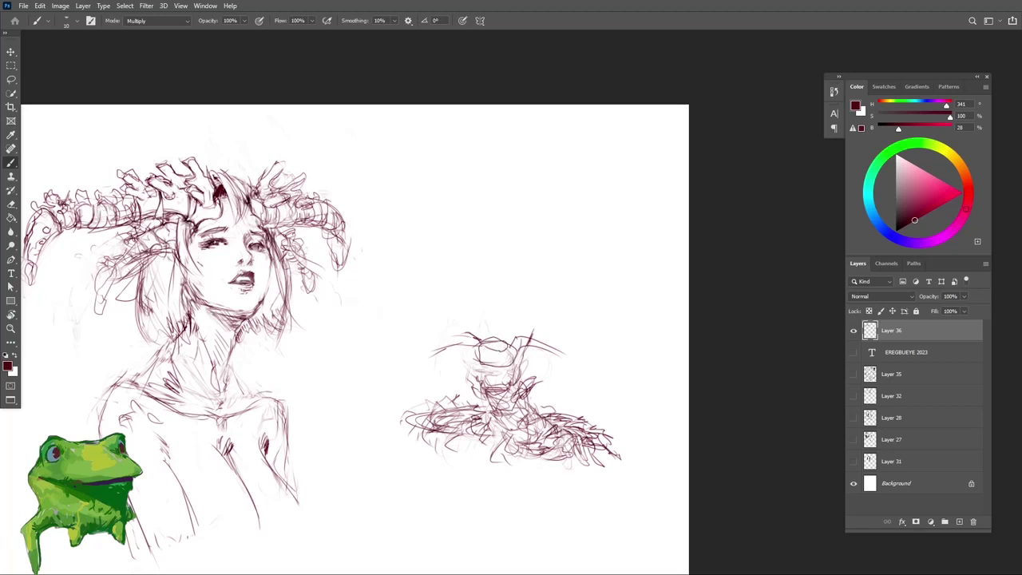
left_click(501, 351)
left_click(507, 350)
mouse_move(484, 349)
left_mouse_down()
mouse_move(518, 363)
mouse_move(506, 384)
mouse_move(533, 430)
mouse_move(495, 436)
mouse_move(575, 400)
left_mouse_up()
Step: Add dark strokes to the left arm of the creature's base and fade its outer tip with the Eraser
key("z")
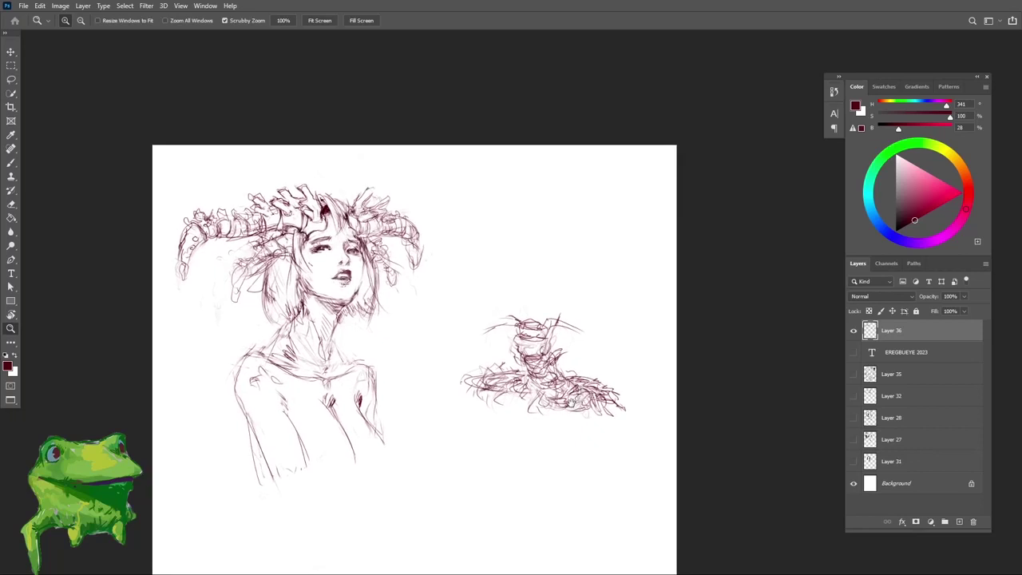
left_click(574, 391)
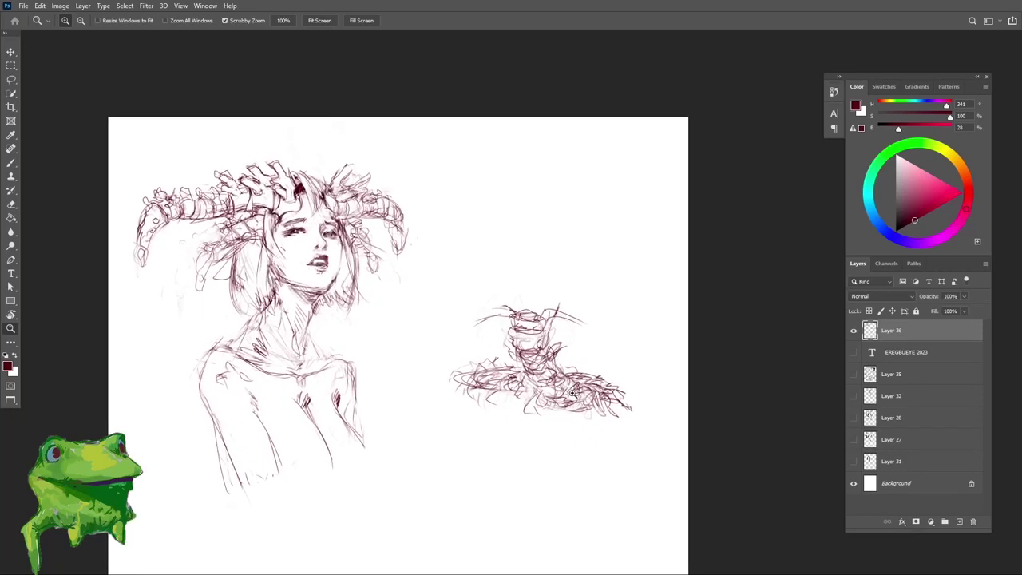
left_click(568, 380)
key("e")
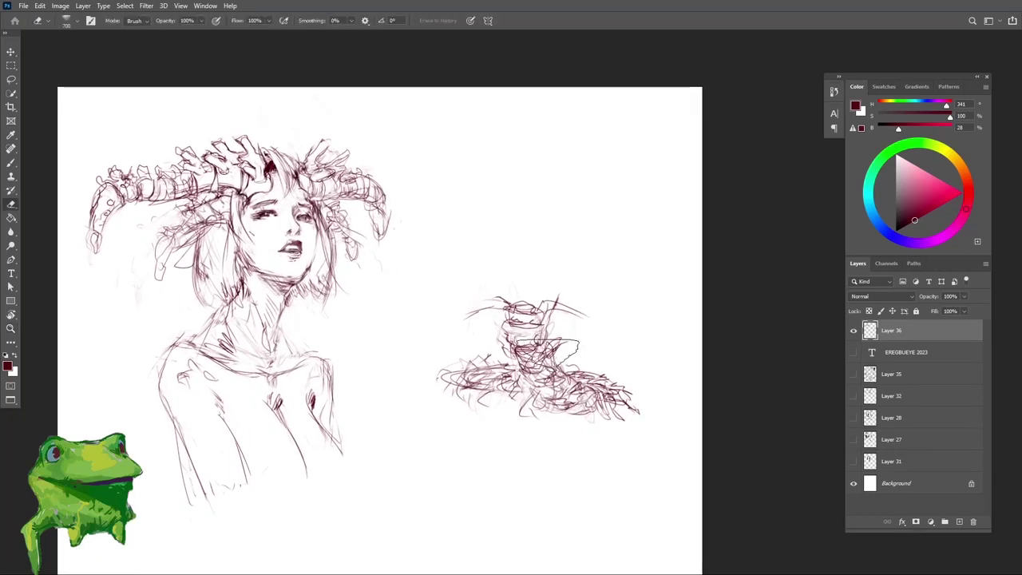
key("b")
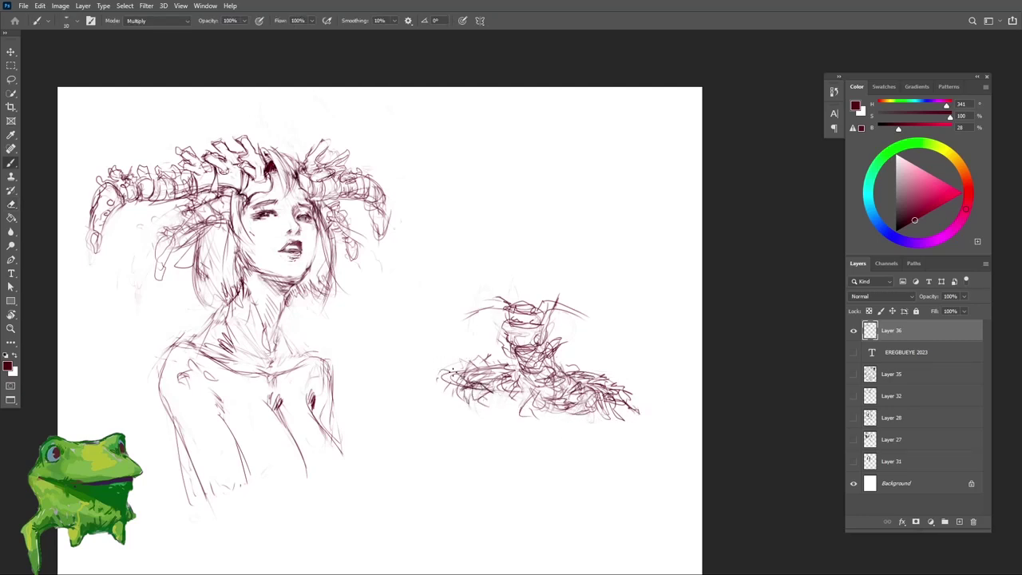
left_click_drag(452, 369, 484, 366)
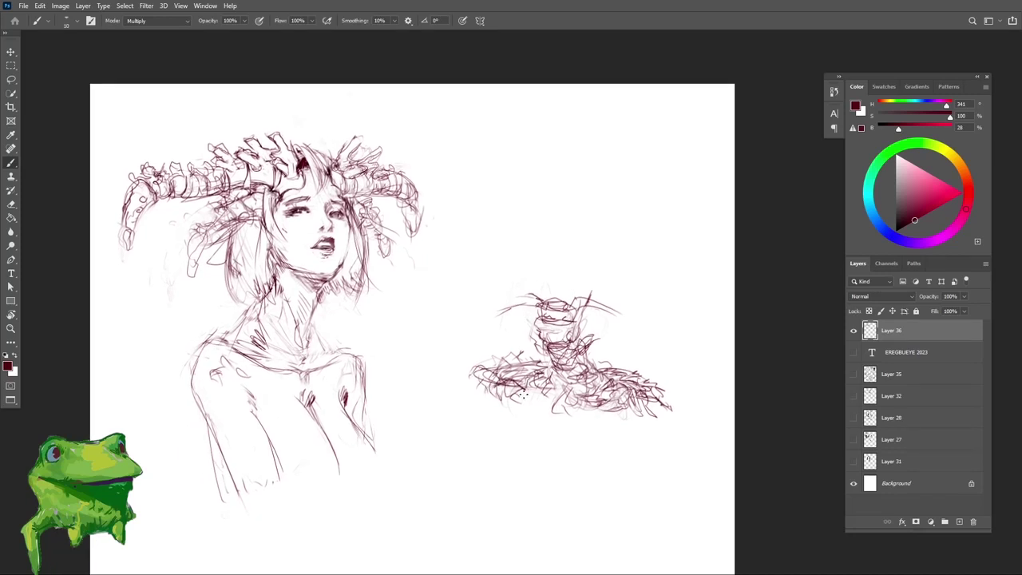
left_click_drag(523, 393, 497, 380)
key("e")
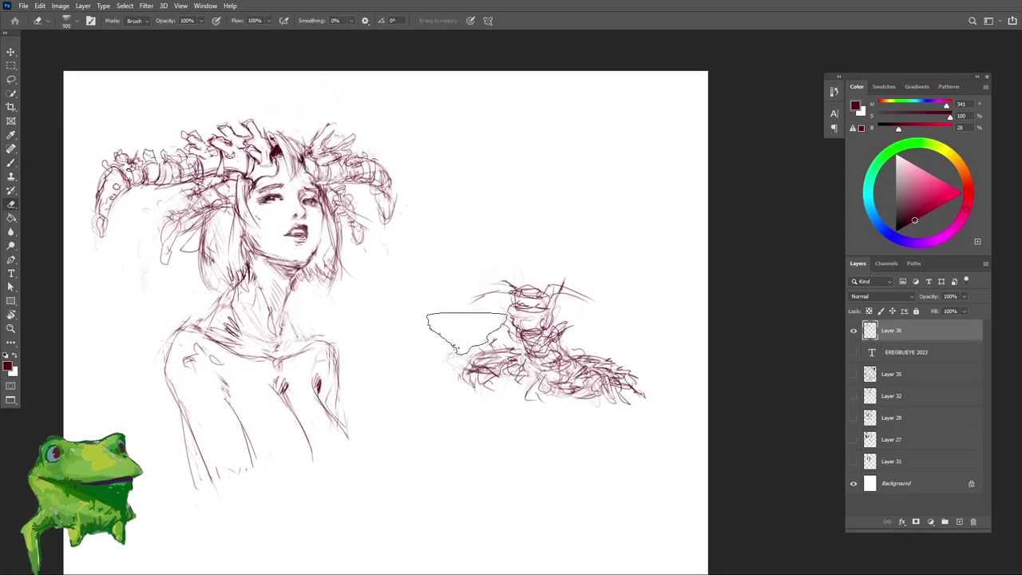
key("b")
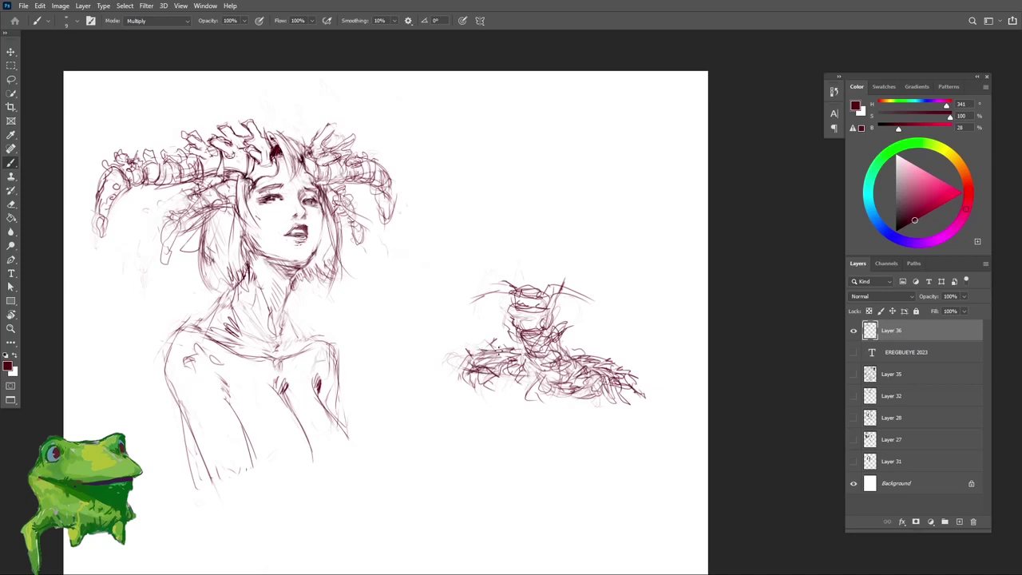
Step: Add short spiky strokes beside the creature's neck and along the right side of its base
key("e")
key("b")
left_click_drag(563, 346, 580, 346)
scroll(591, 350, "down", 2)
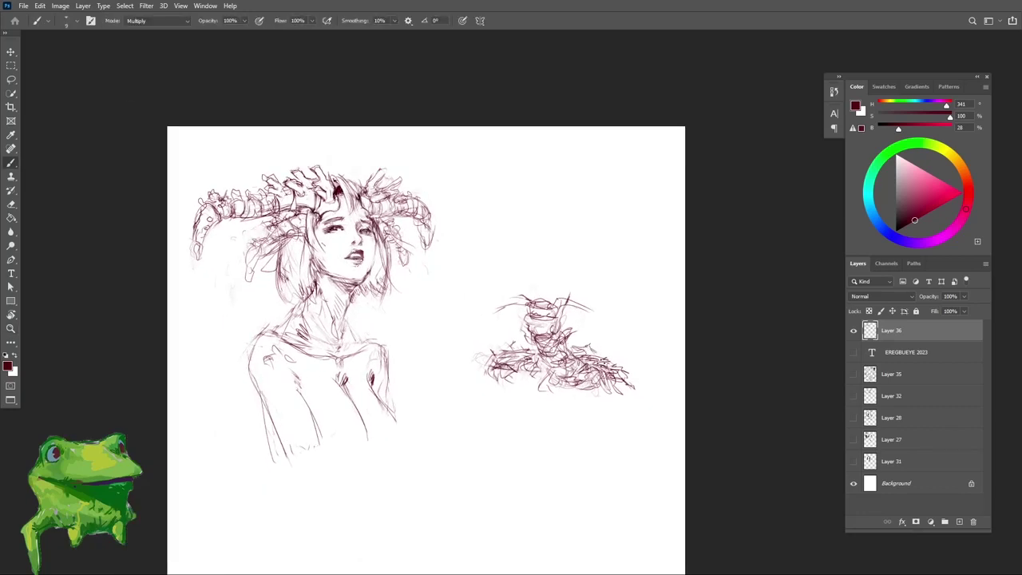
mouse_move(599, 380)
left_mouse_down()
mouse_move(589, 380)
mouse_move(622, 379)
left_mouse_up()
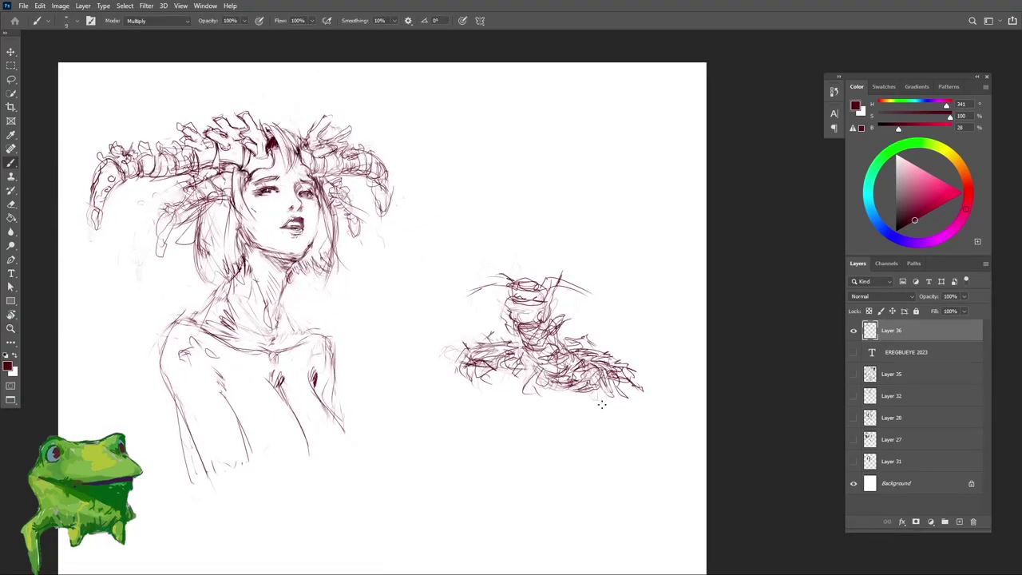
Step: Lighten the underside of the creature's base with the Eraser and restate its lower edge with the Brush
key("e")
left_click_drag(533, 397, 562, 381)
key("b")
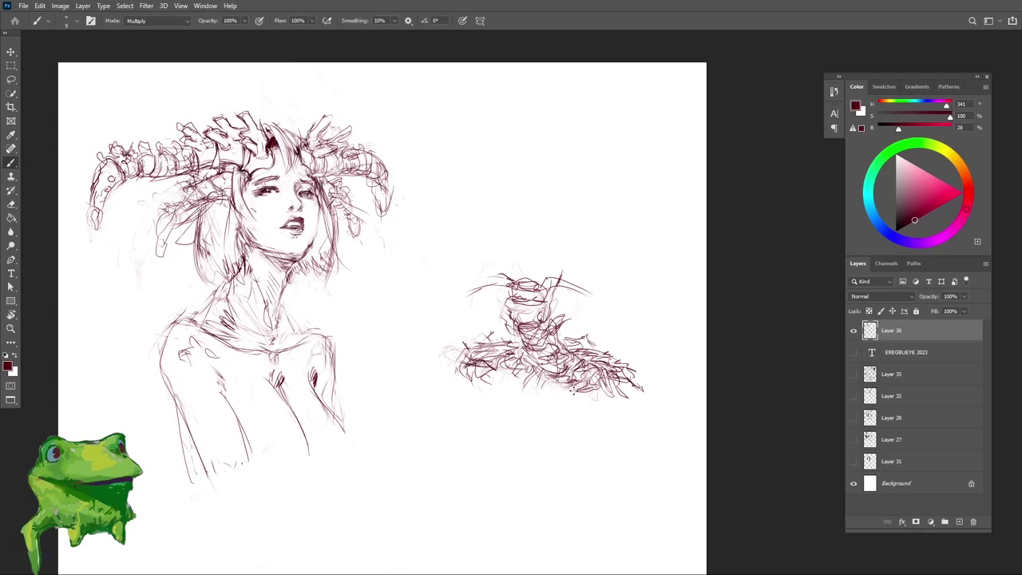
key("e")
mouse_move(594, 399)
left_mouse_down()
mouse_move(618, 394)
mouse_move(563, 360)
left_mouse_up()
key("b")
Step: Darken the horizontal band across the creature's face with dense Brush strokes
key("z")
left_click_drag(553, 302, 511, 304)
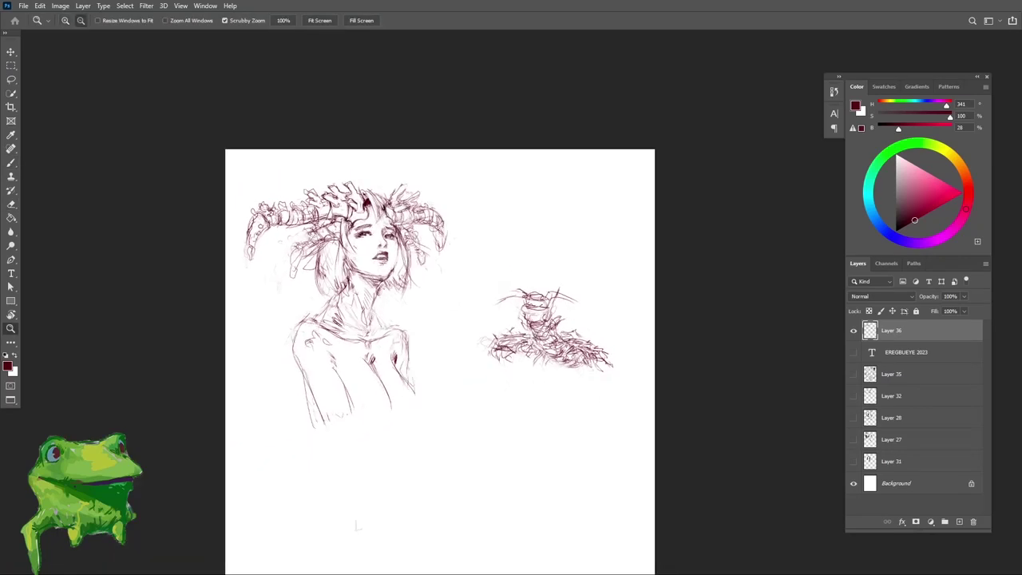
left_click(553, 321)
key("b")
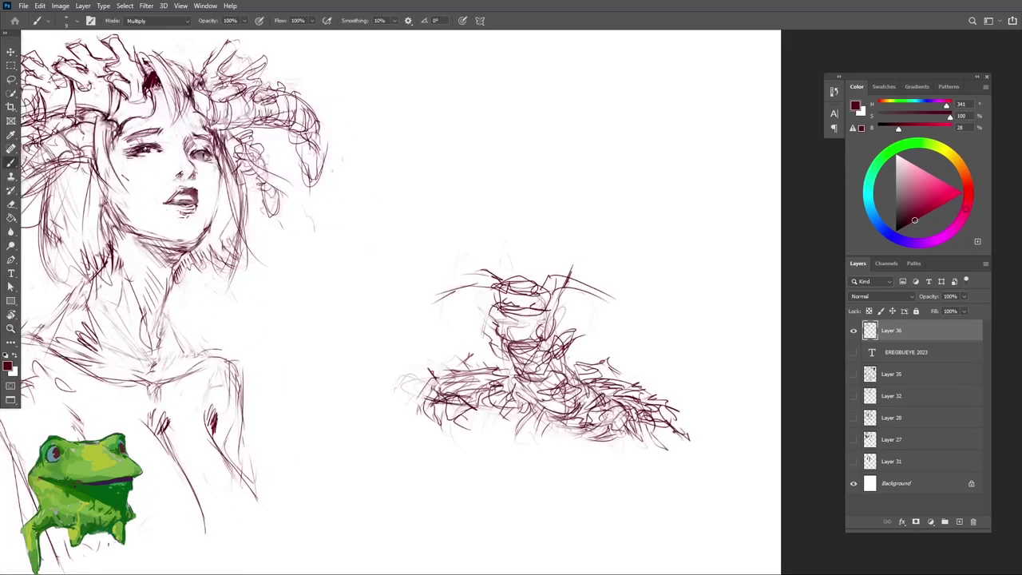
mouse_move(508, 318)
left_mouse_down()
mouse_move(535, 305)
mouse_move(551, 311)
left_mouse_up()
key("e")
key("b")
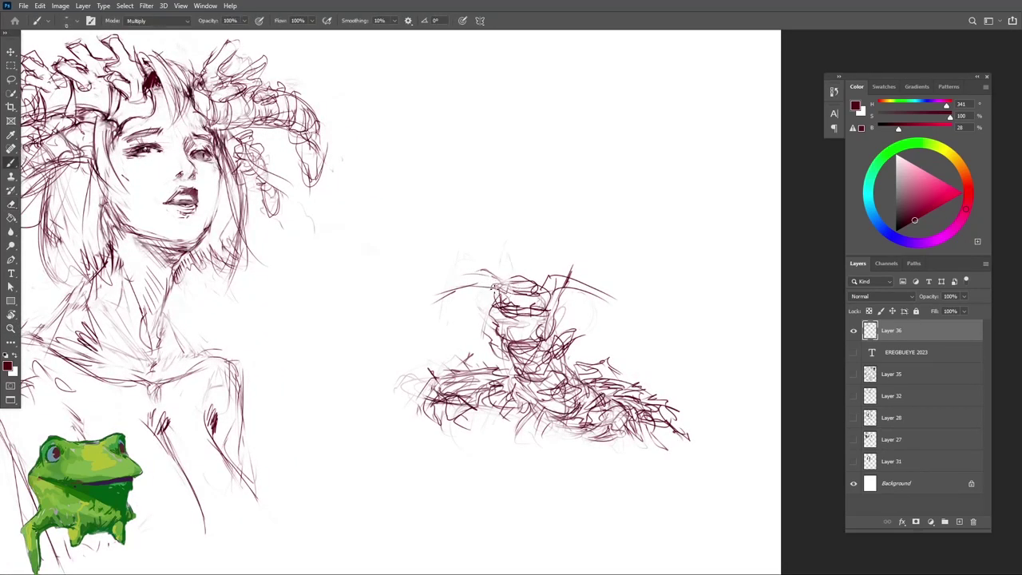
Step: Draw bolder, arched antennae on both sides of the creature's head
left_click_drag(422, 313, 478, 273)
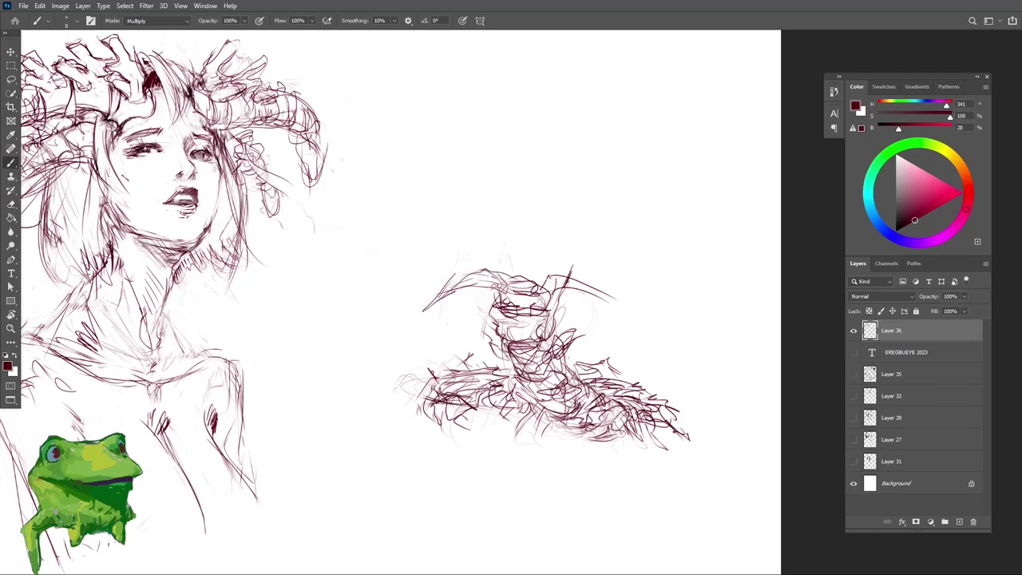
left_click_drag(535, 291, 552, 275)
mouse_move(542, 299)
left_mouse_down()
mouse_move(561, 273)
mouse_move(612, 319)
left_mouse_up()
Step: Enlarge the Eraser to 2100 and lightly fade the creature's head, body and the middle of its base
key("z")
mouse_move(614, 333)
left_mouse_down()
mouse_move(543, 340)
mouse_move(625, 336)
left_mouse_up()
key("r")
scroll(551, 369, "up", 2)
key("b")
key("z")
mouse_move(638, 350)
left_mouse_down()
mouse_move(584, 396)
mouse_move(654, 370)
mouse_move(678, 345)
mouse_move(653, 363)
left_mouse_up()
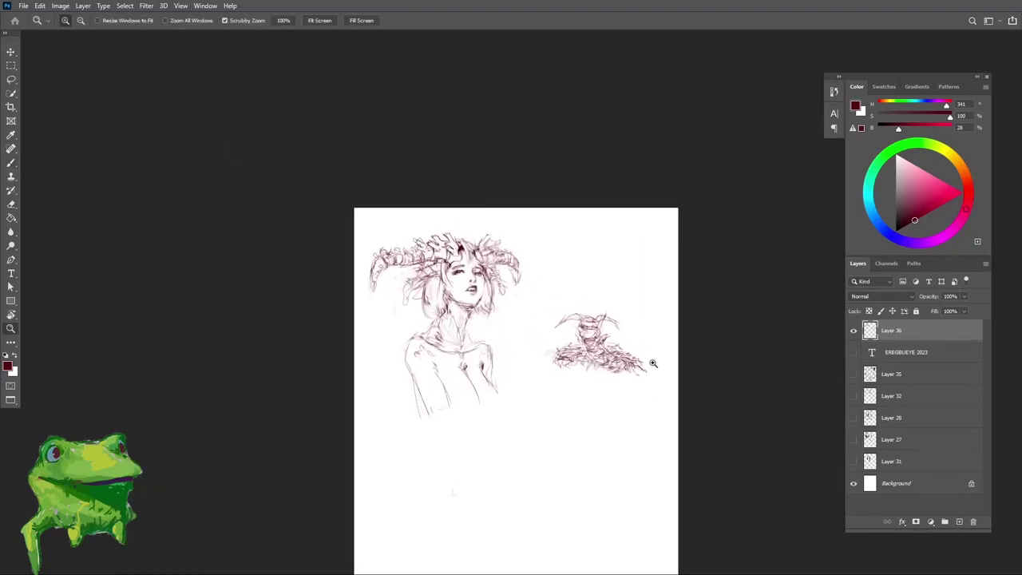
scroll(652, 363, "up", 4)
key("e")
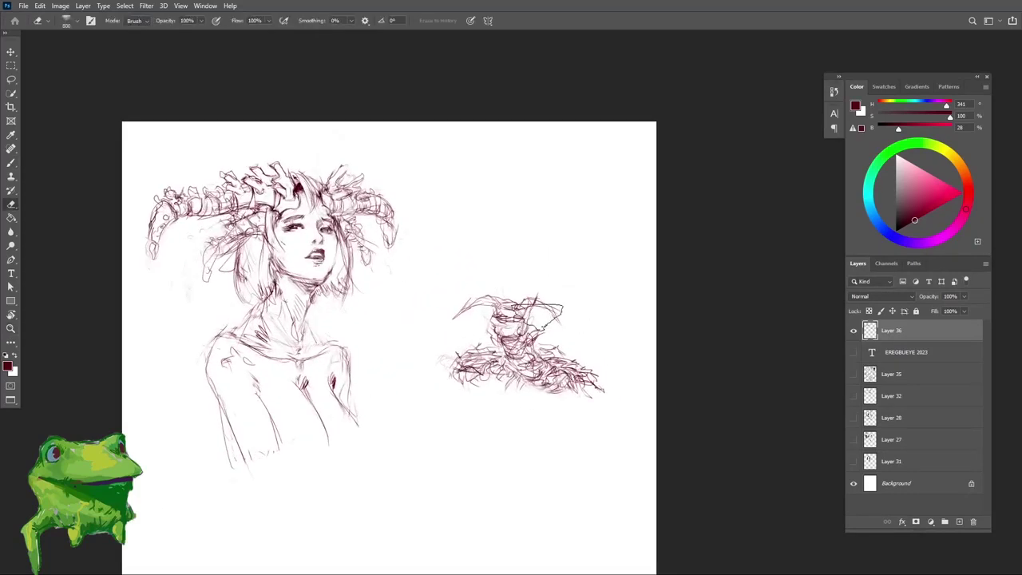
key("]")
key("]")
key("]")
key("]")
key("]")
key("]")
key("]")
key("]")
key("]")
key("]")
key("]")
key("]")
key("]")
key("z")
left_click_drag(558, 325, 590, 321)
key("e")
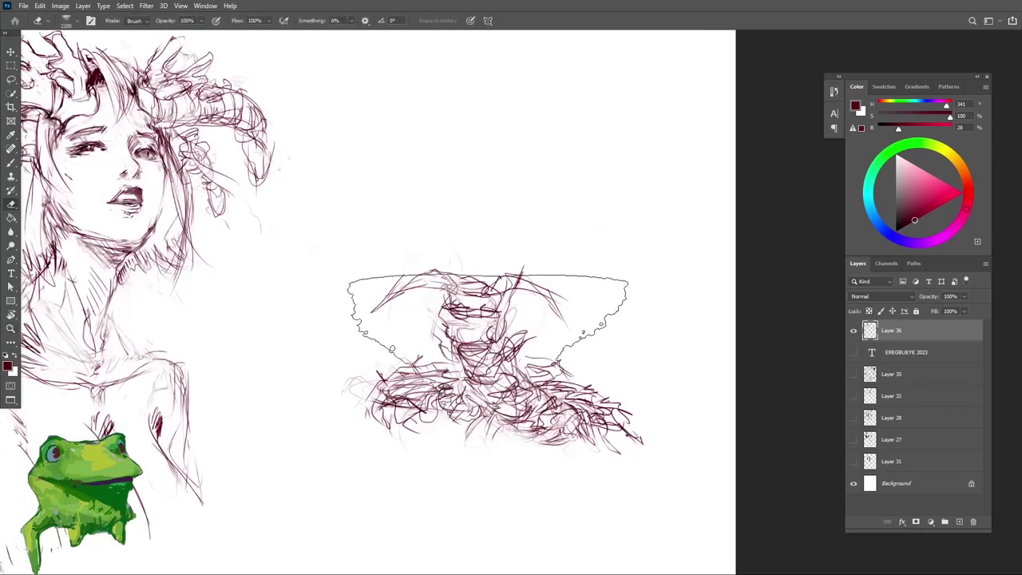
left_click_drag(524, 311, 520, 326)
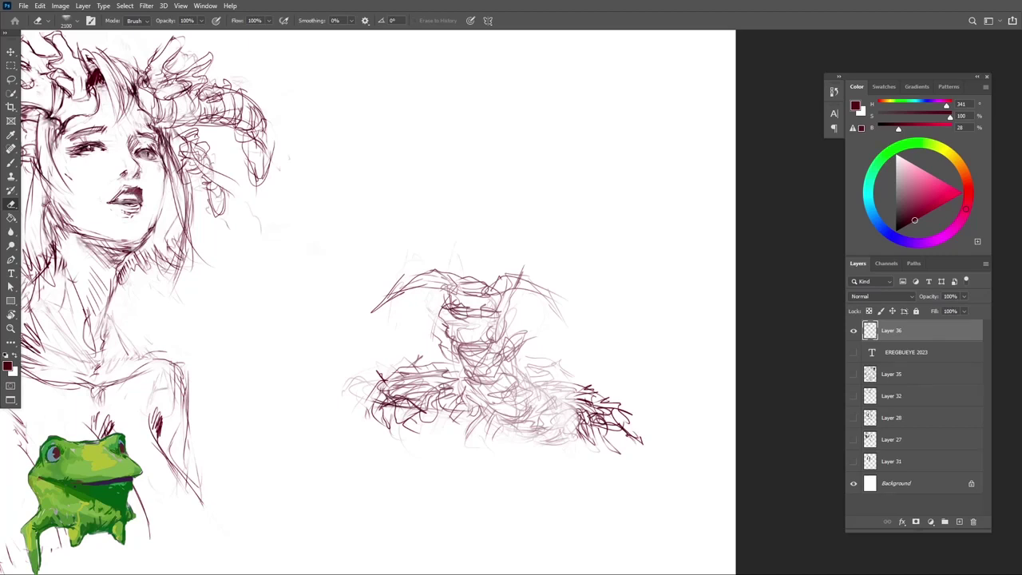
Step: Paste the orange centipede reference photo and place it above the creature's head
key("ctrl+v")
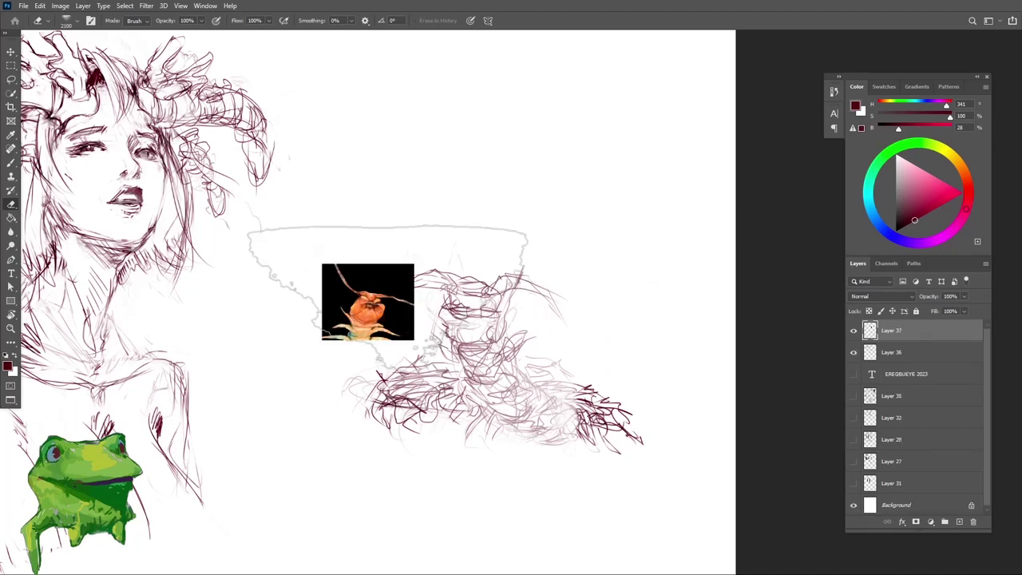
left_click_drag(387, 315, 495, 220)
Step: Draw darker eye and mouth shapes on the creature's face, following the centipede photo
key("z")
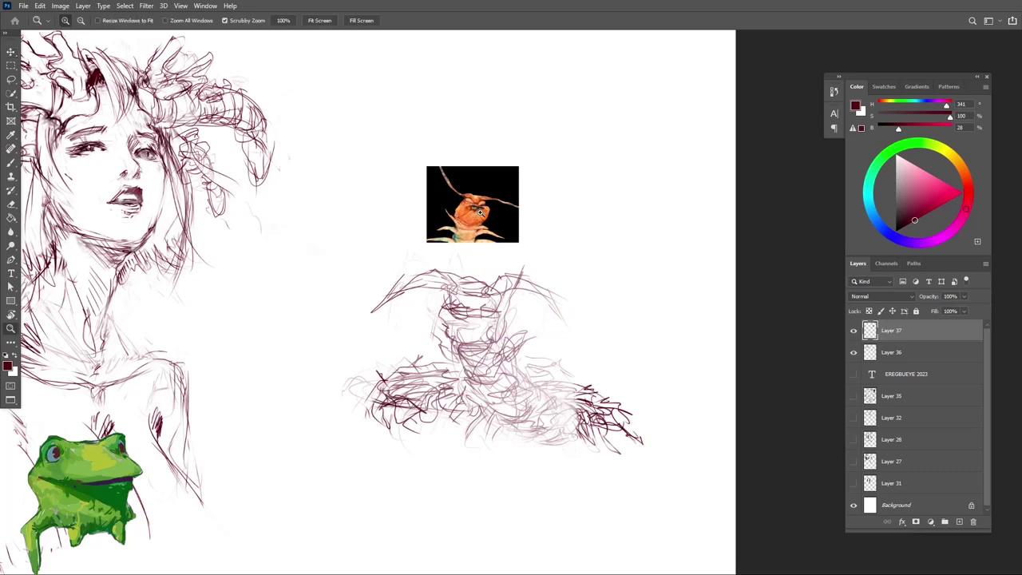
scroll(475, 261, "up", 2)
mouse_move(474, 261)
left_mouse_down()
mouse_move(452, 264)
mouse_move(523, 245)
mouse_move(488, 275)
left_mouse_up()
scroll(493, 264, "down", 3)
left_click_drag(504, 294, 483, 258)
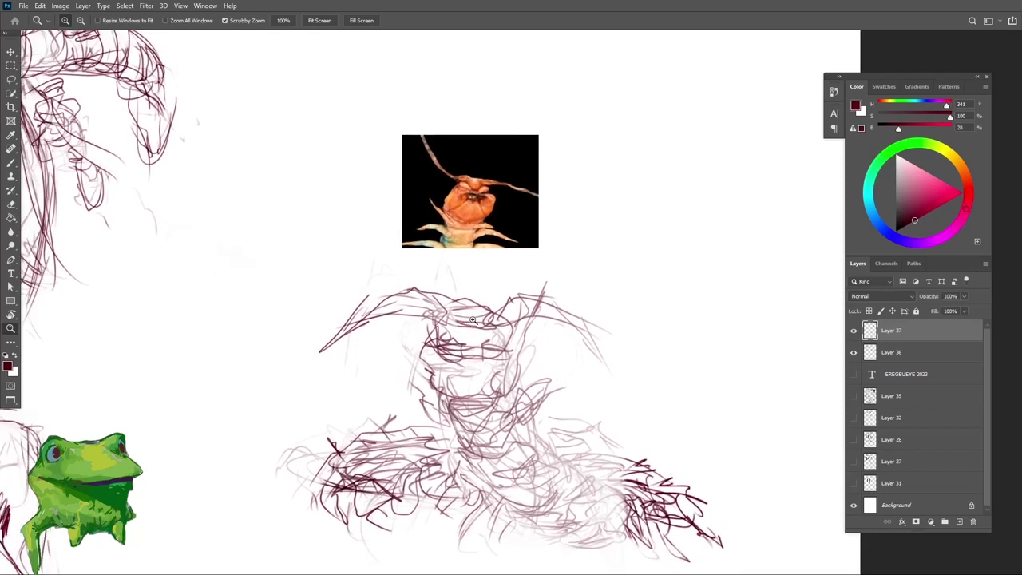
left_click_drag(473, 322, 488, 321)
key("b")
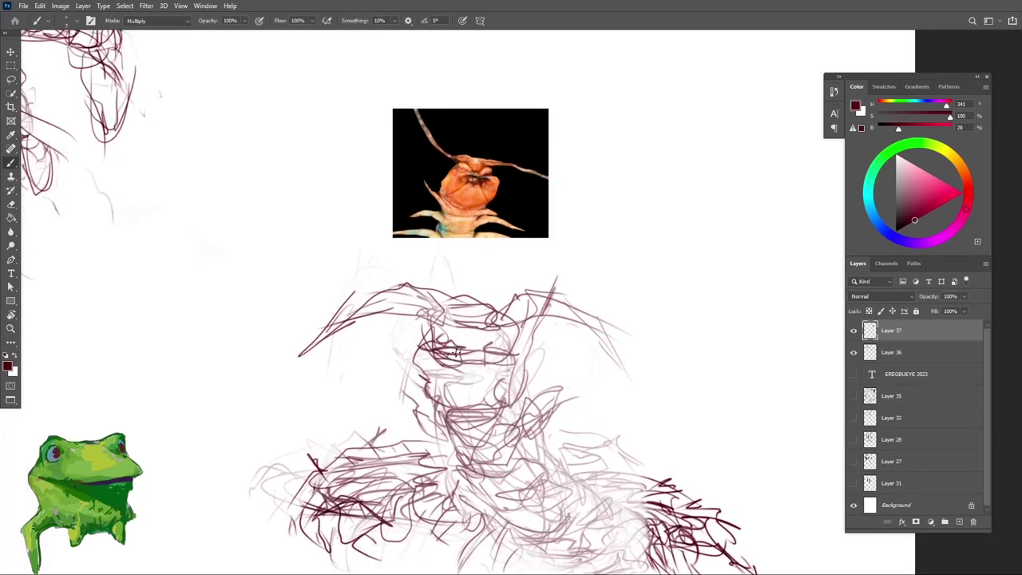
mouse_move(456, 351)
left_mouse_down()
mouse_move(431, 366)
mouse_move(422, 358)
mouse_move(444, 337)
mouse_move(444, 372)
mouse_move(487, 345)
mouse_move(476, 337)
mouse_move(501, 346)
mouse_move(497, 367)
mouse_move(479, 367)
mouse_move(492, 345)
left_mouse_up()
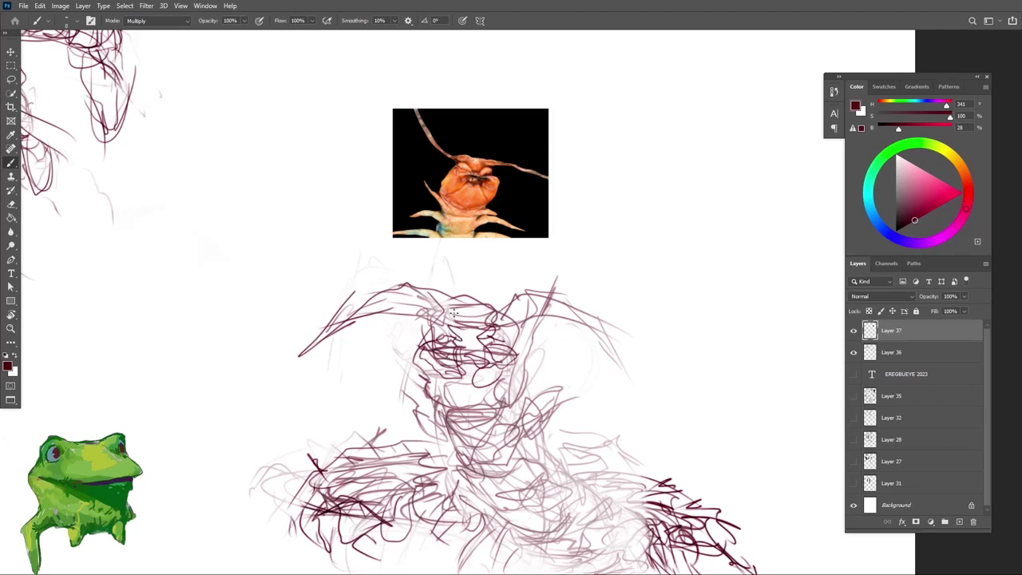
Step: Reduce the Eraser to a small tip for work on the creature's head
key("e")
key("bracketleft")
key("bracketleft")
key("bracketleft")
key("bracketleft")
key("bracketleft")
key("bracketleft")
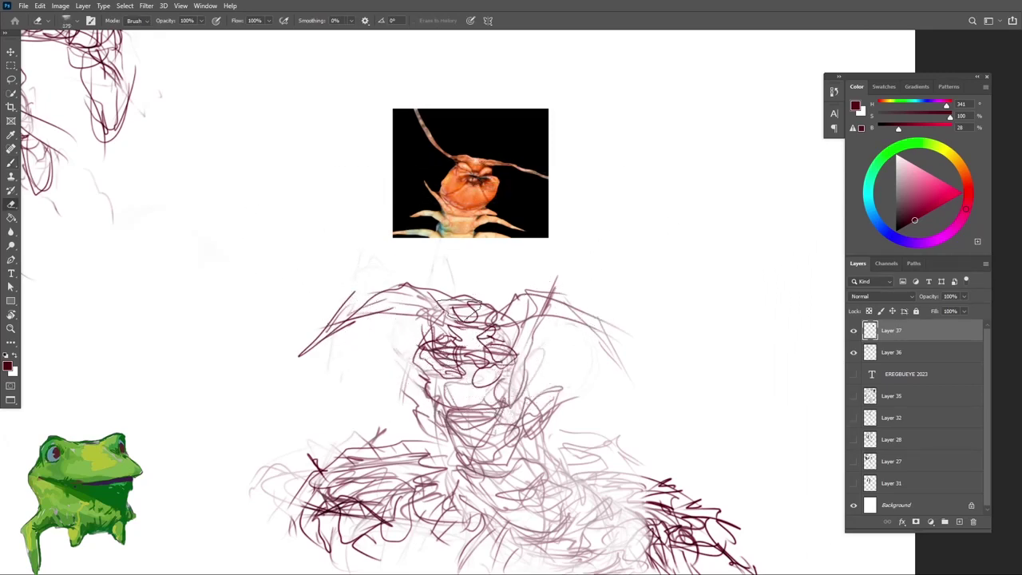
Step: Lasso the creature's head, cut its new strokes from Layer 37 to a separate layer and merge that into Layer 36
key("z")
left_click_drag(485, 312, 437, 313)
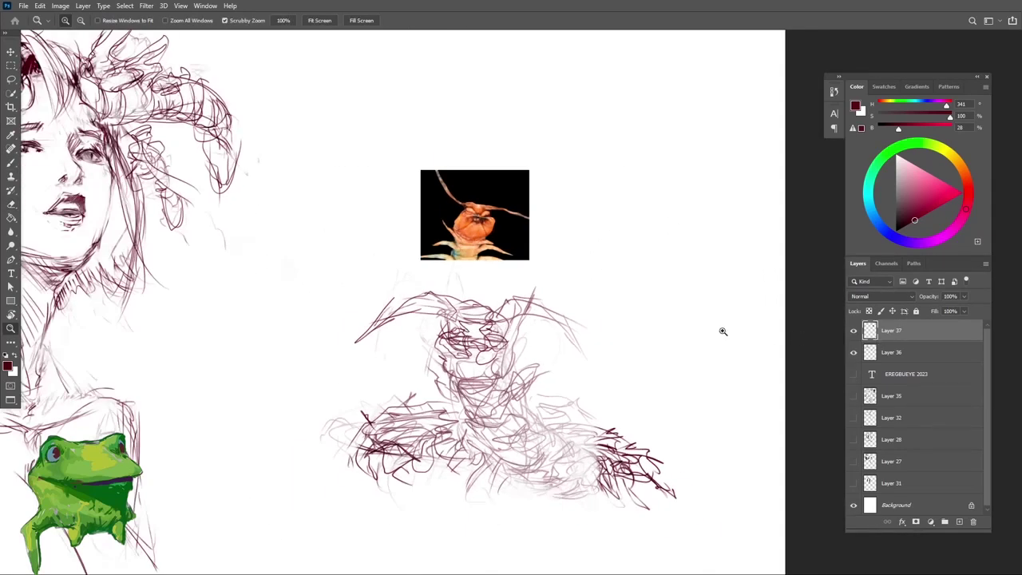
key("l")
mouse_move(459, 388)
left_mouse_down()
mouse_move(545, 297)
mouse_move(343, 346)
left_mouse_up()
key("w")
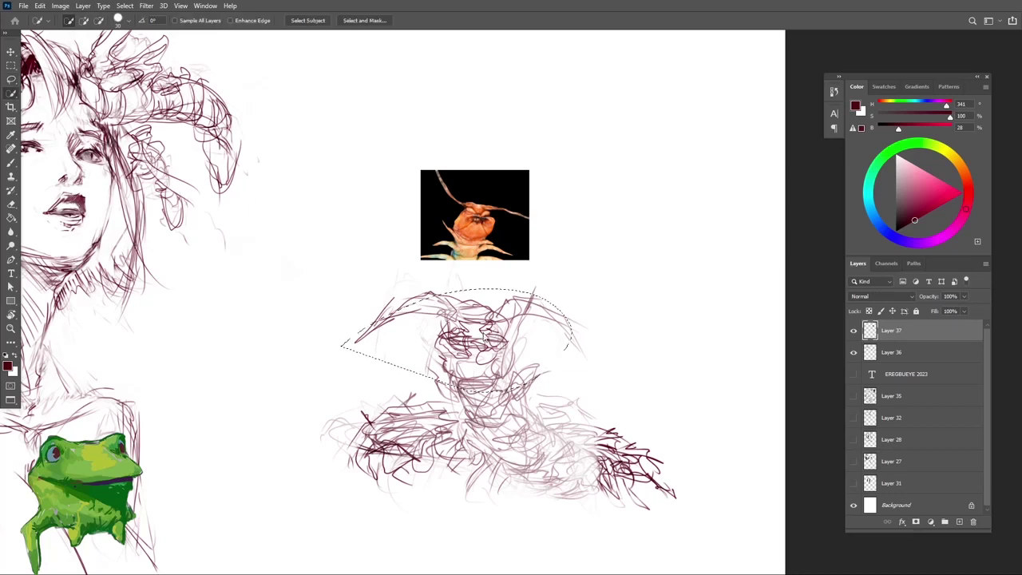
key("ctrl+shift+j")
left_click_drag(901, 337, 904, 364)
key("ctrl+e")
Step: Clean up the lines at the top of the creature's head between the antennae with the Eraser
key("z")
left_click_drag(452, 303, 468, 299)
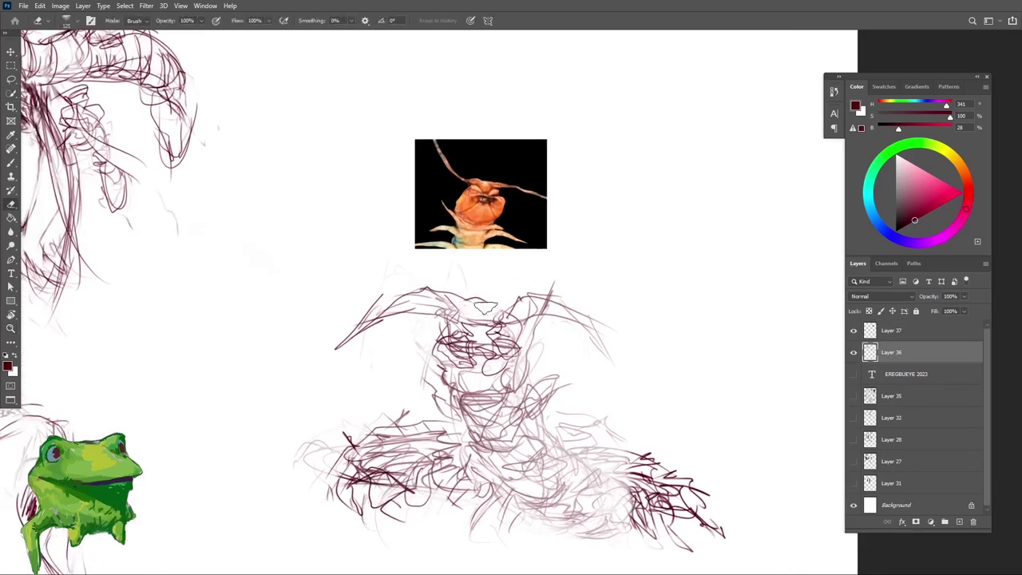
key("b")
scroll(486, 302, "down", 2)
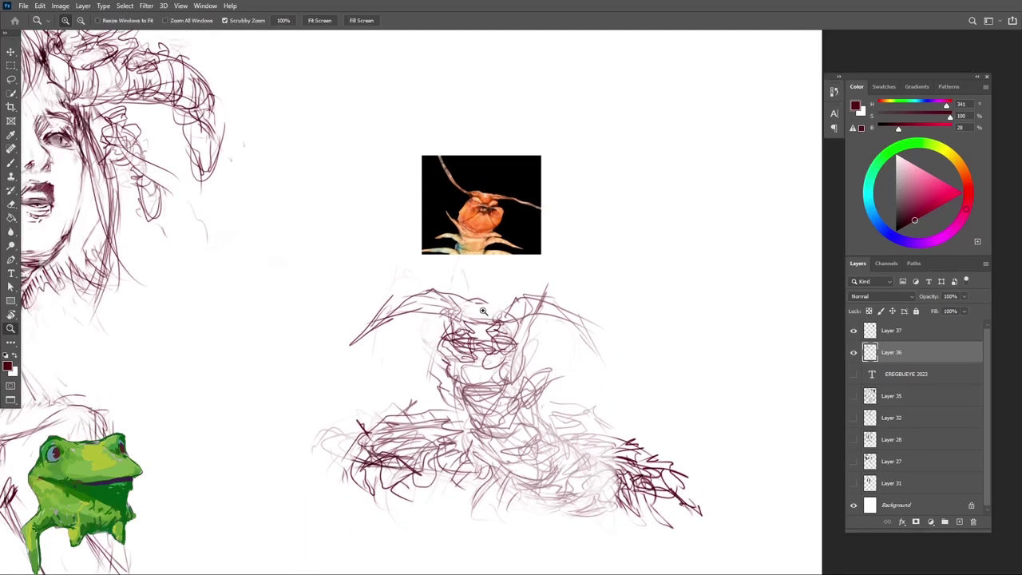
Step: Redraw the top edge of the creature's head between the antennae and define the base of its right antenna, alternating Brush and Eraser
scroll(485, 308, "up", 1)
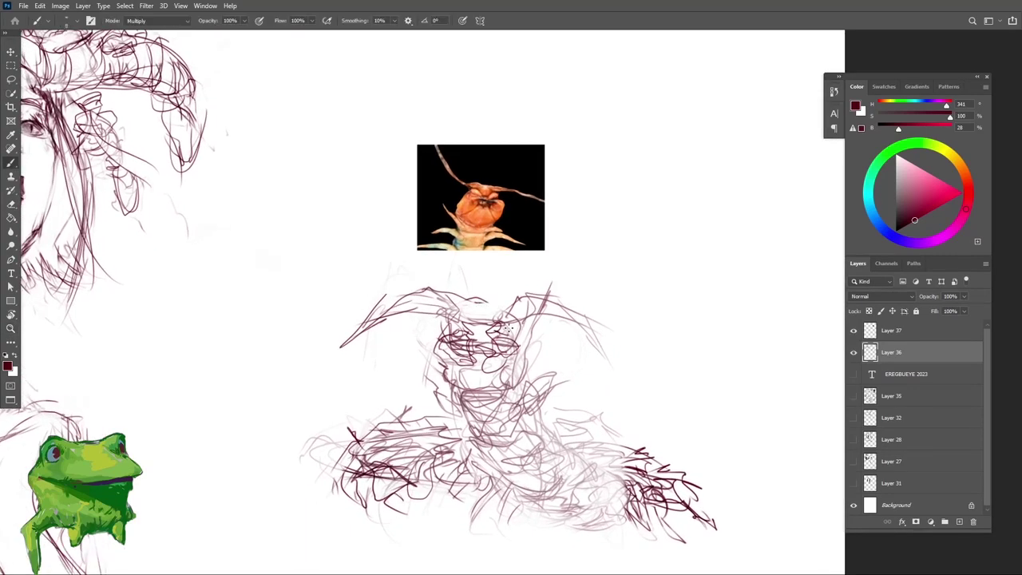
mouse_move(480, 304)
left_mouse_down()
mouse_move(507, 314)
mouse_move(525, 288)
mouse_move(582, 319)
left_mouse_up()
key("e")
key("b")
key("z")
mouse_move(499, 333)
left_mouse_down()
mouse_move(463, 318)
mouse_move(492, 300)
mouse_move(475, 307)
mouse_move(498, 317)
mouse_move(462, 291)
mouse_move(463, 317)
left_mouse_up()
scroll(490, 301, "up", 1)
key("b")
key("e")
key("b")
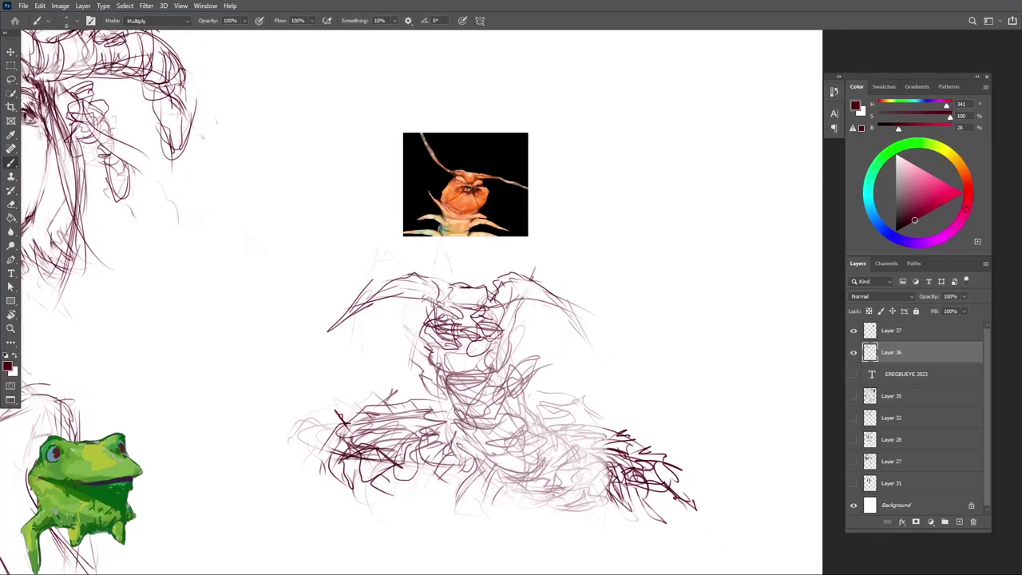
Step: Lighten the crossing lines on the creature's face with the Eraser and redraw its cheeks, mouth and jaw outline with the Brush
key("e")
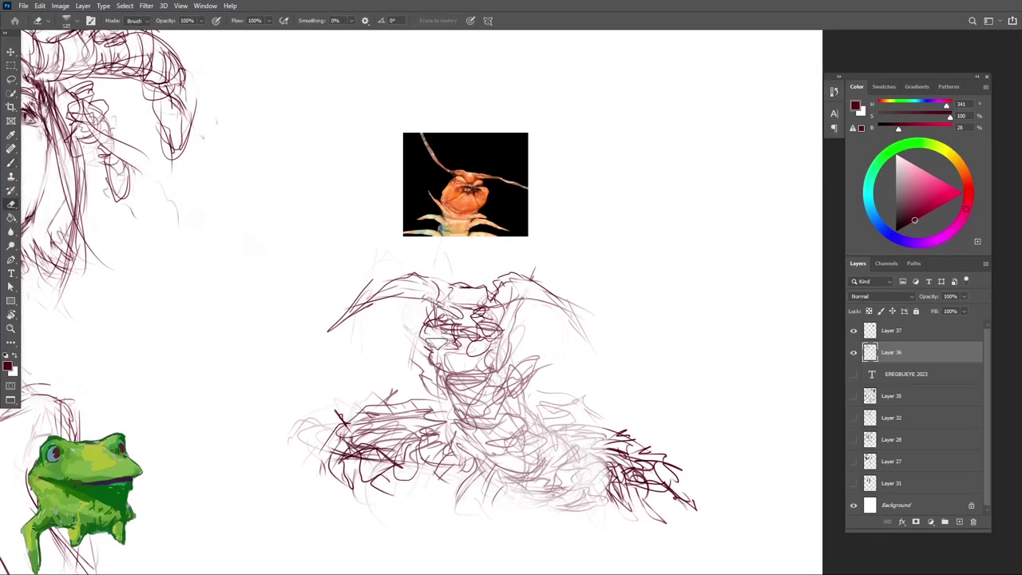
key("b")
mouse_move(463, 361)
left_mouse_down()
mouse_move(479, 370)
mouse_move(483, 352)
mouse_move(502, 345)
left_mouse_up()
key("e")
key("b")
key("e")
key("b")
mouse_move(500, 348)
left_mouse_down()
mouse_move(503, 329)
mouse_move(488, 321)
mouse_move(509, 334)
mouse_move(495, 319)
mouse_move(499, 350)
left_mouse_up()
key("z")
key("e")
key("b")
key("e")
key("b")
key("z")
left_click(502, 346)
key("e")
Step: Draw the curved neck segments below the creature's jaw and darken the curled leg on the right side of its neck
scroll(508, 339, "down", 4)
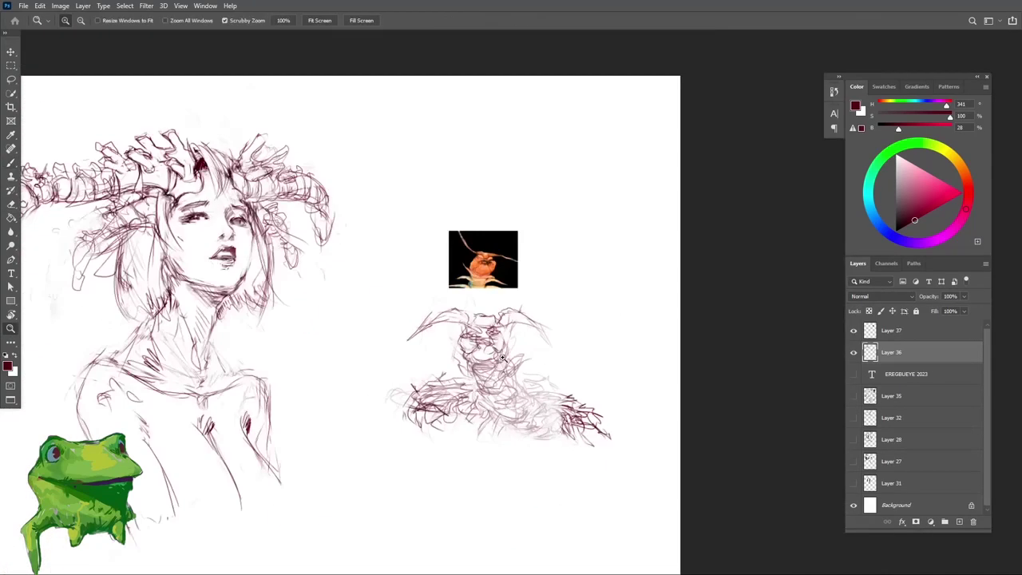
scroll(507, 339, "up", 1)
mouse_move(449, 361)
left_mouse_down()
mouse_move(457, 387)
mouse_move(479, 372)
left_mouse_up()
key("b")
key("e")
key("b")
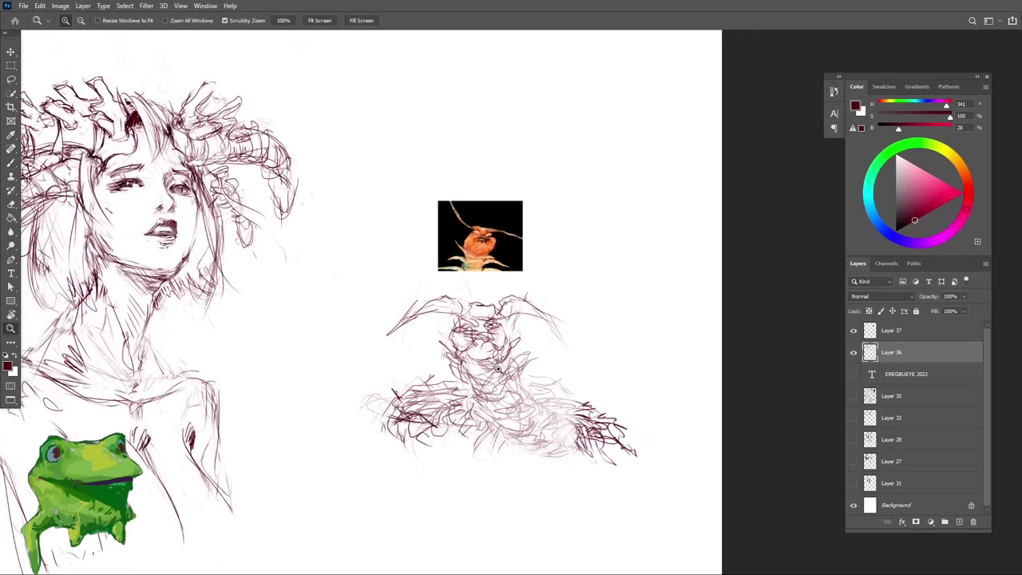
key("e")
key("b")
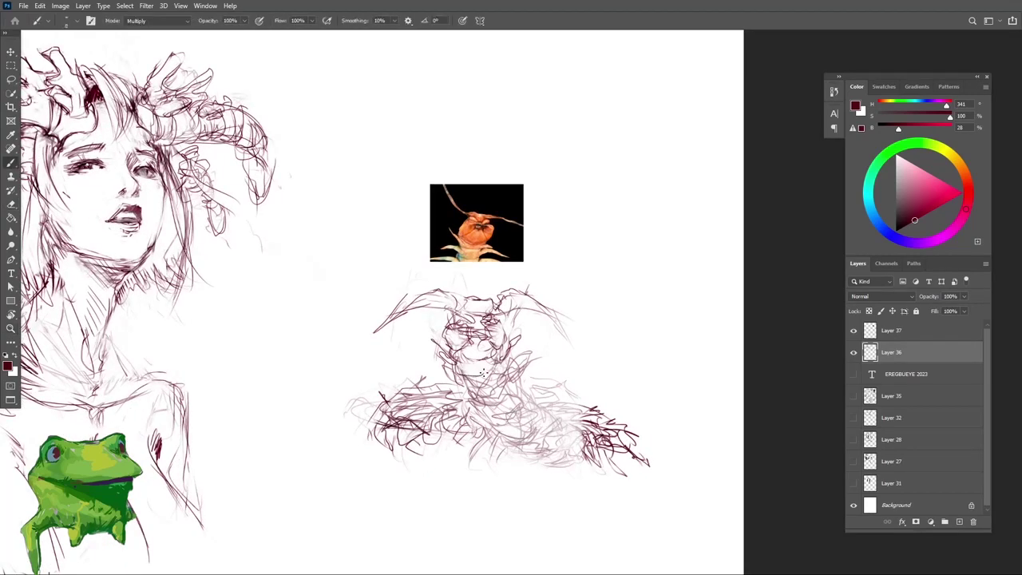
mouse_move(483, 371)
left_mouse_down()
mouse_move(466, 354)
mouse_move(473, 368)
left_mouse_up()
key("e")
key("b")
key("e")
key("b")
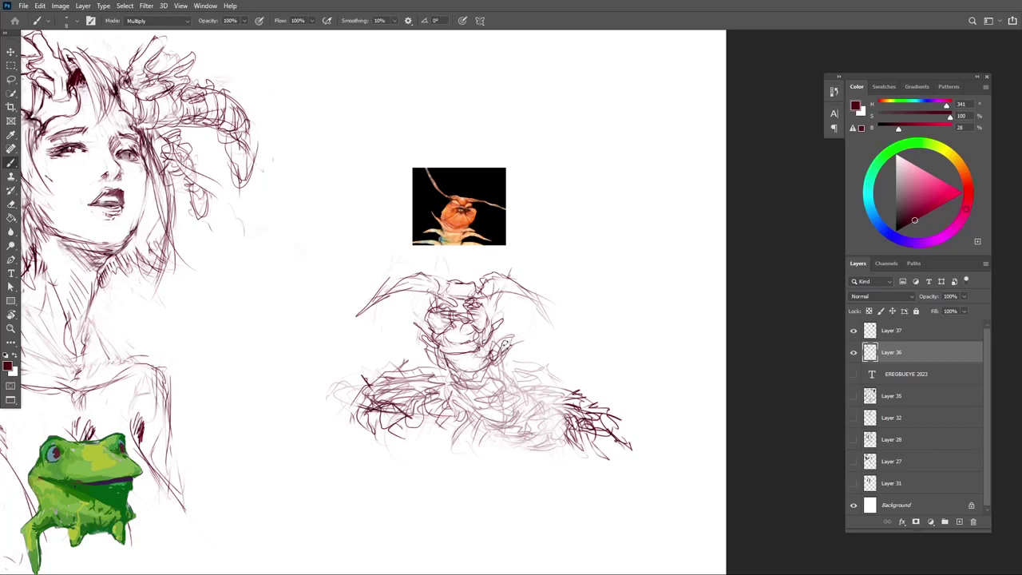
Step: Hide the centipede reference photo on Layer 37 and delete that layer
key("ctrl+space")
mouse_move(527, 347)
left_mouse_down()
mouse_move(505, 349)
mouse_move(507, 340)
mouse_move(489, 337)
mouse_move(495, 330)
left_mouse_up()
left_click(857, 338)
left_click(854, 331)
left_click(872, 356)
key("b")
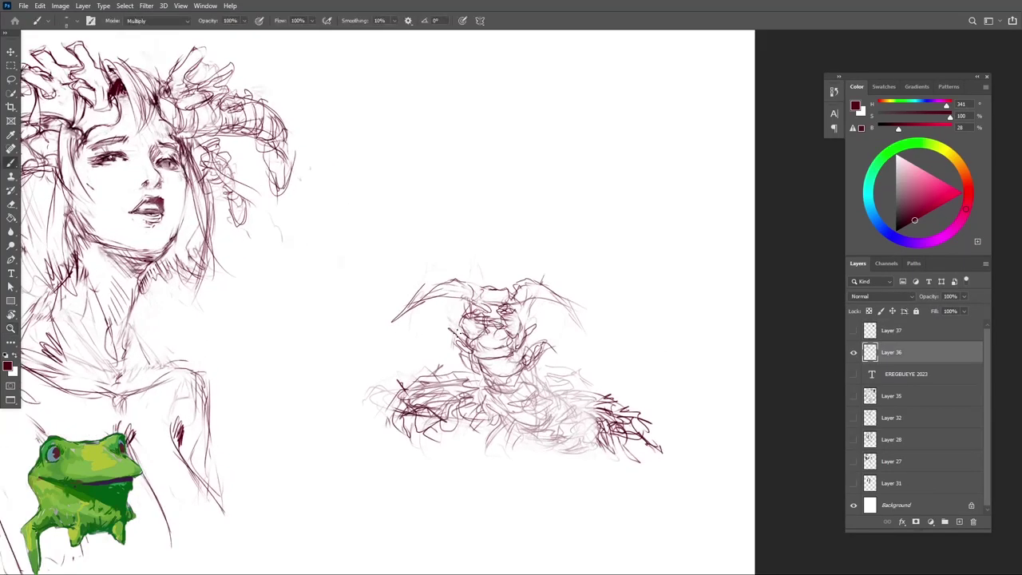
left_click(885, 333)
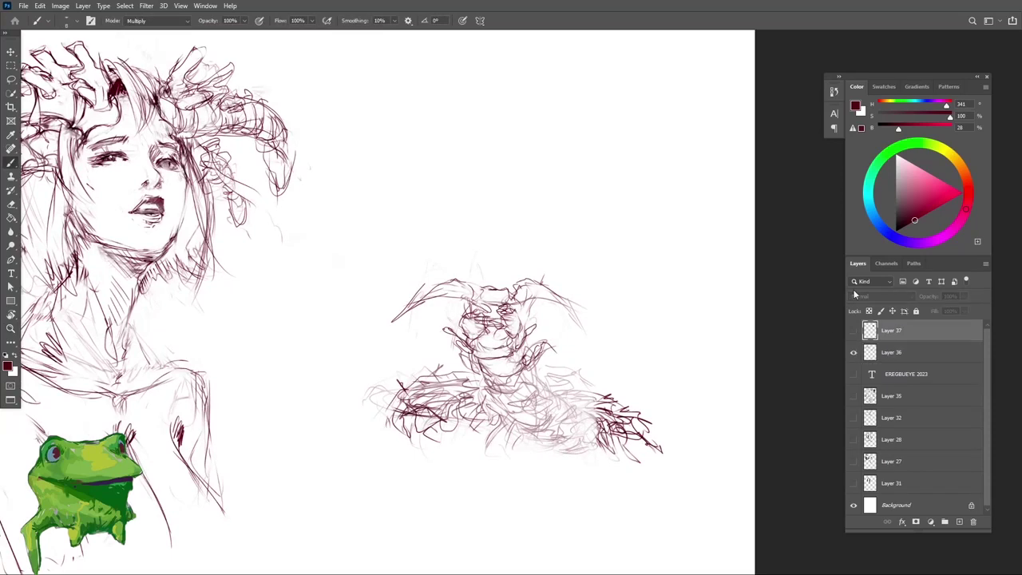
key("Delete")
Step: Reinforce the creature's neck outline and add short leg strokes on both sides of the neck
left_click_drag(552, 345, 562, 329)
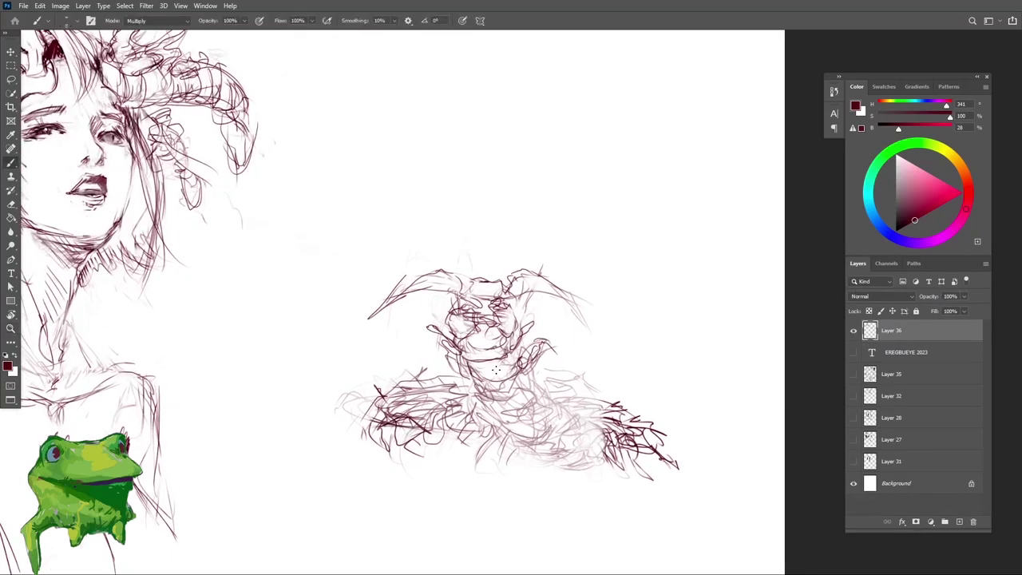
scroll(496, 370, "down", 1)
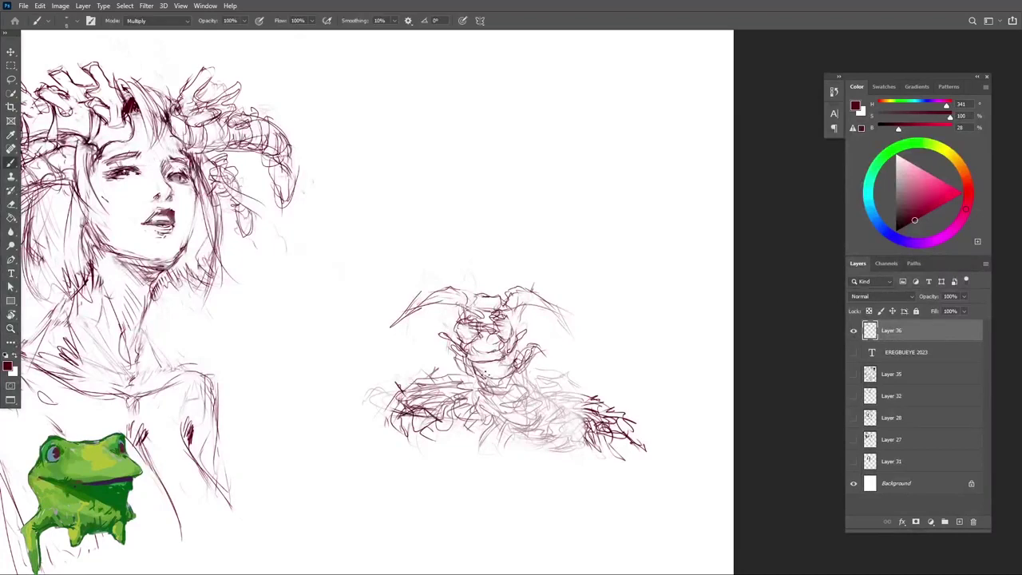
mouse_move(520, 350)
left_mouse_down()
mouse_move(511, 374)
mouse_move(523, 370)
mouse_move(515, 363)
left_mouse_up()
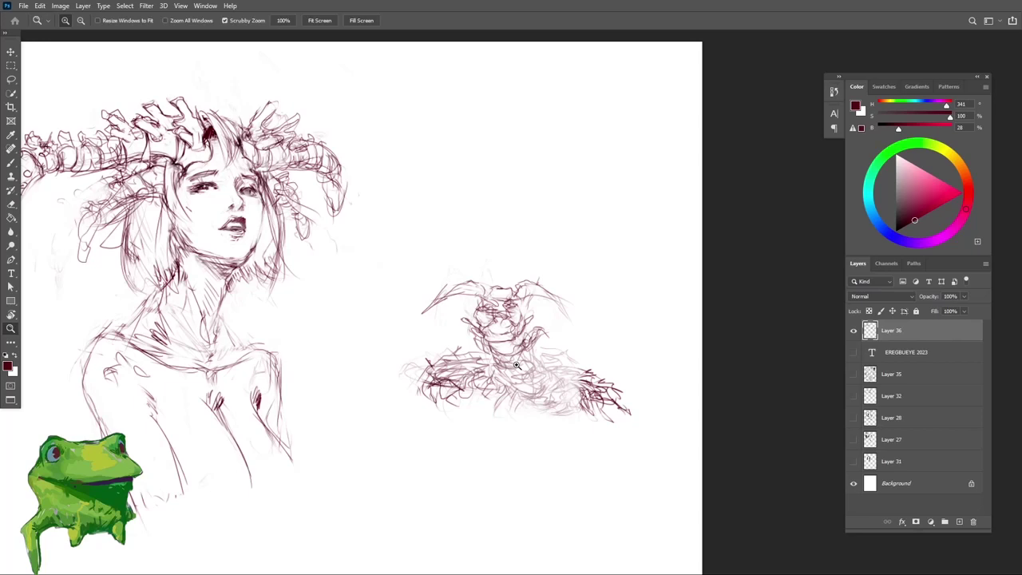
left_click_drag(516, 365, 538, 326)
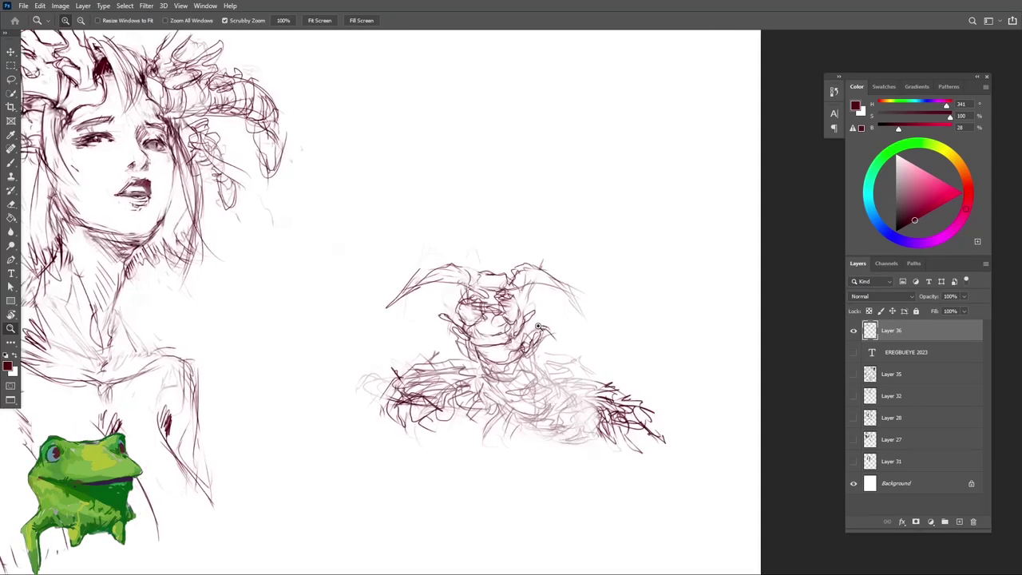
key("b")
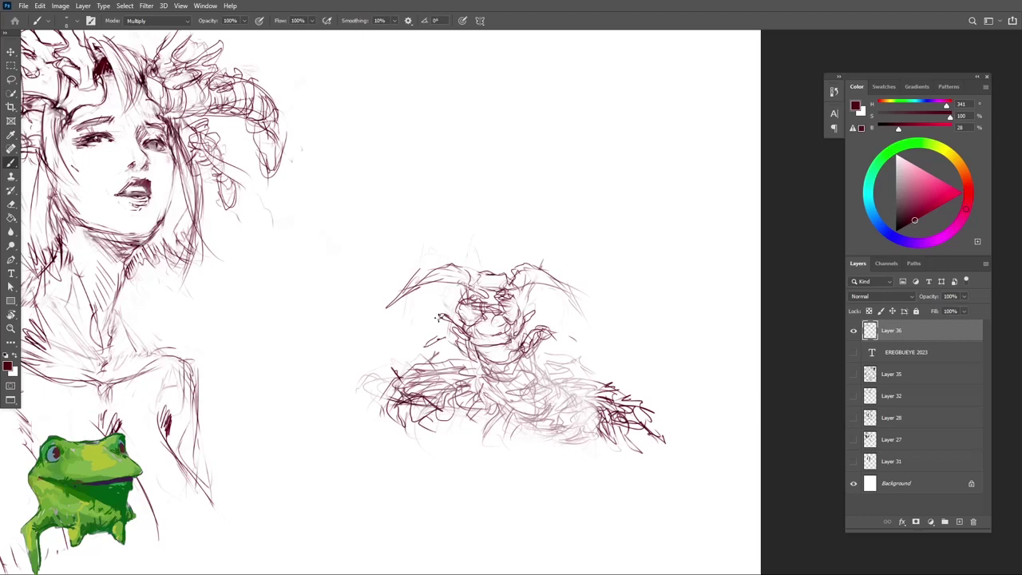
key("z")
left_click_drag(442, 321, 432, 361)
left_click_drag(481, 288, 491, 278)
key("b")
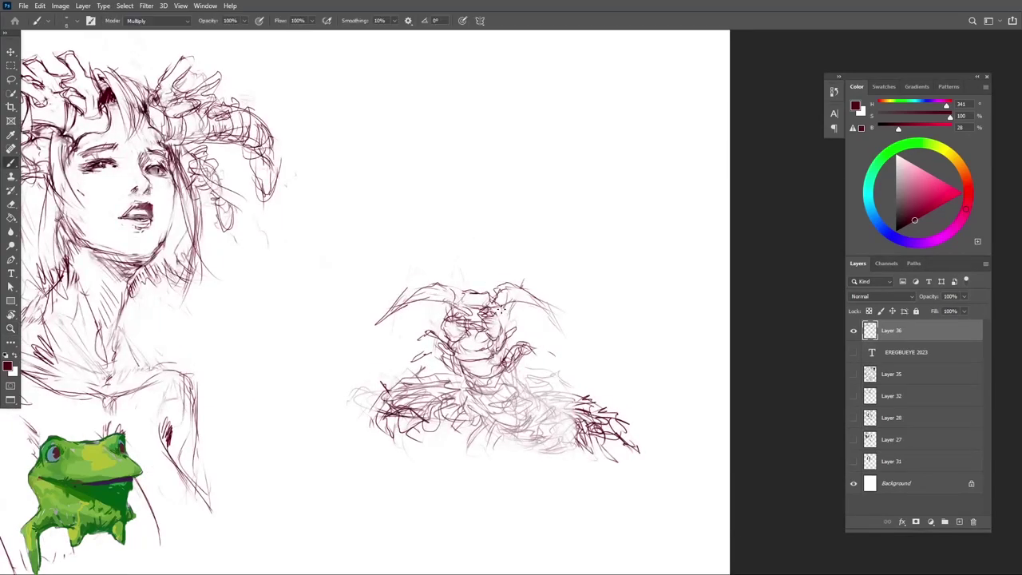
Step: Clean up lines on the creature's head with the Eraser and sketch another small leg below the curled one on the right
key("e")
mouse_move(473, 290)
left_mouse_down()
mouse_move(453, 283)
mouse_move(476, 297)
mouse_move(473, 358)
mouse_move(511, 336)
mouse_move(486, 334)
left_mouse_up()
key("b")
key("z")
key("b")
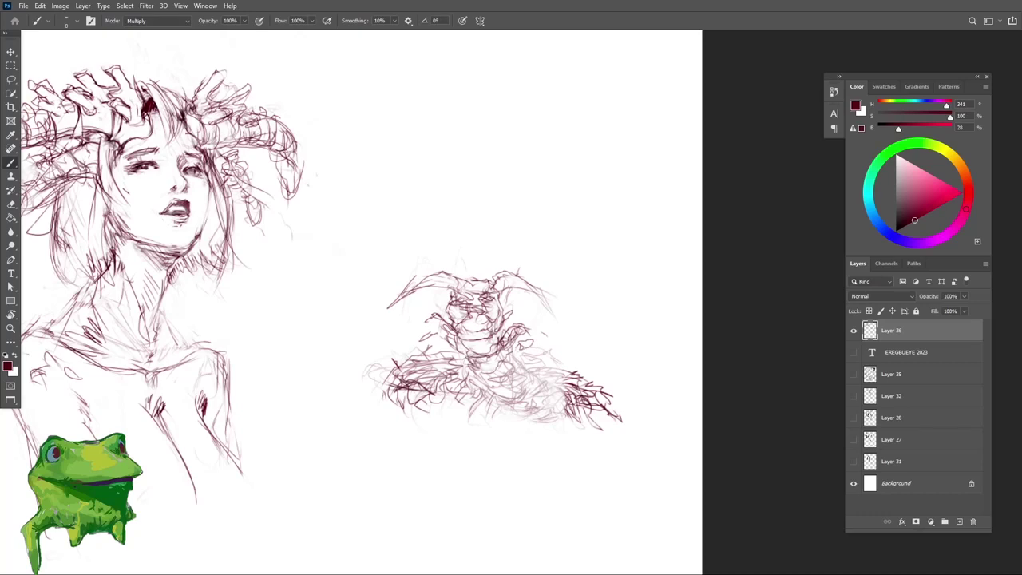
key("ctrl+plus")
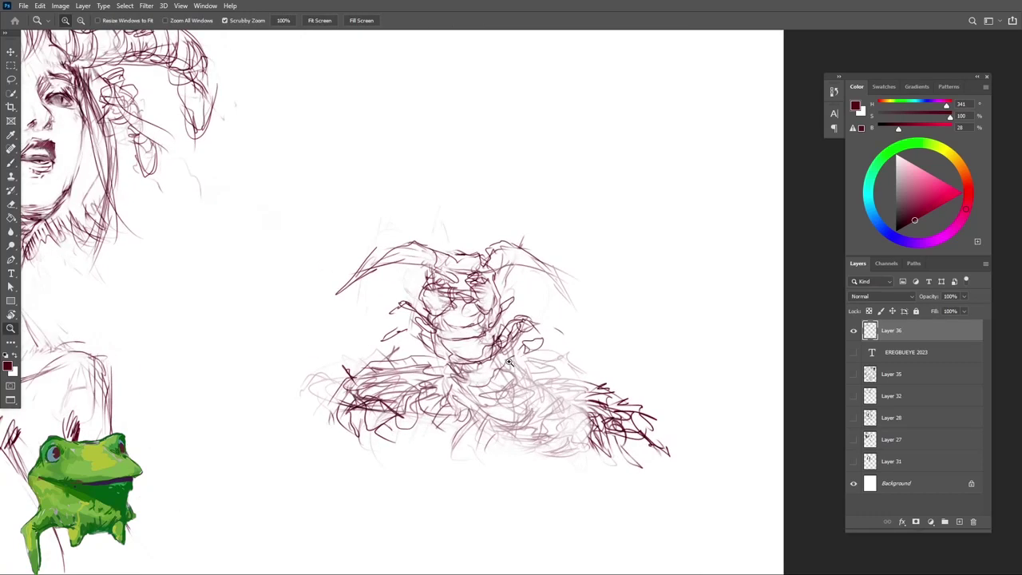
mouse_move(423, 357)
left_mouse_down()
mouse_move(445, 370)
mouse_move(444, 355)
mouse_move(504, 371)
left_mouse_up()
key("b")
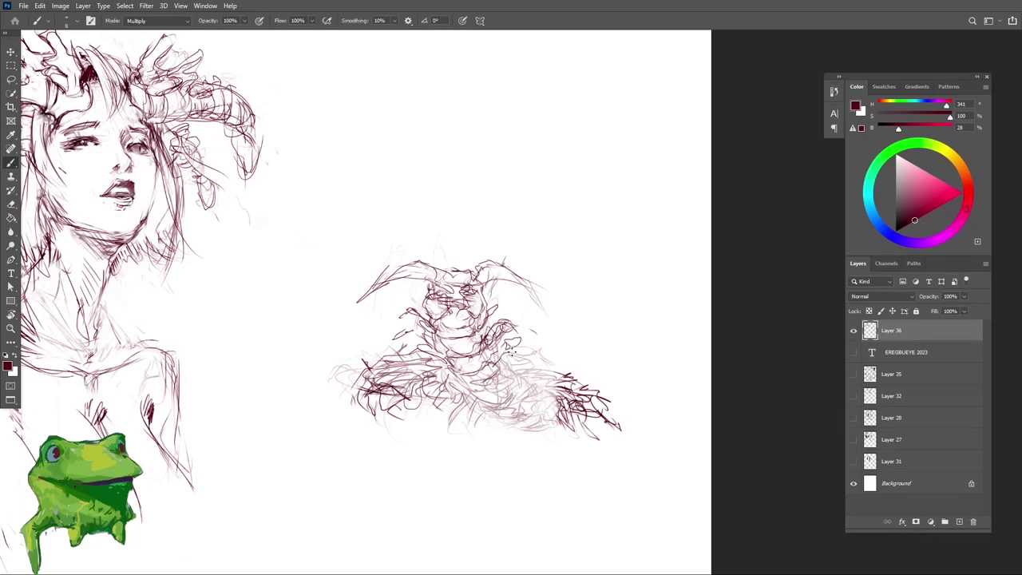
Step: Draw further curved body segments with small legs down the creature's chest
mouse_move(470, 381)
left_mouse_down()
mouse_move(504, 359)
mouse_move(503, 374)
mouse_move(462, 382)
mouse_move(480, 388)
mouse_move(467, 436)
left_mouse_up()
key("z")
left_click_drag(517, 352, 561, 334)
key("e")
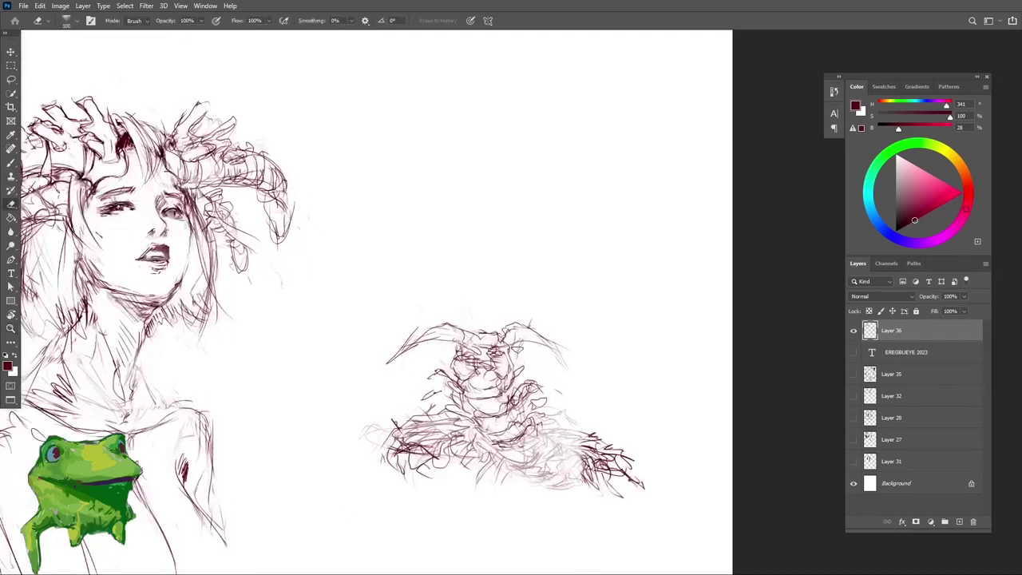
key("b")
left_click_drag(470, 455, 463, 417)
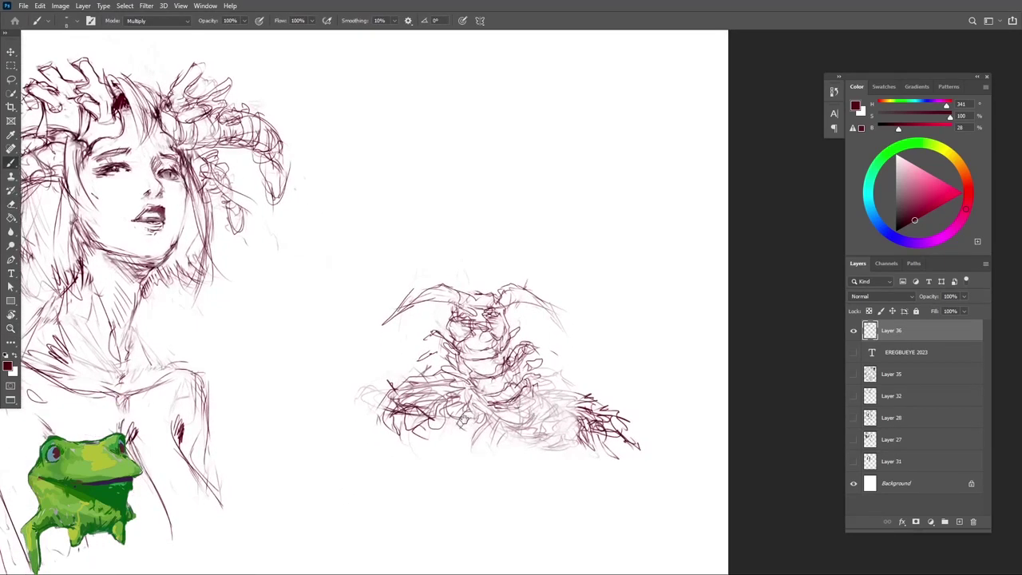
Step: Erase some of the tangled lines inside the creature's left limb and redraw its contour near the body
key("e")
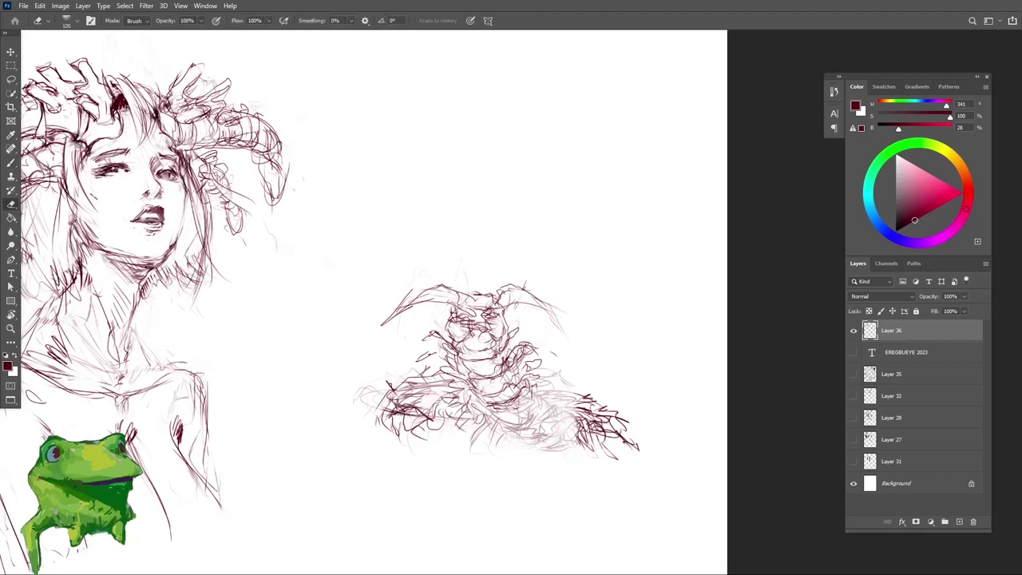
key("b")
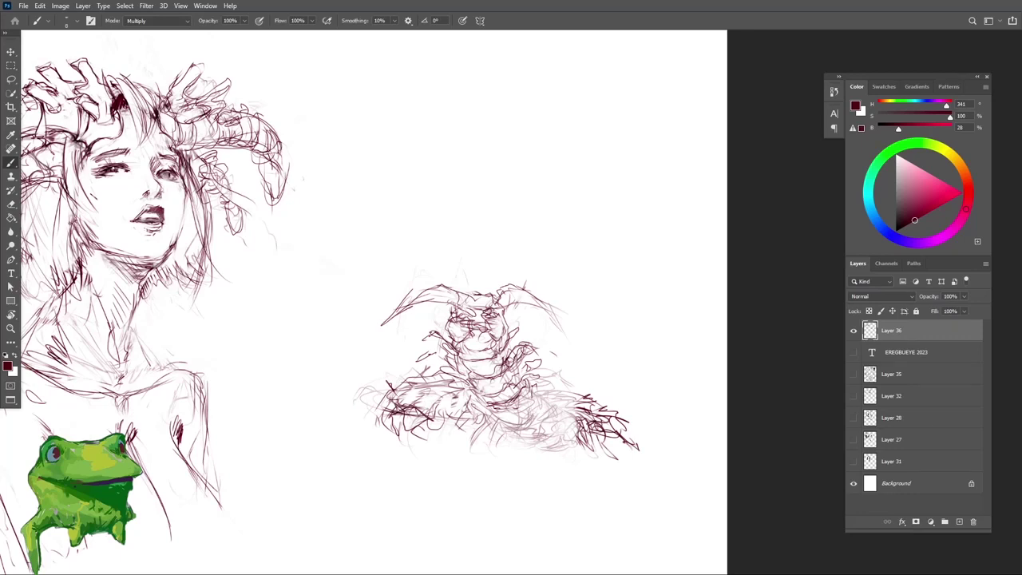
left_click(455, 381, "ctrl")
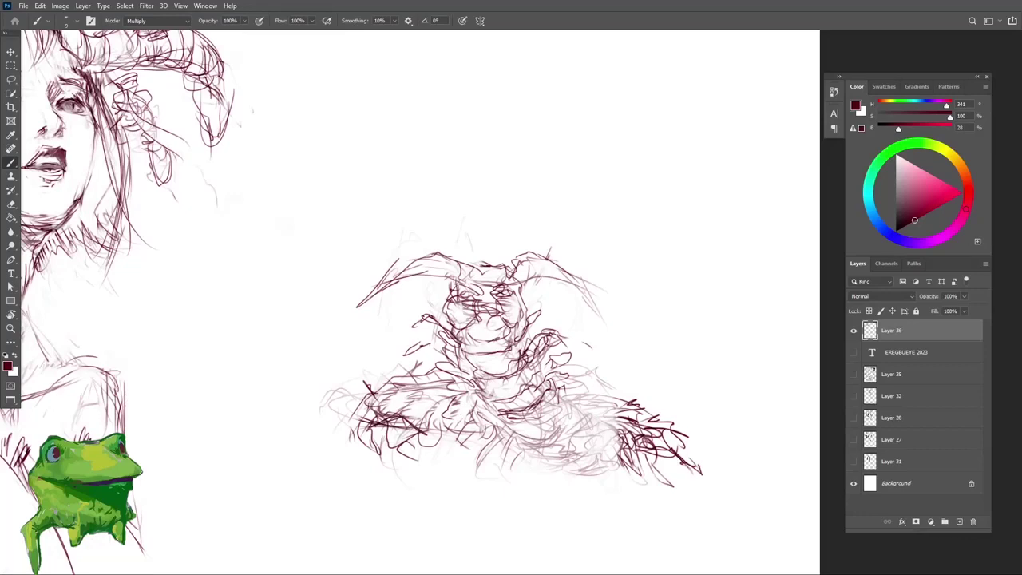
key("ctrl+plus")
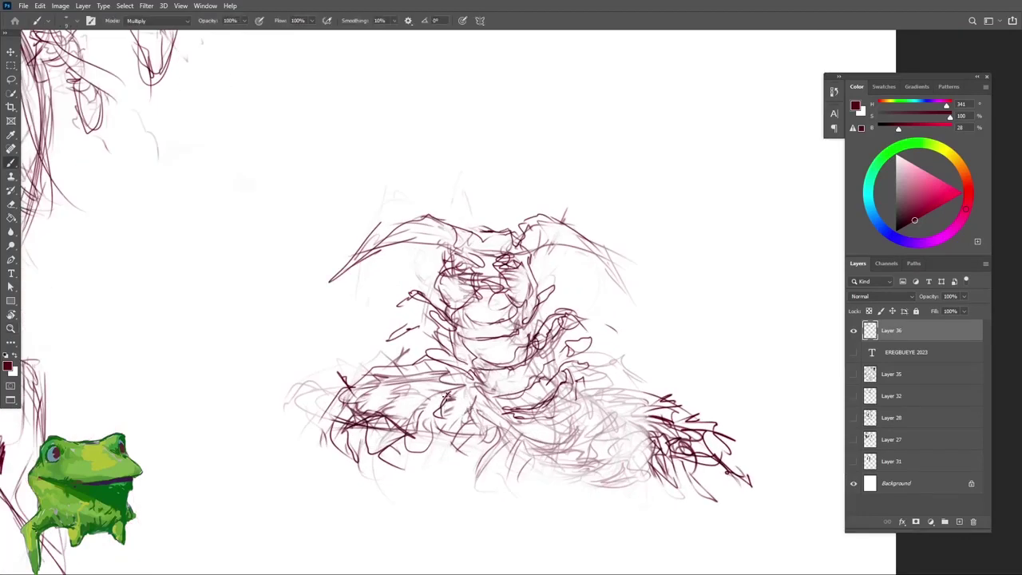
key("e")
mouse_move(458, 391)
left_mouse_down()
mouse_move(443, 419)
mouse_move(467, 385)
left_mouse_up()
key("b")
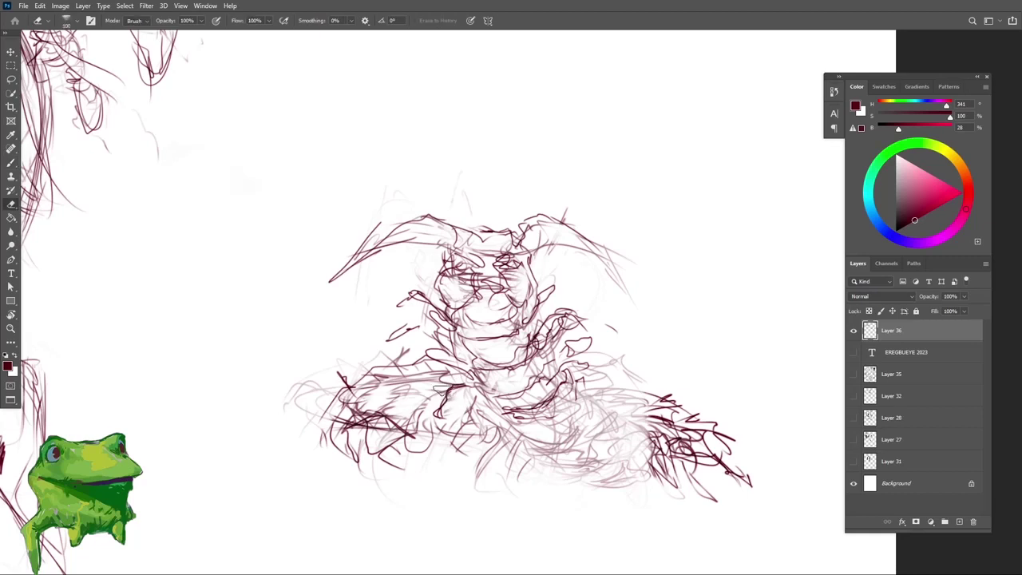
Step: Try new segment strokes where the creature's left limb meets the body, undoing unwanted ones
mouse_move(402, 409)
left_mouse_down()
mouse_move(418, 385)
mouse_move(452, 381)
left_mouse_up()
key("ctrl+z")
mouse_move(433, 421)
left_mouse_down()
mouse_move(409, 416)
mouse_move(426, 387)
mouse_move(449, 386)
mouse_move(392, 410)
mouse_move(409, 389)
mouse_move(445, 390)
mouse_move(389, 408)
mouse_move(398, 414)
mouse_move(412, 391)
mouse_move(437, 388)
left_mouse_up()
key("z")
key("b")
key("ctrl+z")
key("z")
key("e")
key("b")
key("z")
mouse_move(438, 385)
left_mouse_down()
mouse_move(408, 422)
mouse_move(447, 387)
mouse_move(407, 414)
mouse_move(441, 392)
mouse_move(413, 386)
mouse_move(464, 394)
left_mouse_up()
Step: Define darker overlapping segments along the creature's left limb, refining them with Brush and Eraser
key("e")
key("b")
key("e")
key("b")
key("e")
key("z")
left_click_drag(465, 394, 430, 464)
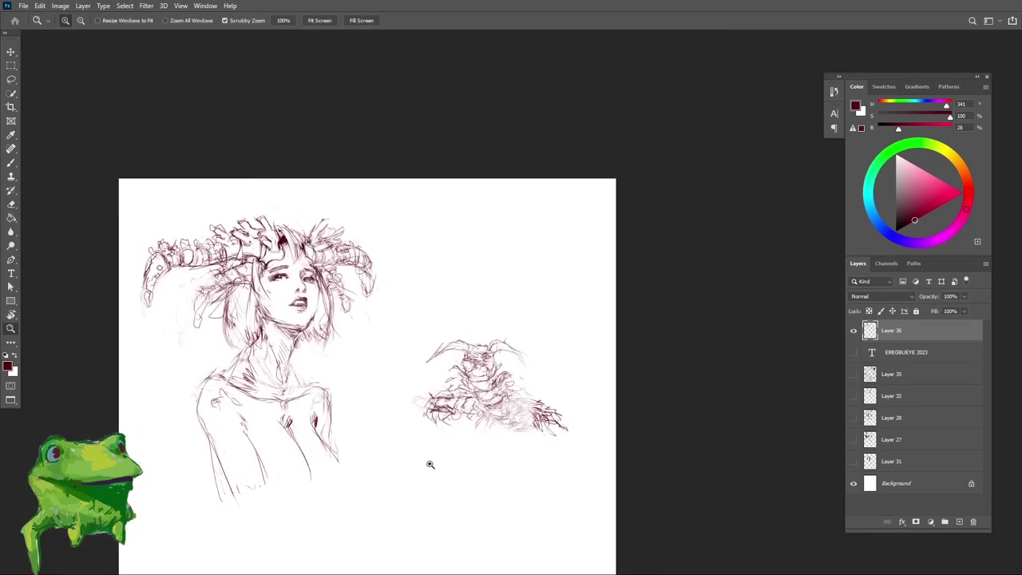
left_click_drag(494, 391, 519, 393)
key("b")
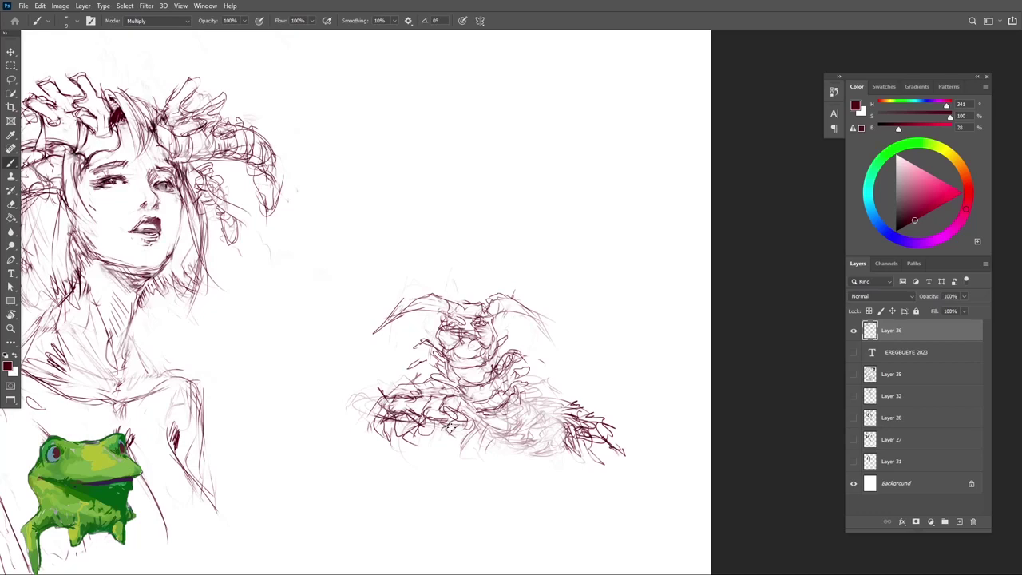
key("ctrl+space")
mouse_move(461, 404)
left_mouse_down()
mouse_move(456, 429)
mouse_move(453, 404)
mouse_move(461, 411)
mouse_move(466, 397)
mouse_move(513, 380)
left_mouse_up()
key("ctrl+space")
key("e")
key("b")
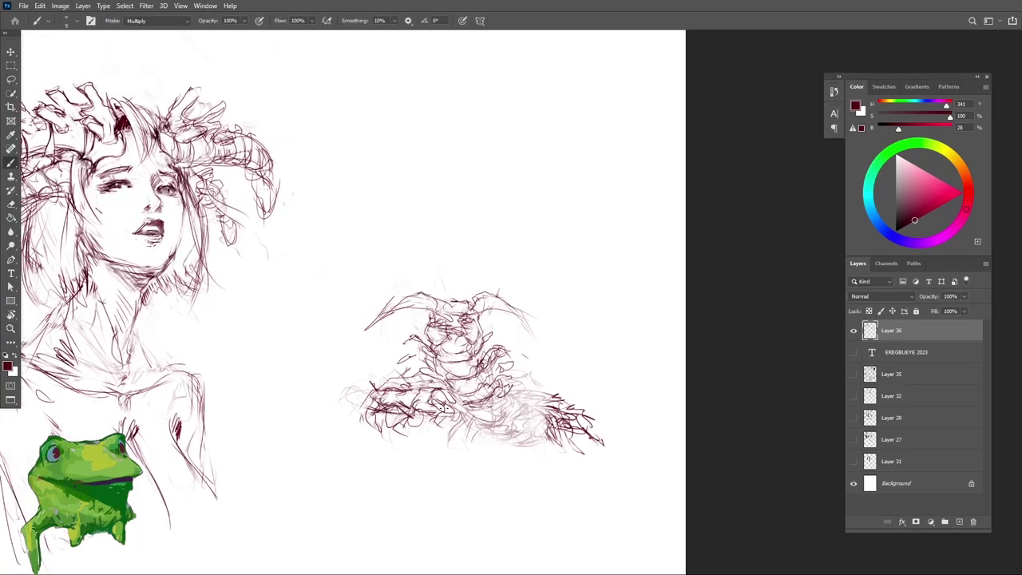
Step: Draw a row of small pointed legs along the underside of the creature's left limb and tidy them with the Eraser
mouse_move(420, 416)
left_mouse_down()
mouse_move(414, 427)
mouse_move(375, 399)
mouse_move(404, 386)
mouse_move(432, 451)
left_mouse_up()
key("e")
key("b")
key("e")
key("b")
key("z")
mouse_move(468, 421)
left_mouse_down()
mouse_move(489, 419)
mouse_move(457, 411)
mouse_move(474, 428)
left_mouse_up()
key("e")
key("b")
key("z")
mouse_move(477, 383)
left_mouse_down()
mouse_move(530, 361)
mouse_move(506, 409)
mouse_move(506, 378)
left_mouse_up()
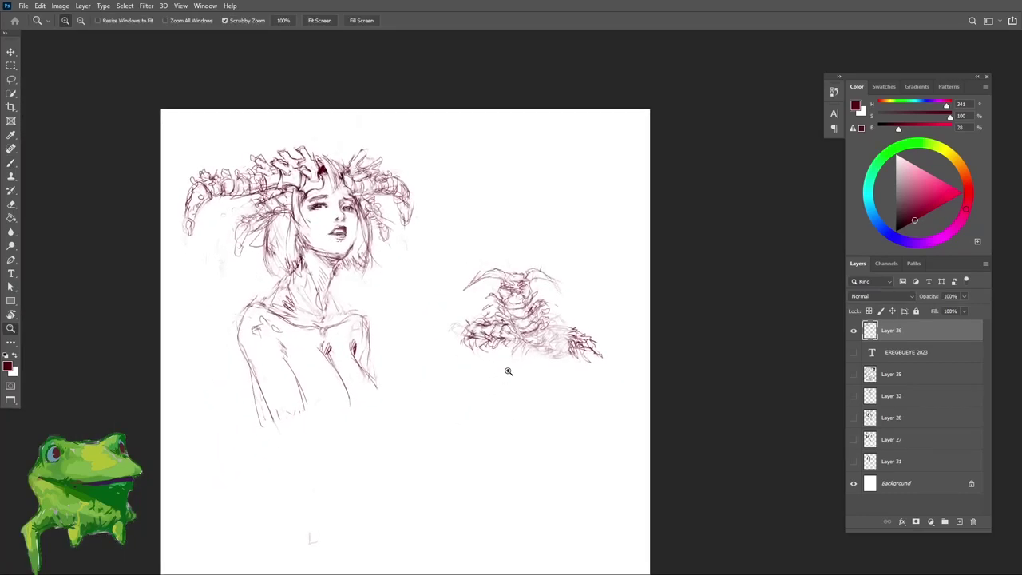
Step: Draw curved segment lines across the creature's lower body and along its right limb
left_click_drag(571, 327, 597, 320)
key("b")
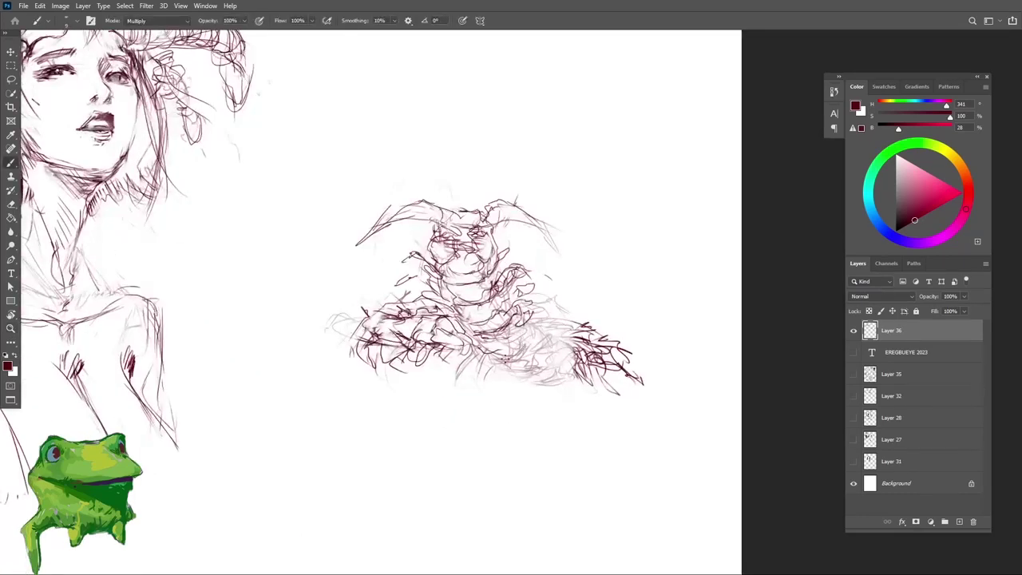
mouse_move(504, 360)
left_mouse_down()
mouse_move(528, 334)
mouse_move(539, 340)
mouse_move(515, 365)
mouse_move(538, 347)
mouse_move(545, 367)
mouse_move(555, 366)
mouse_move(569, 346)
mouse_move(564, 325)
mouse_move(541, 325)
mouse_move(561, 312)
mouse_move(566, 356)
mouse_move(576, 366)
mouse_move(587, 350)
mouse_move(573, 384)
left_mouse_up()
key("z")
scroll(577, 364, "up", 3)
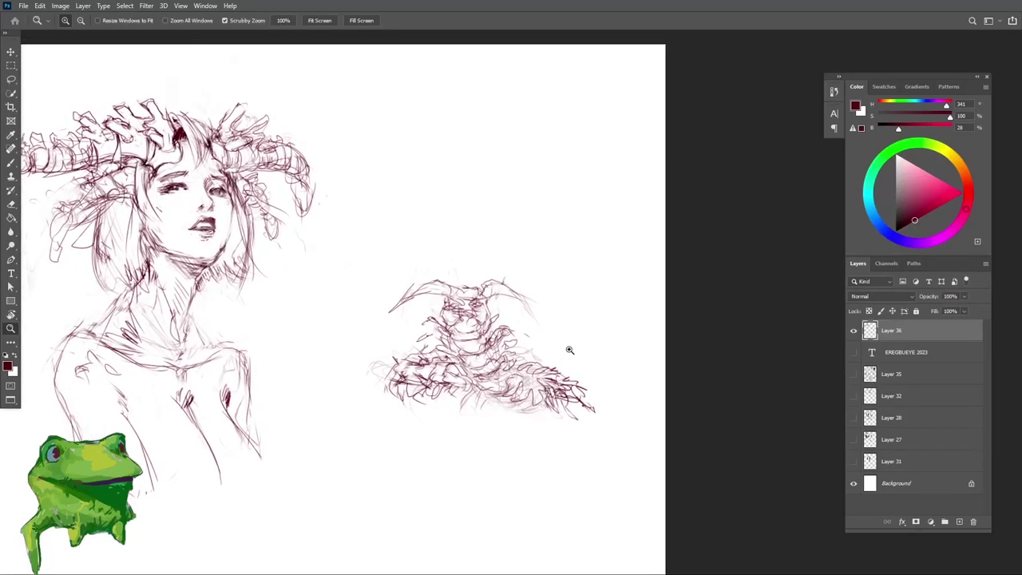
scroll(575, 359, "down", 1)
Step: Erase the rough dark lines at the outer end of the creature's right limb and redraw it with clearer small legs
key("e")
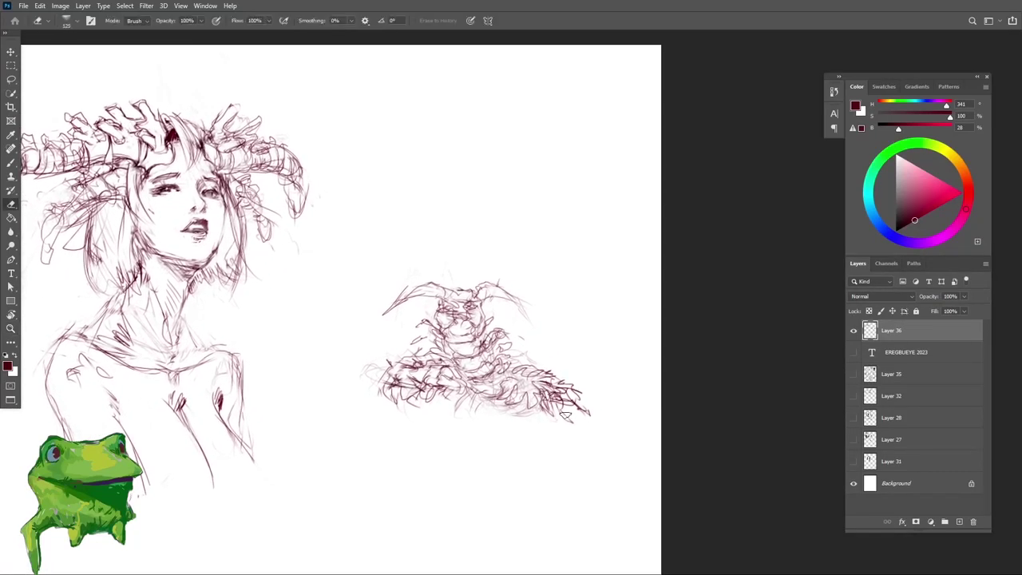
key("b")
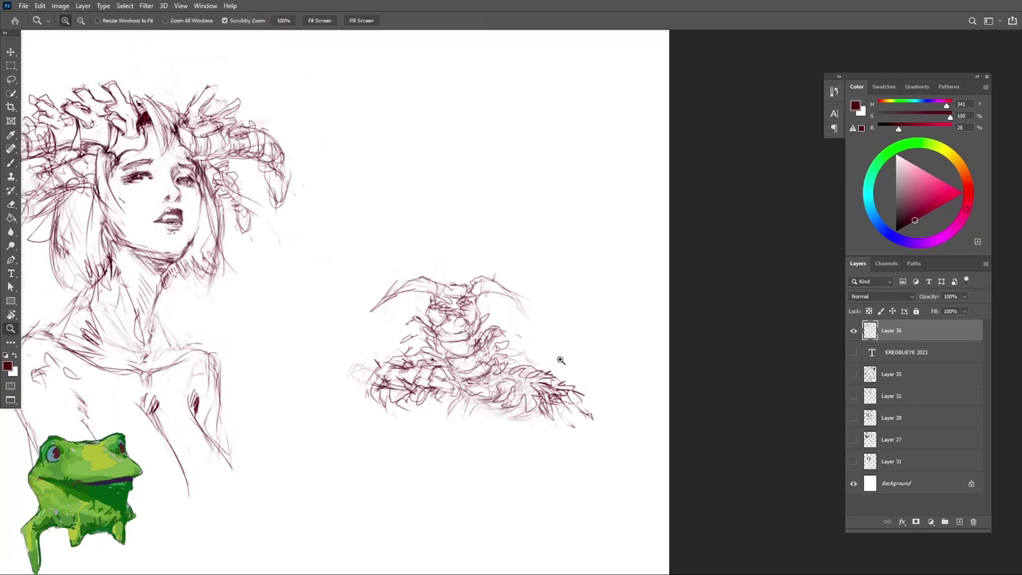
mouse_move(543, 414)
left_mouse_down()
mouse_move(559, 401)
mouse_move(546, 412)
mouse_move(573, 428)
mouse_move(562, 399)
mouse_move(582, 390)
mouse_move(569, 392)
mouse_move(583, 403)
mouse_move(548, 369)
mouse_move(564, 380)
mouse_move(511, 438)
mouse_move(521, 438)
left_mouse_up()
key("e")
key("b")
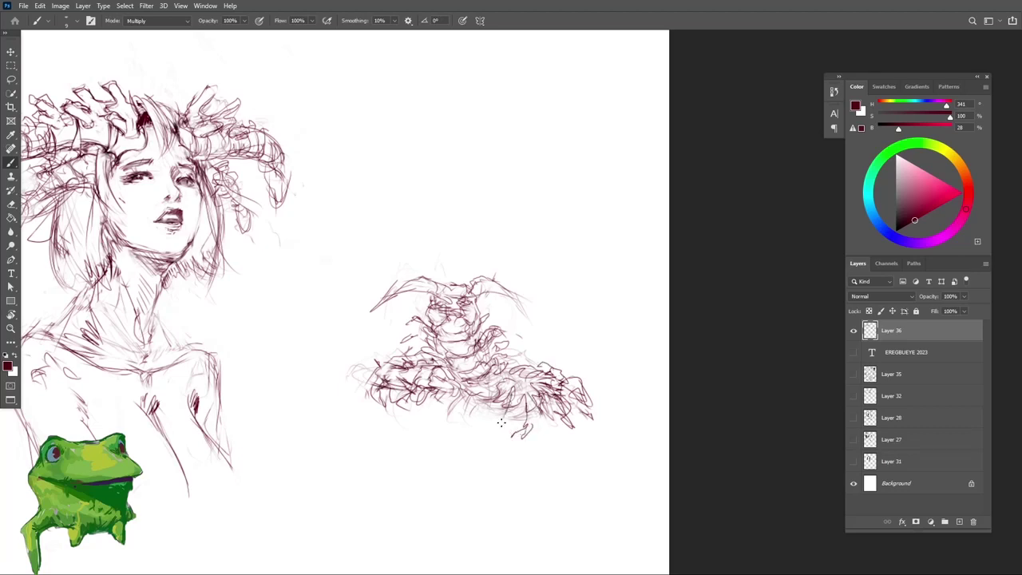
Step: Add segment and leg strokes along the underside of the creature's body and right limb
left_click_drag(509, 385, 517, 410)
left_click_drag(448, 400, 465, 426)
key("z")
mouse_move(484, 412)
left_mouse_down()
mouse_move(452, 443)
mouse_move(431, 445)
left_mouse_up()
left_click_drag(458, 407, 554, 364)
left_click(576, 343)
key("e")
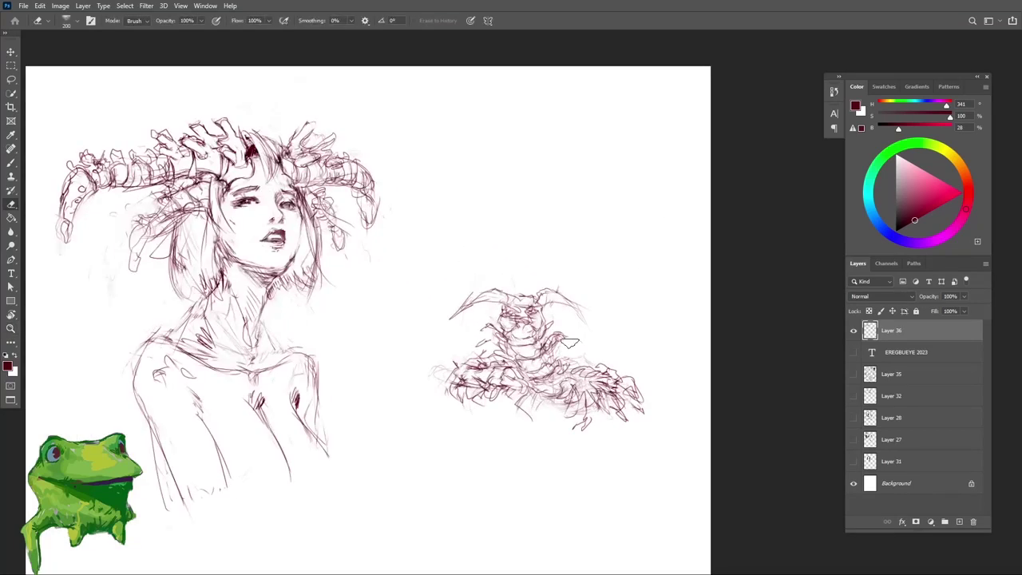
Step: Erase stray lines beside the creature's body and beneath its left limb
key("b")
key("e")
mouse_move(562, 334)
left_mouse_down()
mouse_move(572, 343)
mouse_move(556, 337)
mouse_move(468, 405)
left_mouse_up()
key("b")
key("z")
left_click_drag(504, 369, 536, 369)
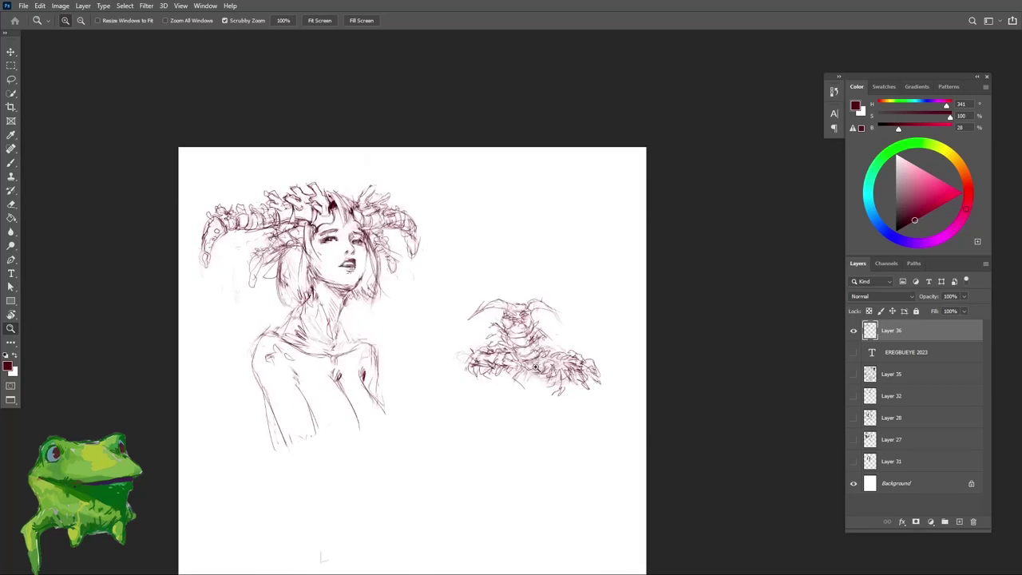
key("b")
Step: Scale the whole sketch layer down toward the canvas's upper-left corner with Free Transform
scroll(514, 361, "up", 1)
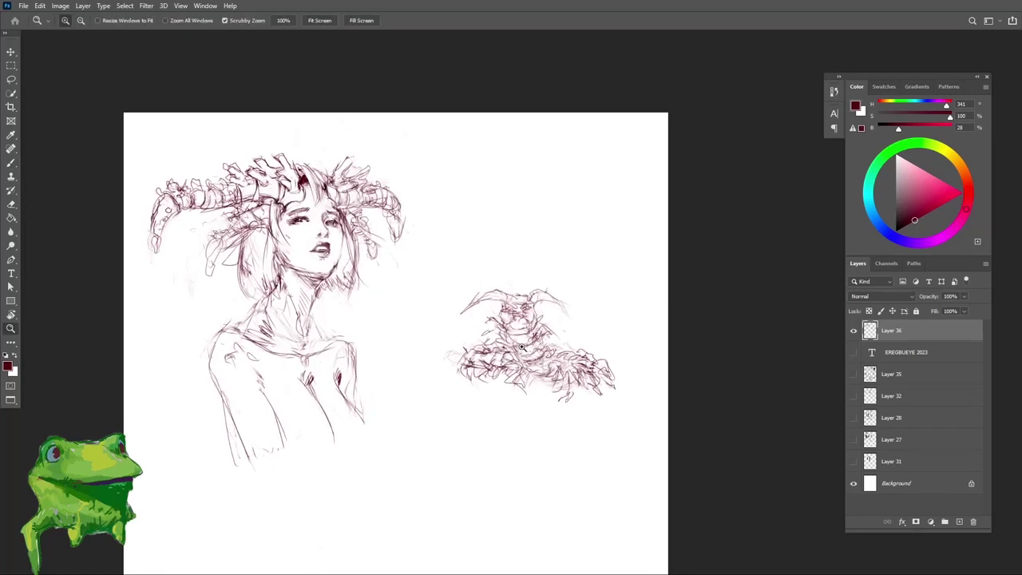
key("z")
left_click_drag(476, 359, 518, 371)
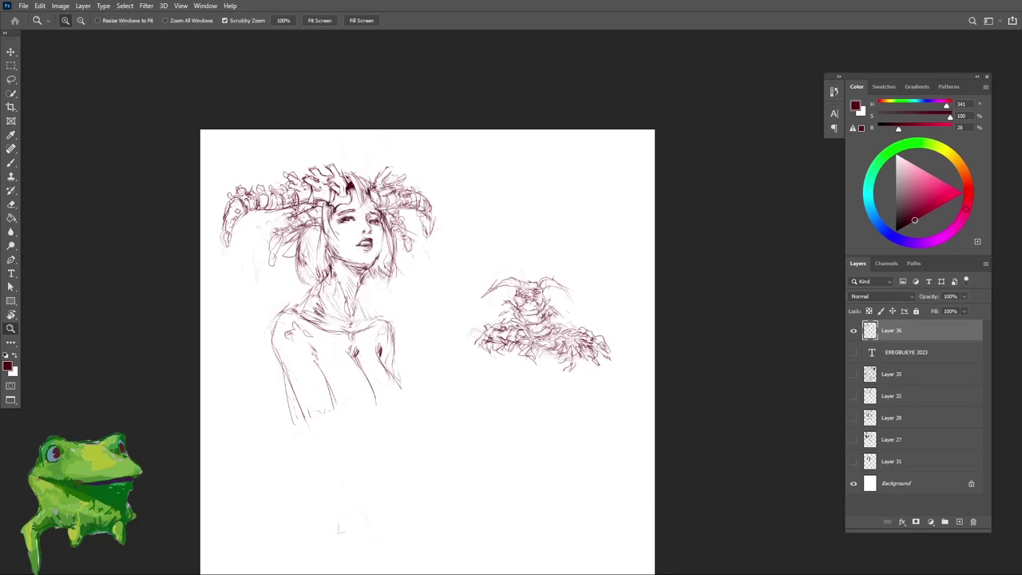
scroll(479, 365, "up", 2)
scroll(500, 384, "down", 2)
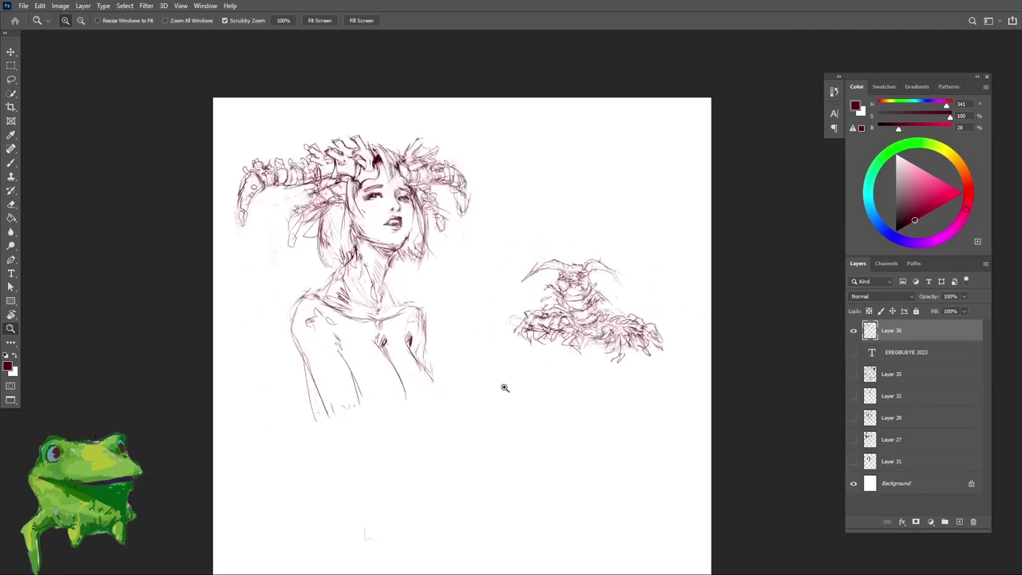
scroll(498, 412, "down", 1)
scroll(498, 412, "down", 1)
key("ctrl+t")
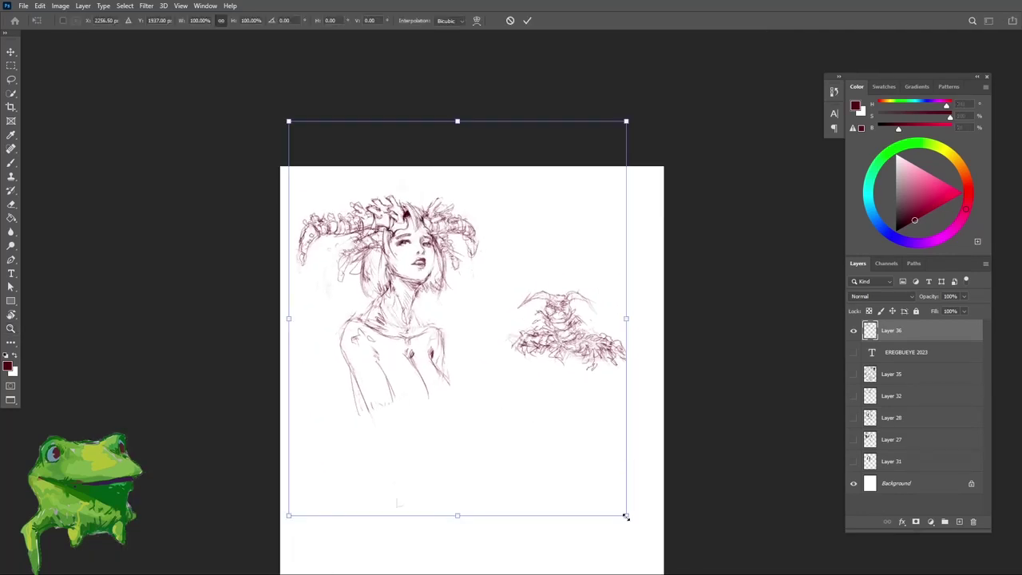
mouse_move(626, 516)
left_mouse_down()
mouse_move(525, 413)
mouse_move(519, 352)
mouse_move(595, 257)
mouse_move(497, 342)
left_mouse_up()
key("Return")
Step: Select the creature sketch with the Lasso, move it up beside the horned woman's head and deselect it
key("l")
key("v")
mouse_move(534, 308)
left_mouse_down()
mouse_move(516, 229)
mouse_move(570, 311)
mouse_move(539, 320)
left_mouse_up()
key("ctrl+d")
Step: Rough in the outline of a new face with short strokes in the empty area below the creature
key("z")
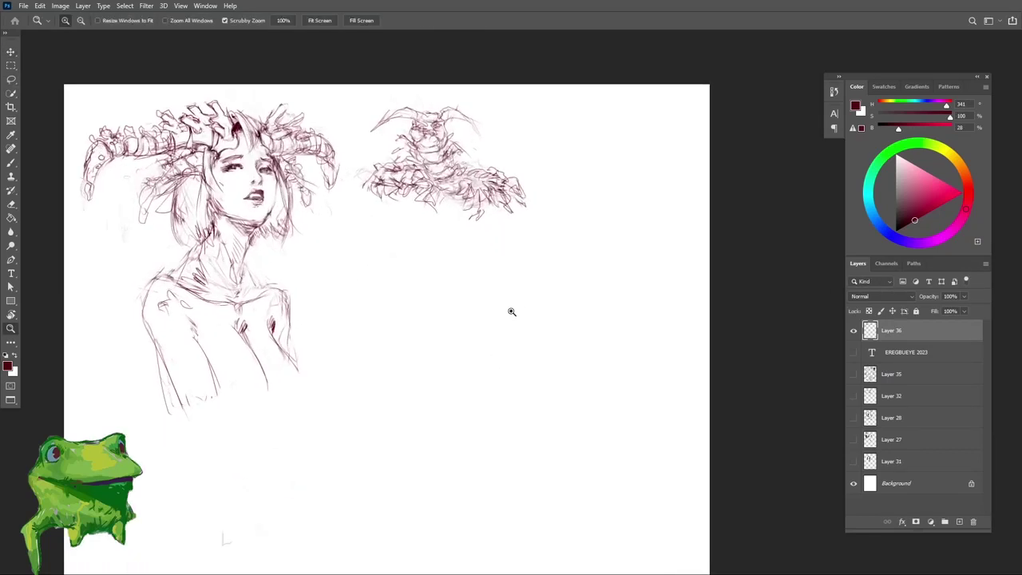
key("b")
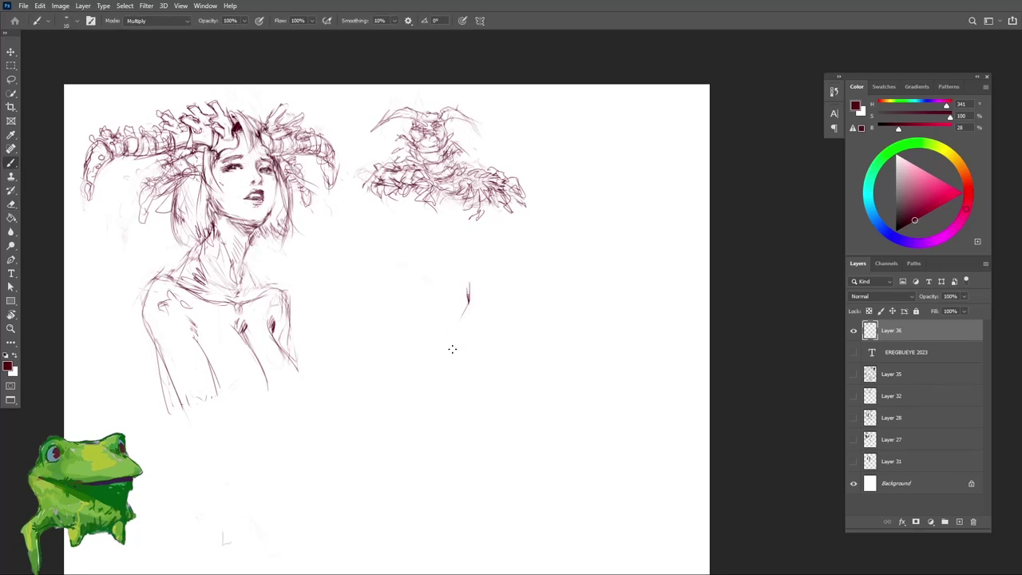
left_click_drag(448, 310, 455, 356)
left_click_drag(509, 278, 513, 303)
mouse_move(501, 279)
left_mouse_down()
mouse_move(500, 300)
mouse_move(456, 273)
mouse_move(476, 262)
left_mouse_up()
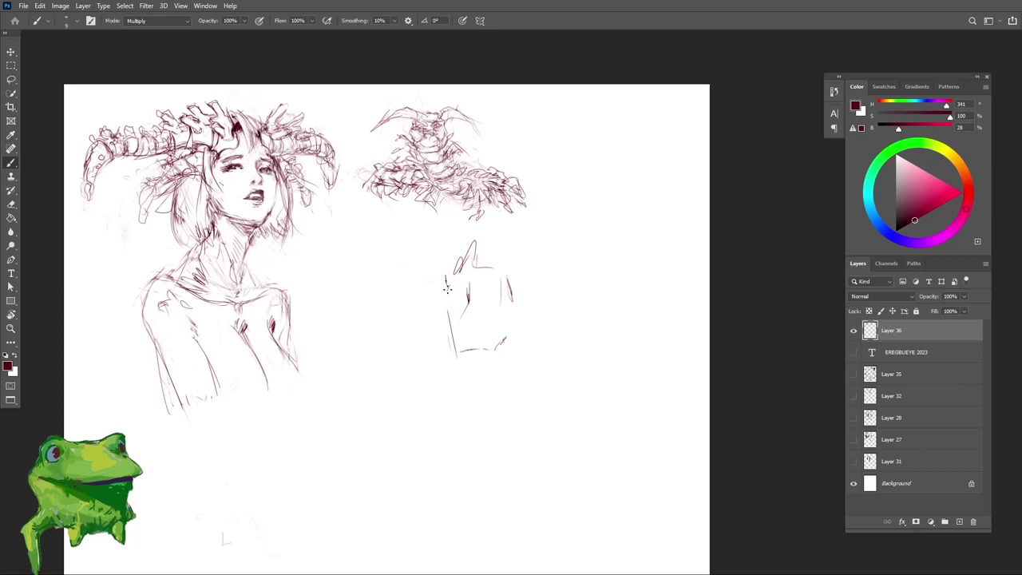
Step: Lasso the rough new face, move it lower on the canvas and deselect it
key("l")
mouse_move(490, 408)
left_mouse_down()
mouse_move(532, 269)
mouse_move(391, 377)
left_mouse_up()
key("v")
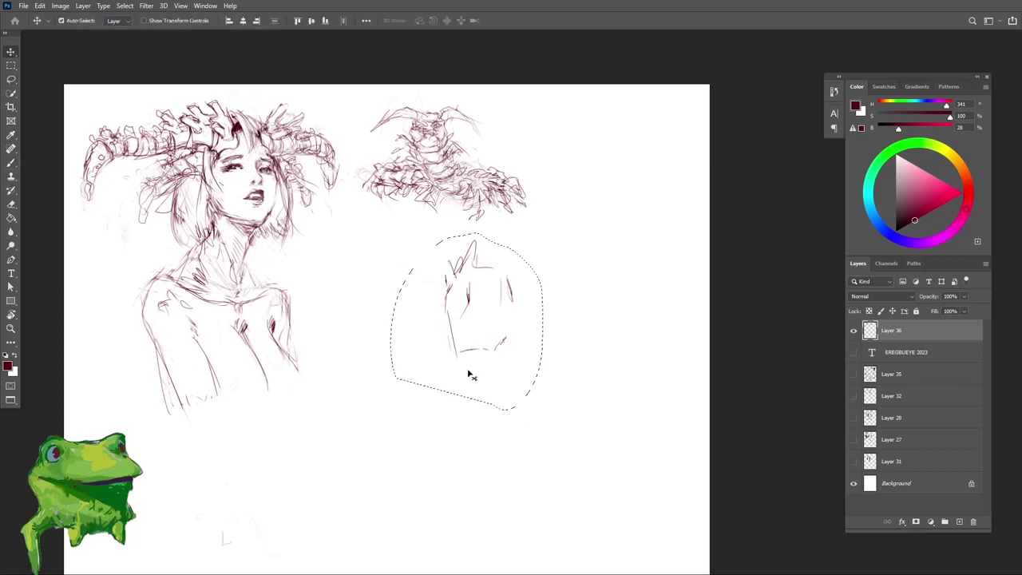
left_click_drag(511, 330, 515, 420)
key("ctrl+d")
Step: Draw pointed fringe strands over the new face's forehead and rough in both eyes
key("z")
left_click_drag(498, 347, 500, 323)
left_click_drag(500, 323, 487, 343)
key("b")
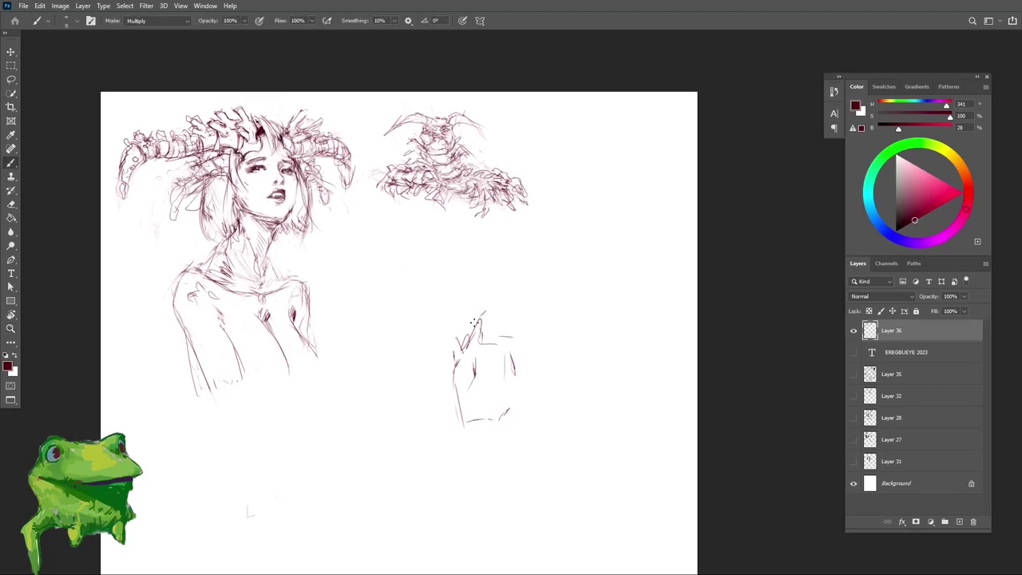
mouse_move(474, 321)
left_mouse_down()
mouse_move(477, 342)
mouse_move(519, 351)
mouse_move(517, 359)
mouse_move(500, 346)
left_mouse_up()
key("z")
key("b")
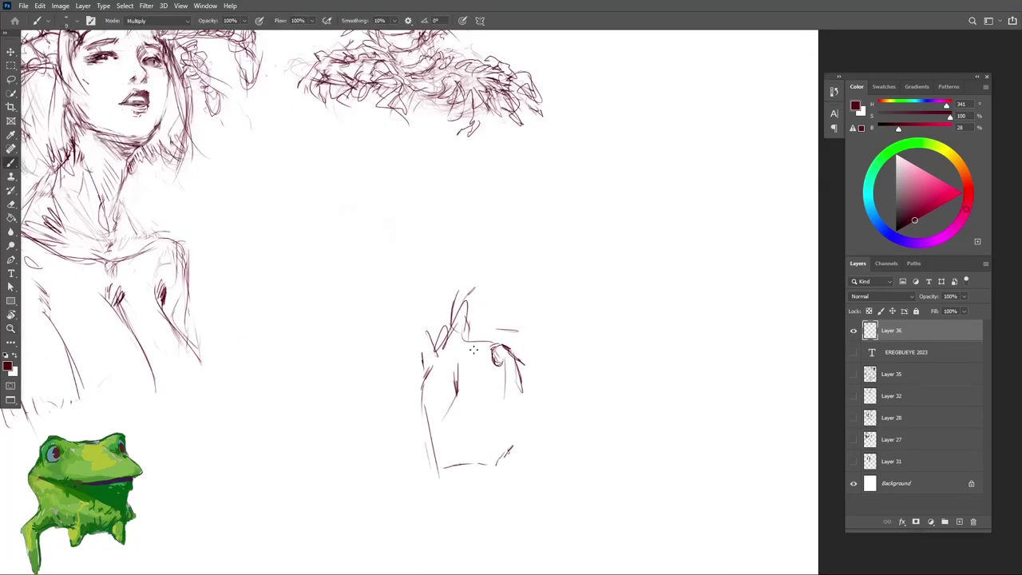
left_click_drag(433, 360, 436, 355)
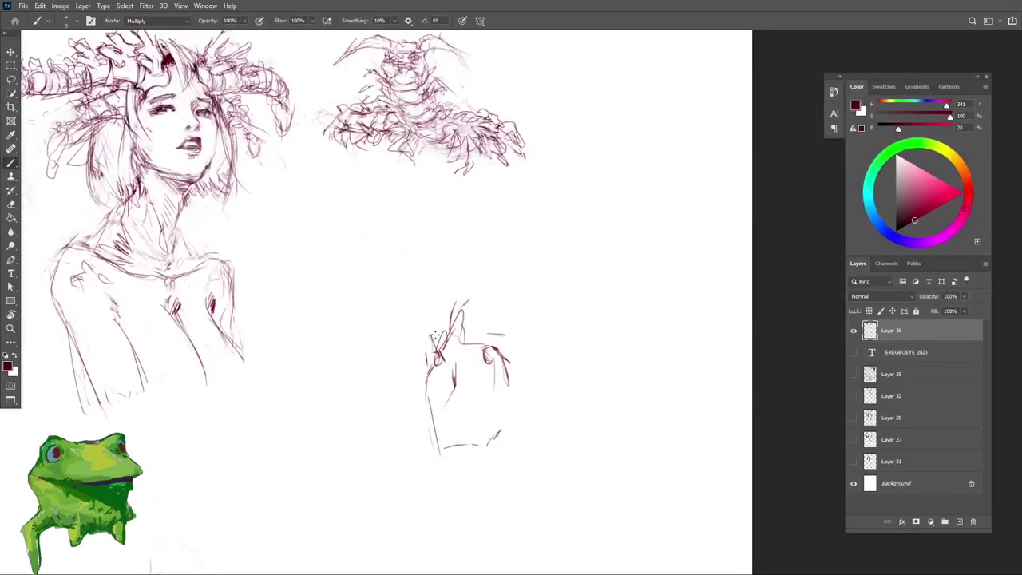
Step: Draw long hair strands from the forehead down the left side of the new face
left_click_drag(432, 340, 455, 302)
mouse_move(450, 341)
left_mouse_down()
mouse_move(420, 387)
mouse_move(429, 432)
left_mouse_up()
left_click_drag(431, 377, 433, 424)
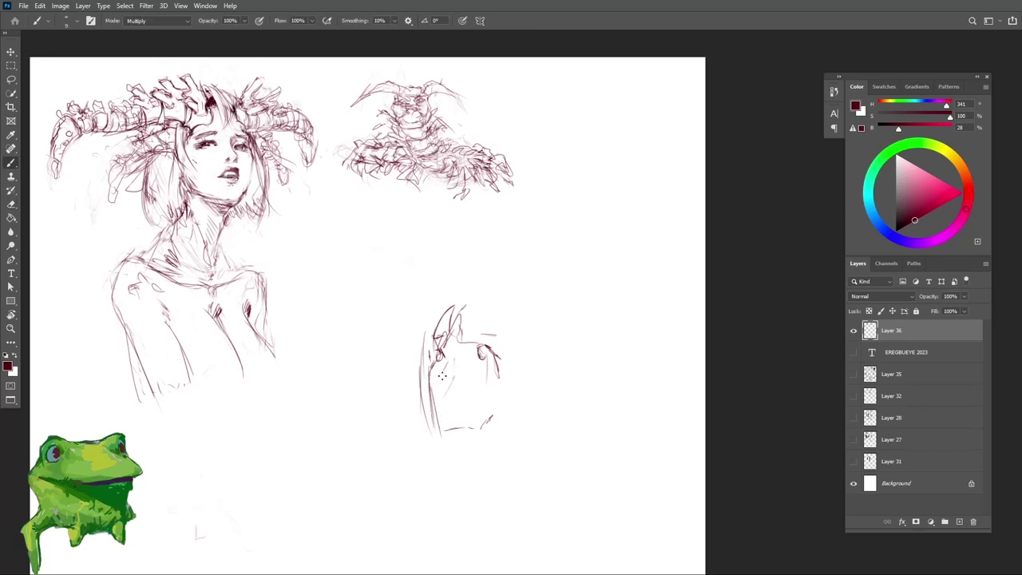
Step: Sketch small marks for the new face's nose and mouth
scroll(451, 384, "up", 1)
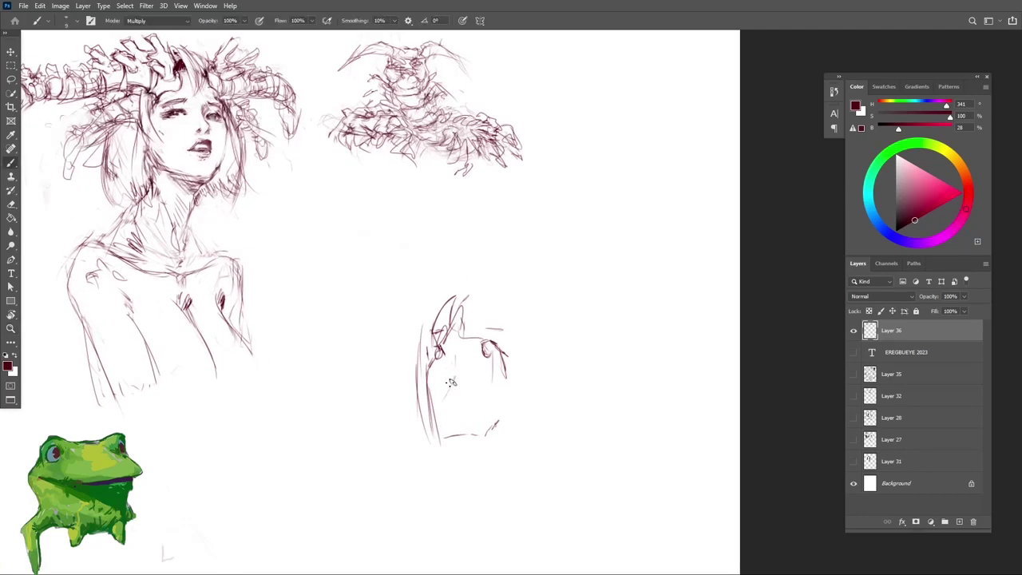
scroll(446, 361, "down", 1)
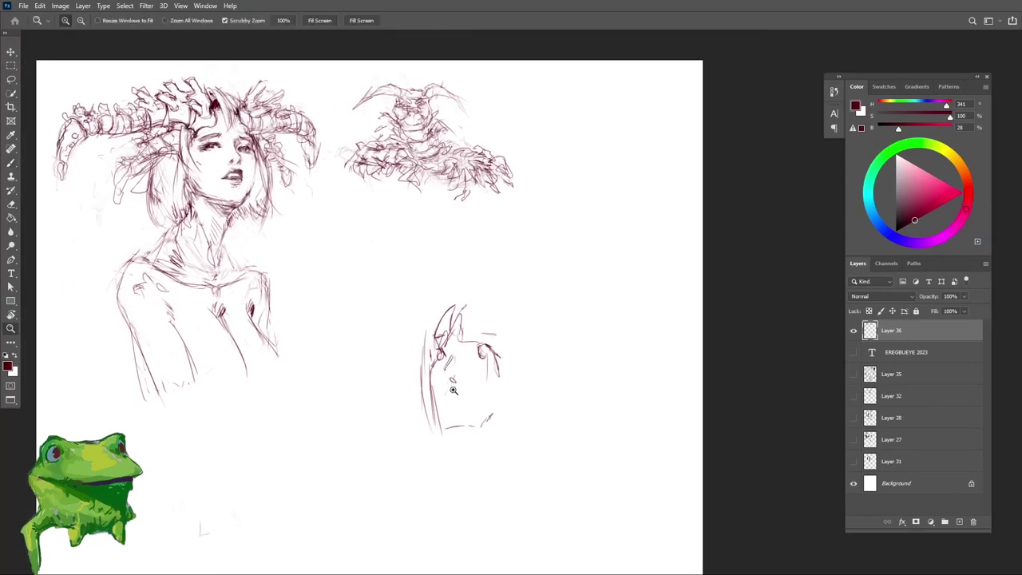
scroll(448, 401, "up", 1)
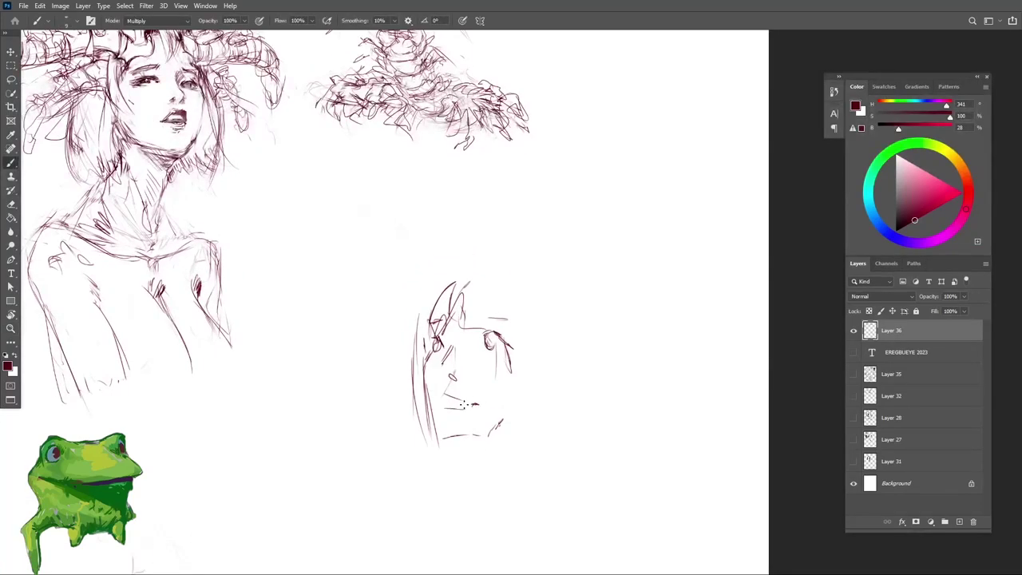
Step: Erase the rough jaw strokes of the new face and redraw the jaw and chin line
key("e")
left_click_drag(499, 425, 456, 433)
mouse_move(429, 391)
left_mouse_down()
mouse_move(438, 430)
mouse_move(474, 436)
mouse_move(458, 443)
mouse_move(485, 440)
left_mouse_up()
key("e")
scroll(484, 429, "down", 2)
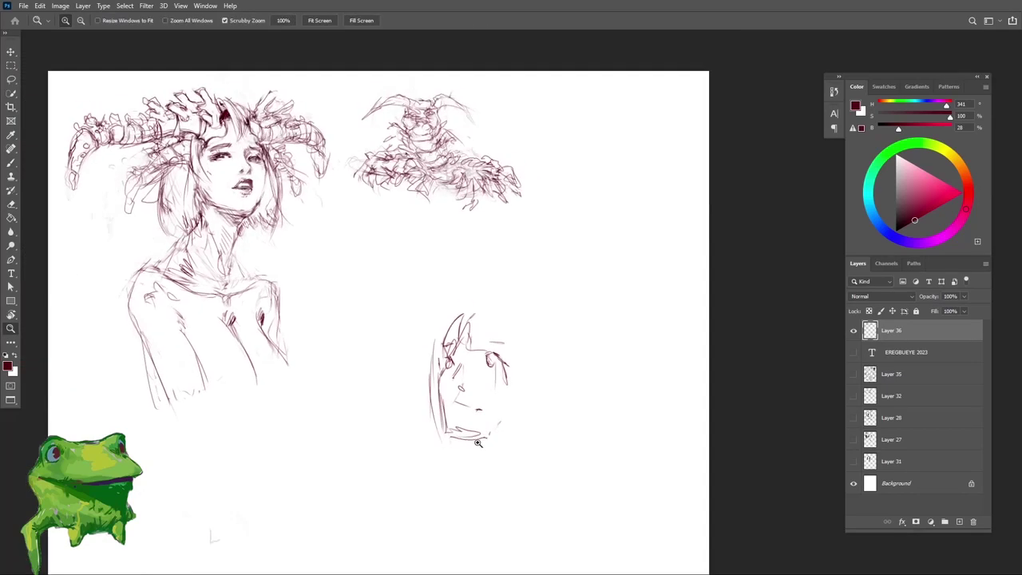
scroll(466, 429, "up", 1)
key("b")
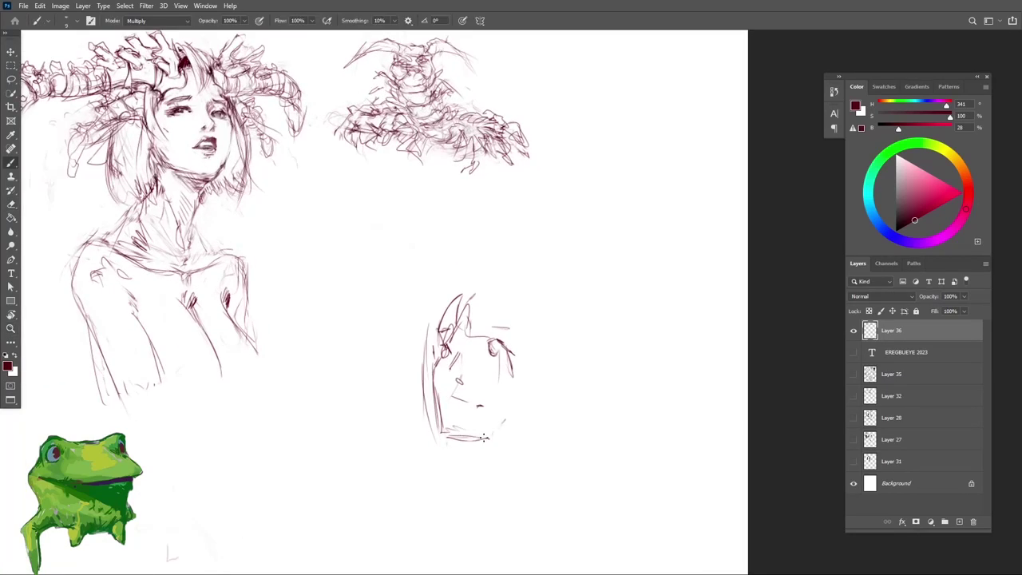
key("e")
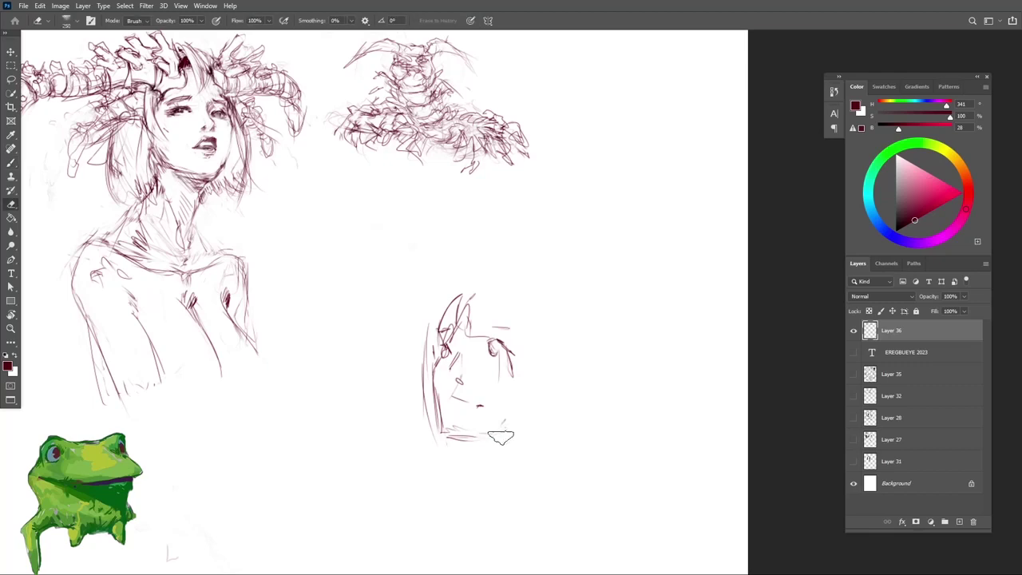
left_click_drag(500, 436, 486, 440)
key("b")
mouse_move(468, 433)
left_mouse_down()
mouse_move(500, 434)
mouse_move(509, 416)
mouse_move(474, 439)
mouse_move(478, 420)
left_mouse_up()
key("e")
Step: Erase the rough mouth line on the new face and redraw it as fuller lips
key("z")
key("b")
key("z")
key("b")
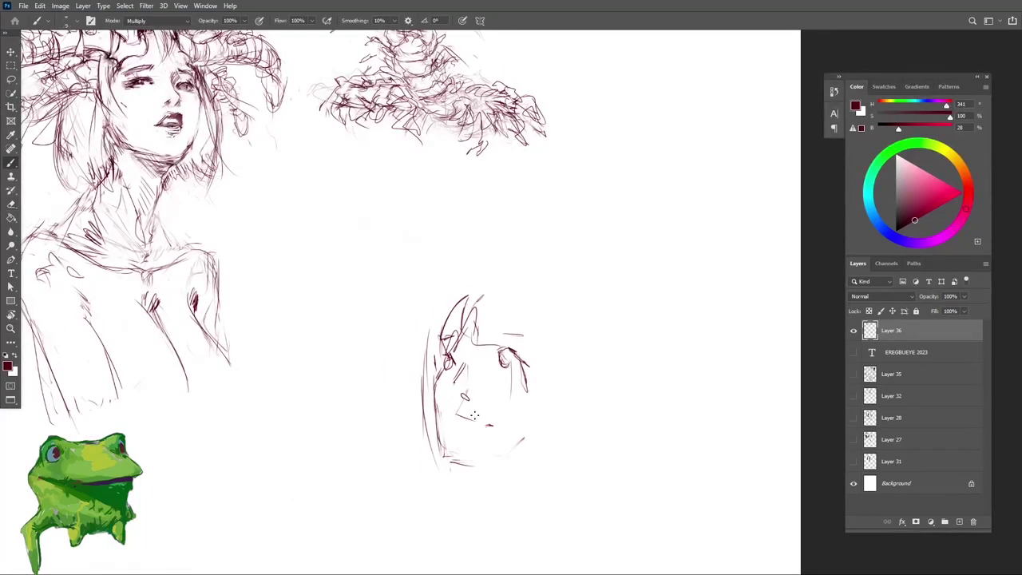
key("e")
left_click_drag(458, 412, 445, 413)
key("b")
key("z")
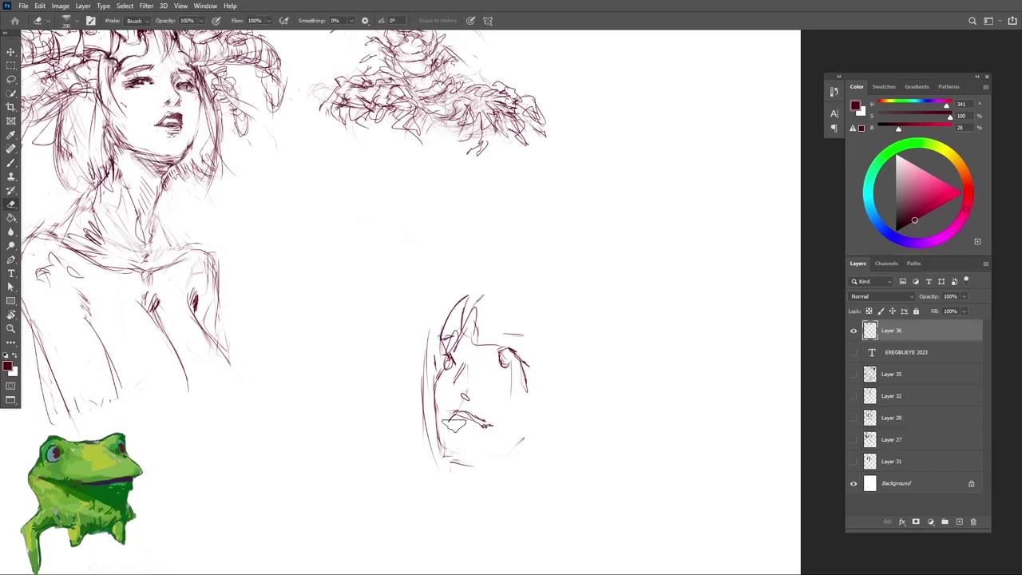
key("b")
mouse_move(457, 423)
left_mouse_down()
mouse_move(482, 430)
mouse_move(455, 426)
mouse_move(481, 427)
mouse_move(464, 430)
mouse_move(445, 460)
mouse_move(524, 410)
mouse_move(503, 432)
mouse_move(518, 383)
mouse_move(500, 403)
left_mouse_up()
Step: Draw the new face's right eyebrow and the hair line rising from it to the crown
key("z")
key("b")
left_click_drag(512, 357, 515, 397)
key("ctrl+z")
mouse_move(479, 318)
left_mouse_down()
mouse_move(497, 309)
mouse_move(516, 323)
left_mouse_up()
mouse_move(493, 316)
left_mouse_down()
mouse_move(484, 328)
mouse_move(500, 315)
mouse_move(538, 336)
mouse_move(549, 393)
mouse_move(530, 404)
mouse_move(547, 335)
mouse_move(506, 388)
mouse_move(522, 313)
mouse_move(504, 283)
left_mouse_up()
Step: Draw the bob hair's contour from the crown down the right side to its lower ends, cleaning overlaps with the Eraser
key("z")
key("e")
key("b")
mouse_move(494, 294)
left_mouse_down()
mouse_move(530, 298)
mouse_move(546, 313)
mouse_move(559, 392)
mouse_move(549, 416)
left_mouse_up()
mouse_move(523, 400)
left_mouse_down()
mouse_move(501, 409)
mouse_move(519, 411)
left_mouse_up()
key("e")
left_click_drag(546, 345, 555, 402)
key("b")
left_click_drag(551, 302, 556, 429)
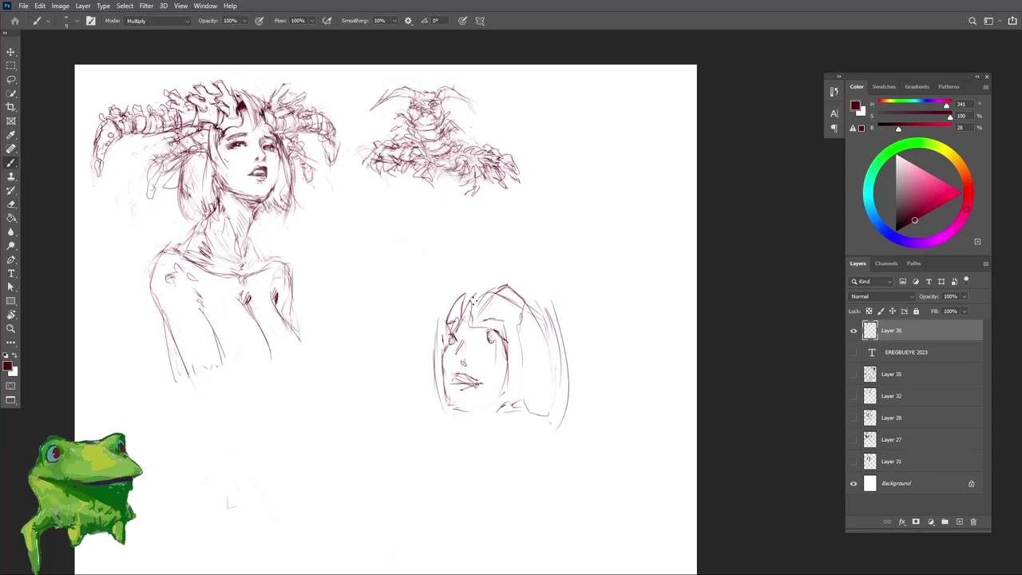
Step: Add hair strokes over the crown and sketch the first neck lines below the chin
mouse_move(468, 297)
left_mouse_down()
mouse_move(497, 284)
mouse_move(475, 328)
mouse_move(474, 294)
mouse_move(548, 305)
mouse_move(554, 400)
mouse_move(566, 364)
mouse_move(535, 372)
left_mouse_up()
left_click_drag(468, 373, 482, 386)
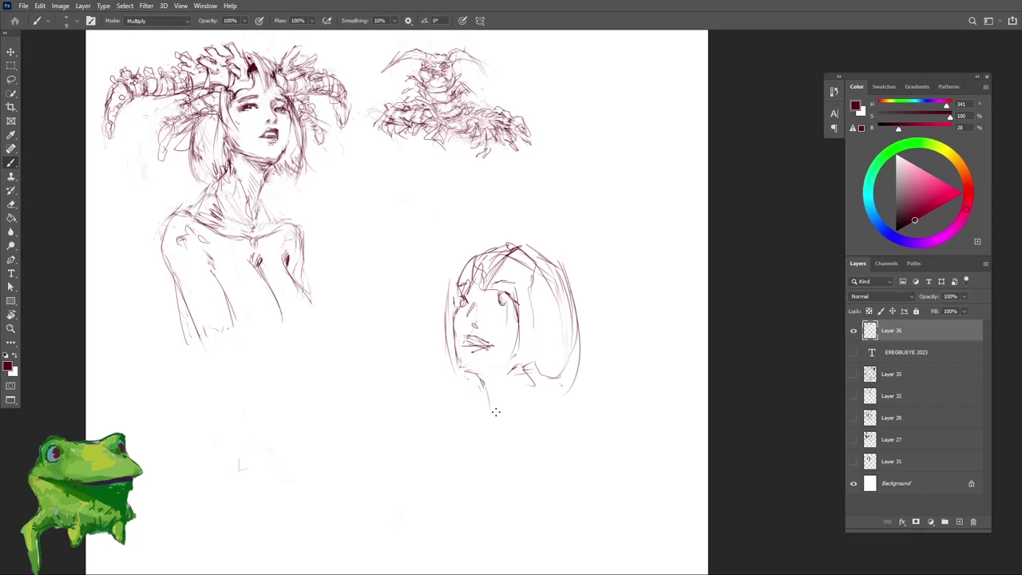
mouse_move(481, 380)
left_mouse_down()
mouse_move(490, 419)
mouse_move(515, 389)
mouse_move(516, 365)
mouse_move(492, 368)
mouse_move(485, 418)
left_mouse_up()
key("z")
key("ctrl+space")
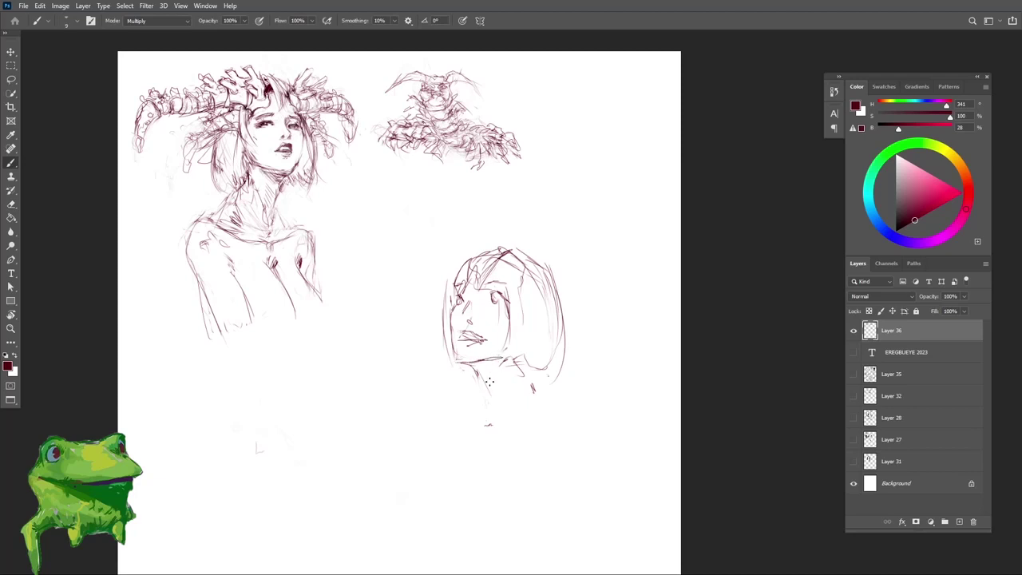
Step: Clean up the lips and jaw with the Eraser and strengthen the hair's outer contour on both sides
key("e")
mouse_move(506, 354)
left_mouse_down()
mouse_move(476, 360)
mouse_move(493, 365)
mouse_move(481, 346)
mouse_move(489, 341)
left_mouse_up()
key("b")
key("e")
key("b")
key("b")
mouse_move(458, 278)
left_mouse_down()
mouse_move(439, 353)
mouse_move(455, 279)
left_mouse_up()
mouse_move(527, 254)
left_mouse_down()
mouse_move(560, 301)
mouse_move(552, 283)
mouse_move(561, 341)
left_mouse_up()
key("e")
key("b")
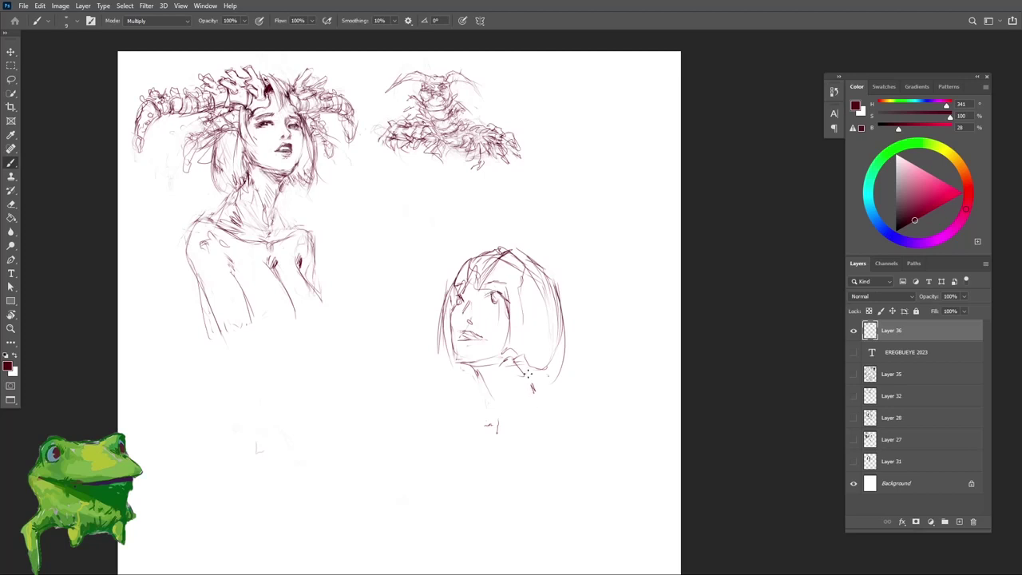
Step: Draw the new figure's neck and a V-shaped open collar with shoulder lines beneath the head
left_click_drag(533, 399, 505, 471)
mouse_move(481, 398)
left_mouse_down()
mouse_move(480, 468)
mouse_move(466, 463)
mouse_move(455, 426)
mouse_move(474, 398)
left_mouse_up()
mouse_move(518, 447)
left_mouse_down()
mouse_move(491, 496)
mouse_move(557, 440)
left_mouse_up()
mouse_move(537, 383)
left_mouse_down()
mouse_move(533, 399)
mouse_move(471, 381)
left_mouse_up()
key("e")
key("z")
key("r")
left_click_drag(595, 376, 502, 420)
key("Escape")
Step: Sketch a pointed curved form over the top of the new head and a rounded limb-like shape extending left
key("z")
left_click_drag(509, 347, 528, 325)
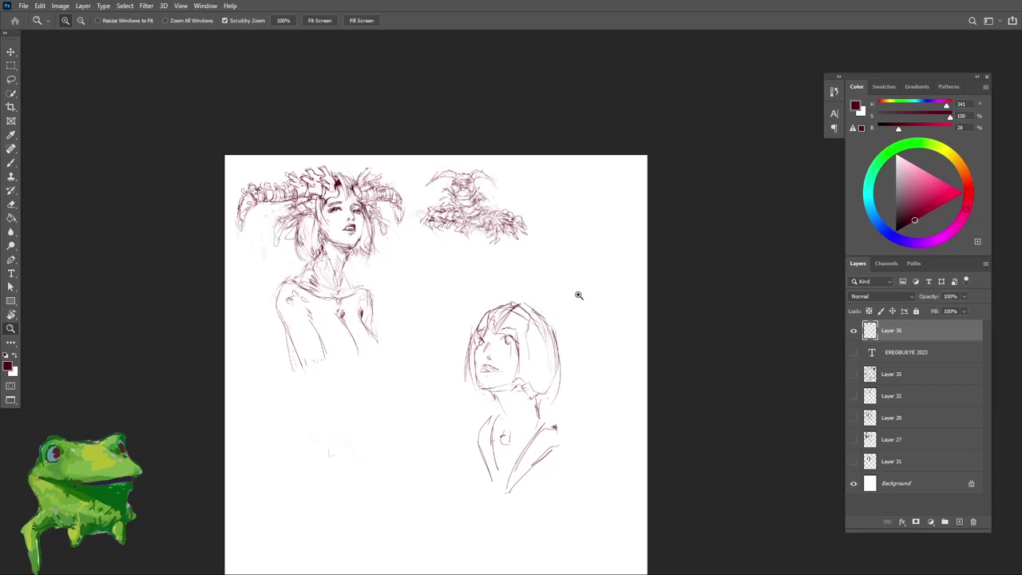
left_click_drag(597, 286, 607, 280)
mouse_move(554, 301)
left_mouse_down()
mouse_move(556, 292)
mouse_move(533, 320)
mouse_move(552, 315)
left_mouse_up()
key("b")
mouse_move(505, 284)
left_mouse_down()
mouse_move(550, 306)
mouse_move(557, 326)
left_mouse_up()
mouse_move(516, 286)
left_mouse_down()
mouse_move(544, 340)
mouse_move(525, 294)
mouse_move(458, 293)
mouse_move(475, 307)
mouse_move(499, 296)
mouse_move(517, 305)
mouse_move(421, 270)
mouse_move(440, 278)
mouse_move(414, 295)
mouse_move(452, 307)
mouse_move(449, 316)
mouse_move(399, 281)
mouse_move(390, 298)
mouse_move(419, 304)
mouse_move(400, 279)
mouse_move(382, 316)
mouse_move(413, 276)
mouse_move(372, 338)
mouse_move(374, 391)
mouse_move(517, 293)
mouse_move(492, 271)
mouse_move(508, 302)
left_mouse_up()
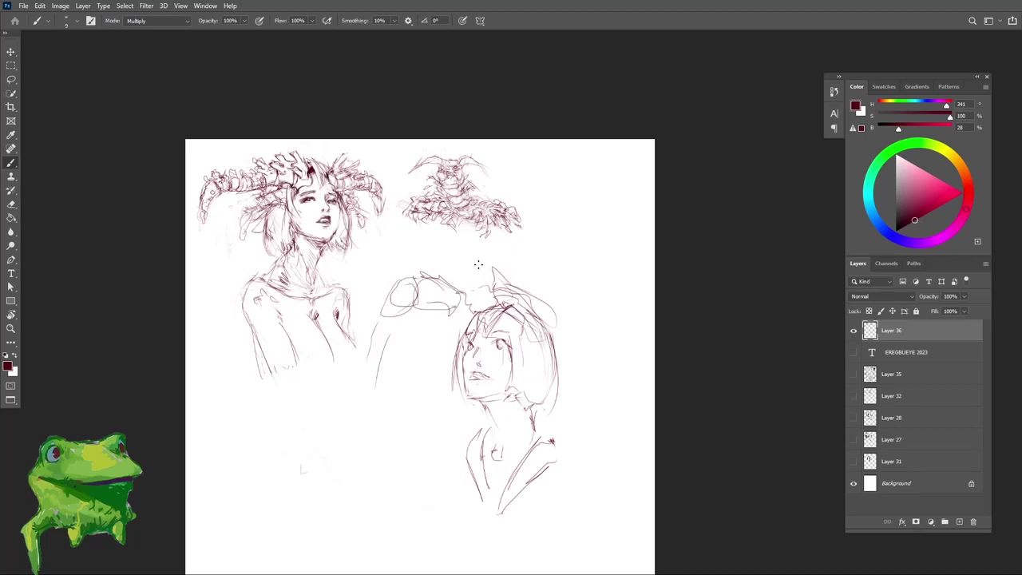
Step: Connect the limb-like shape to the top of the head with loose curves and a long line beneath it
mouse_move(464, 257)
left_mouse_down()
mouse_move(496, 280)
mouse_move(444, 272)
left_mouse_up()
mouse_move(410, 367)
left_mouse_down()
mouse_move(460, 294)
mouse_move(452, 297)
mouse_move(479, 270)
left_mouse_up()
left_click_drag(468, 291, 523, 270)
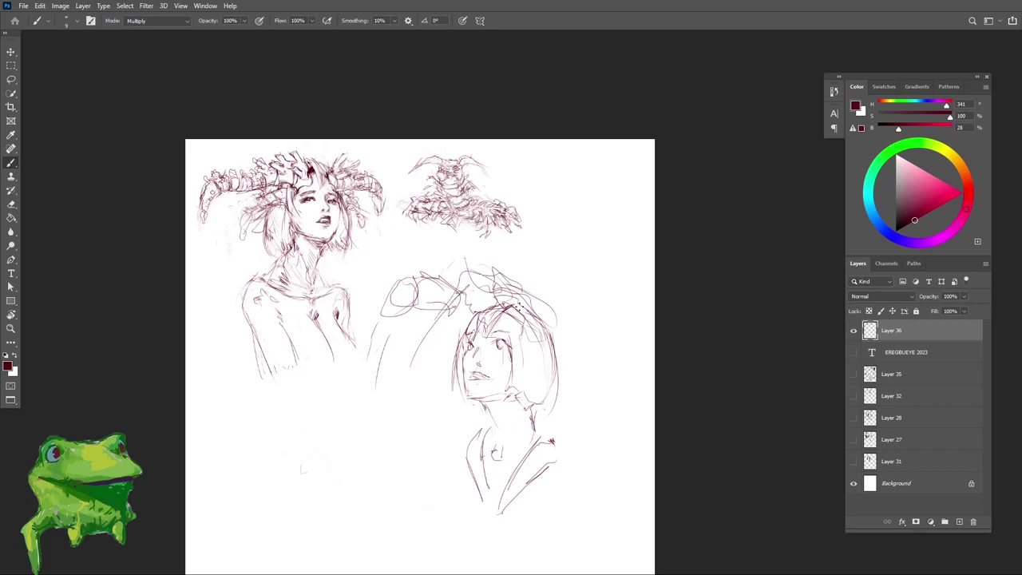
Step: Add rough segment shapes over and beyond the right side of the hair and lighten the overlapping lines with the Eraser
mouse_move(528, 364)
left_mouse_down()
mouse_move(554, 337)
mouse_move(550, 373)
mouse_move(520, 397)
mouse_move(540, 409)
mouse_move(557, 384)
mouse_move(531, 383)
mouse_move(560, 387)
left_mouse_up()
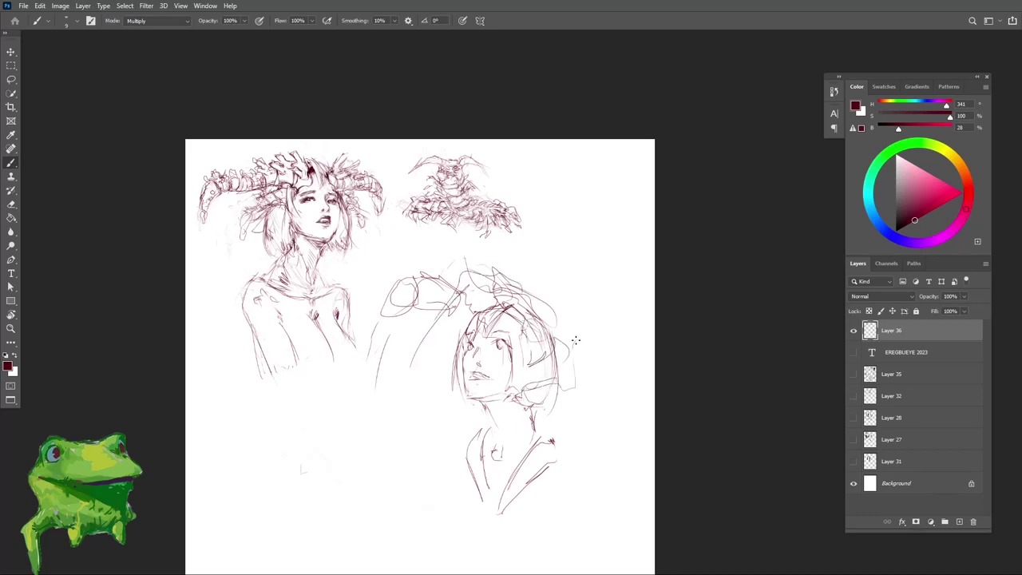
left_click_drag(575, 338, 578, 391)
key("e")
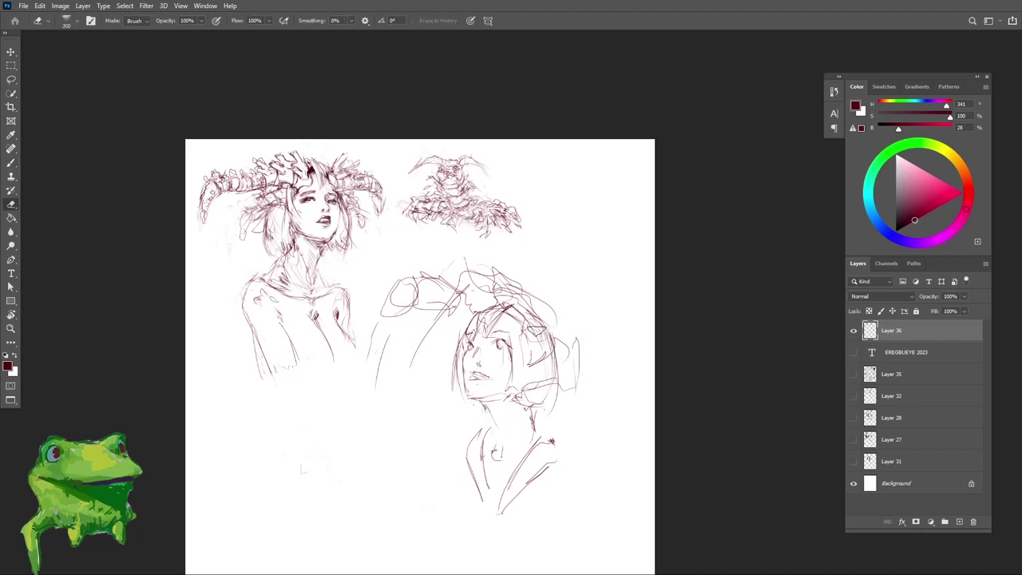
mouse_move(537, 330)
left_mouse_down()
mouse_move(561, 355)
mouse_move(545, 385)
mouse_move(559, 360)
left_mouse_up()
key("b")
key("ctrl+z")
key("ctrl+z")
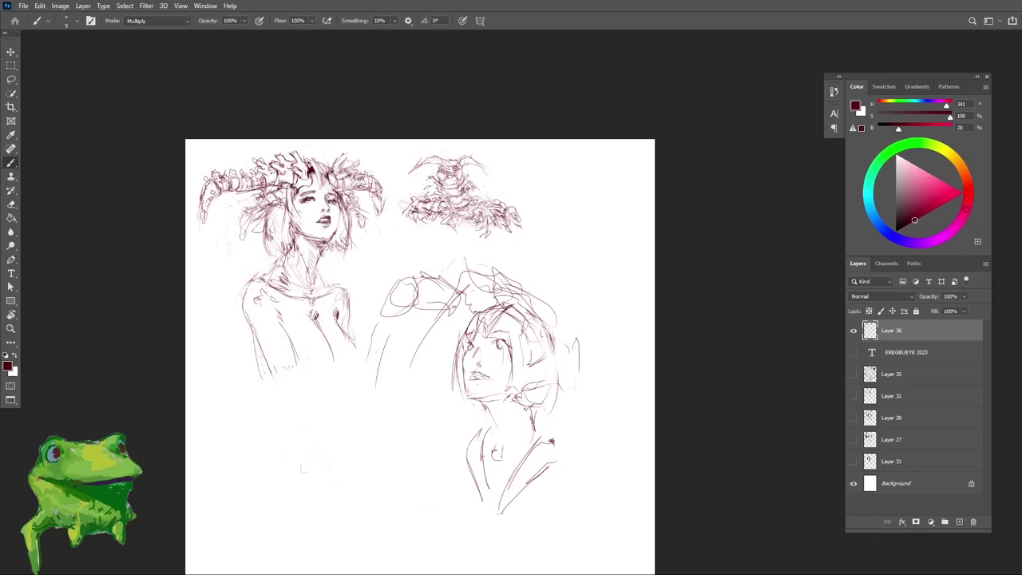
Step: Draw rounded segment outlines inside the right side of the hair
left_click_drag(506, 368, 544, 368)
mouse_move(540, 307)
left_mouse_down()
mouse_move(557, 333)
mouse_move(548, 306)
left_mouse_up()
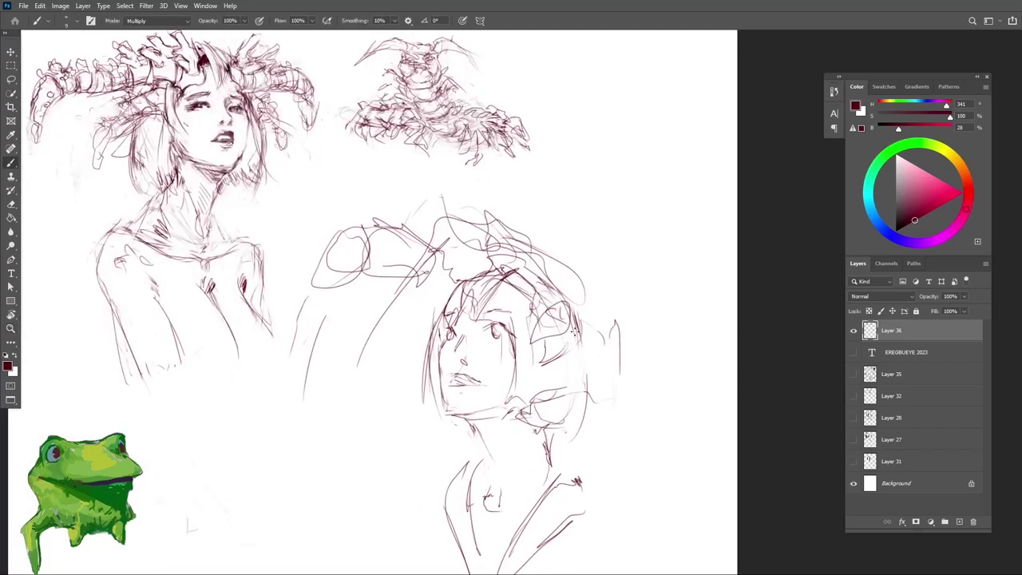
left_click_drag(535, 391, 550, 388)
Step: Draw a long curve around the outer right edge of the hair, undoing and replacing the first attempt
scroll(606, 375, "down", 2)
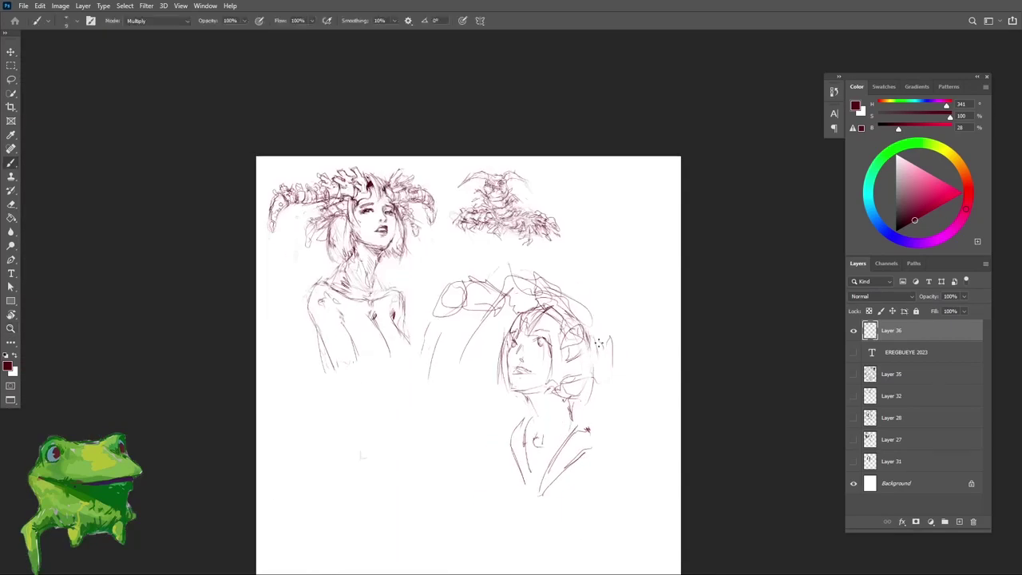
left_click_drag(599, 335, 587, 386)
key("ctrl+z")
mouse_move(590, 316)
left_mouse_down()
mouse_move(589, 398)
mouse_move(575, 380)
left_mouse_up()
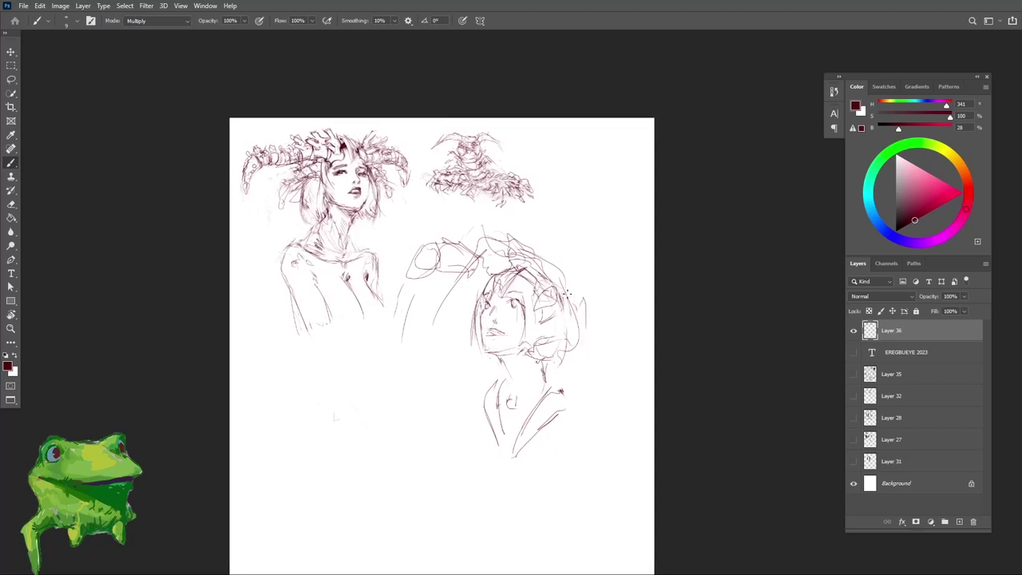
key("z")
mouse_move(549, 323)
left_mouse_down()
mouse_move(559, 321)
mouse_move(546, 317)
mouse_move(543, 353)
mouse_move(531, 359)
left_mouse_up()
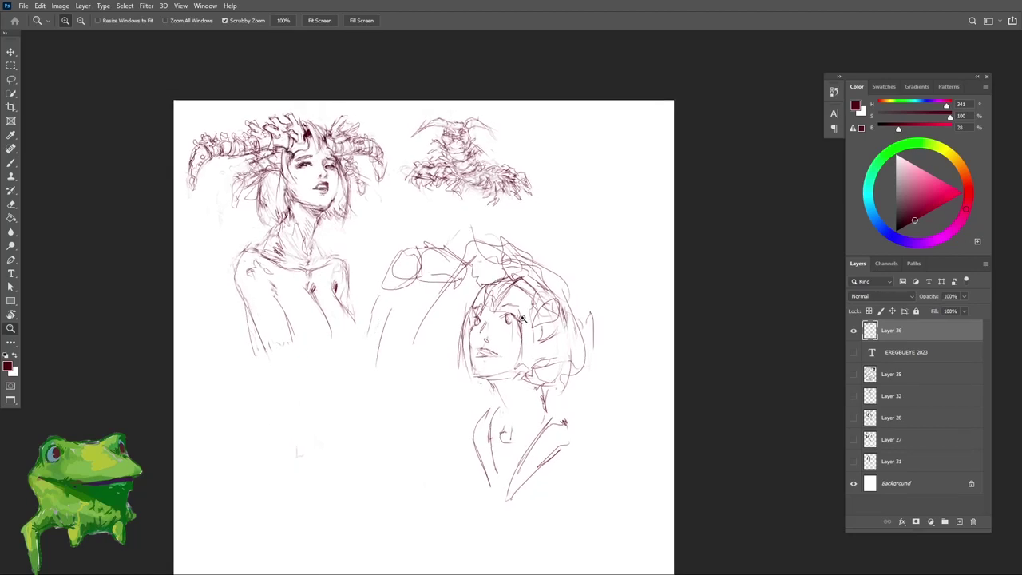
Step: Lighten the overlapping headpiece lines above the hair with the Eraser and redraw the segment outlines across the top of the head
key("e")
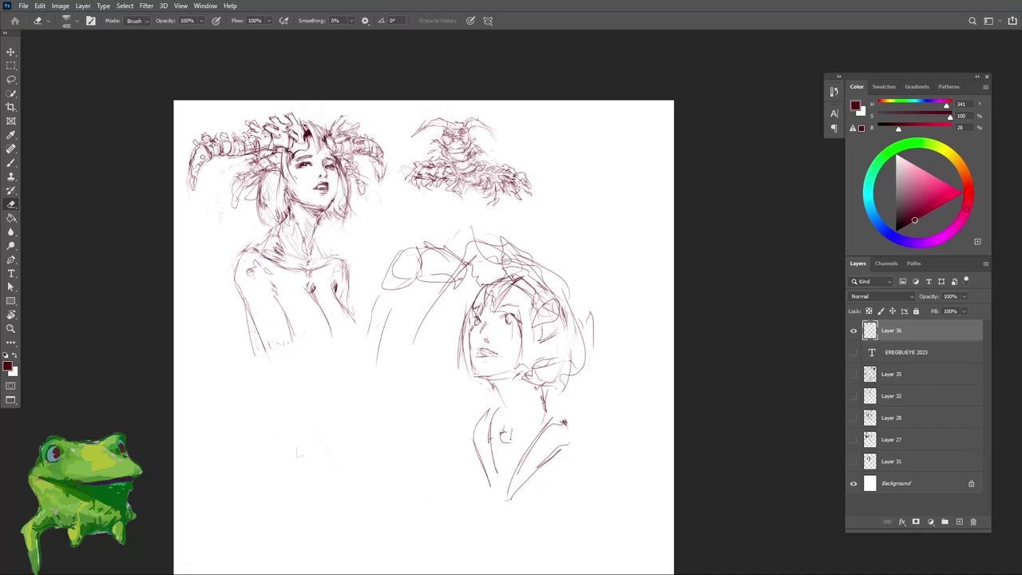
key("z")
left_click_drag(513, 268, 520, 266)
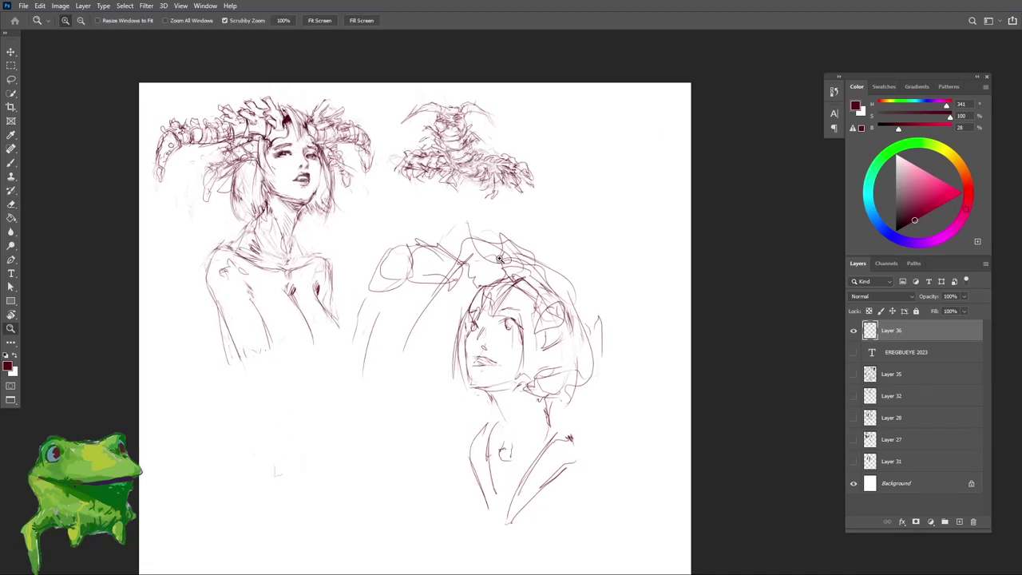
key("b")
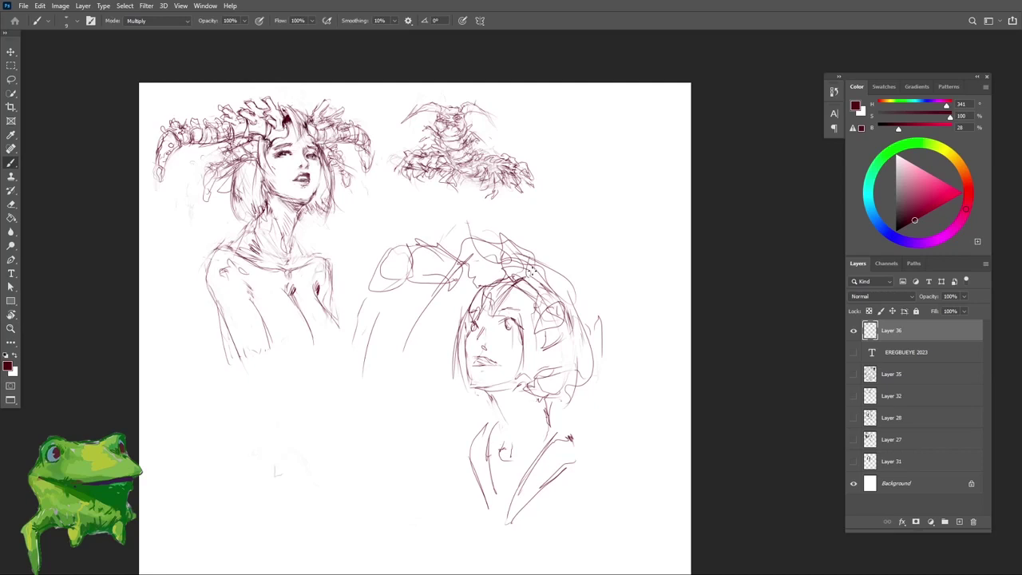
key("e")
mouse_move(527, 257)
left_mouse_down()
mouse_move(479, 249)
mouse_move(519, 275)
mouse_move(528, 253)
mouse_move(454, 272)
mouse_move(477, 275)
mouse_move(452, 284)
mouse_move(472, 286)
left_mouse_up()
key("b")
key("ctrl+z")
mouse_move(470, 251)
left_mouse_down()
mouse_move(483, 269)
mouse_move(516, 252)
mouse_move(570, 290)
left_mouse_up()
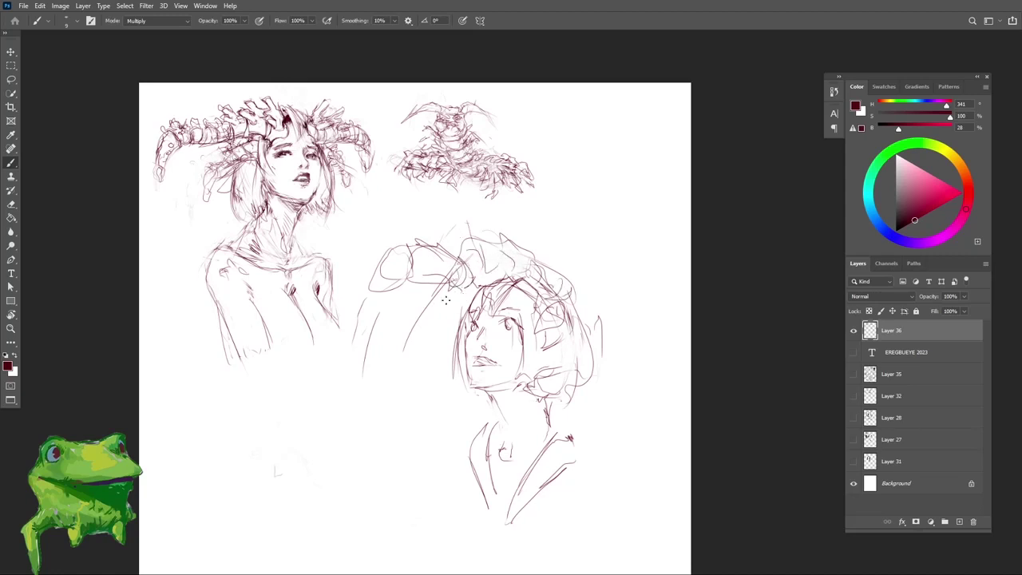
Step: Draw a long curve with a wavy, scalloped edge beneath the limb-like shape beside the bob-haired woman's face
left_click_drag(436, 297, 415, 376)
left_click_drag(451, 289, 423, 330)
scroll(487, 352, "up", 1)
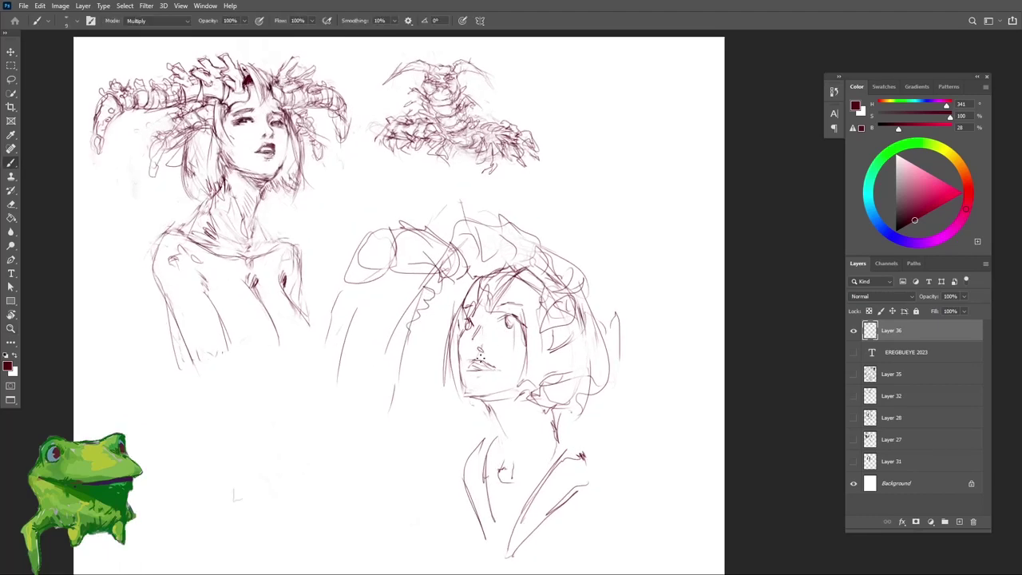
Step: Lighten the bob-haired woman's mouth with the Eraser and redraw the lip lines more softly
mouse_move(508, 390)
left_mouse_down()
mouse_move(477, 390)
mouse_move(526, 389)
mouse_move(511, 377)
mouse_move(492, 383)
mouse_move(503, 364)
left_mouse_up()
key("e")
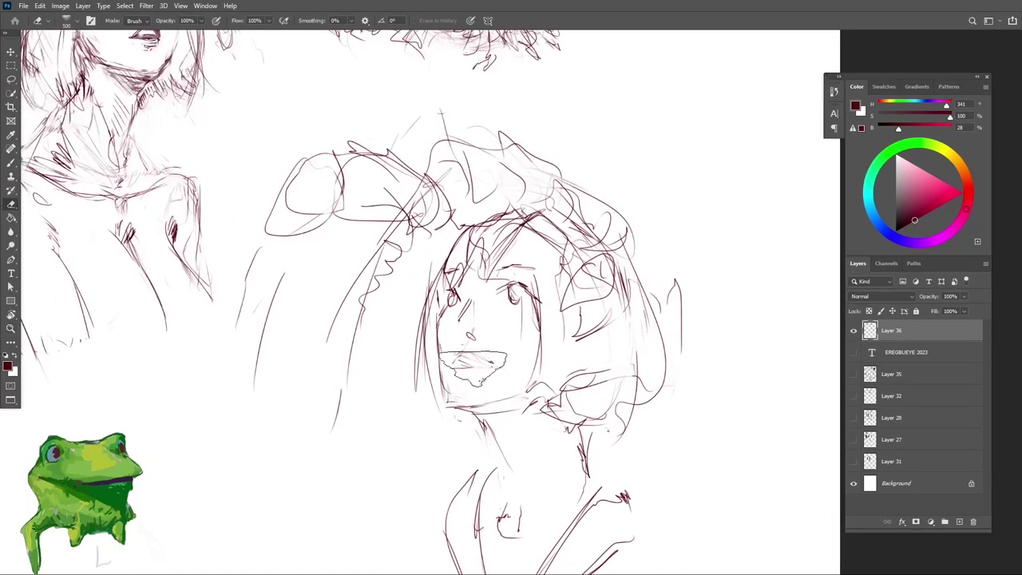
key("b")
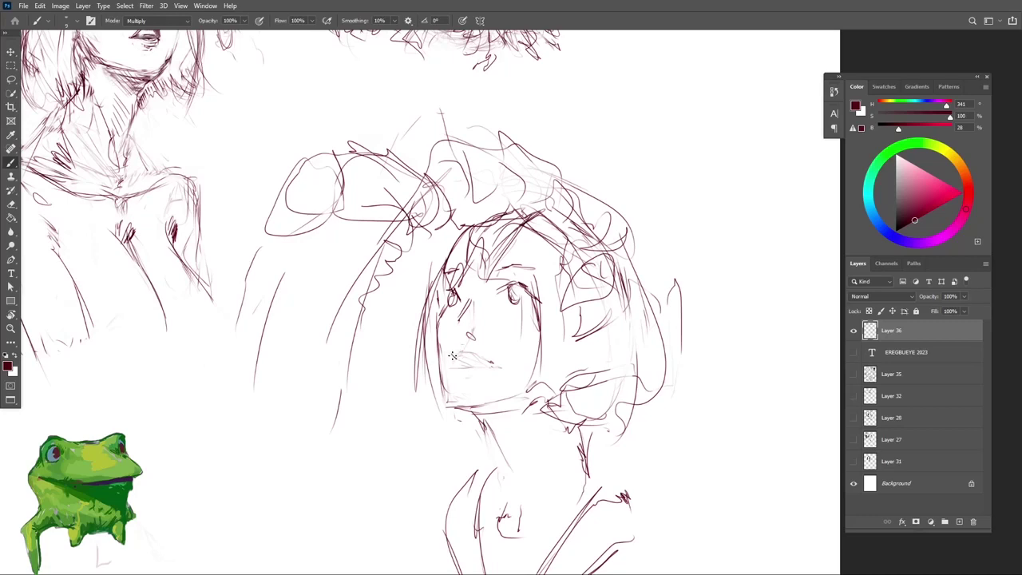
scroll(491, 365, "down", 5)
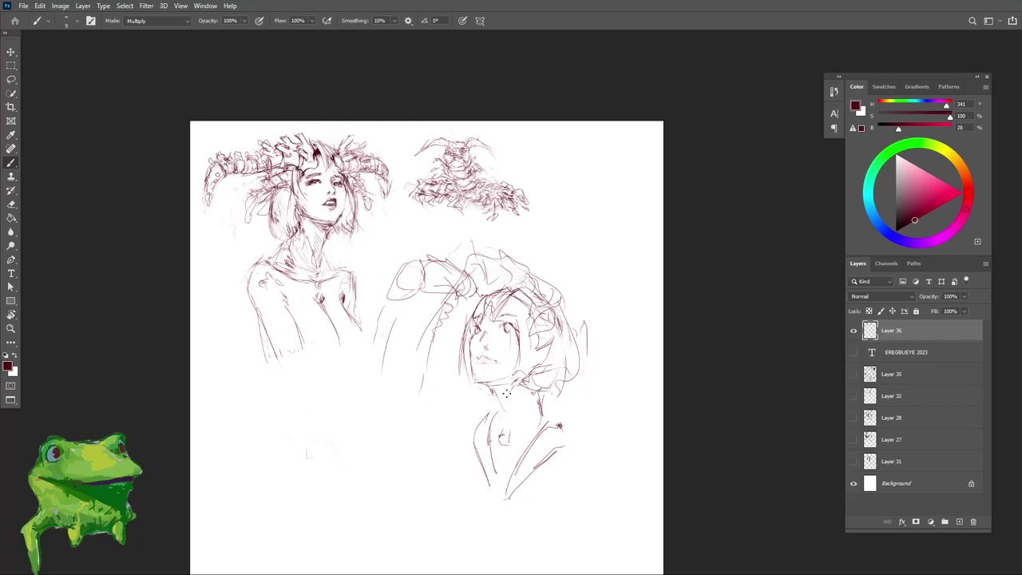
Step: Add curved strands around the outer right edge of the hair and short pointed tips below its left side
mouse_move(520, 391)
left_mouse_down()
mouse_move(570, 361)
mouse_move(551, 399)
mouse_move(567, 312)
mouse_move(581, 339)
mouse_move(559, 291)
mouse_move(590, 346)
left_mouse_up()
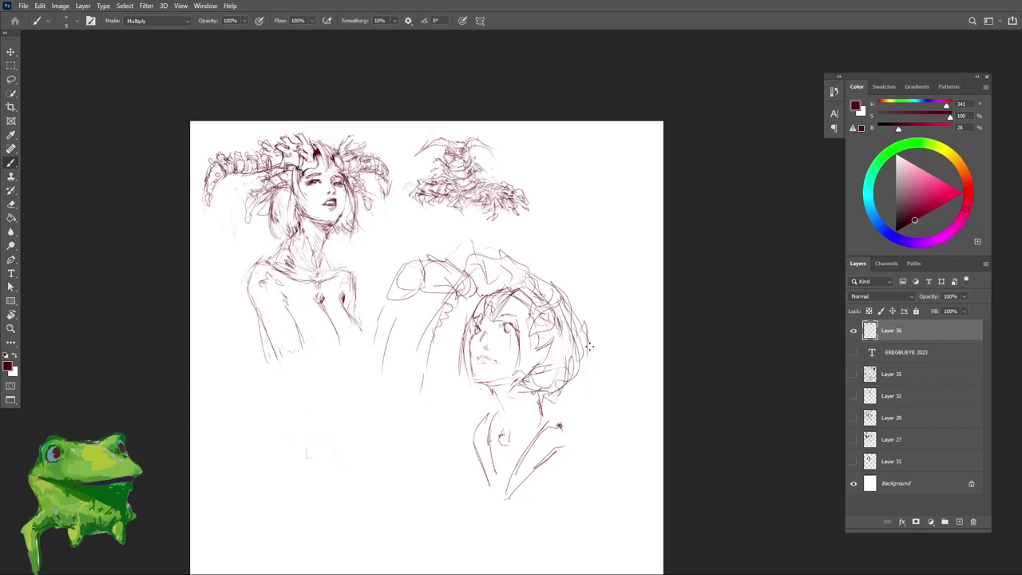
left_click_drag(467, 392, 461, 369)
key("ctrl+space")
mouse_move(467, 324)
left_mouse_down()
mouse_move(461, 345)
mouse_move(442, 351)
left_mouse_up()
left_click_drag(500, 350, 520, 358)
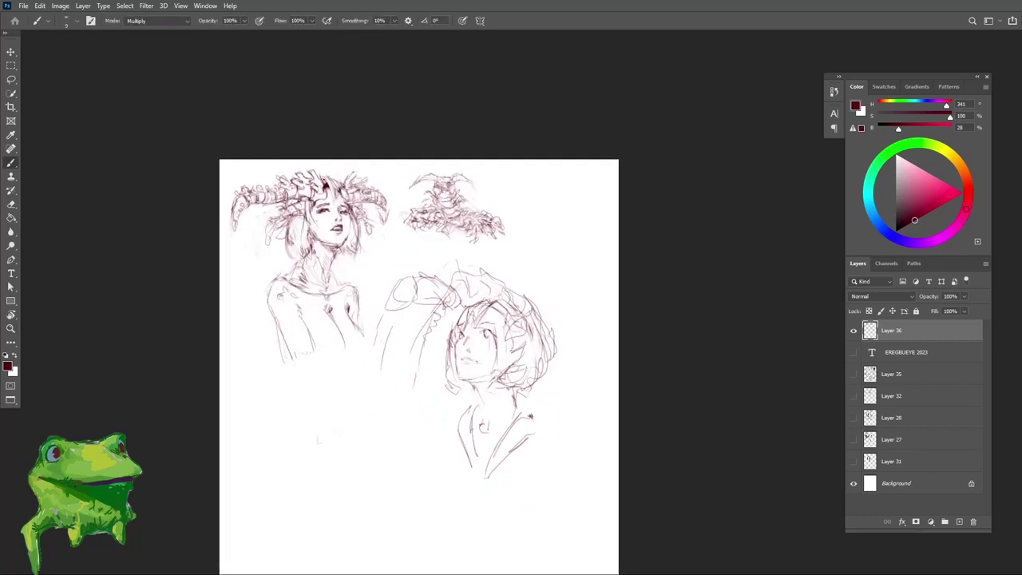
Step: Sketch the right shoulder and sleeve with loose overlapping curves and long lines running down the arm
mouse_move(524, 390)
left_mouse_down()
mouse_move(552, 388)
mouse_move(521, 416)
mouse_move(537, 418)
mouse_move(543, 400)
mouse_move(537, 414)
mouse_move(557, 418)
mouse_move(534, 466)
left_mouse_up()
left_click_drag(540, 463, 553, 407)
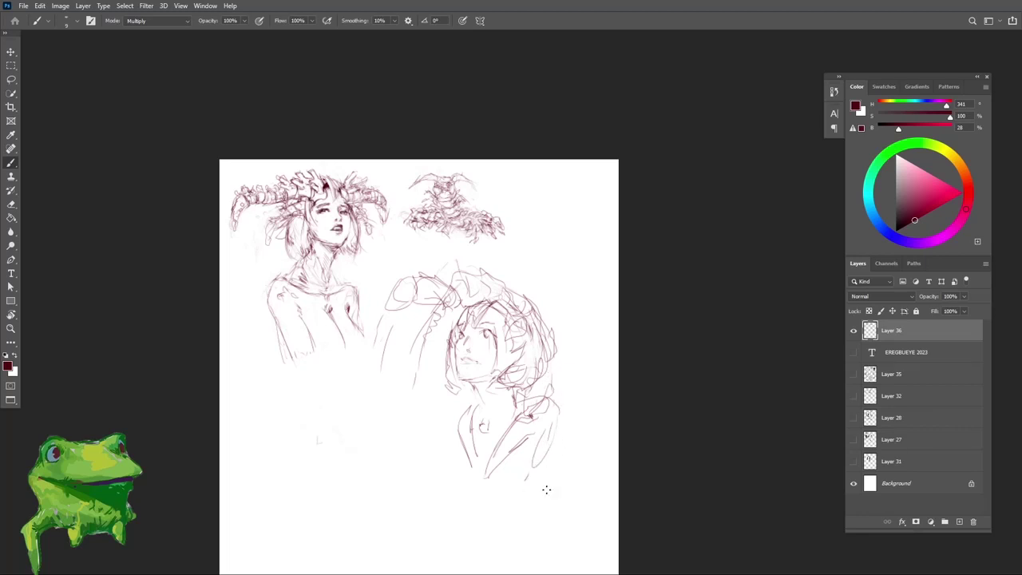
mouse_move(555, 463)
left_mouse_down()
mouse_move(555, 498)
mouse_move(567, 418)
mouse_move(553, 379)
mouse_move(569, 457)
mouse_move(557, 484)
mouse_move(562, 519)
left_mouse_up()
left_click_drag(554, 486, 535, 503)
Step: Sketch the left shoulder with an oval form and a short arm line, undoing and replacing one stroke
mouse_move(494, 432)
left_mouse_down()
mouse_move(513, 425)
mouse_move(463, 444)
left_mouse_up()
left_click_drag(463, 444, 462, 473)
key("ctrl+z")
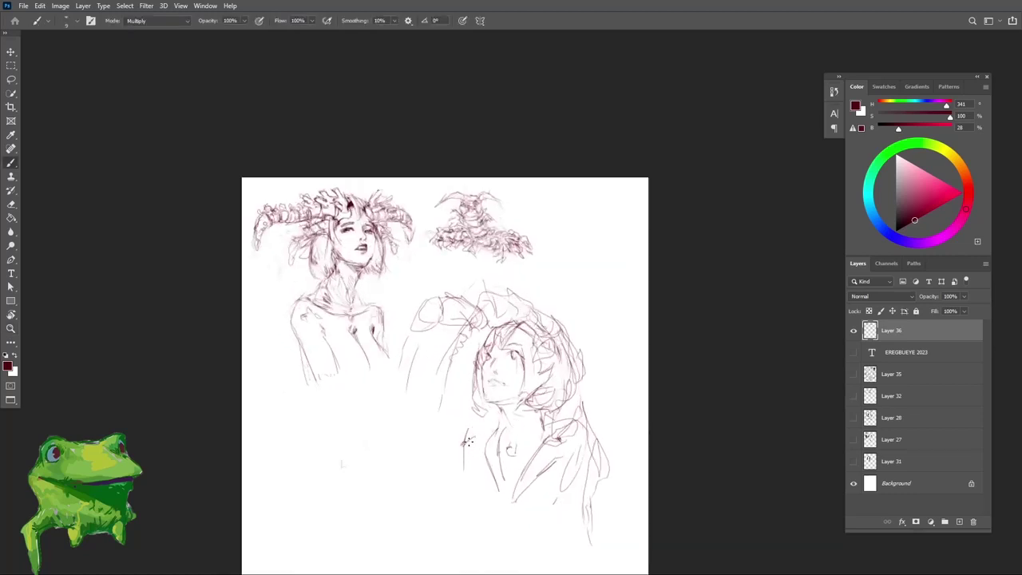
left_click_drag(468, 428, 468, 460)
scroll(522, 391, "down", 1)
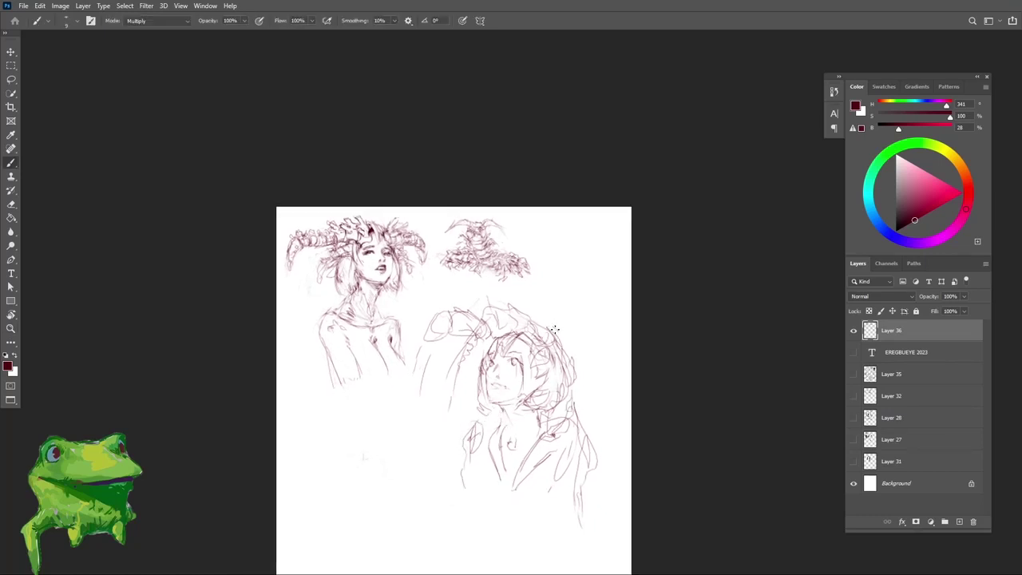
Step: Draw rounded segments at the upper right of the hair and extend the headpiece lines down its outer side
key("z")
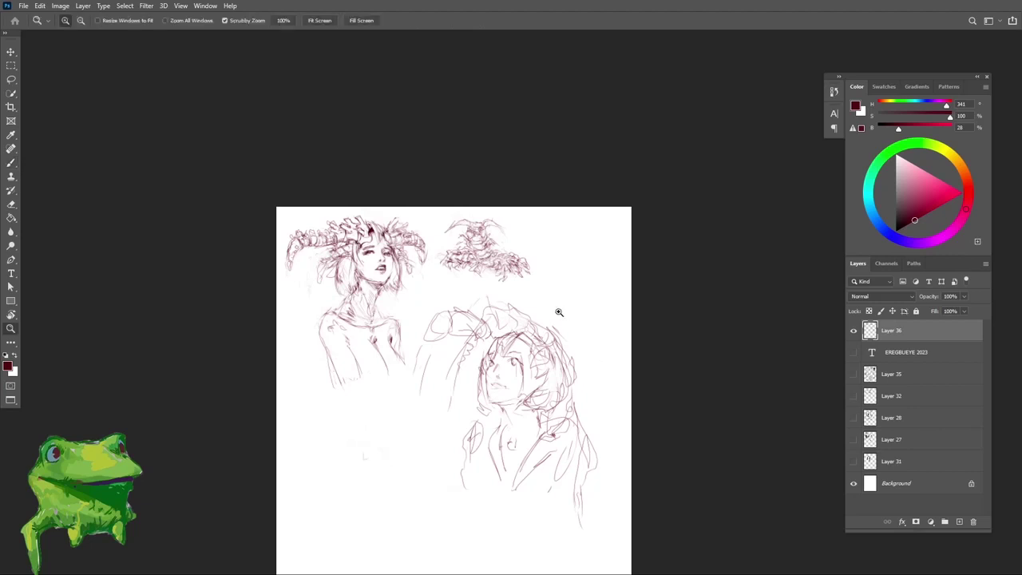
mouse_move(549, 326)
left_mouse_down()
mouse_move(515, 325)
mouse_move(541, 332)
mouse_move(518, 324)
mouse_move(505, 297)
mouse_move(523, 340)
mouse_move(508, 333)
mouse_move(548, 327)
mouse_move(542, 346)
mouse_move(551, 331)
mouse_move(571, 349)
mouse_move(589, 402)
left_mouse_up()
key("e")
key("z")
key("b")
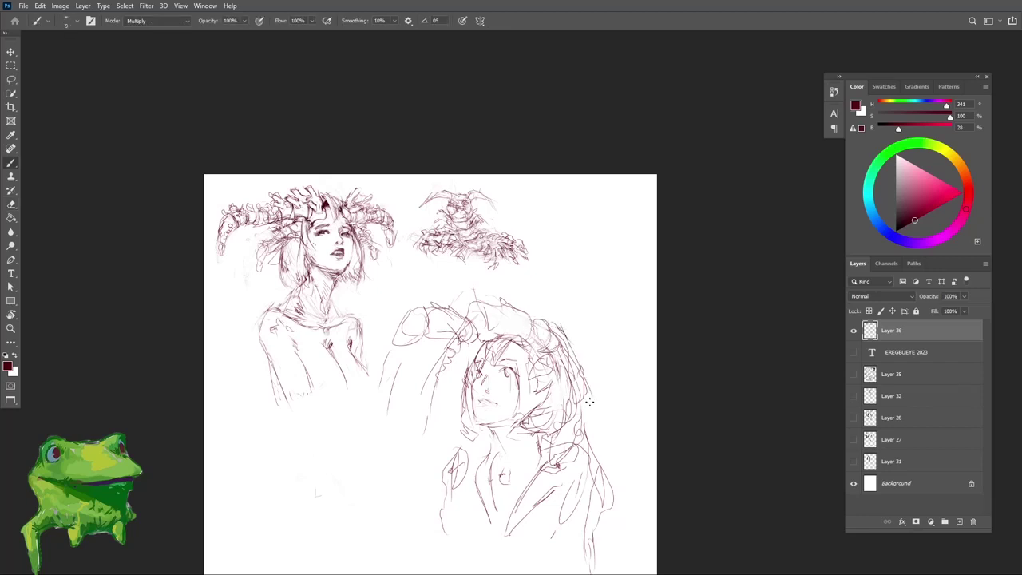
left_click_drag(562, 347, 595, 405)
mouse_move(548, 321)
left_mouse_down()
mouse_move(570, 349)
mouse_move(576, 431)
left_mouse_up()
Step: Redraw the bob-haired woman's lips with darker lines, undoing the unwanted strokes
key("z")
left_click_drag(582, 421, 541, 476)
key("r")
mouse_move(619, 432)
left_mouse_down()
mouse_move(570, 461)
mouse_move(616, 433)
left_mouse_up()
key("z")
mouse_move(573, 409)
left_mouse_down()
mouse_move(600, 406)
mouse_move(570, 344)
mouse_move(594, 401)
left_mouse_up()
key("e")
key("b")
key("z")
left_click_drag(525, 383, 563, 385)
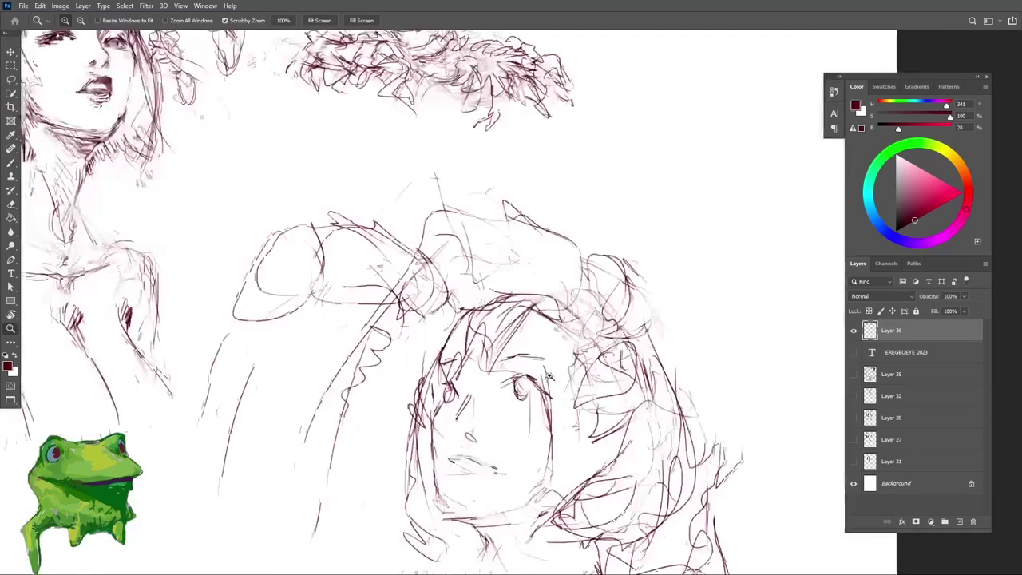
mouse_move(502, 447)
left_mouse_down()
mouse_move(506, 411)
mouse_move(487, 417)
mouse_move(496, 438)
mouse_move(461, 416)
mouse_move(507, 434)
mouse_move(484, 426)
mouse_move(504, 434)
mouse_move(476, 438)
left_mouse_up()
scroll(487, 416, "up", 2)
key("b")
key("ctrl+z")
key("ctrl+z")
key("z")
mouse_move(476, 436)
left_mouse_down()
mouse_move(449, 434)
mouse_move(509, 404)
mouse_move(482, 418)
left_mouse_up()
Step: Reduce the Eraser size and lighten the nose lines, then rework the bridge of the nose with the Brush
key("e")
key("bracketleft")
key("bracketleft")
key("bracketleft")
key("bracketleft")
key("z")
key("e")
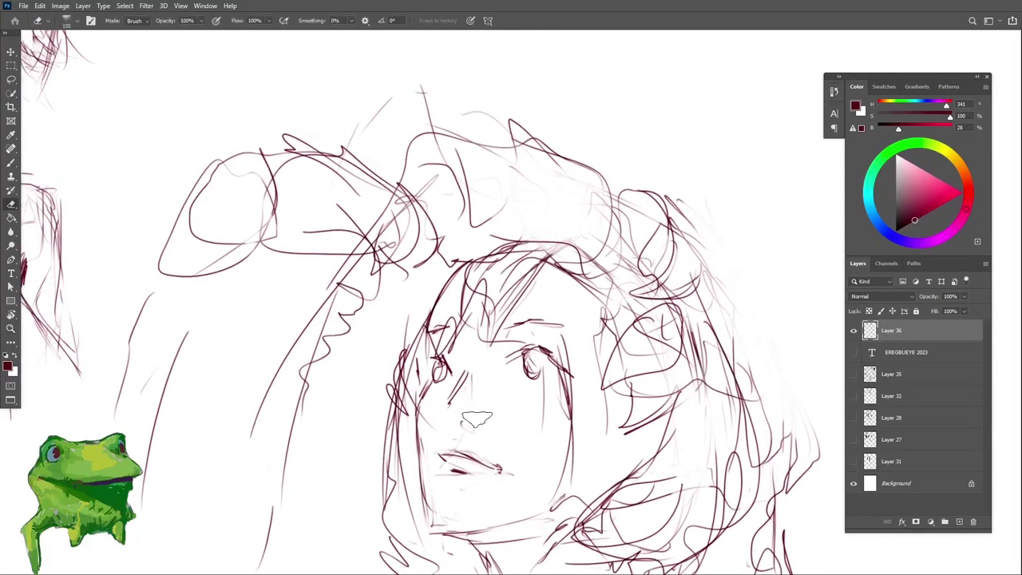
key("b")
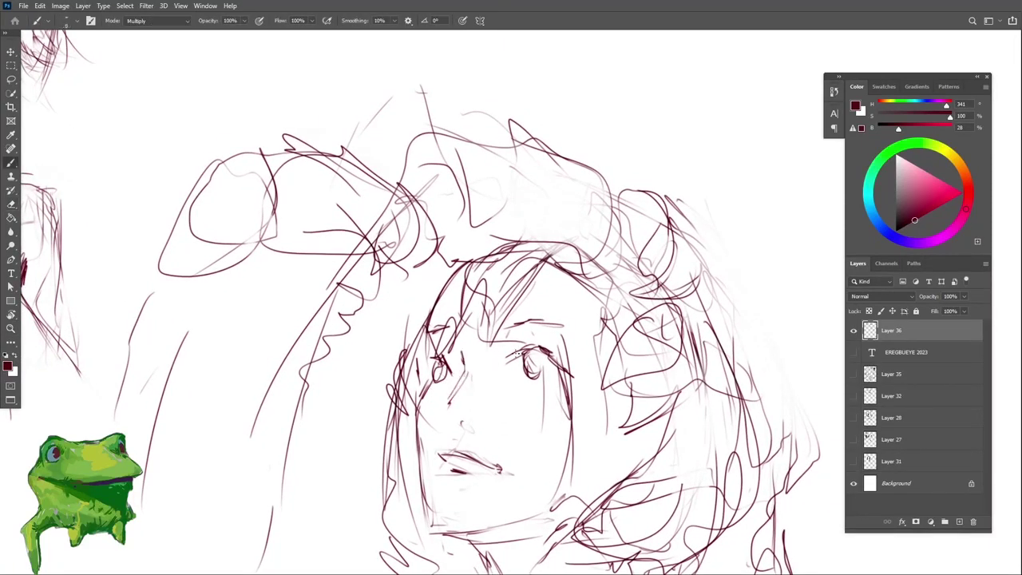
Step: Lighten the eye on the right side of the face and redraw its iris and lid lines
mouse_move(522, 357)
left_mouse_down()
mouse_move(503, 366)
mouse_move(548, 350)
mouse_move(560, 378)
mouse_move(504, 391)
left_mouse_up()
key("z")
left_click(547, 363)
left_click(546, 363)
key("e")
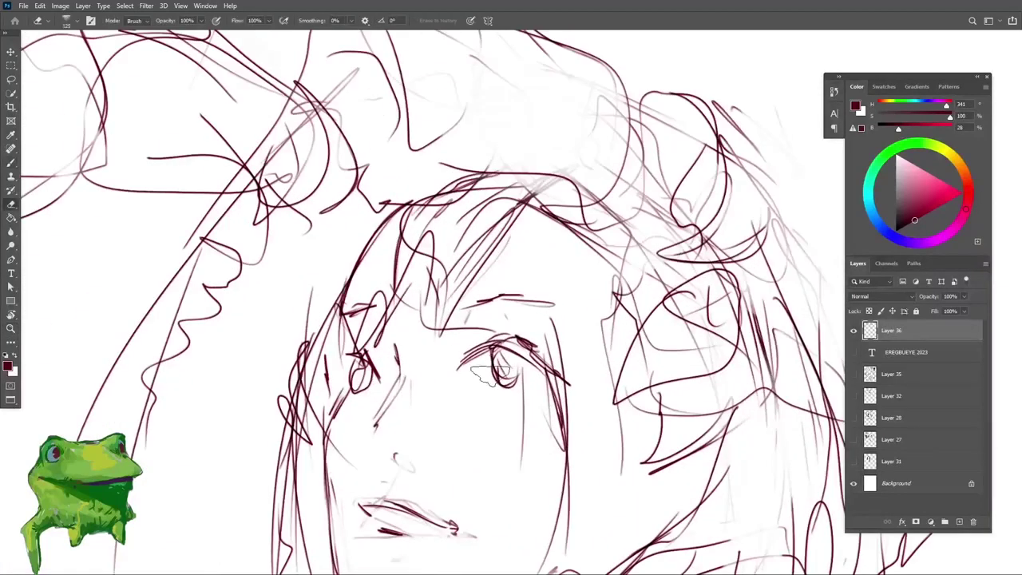
key("b")
left_click_drag(482, 363, 538, 398)
Step: Select the eye on the right side of the face with the Lasso, shift it slightly and clear the selection
key("z")
mouse_move(546, 405)
left_mouse_down()
mouse_move(511, 406)
mouse_move(538, 410)
mouse_move(551, 364)
mouse_move(511, 411)
left_mouse_up()
key("e")
key("l")
key("v")
left_click_drag(539, 383, 547, 406)
key("ctrl+d")
key("e")
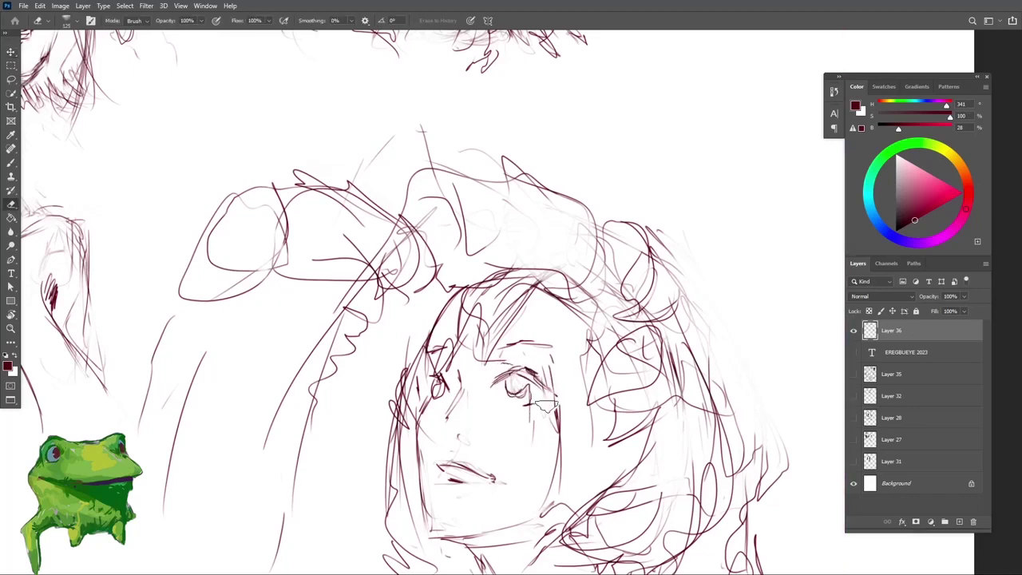
Step: Draw fringe strands from the hair parting over the forehead and down the right side of the face
key("b")
left_click_drag(530, 290, 510, 330)
left_click_drag(529, 290, 552, 365)
Step: Define the bob-haired woman's nose with a small nostril shape and short marks at the nose tip
key("z")
mouse_move(535, 434)
left_mouse_down()
mouse_move(508, 433)
mouse_move(518, 380)
mouse_move(543, 391)
left_mouse_up()
key("b")
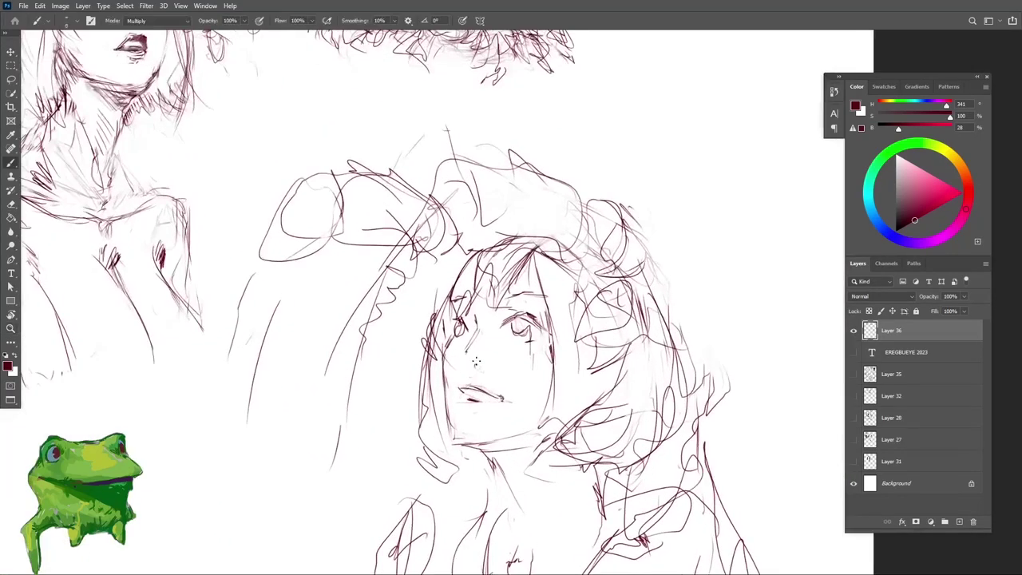
key("z")
mouse_move(483, 365)
left_mouse_down()
mouse_move(492, 365)
mouse_move(455, 357)
left_mouse_up()
key("b")
key("z")
key("r")
mouse_move(471, 355)
left_mouse_down()
mouse_move(447, 293)
mouse_move(509, 353)
left_mouse_up()
key("Escape")
key("z")
left_click(508, 354)
key("b")
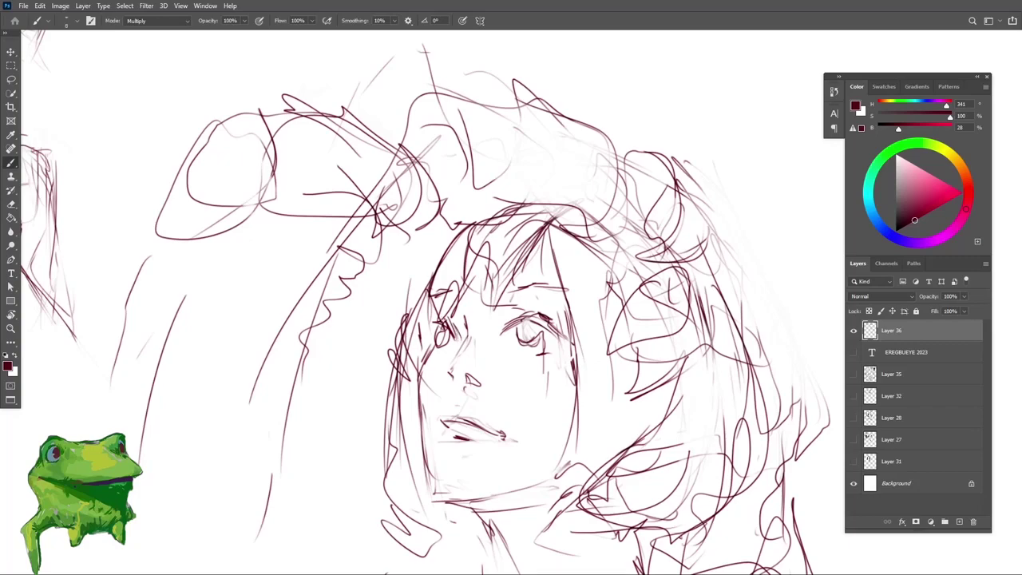
Step: Darken the iris and lid lines of the eye on the left side of the face
left_click_drag(441, 323, 460, 342)
mouse_move(437, 327)
left_mouse_down()
mouse_move(455, 322)
mouse_move(426, 327)
left_mouse_up()
key("z")
left_click_drag(438, 338, 417, 339)
key("b")
key("z")
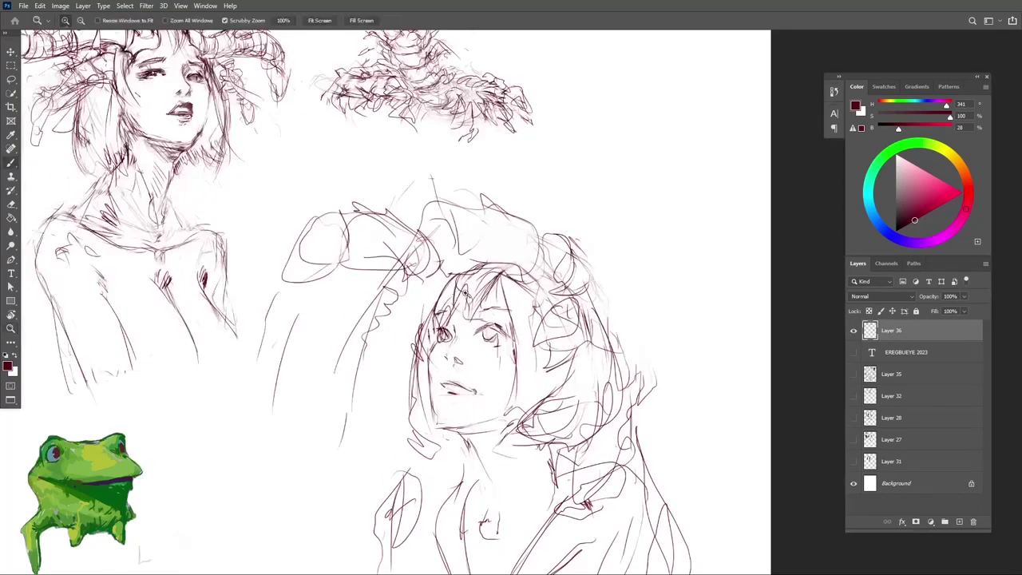
Step: Lighten lines around the lower cheek with the Eraser and redraw the hair strand along the right side of the face
left_click_drag(460, 371, 418, 377)
left_click(488, 342)
left_click(487, 342)
key("e")
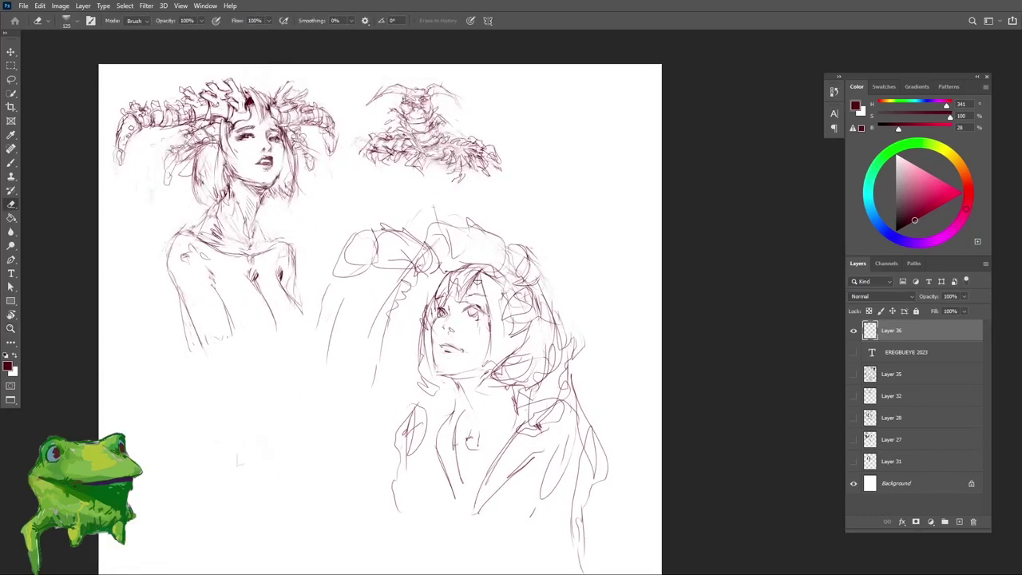
left_click_drag(470, 346, 497, 359)
key("b")
mouse_move(508, 290)
left_mouse_down()
mouse_move(520, 345)
mouse_move(499, 334)
left_mouse_up()
key("z")
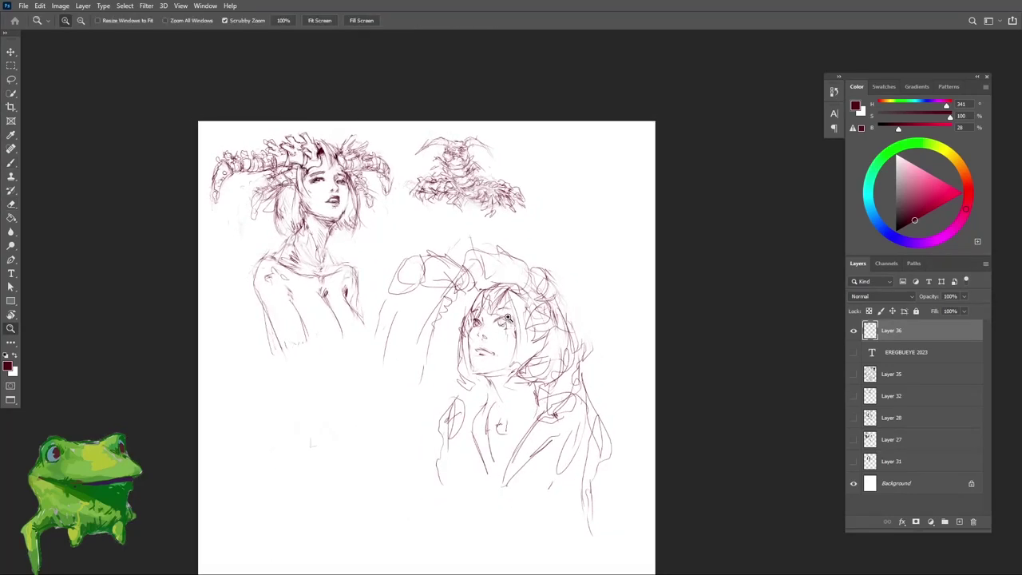
left_click(497, 379)
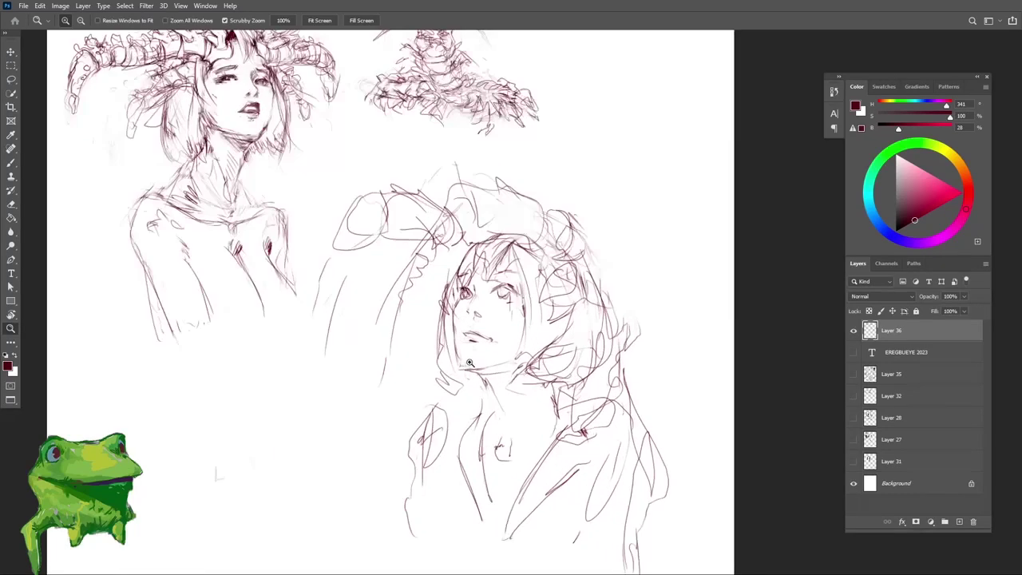
Step: Refine the mouth with a darker line between the lips and a defined corner
key("b")
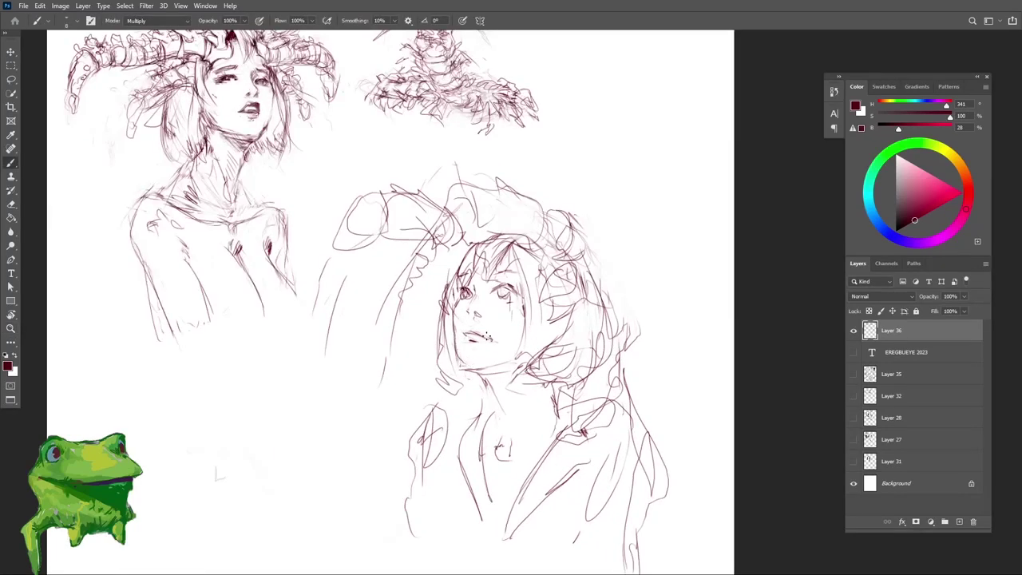
key("z")
left_click_drag(485, 332, 507, 339)
key("b")
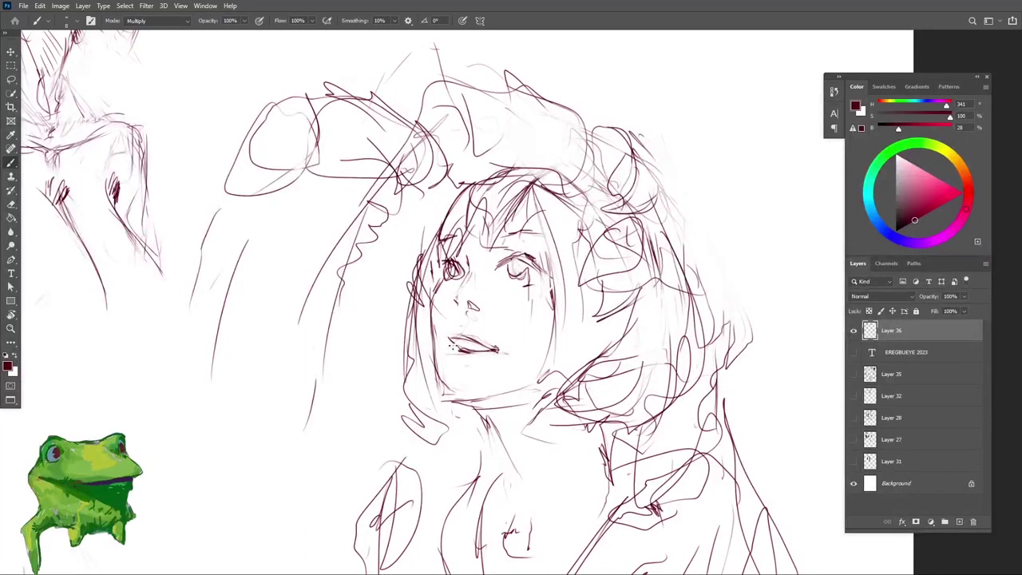
scroll(470, 339, "down", 3)
scroll(528, 364, "up", 2)
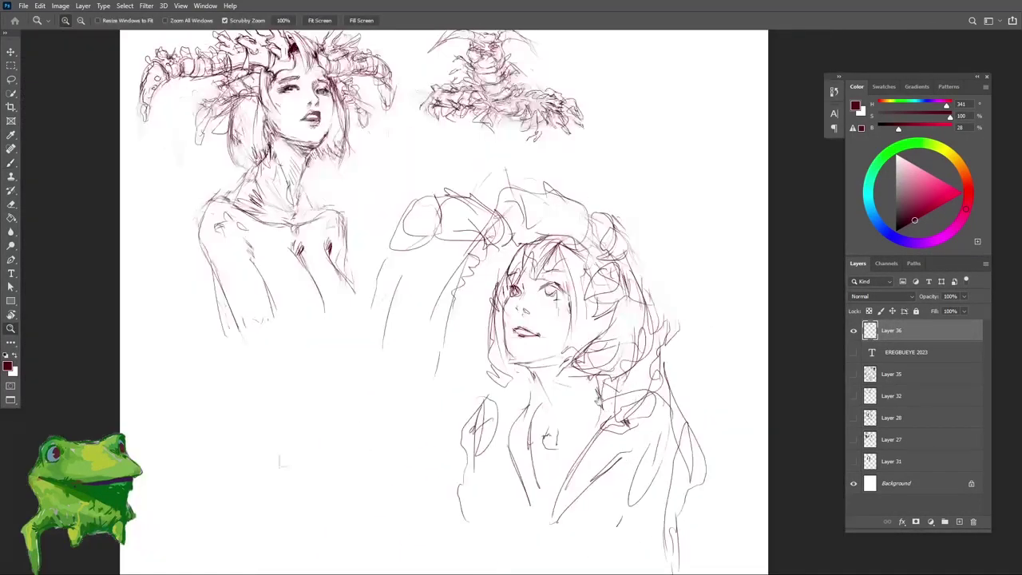
Step: Draw a curved neckline below the neck and fill the inside of the left collar with dark hatching
mouse_move(502, 336)
left_mouse_down()
mouse_move(515, 392)
mouse_move(509, 428)
mouse_move(545, 415)
mouse_move(543, 432)
left_mouse_up()
key("z")
left_click_drag(611, 366, 613, 304)
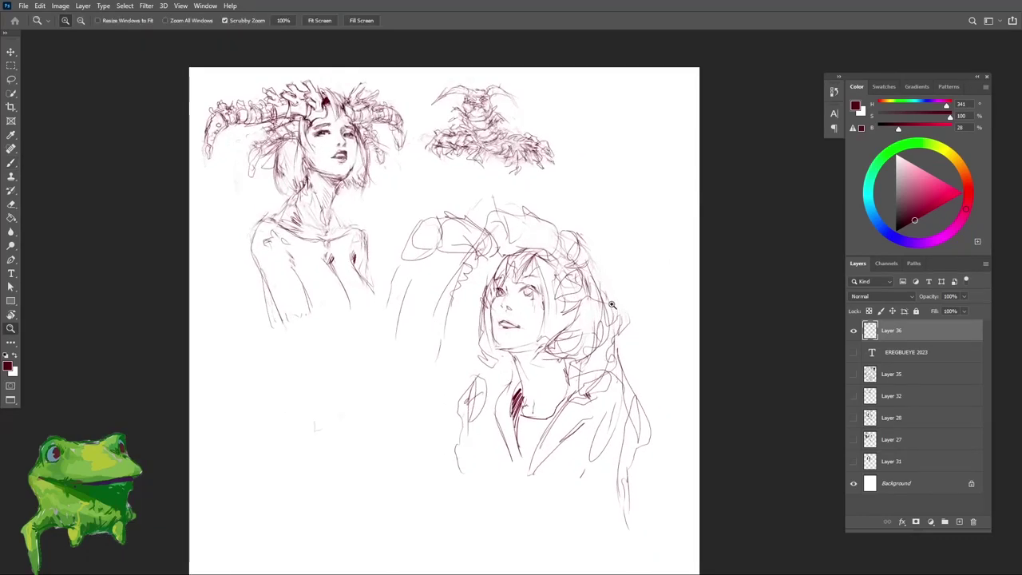
Step: Fade the segment lines over the right side of the hair and redraw a rounded segment and smooth outer hair curves
key("e")
mouse_move(575, 342)
left_mouse_down()
mouse_move(551, 352)
mouse_move(581, 329)
mouse_move(562, 356)
mouse_move(639, 421)
mouse_move(620, 320)
mouse_move(575, 275)
mouse_move(580, 284)
mouse_move(564, 304)
mouse_move(584, 269)
mouse_move(596, 342)
left_mouse_up()
key("b")
key("e")
key("b")
key("e")
key("b")
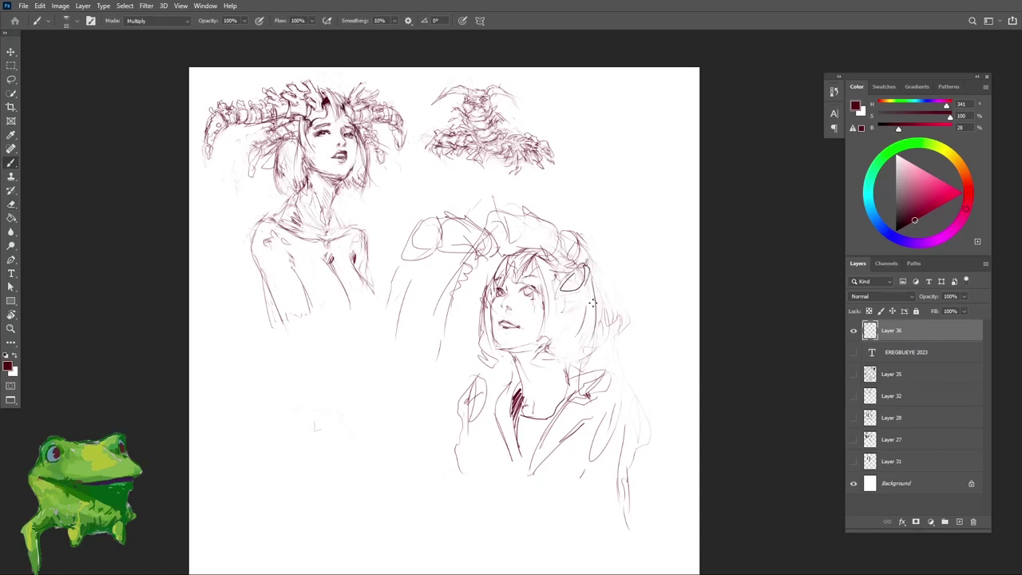
left_click_drag(587, 284, 591, 339)
Step: Fade the rough shoulder lines on both sides with a large Eraser and redraw the right shoulder and arm contour
key("e")
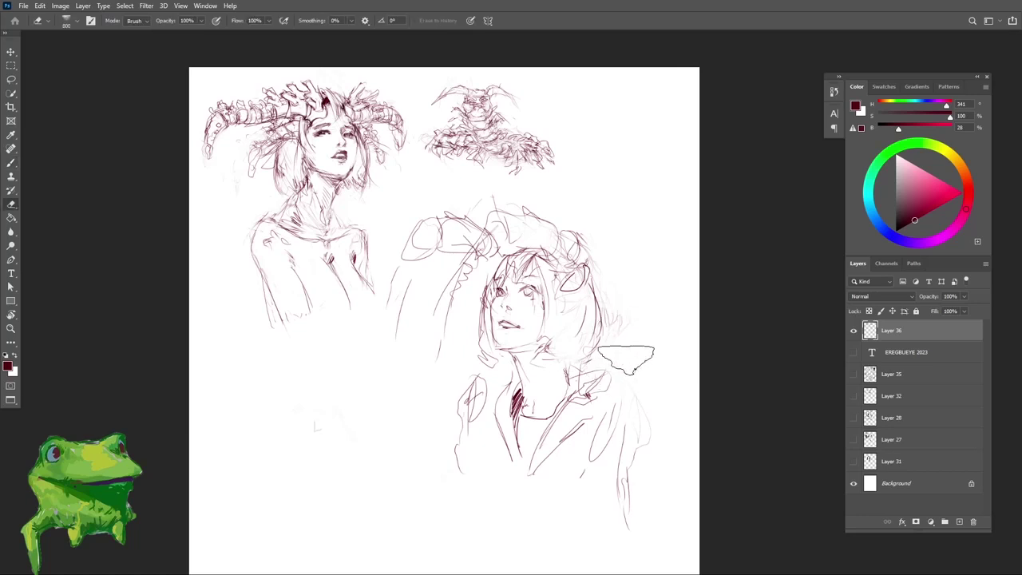
left_click_drag(467, 391, 461, 457)
mouse_move(583, 420)
left_mouse_down()
mouse_move(571, 421)
mouse_move(603, 373)
left_mouse_up()
key("b")
mouse_move(591, 358)
left_mouse_down()
mouse_move(603, 421)
mouse_move(628, 404)
mouse_move(620, 436)
mouse_move(611, 415)
mouse_move(623, 407)
mouse_move(644, 418)
mouse_move(631, 520)
left_mouse_up()
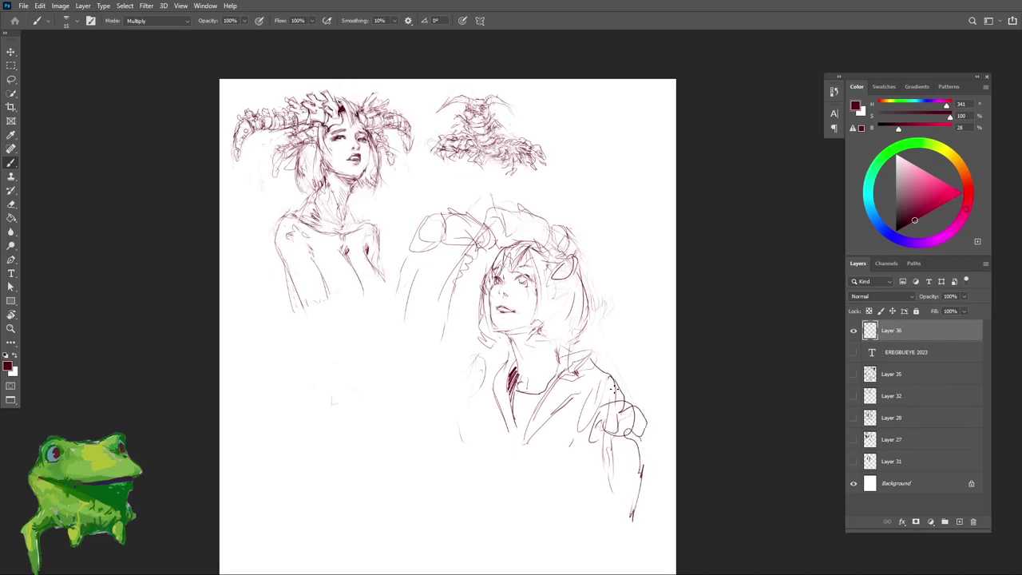
Step: Add looping segment shapes and a raised curved form over the right shoulder and upper arm
mouse_move(605, 377)
left_mouse_down()
mouse_move(642, 350)
mouse_move(643, 382)
mouse_move(609, 437)
left_mouse_up()
left_click_drag(639, 385, 588, 471)
key("z")
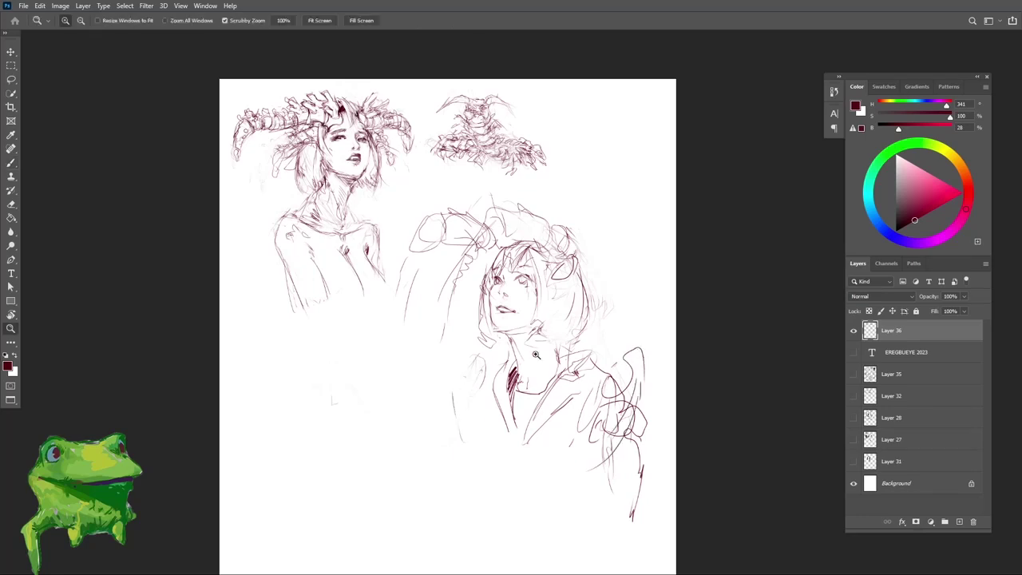
left_click_drag(541, 358, 580, 356)
left_click(513, 350)
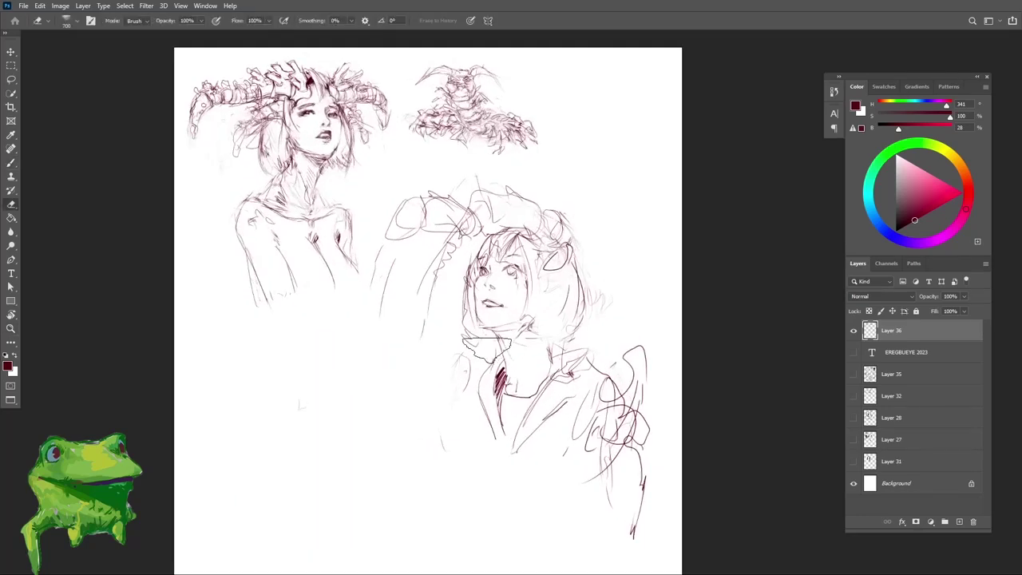
Step: Draw a bold, pointed contour line down the outer right side of the bob-haired woman's hair
key("b")
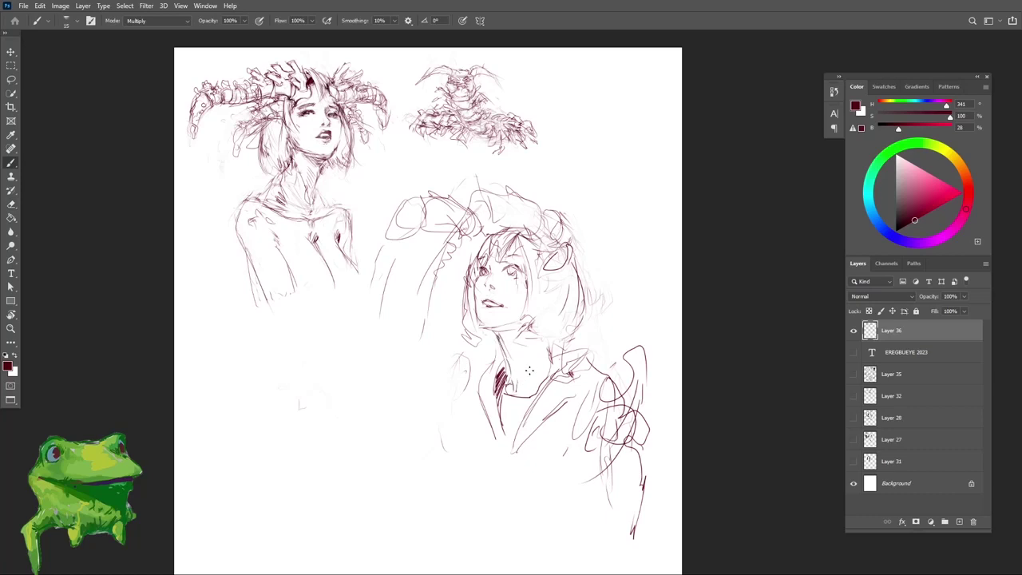
key("z")
left_click_drag(527, 239, 548, 242)
key("b")
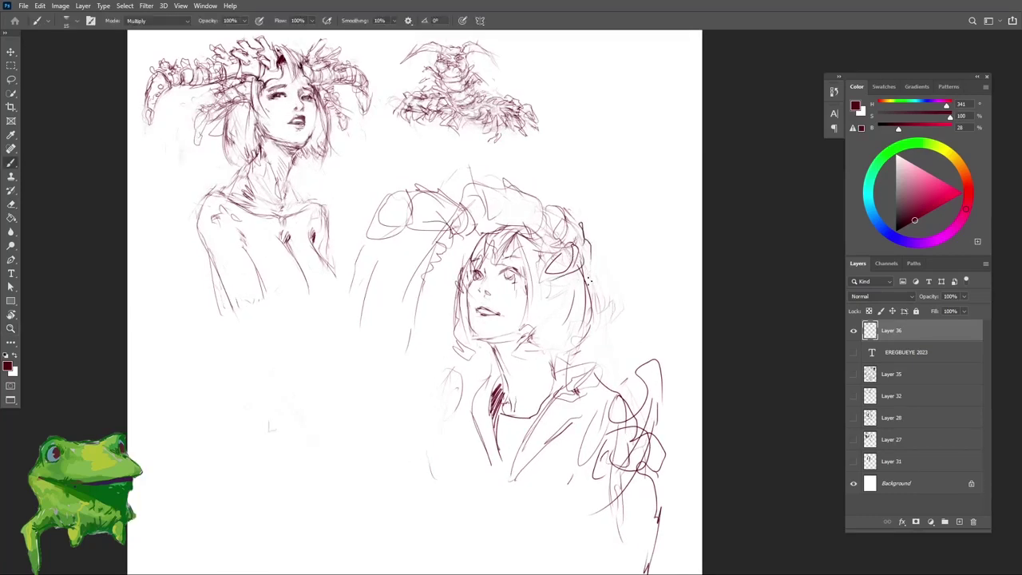
key("z")
key("r")
mouse_move(593, 317)
left_mouse_down()
mouse_move(561, 329)
mouse_move(554, 409)
left_mouse_up()
key("Escape")
key("z")
left_click_drag(583, 287, 603, 289)
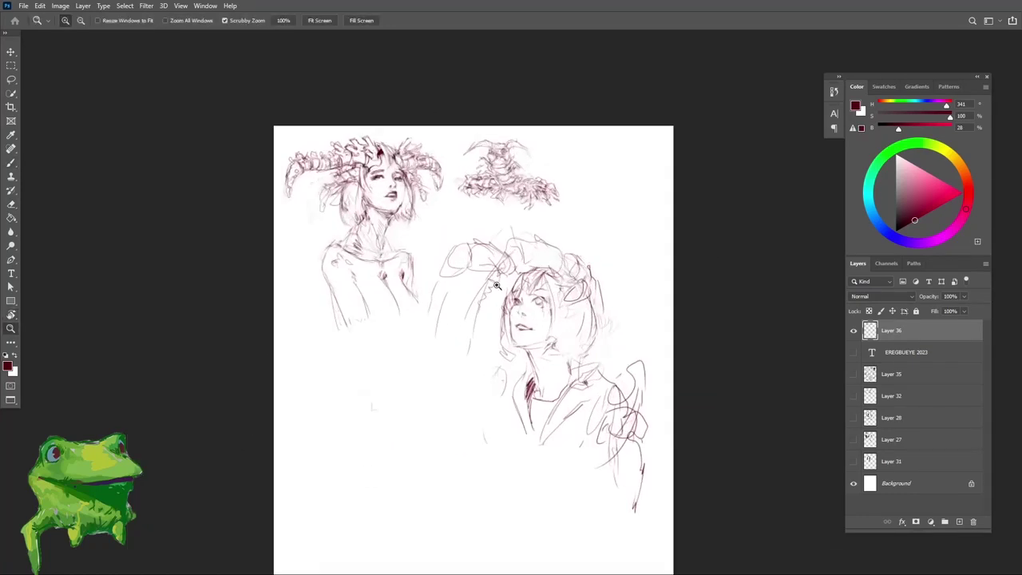
Step: Draw long dark strokes hanging down from the left end of the segmented headpiece, redoing the first attempt
key("e")
key("b")
mouse_move(445, 251)
left_mouse_down()
mouse_move(450, 356)
mouse_move(456, 334)
mouse_move(442, 353)
left_mouse_up()
key("ctrl+z")
key("ctrl+z")
left_click_drag(449, 276, 442, 369)
mouse_move(484, 279)
left_mouse_down()
mouse_move(476, 382)
mouse_move(475, 341)
left_mouse_up()
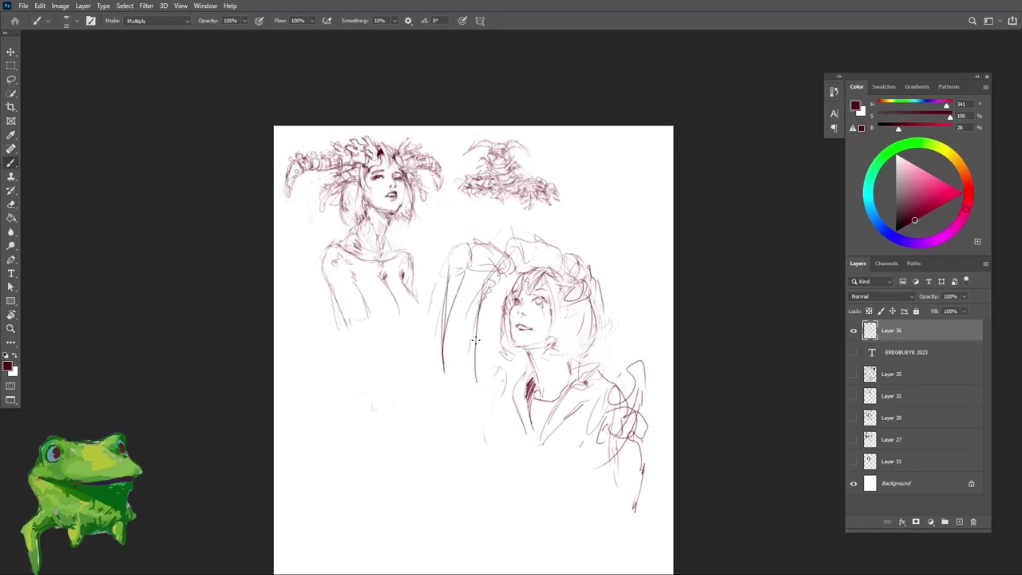
Step: Darken the bob-haired woman's right-hand eye with dense hatching over the iris and upper lid
key("z")
left_click_drag(549, 278, 560, 302)
key("space")
left_click_drag(524, 376, 523, 336)
key("b")
key("z")
left_click(499, 354)
key("b")
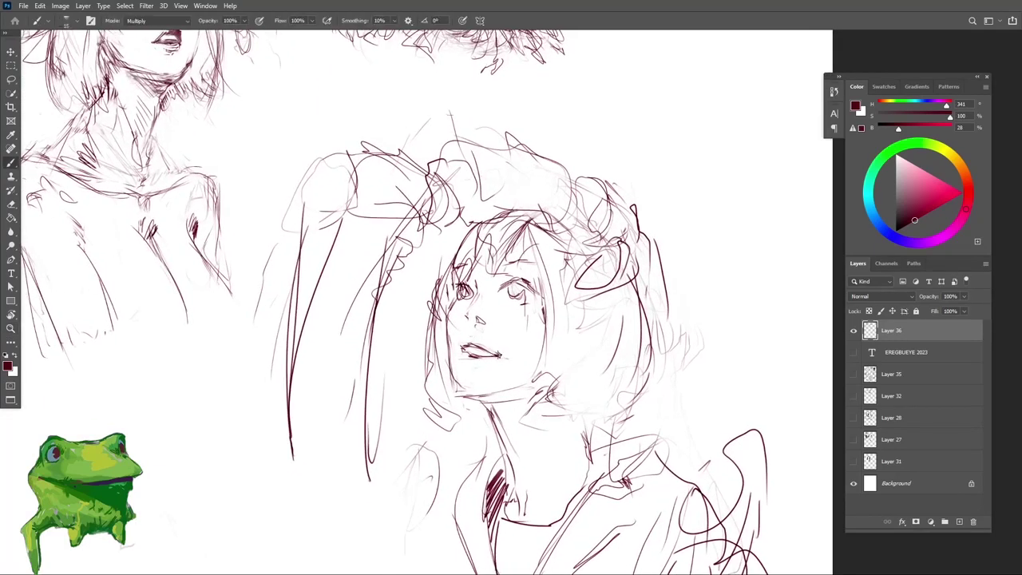
key("z")
left_click(514, 288)
key("b")
mouse_move(489, 283)
left_mouse_down()
mouse_move(528, 281)
mouse_move(527, 297)
left_mouse_up()
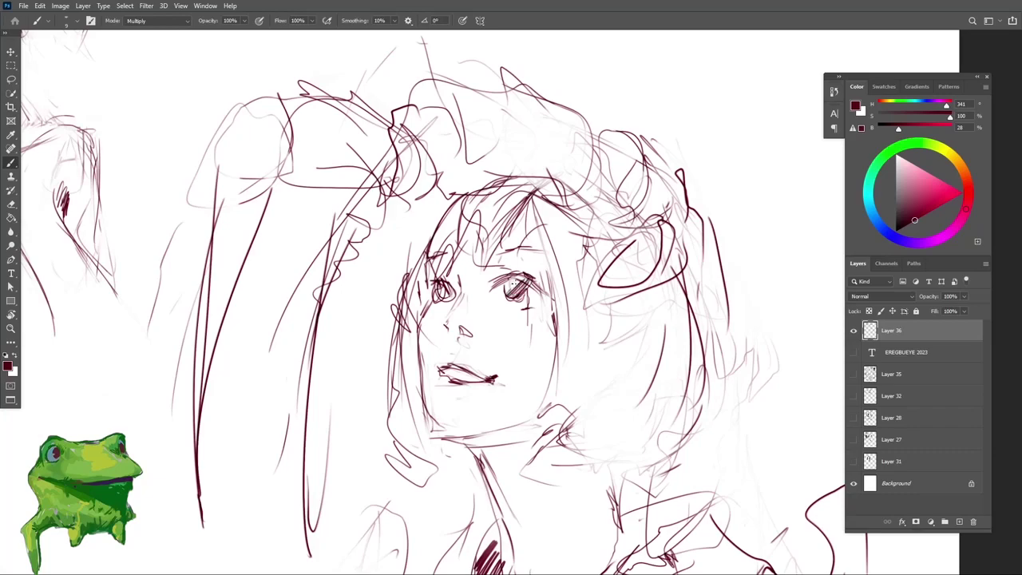
Step: Lighten the hatching inside the right-hand iris with a much smaller Eraser
key("z")
left_click(531, 278)
key("e")
key("bracketleft")
key("bracketleft")
key("bracketleft")
key("bracketleft")
key("bracketleft")
key("bracketleft")
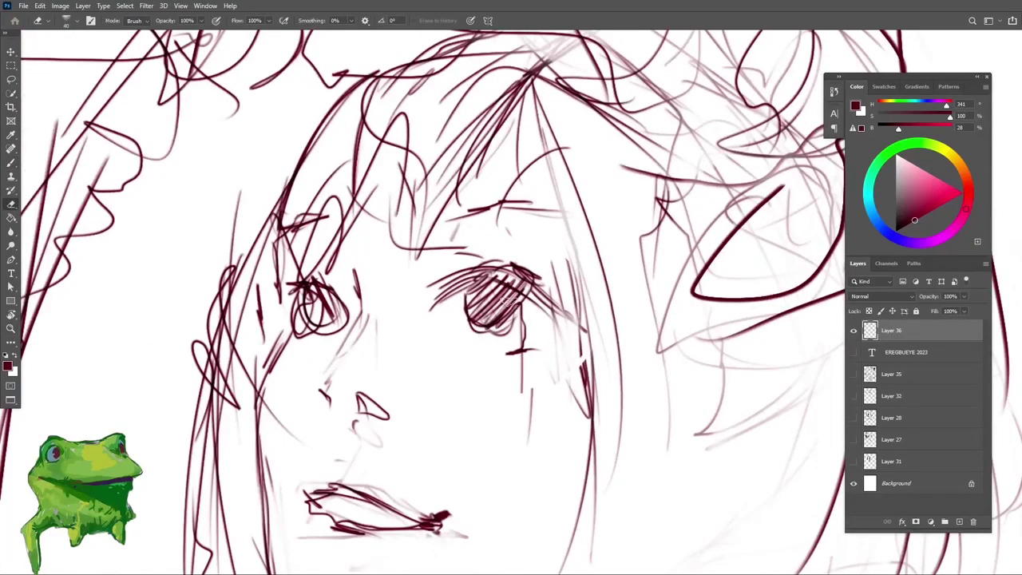
left_click_drag(511, 299, 504, 306)
scroll(507, 312, "down", 1)
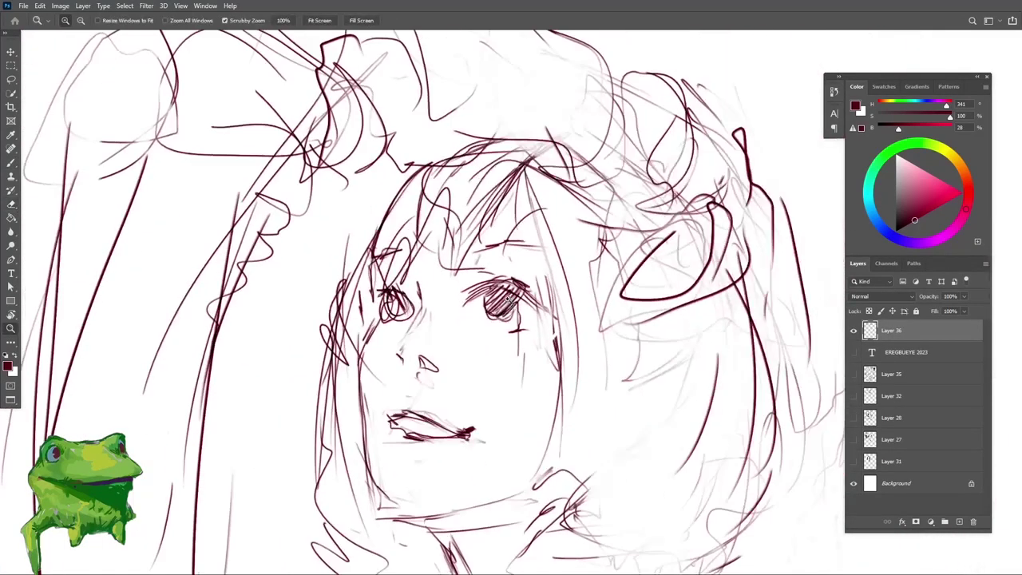
Step: Thicken the upper lash line of the right-hand eye and extend it to the inner corner
key("b")
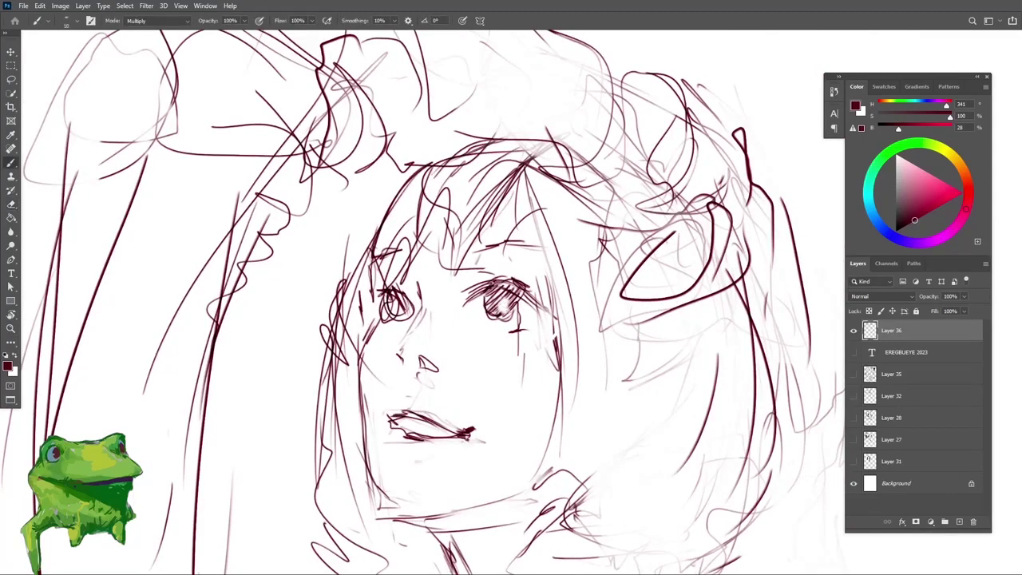
scroll(511, 294, "down", 3)
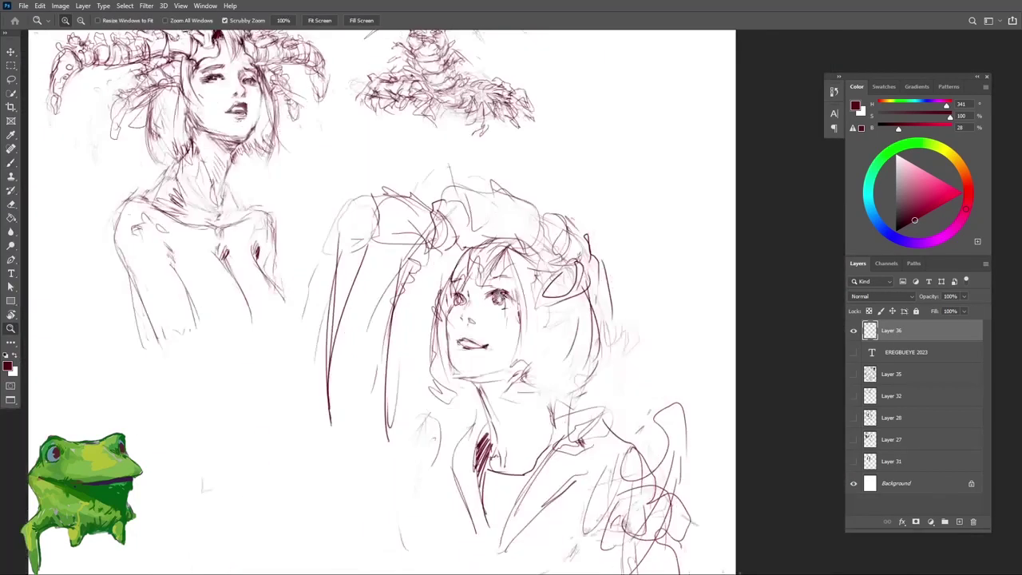
scroll(511, 294, "up", 3)
key("e")
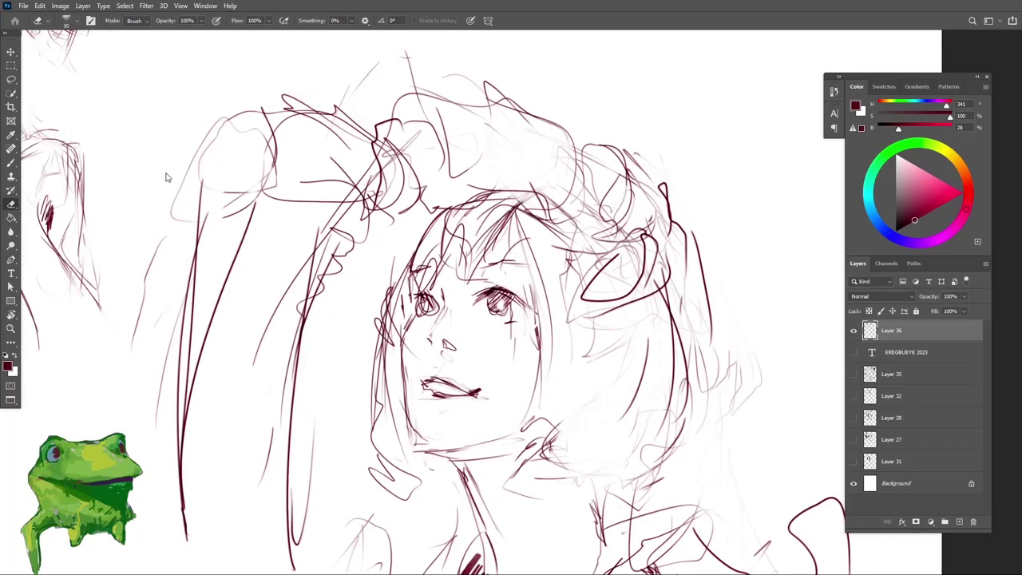
scroll(521, 298, "up", 2)
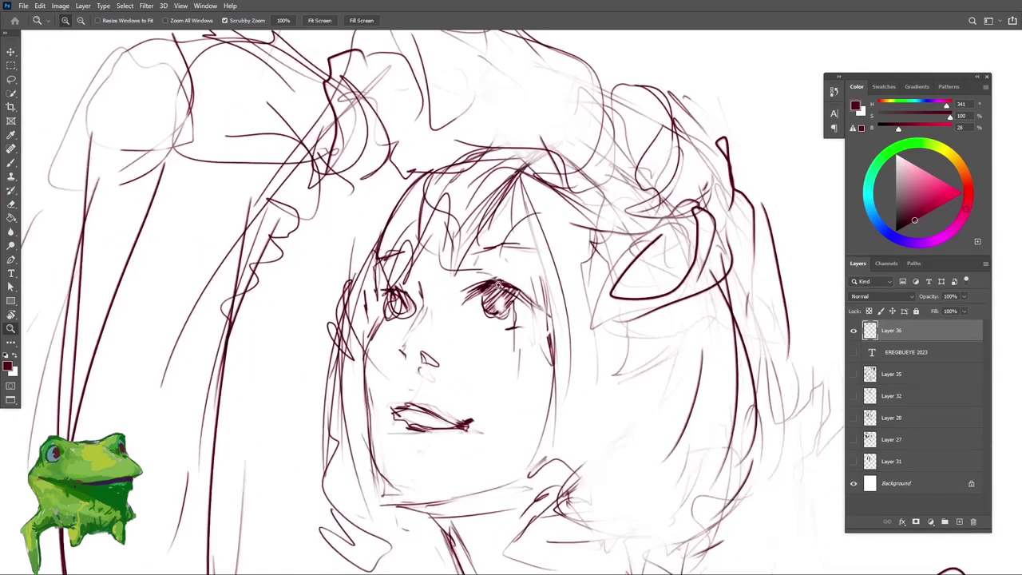
key("b")
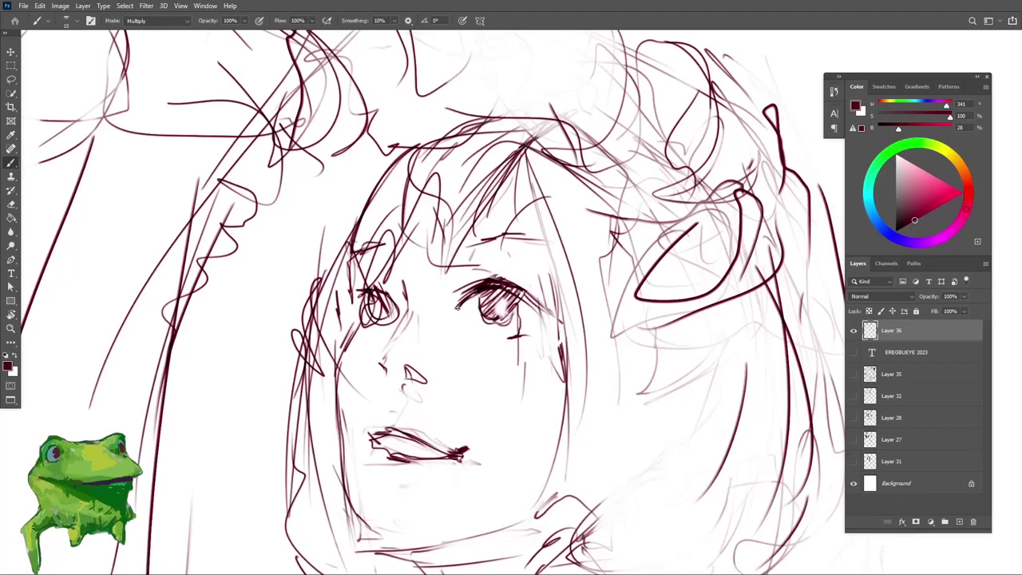
mouse_move(484, 295)
left_mouse_down()
mouse_move(436, 299)
mouse_move(487, 294)
left_mouse_up()
Step: Fade the lower iris and the area beneath the right-hand eye with the Eraser, and refine the dark upper lid
key("e")
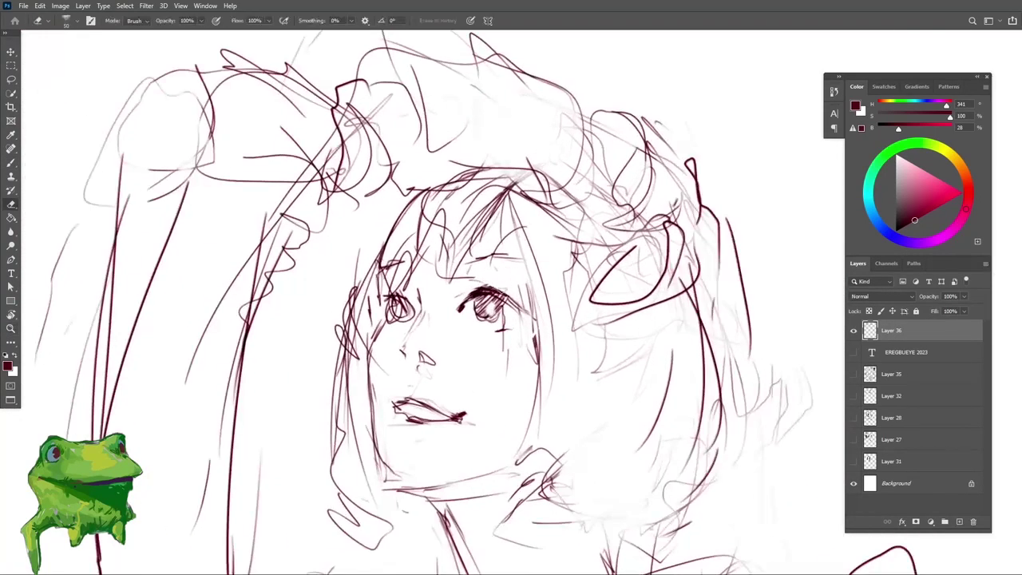
key("b")
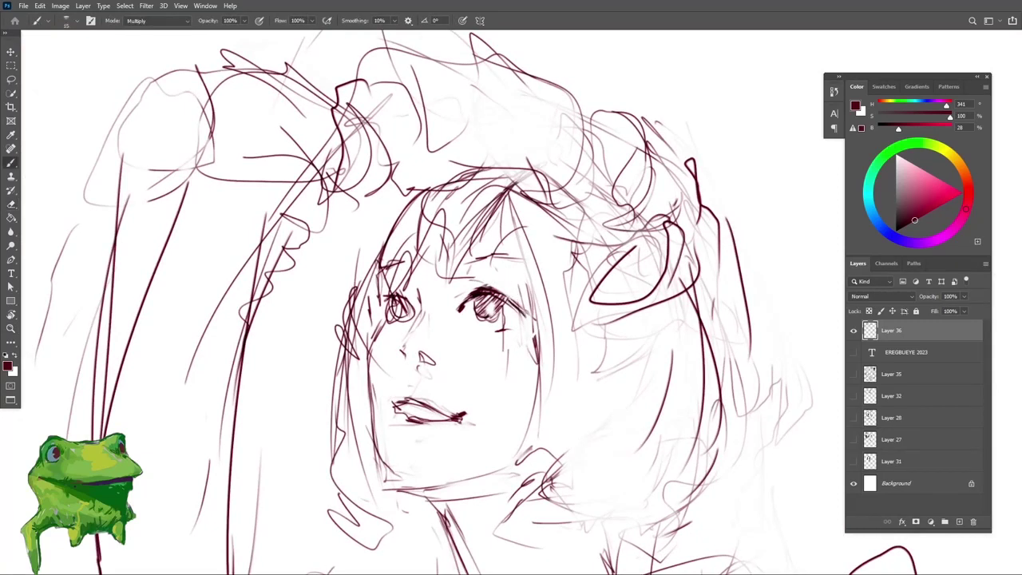
key("e")
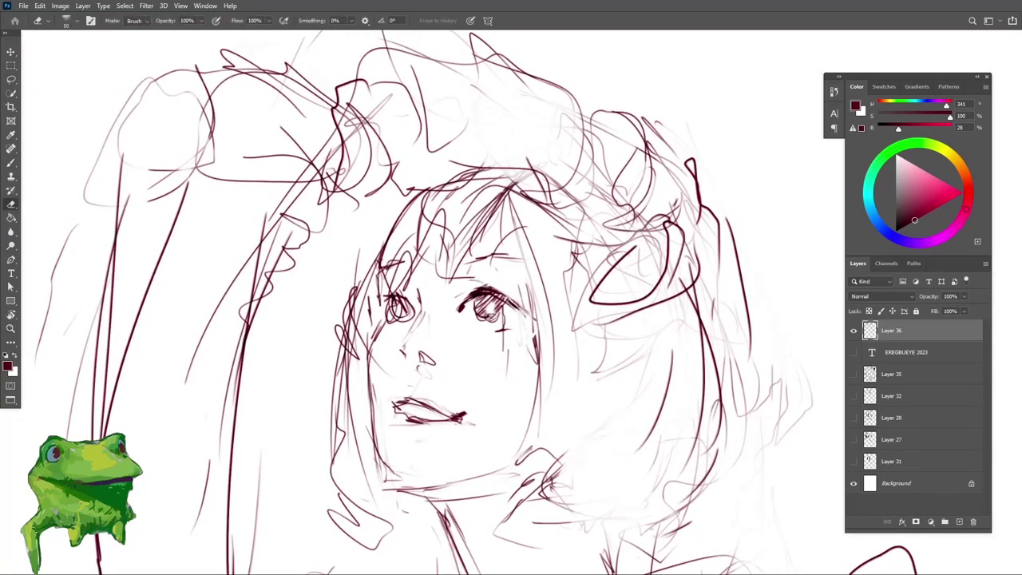
mouse_move(483, 321)
left_mouse_down()
mouse_move(501, 317)
mouse_move(407, 324)
left_mouse_up()
key("z")
key("r")
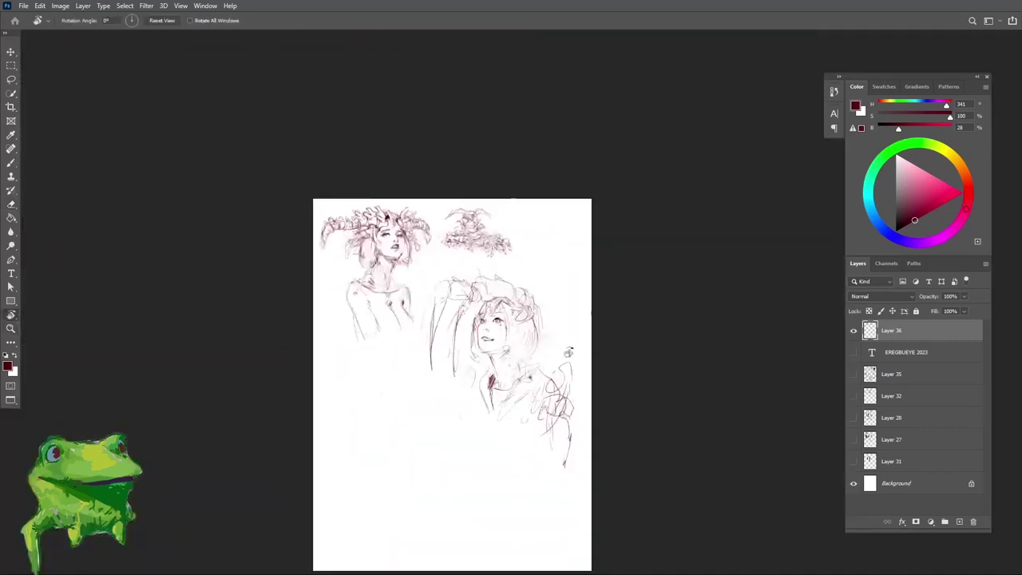
key("z")
mouse_move(501, 328)
left_mouse_down()
mouse_move(564, 325)
mouse_move(476, 295)
mouse_move(517, 307)
mouse_move(501, 307)
left_mouse_up()
key("e")
key("z")
key("b")
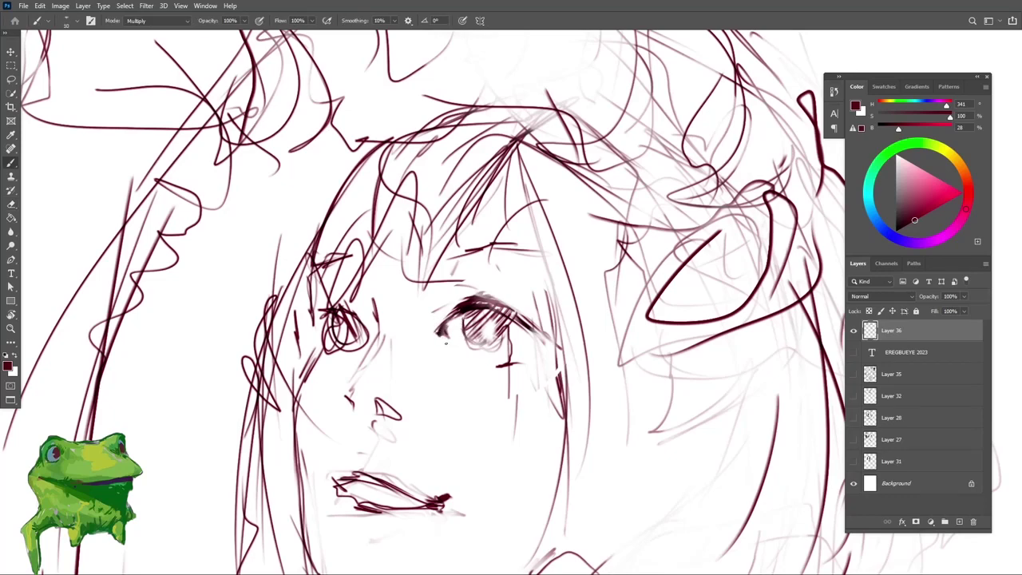
key("e")
mouse_move(446, 340)
left_mouse_down()
mouse_move(465, 348)
mouse_move(441, 366)
mouse_move(491, 348)
left_mouse_up()
Step: Add a dark eyebrow stroke above the right-hand eye and tidy the lines at its outer corner
key("z")
key("b")
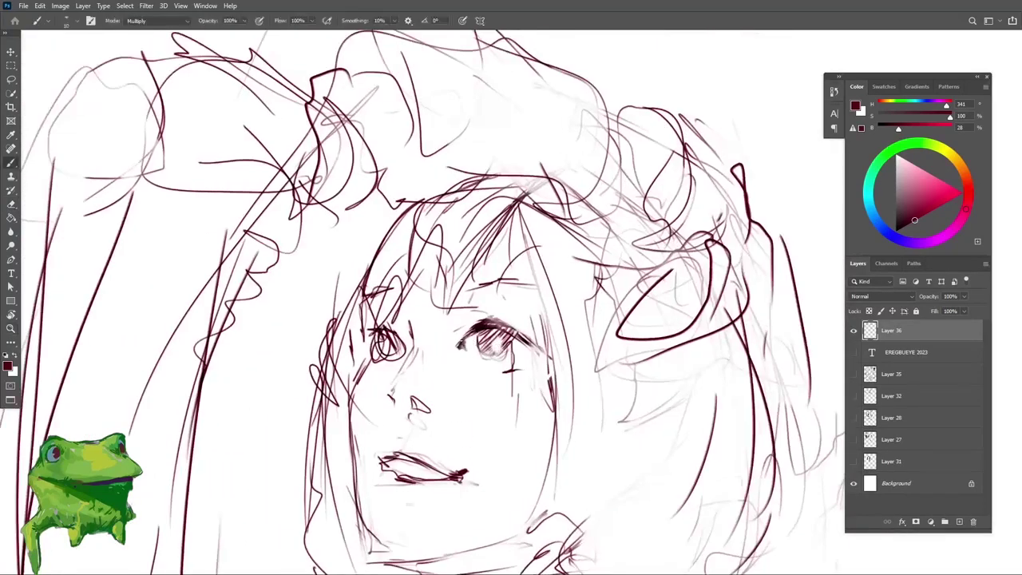
key("e")
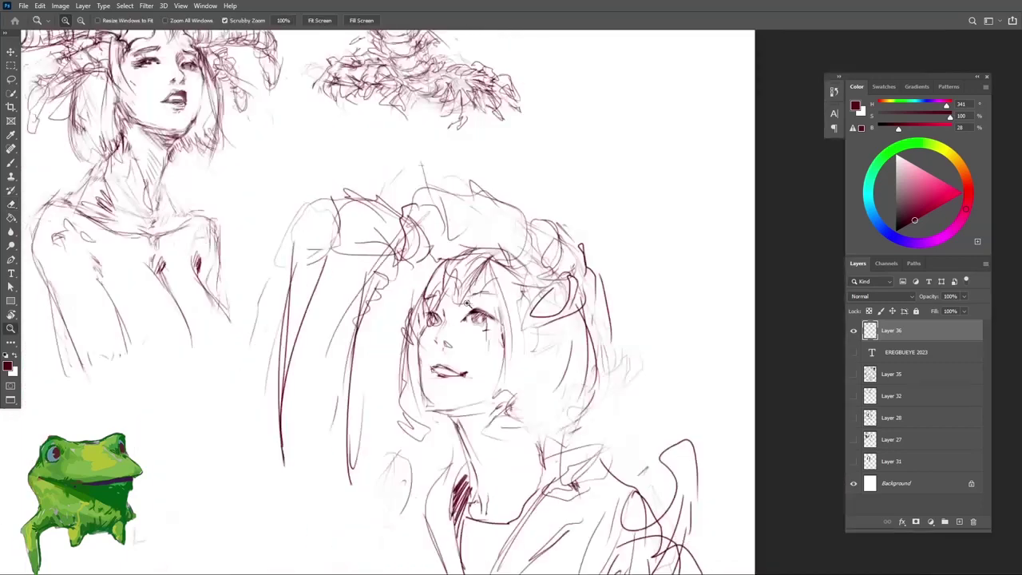
scroll(475, 299, "up", 2)
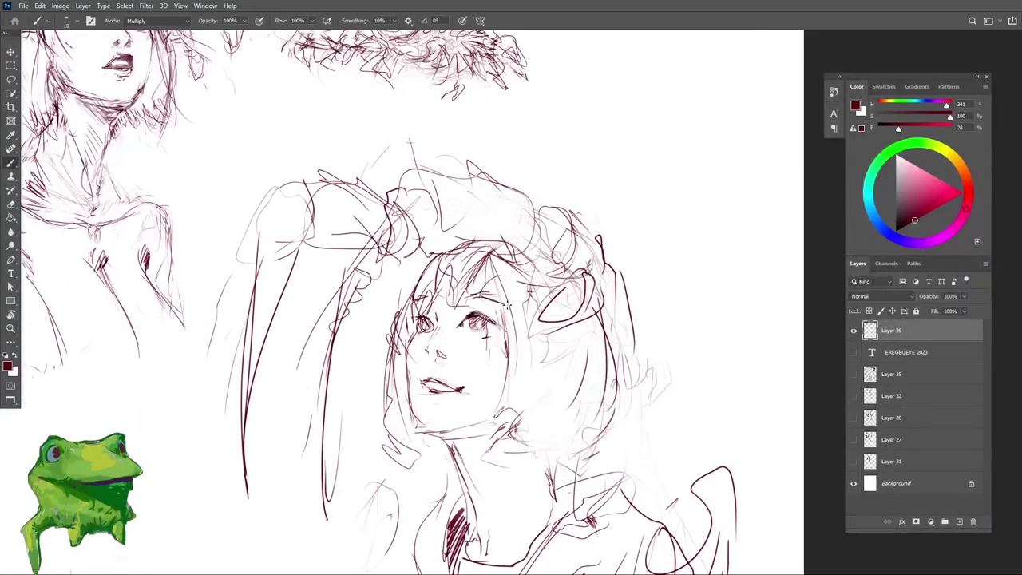
key("e")
scroll(508, 305, "up", 3)
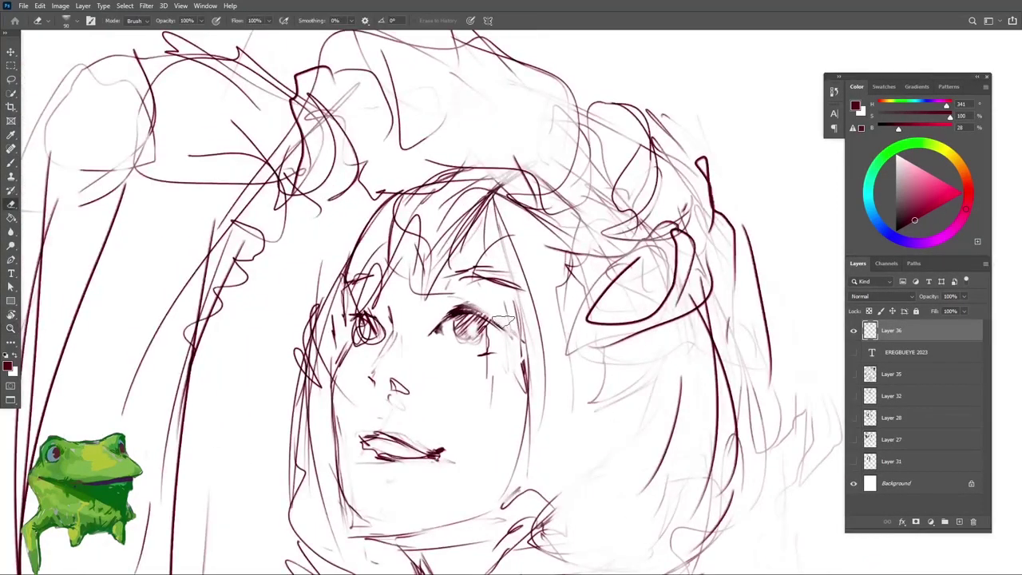
key("b")
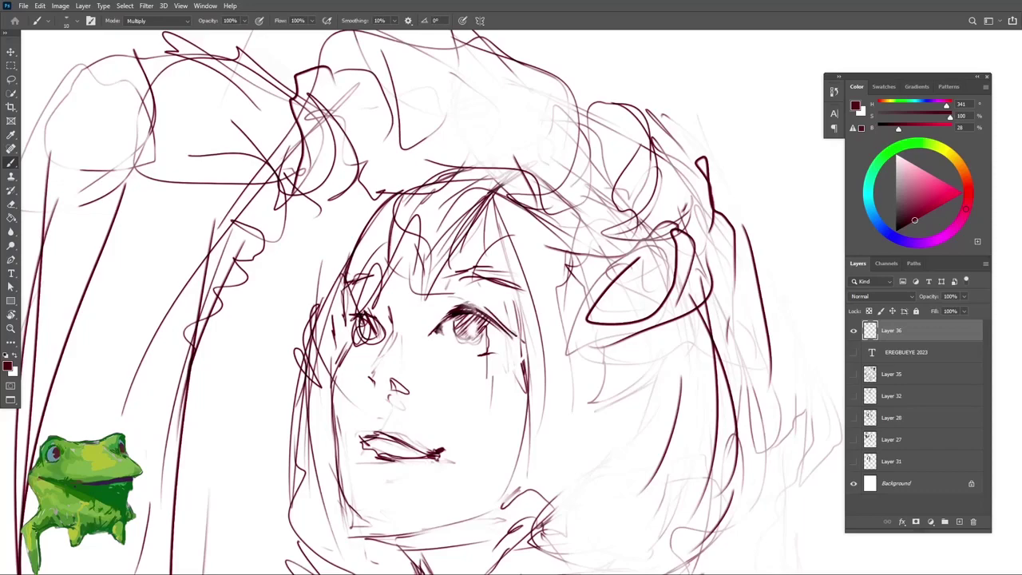
Step: Erase the cross-shaped mark below the right-hand eye and draw a dark curved lower lash line
key("z")
mouse_move(485, 336)
left_mouse_down()
mouse_move(415, 337)
mouse_move(439, 336)
left_mouse_up()
key("e")
scroll(484, 344, "up", 2)
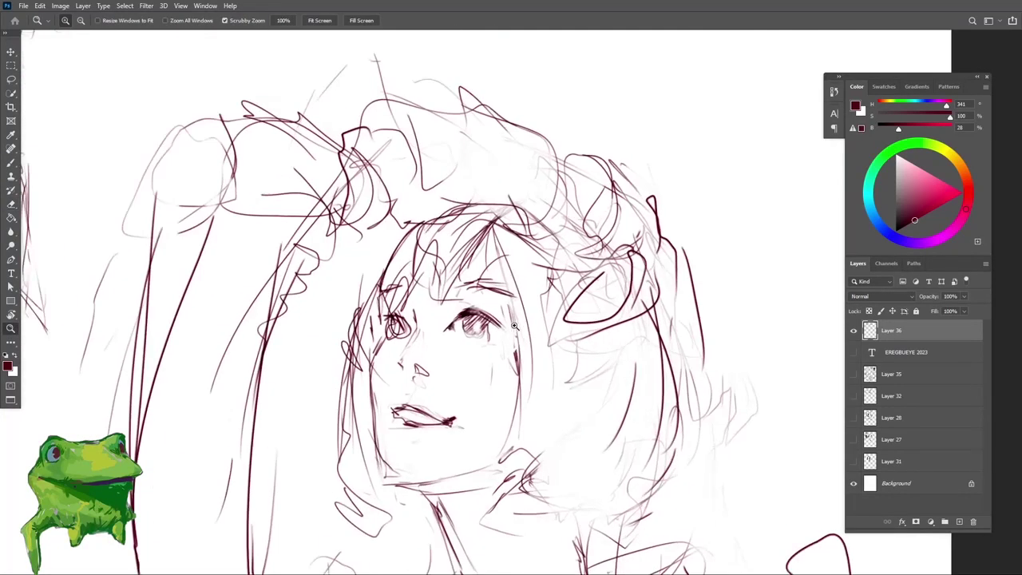
key("b")
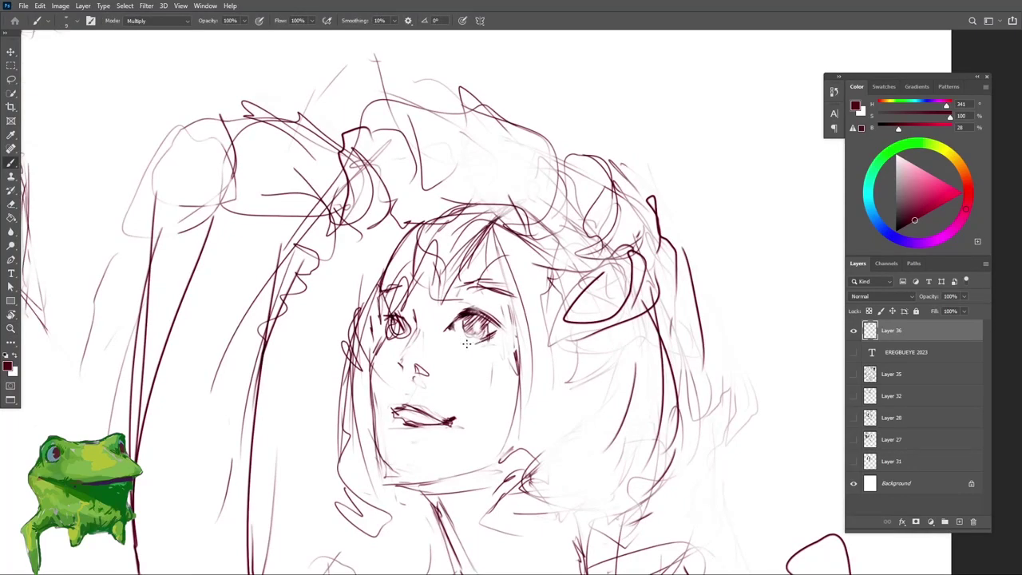
scroll(467, 343, "down", 2)
scroll(475, 341, "up", 3)
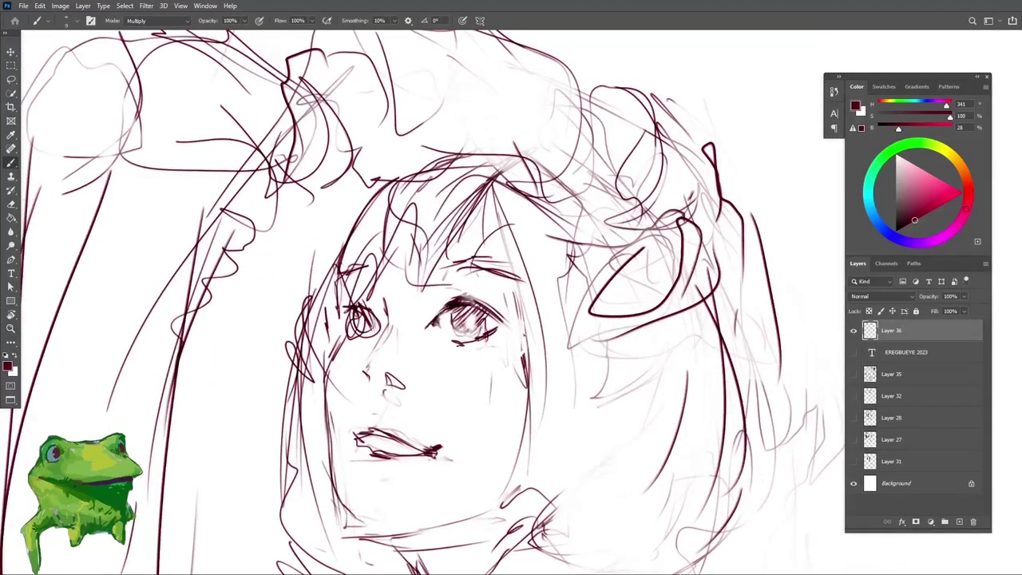
left_click_drag(459, 345, 478, 347)
key("z")
left_click_drag(490, 340, 431, 340)
key("r")
mouse_move(571, 384)
left_mouse_down()
mouse_move(500, 404)
mouse_move(464, 393)
left_mouse_up()
left_click_drag(517, 351, 563, 321)
left_click_drag(505, 319, 531, 326)
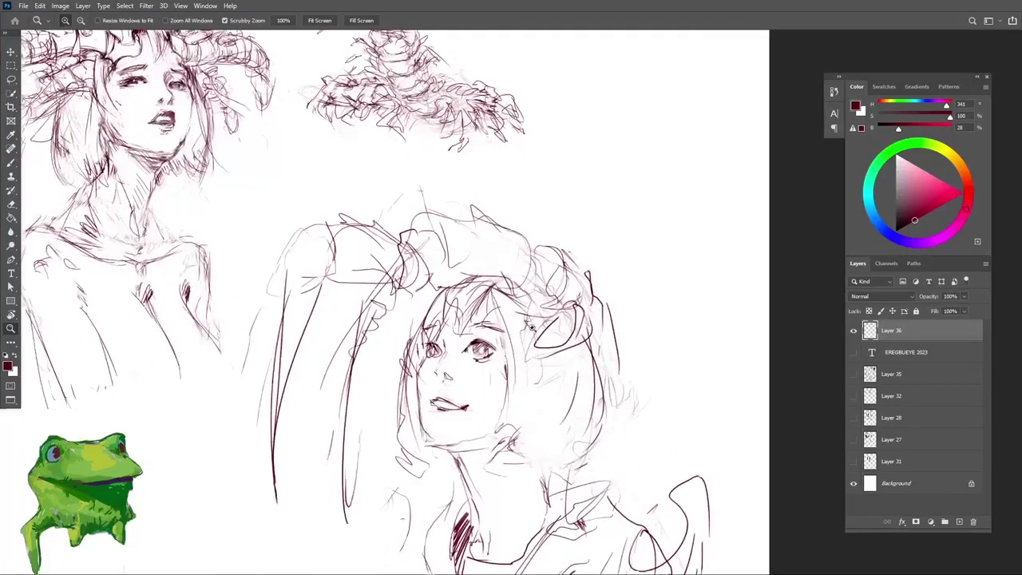
Step: Soften the right-hand eye with a large Eraser and refine its lid lines with a fine brush, undoing the last stroke
scroll(485, 339, "up", 2)
key("e")
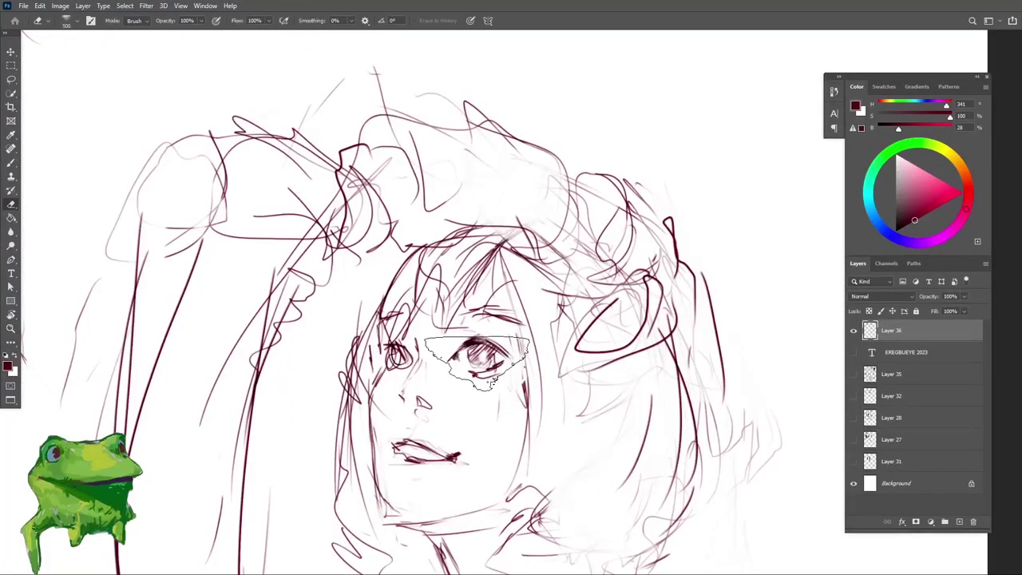
key("z")
scroll(516, 317, "up", 2)
scroll(516, 318, "up", 1)
key("b")
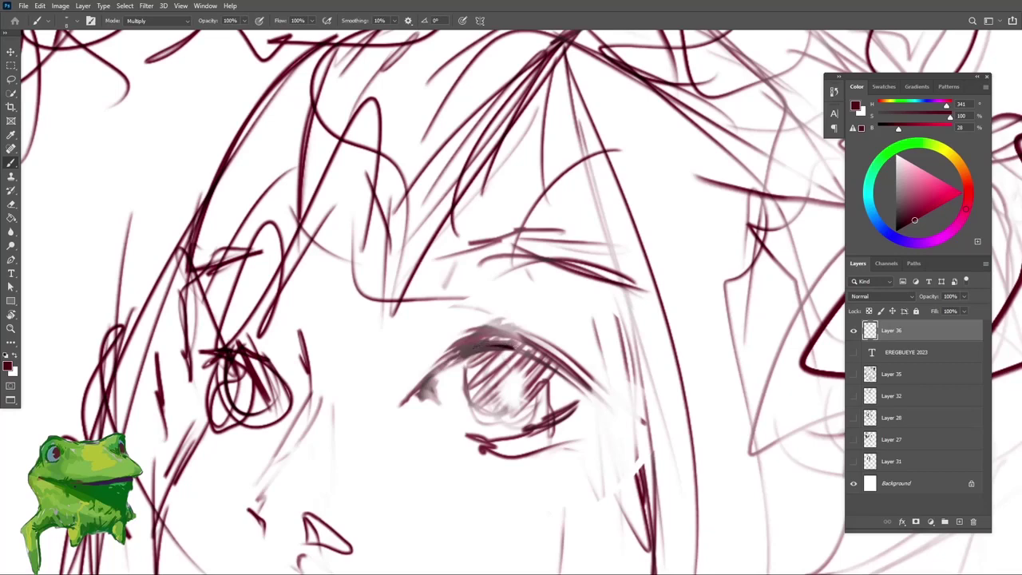
key("ctrl+z")
key("z")
scroll(423, 391, "down", 4)
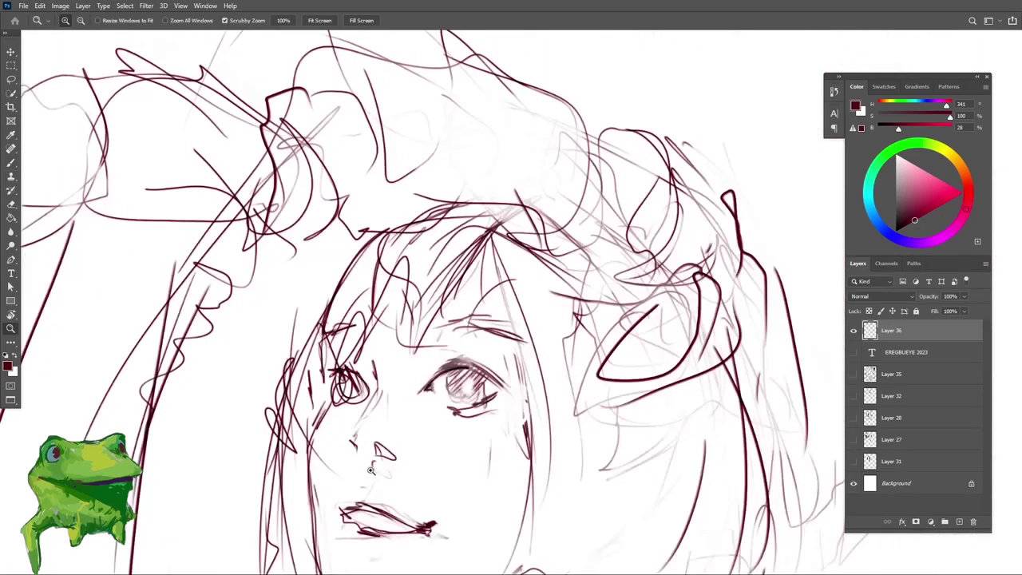
Step: Clean up the lines between the eyes and draw the nose bridge contour from the left-hand eye to the nose
scroll(395, 439, "up", 2)
key("b")
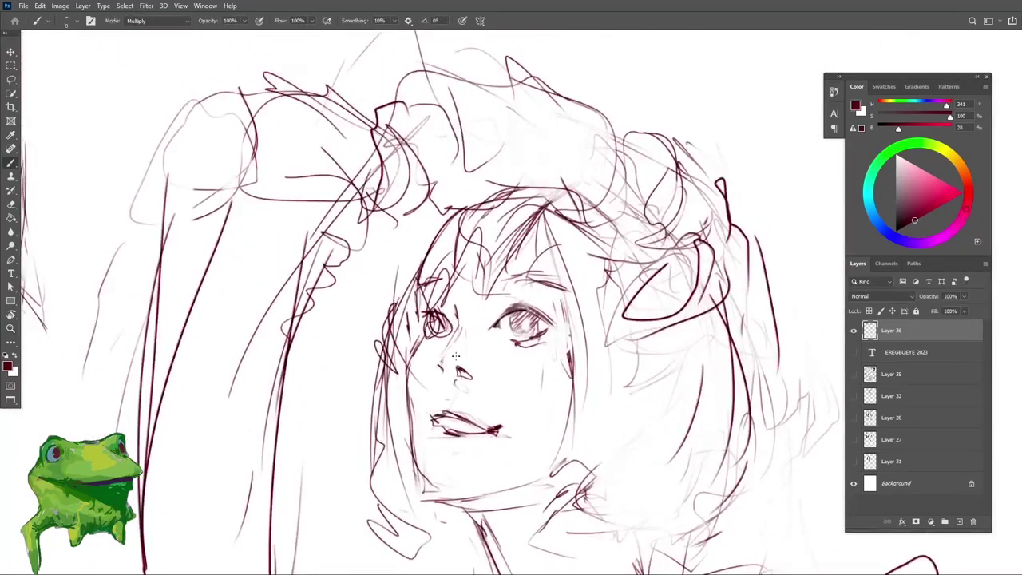
key("e")
mouse_move(459, 327)
left_mouse_down()
mouse_move(384, 336)
mouse_move(531, 344)
mouse_move(458, 339)
mouse_move(367, 366)
left_mouse_up()
key("e")
key("b")
key("z")
key("r")
left_click_drag(579, 379, 520, 375)
key("Escape")
key("z")
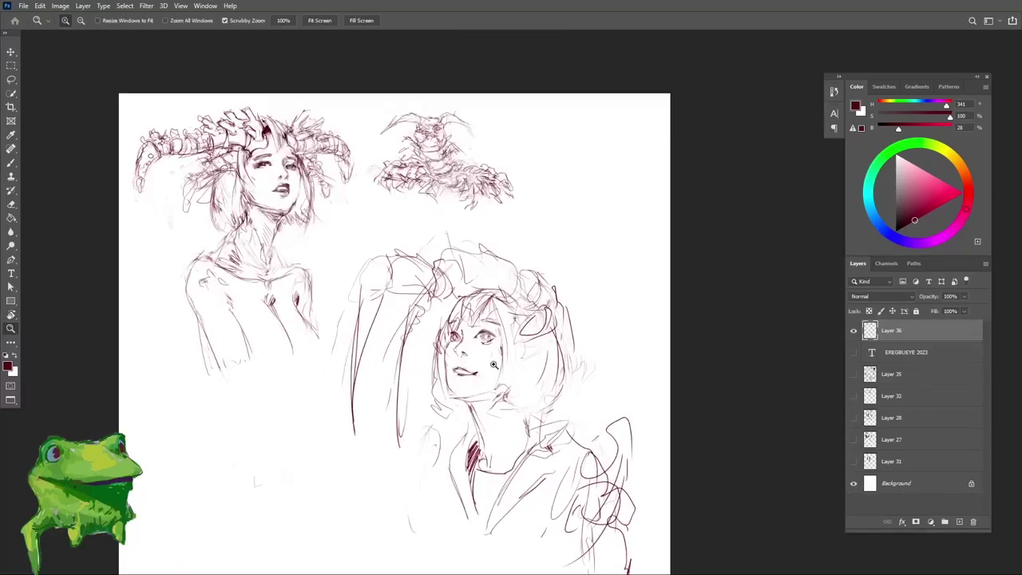
Step: Soften the rough lines around the mouth and left jaw with the Eraser and touch up the lips
left_click(493, 364)
key("b")
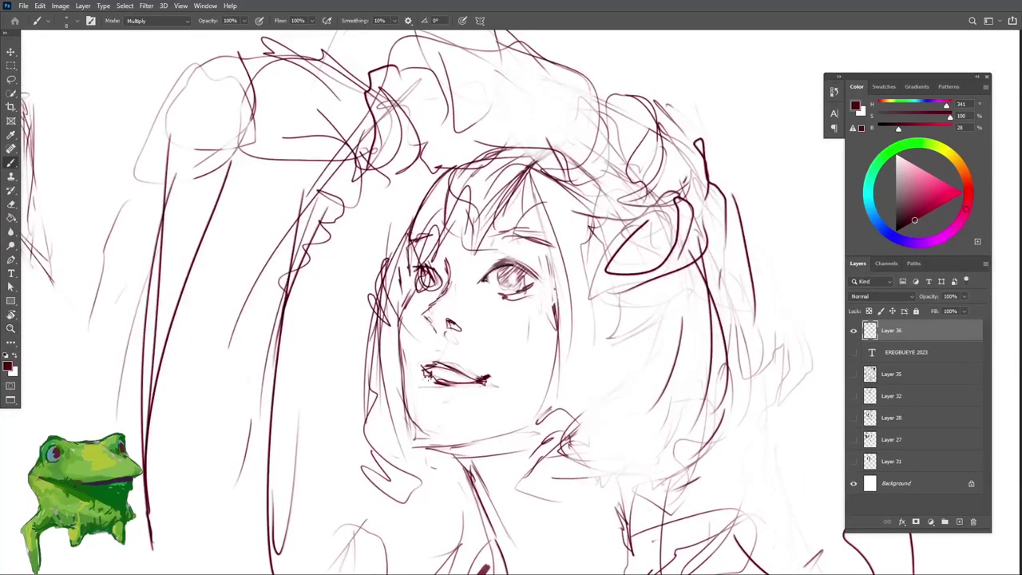
key("e")
mouse_move(429, 383)
left_mouse_down()
mouse_move(449, 385)
mouse_move(399, 450)
left_mouse_up()
key("b")
key("z")
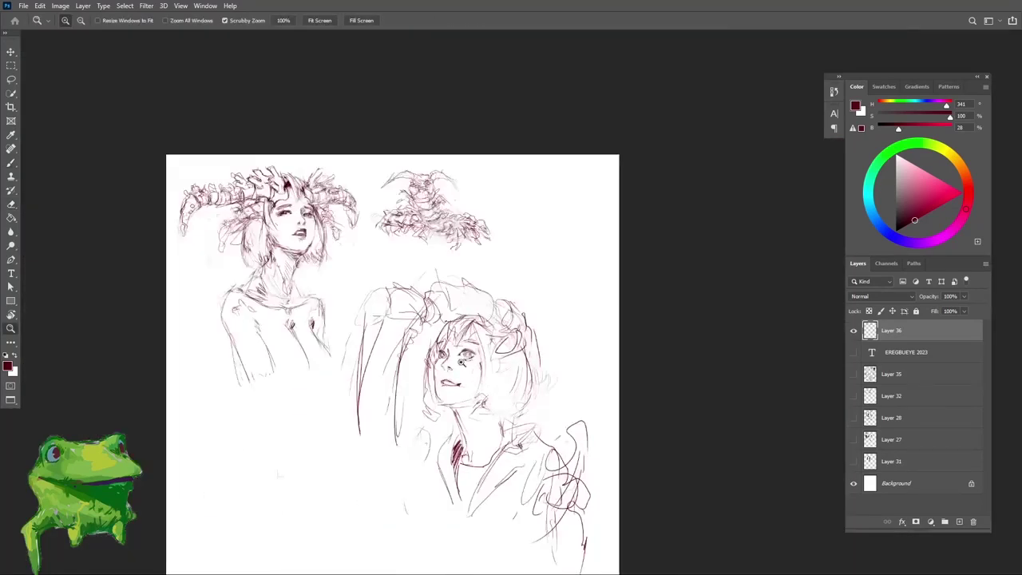
left_click(474, 351)
left_click(447, 370, "alt")
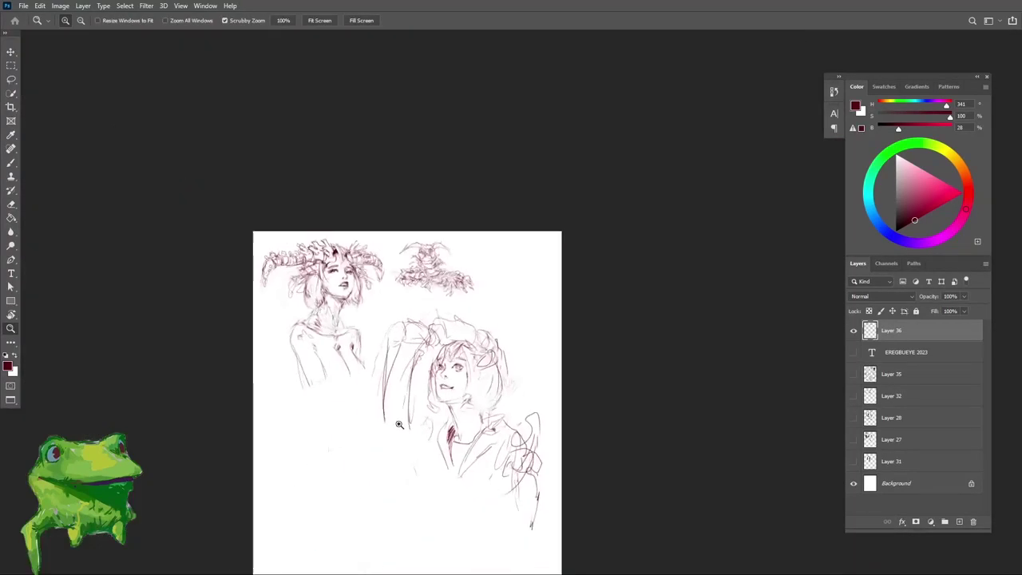
Step: Lasso the bob-haired woman's right-hand eye, rotate it about 4.4 degrees and shift it slightly with Free Transform
left_click(447, 370)
key("l")
left_click_drag(500, 367, 450, 369)
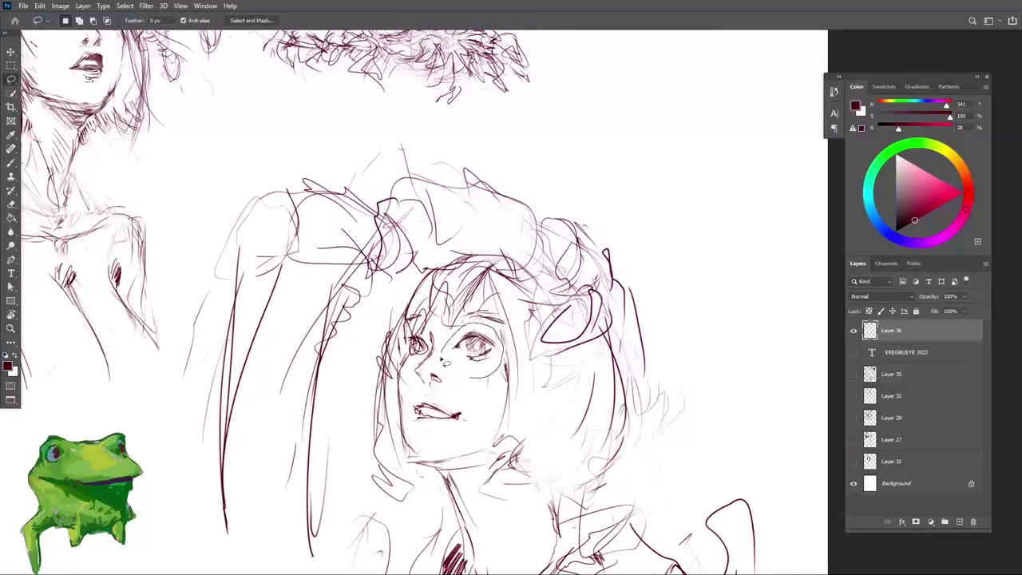
key("ctrl+t")
left_click_drag(567, 332, 567, 338)
left_click_drag(473, 354, 480, 357)
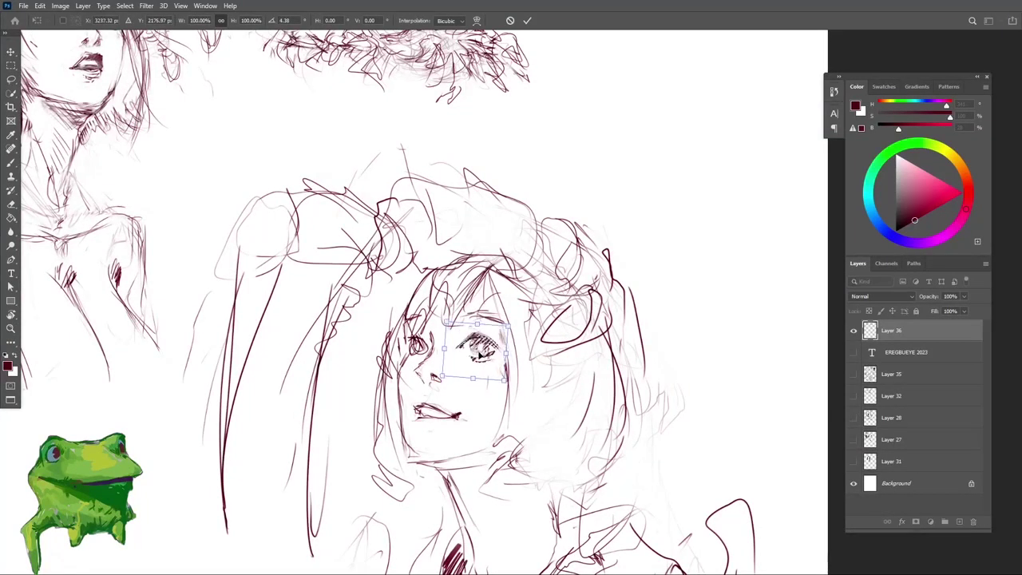
key("Return")
Step: Touch up the lid and lash lines of the right-hand eye with the Eraser and a fine brush
key("e")
scroll(463, 351, "up", 2)
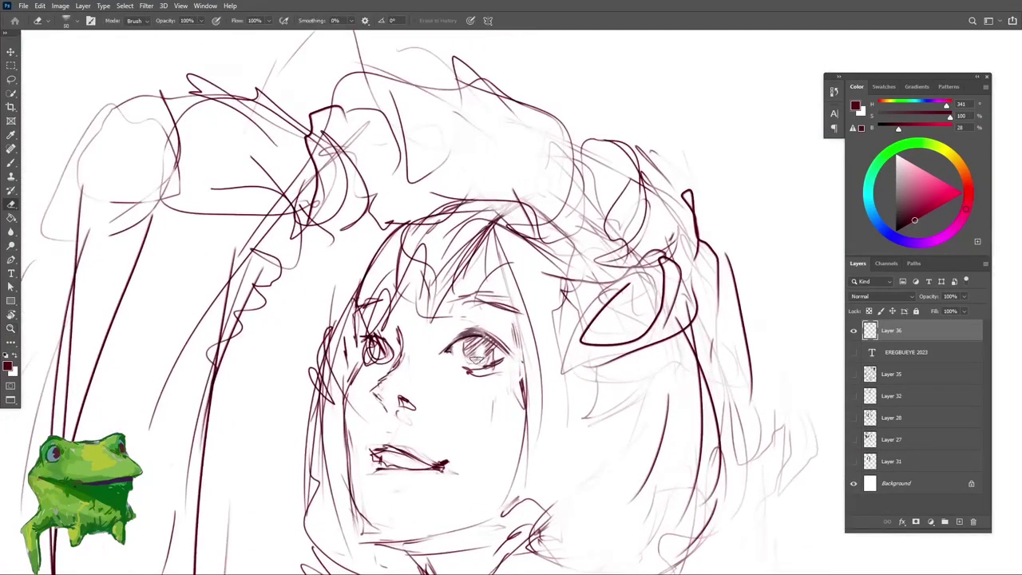
key("b")
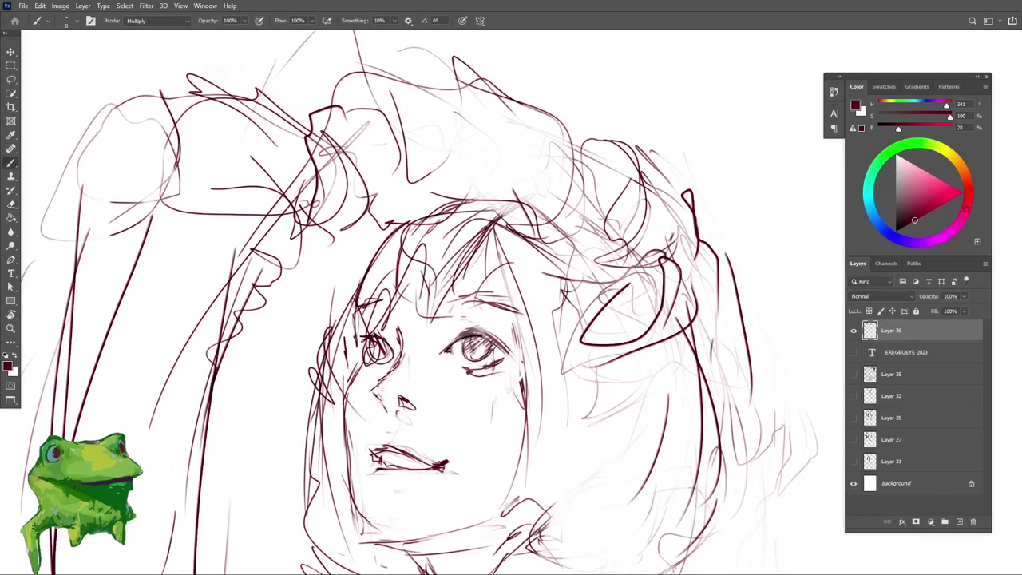
key("z")
left_click_drag(480, 350, 428, 351)
key("r")
mouse_move(479, 200)
left_mouse_down()
mouse_move(543, 204)
mouse_move(479, 200)
left_mouse_up()
key("z")
left_click_drag(477, 352, 519, 337)
Step: Lighten the hatching inside the right-hand iris and redraw its pupil with crisp fine strokes
key("e")
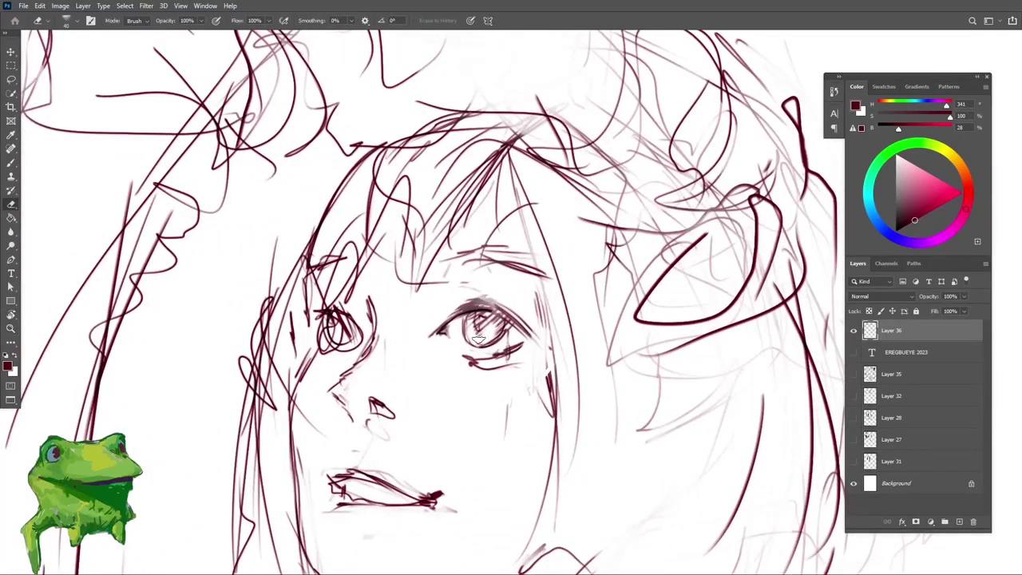
key("b")
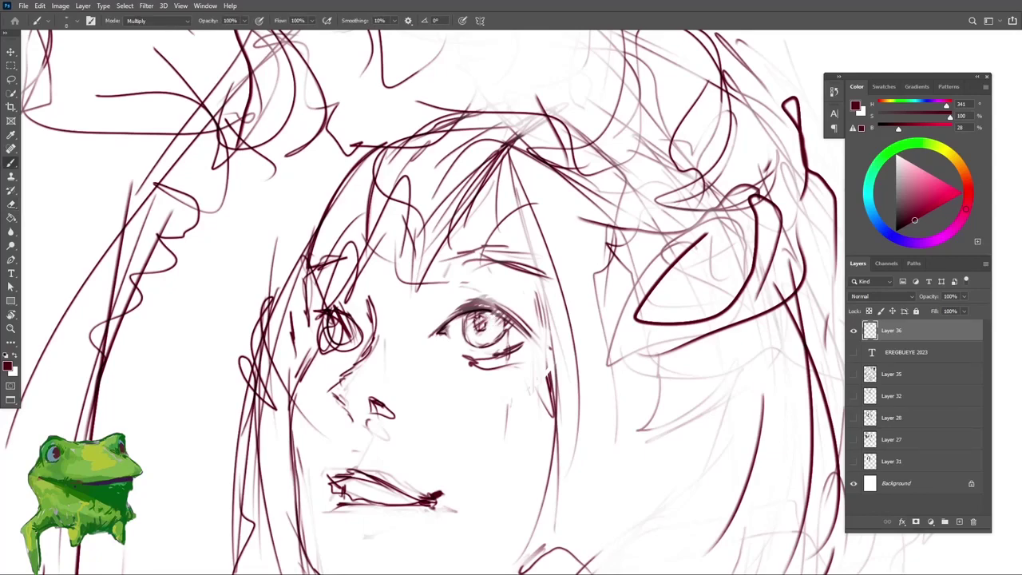
mouse_move(487, 345)
left_mouse_down()
mouse_move(462, 345)
mouse_move(517, 345)
mouse_move(457, 345)
mouse_move(477, 341)
mouse_move(441, 412)
mouse_move(441, 402)
left_mouse_up()
key("e")
key("b")
key("z")
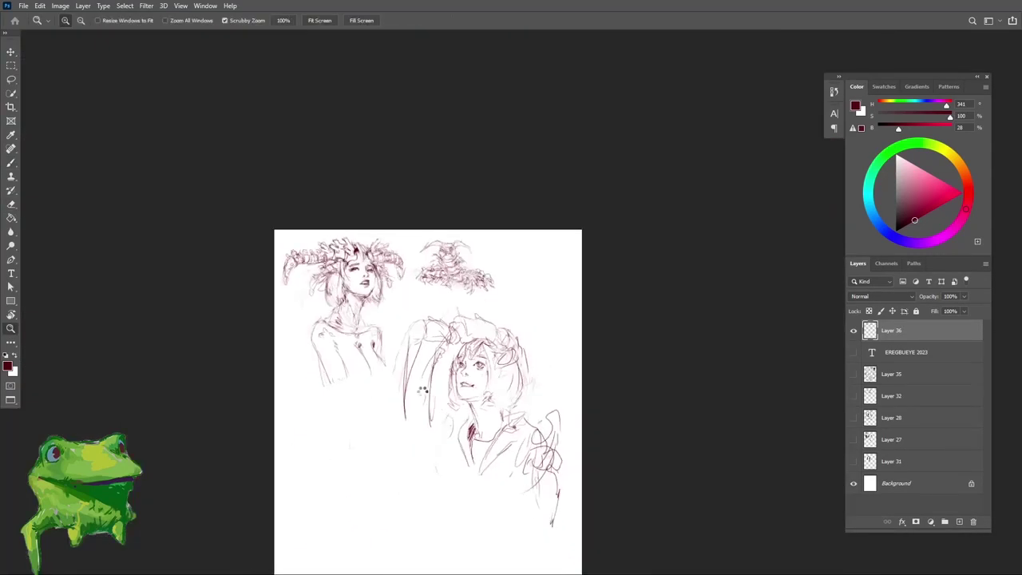
Step: Flip the canvas horizontally and clean up the rough lines around the bob-haired woman's far eye
key("ctrl+shift+h")
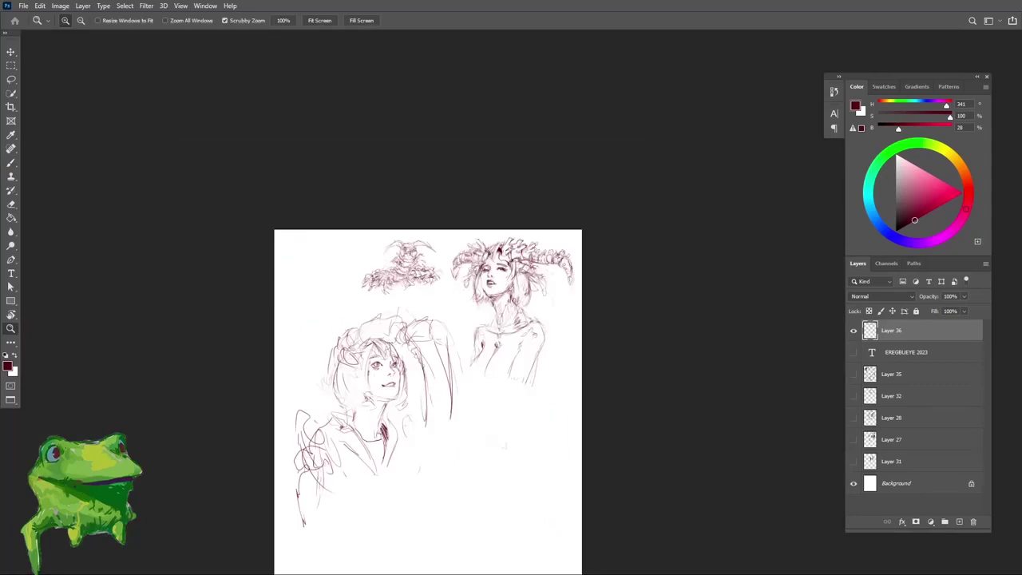
left_click_drag(369, 390, 465, 357)
left_click(434, 334)
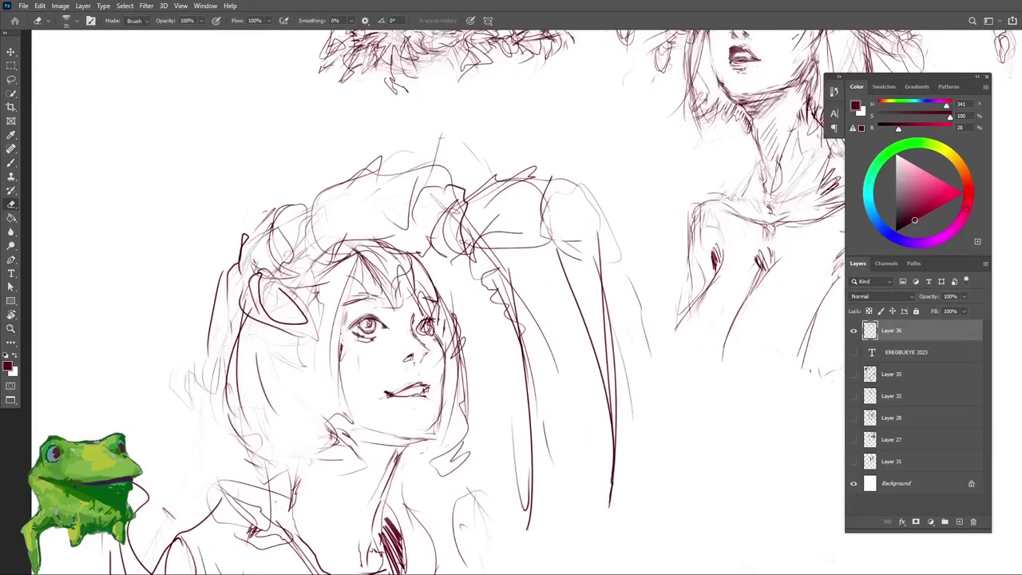
left_click(433, 327)
key("e")
key("b")
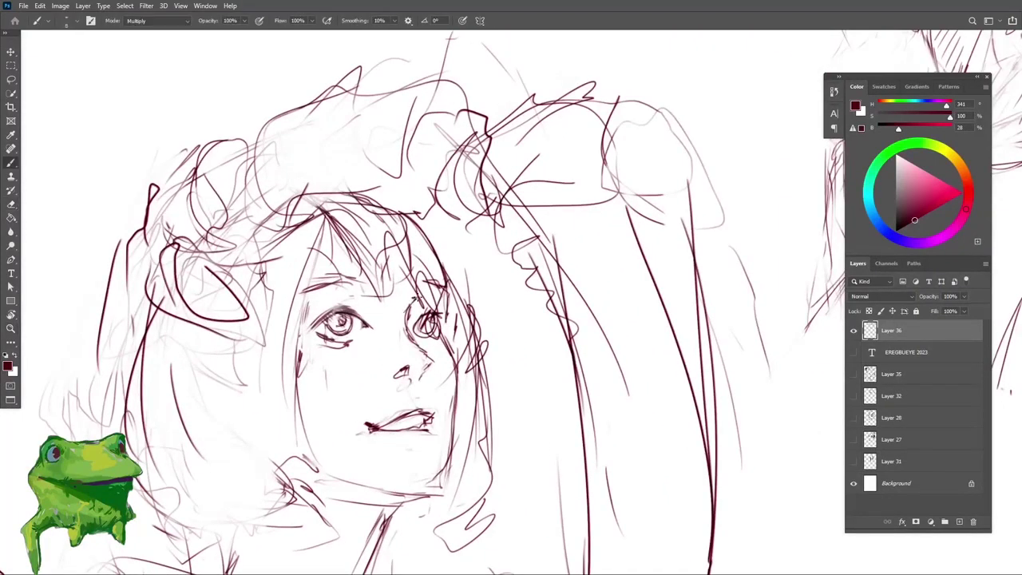
key("z")
left_click_drag(429, 318, 437, 315)
key("b")
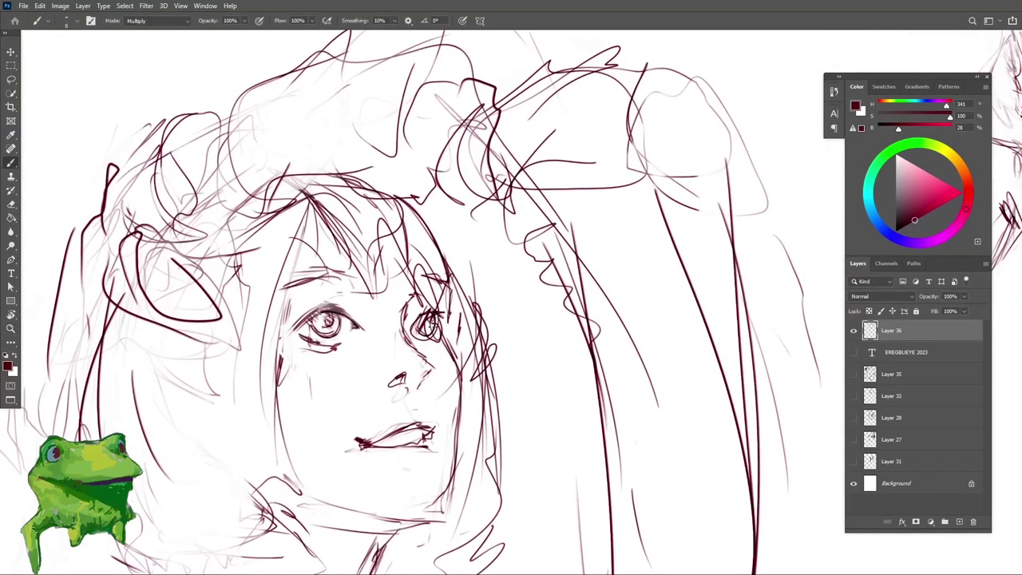
key("e")
left_click_drag(444, 313, 448, 329)
Step: Lasso the far eye, reposition it slightly and redraw the lines along its outer side
key("l")
mouse_move(429, 346)
left_mouse_down()
mouse_move(438, 349)
mouse_move(446, 326)
mouse_move(441, 335)
left_mouse_up()
key("z")
key("v")
key("b")
left_click_drag(449, 291, 446, 355)
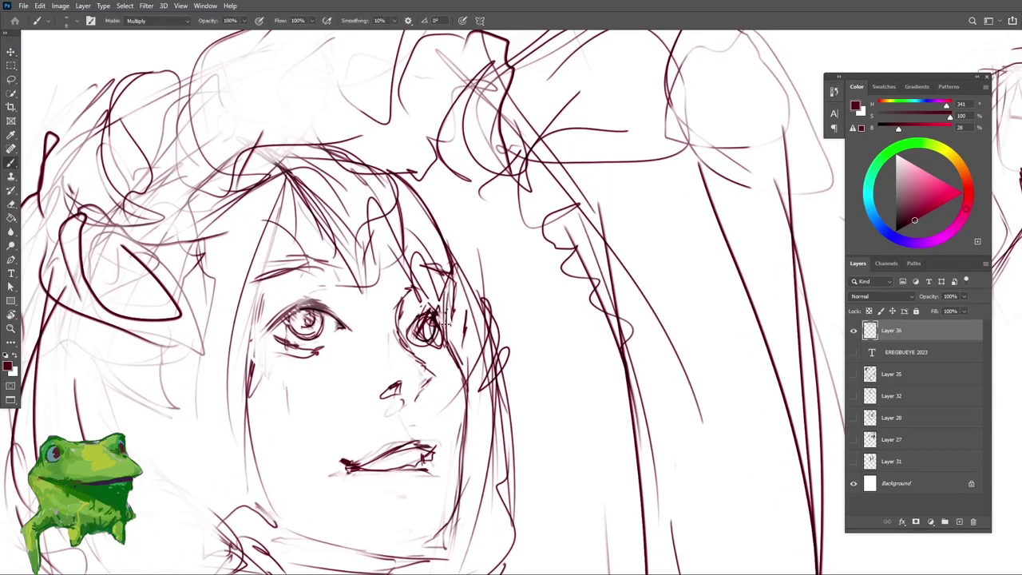
Step: Rework the chin and jaw corner below the mouth with the brush and Eraser
key("z")
mouse_move(456, 408)
left_mouse_down()
mouse_move(395, 406)
mouse_move(444, 357)
mouse_move(473, 353)
left_mouse_up()
key("b")
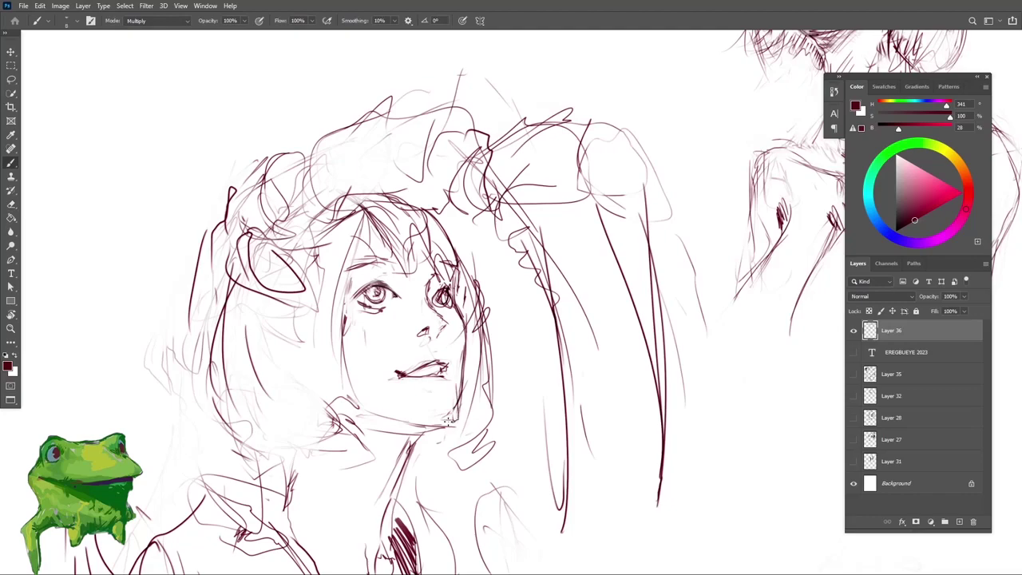
key("z")
mouse_move(449, 420)
left_mouse_down()
mouse_move(392, 420)
mouse_move(496, 427)
left_mouse_up()
key("e")
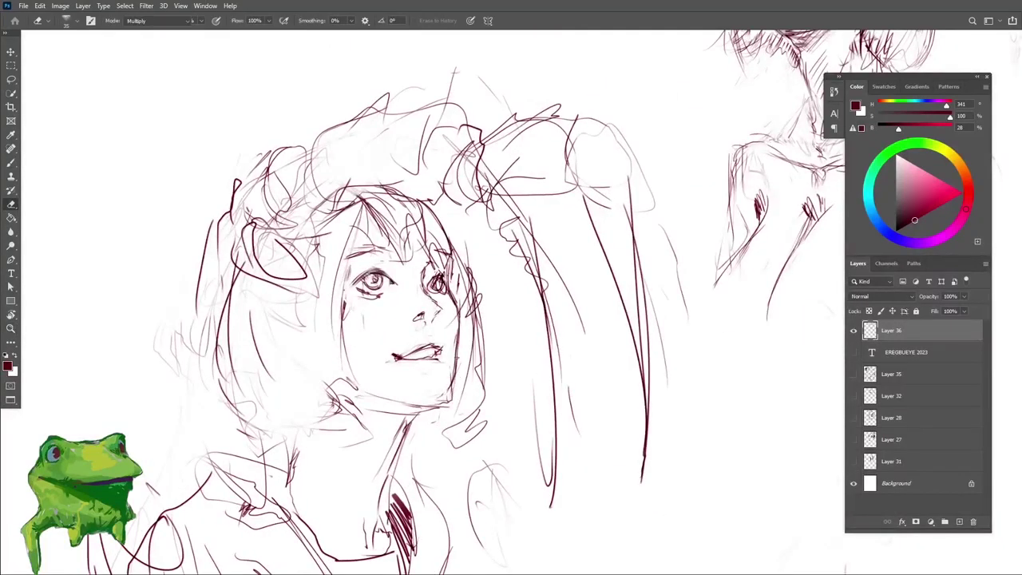
Step: Refine the underside of the jaw and hatch a shadow beneath it across the upper neck
key("z")
mouse_move(442, 391)
left_mouse_down()
mouse_move(418, 432)
mouse_move(441, 382)
mouse_move(401, 420)
mouse_move(492, 389)
mouse_move(475, 356)
mouse_move(444, 369)
mouse_move(445, 379)
mouse_move(451, 367)
mouse_move(427, 377)
mouse_move(434, 363)
mouse_move(419, 373)
mouse_move(423, 363)
mouse_move(366, 409)
left_mouse_up()
key("b")
key("z")
key("b")
mouse_move(380, 375)
left_mouse_down()
mouse_move(359, 407)
mouse_move(375, 371)
left_mouse_up()
key("z")
left_click_drag(403, 292, 447, 292)
Step: Soften the rough headpiece lines above the hair and forehead with a larger Eraser
key("e")
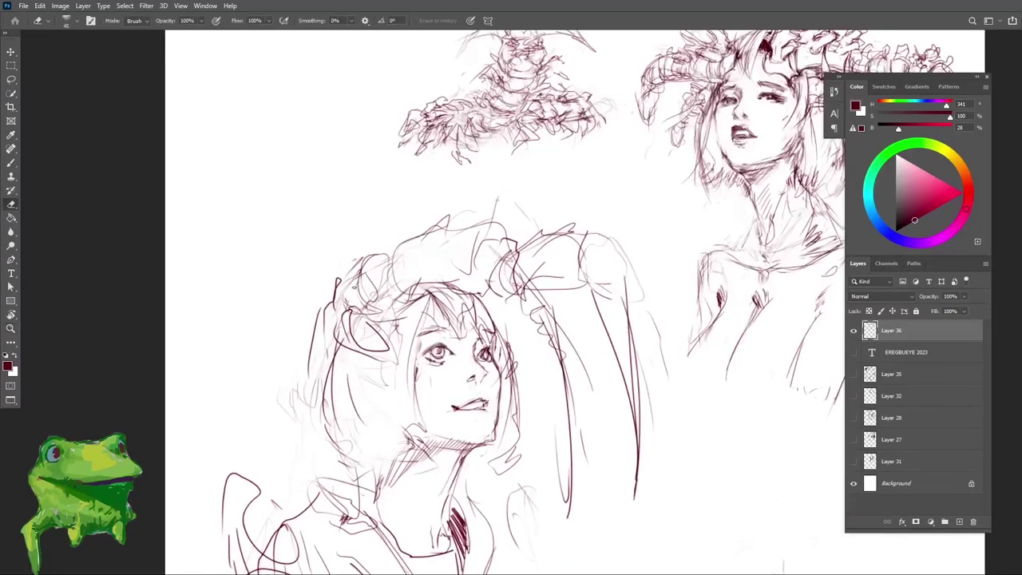
left_click_drag(373, 284, 380, 302)
mouse_move(484, 253)
left_mouse_down()
mouse_move(473, 268)
mouse_move(457, 242)
mouse_move(471, 278)
left_mouse_up()
mouse_move(482, 267)
left_mouse_down()
mouse_move(450, 315)
mouse_move(464, 314)
left_mouse_up()
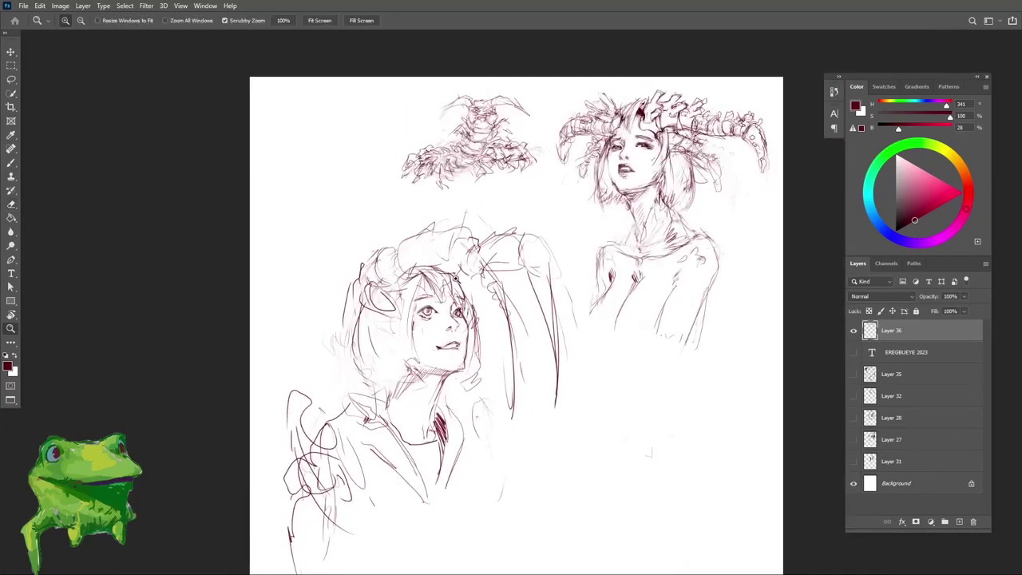
left_click_drag(455, 279, 435, 291)
key("e")
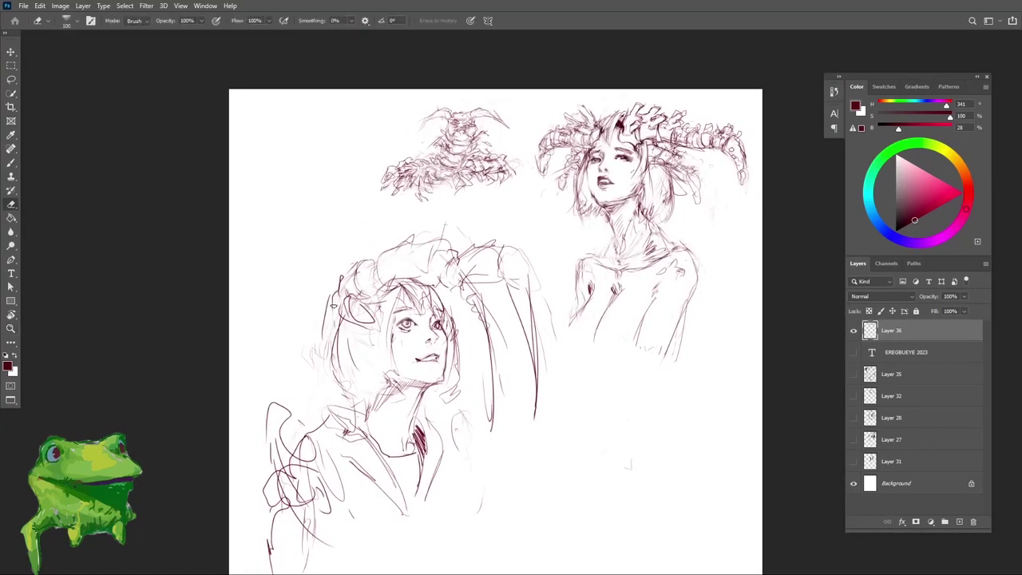
Step: Sketch the rounded joint where the headpiece meets the long hanging limb beside the face
key("z")
left_click_drag(447, 164, 465, 174)
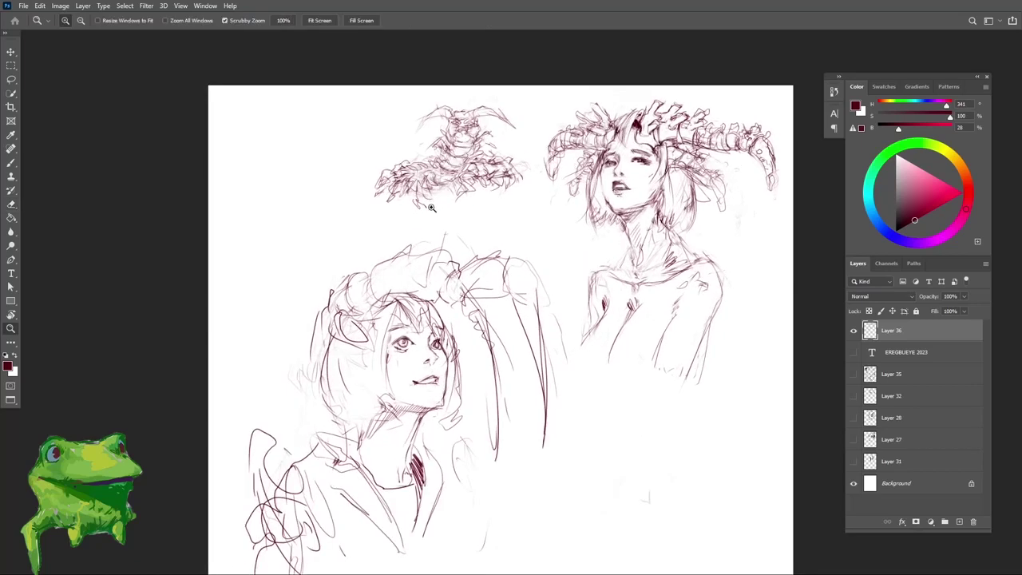
left_click_drag(445, 217, 449, 221)
left_click_drag(442, 270, 446, 252)
left_click_drag(447, 254, 439, 261)
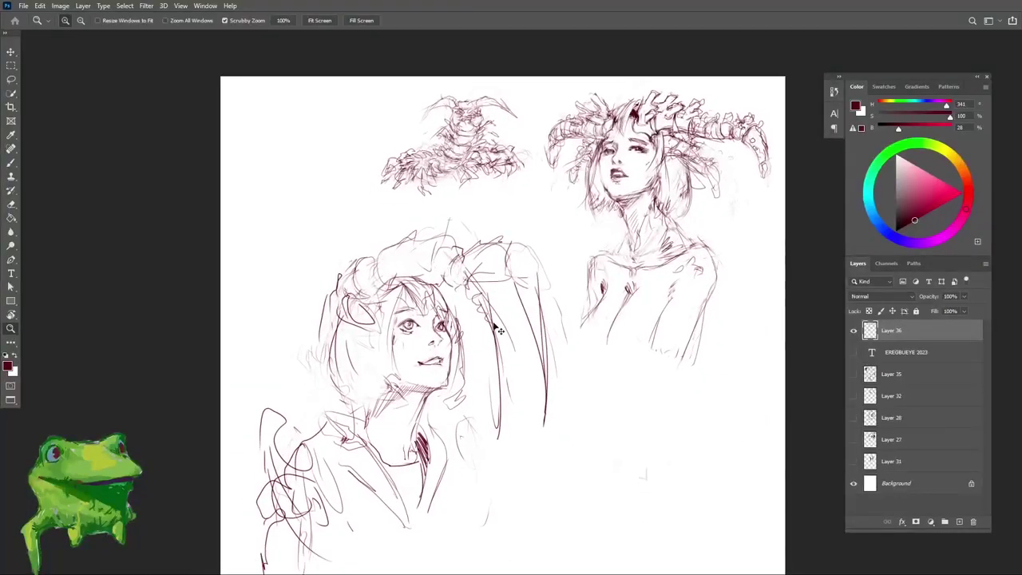
left_click_drag(492, 339, 484, 324)
left_click_drag(455, 240, 456, 267)
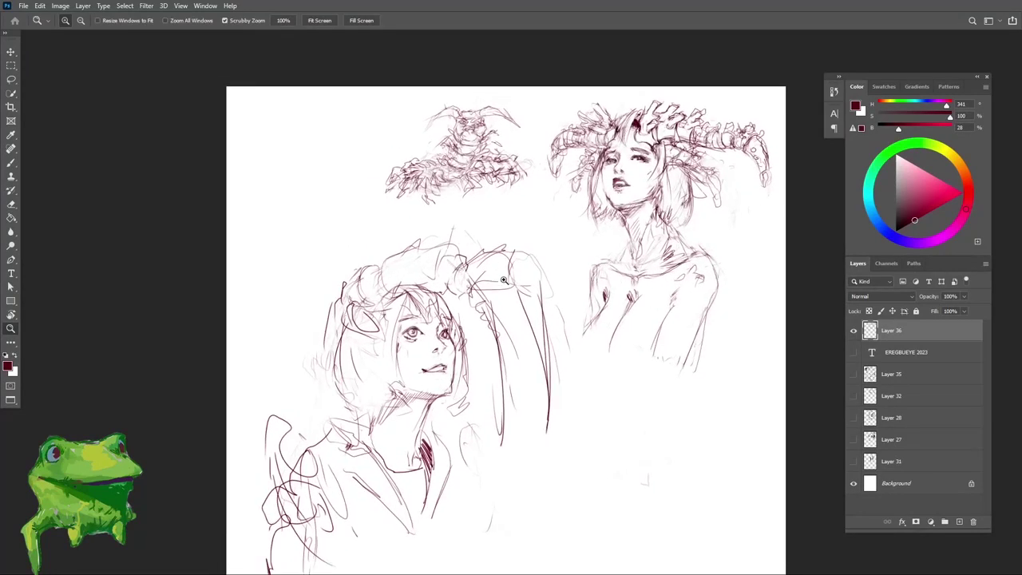
mouse_move(494, 294)
left_mouse_down()
mouse_move(476, 251)
mouse_move(459, 263)
mouse_move(467, 257)
mouse_move(497, 305)
left_mouse_up()
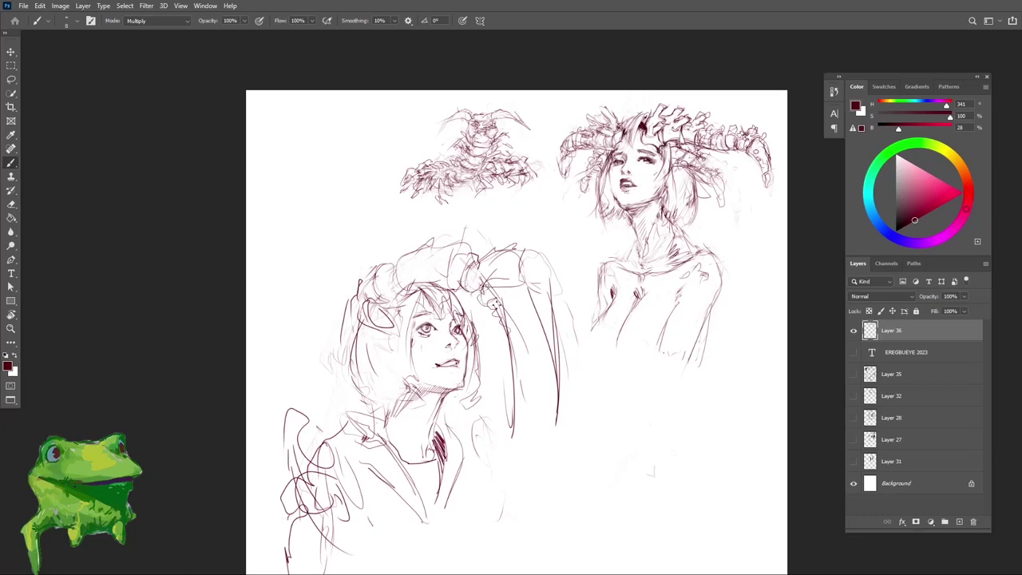
Step: Draw curved segment bands across the top of the headpiece above the forehead
left_click_drag(421, 268, 424, 265)
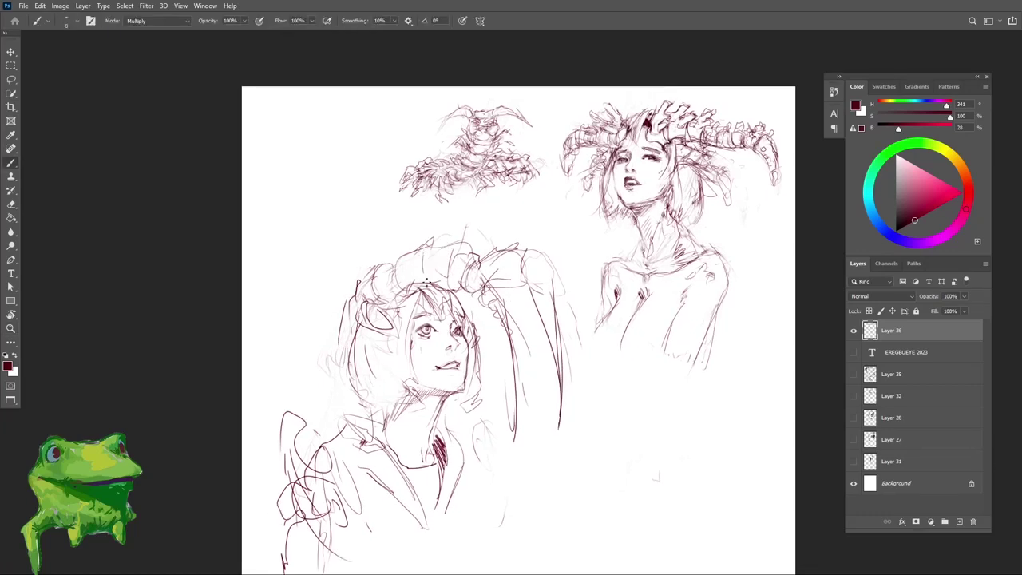
key("z")
left_click_drag(438, 289, 417, 331)
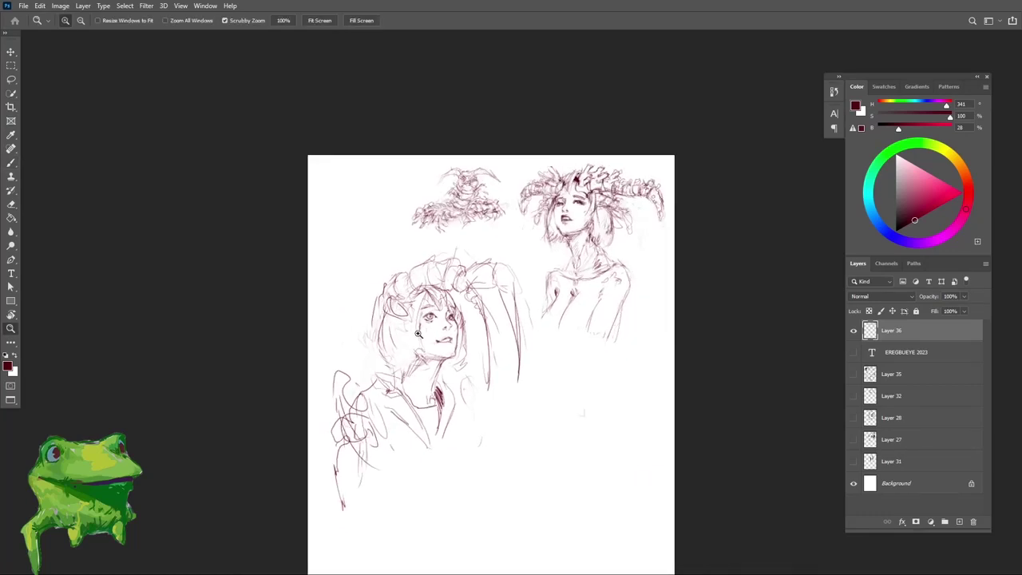
key("r")
left_click_drag(555, 289, 544, 224)
key("Escape")
key("z")
left_click_drag(466, 281, 494, 279)
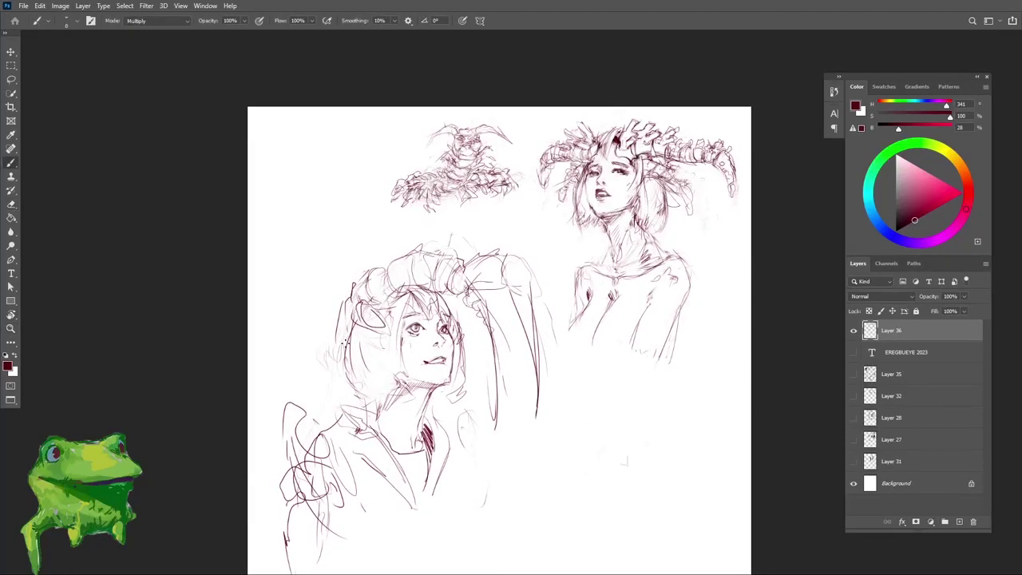
Step: Enlarge the Eraser and fade the looping scribbles over the bob-haired woman's left-hand shoulder and arm
key("e")
key("bracketright")
key("bracketright")
key("bracketright")
key("bracketright")
key("bracketright")
key("bracketright")
left_click_drag(297, 402, 274, 465)
key("space")
mouse_move(349, 485)
left_mouse_down()
mouse_move(362, 433)
mouse_move(335, 463)
left_mouse_up()
Step: Draw the left-hand shoulder contour and a curved sleeve edge, undoing the first stroke and softening the remaining scribbles
key("b")
left_click_drag(347, 383, 318, 461)
key("ctrl+z")
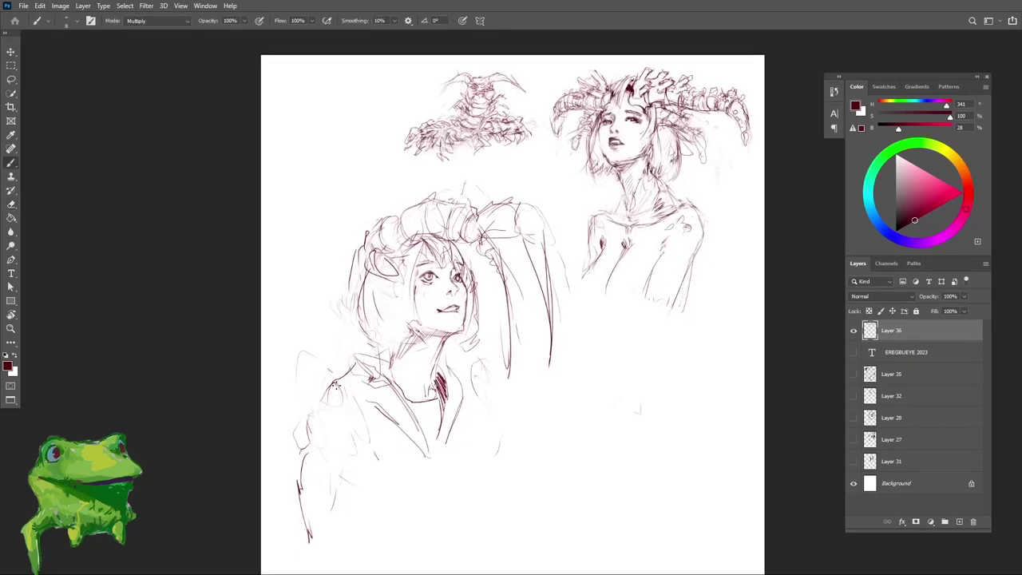
left_click_drag(336, 386, 303, 455)
left_click_drag(305, 453, 375, 427)
key("e")
mouse_move(336, 364)
left_mouse_down()
mouse_move(291, 427)
mouse_move(321, 404)
mouse_move(309, 457)
left_mouse_up()
key("b")
Step: Fade the outer hair lines and draw further curved segments at the left-hand end of the headpiece
key("e")
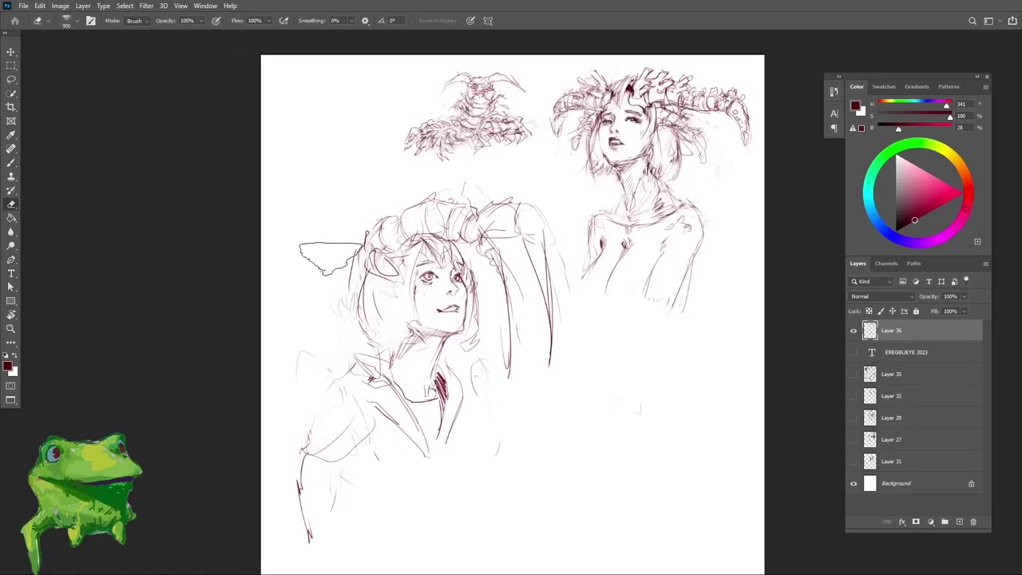
key("b")
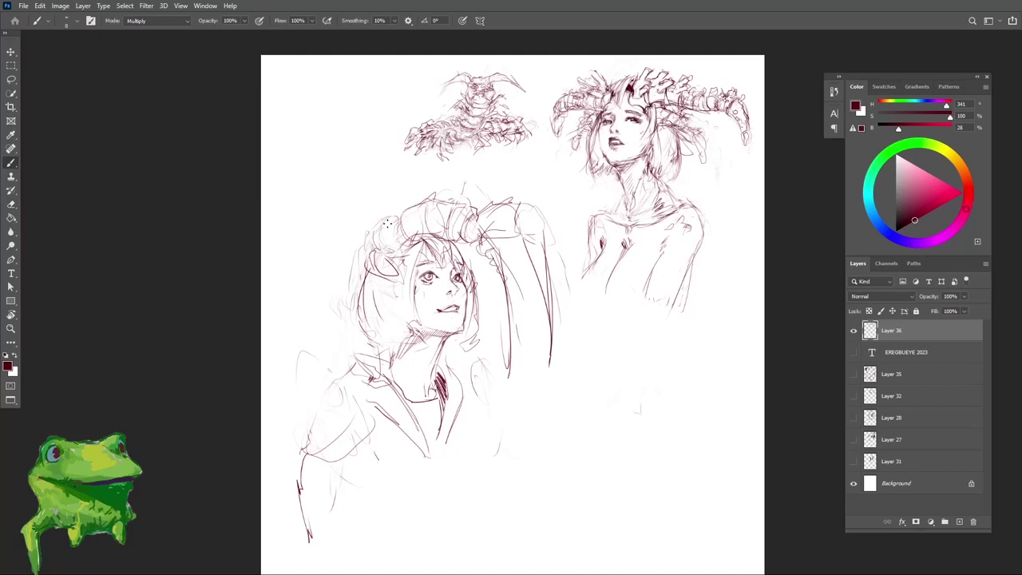
left_click_drag(385, 251, 403, 211)
key("z")
left_click_drag(423, 288, 390, 296)
key("r")
left_click_drag(559, 295, 528, 258)
key("Escape")
key("z")
left_click_drag(407, 307, 466, 309)
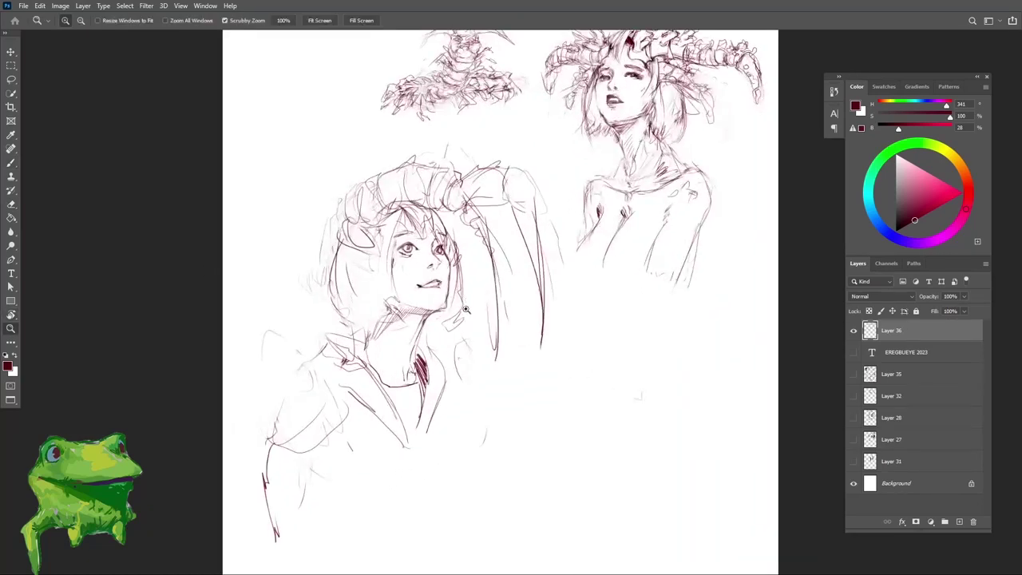
Step: Erase the loose curl beside the jaw and the stray lines next to the collar
key("e")
mouse_move(435, 379)
left_mouse_down()
mouse_move(415, 377)
mouse_move(463, 334)
mouse_move(441, 304)
mouse_move(476, 309)
left_mouse_up()
key("z")
key("b")
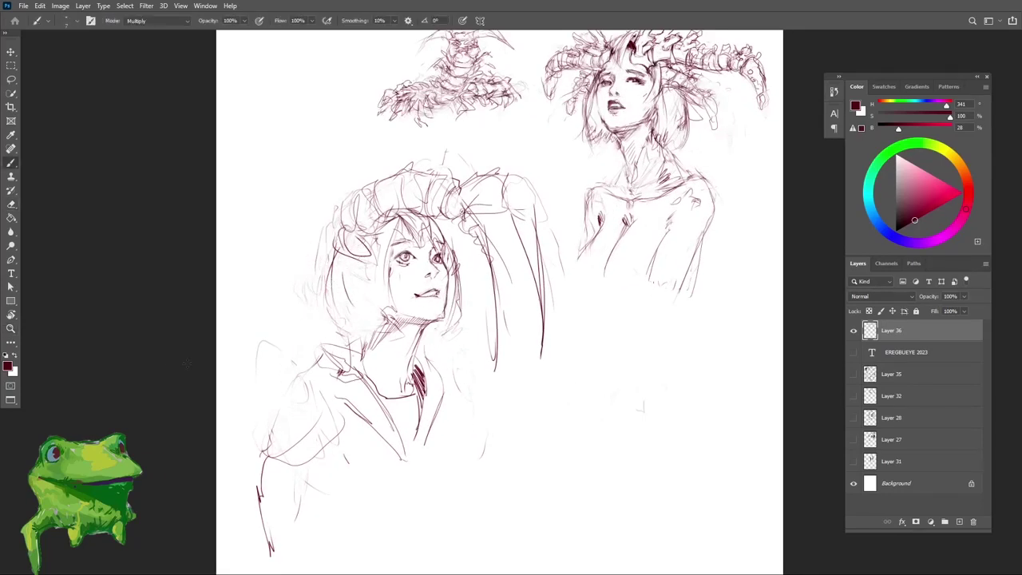
scroll(136, 371, "down", 1)
key("z")
mouse_move(436, 319)
left_mouse_down()
mouse_move(413, 352)
mouse_move(385, 351)
left_mouse_up()
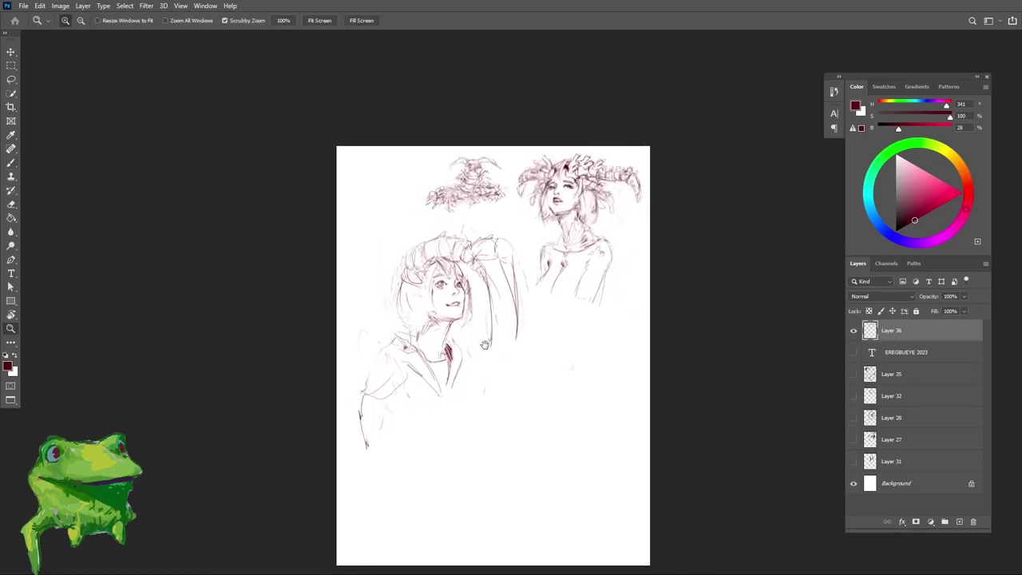
Step: Erase the stray lines above the headpiece and redraw its top outline as a clean arc
key("r")
left_click_drag(485, 343, 479, 300)
key("z")
key("e")
mouse_move(460, 234)
left_mouse_down()
mouse_move(532, 254)
mouse_move(508, 260)
mouse_move(506, 246)
mouse_move(458, 217)
left_mouse_up()
key("b")
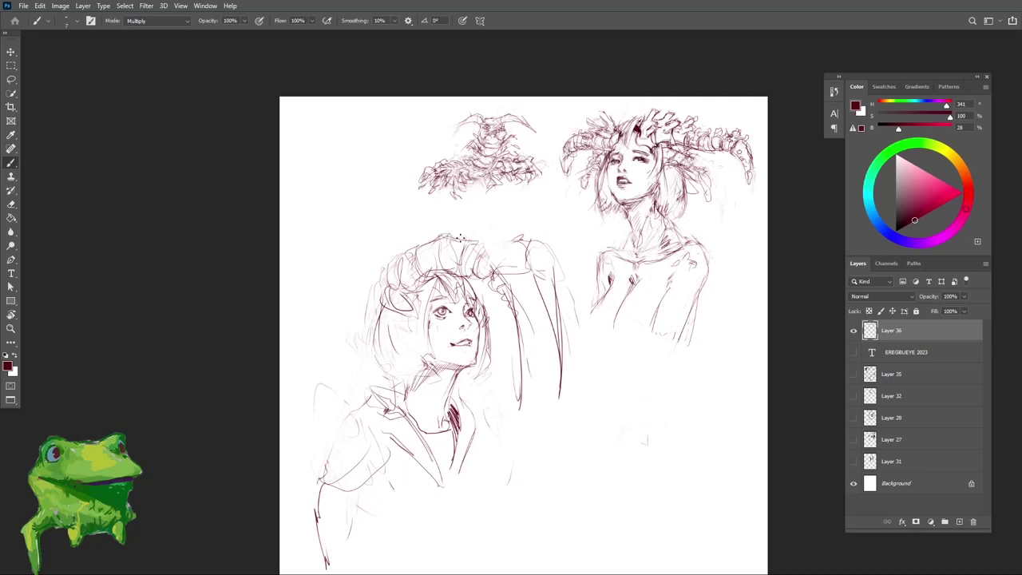
key("z")
left_click_drag(511, 277, 475, 308)
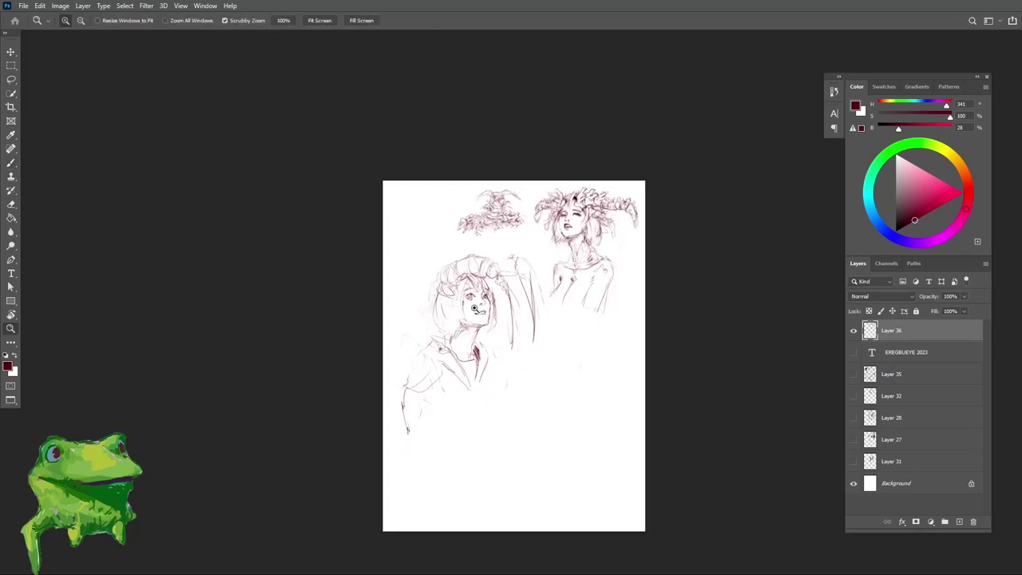
Step: Mirror the canvas view and rework the headpiece's end beside the raised arm, erasing rough lines and redrawing curved segments
key("ctrl+shift+h")
mouse_move(607, 270)
left_mouse_down()
mouse_move(623, 267)
mouse_move(588, 274)
left_mouse_up()
key("e")
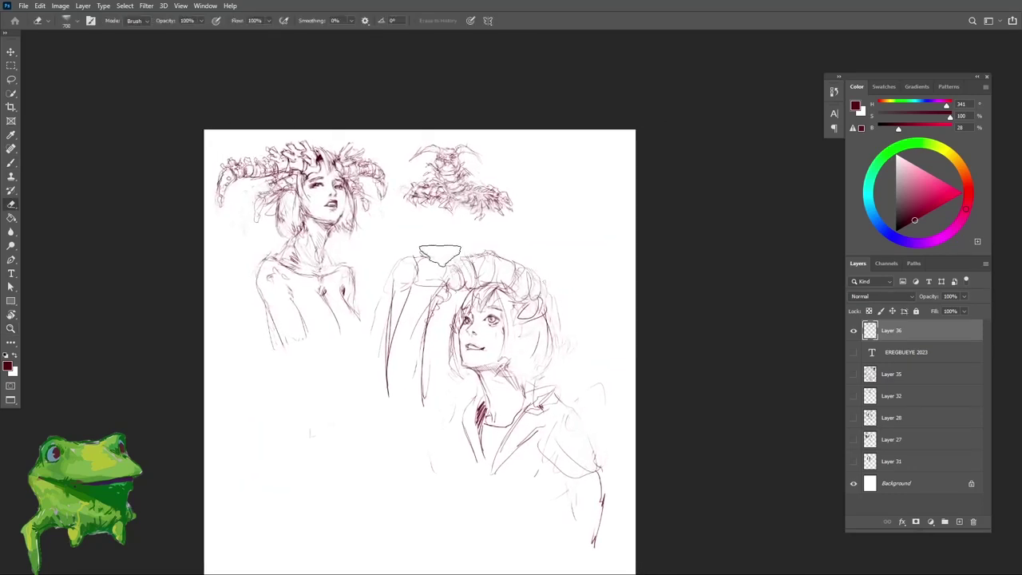
key("b")
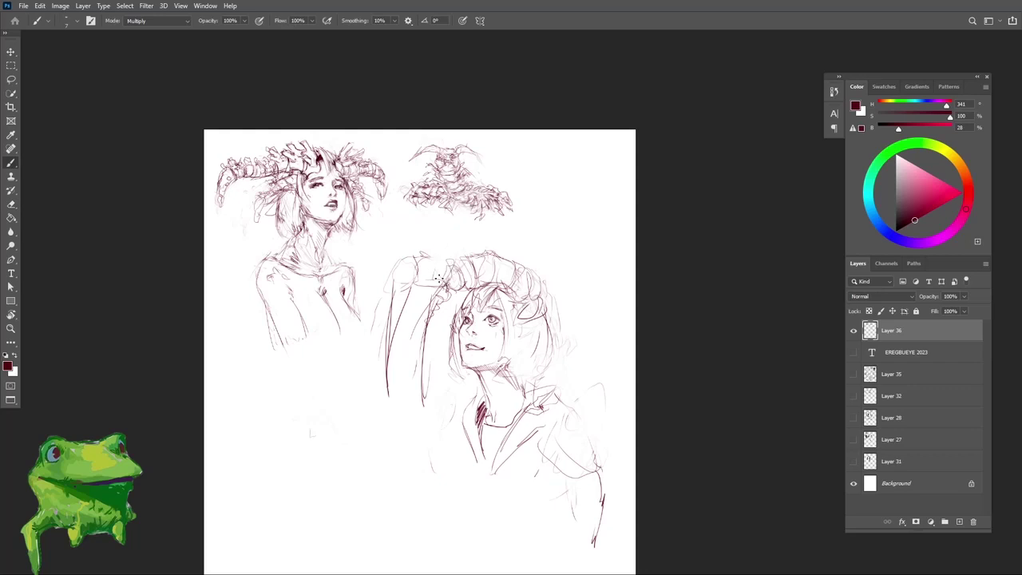
key("e")
key("b")
mouse_move(558, 290)
left_mouse_down()
mouse_move(552, 300)
mouse_move(530, 268)
left_mouse_up()
key("e")
key("b")
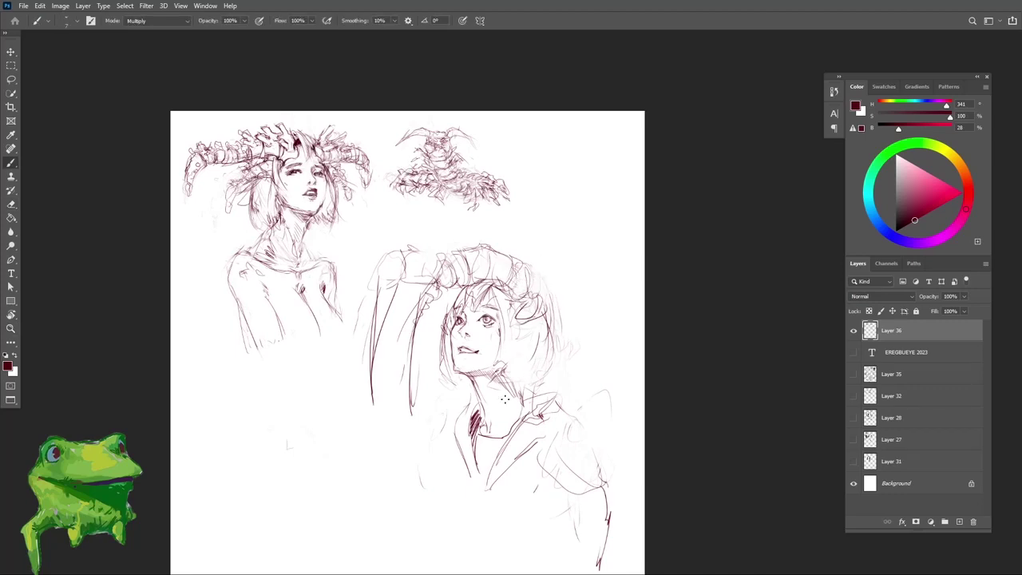
Step: Erase the faint stray lines beside the bob-haired woman's neck and collar
key("e")
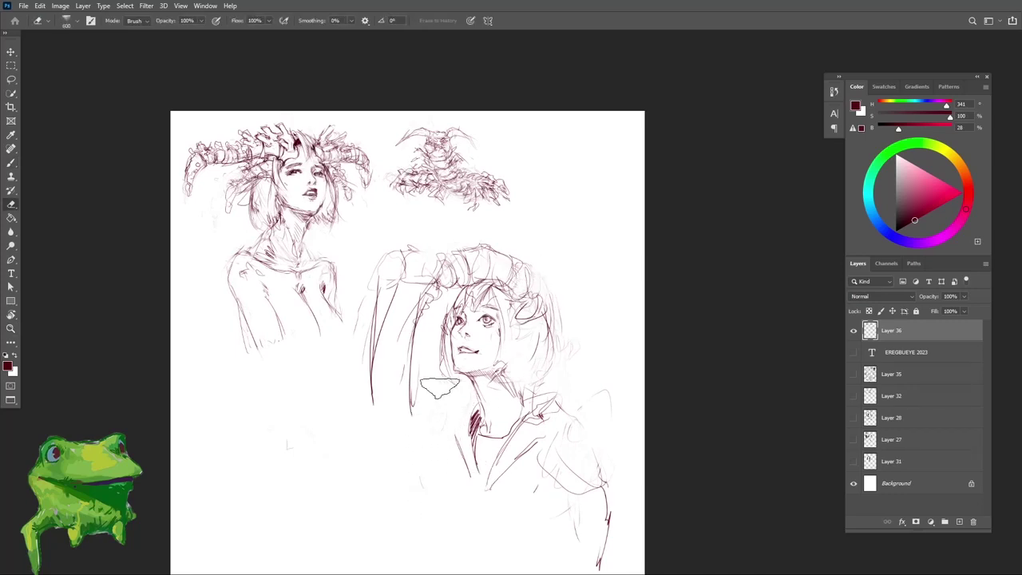
scroll(439, 389, "down", 2)
scroll(407, 333, "up", 3)
key("b")
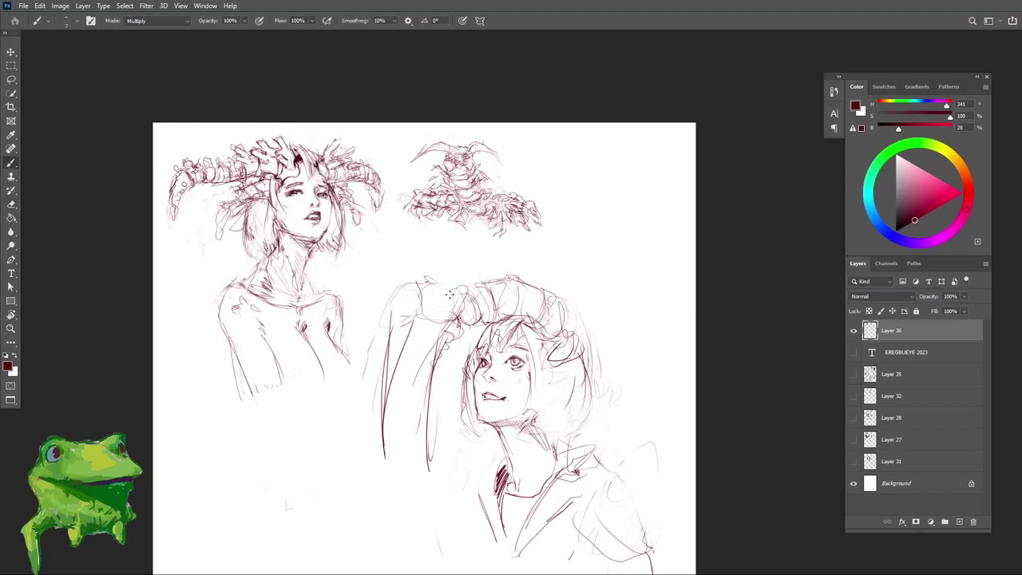
Step: Undo the last stroke, lasso the raised hand and forearm lines, shift them slightly down and away from the head, and deselect
key("ctrl+z")
mouse_move(450, 295)
left_mouse_down()
mouse_move(440, 312)
mouse_move(392, 307)
left_mouse_up()
key("r")
left_click_drag(535, 330, 552, 282)
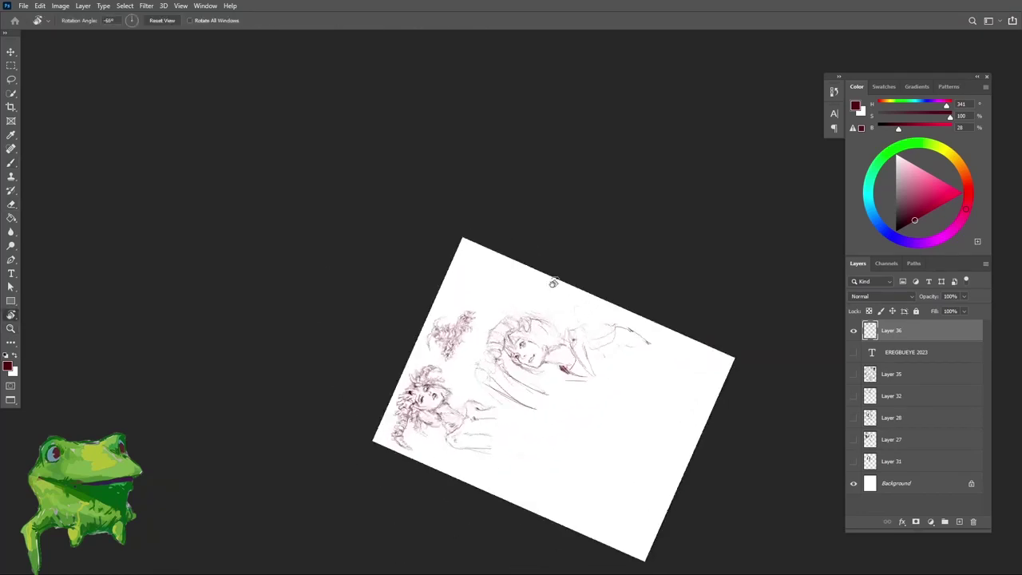
key("Escape")
left_click_drag(452, 310, 511, 312)
key("l")
mouse_move(407, 448)
left_mouse_down()
mouse_move(458, 257)
mouse_move(384, 454)
left_mouse_up()
key("v")
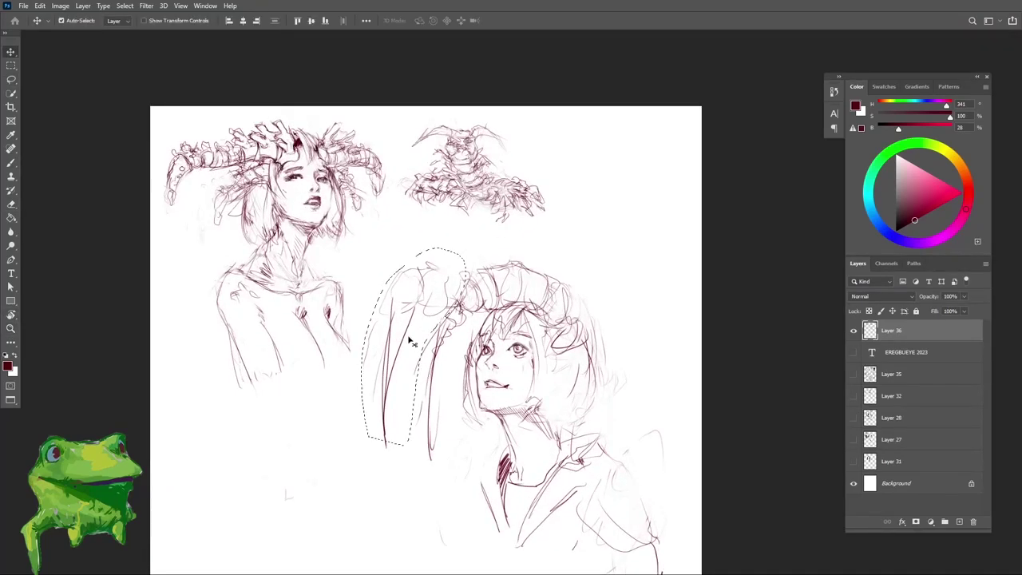
mouse_move(412, 340)
left_mouse_down()
mouse_move(415, 362)
mouse_move(396, 356)
mouse_move(406, 355)
left_mouse_up()
key("ctrl+d")
Step: Erase the front segments of the headpiece and draw upward-curving spikes in their place
key("b")
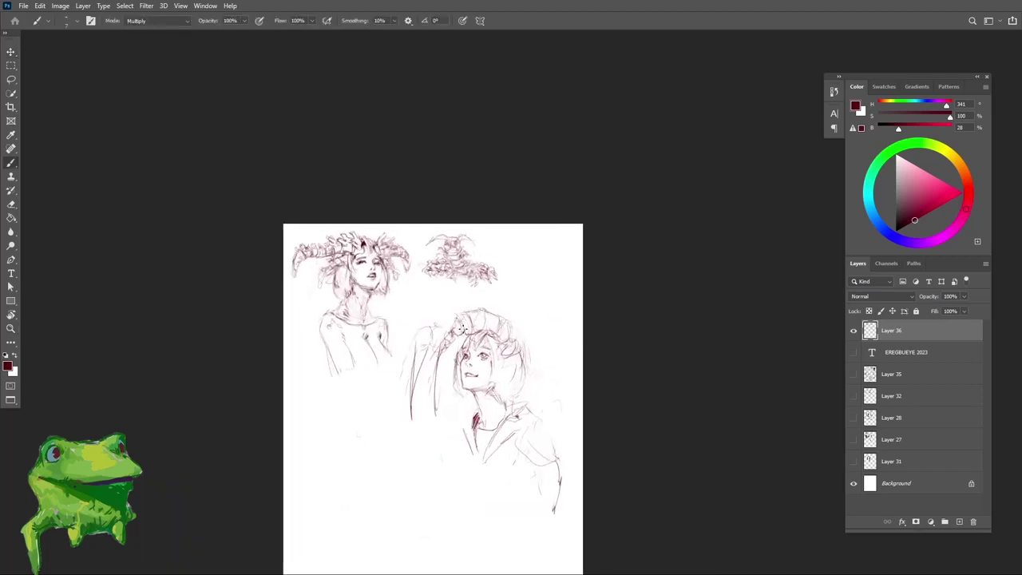
left_click_drag(456, 334, 479, 333)
key("e")
key("b")
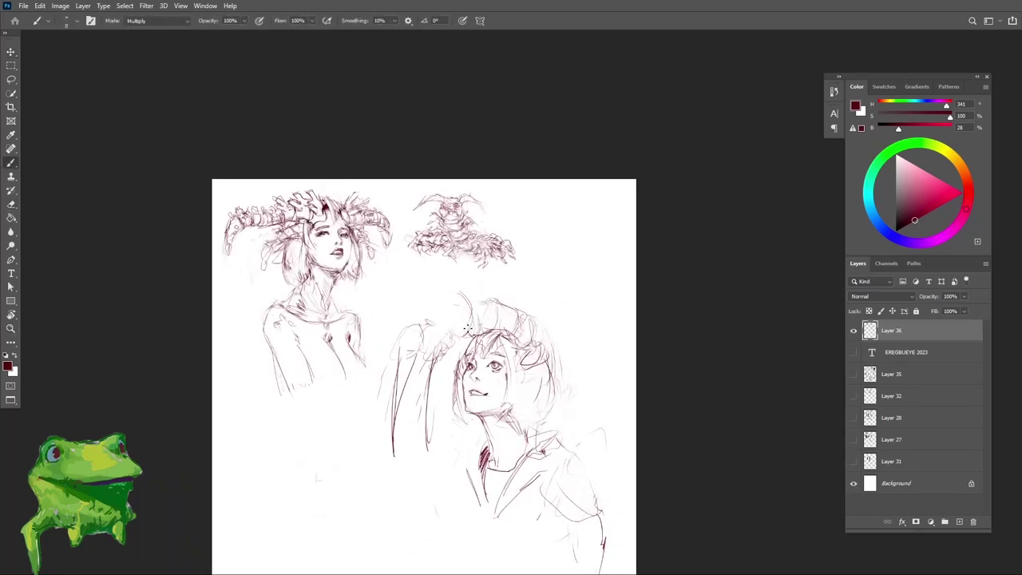
scroll(494, 306, "down", 2)
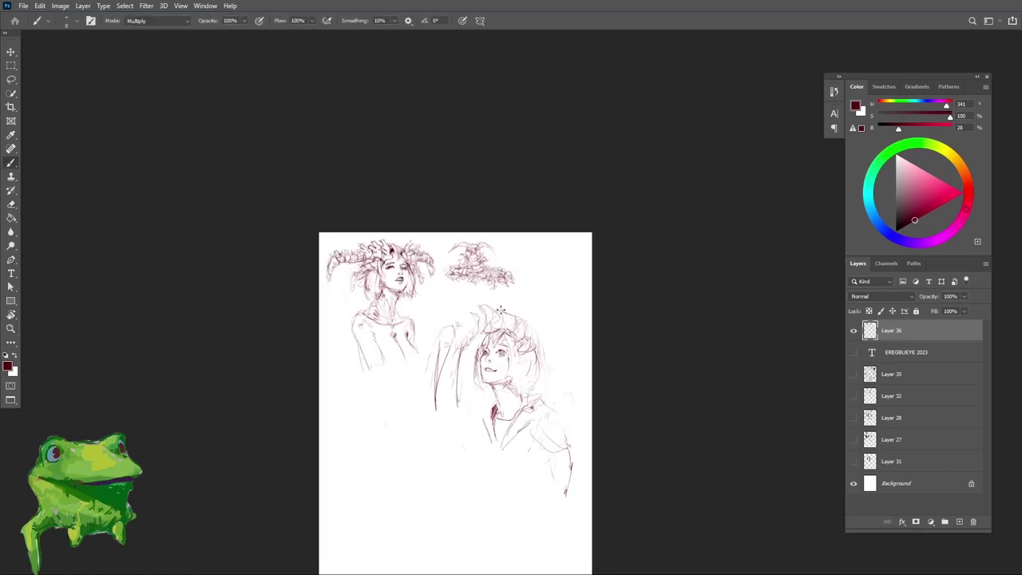
scroll(515, 324, "up", 1)
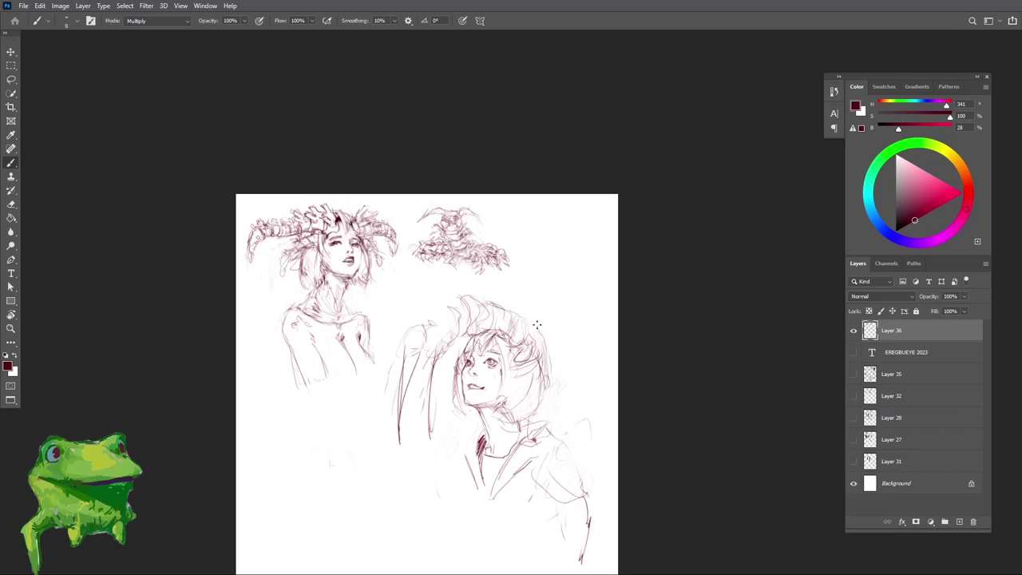
Step: Strengthen the outer contour of the bob and add loose strands at the back of the hair and nape
key("ctrl+space")
left_click_drag(559, 369, 551, 343)
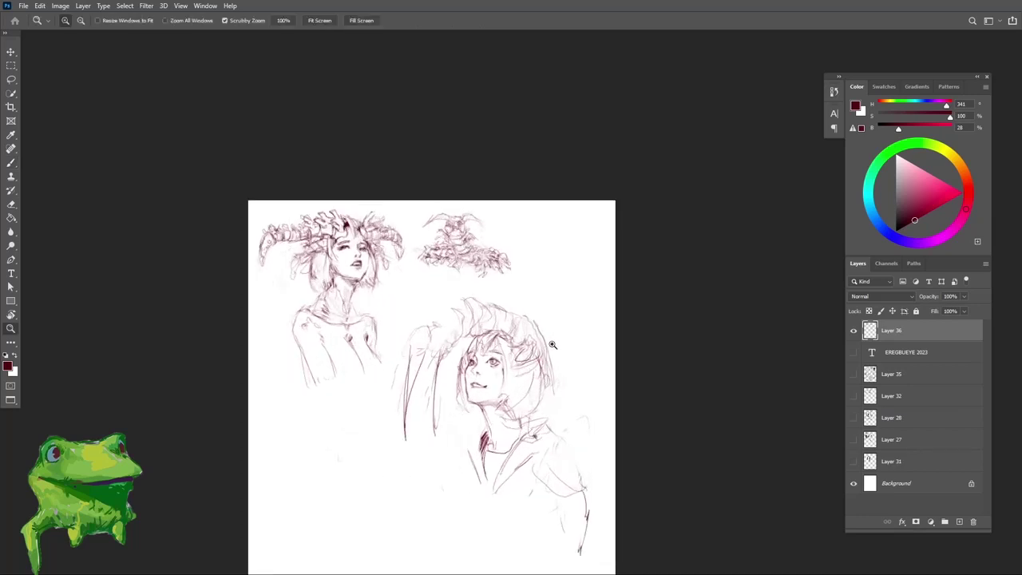
key("b")
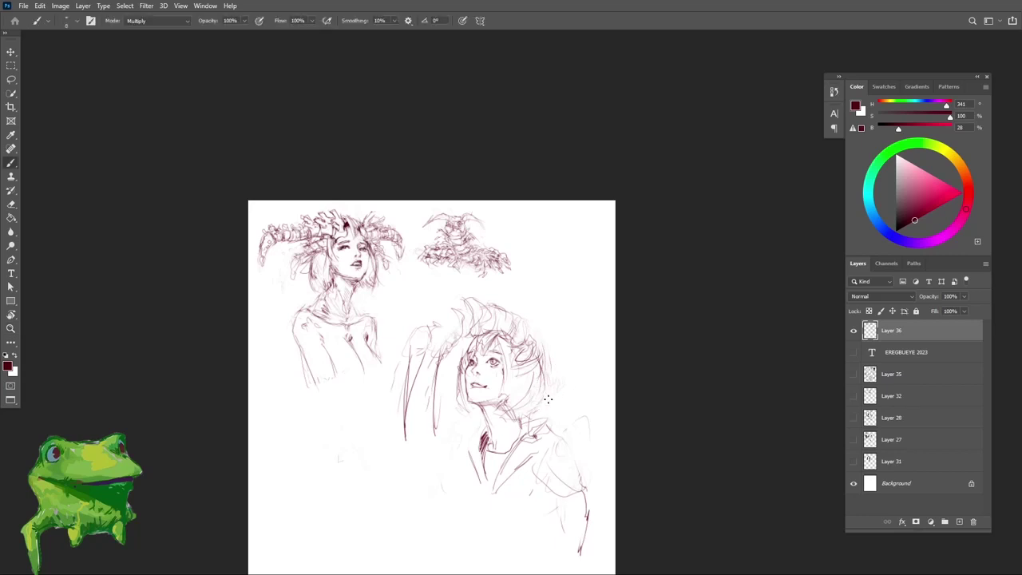
scroll(548, 399, "up", 1)
scroll(542, 384, "up", 2)
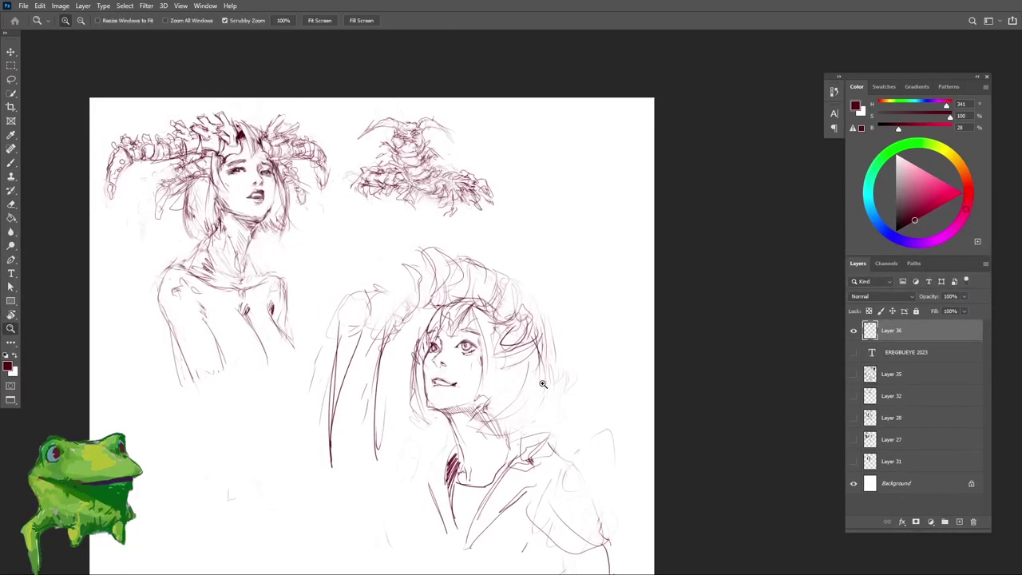
key("b")
scroll(543, 388, "down", 1)
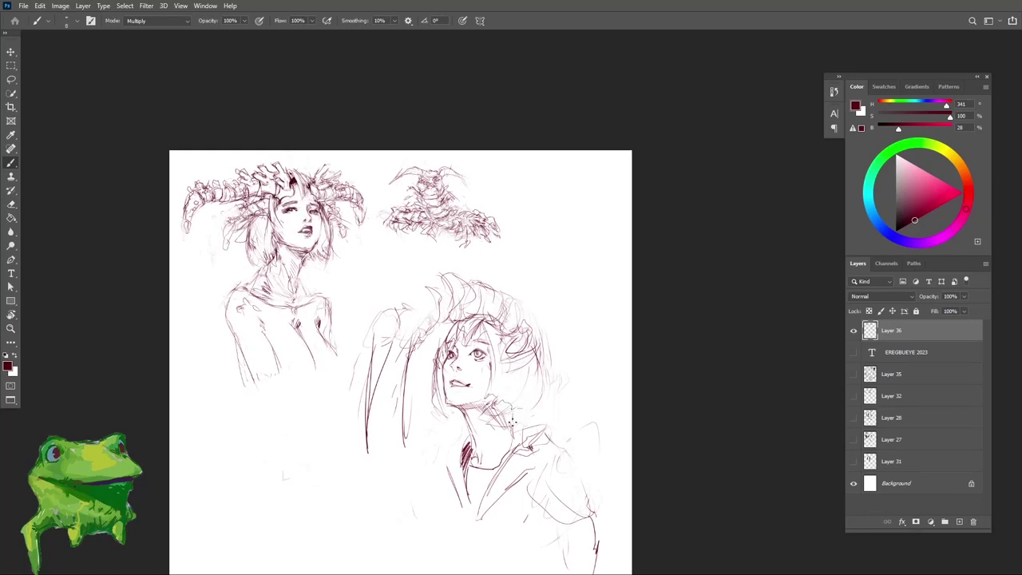
left_click_drag(512, 421, 505, 389)
Step: Erase the curved sleeve lines on the bob-haired woman's shoulder and upper arm
key("e")
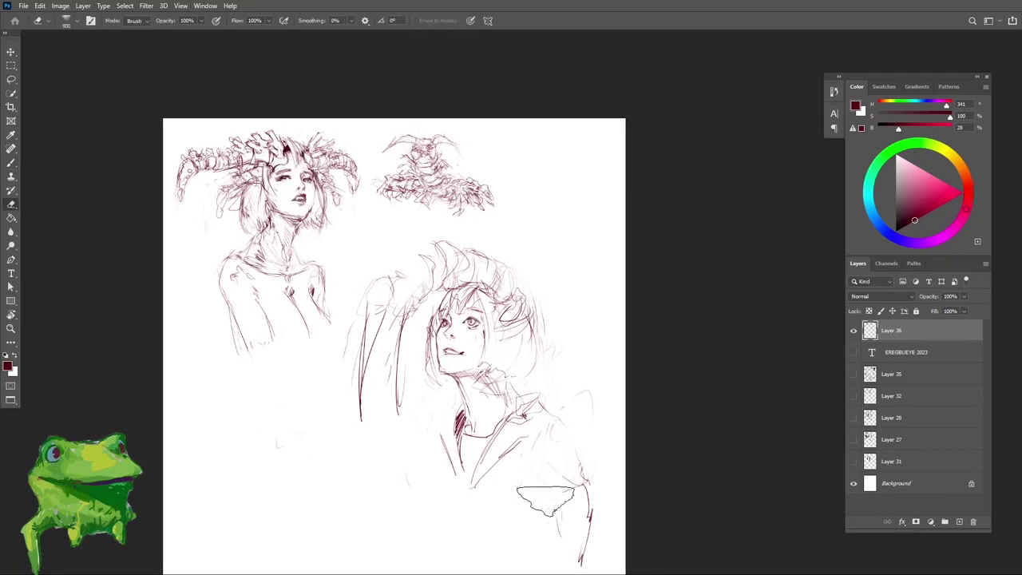
scroll(506, 417, "down", 2)
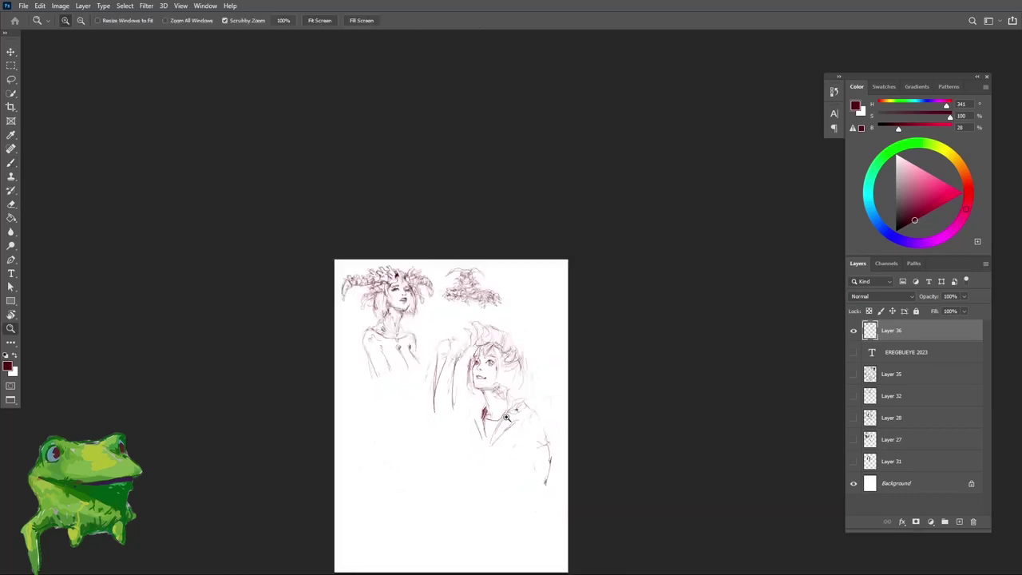
scroll(507, 417, "up", 2)
key("b")
left_click_drag(515, 408, 491, 438)
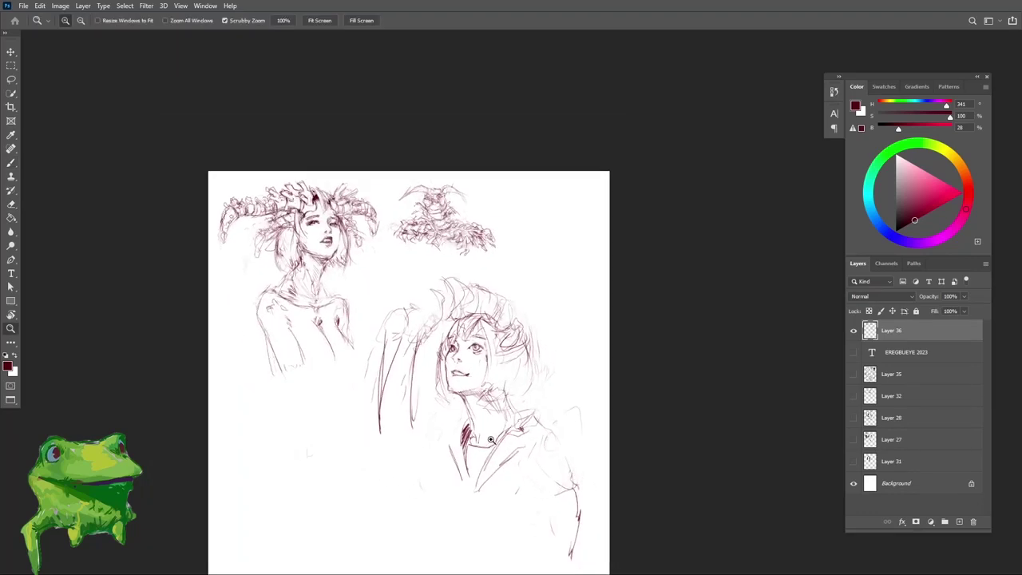
left_click_drag(506, 396, 438, 394)
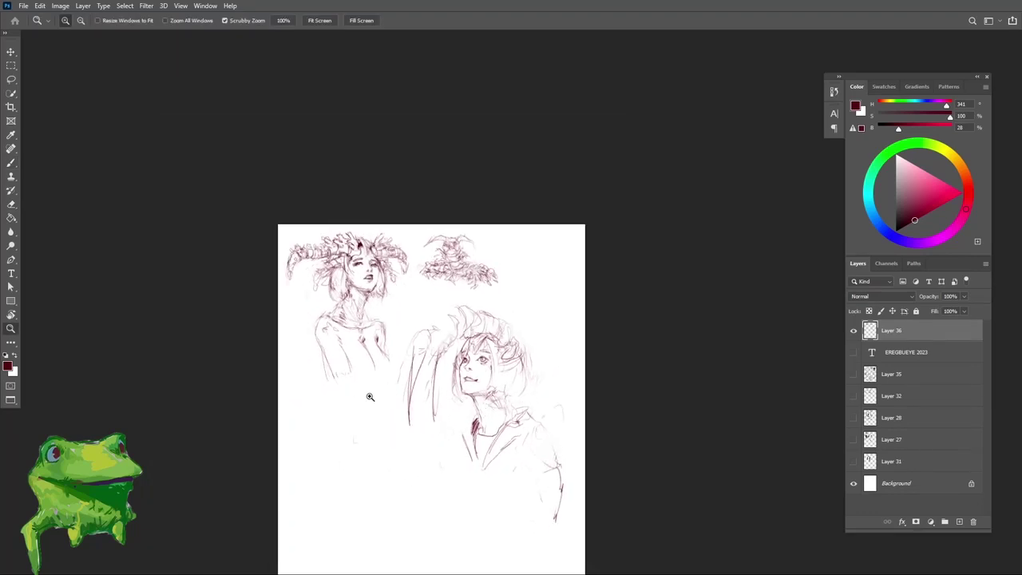
Step: Mirror the canvas view, soften the hair ends behind the jaw and redraw the lower edge of the bob
key("ctrl+shift+h")
left_click_drag(369, 397, 456, 397)
key("b")
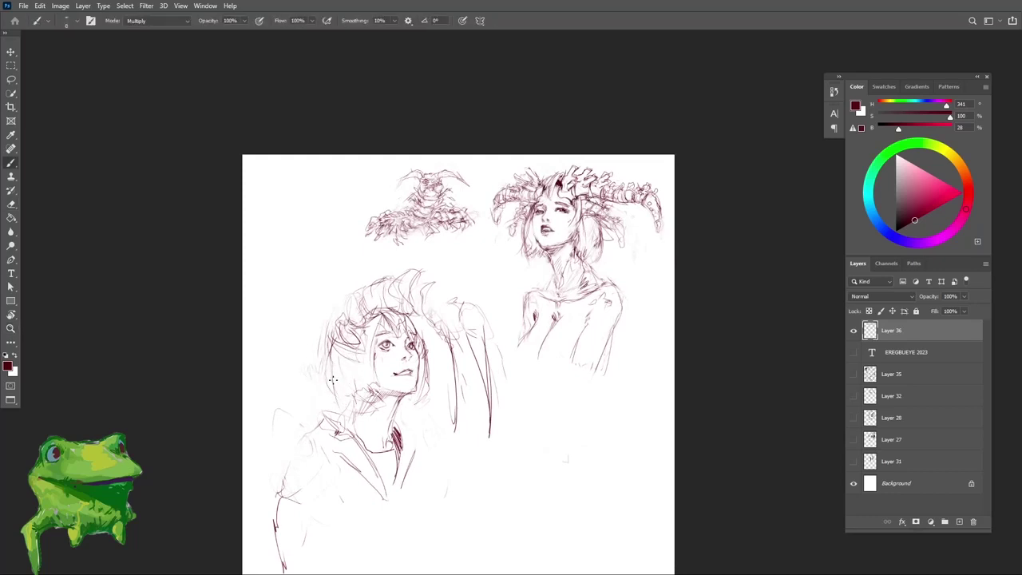
key("e")
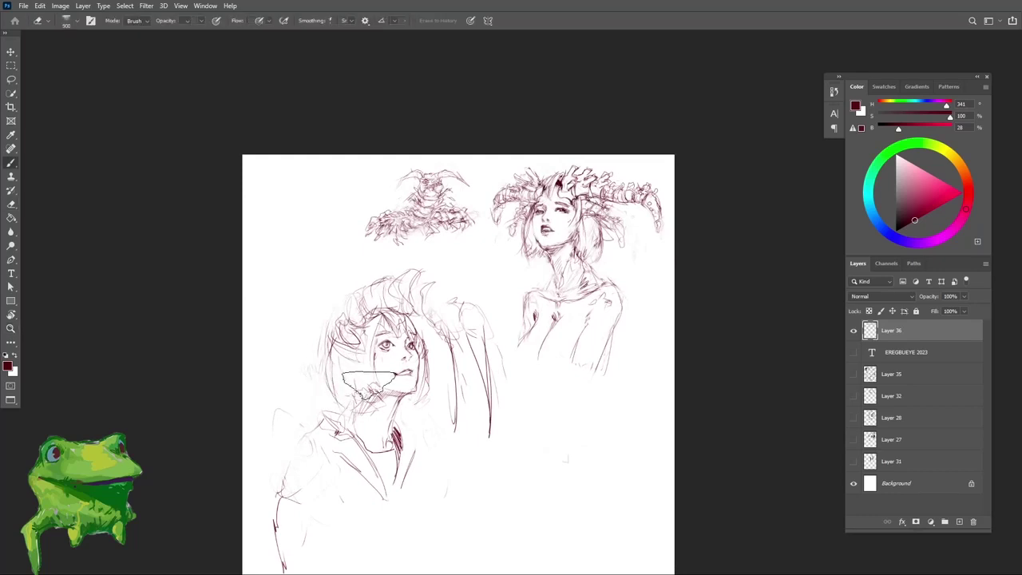
left_click_drag(369, 386, 357, 390)
key("b")
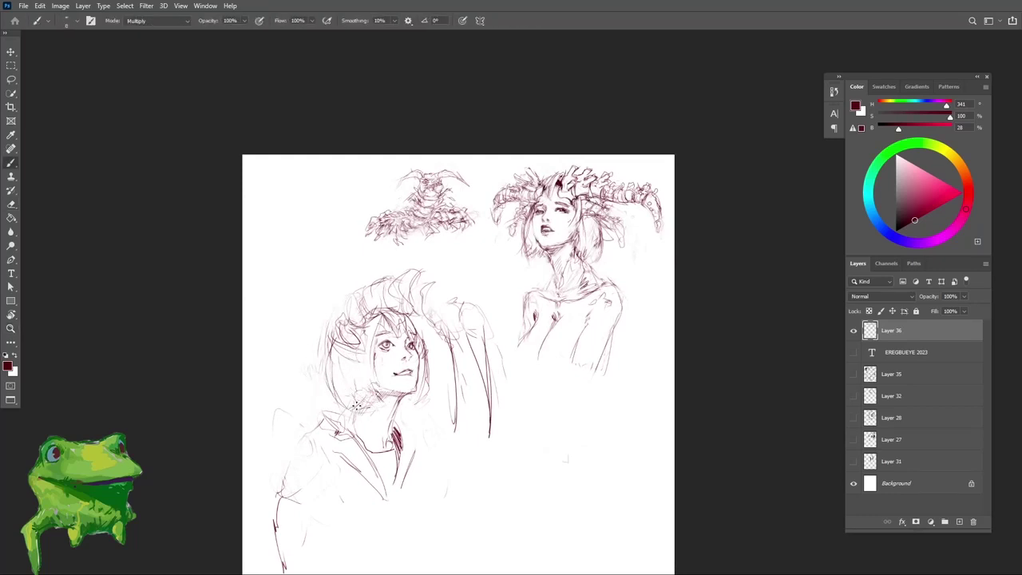
Step: Examine the bob-haired woman's face, hair and headpiece up close and within the whole page
scroll(403, 376, "up", 4)
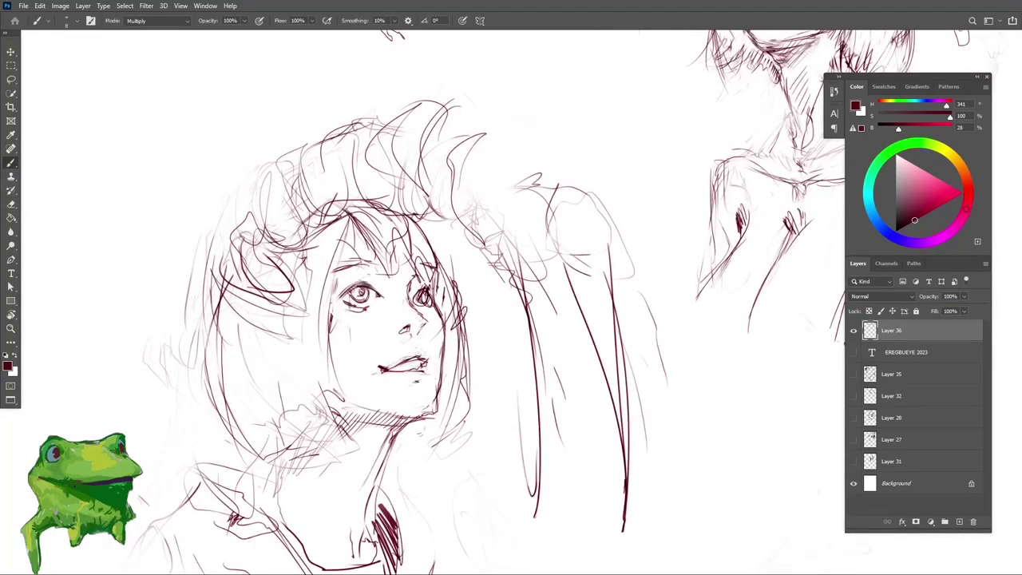
key("z")
left_click_drag(431, 363, 361, 454)
key("r")
left_click_drag(554, 347, 556, 299)
key("Escape")
key("z")
left_click_drag(447, 337, 465, 335)
scroll(424, 321, "up", 1)
key("b")
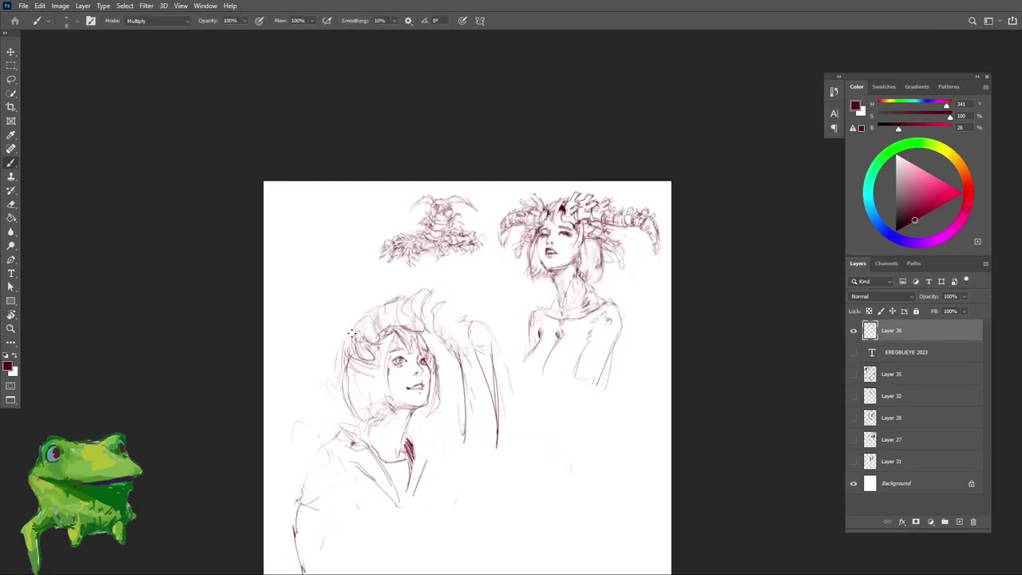
key("z")
scroll(352, 334, "up", 1)
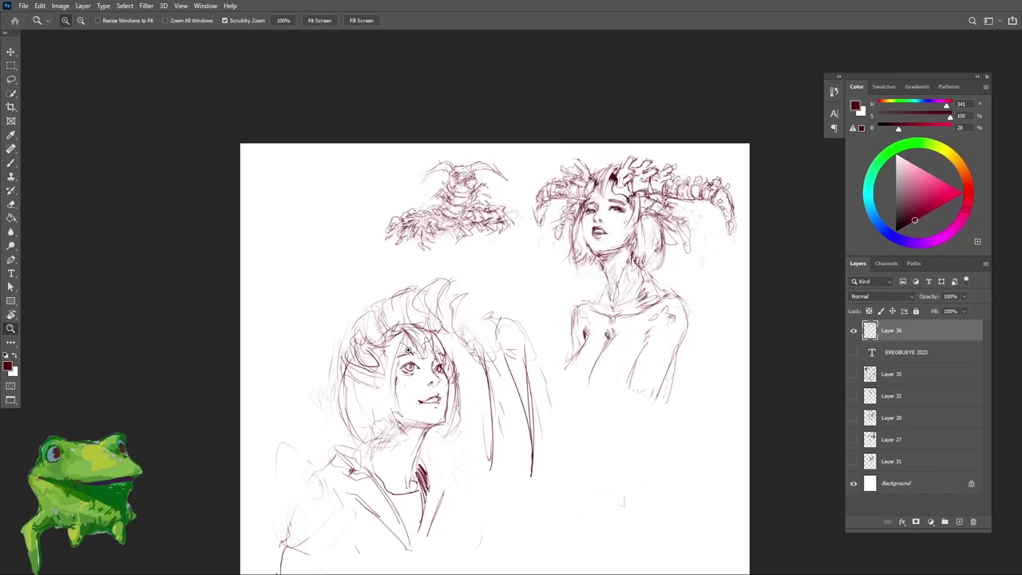
key("b")
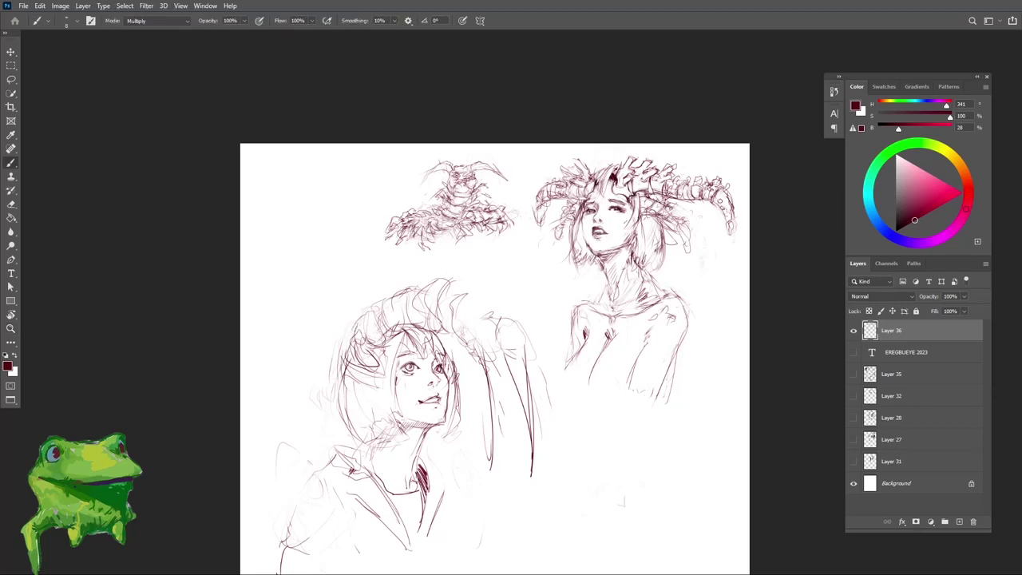
key("z")
mouse_move(369, 345)
left_mouse_down()
mouse_move(352, 385)
mouse_move(375, 353)
mouse_move(395, 350)
mouse_move(363, 389)
left_mouse_up()
key("r")
left_click_drag(558, 346, 552, 250)
key("Escape")
key("z")
left_click_drag(400, 383, 411, 370)
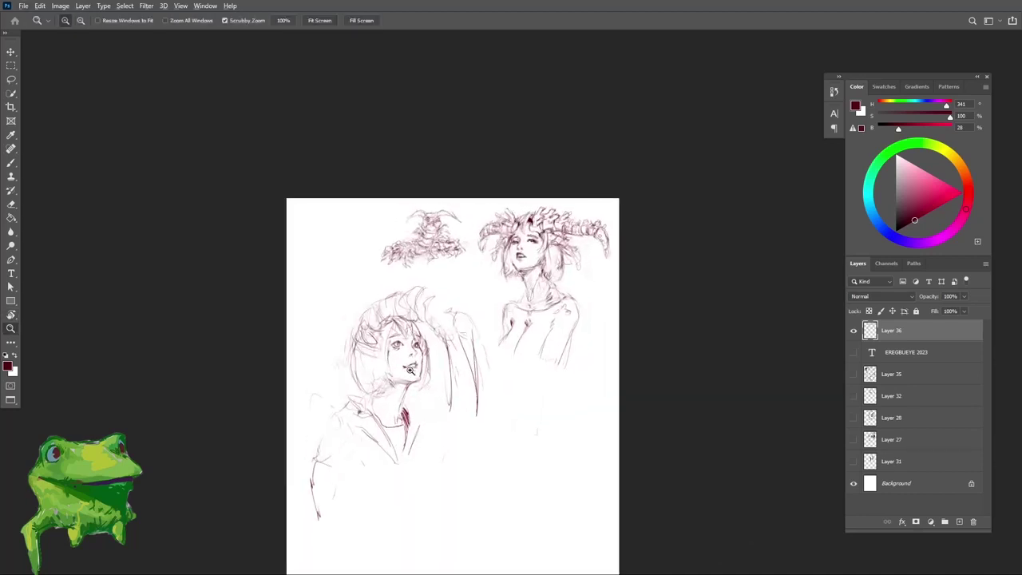
key("b")
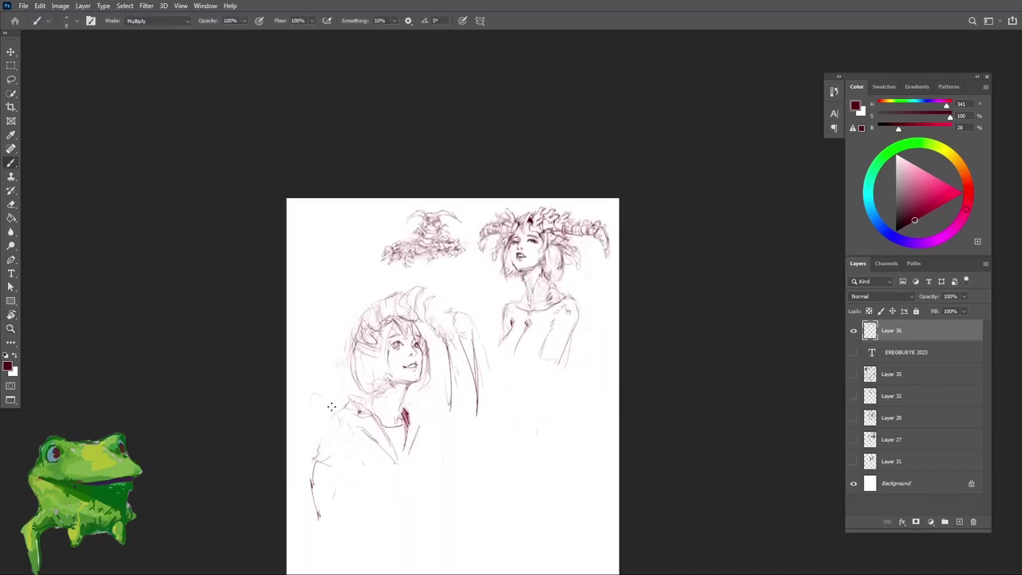
mouse_move(331, 406)
left_mouse_down()
mouse_move(362, 364)
mouse_move(357, 388)
mouse_move(359, 376)
mouse_move(326, 346)
mouse_move(364, 375)
mouse_move(328, 348)
mouse_move(346, 438)
left_mouse_up()
left_click_drag(343, 348, 348, 437)
key("z")
mouse_move(349, 391)
left_mouse_down()
mouse_move(330, 454)
mouse_move(347, 385)
left_mouse_up()
key("b")
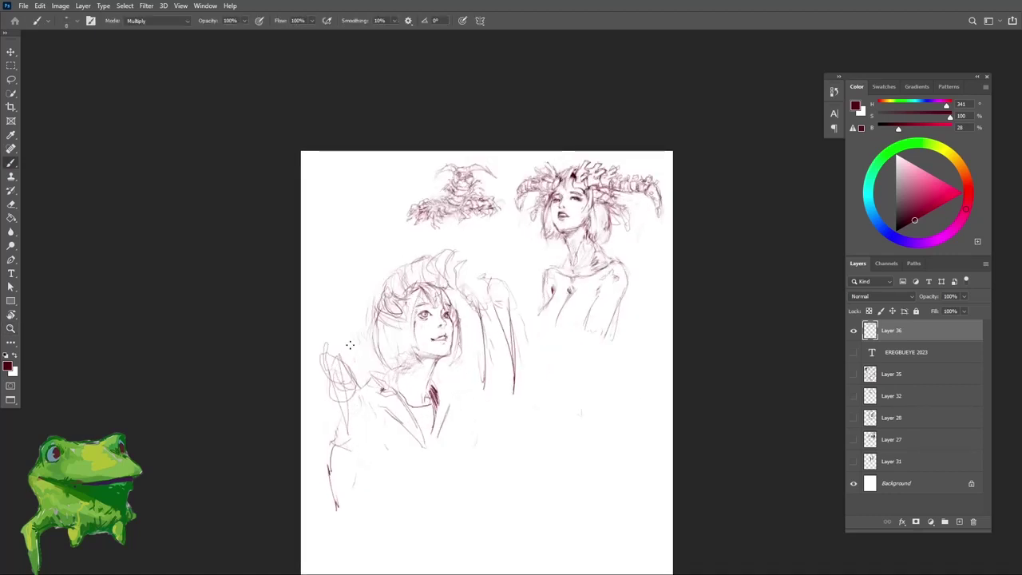
mouse_move(349, 344)
left_mouse_down()
mouse_move(371, 377)
mouse_move(344, 335)
mouse_move(366, 429)
left_mouse_up()
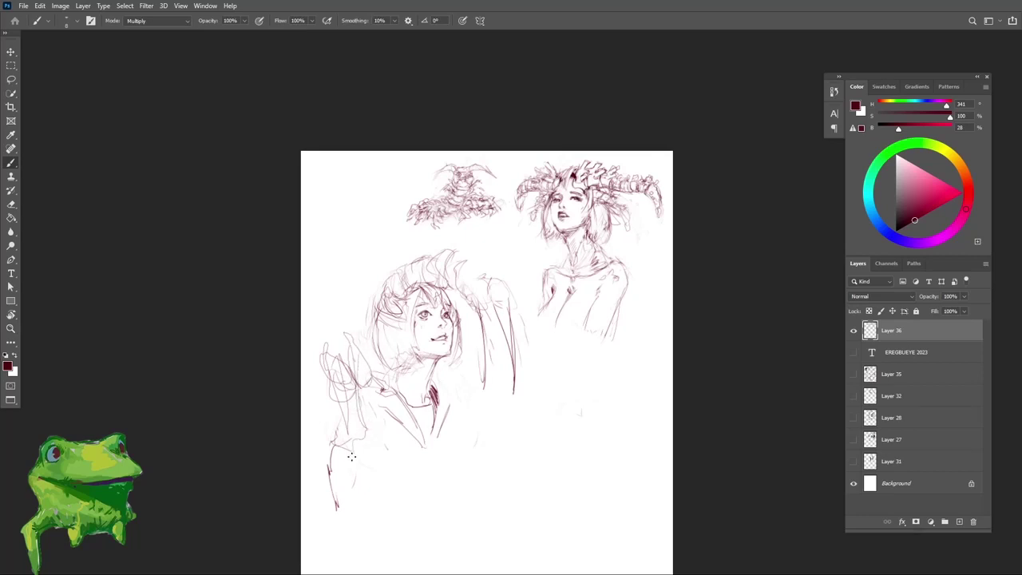
key("ctrl+z")
key("ctrl+z")
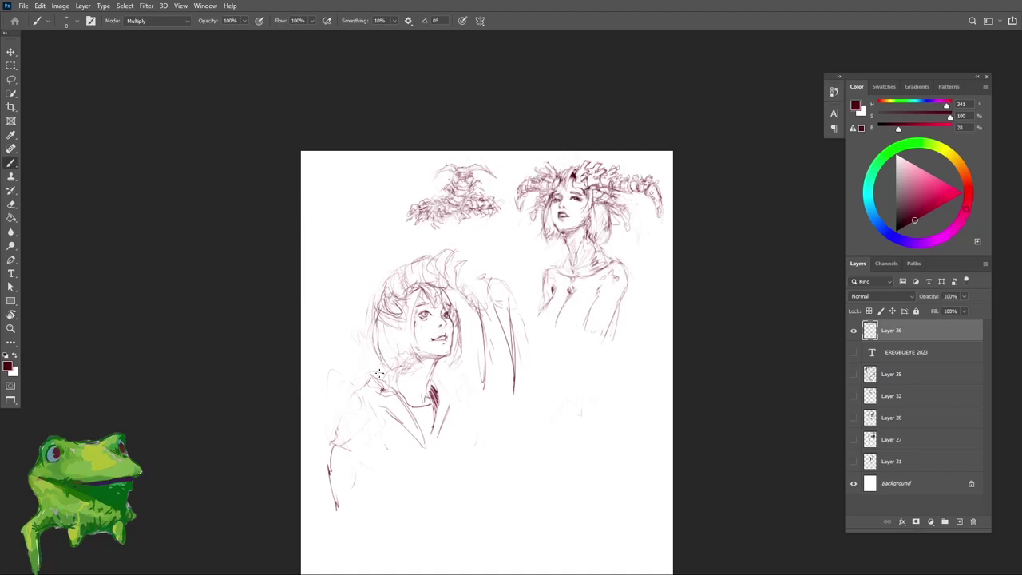
Step: Draw a jagged frill from the collar across the shoulder and mirror the canvas view
left_click_drag(377, 375, 343, 383)
left_click_drag(376, 345, 340, 345)
key("F2")
left_click_drag(562, 364, 591, 363)
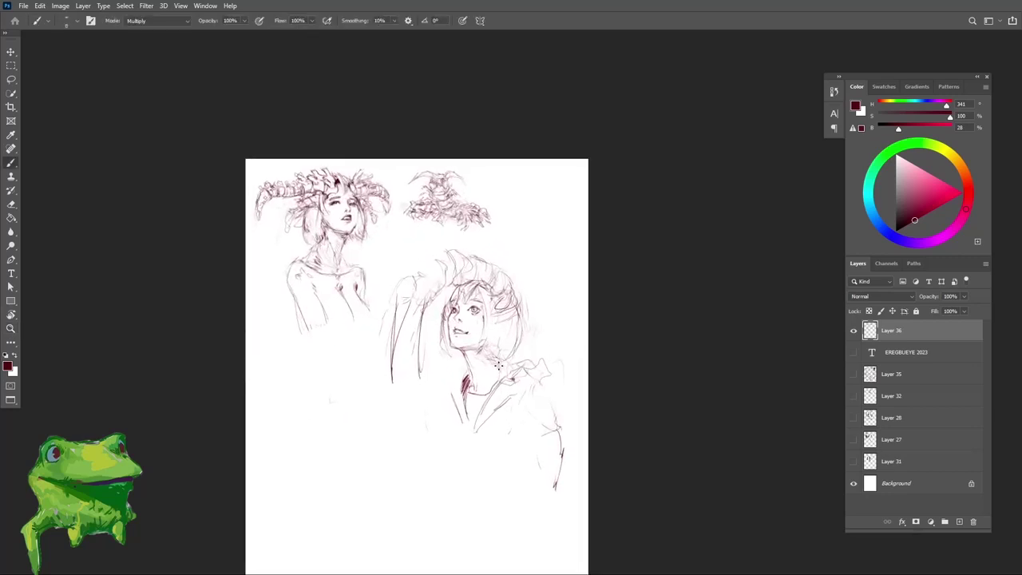
Step: Sketch a rounded shoulder shape, the outer arm contour and wavy folds on the sleeve beneath the frill
left_click_drag(502, 365, 538, 365)
left_click_drag(559, 399, 551, 402)
mouse_move(556, 408)
left_mouse_down()
mouse_move(554, 368)
mouse_move(535, 430)
mouse_move(567, 403)
mouse_move(558, 421)
left_mouse_up()
key("ctrl+minus")
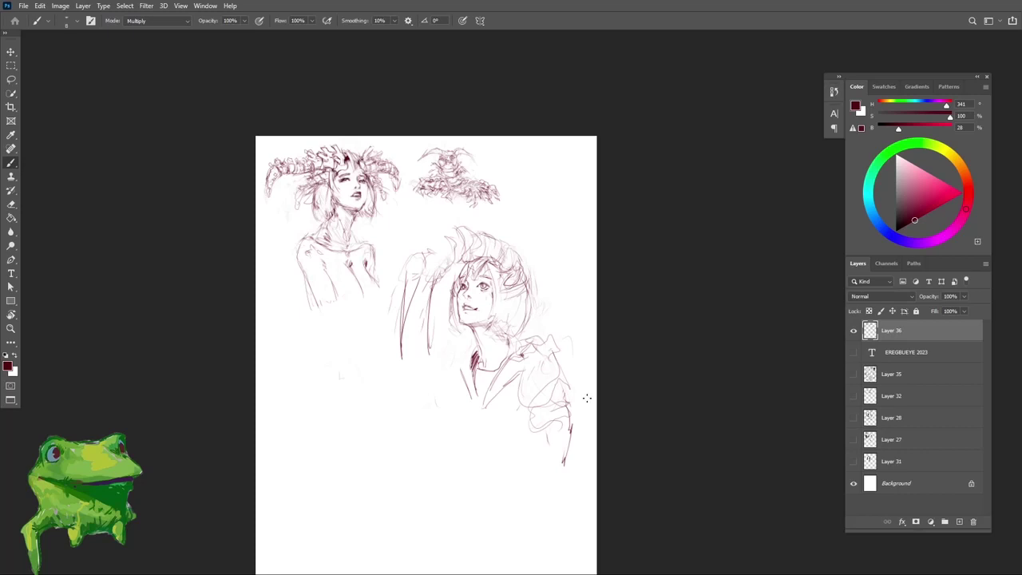
scroll(553, 372, "up", 2)
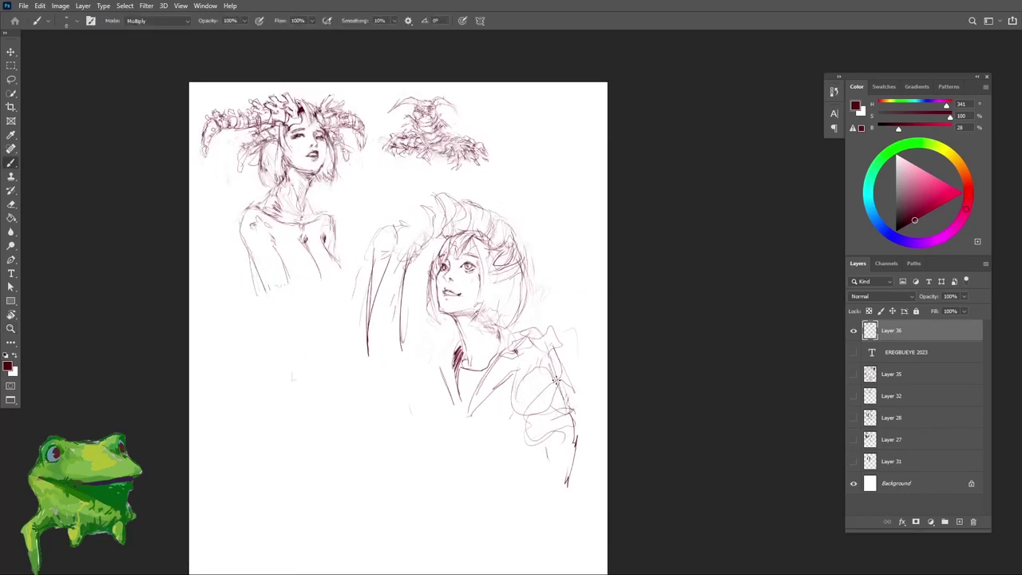
Step: Fade the dark curls at the side of the hair below the headpiece
key("e")
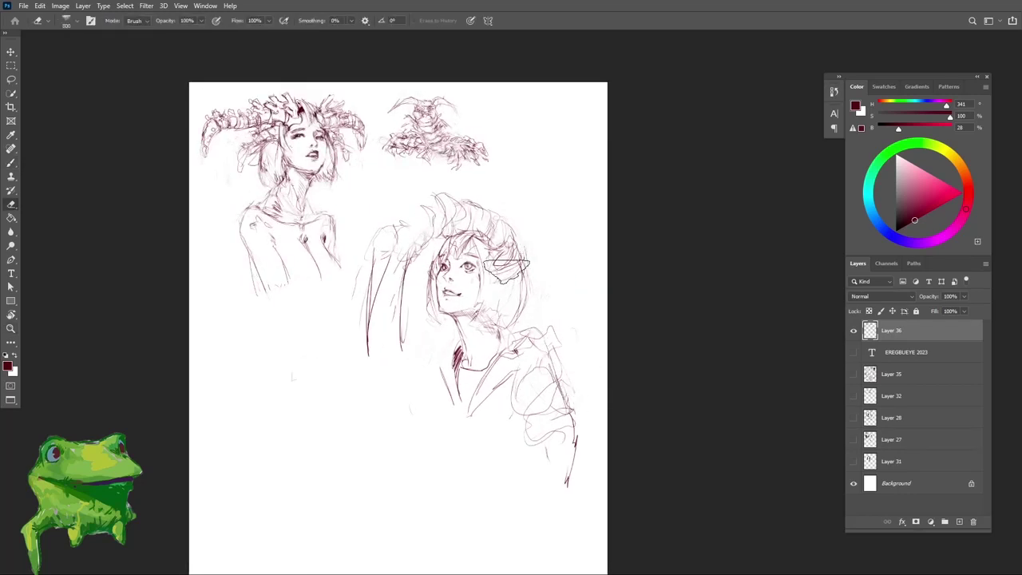
key("b")
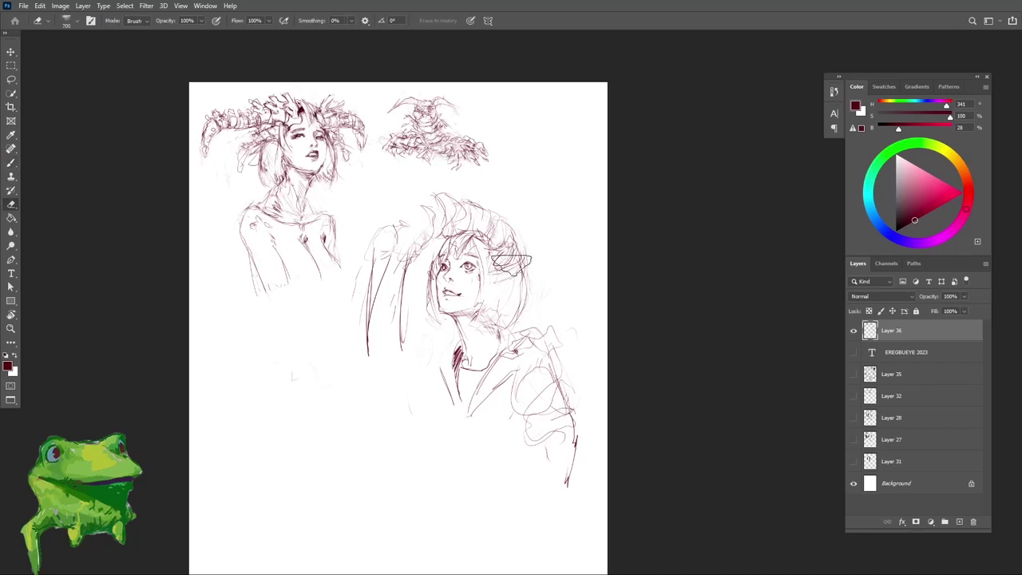